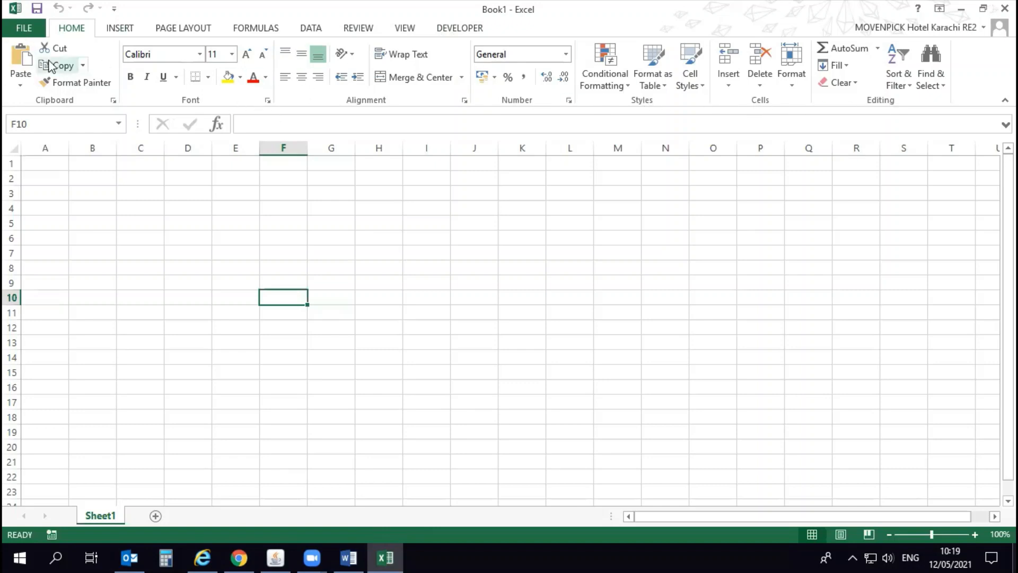
# Step: Look over the ribbon's Insert and Page Layout command groups, and return to the Home commands
pyautogui.click(114, 30)
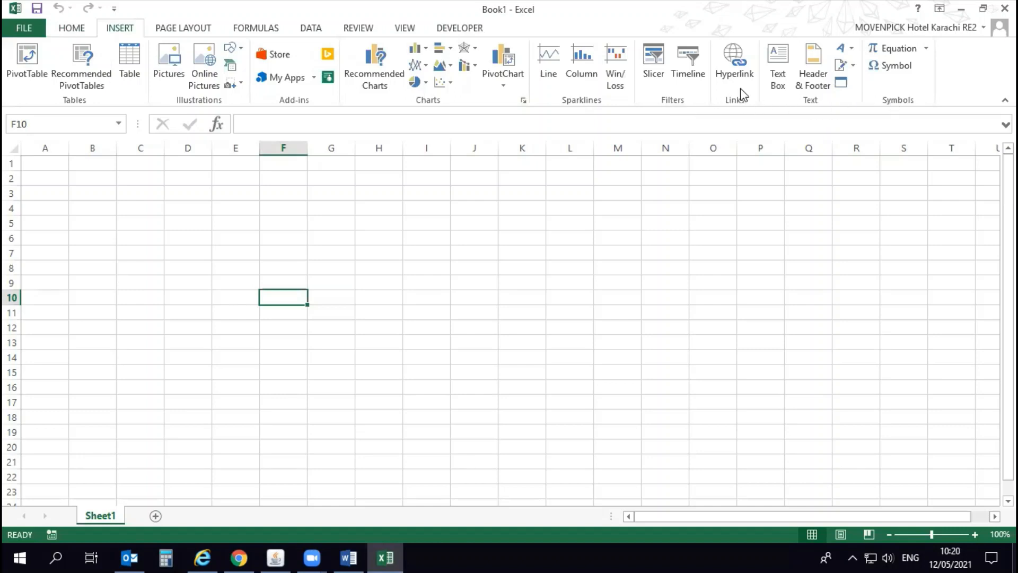
pyautogui.click(172, 35)
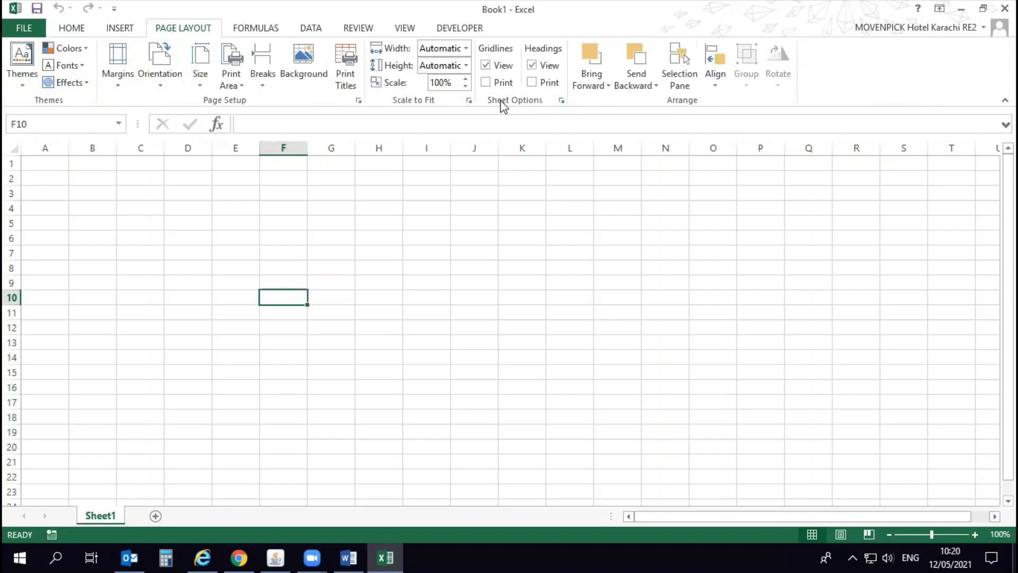
pyautogui.click(85, 31)
# Step: Switch to the Excel2016-Beginners PDF in Chrome and highlight the "Name box" and "formula bar" terms in item 3
pyautogui.hotkey('alt', 'Tab')
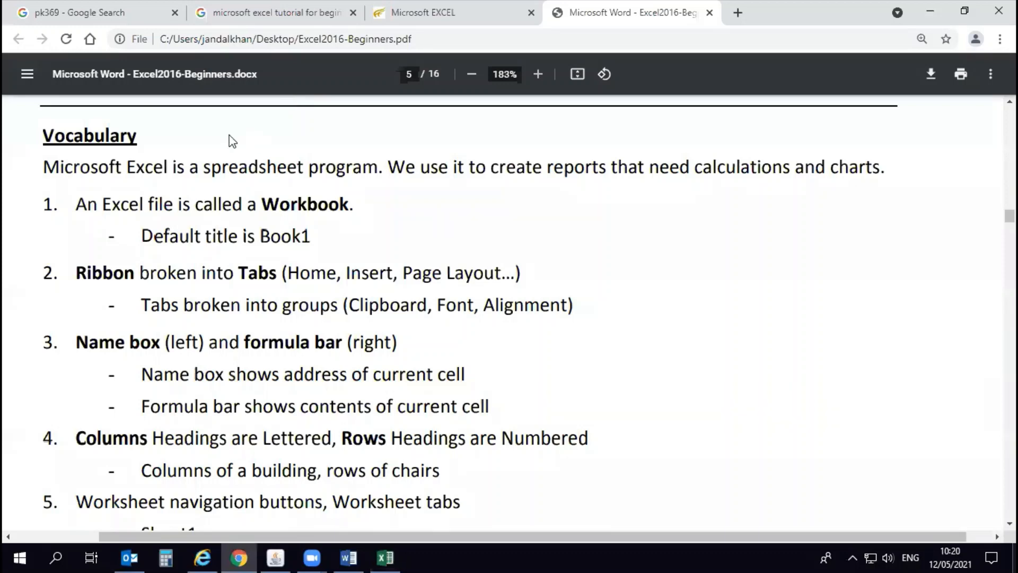
pyautogui.moveTo(78, 342); pyautogui.dragTo(167, 340)
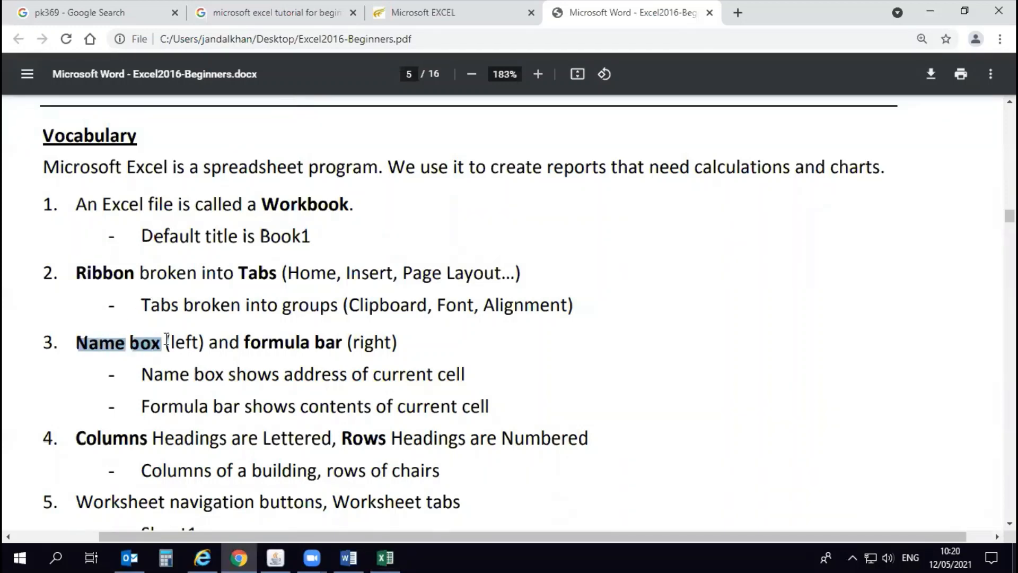
pyautogui.moveTo(412, 340); pyautogui.dragTo(265, 342)
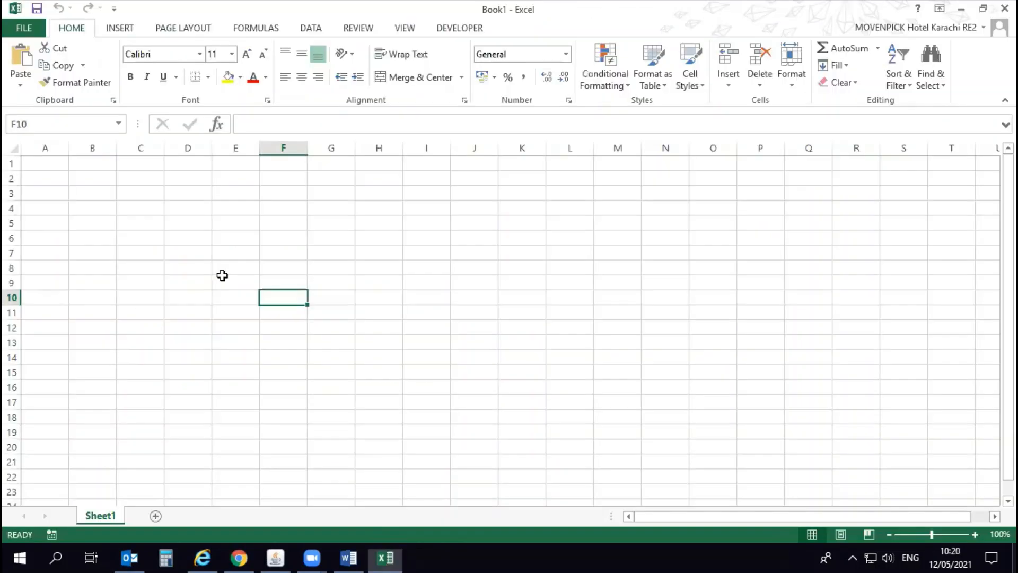
# Step: Return to Excel and select single cells such as F2, A1 and B1 to examine their addresses in the Name Box
pyautogui.hotkey('alt', 'Tab')
pyautogui.click(294, 130)
pyautogui.click(262, 176)
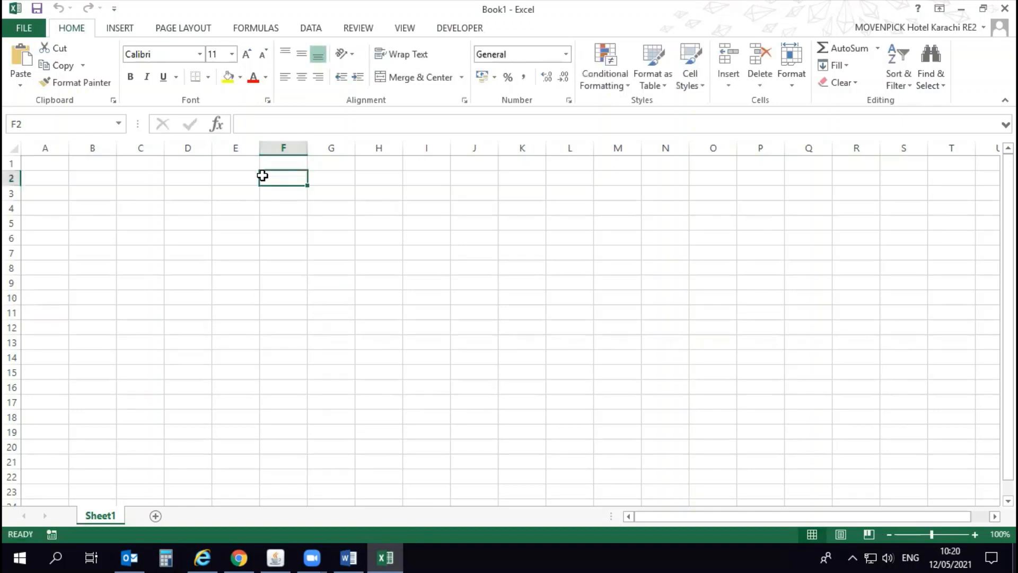
pyautogui.click(70, 162)
pyautogui.click(16, 162)
pyautogui.click(31, 163)
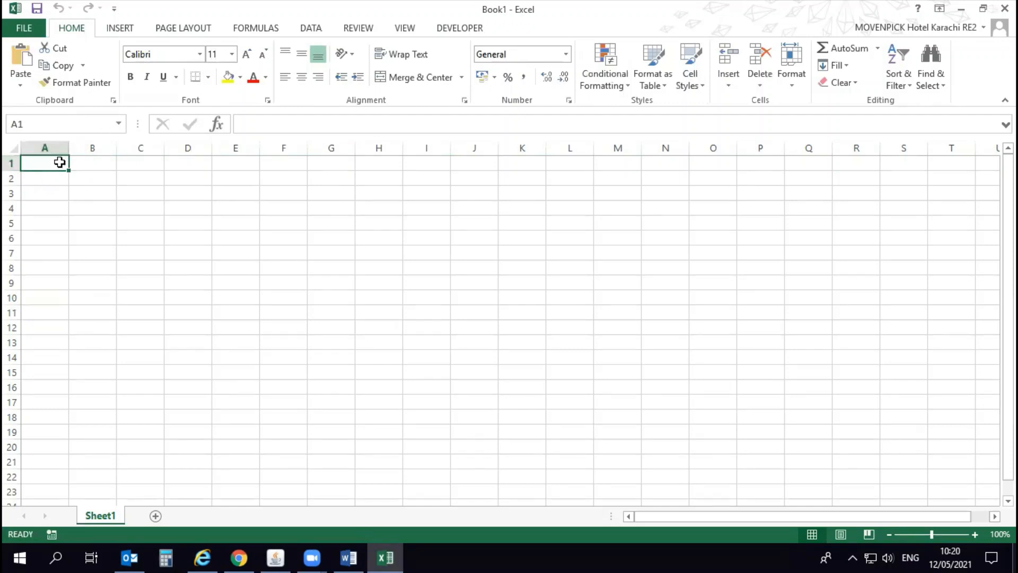
pyautogui.click(97, 165)
pyautogui.click(35, 164)
# Step: Define a named range for cells A1:B2 through the Name Box, using a short first name
pyautogui.moveTo(34, 164); pyautogui.dragTo(83, 175)
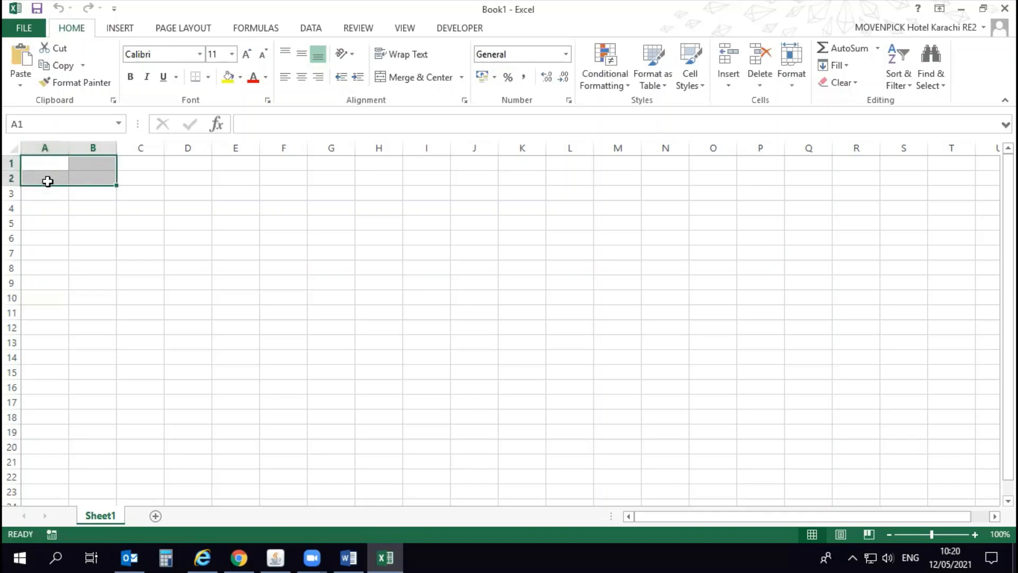
pyautogui.click(44, 124)
pyautogui.write('Jon')
pyautogui.click(139, 223)
# Step: Compare what the Name Box shows for single cells A1, A3 and C3 and for the whole range A1:B2
pyautogui.moveTo(58, 166); pyautogui.dragTo(72, 174)
pyautogui.click(52, 168)
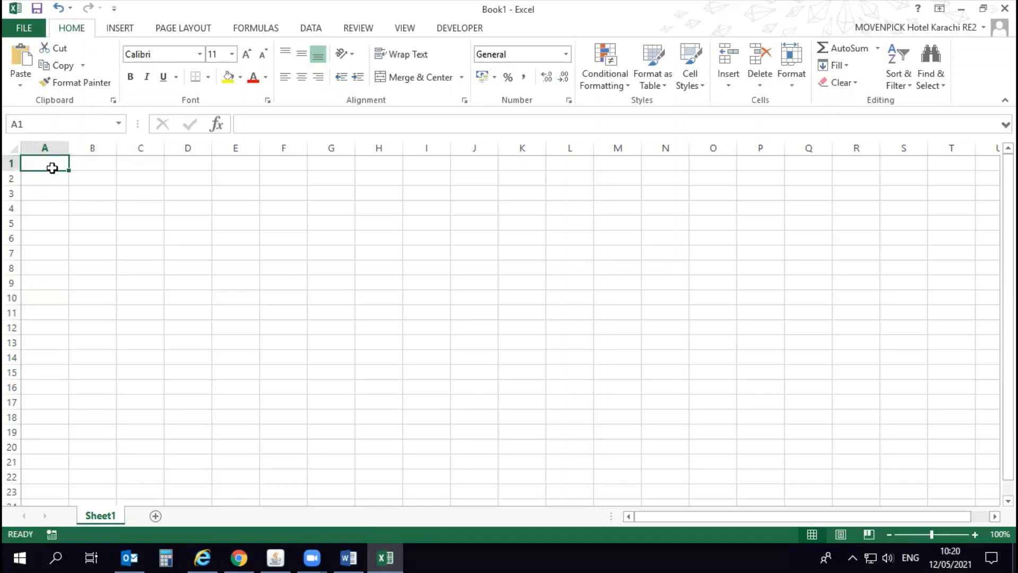
pyautogui.click(44, 123)
pyautogui.click(49, 191)
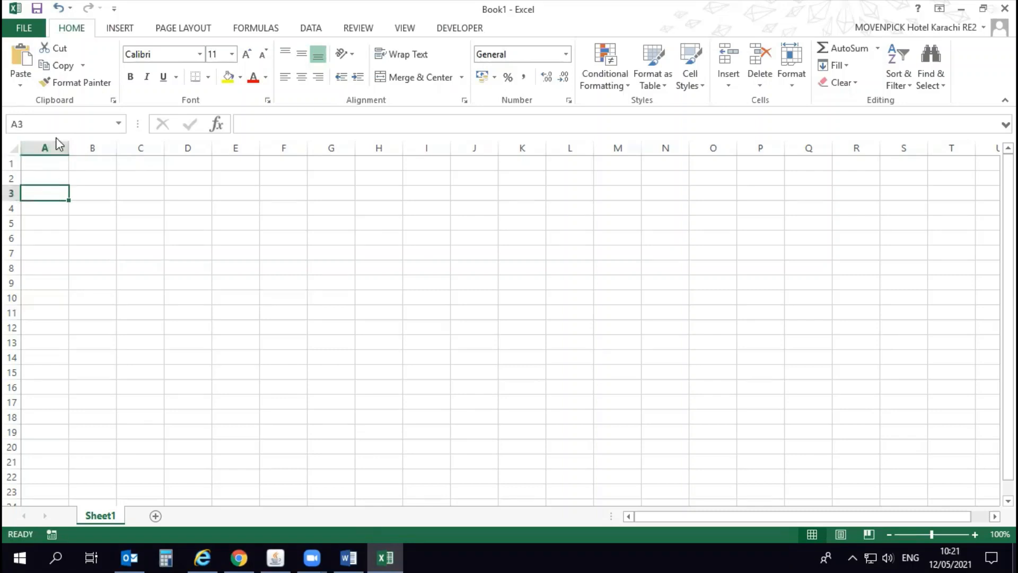
pyautogui.click(10, 165)
pyautogui.moveTo(38, 164); pyautogui.dragTo(89, 175)
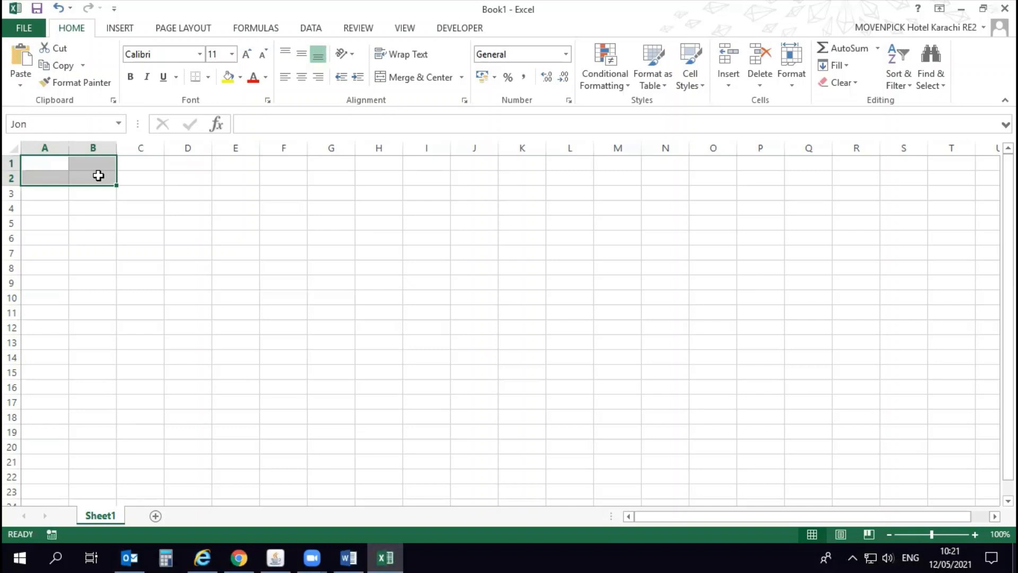
pyautogui.click(142, 190)
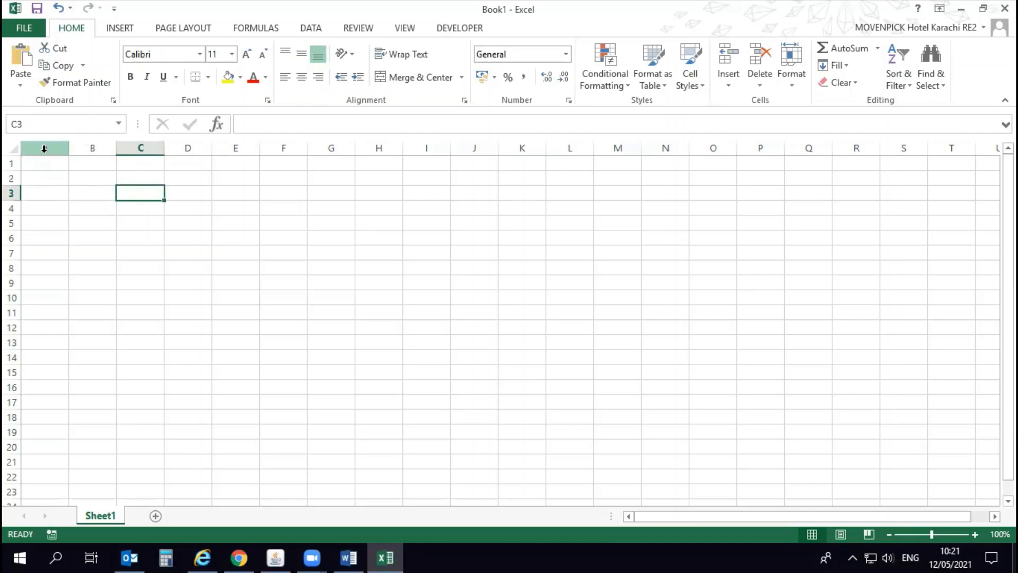
pyautogui.click(44, 163)
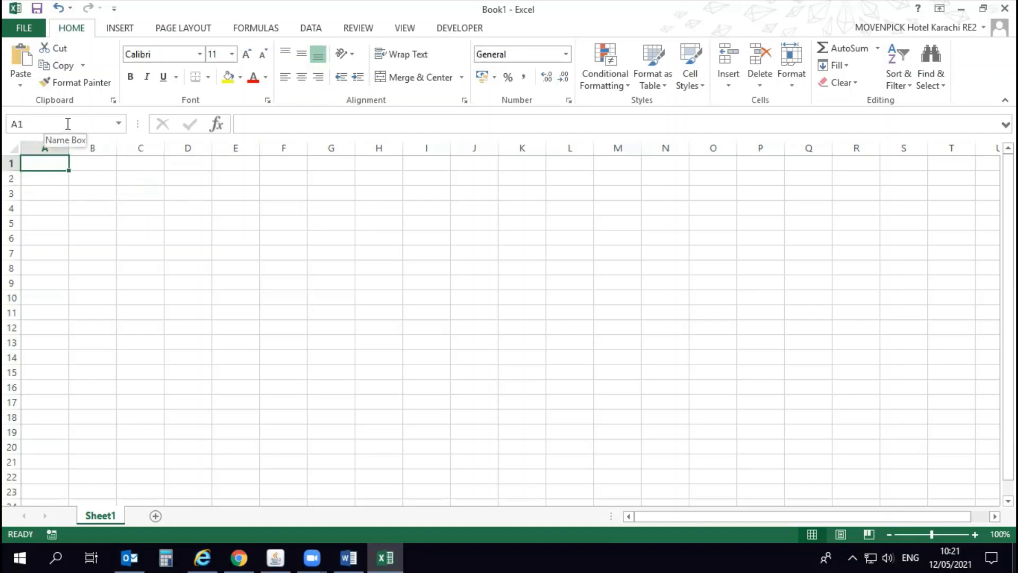
# Step: Try entering sample text and an equals sign for cell A1 in the formula bar, and cancel the entry
pyautogui.click(274, 119)
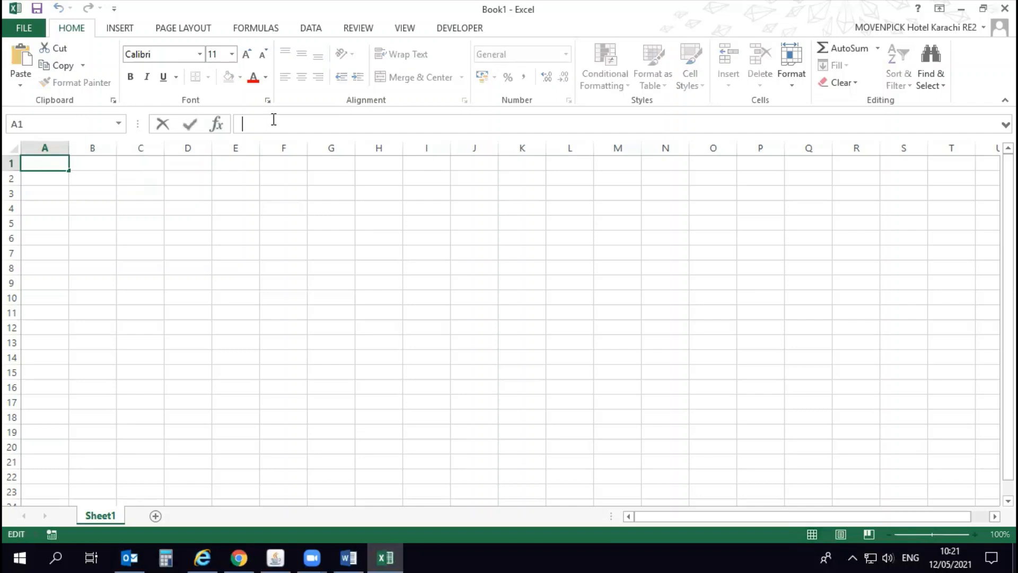
pyautogui.write('ajsda')
pyautogui.press('BackSpace')
pyautogui.press('BackSpace')
pyautogui.press('BackSpace')
pyautogui.press('BackSpace')
pyautogui.press('BackSpace')
pyautogui.write('=')
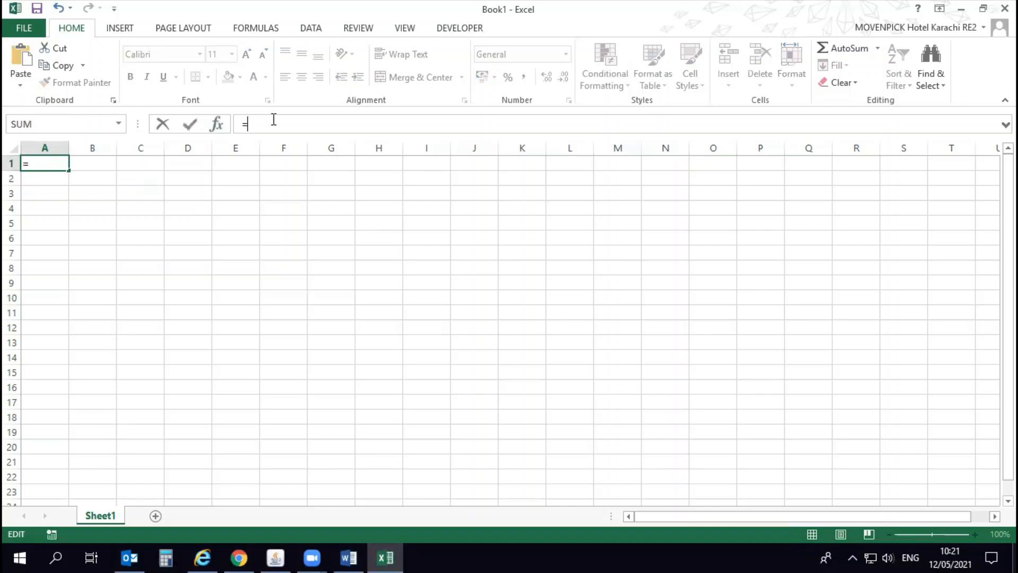
pyautogui.press('Escape')
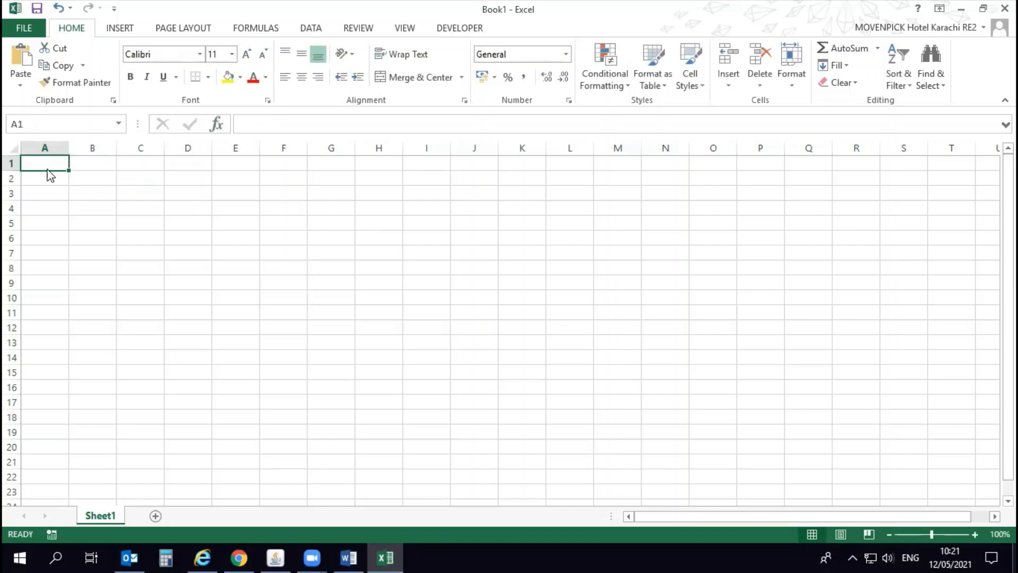
# Step: Try entering =formula bar directly in cell A1, and discard the entry
pyautogui.doubleClick(50, 159)
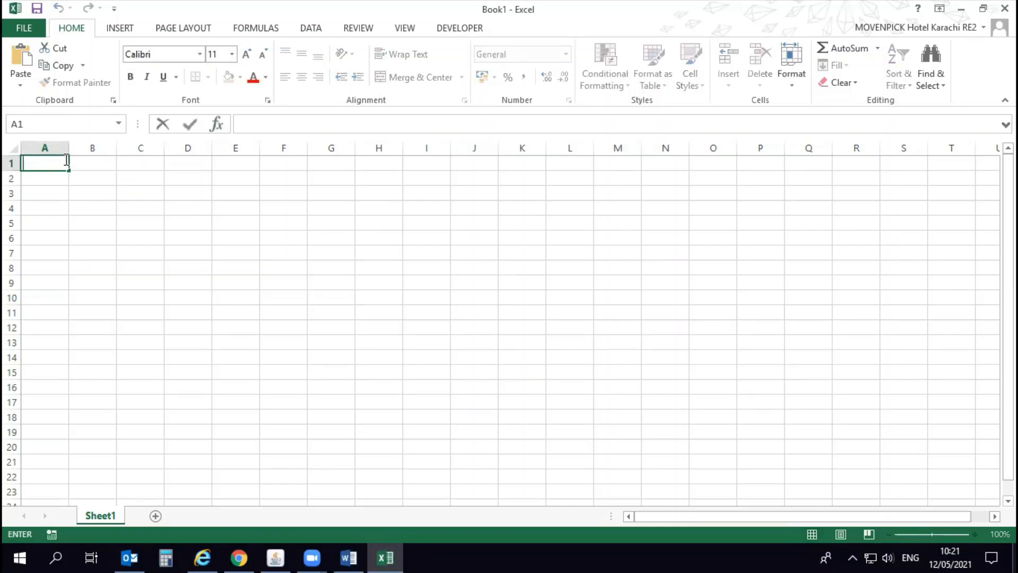
pyautogui.write('c')
pyautogui.write('=f')
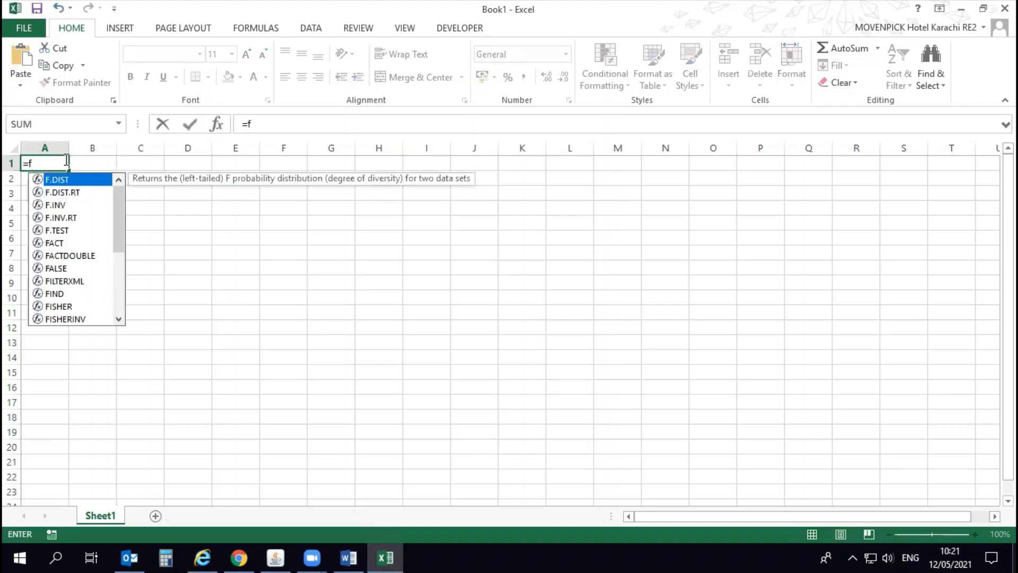
pyautogui.press('BackSpace')
pyautogui.write('formula')
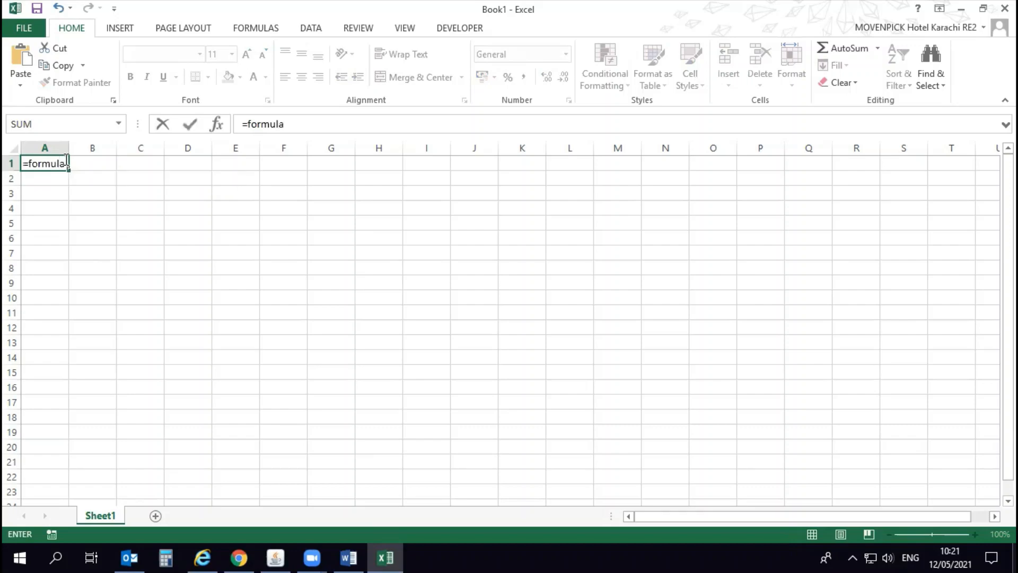
pyautogui.write(' bar')
pyautogui.press('BackSpace')
pyautogui.press('BackSpace')
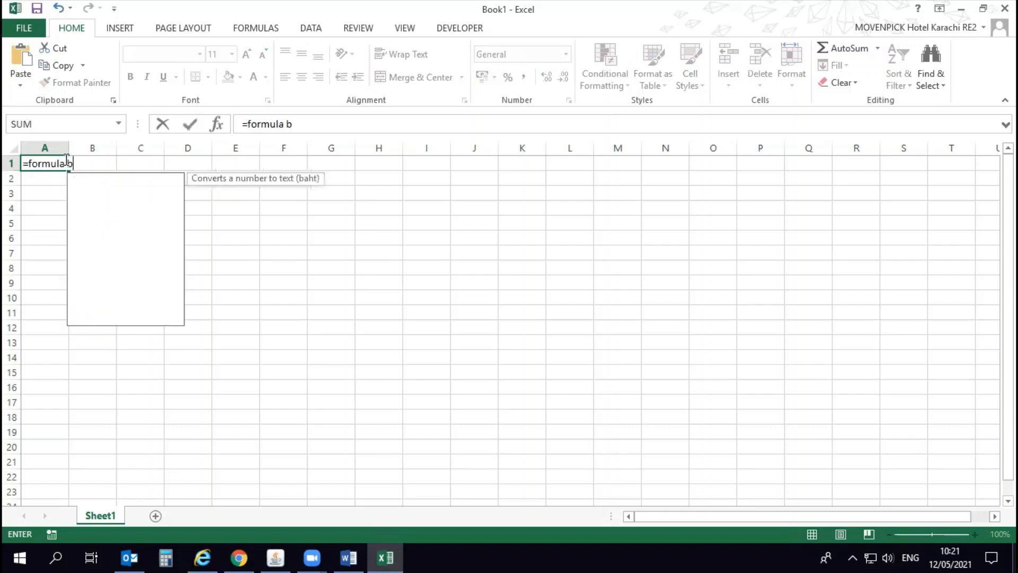
pyautogui.press('BackSpace')
pyautogui.press('BackSpace')
pyautogui.press('BackSpace')
pyautogui.press('BackSpace')
pyautogui.press('BackSpace')
pyautogui.press('BackSpace')
pyautogui.press('BackSpace')
pyautogui.press('BackSpace')
pyautogui.press('BackSpace')
pyautogui.press('BackSpace')
pyautogui.press('Escape')
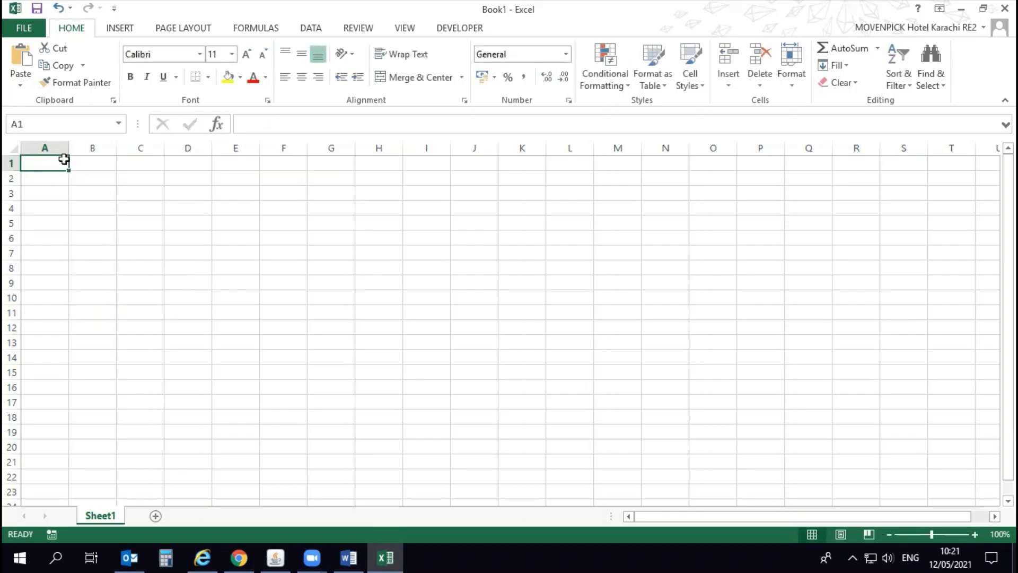
# Step: Switch to the PDF in Chrome and highlight the lines explaining what the Name box and formula bar show
pyautogui.hotkey('alt', 'Tab')
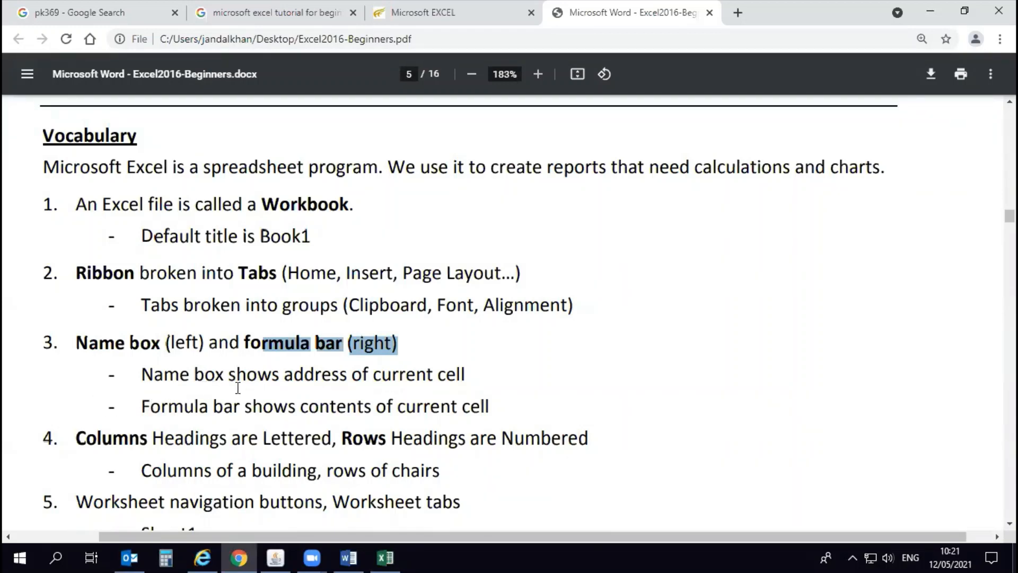
pyautogui.moveTo(465, 375); pyautogui.dragTo(400, 378)
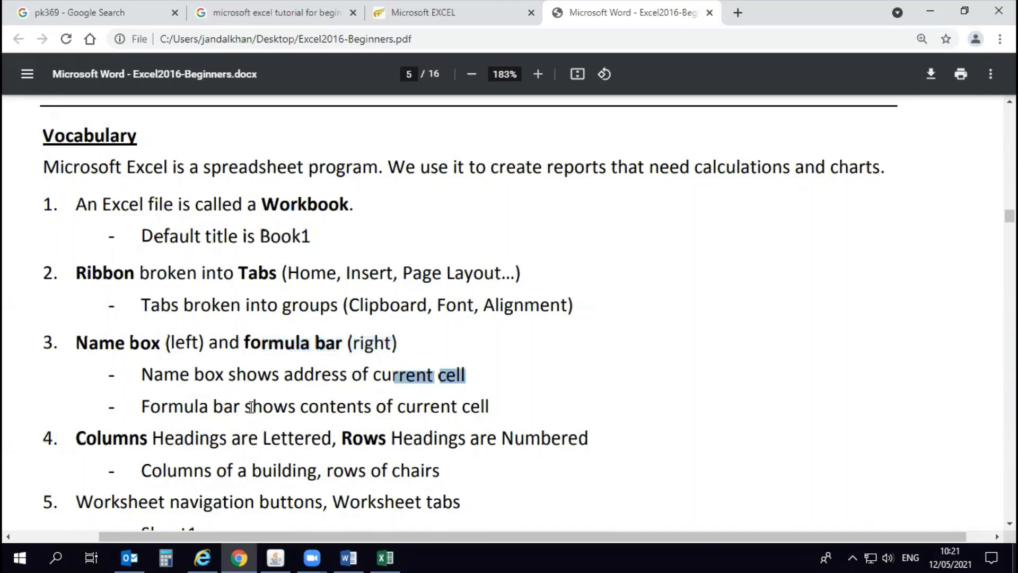
pyautogui.click(209, 405)
pyautogui.moveTo(275, 406); pyautogui.dragTo(481, 412)
# Step: Back in Excel, enter Excel in cell A1, check its content in the formula bar, and clear the cell
pyautogui.hotkey('alt', 'Tab')
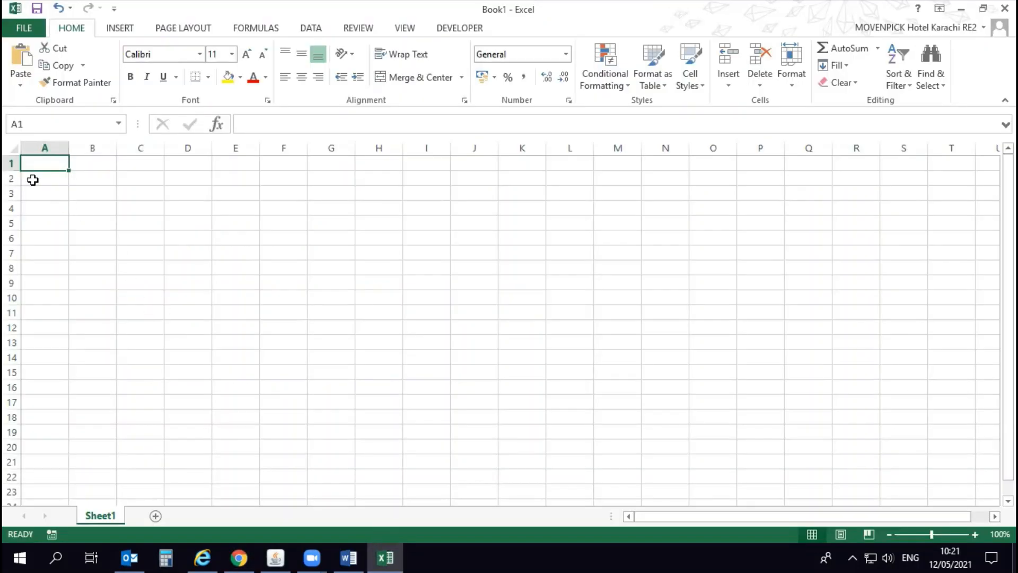
pyautogui.write('as')
pyautogui.press('BackSpace')
pyautogui.press('BackSpace')
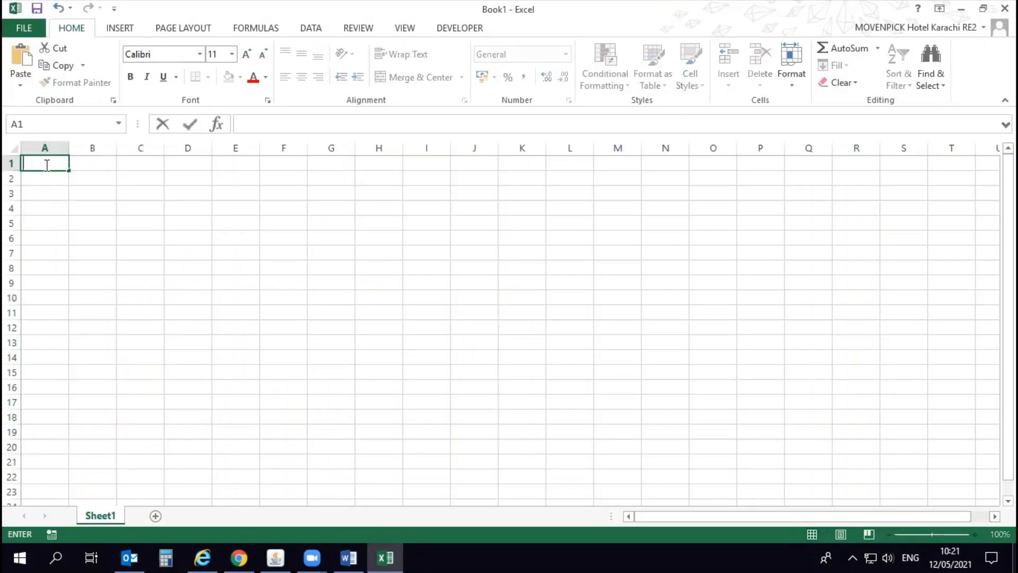
pyautogui.write('Excel')
pyautogui.press('Return')
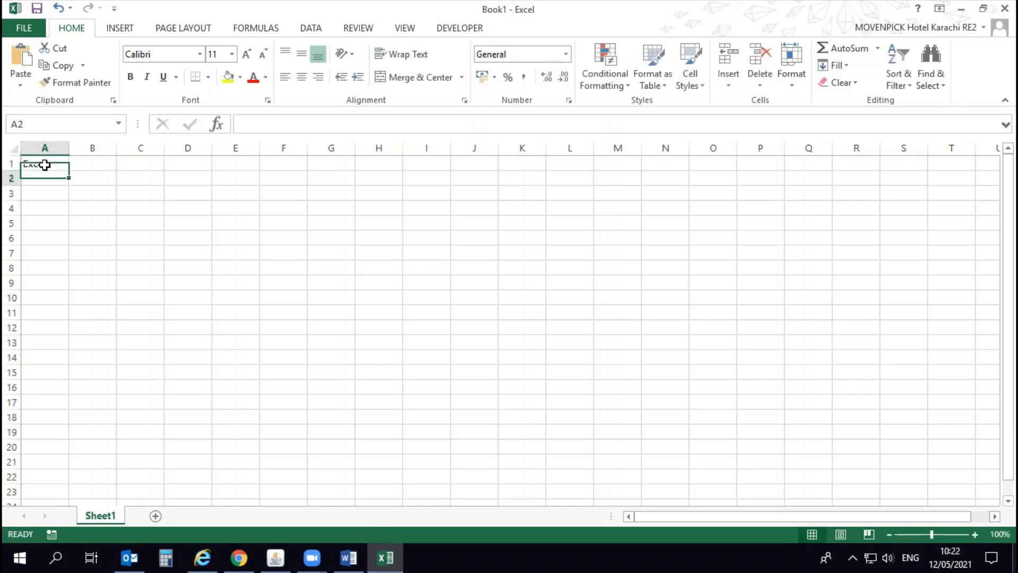
pyautogui.click(44, 165)
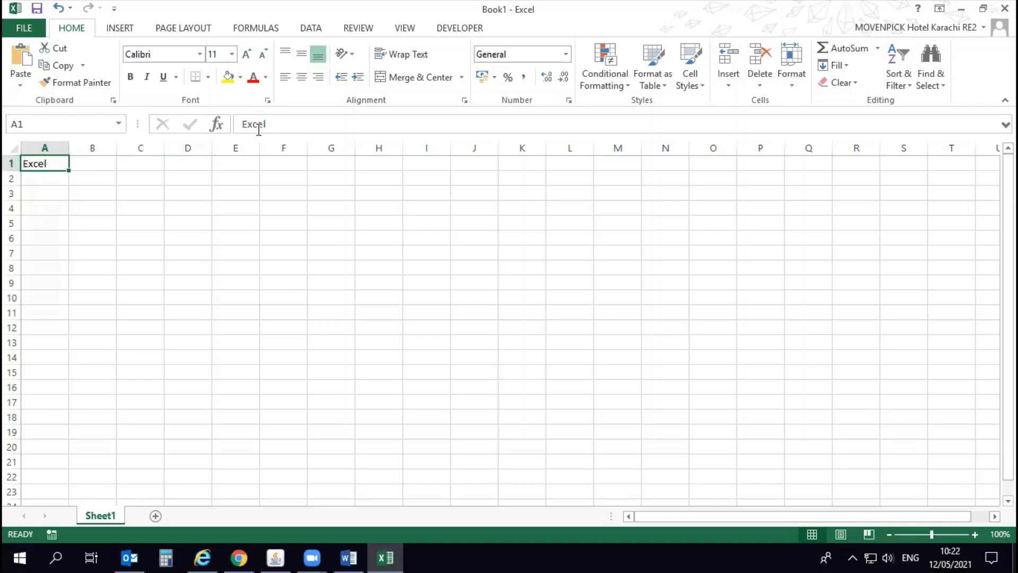
pyautogui.press('Delete')
# Step: Switch to the PDF in Chrome and highlight the column and row headings text in item 4
pyautogui.hotkey('alt', 'Tab')
pyautogui.scroll(-3, 127, 212)
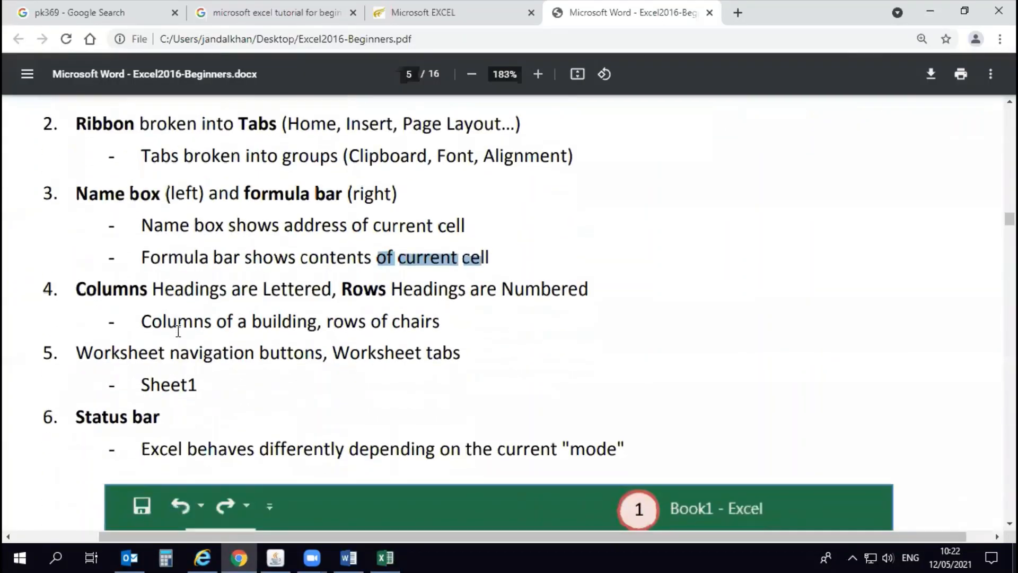
pyautogui.moveTo(87, 289); pyautogui.dragTo(235, 292)
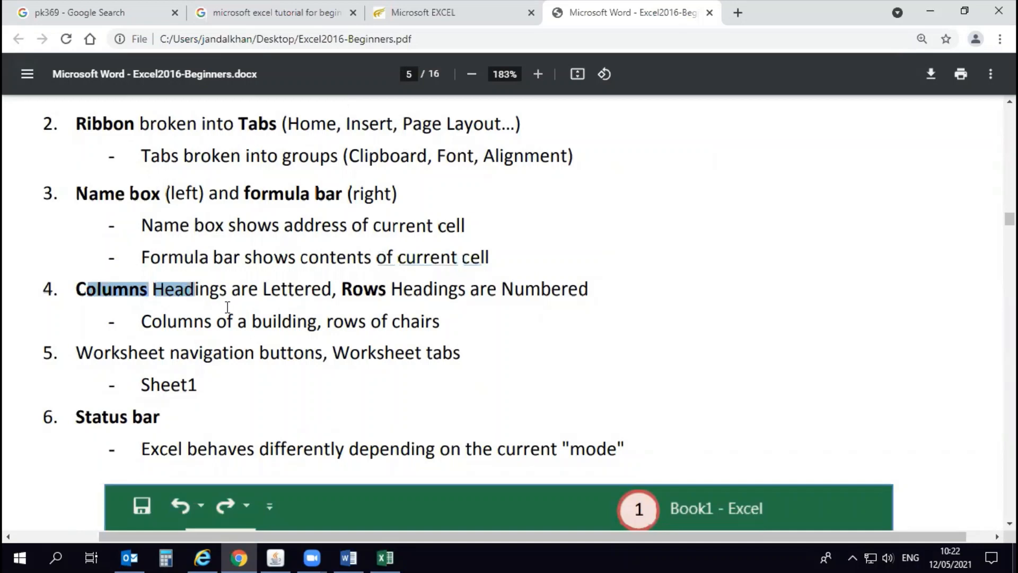
pyautogui.moveTo(342, 290); pyautogui.dragTo(498, 288)
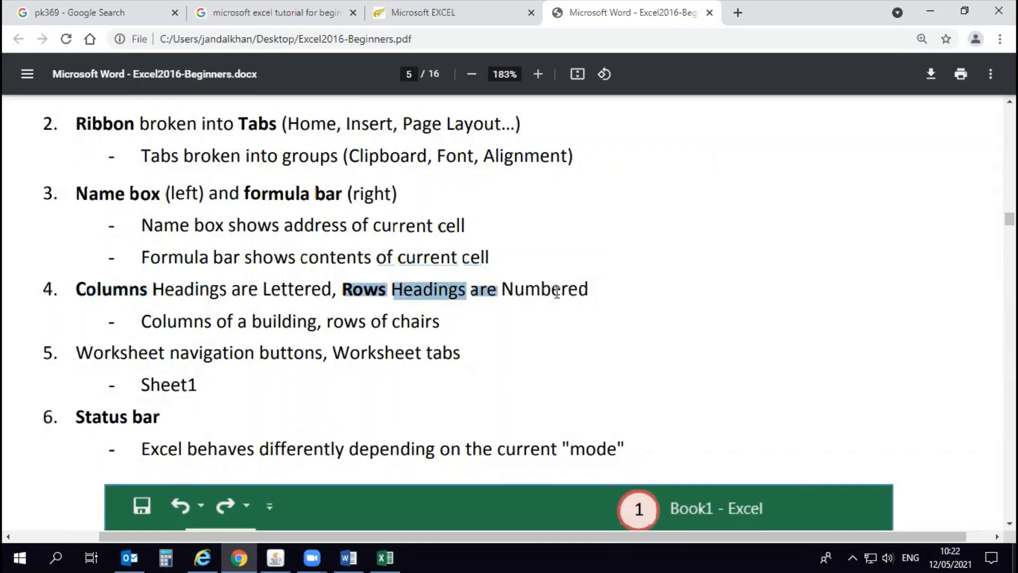
# Step: Return to Excel and select entire columns A, B, C, D and F in turn to examine the lettered headings
pyautogui.hotkey('alt', 'Tab')
pyautogui.click(130, 191)
pyautogui.moveTo(45, 148); pyautogui.dragTo(283, 149)
pyautogui.moveTo(49, 160); pyautogui.dragTo(34, 436)
pyautogui.click(45, 147)
pyautogui.click(84, 148)
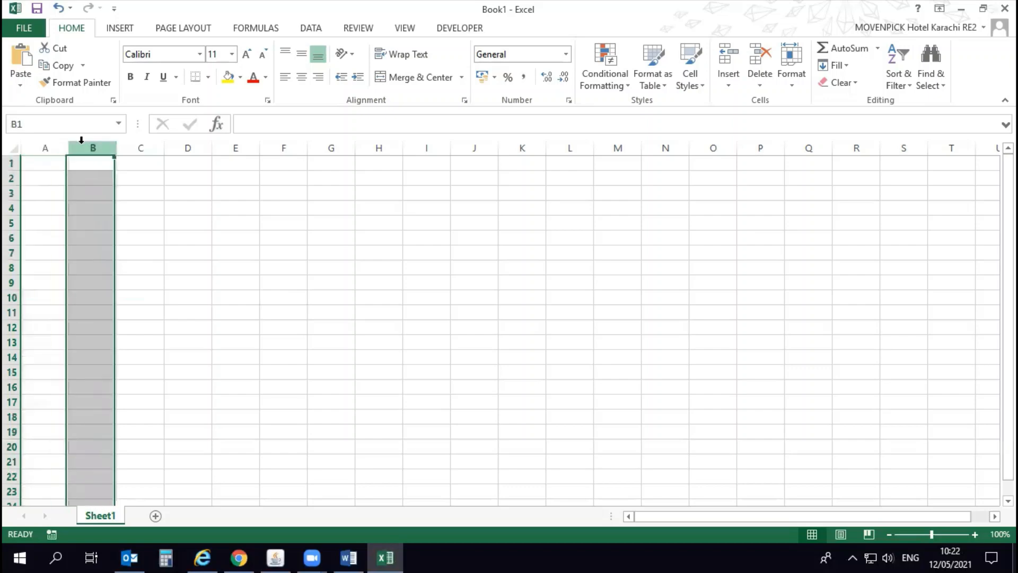
pyautogui.click(141, 148)
pyautogui.click(174, 148)
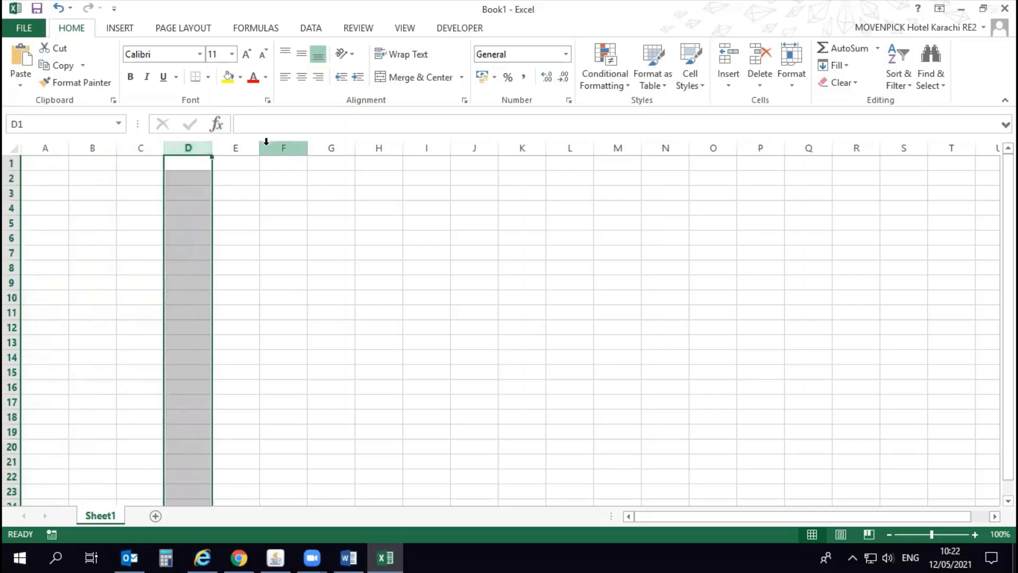
pyautogui.click(266, 142)
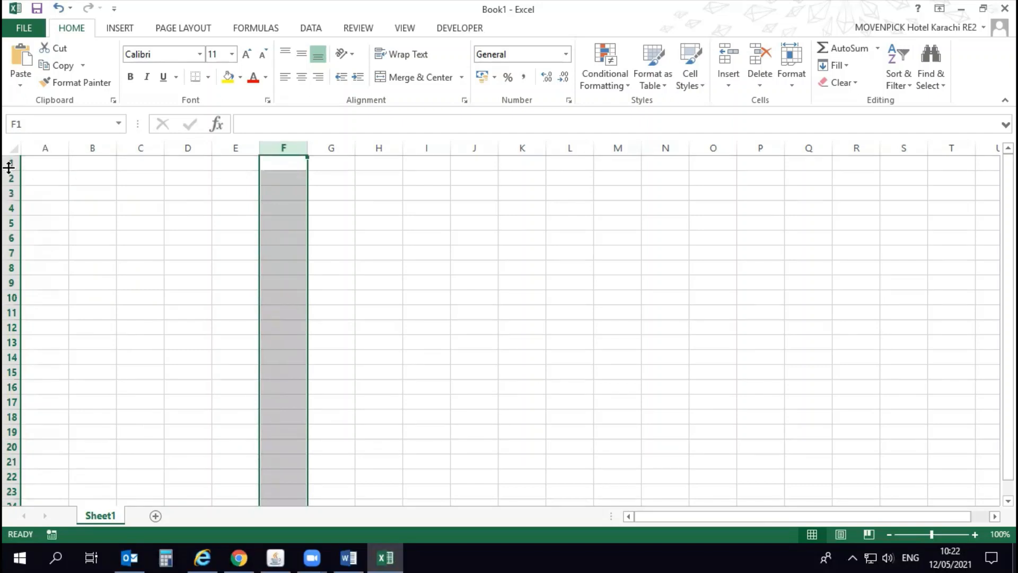
# Step: Select entire rows 1 and 5 to examine the numbered headings, and select cell E4
pyautogui.click(11, 163)
pyautogui.click(13, 219)
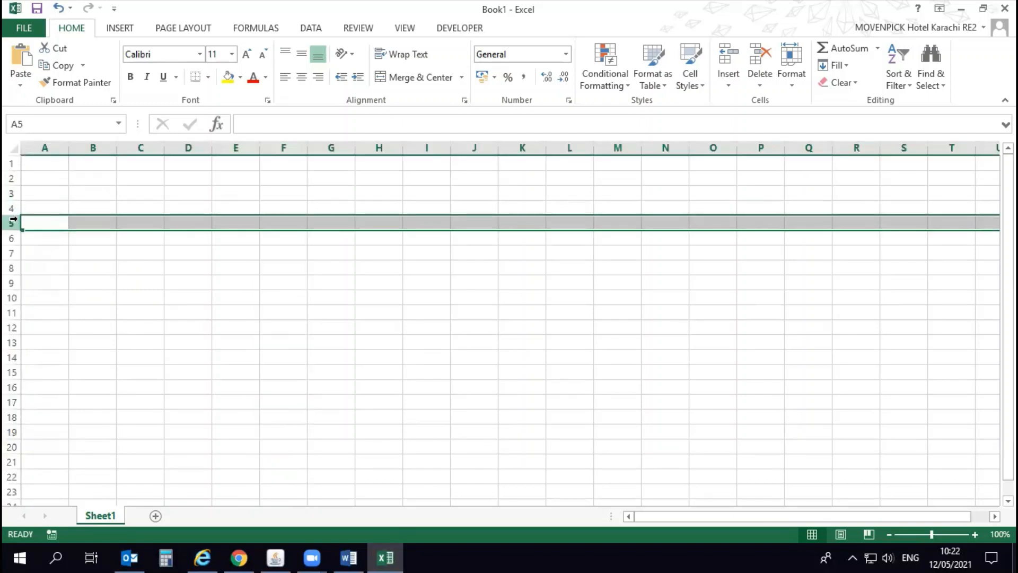
pyautogui.click(52, 208)
pyautogui.click(226, 209)
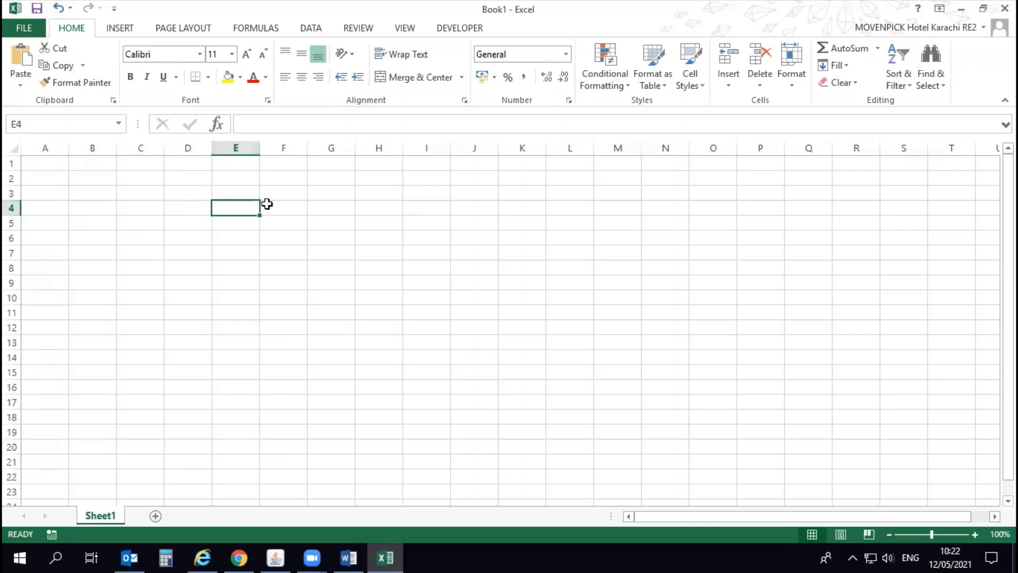
# Step: Select cells G7 and G8 in turn to check their addresses in the Name Box
pyautogui.click(318, 248)
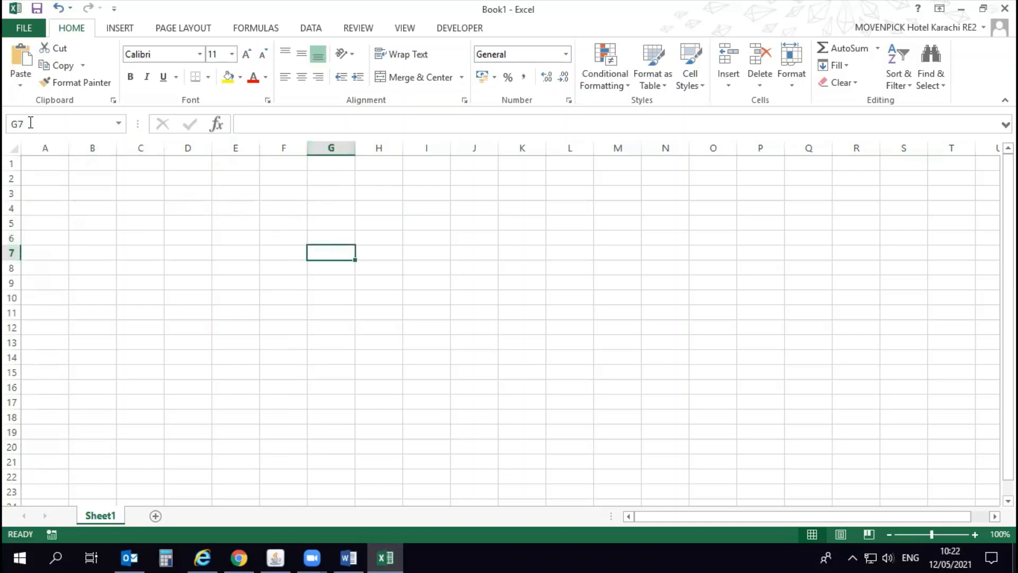
pyautogui.click(311, 268)
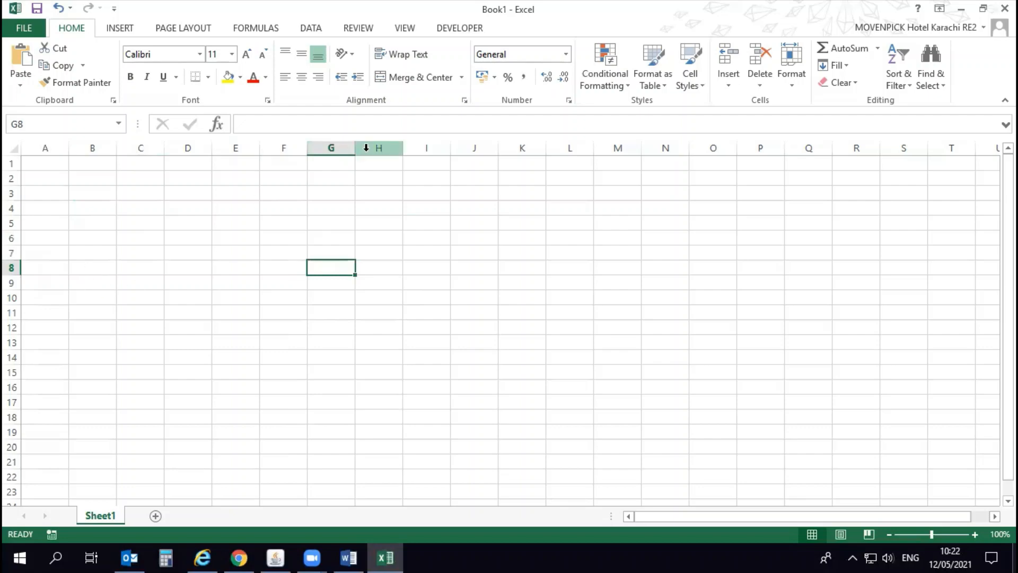
# Step: Switch to the PDF in Chrome to read item 5 on worksheet navigation buttons and tabs, comparing it with the Excel workbook
pyautogui.hotkey('alt', 'Tab')
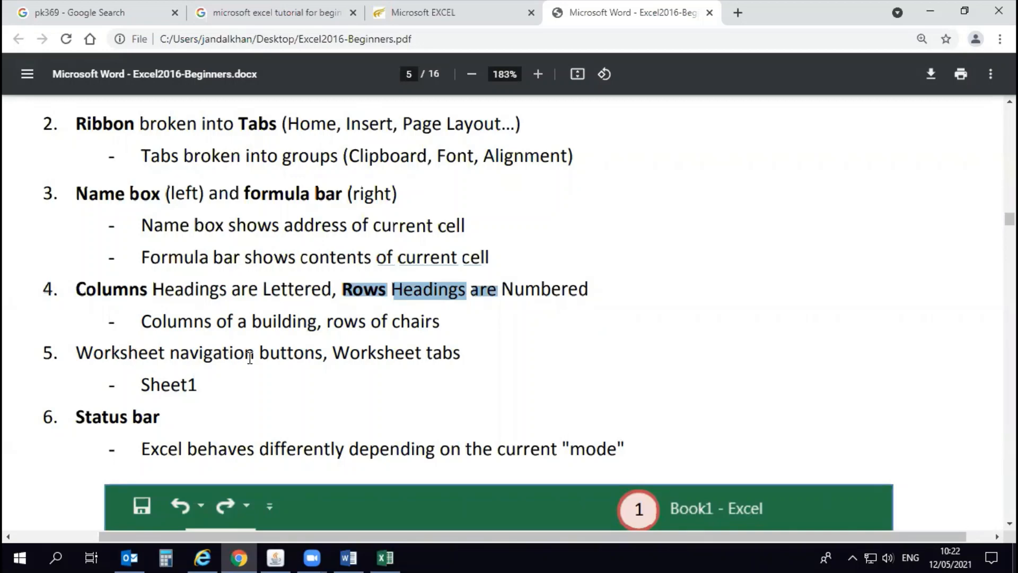
pyautogui.hotkey('alt', 'Tab')
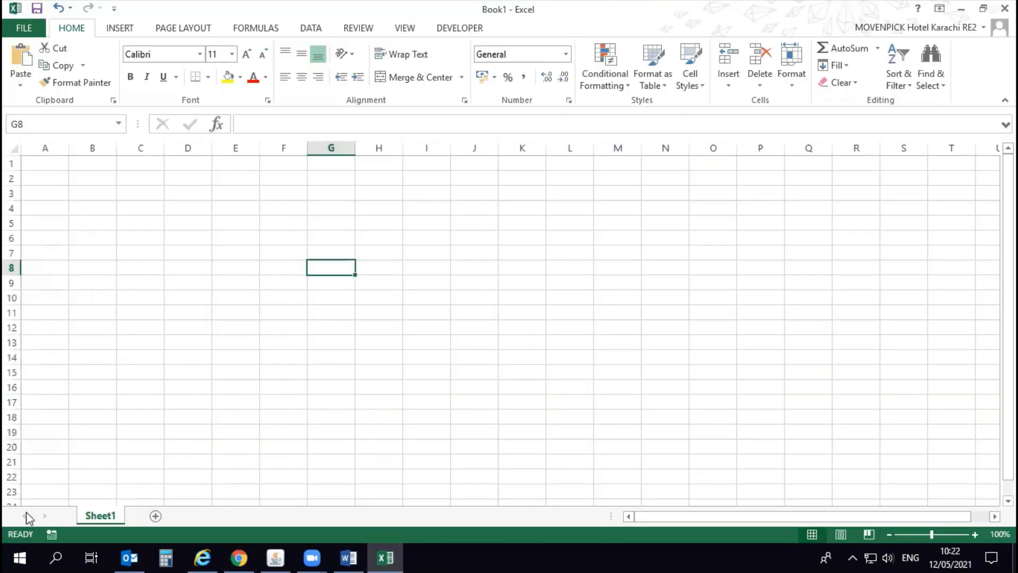
pyautogui.hotkey('alt', 'Tab')
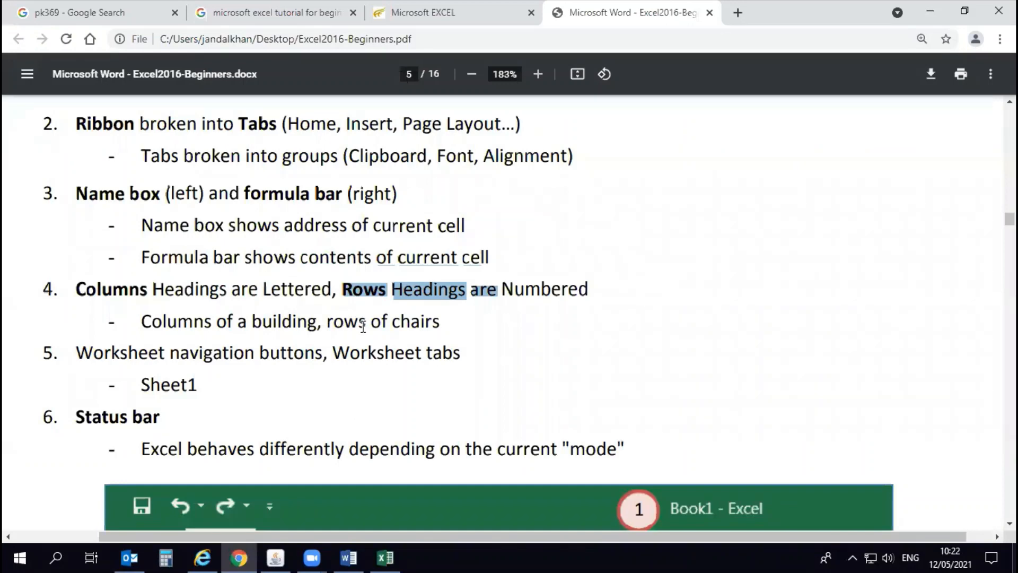
pyautogui.hotkey('alt', 'Tab')
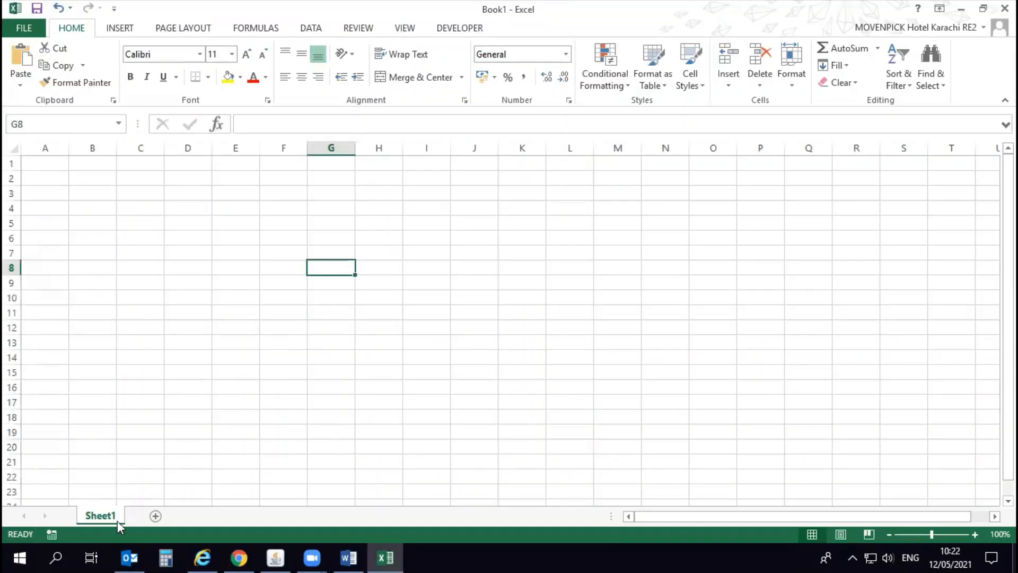
# Step: Add three new worksheets to the workbook after Sheet1
pyautogui.click(156, 515)
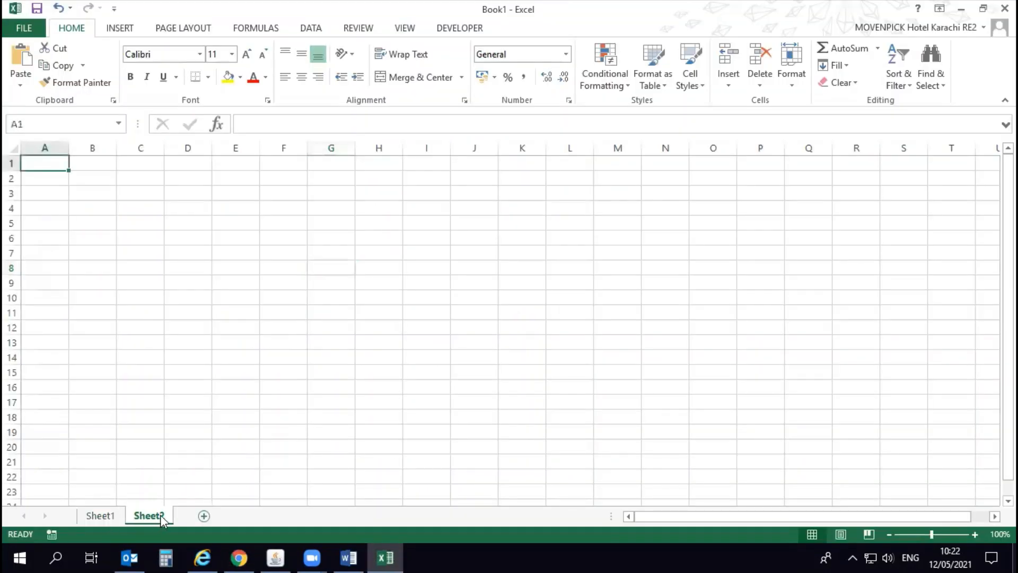
pyautogui.click(204, 517)
pyautogui.click(249, 516)
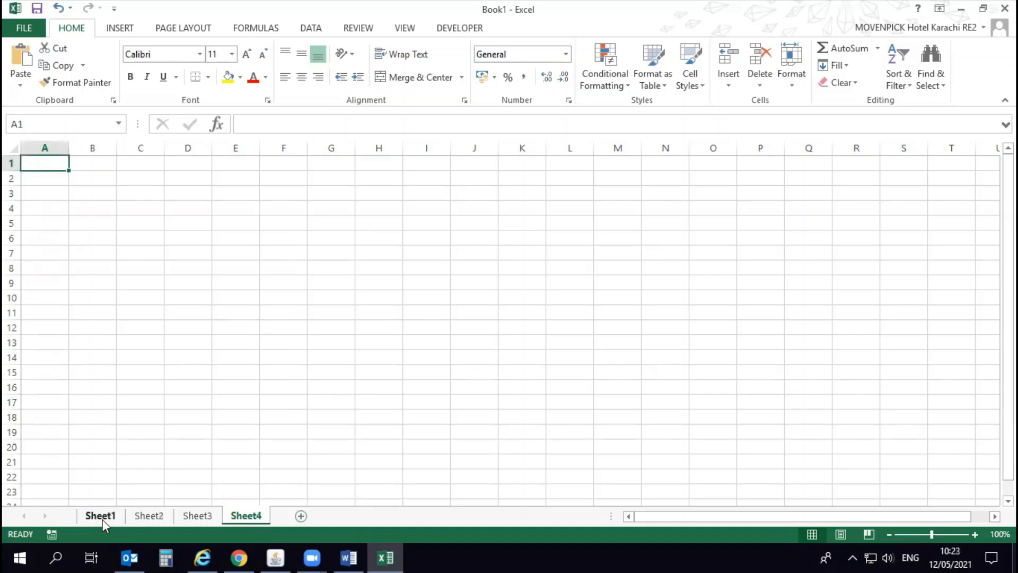
# Step: Switch back and forth between the worksheets Sheet1 to Sheet4 to examine how the worksheet tabs work
pyautogui.click(102, 517)
pyautogui.click(149, 517)
pyautogui.click(212, 516)
pyautogui.click(191, 517)
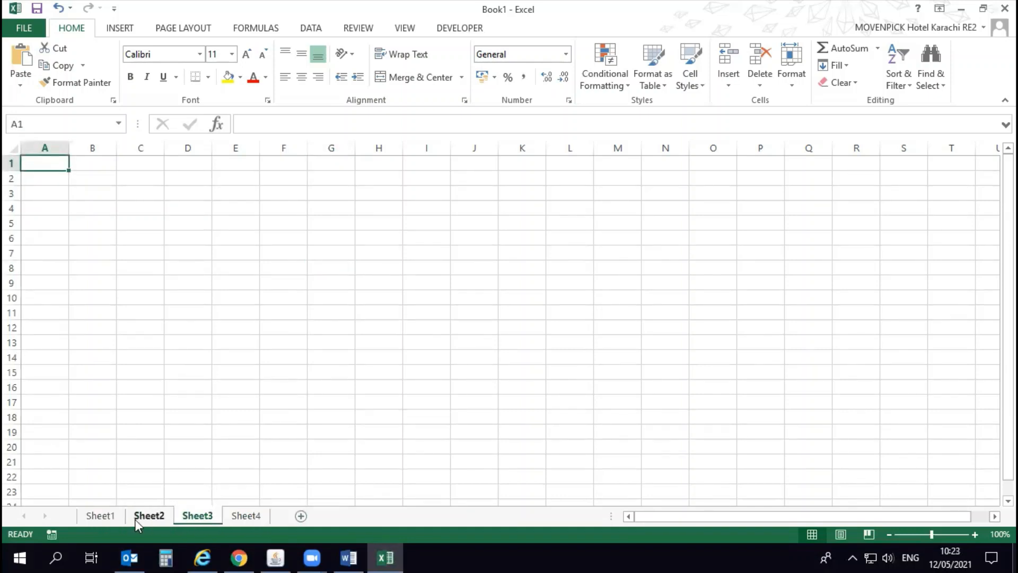
pyautogui.click(102, 517)
pyautogui.click(148, 515)
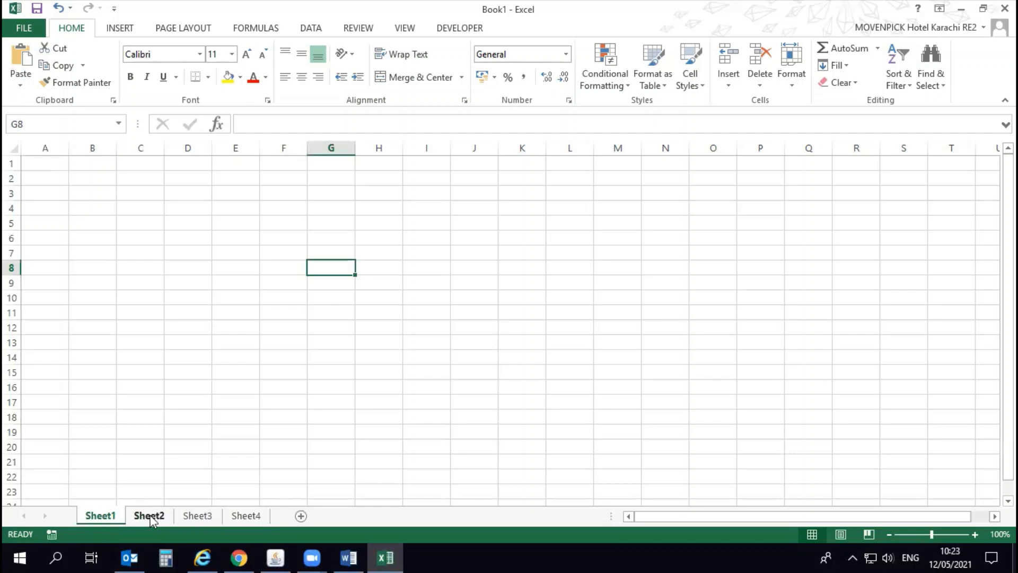
pyautogui.click(197, 515)
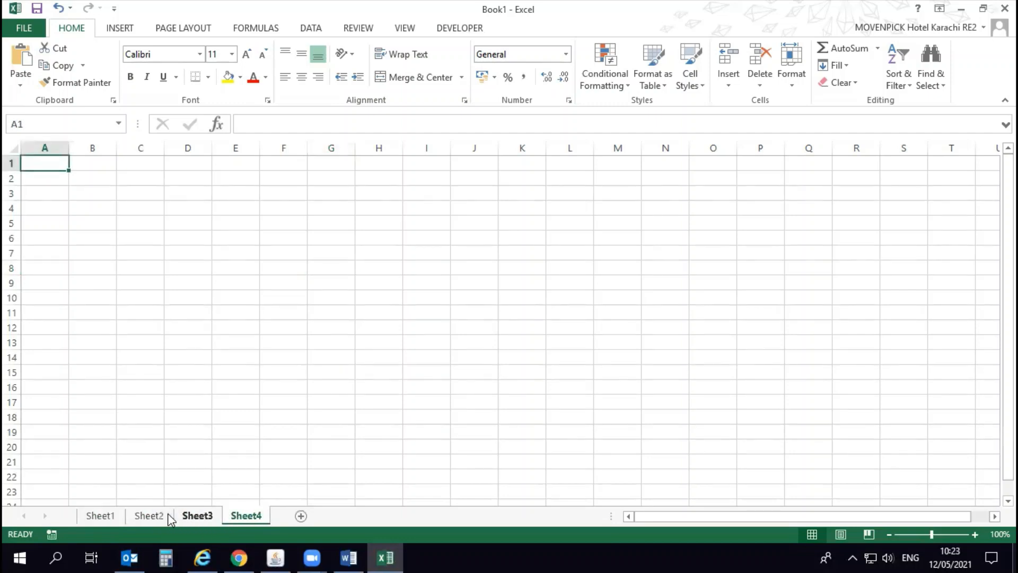
# Step: Move Sheet2 ahead of Sheet1 and add eight more worksheets to the workbook
pyautogui.moveTo(165, 516); pyautogui.dragTo(94, 517)
pyautogui.click(305, 514)
pyautogui.click(304, 514)
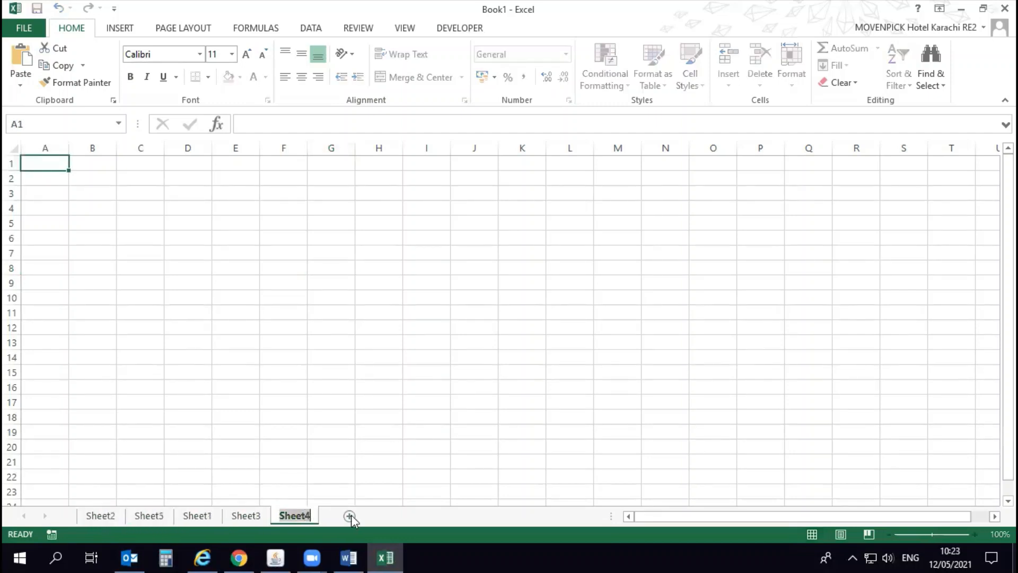
pyautogui.click(350, 516)
pyautogui.click(399, 516)
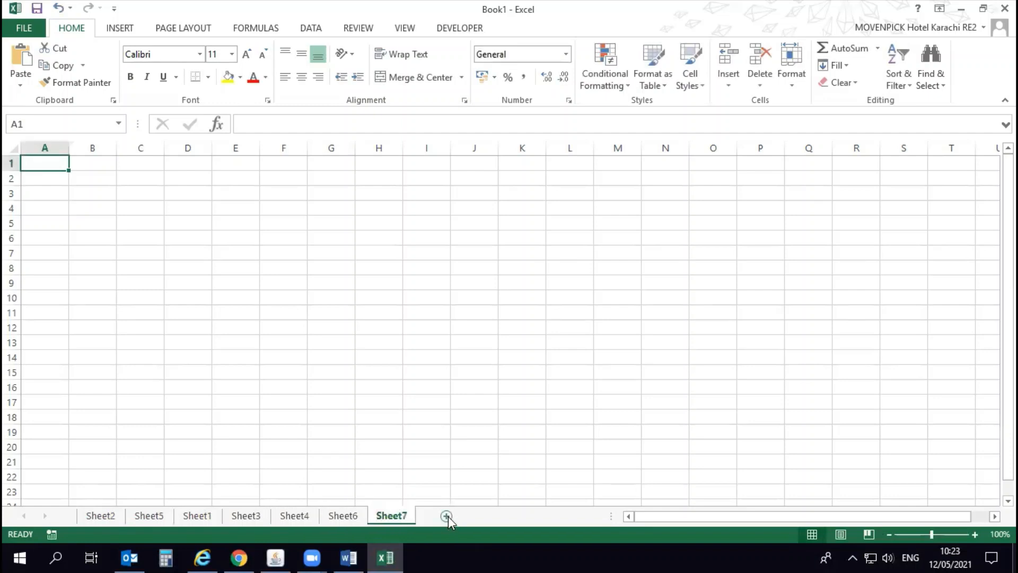
pyautogui.click(448, 516)
pyautogui.click(495, 516)
pyautogui.click(543, 516)
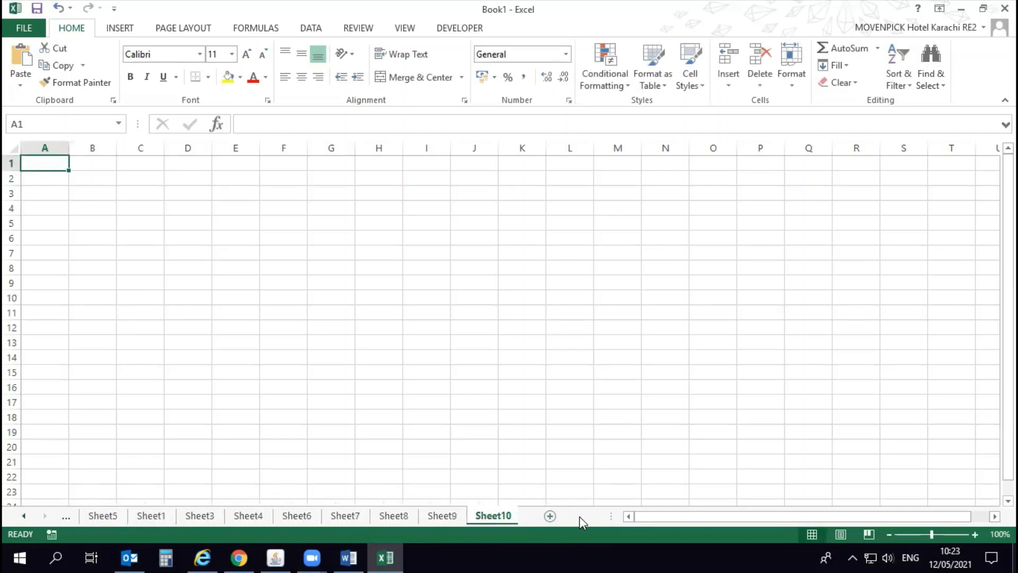
pyautogui.click(553, 516)
pyautogui.click(556, 516)
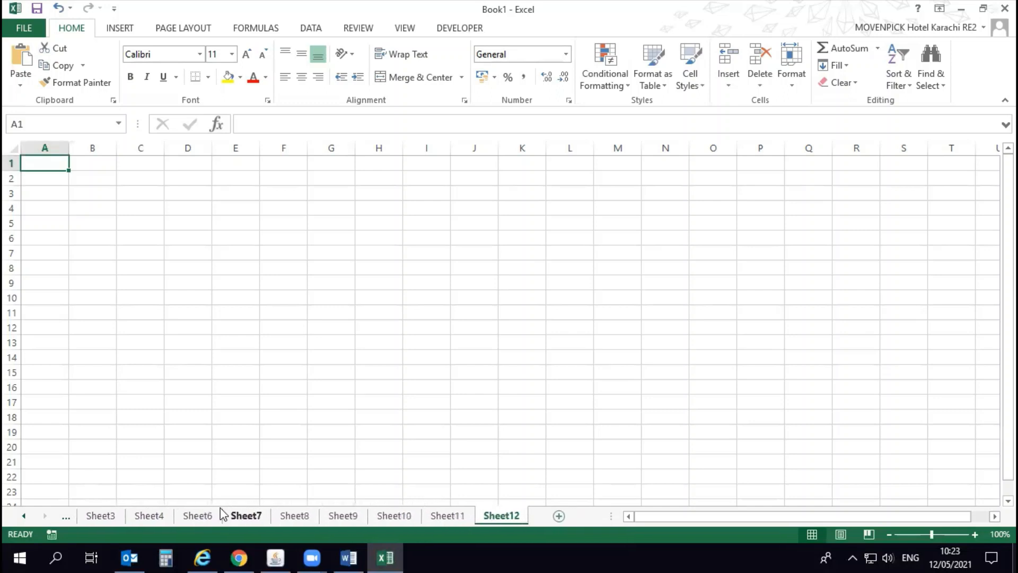
# Step: Reorder the worksheets so that Sheet1 comes first and Sheet3 and Sheet4 stand before Sheet5
pyautogui.click(25, 514)
pyautogui.click(25, 514)
pyautogui.click(25, 514)
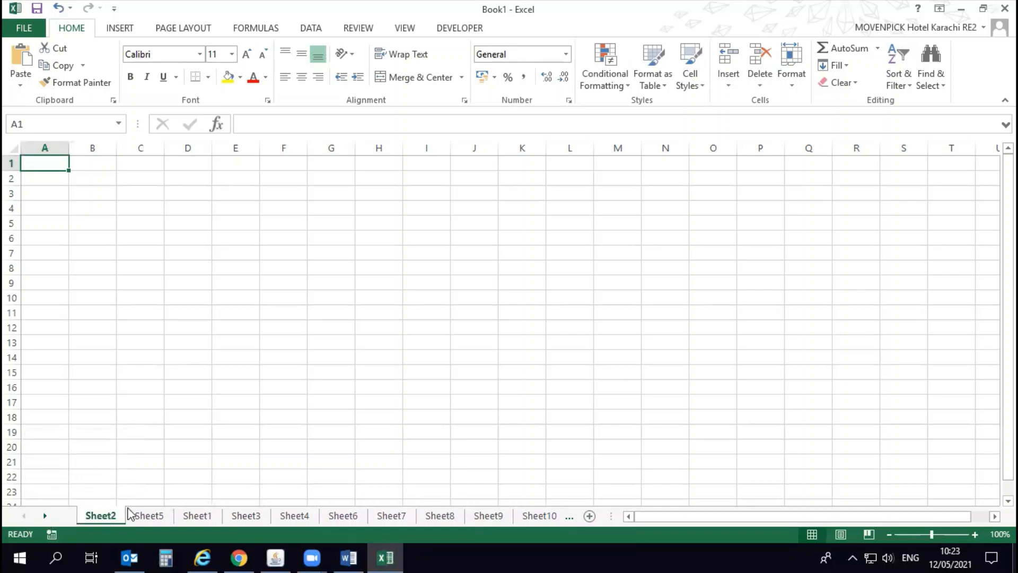
pyautogui.moveTo(182, 518); pyautogui.dragTo(90, 519)
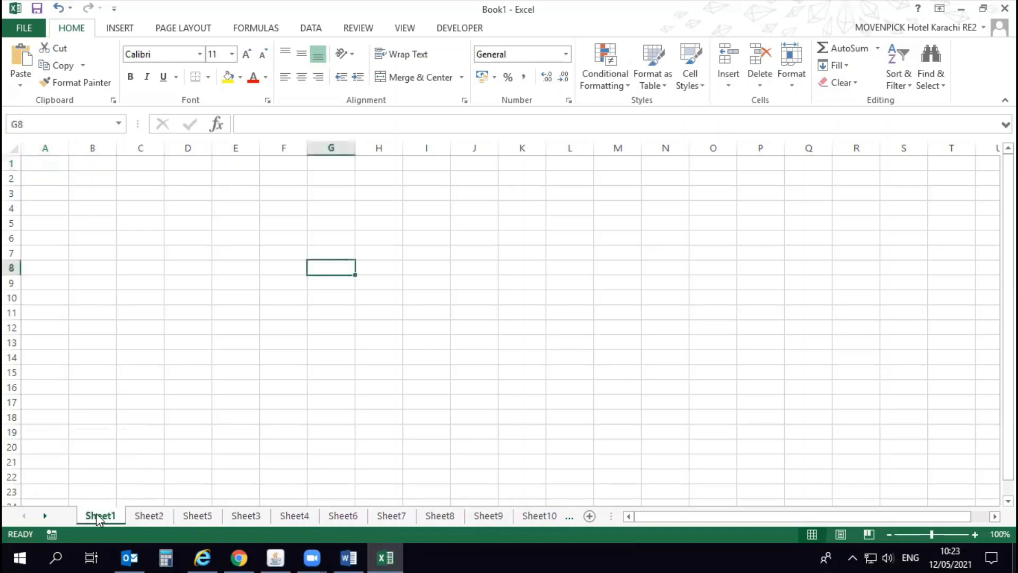
pyautogui.moveTo(244, 516); pyautogui.dragTo(188, 516)
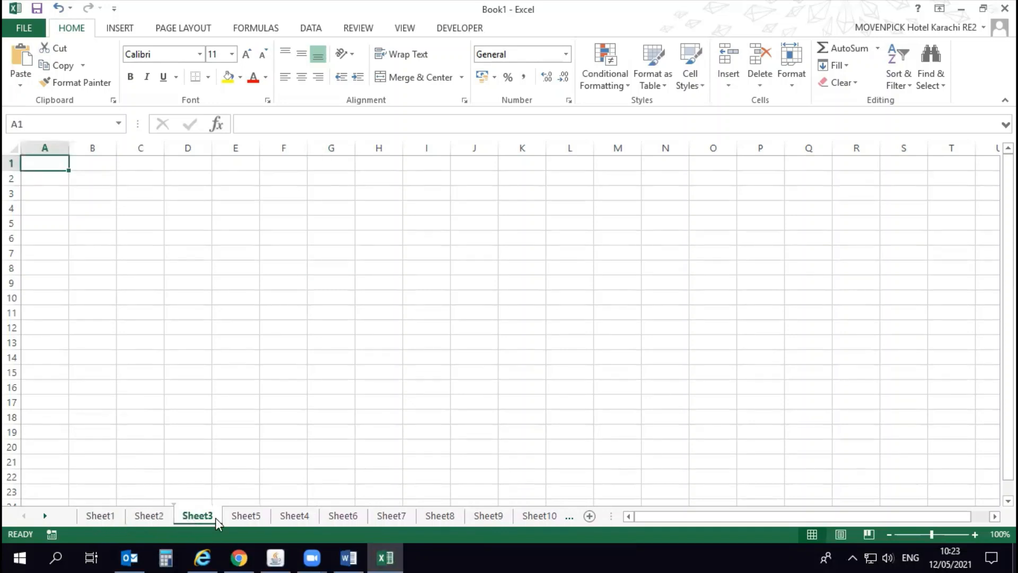
pyautogui.moveTo(294, 516); pyautogui.dragTo(223, 510)
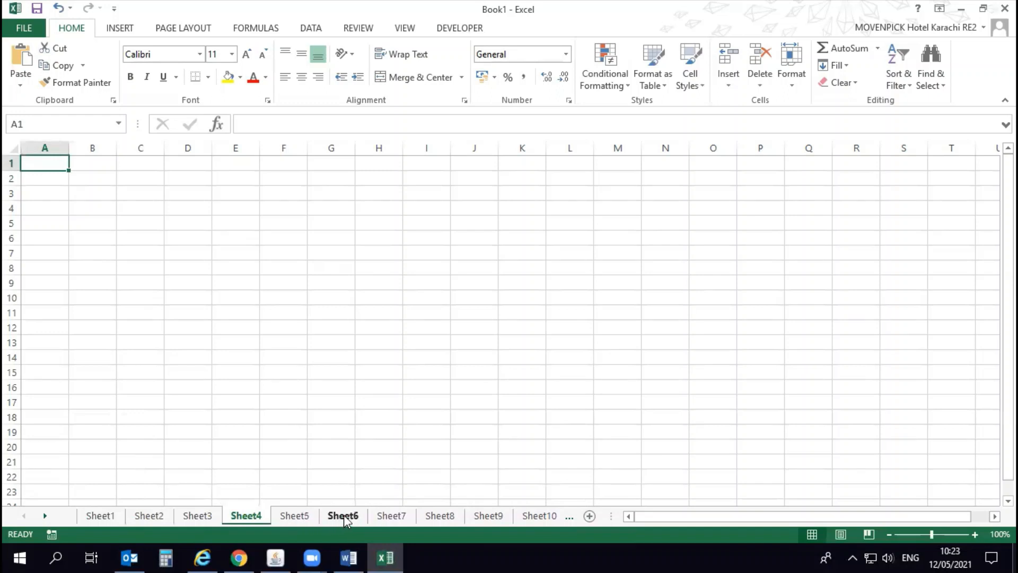
# Step: Rename Sheet2 as Excel and Sheet3 as month, leaving the name of Sheet1 as it is
pyautogui.doubleClick(92, 516)
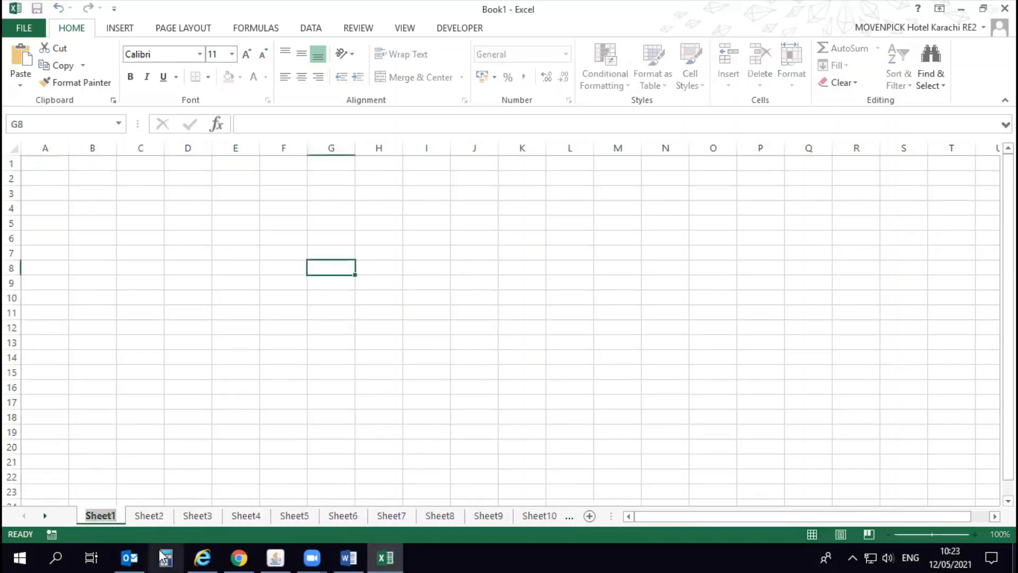
pyautogui.click(240, 501)
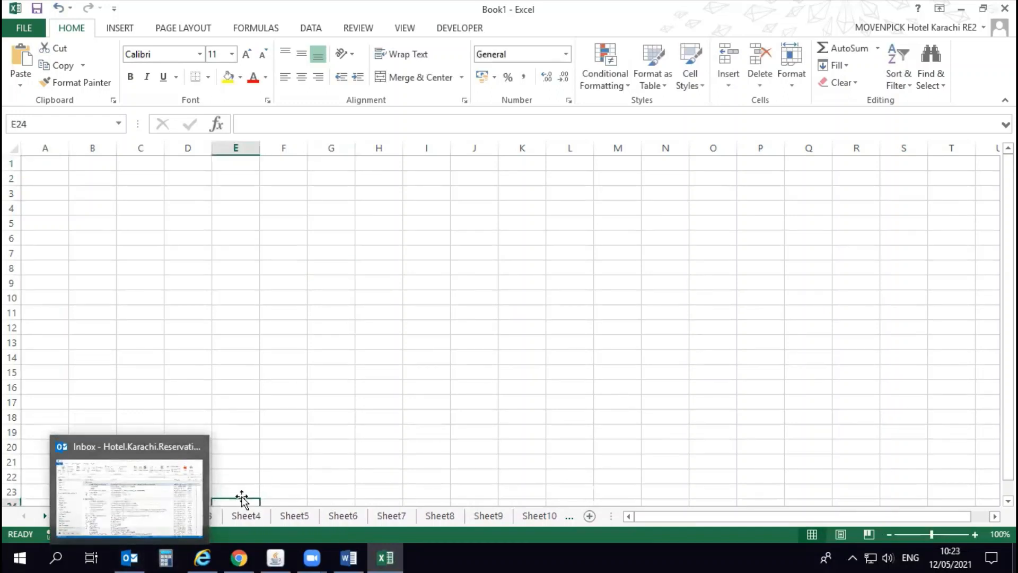
pyautogui.doubleClick(150, 515)
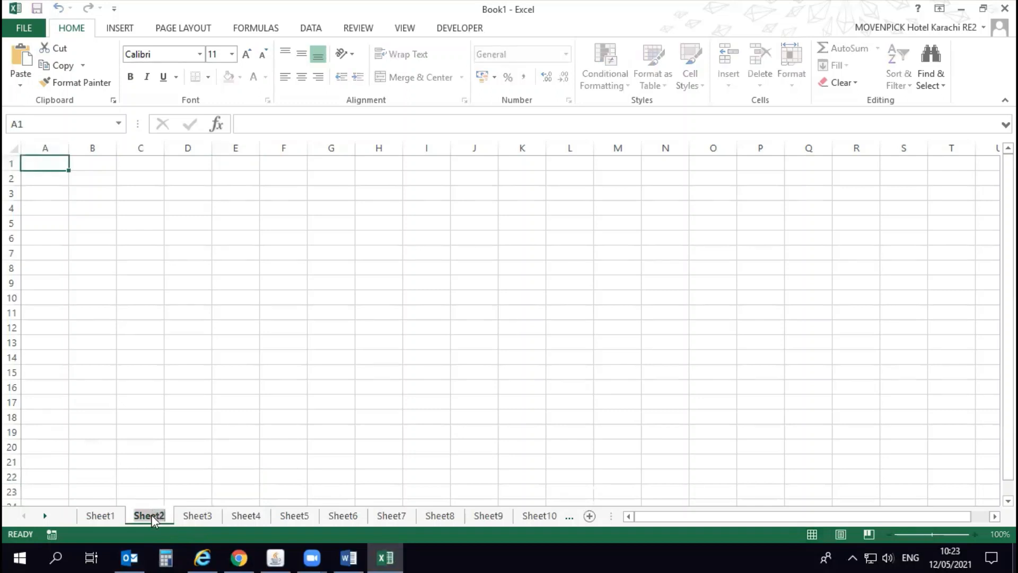
pyautogui.write('Excel')
pyautogui.press('Return')
pyautogui.doubleClick(191, 515)
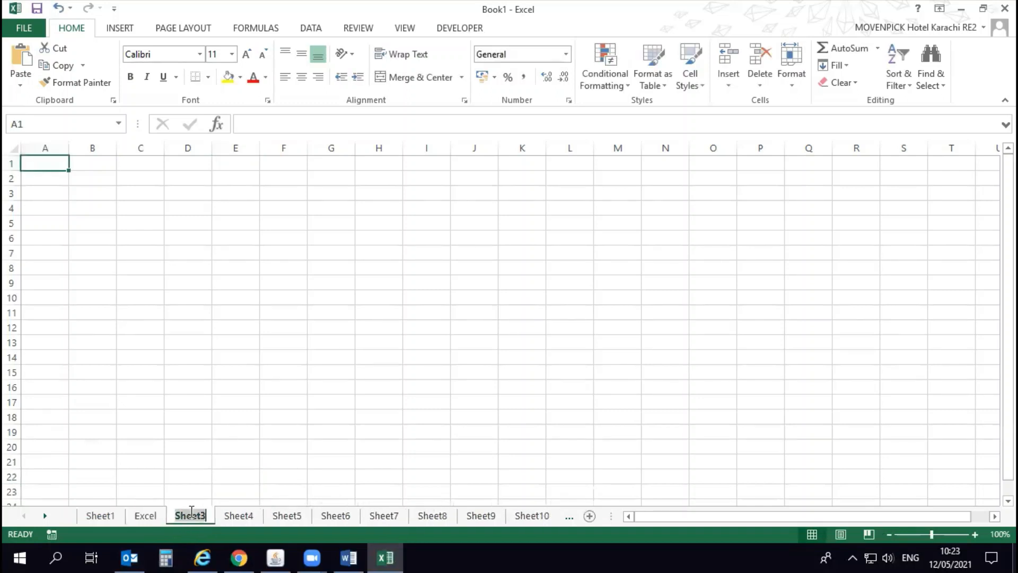
pyautogui.write('month')
pyautogui.press('Return')
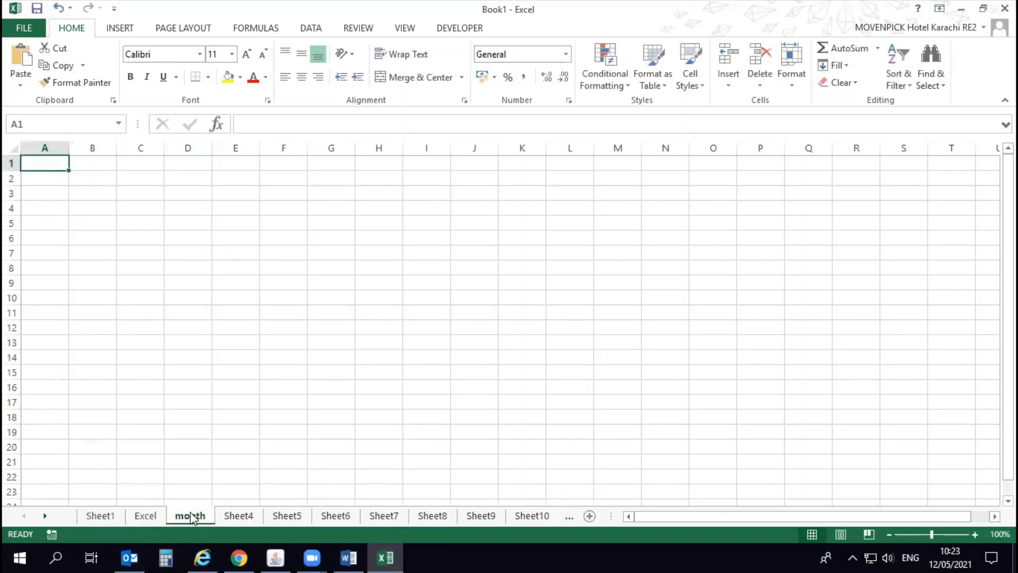
# Step: Group the worksheets Excel, month and Sheet4 through Sheet10, and delete them together
pyautogui.click(119, 517)
pyautogui.click(139, 515)
pyautogui.keyDown('ctrl'); pyautogui.click(190, 515); pyautogui.keyUp('ctrl')
pyautogui.keyDown('ctrl'); pyautogui.click(238, 515); pyautogui.keyUp('ctrl')
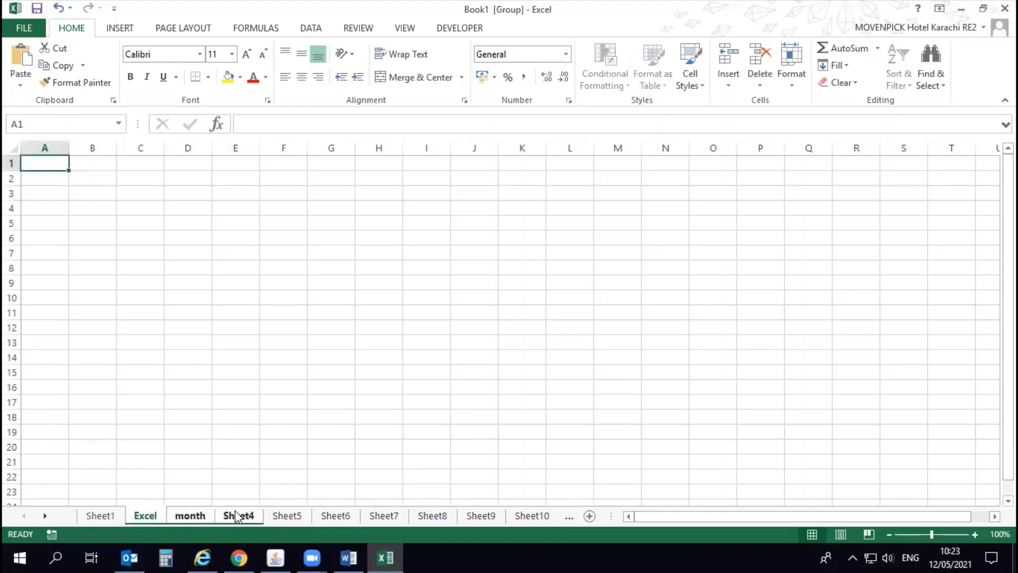
pyautogui.keyDown('ctrl'); pyautogui.click(287, 515); pyautogui.keyUp('ctrl')
pyautogui.keyDown('ctrl'); pyautogui.click(335, 515); pyautogui.keyUp('ctrl')
pyautogui.keyDown('ctrl'); pyautogui.click(382, 517); pyautogui.keyUp('ctrl')
pyautogui.keyDown('ctrl'); pyautogui.click(431, 516); pyautogui.keyUp('ctrl')
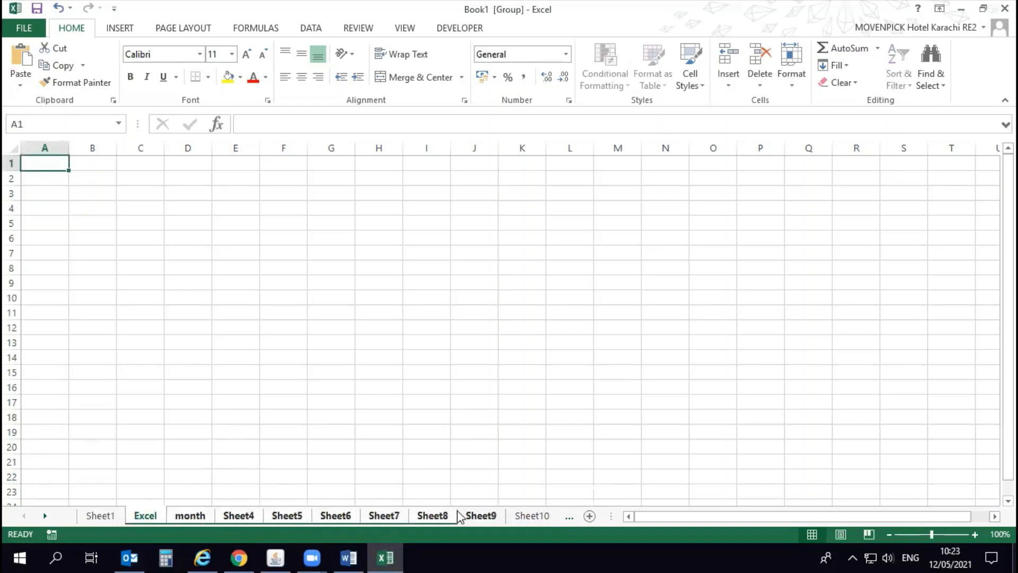
pyautogui.keyDown('ctrl'); pyautogui.click(479, 517); pyautogui.keyUp('ctrl')
pyautogui.keyDown('ctrl'); pyautogui.click(524, 516); pyautogui.keyUp('ctrl')
pyautogui.rightClick(523, 516)
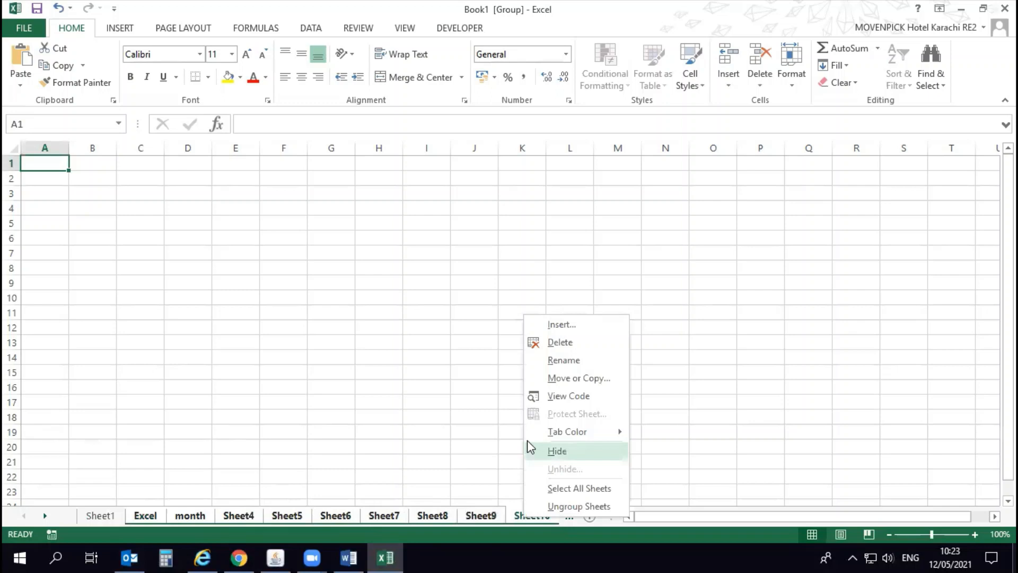
pyautogui.click(573, 341)
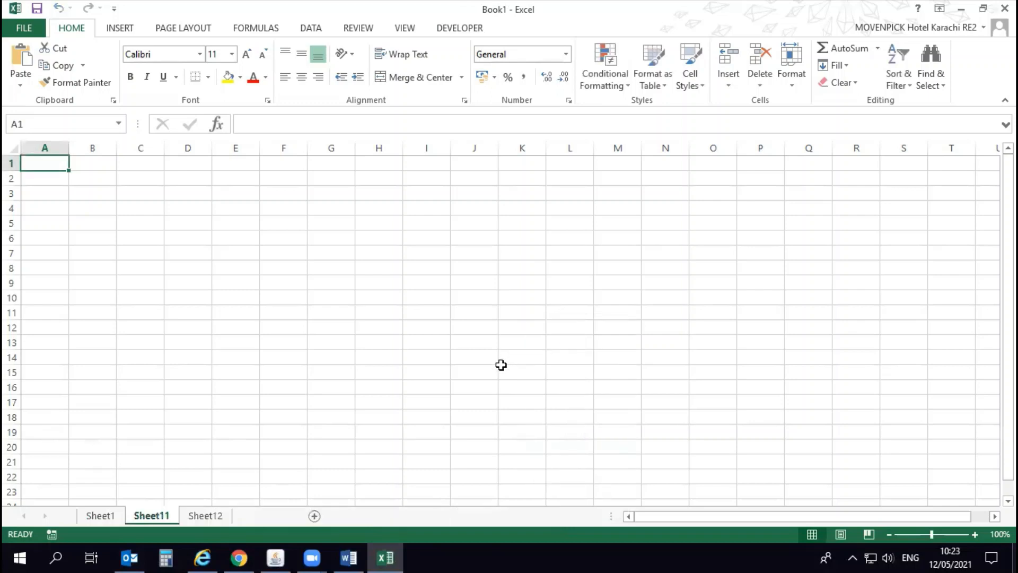
# Step: Delete the Sheet12 worksheet
pyautogui.keyDown('ctrl'); pyautogui.click(202, 513); pyautogui.keyUp('ctrl')
pyautogui.rightClick(202, 513)
pyautogui.click(268, 341)
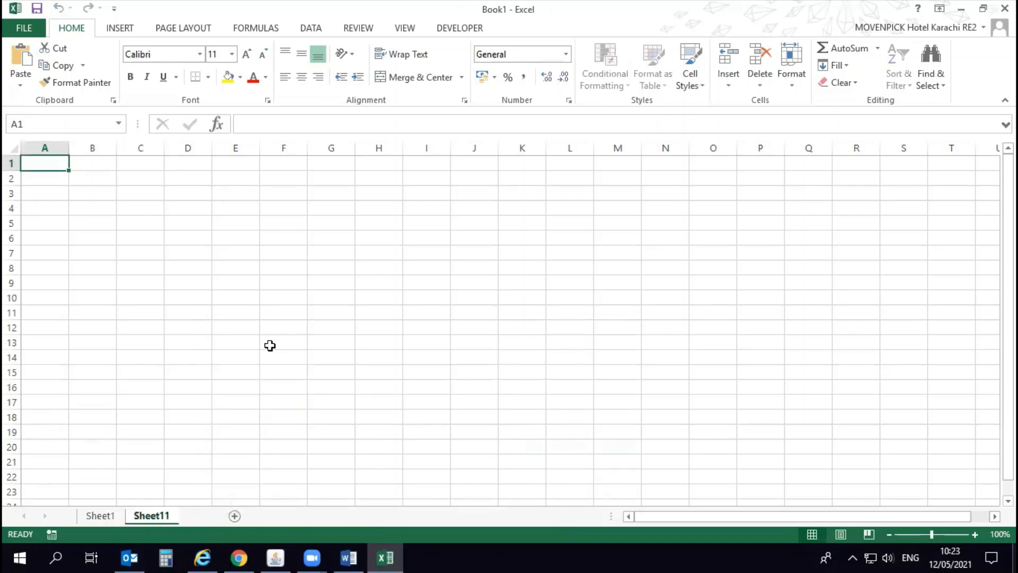
# Step: Switch to the PDF in Chrome and examine items 5 and 6 together with the numbered diagram of the Excel window
pyautogui.hotkey('alt', 'Tab')
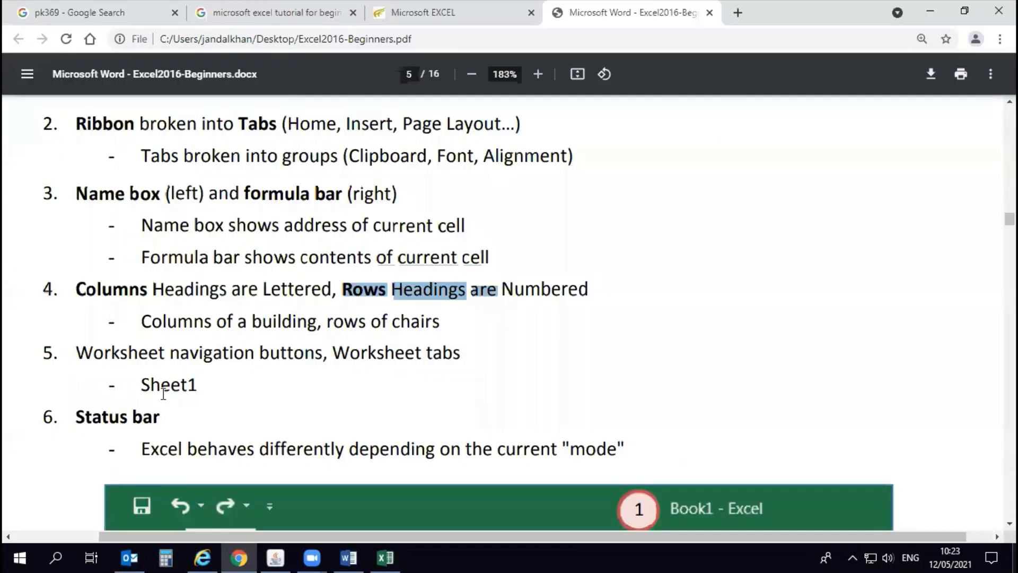
pyautogui.scroll(-3, 144, 430)
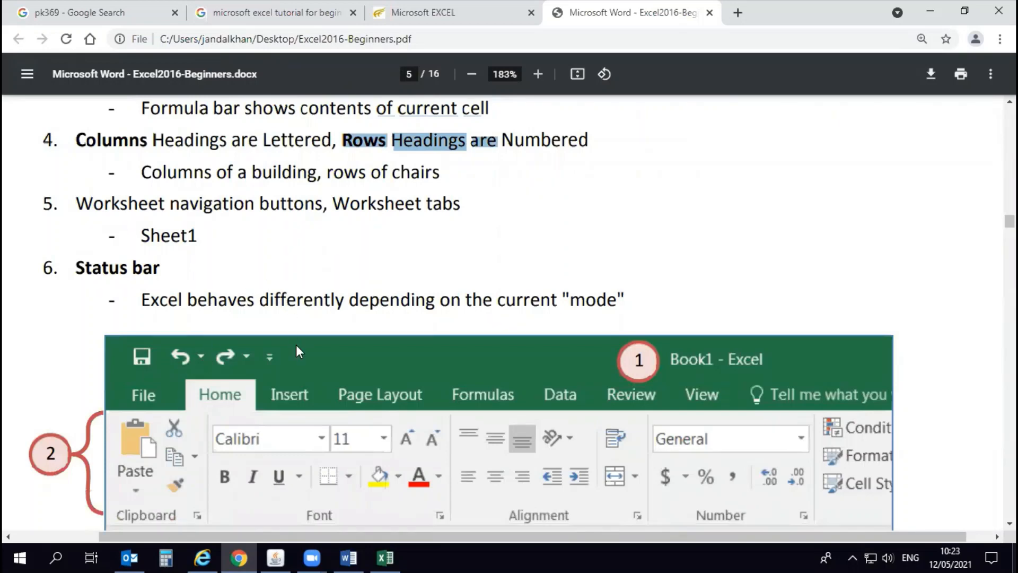
pyautogui.scroll(-1, 297, 350)
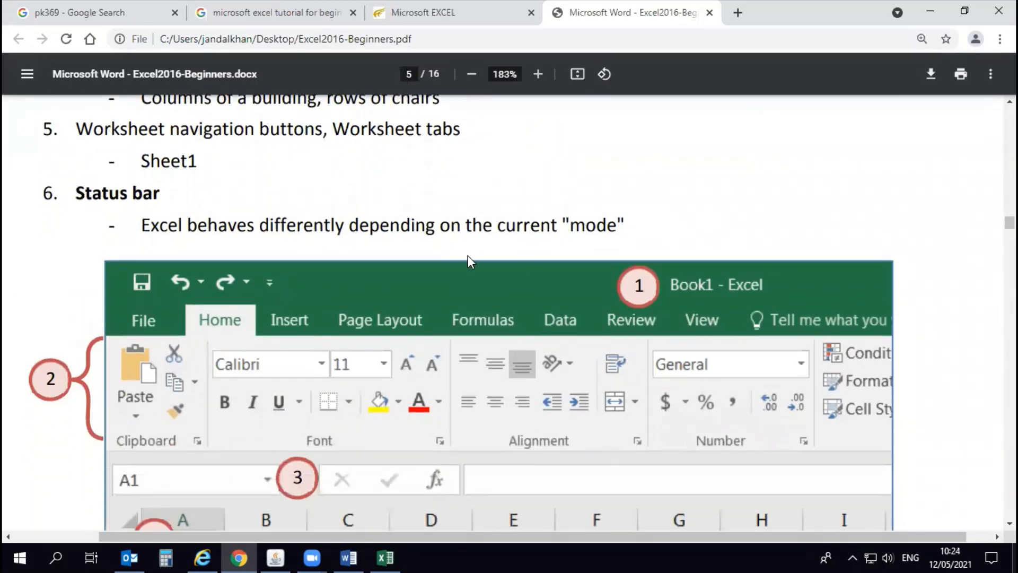
pyautogui.scroll(-2, 469, 260)
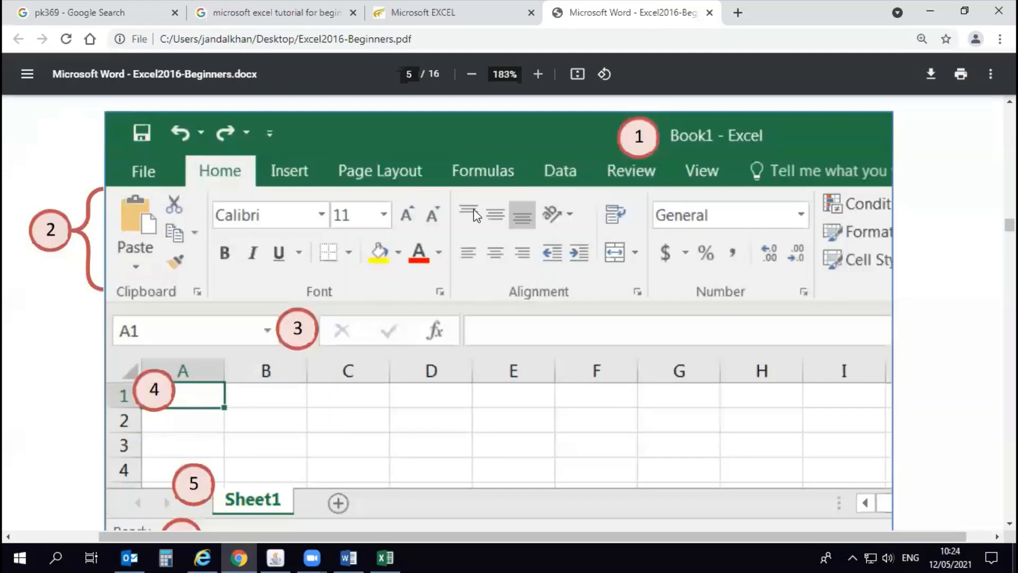
pyautogui.scroll(-1, 472, 209)
pyautogui.scroll(2, 473, 209)
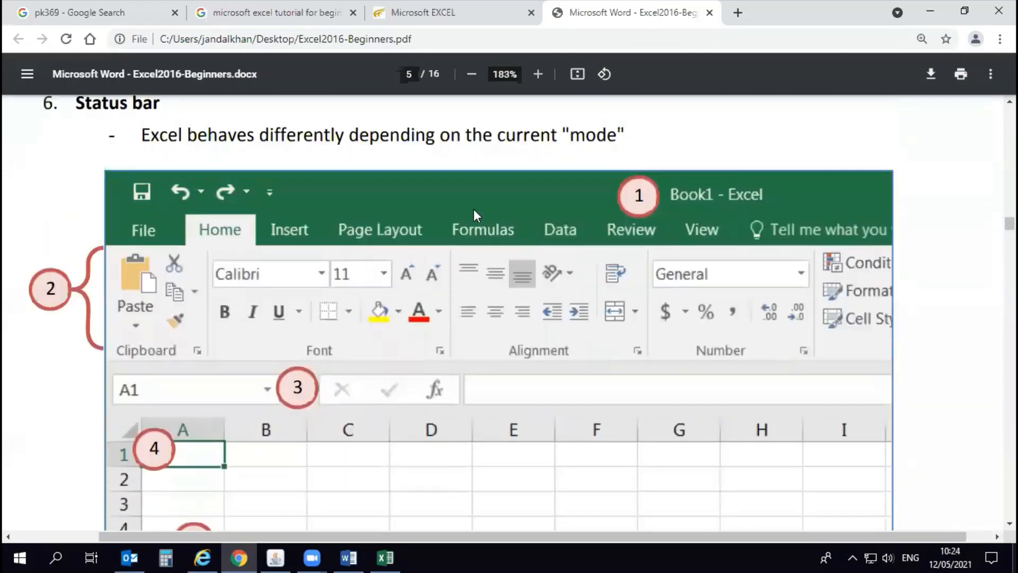
pyautogui.scroll(3, 472, 209)
pyautogui.scroll(-4, 311, 230)
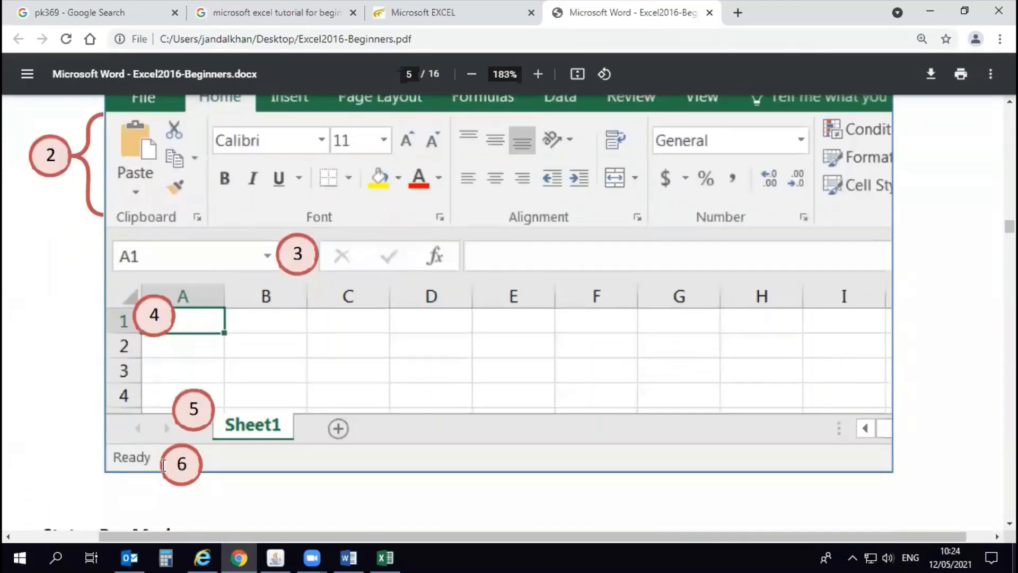
# Step: Compare the workbook's status bar with the Ready and Enter mode descriptions under Status Bar Modes in the PDF
pyautogui.hotkey('alt', 'Tab')
pyautogui.click(56, 161)
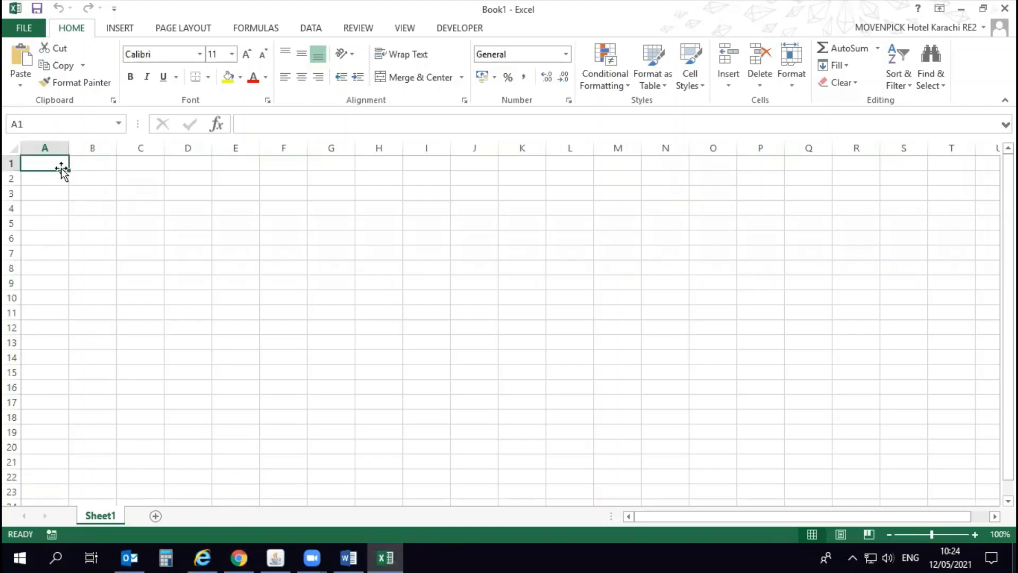
pyautogui.hotkey('alt', 'Tab')
pyautogui.scroll(-2, 91, 307)
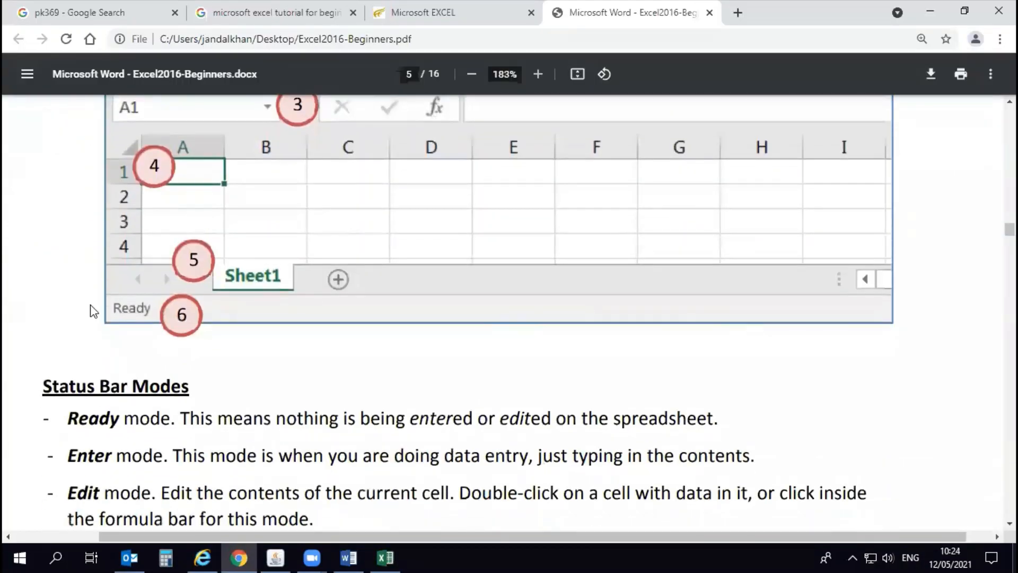
pyautogui.scroll(-2, 90, 307)
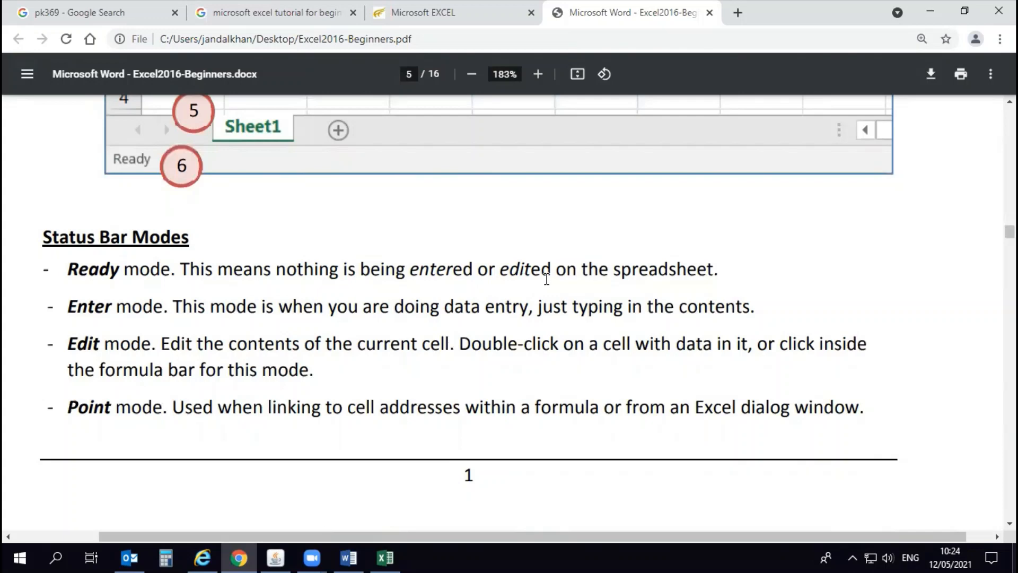
pyautogui.hotkey('alt', 'Tab')
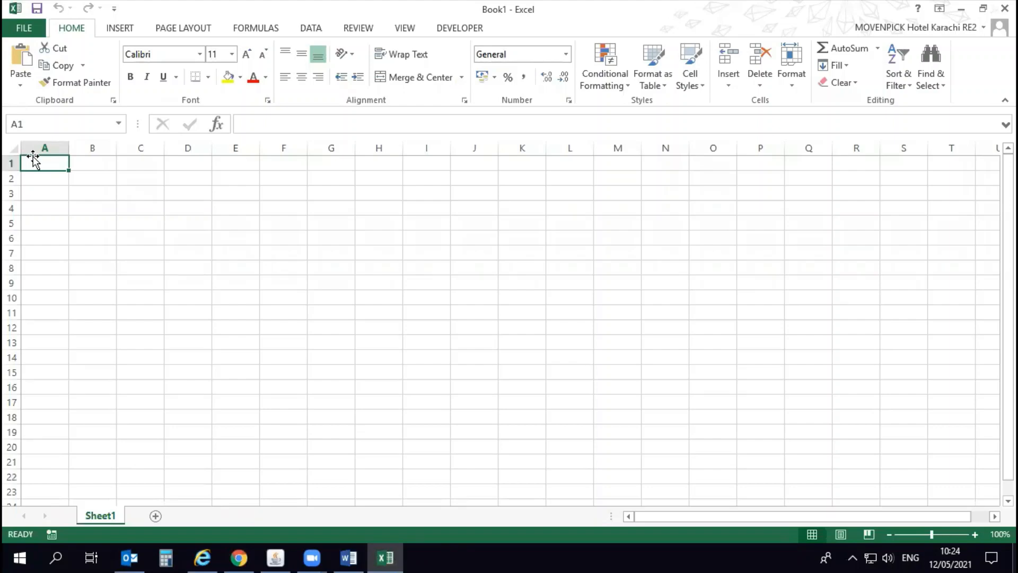
pyautogui.hotkey('alt', 'Tab')
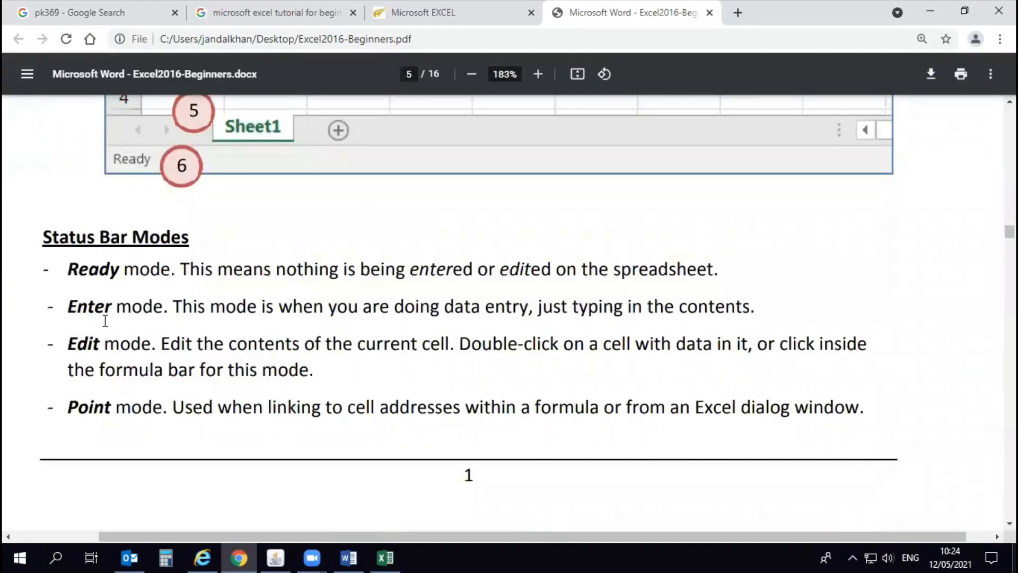
# Step: Open the empty cell A1 for editing, compare the status bar mode with the PDF's descriptions, and cancel the editing
pyautogui.hotkey('alt', 'Tab')
pyautogui.doubleClick(58, 162)
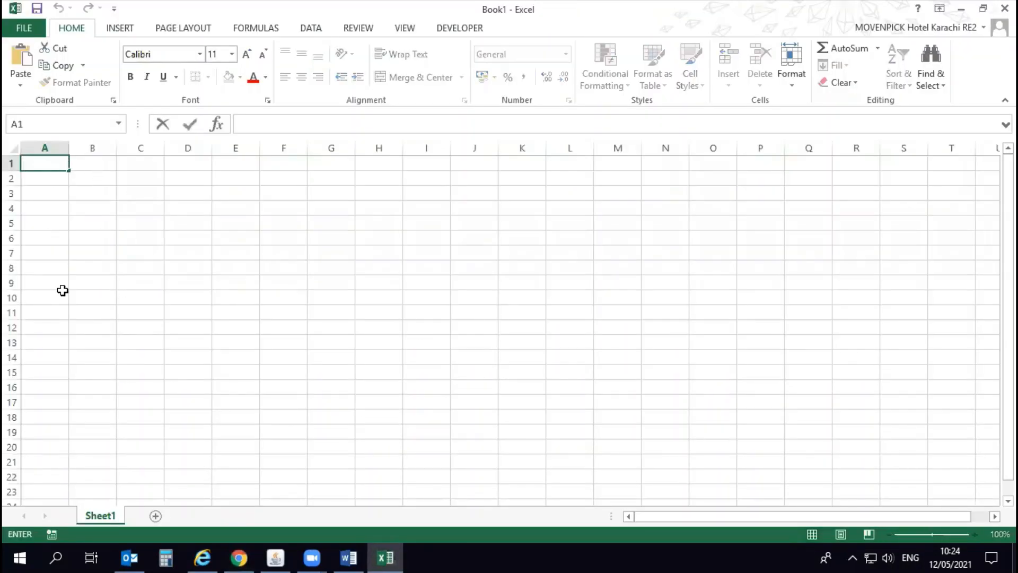
pyautogui.hotkey('alt', 'Tab')
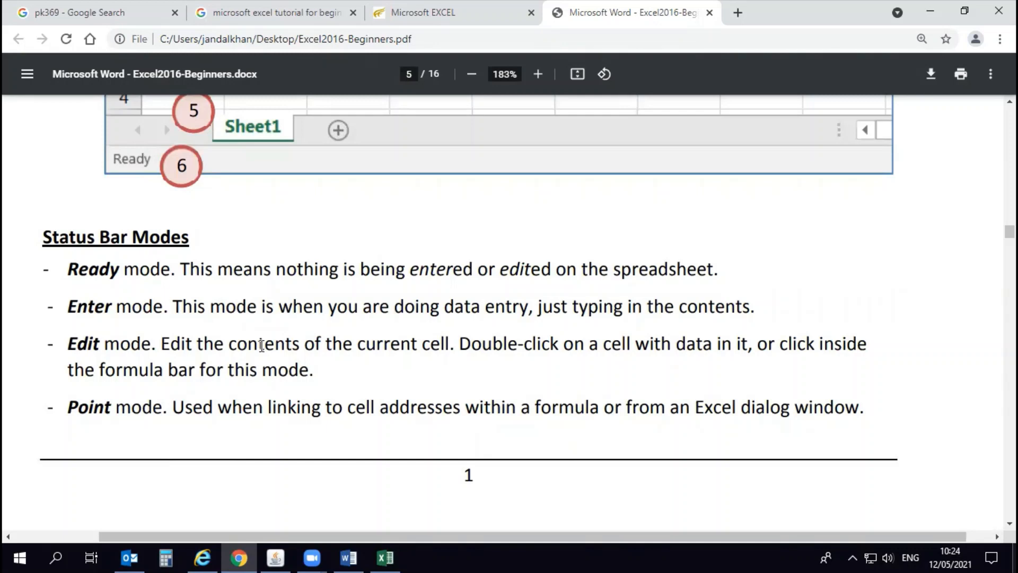
pyautogui.hotkey('alt', 'Tab')
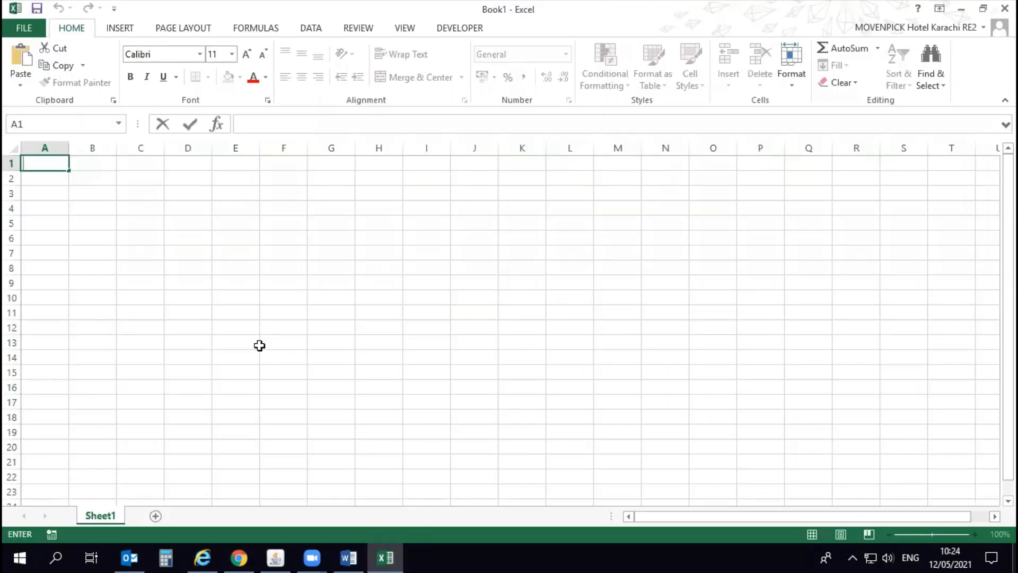
pyautogui.click(40, 164)
pyautogui.press('Escape')
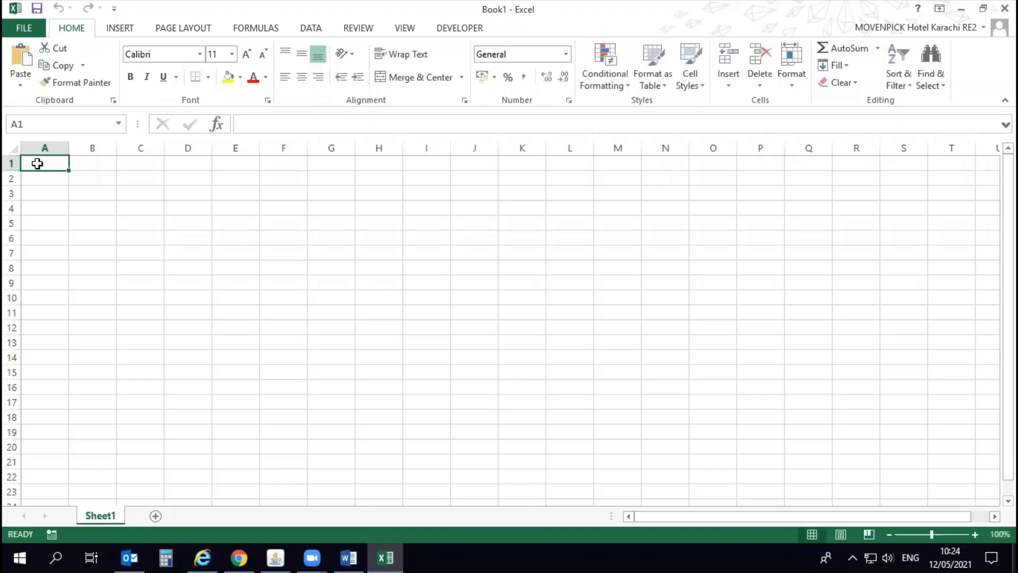
pyautogui.doubleClick(37, 164)
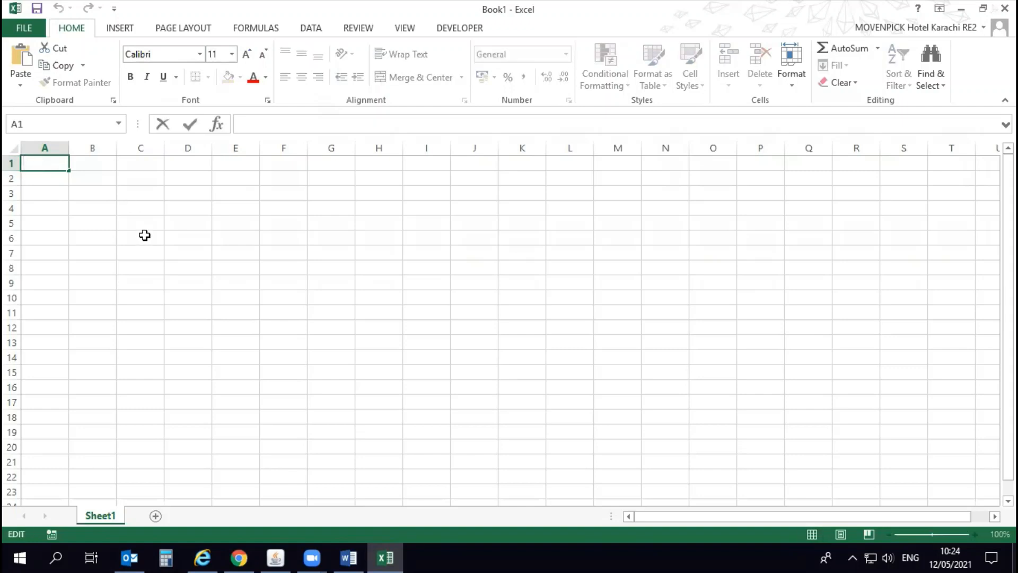
pyautogui.press('Escape')
pyautogui.doubleClick(54, 165)
pyautogui.write('all in one')
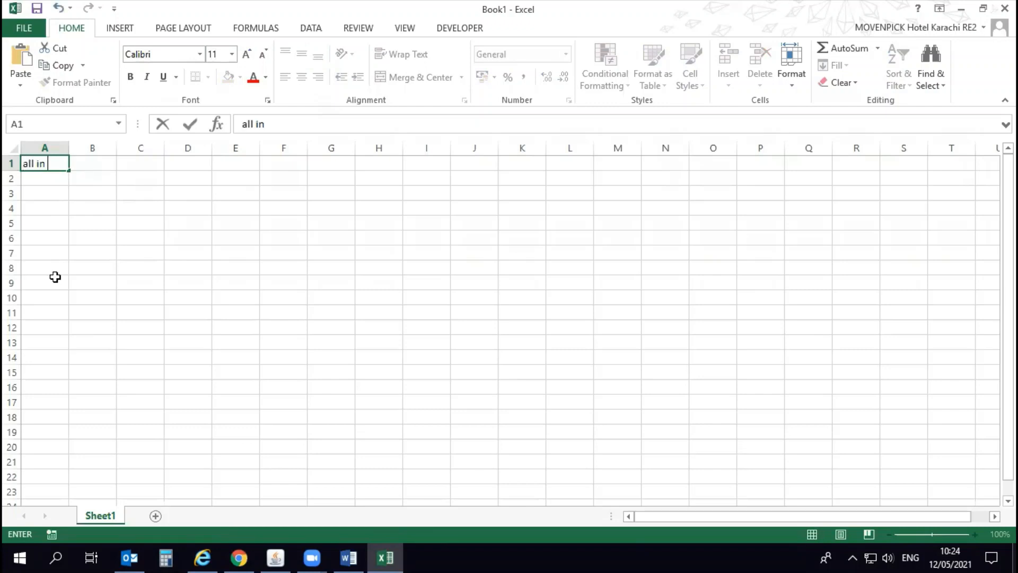
pyautogui.press('BackSpace')
pyautogui.press('BackSpace')
pyautogui.press('BackSpace')
pyautogui.press('BackSpace')
pyautogui.press('BackSpace')
pyautogui.press('BackSpace')
pyautogui.press('BackSpace')
pyautogui.press('BackSpace')
pyautogui.press('BackSpace')
pyautogui.press('BackSpace')
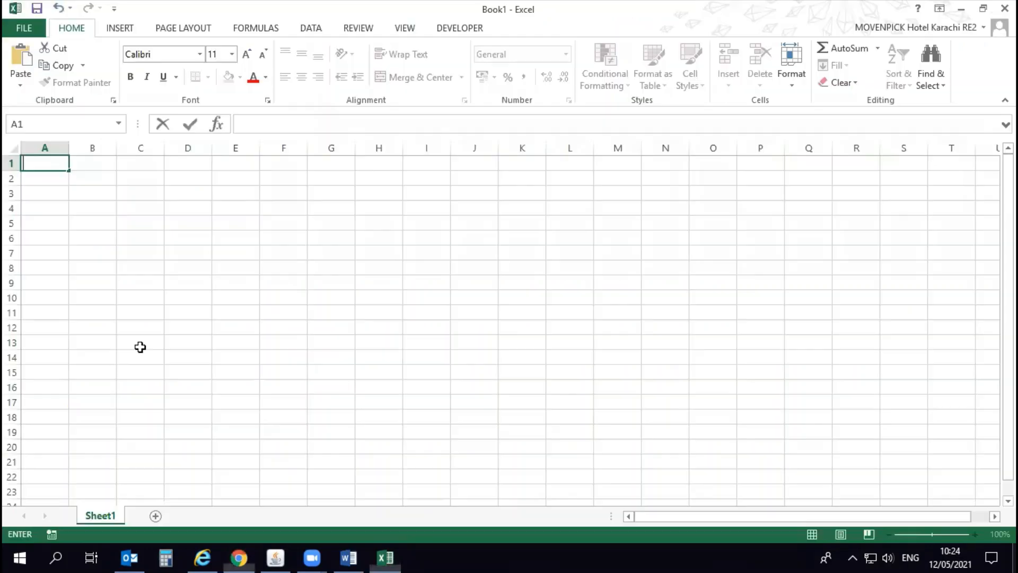
# Step: Enter the text "all" in cell A1
pyautogui.write('a')
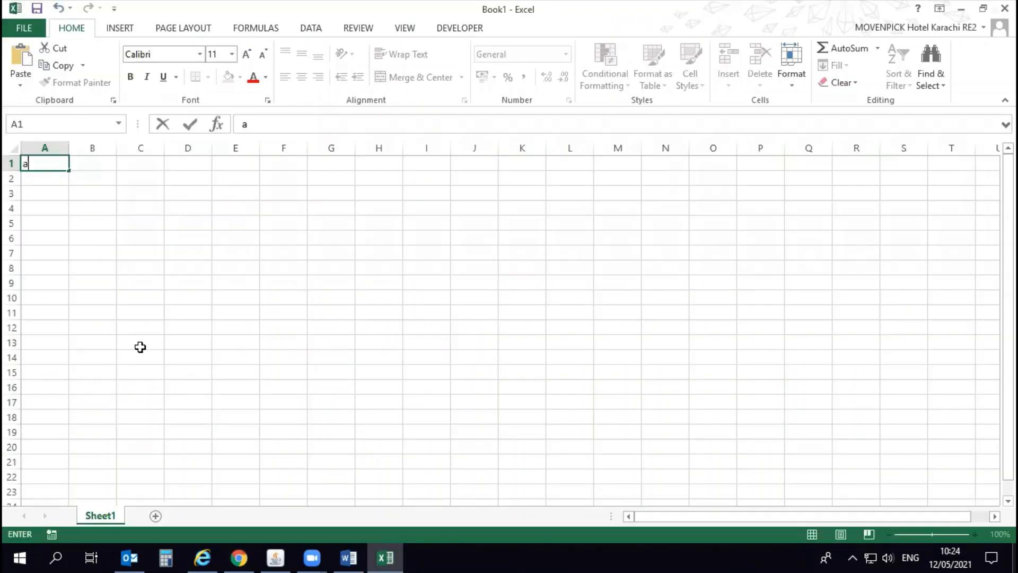
pyautogui.write('lil')
pyautogui.press('Return')
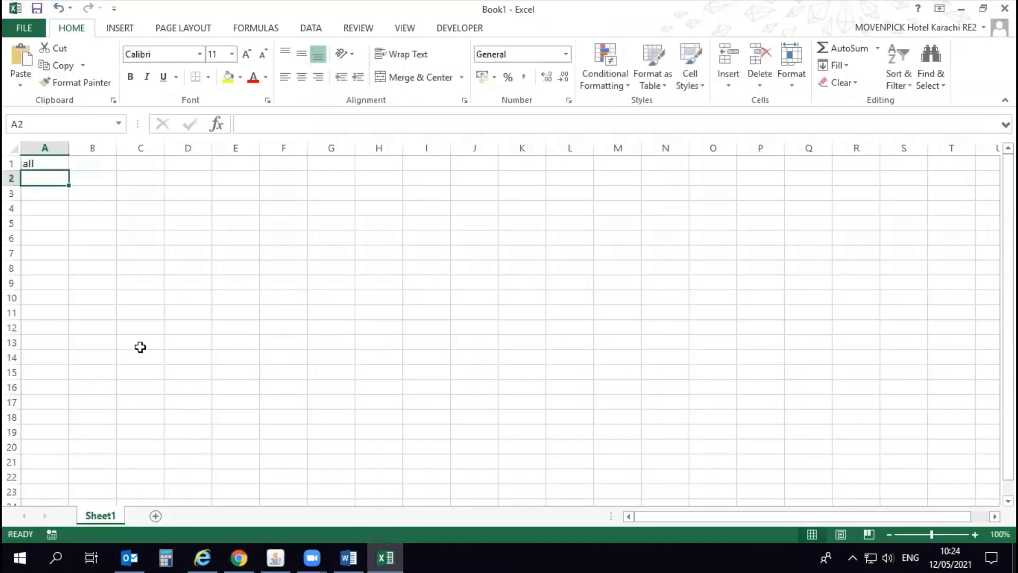
# Step: Open A1's content for editing in the cell and in the formula bar, checking the status bar against the PDF's Edit mode description
pyautogui.hotkey('alt', 'Tab')
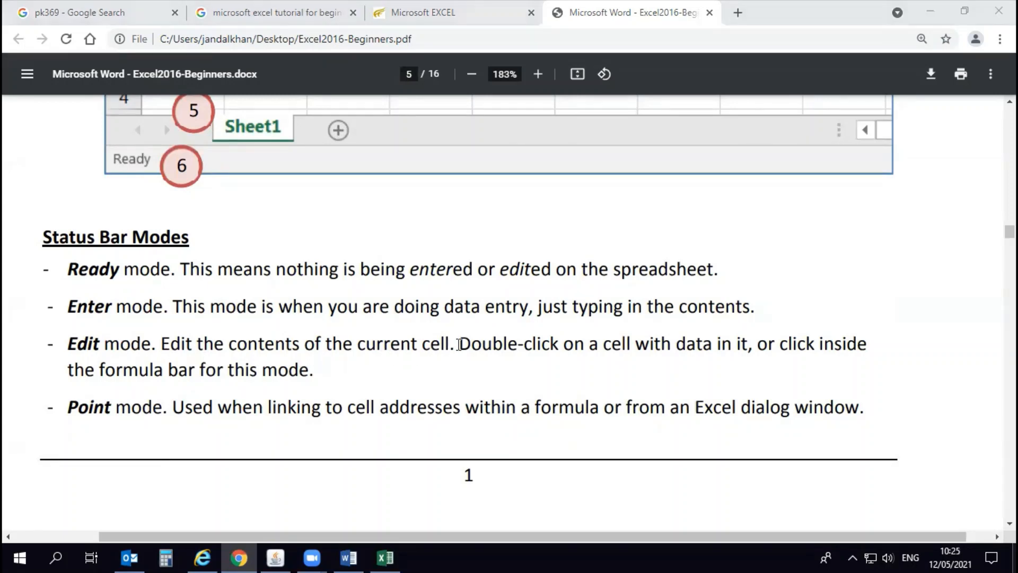
pyautogui.hotkey('alt', 'Tab')
pyautogui.click(41, 162)
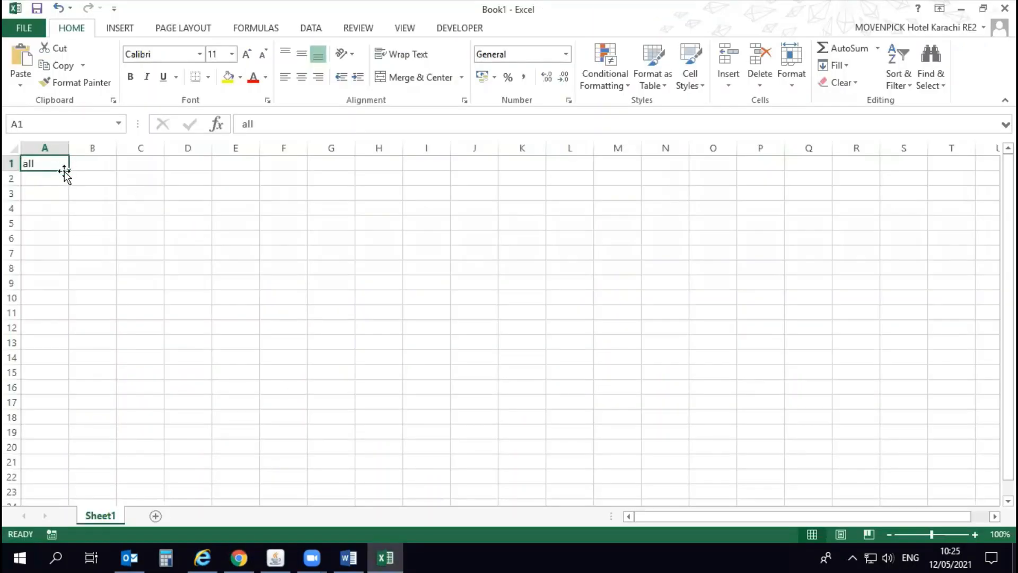
pyautogui.press('F2')
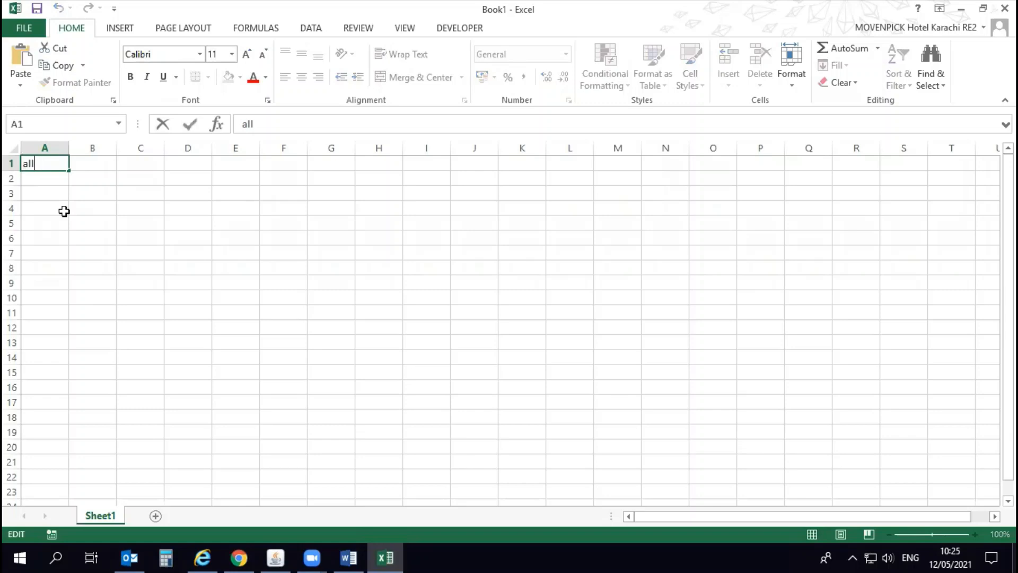
pyautogui.hotkey('alt', 'Tab')
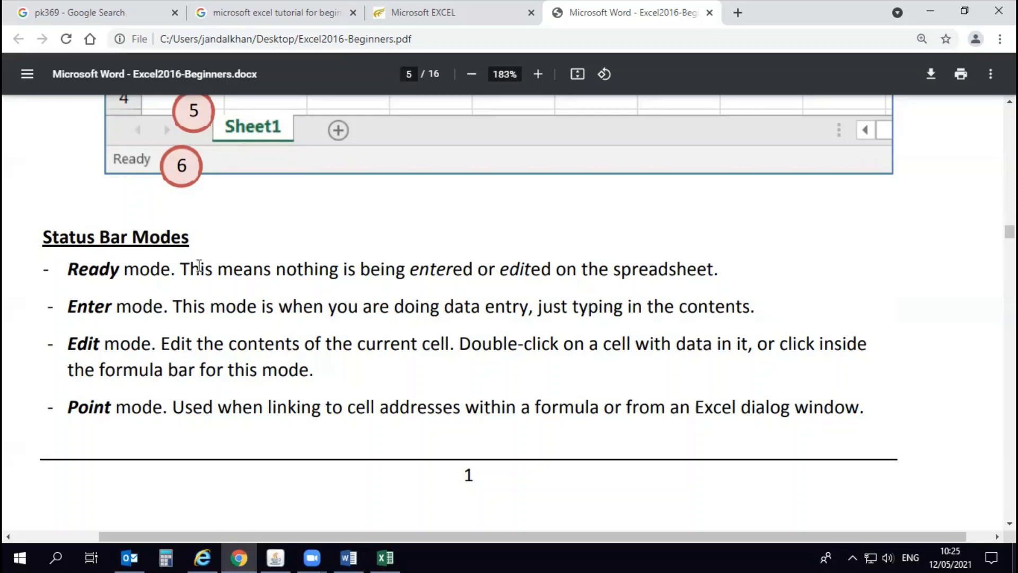
pyautogui.hotkey('alt', 'Tab')
pyautogui.press('Escape')
pyautogui.click(282, 128)
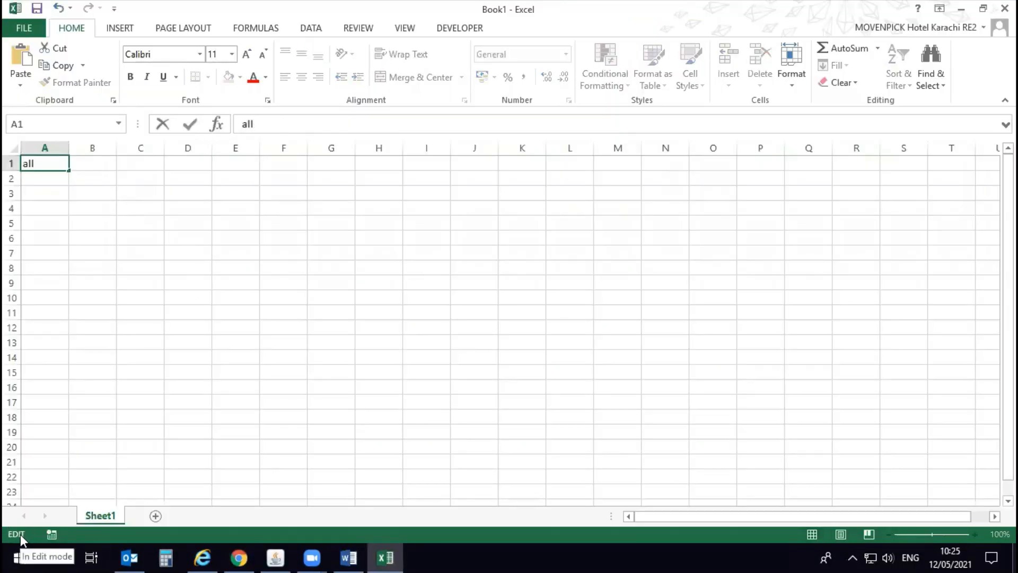
pyautogui.click(169, 285)
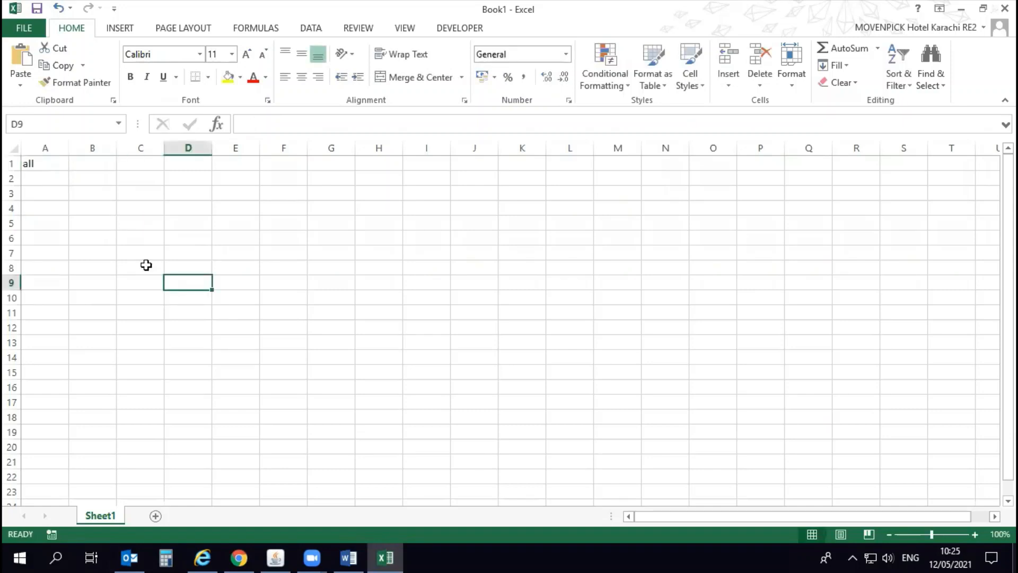
# Step: Start a formula in A1 that references cell B2, compare it with the PDF's Point mode description, and cancel the formula
pyautogui.hotkey('alt', 'Tab')
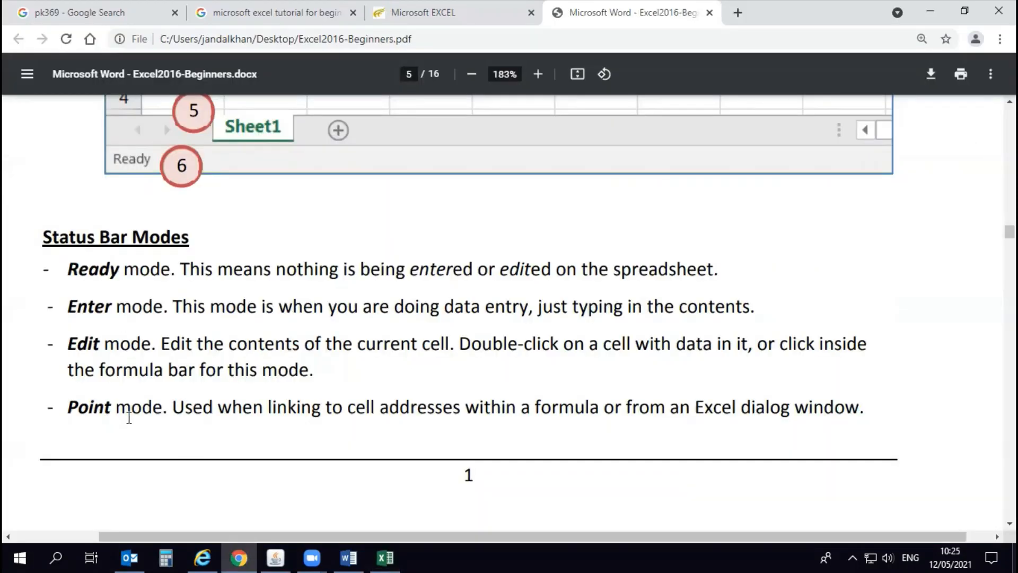
pyautogui.scroll(-1, 143, 386)
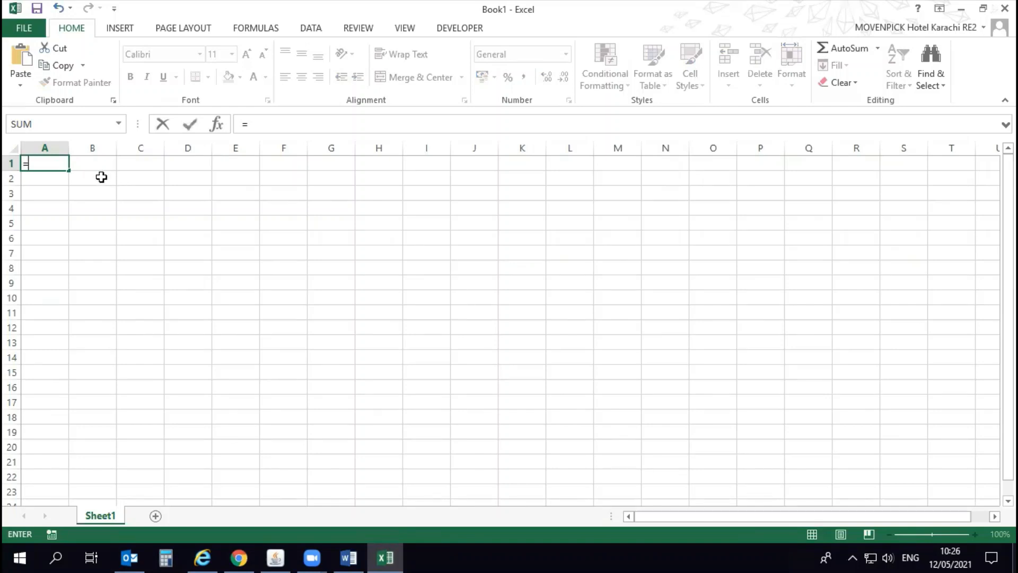
pyautogui.click(100, 177)
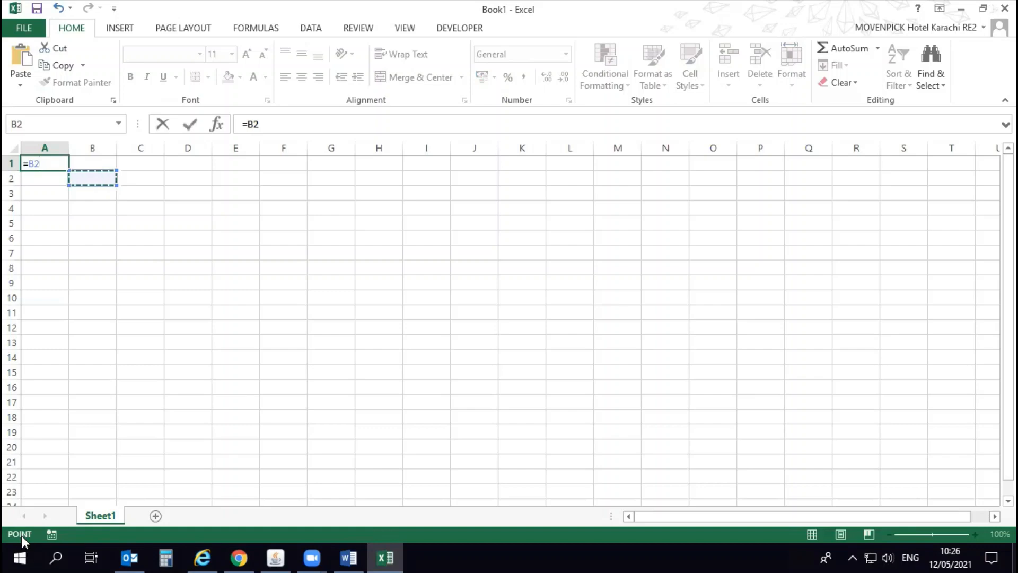
pyautogui.hotkey('alt', 'Tab')
pyautogui.hotkey('alt', 'Tab')
pyautogui.hotkey('alt', 'Tab')
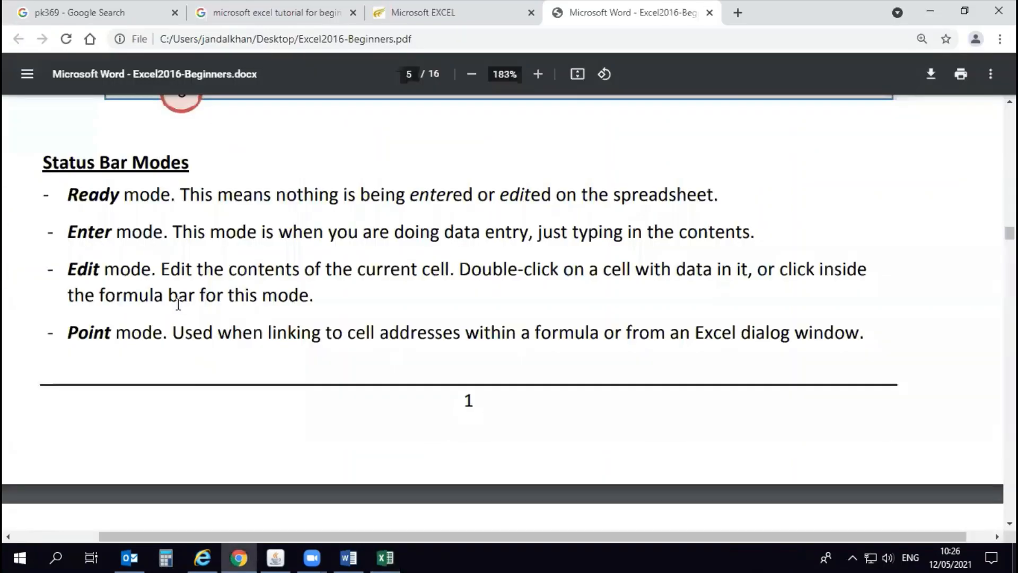
pyautogui.hotkey('alt', 'Tab')
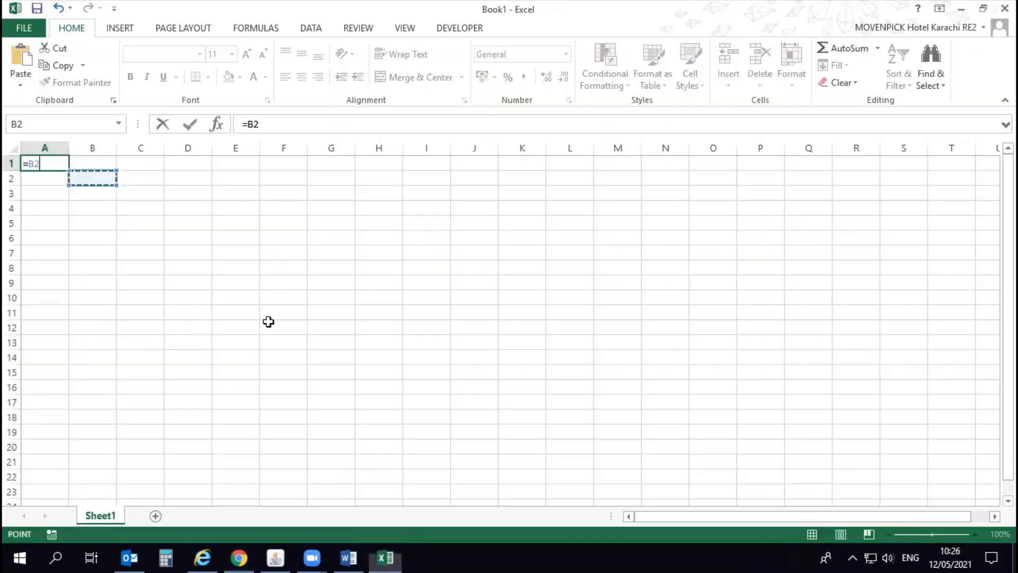
pyautogui.hotkey('alt', 'Tab')
pyautogui.hotkey('alt', 'Tab')
pyautogui.press('Escape')
# Step: Return to the PDF in Chrome and continue reading past the Status Bar Modes section
pyautogui.hotkey('alt', 'Tab')
pyautogui.scroll(-5, 256, 320)
pyautogui.scroll(-3, 255, 321)
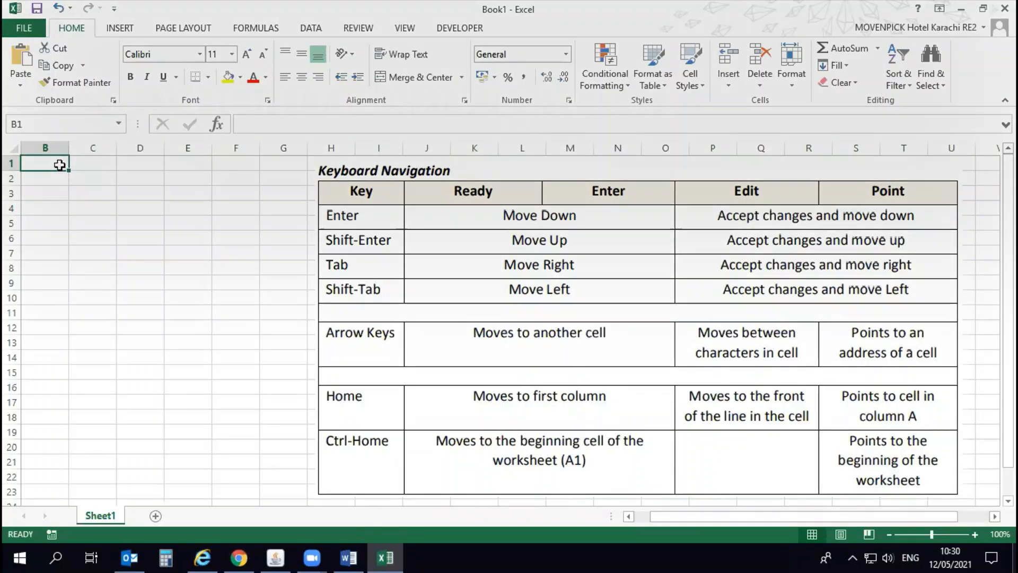
# Step: Move the active cell from B1 one cell down, up, right and left, and finish on C1
pyautogui.press('Return')
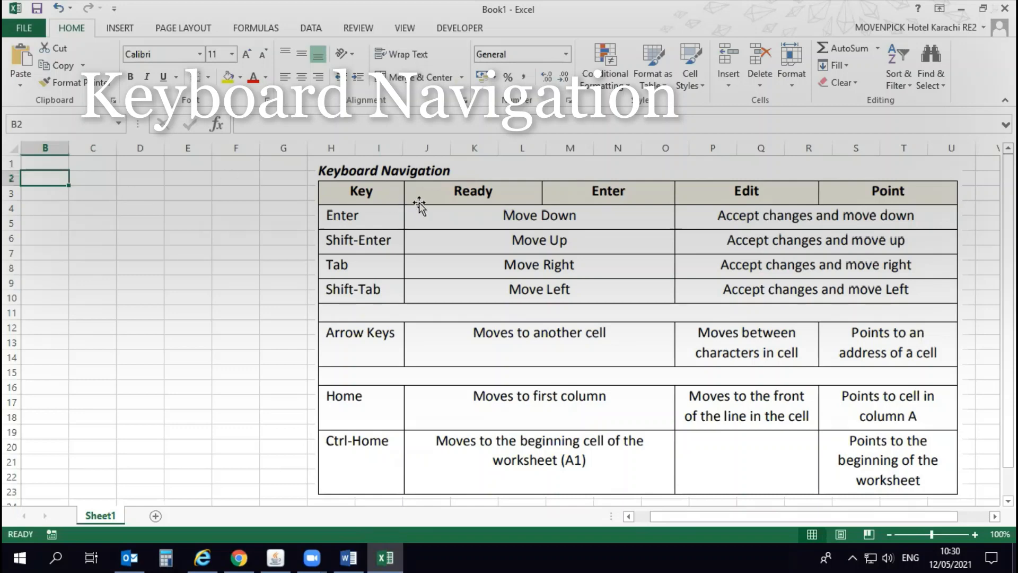
pyautogui.hotkey('shift', 'Return')
pyautogui.press('BackSpace')
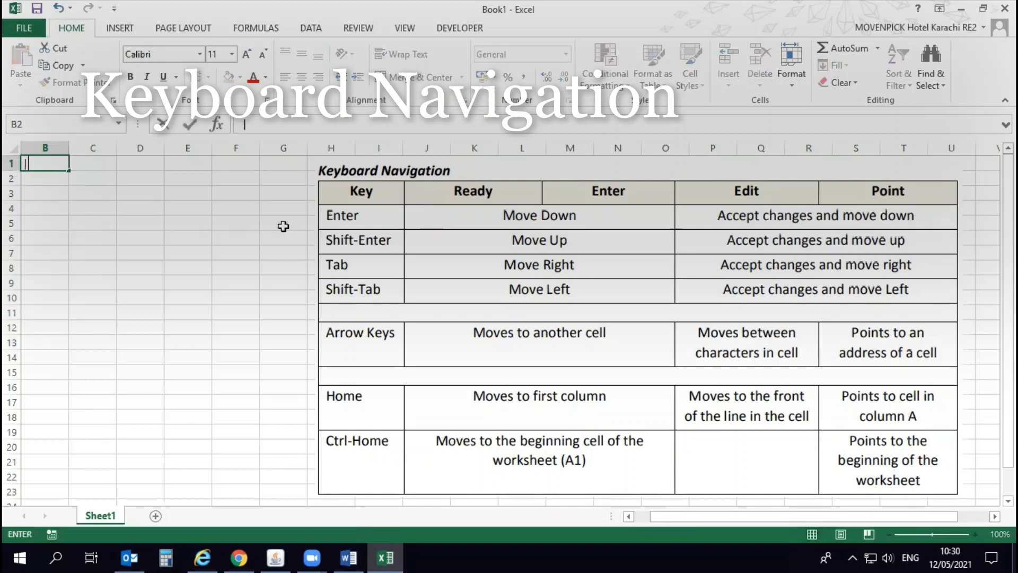
pyautogui.press('Escape')
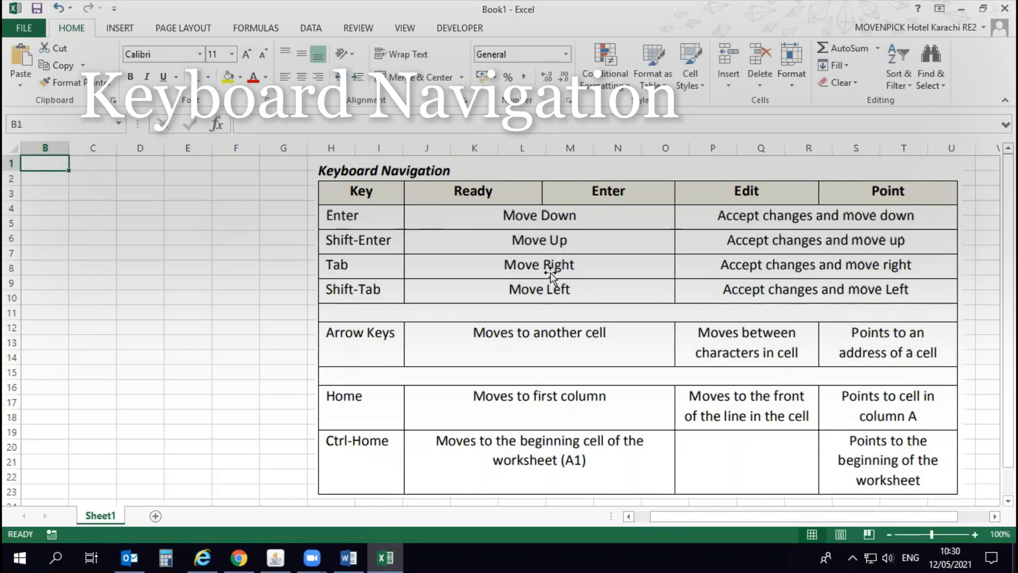
pyautogui.press('Tab')
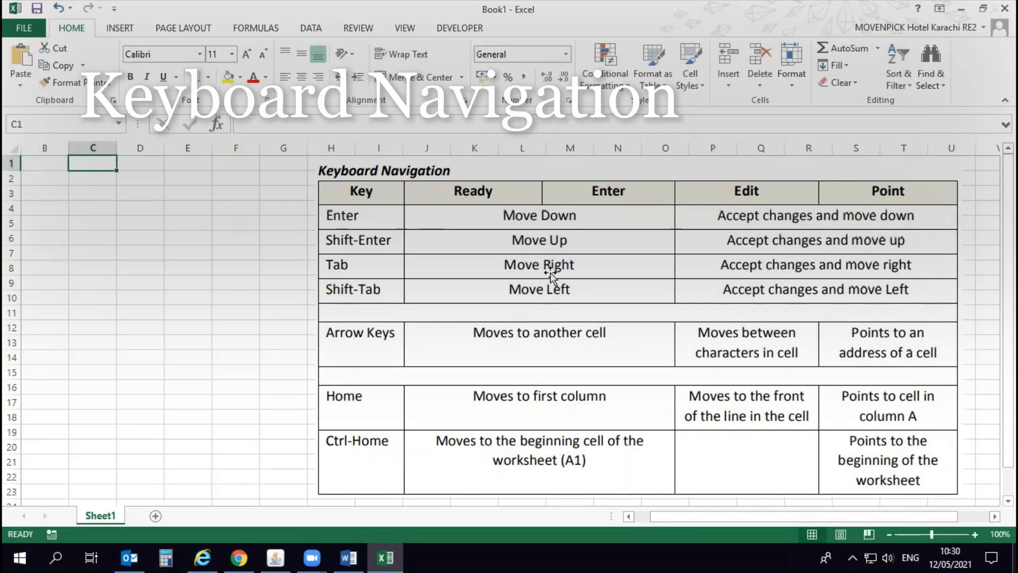
pyautogui.hotkey('shift', 'Tab')
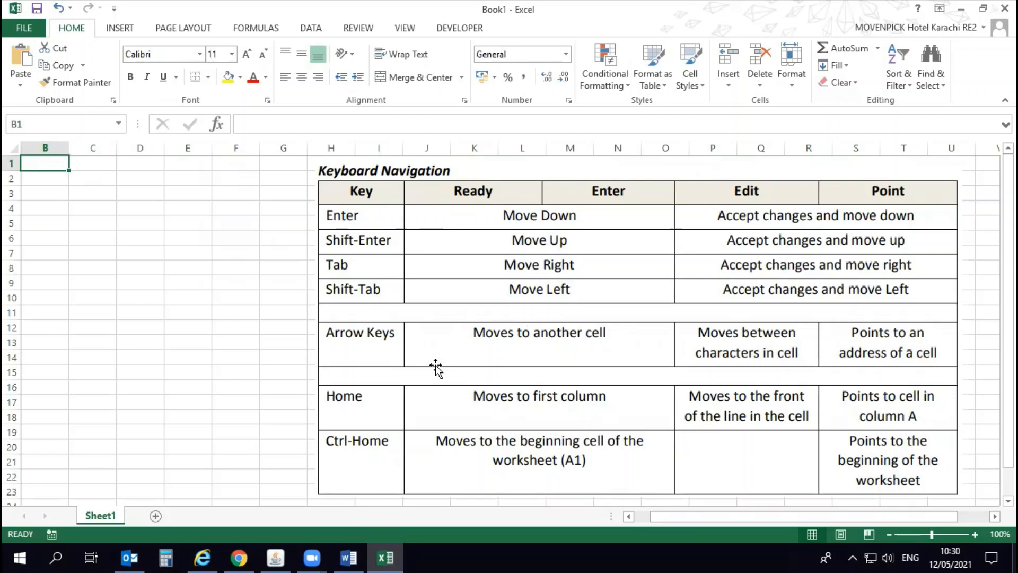
pyautogui.press('Tab')
pyautogui.hotkey('shift', 'Tab')
pyautogui.press('Return')
pyautogui.press('Tab')
pyautogui.hotkey('shift', 'Return')
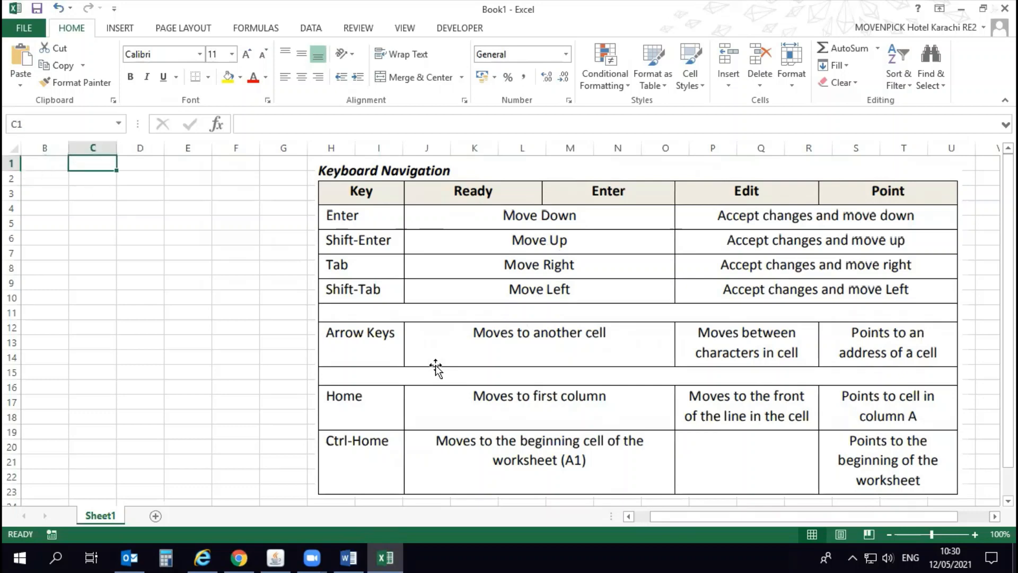
# Step: Cycle the active cell repeatedly around the block B1:C2 one cell at a time, finishing on B1
pyautogui.press('Left')
pyautogui.press('Down')
pyautogui.press('Right')
pyautogui.press('Up')
pyautogui.press('Left')
pyautogui.press('Down')
pyautogui.press('Right')
pyautogui.press('Up')
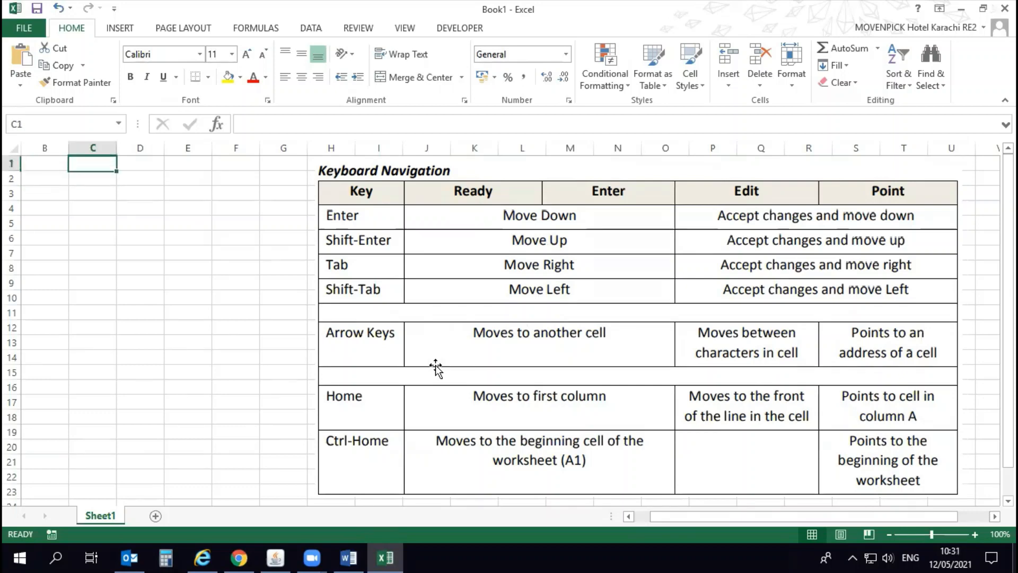
pyautogui.press('Left')
pyautogui.press('Down')
pyautogui.press('Right')
pyautogui.press('Up')
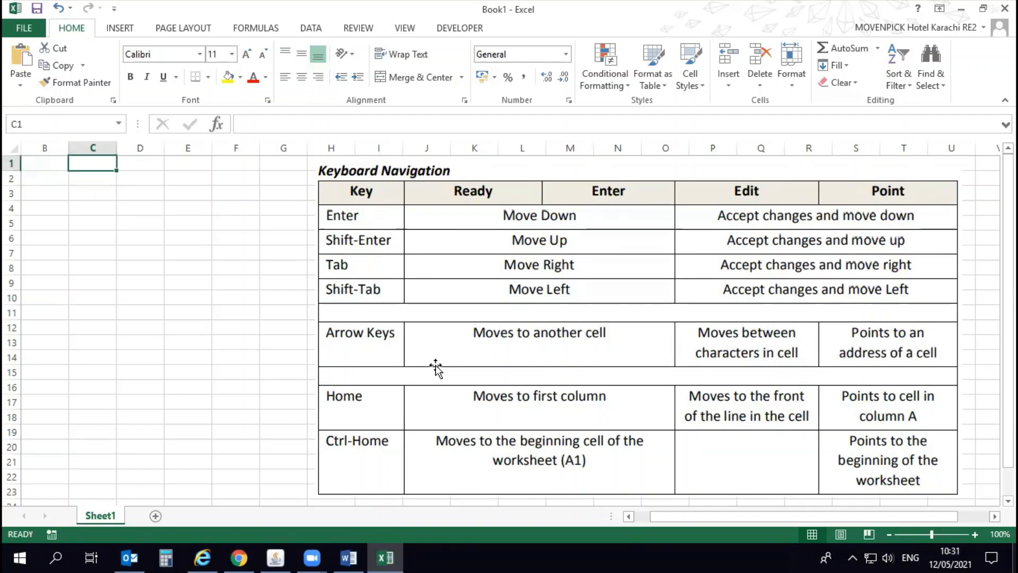
pyautogui.press('Left')
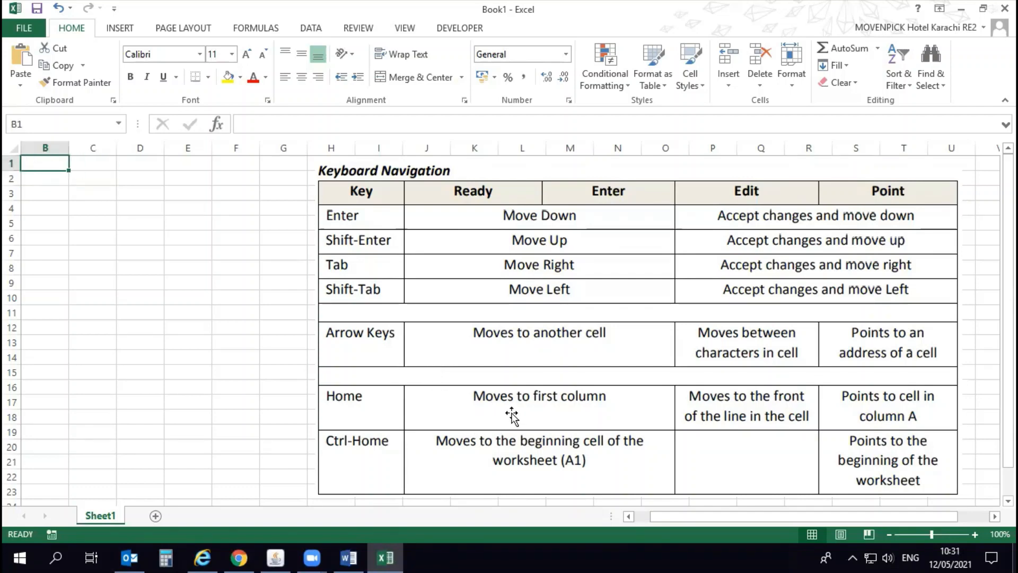
# Step: Select F12, jump to the first column of row 12, and return to the beginning cell A1
pyautogui.click(224, 329)
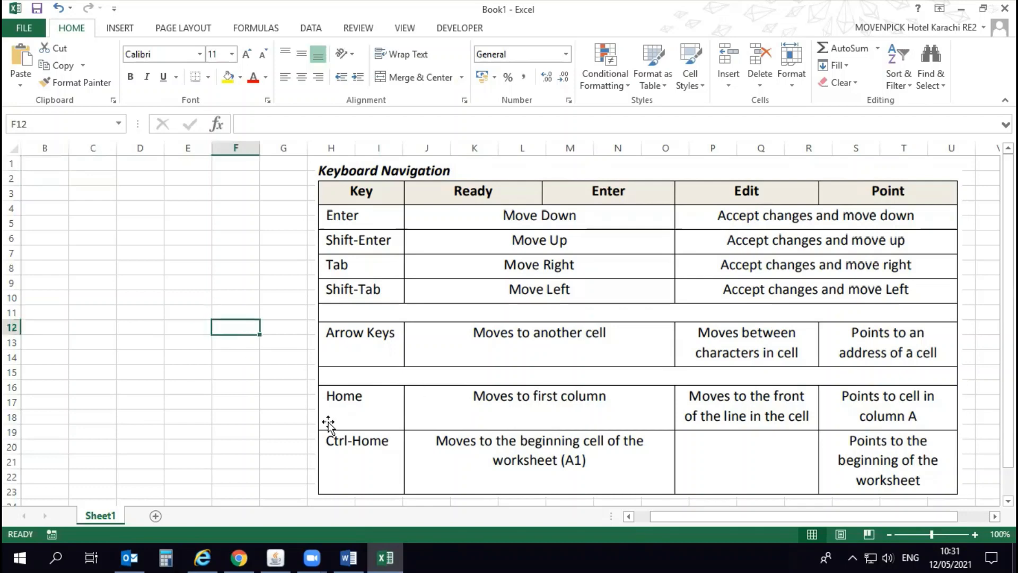
pyautogui.press('Home')
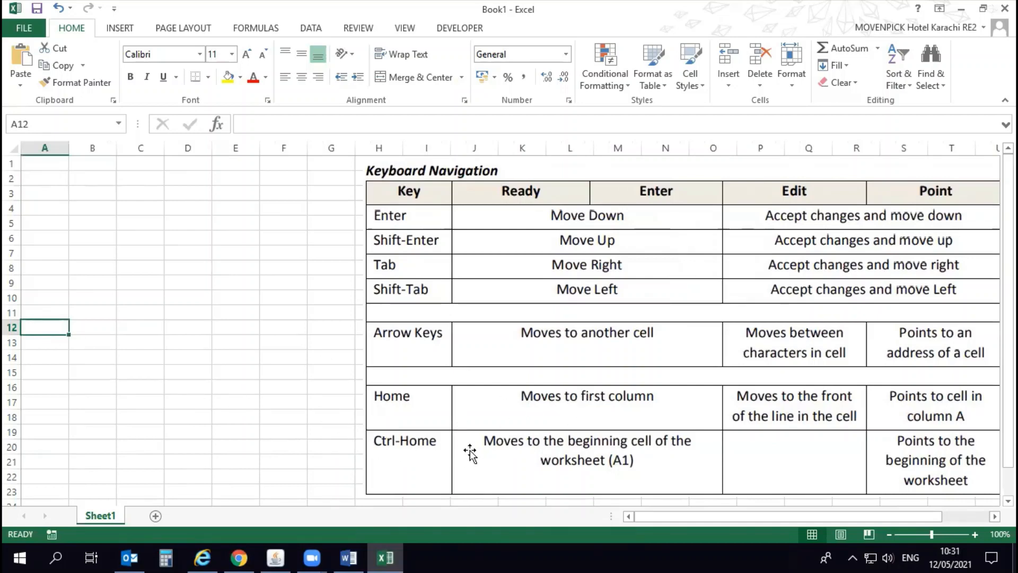
pyautogui.hotkey('ctrl', 'Home')
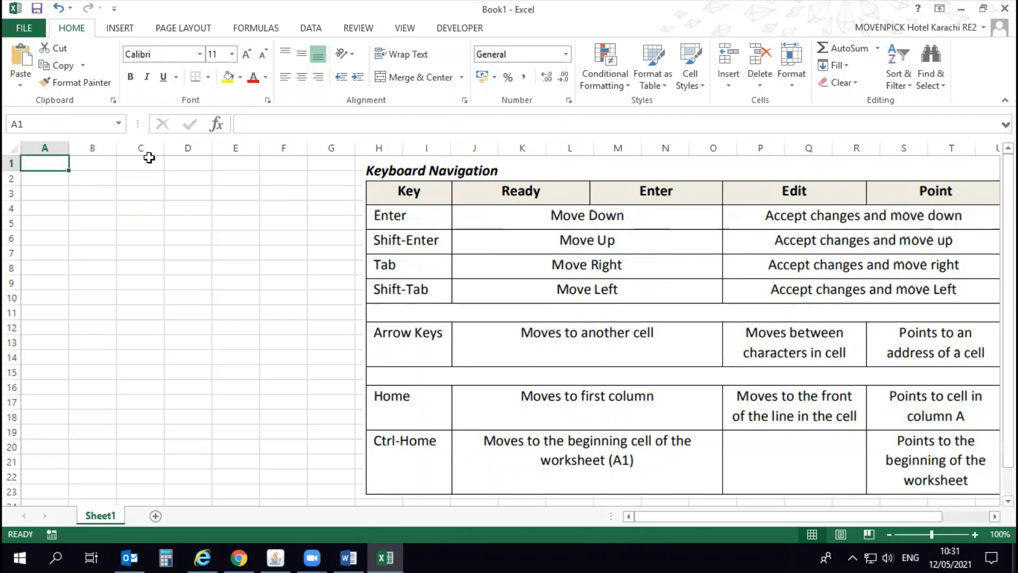
# Step: Enter "all" in A1 and "on" in A2, and cancel the entry started in A3
pyautogui.doubleClick(36, 162)
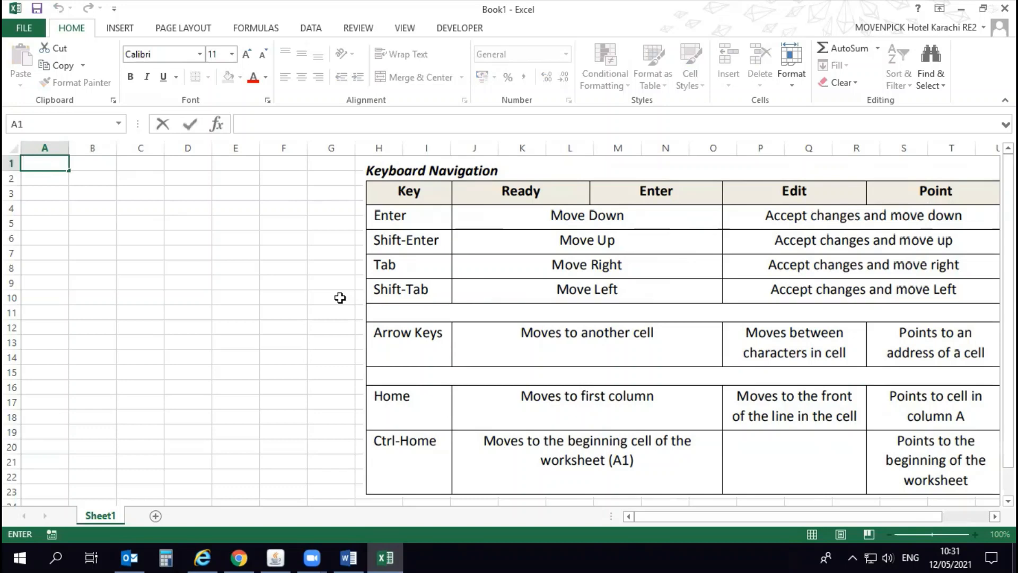
pyautogui.write('all')
pyautogui.press('Return')
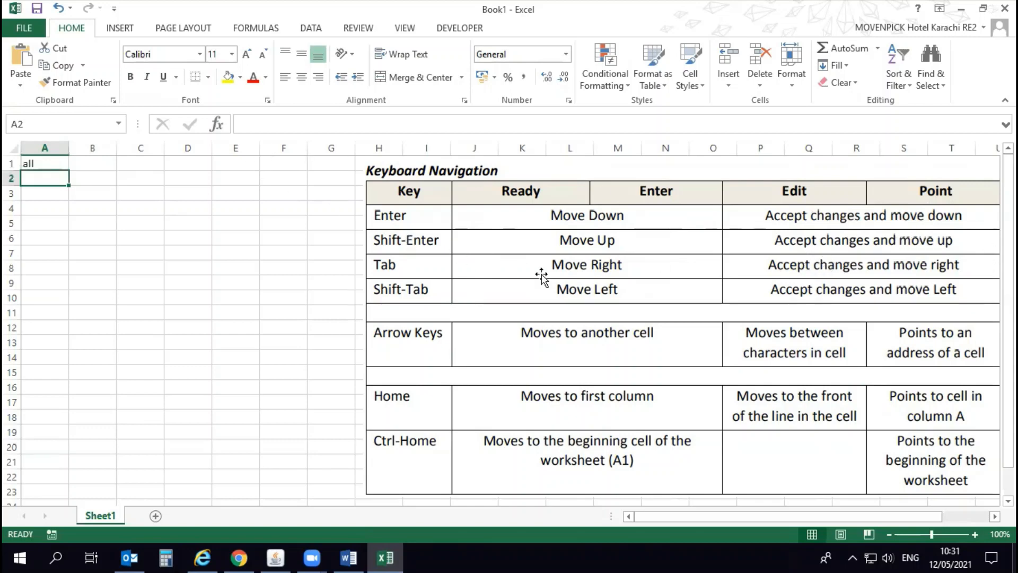
pyautogui.write('on')
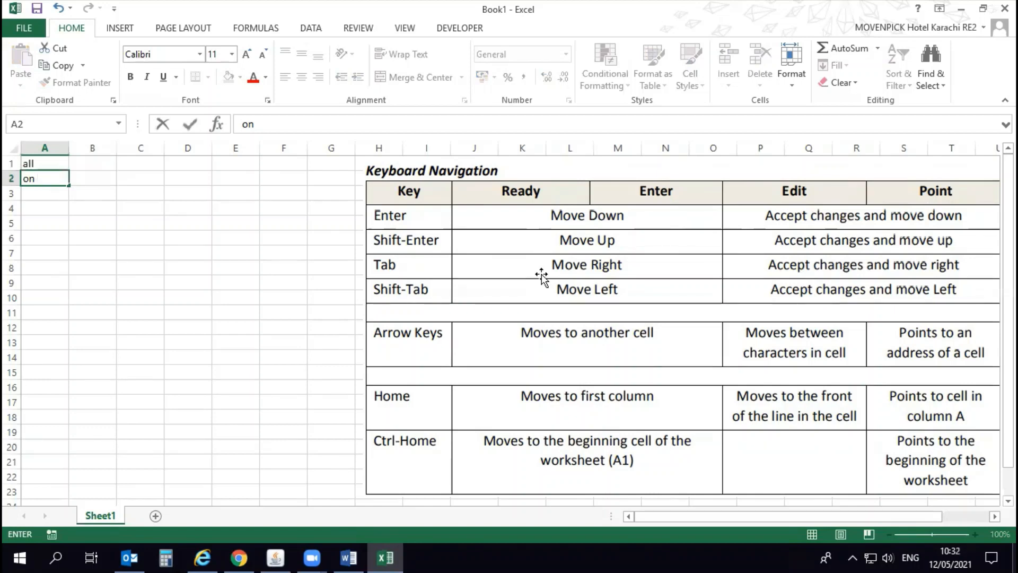
pyautogui.hotkey('shift', 'Return')
pyautogui.press('Return')
pyautogui.press('Return')
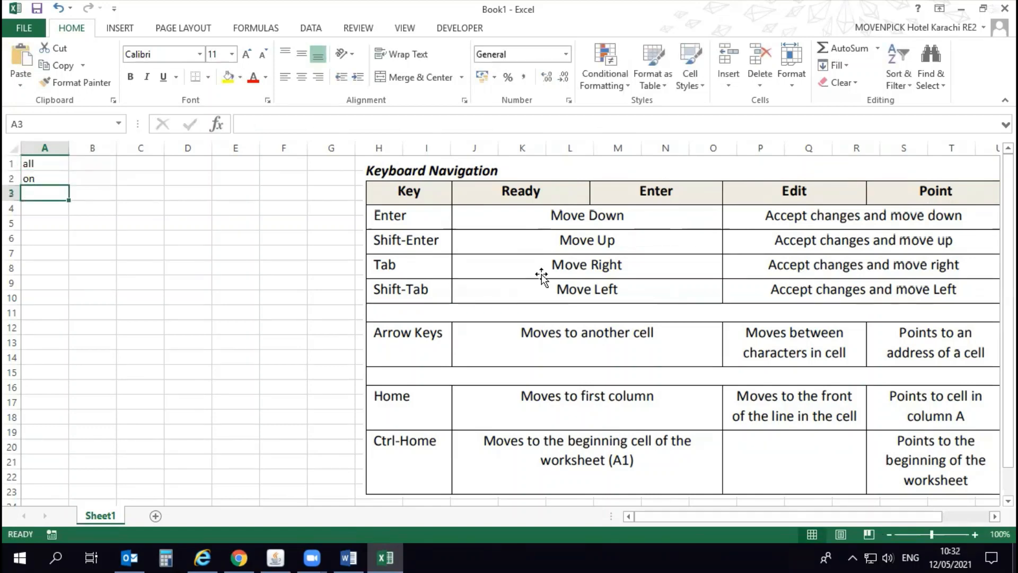
pyautogui.write('all')
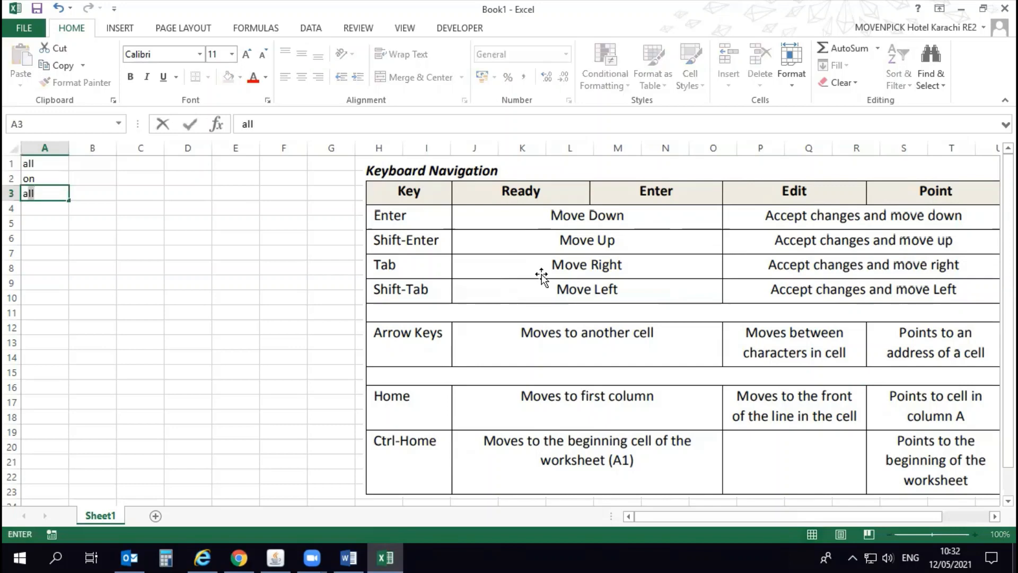
pyautogui.press('Escape')
# Step: Open A1 for editing, accept it while moving right to B1, and cancel a second edit of A1
pyautogui.hotkey('ctrl', 'Home')
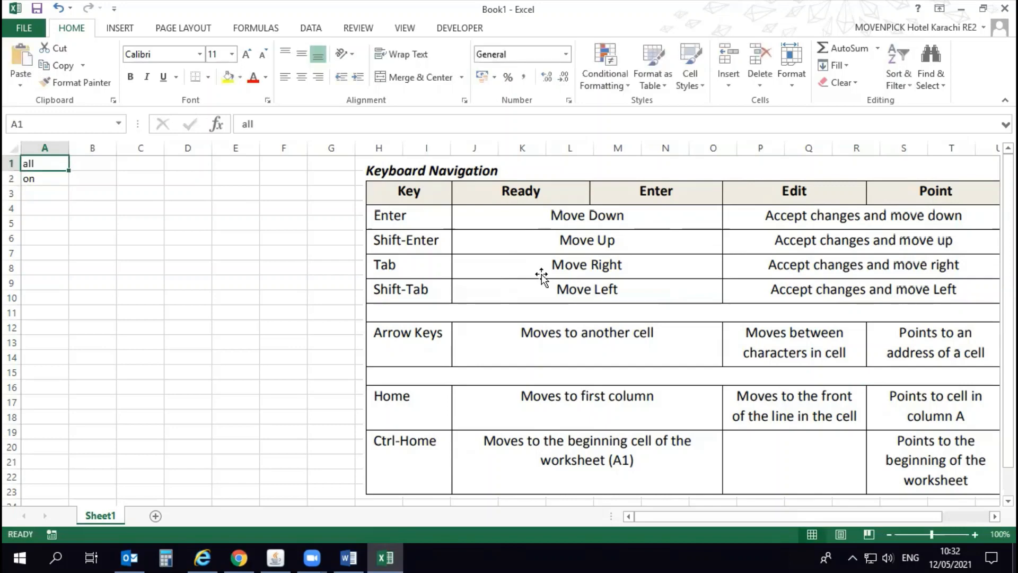
pyautogui.press('F2')
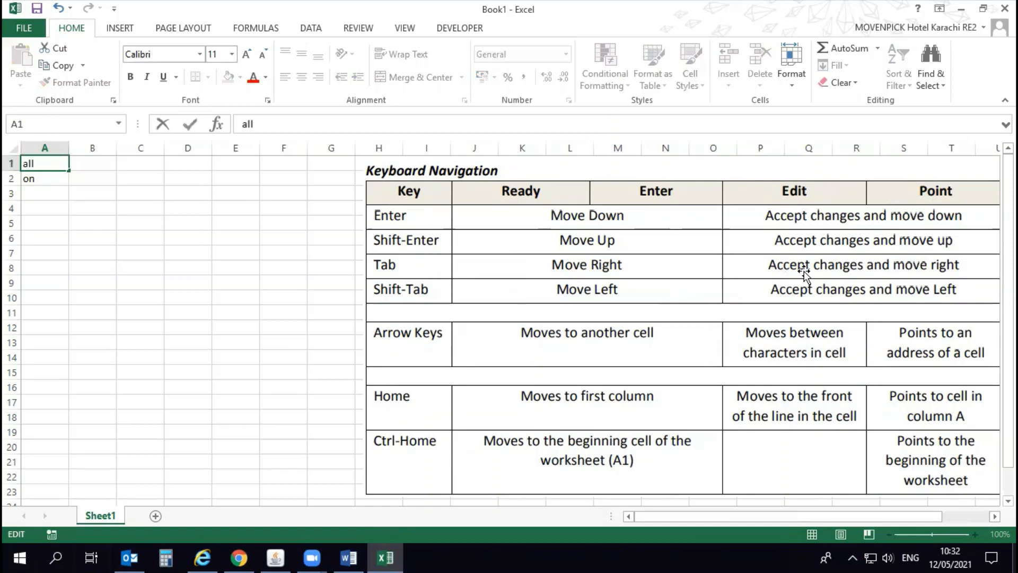
pyautogui.press('Tab')
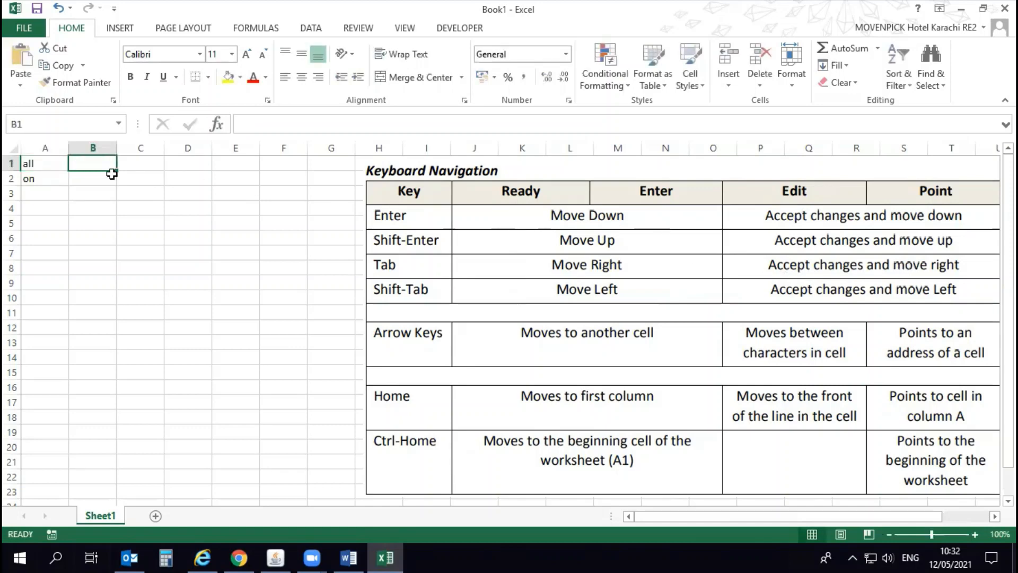
pyautogui.doubleClick(42, 164)
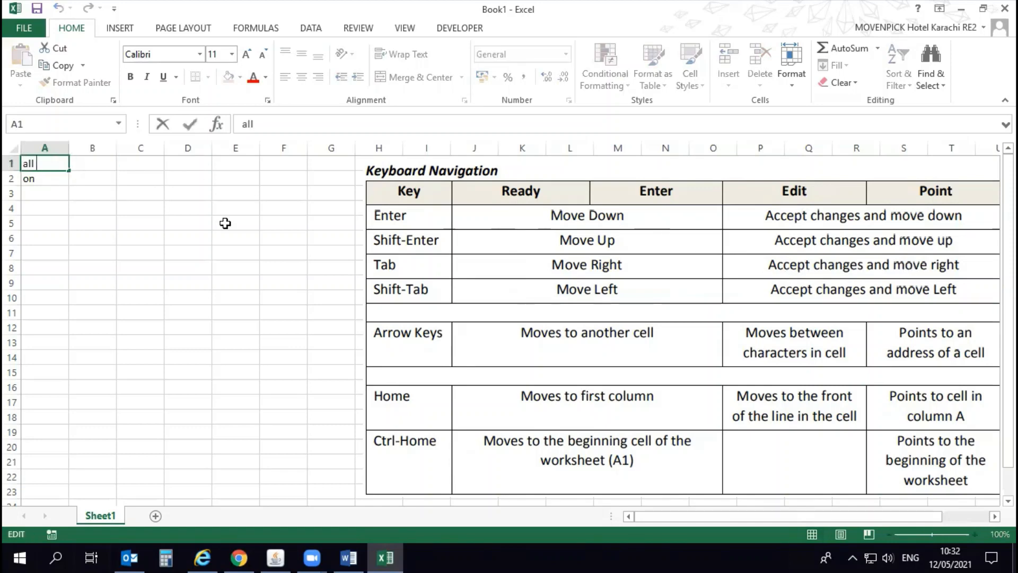
pyautogui.press('Escape')
# Step: Enter 65465 in C1, reopen the cell for editing, and accept it while moving left to B1
pyautogui.doubleClick(159, 162)
pyautogui.write('65465')
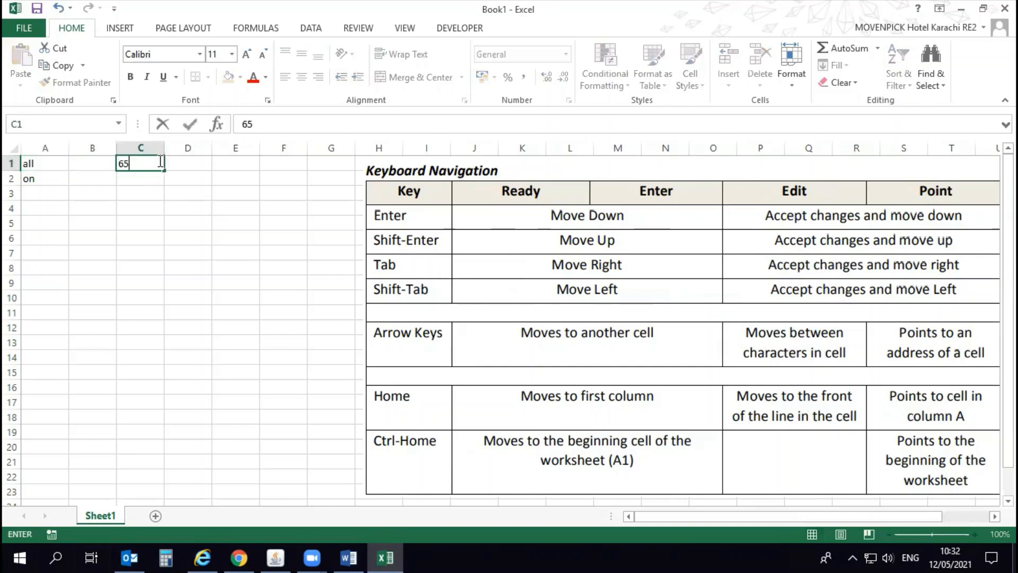
pyautogui.press('Return')
pyautogui.hotkey('shift', 'Return')
pyautogui.press('F2')
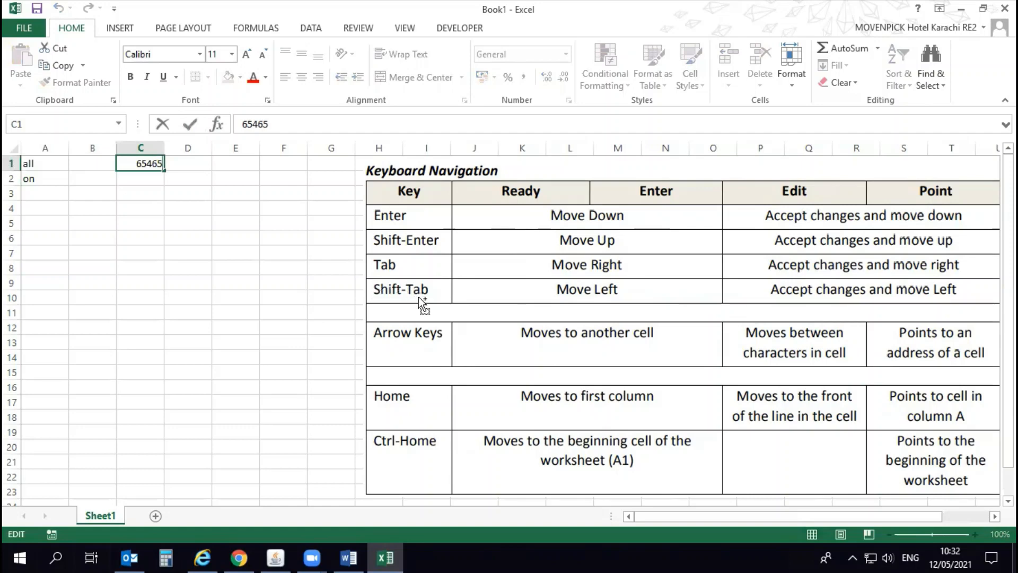
pyautogui.hotkey('shift', 'Tab')
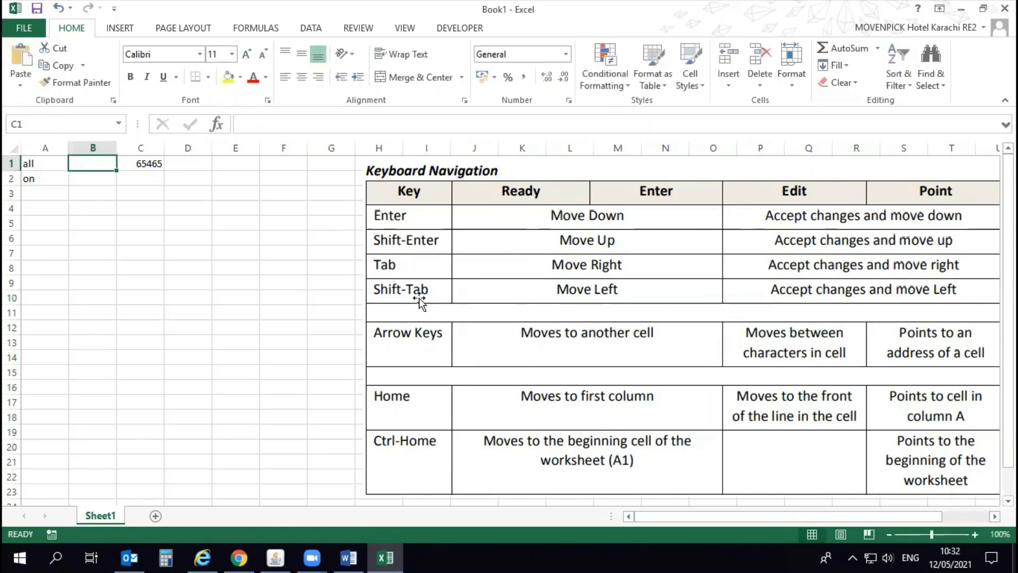
# Step: Edit C1 and move the insertion point back and forth between its digits, accepting the cell and finishing on D1
pyautogui.click(193, 254)
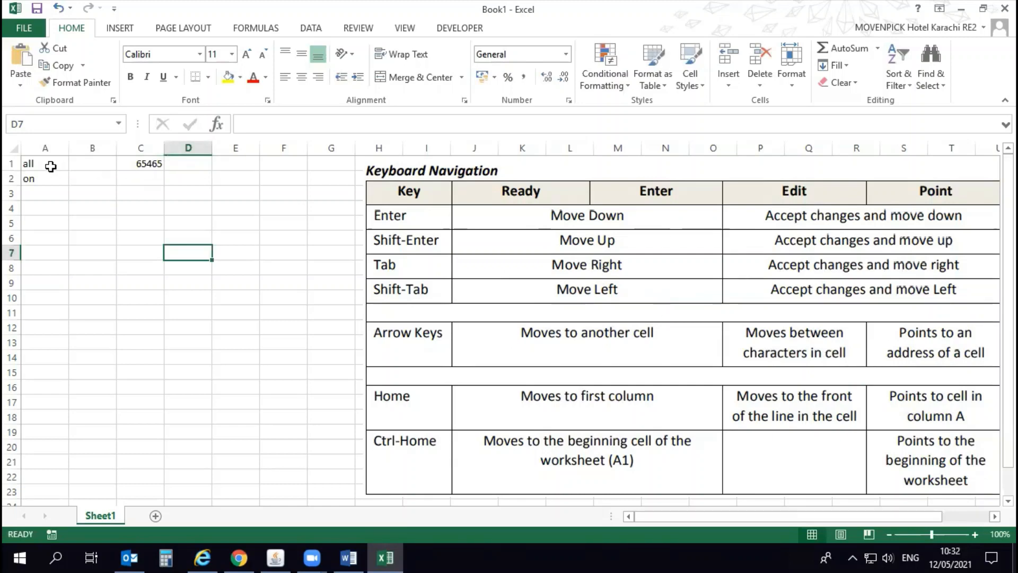
pyautogui.doubleClick(158, 163)
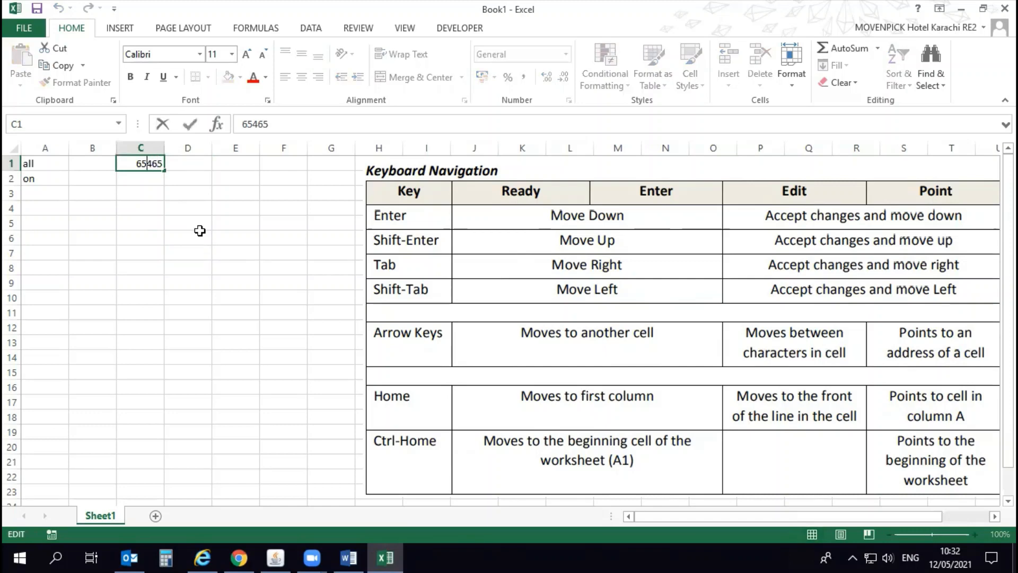
pyautogui.press('Left')
pyautogui.press('Right')
pyautogui.press('Right')
pyautogui.press('Right')
pyautogui.press('Right')
pyautogui.press('Left')
pyautogui.press('Left')
pyautogui.press('Tab')
pyautogui.hotkey('shift', 'Tab')
pyautogui.press('Tab')
# Step: Start a formula in D1, point its reference to D2, C2, B3 and B2 in turn, and cancel it
pyautogui.write('-')
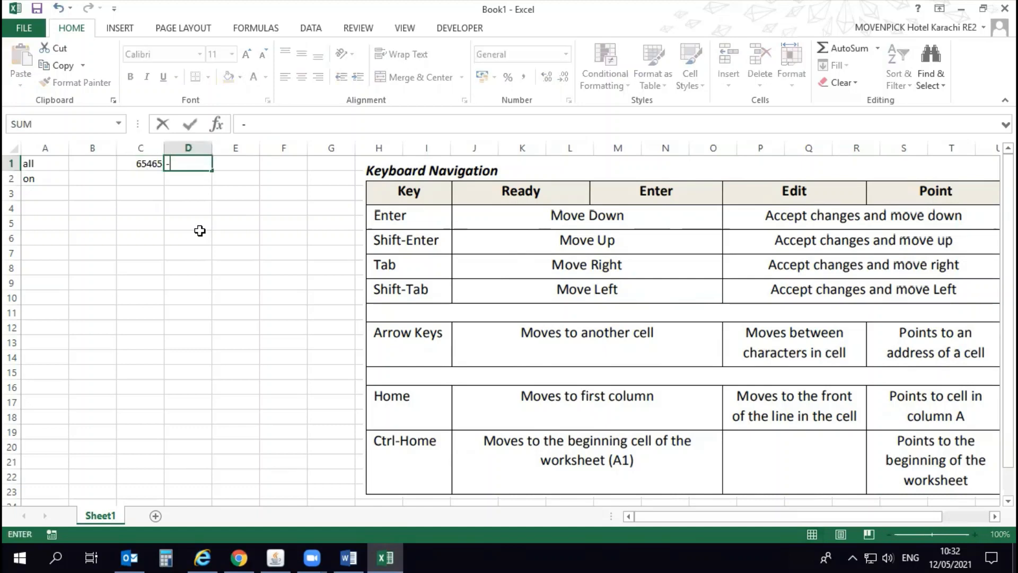
pyautogui.press('BackSpace')
pyautogui.write('=')
pyautogui.press('Down')
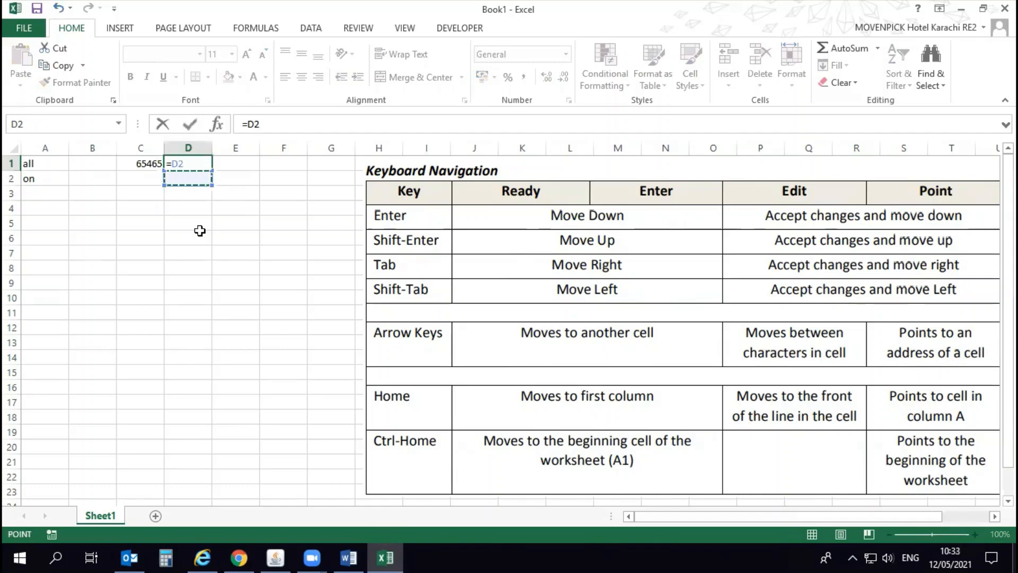
pyautogui.press('Left')
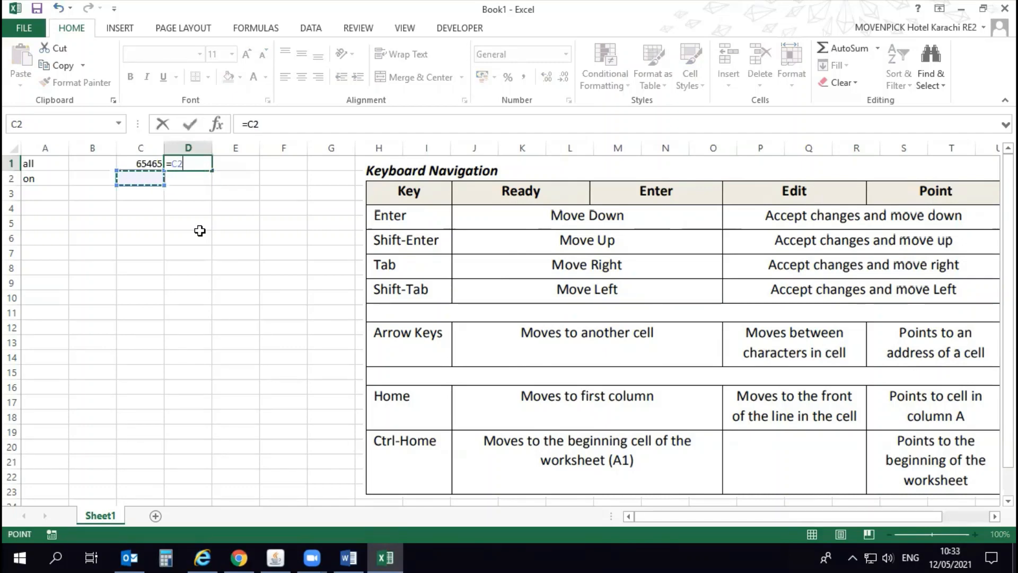
pyautogui.press('Down')
pyautogui.press('Left')
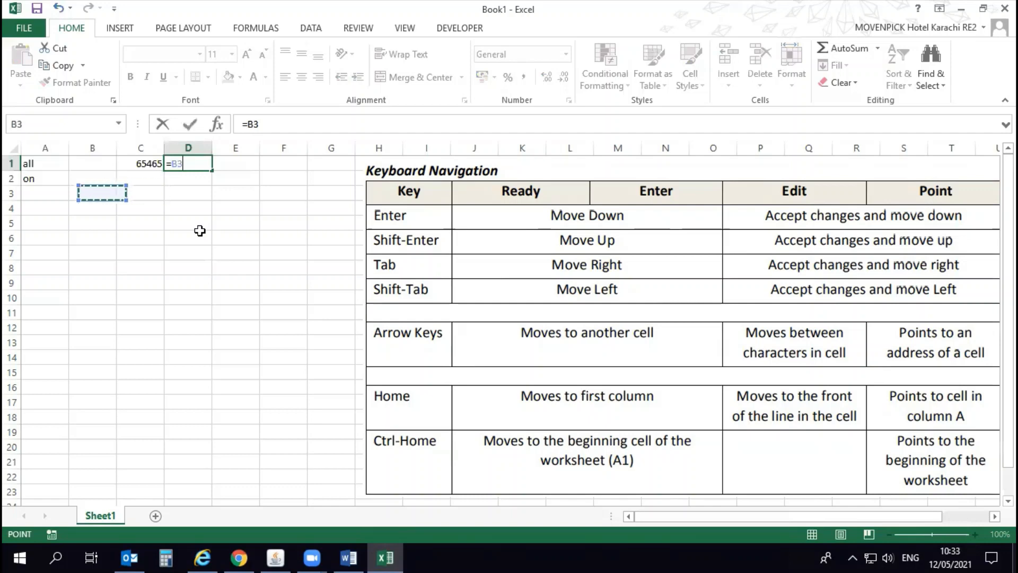
pyautogui.press('Up')
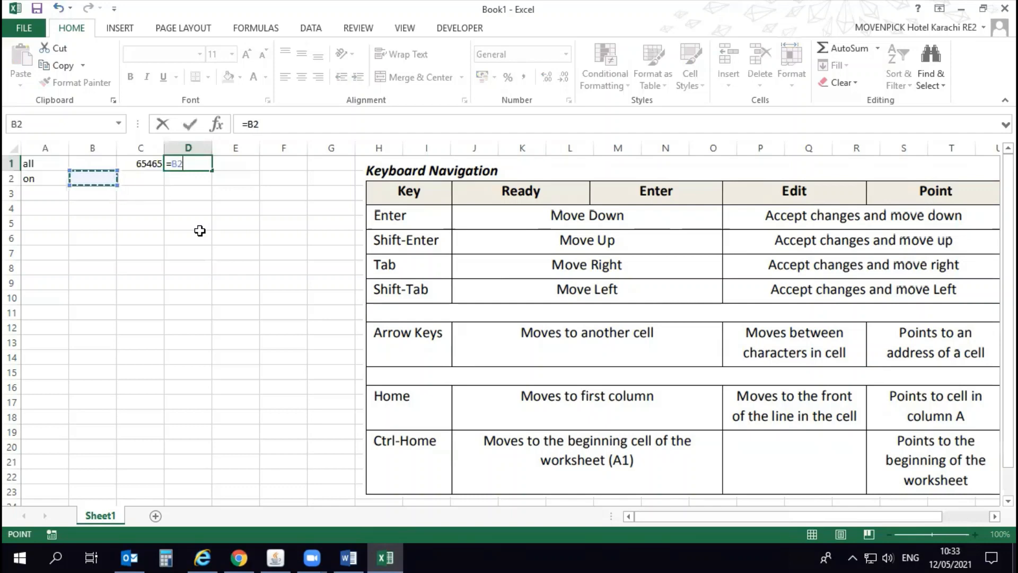
pyautogui.press('Escape')
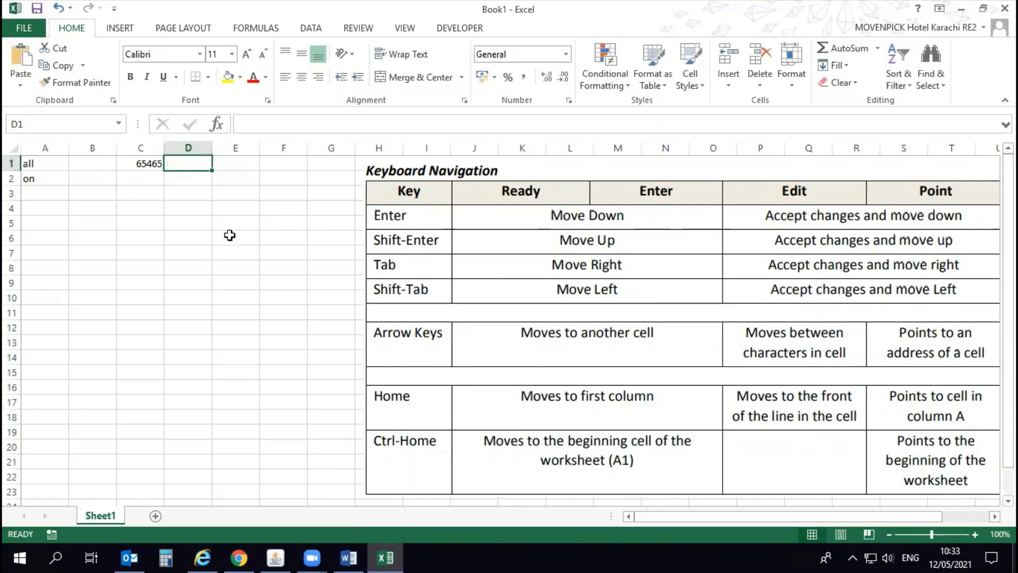
# Step: Open C1 for editing with the insertion point at the front of the number, and cancel the edit
pyautogui.click(29, 162)
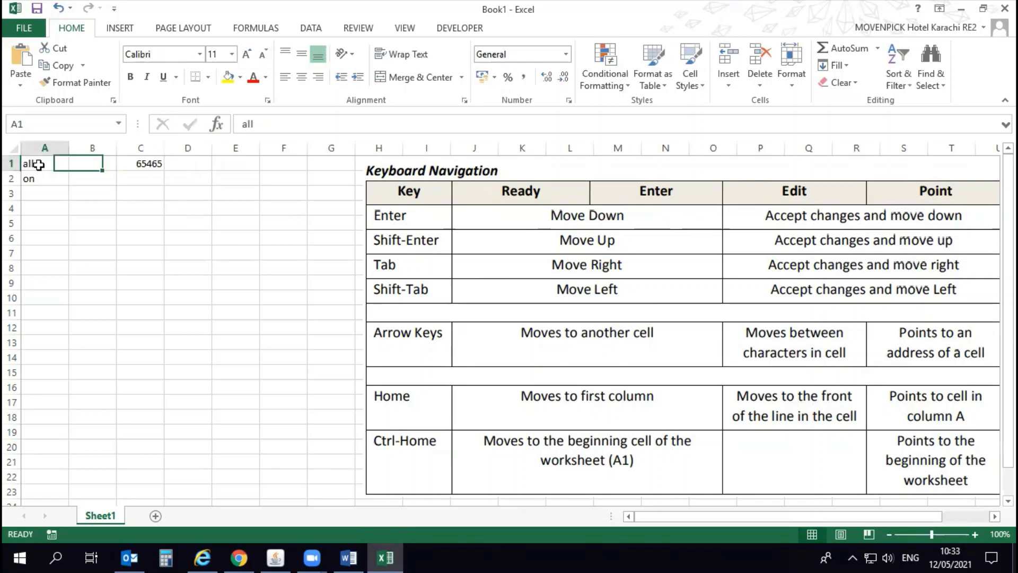
pyautogui.click(149, 155)
pyautogui.doubleClick(149, 162)
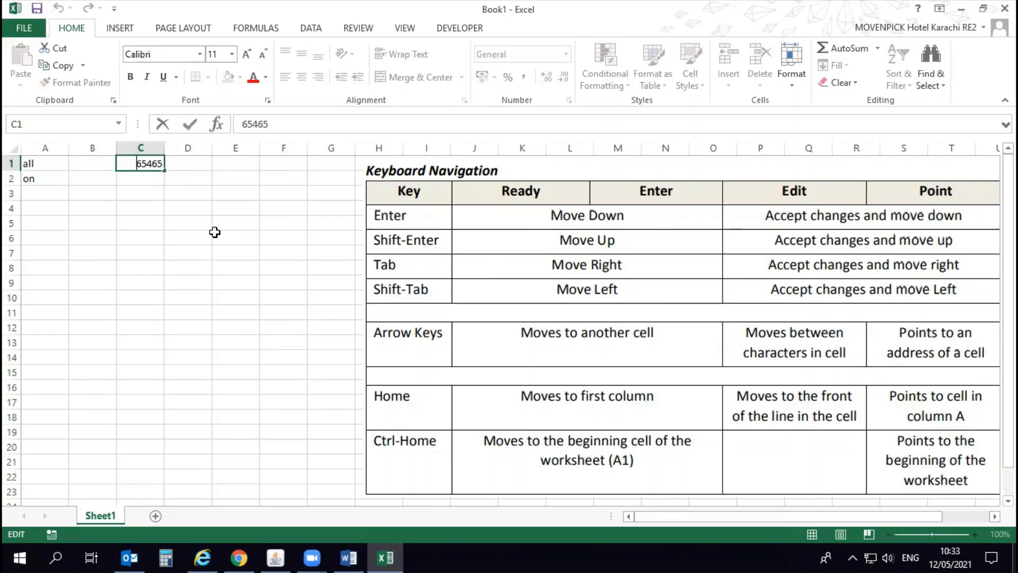
pyautogui.press('Escape')
# Step: Start a formula in C3 referencing C4, point a second reference to D3, A3 and A1 in turn, and cancel it
pyautogui.press('Down')
pyautogui.press('Down')
pyautogui.write('=')
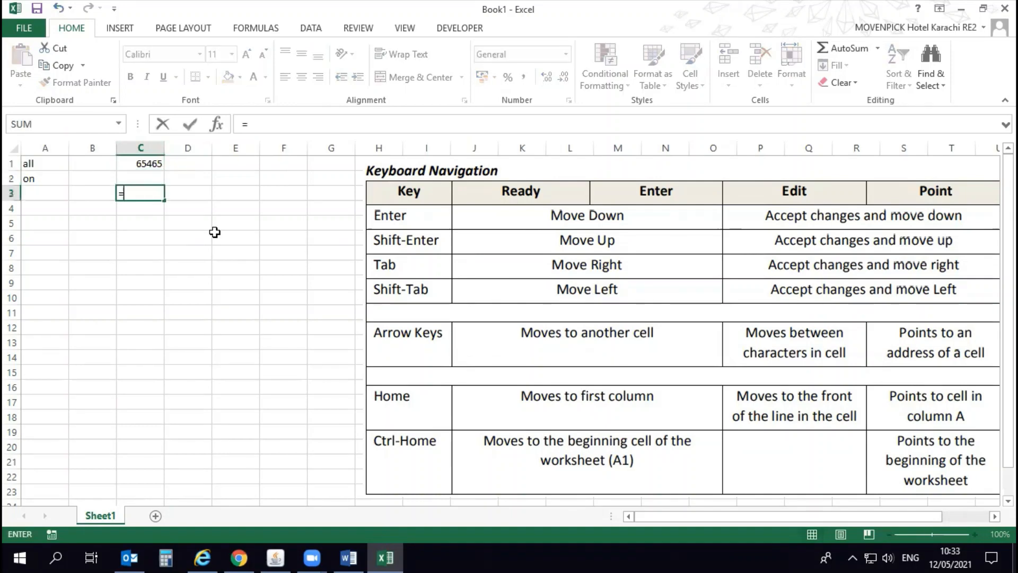
pyautogui.press('Down')
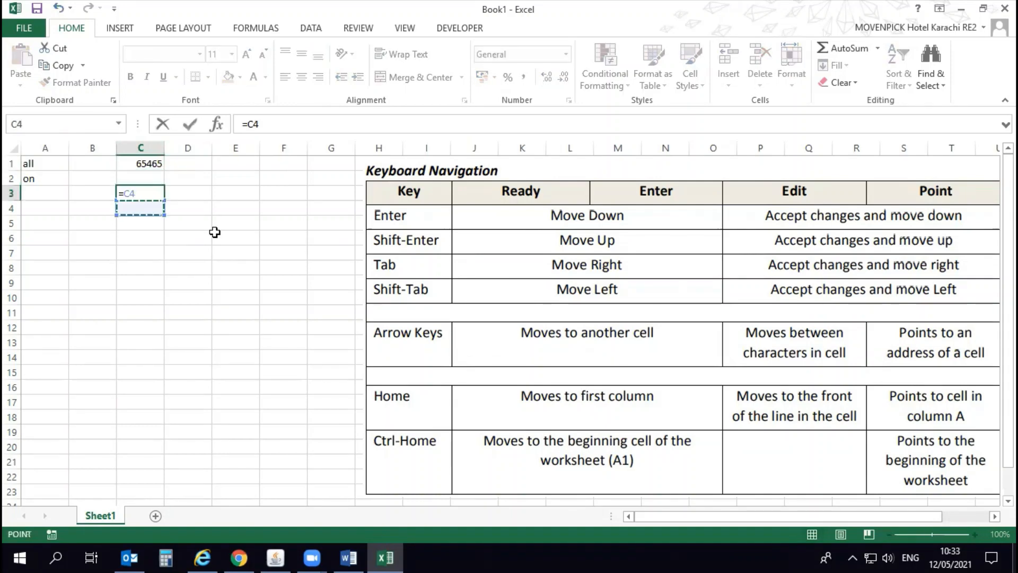
pyautogui.write(',')
pyautogui.press('Right')
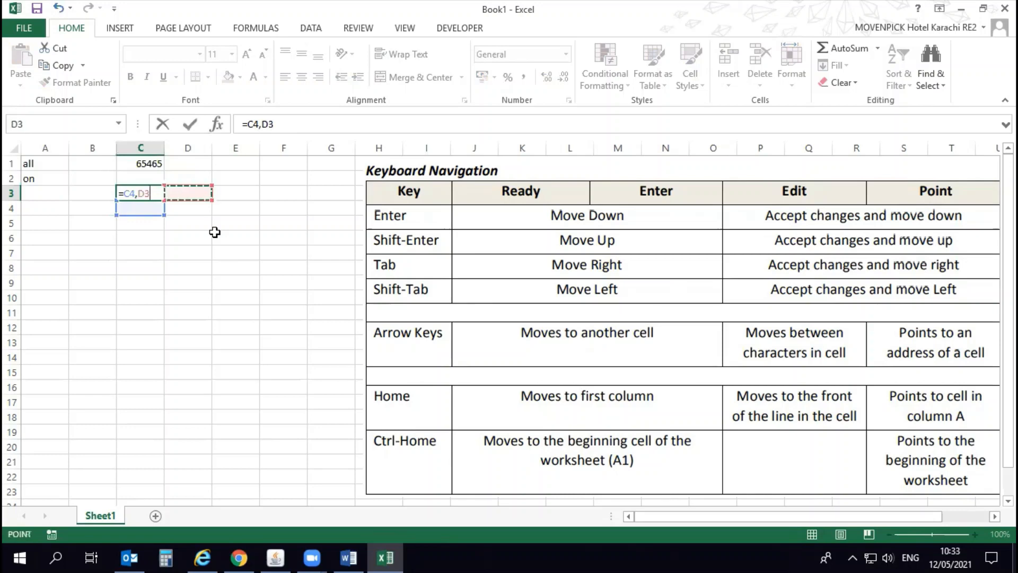
pyautogui.press('Home')
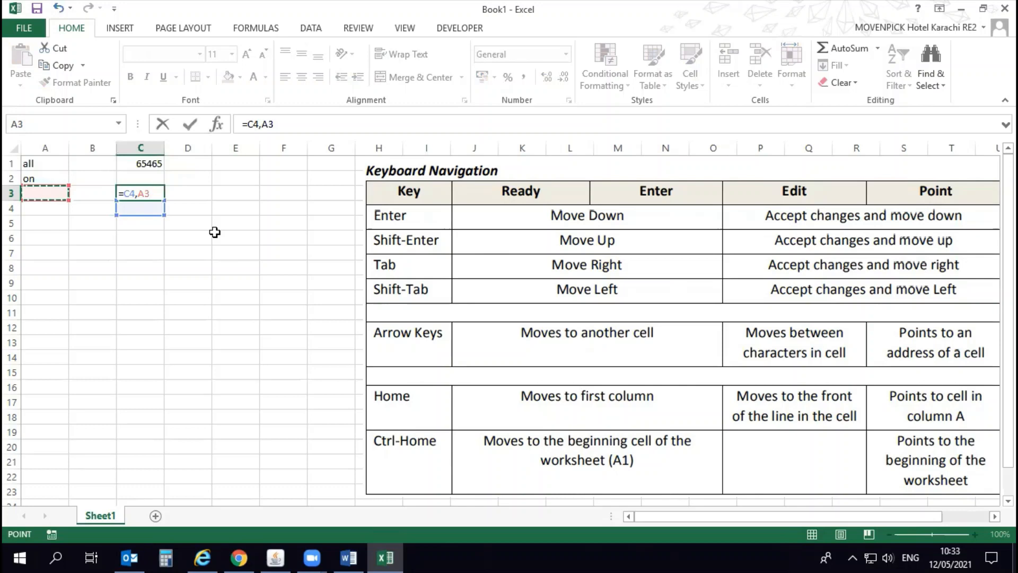
pyautogui.hotkey('ctrl', 'Home')
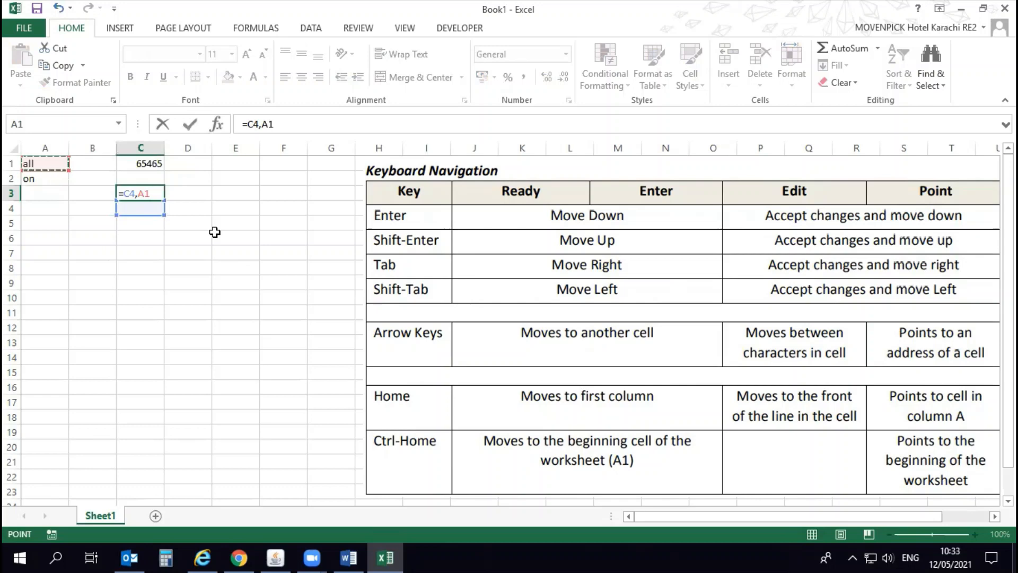
pyautogui.press('Escape')
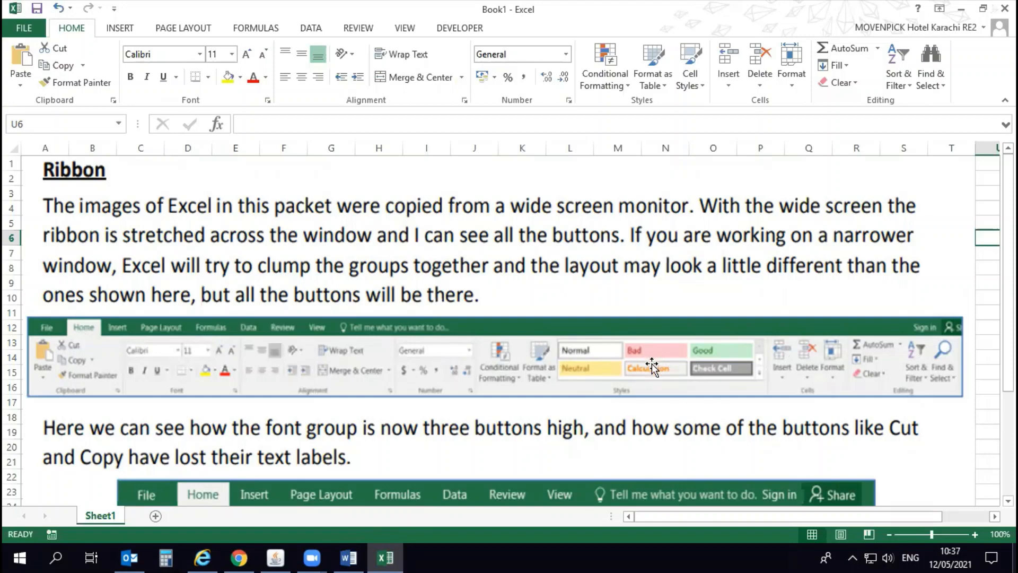
# Step: View the available cell styles to compare them with the Ribbon picture, and return to the worksheet without applying one
pyautogui.click(692, 79)
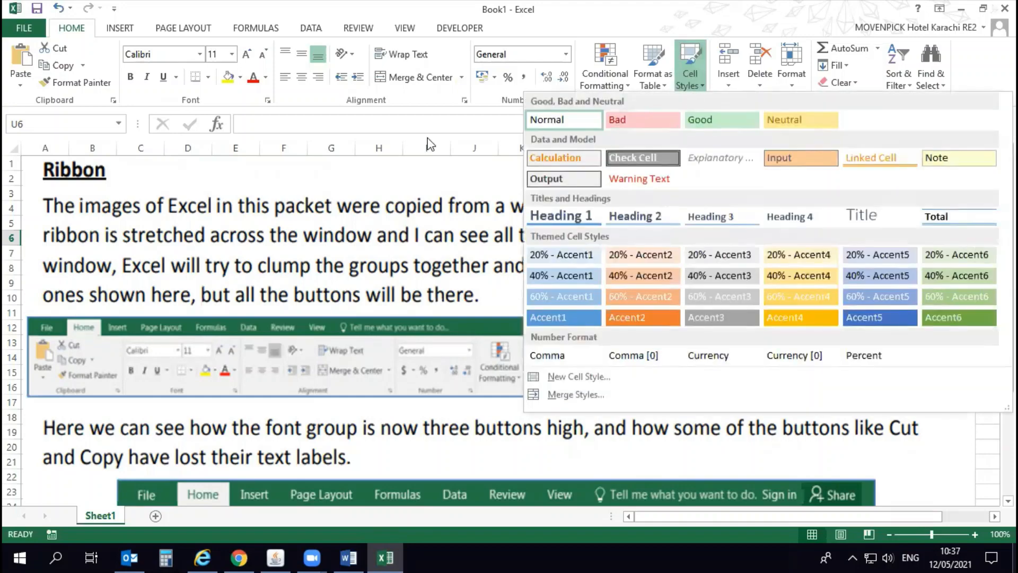
pyautogui.click(300, 180)
pyautogui.click(341, 258)
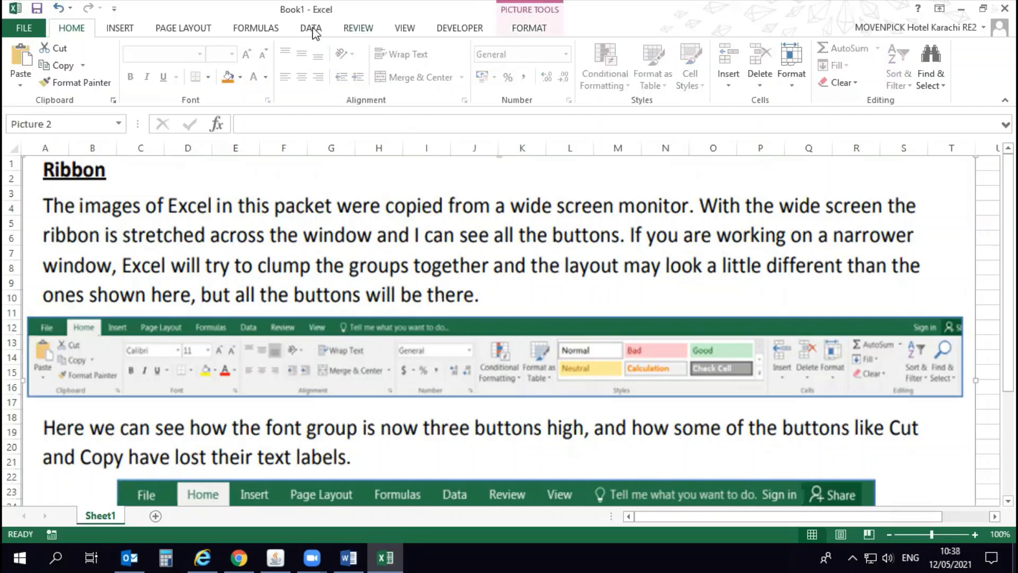
pyautogui.click(984, 180)
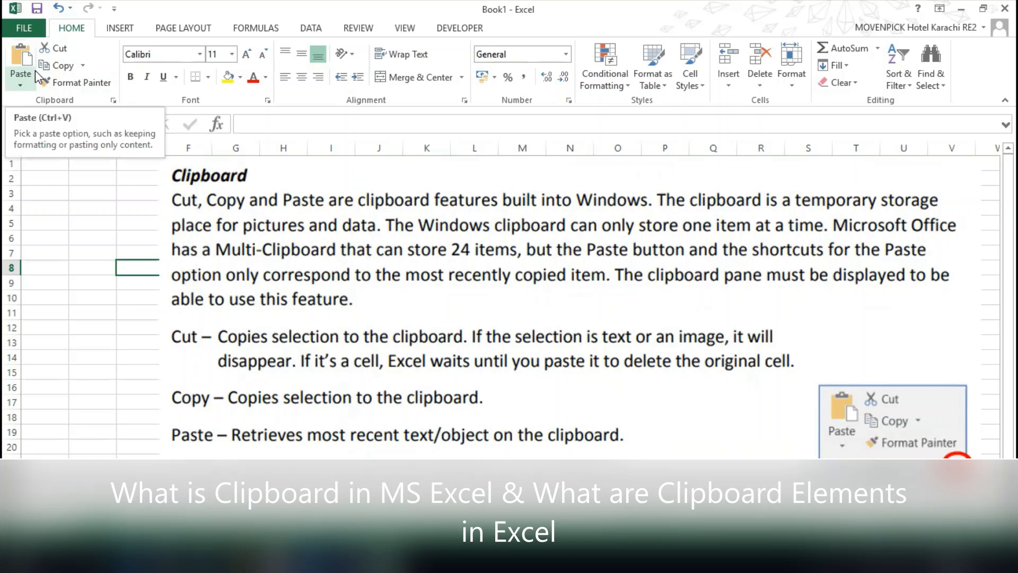
# Step: Enter ab in cell C1 and 123 in cell C2
pyautogui.click(109, 184)
pyautogui.click(29, 164)
pyautogui.write('ac')
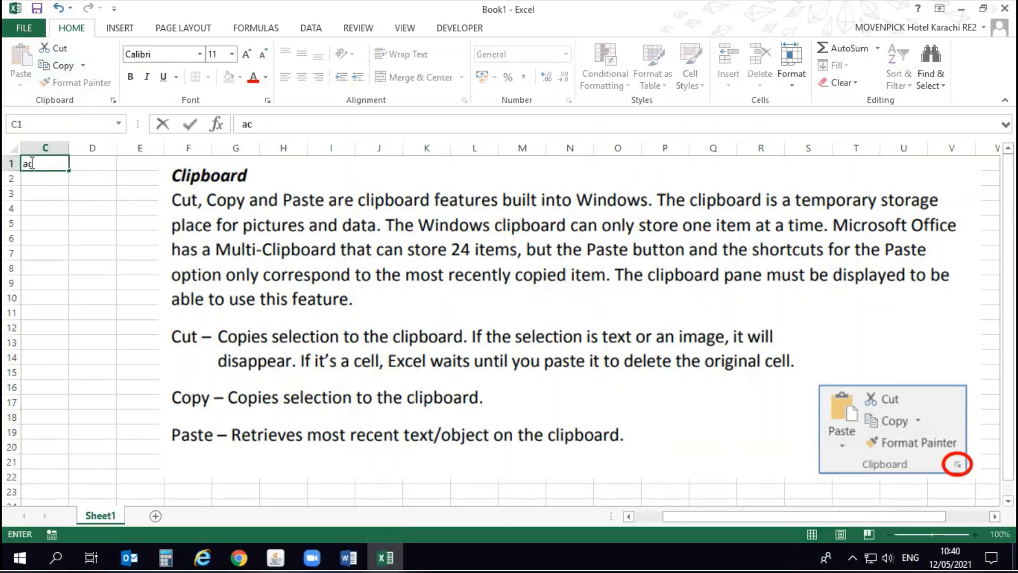
pyautogui.press('Return')
pyautogui.write('12')
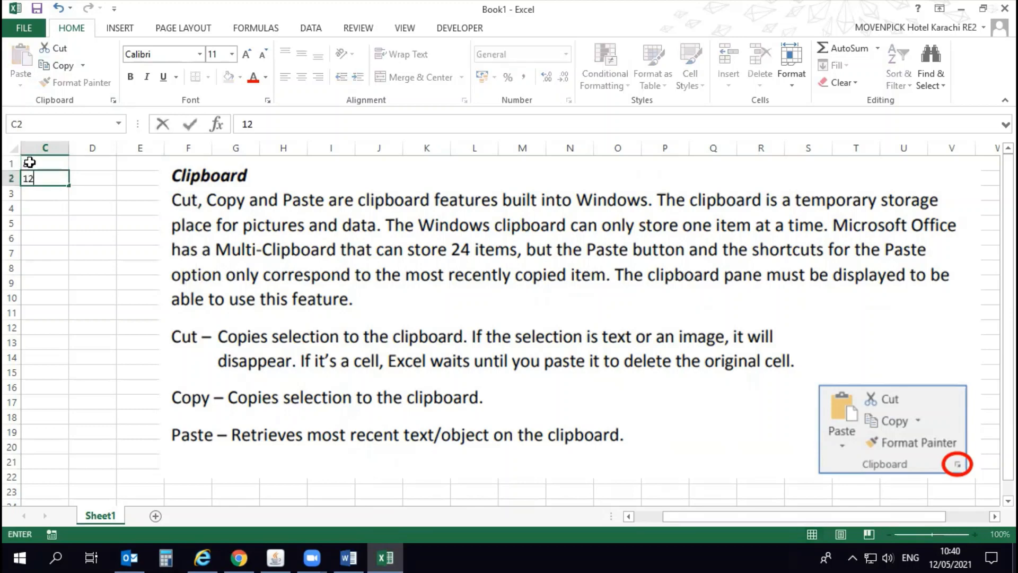
pyautogui.write('3')
pyautogui.press('Return')
# Step: Copy cell C2 and then cell C1 to the clipboard without pasting either one
pyautogui.press('Up')
pyautogui.hotkey('ctrl', 'c')
pyautogui.press('Down')
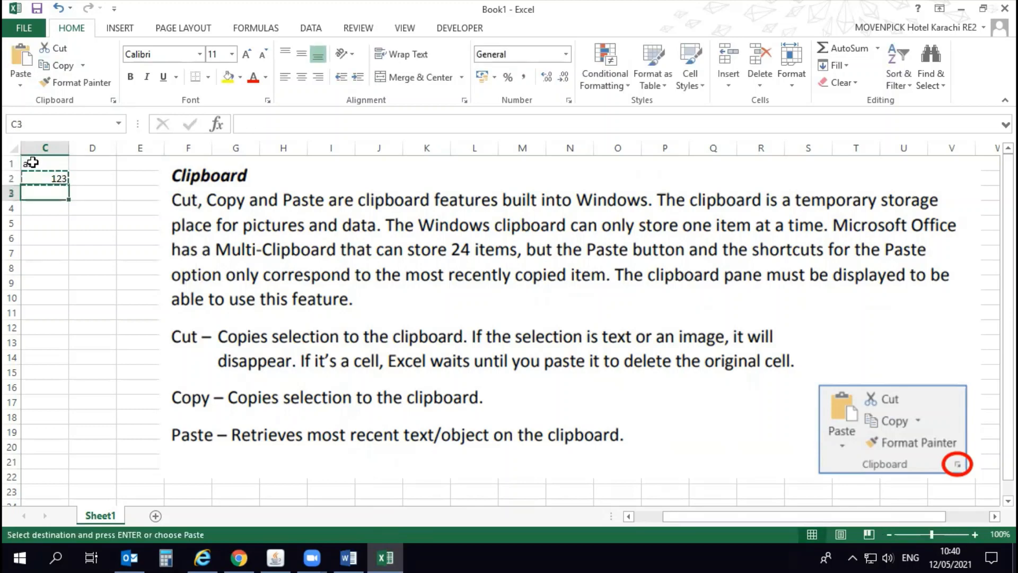
pyautogui.click(32, 162)
pyautogui.hotkey('ctrl', 'c')
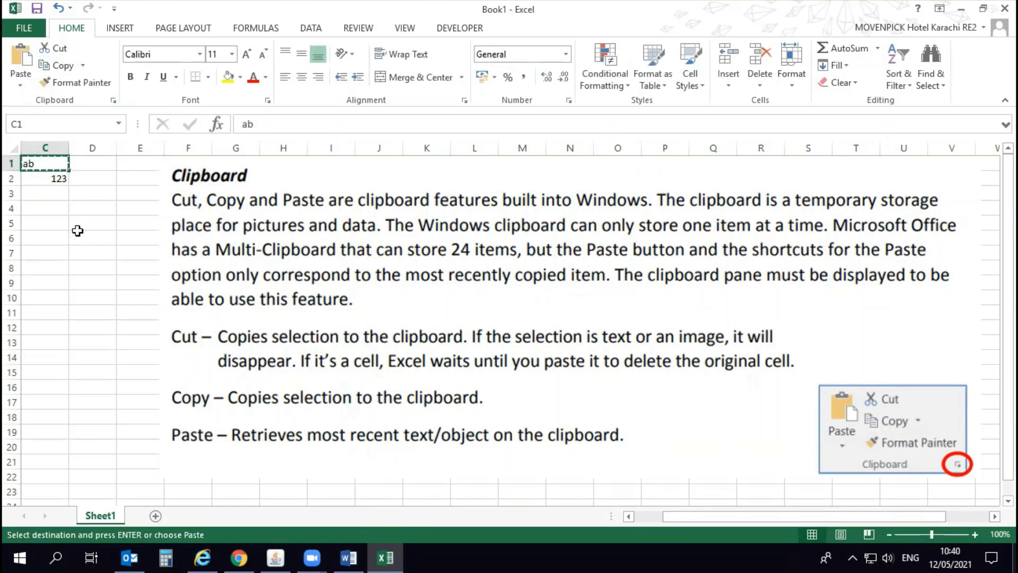
# Step: Enter xyz in cell C4 and copy that cell to the clipboard
pyautogui.click(60, 207)
pyautogui.write('x')
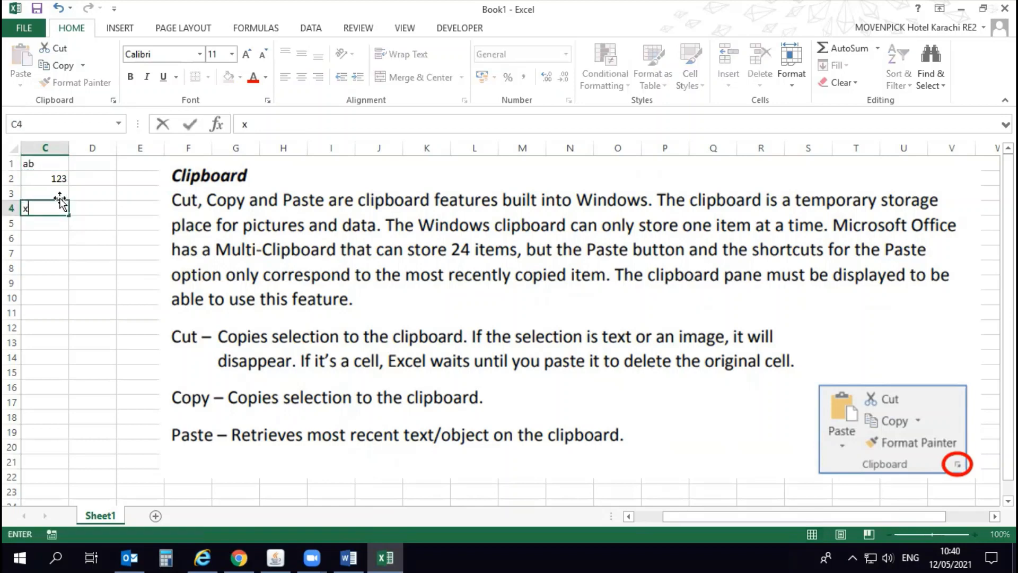
pyautogui.write('yz')
pyautogui.press('Return')
pyautogui.press('Up')
pyautogui.hotkey('ctrl', 'c')
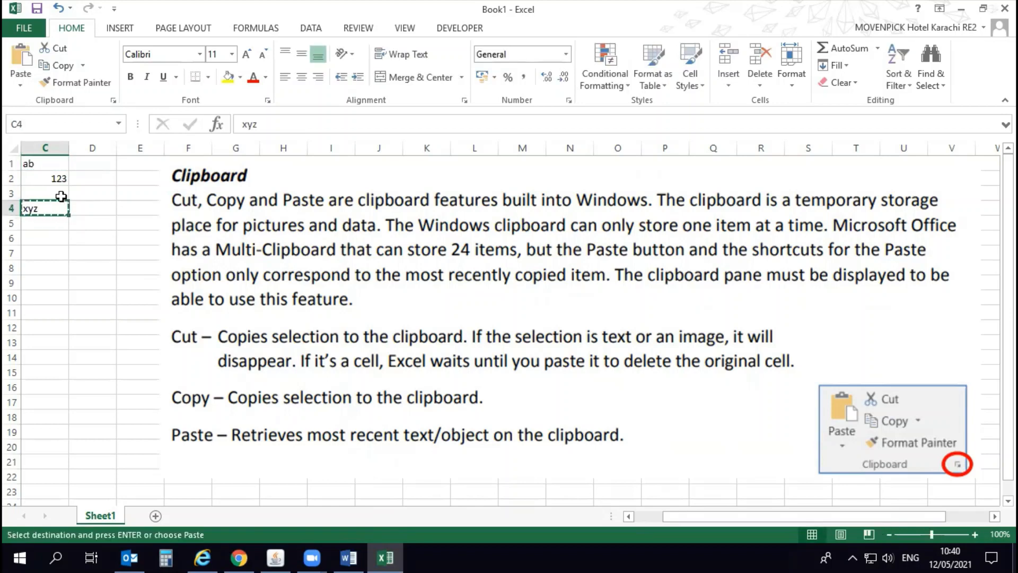
# Step: Display the Clipboard pane and copy cell C2 to add 123 to its collected items
pyautogui.click(46, 264)
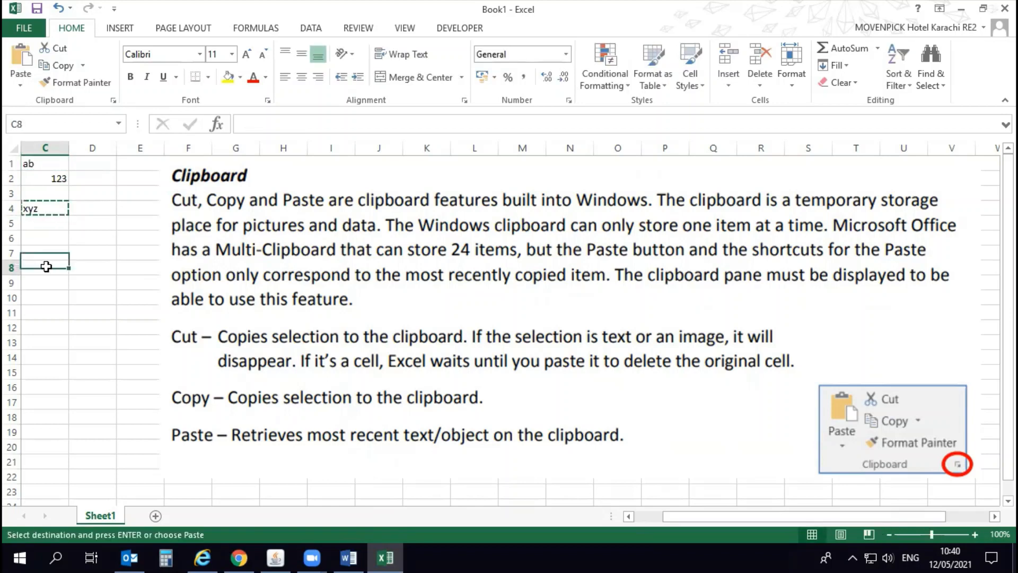
pyautogui.click(114, 101)
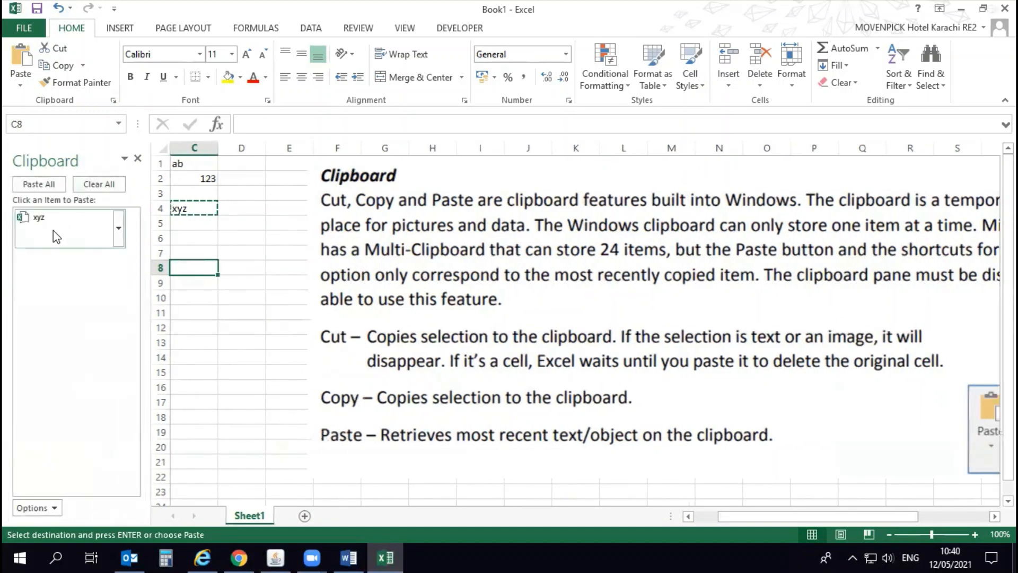
pyautogui.click(208, 177)
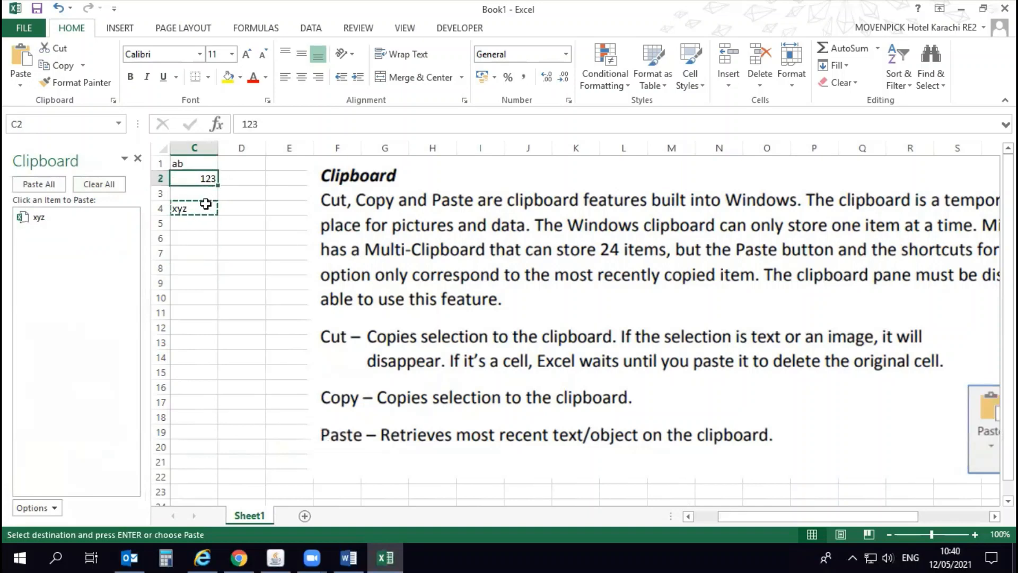
pyautogui.hotkey('ctrl', 'c')
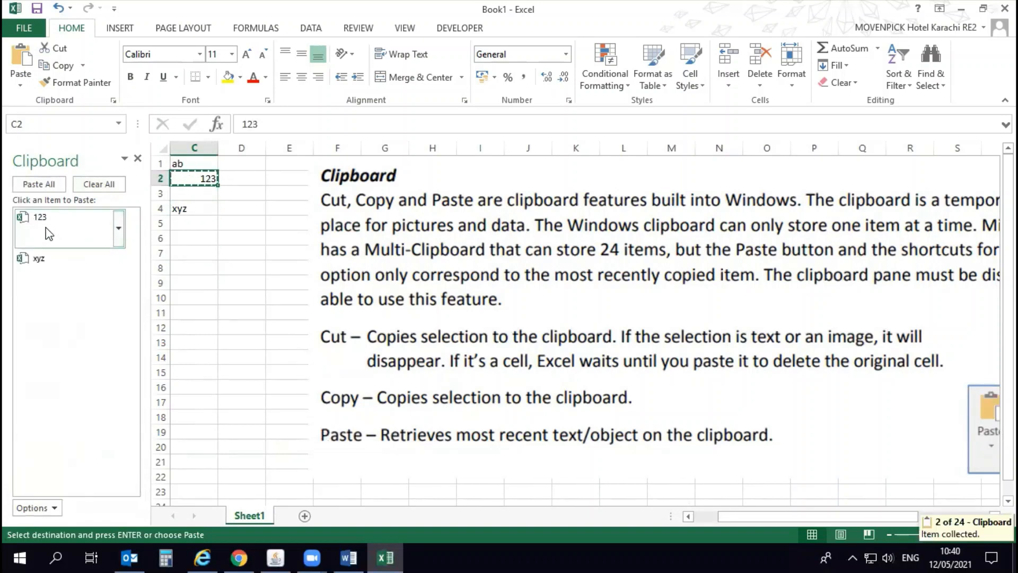
# Step: Paste the collected item xyz into C6 and the collected item 123 into C3
pyautogui.click(188, 238)
pyautogui.click(101, 269)
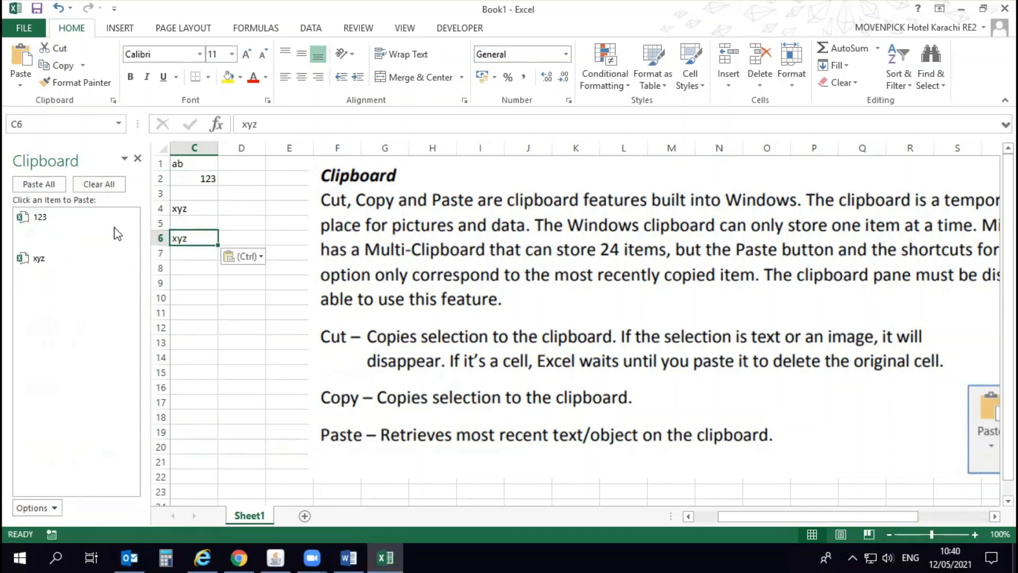
pyautogui.click(210, 194)
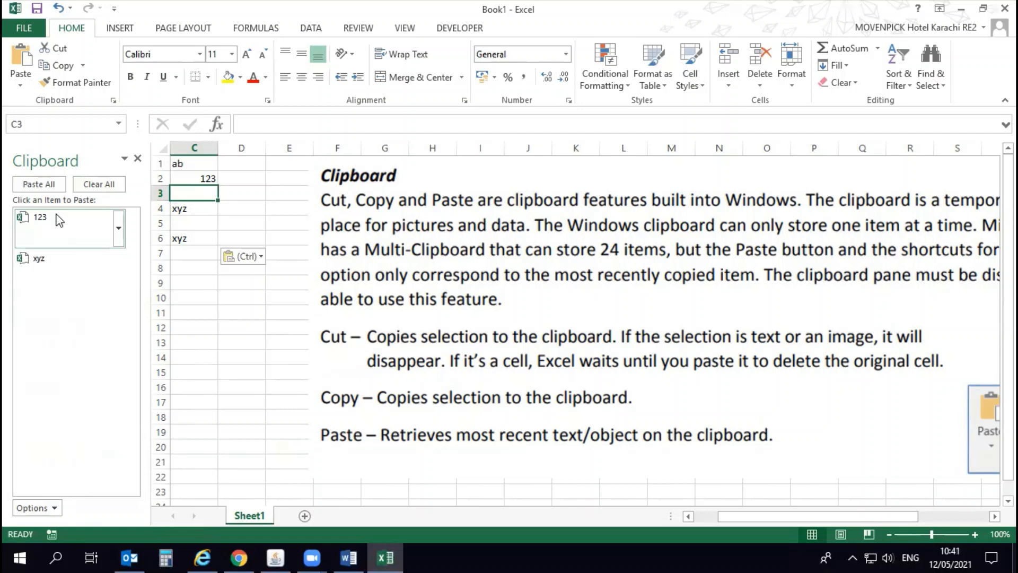
pyautogui.click(60, 220)
# Step: Copy cell C1 to add ab to the collected clipboard items, and close the Clipboard pane
pyautogui.click(178, 164)
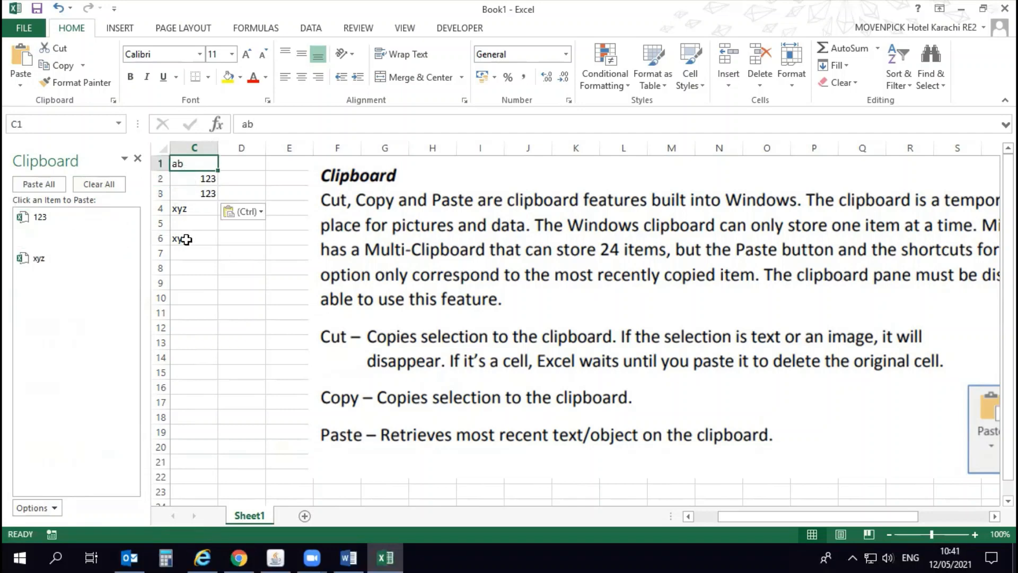
pyautogui.hotkey('ctrl', 'c')
pyautogui.click(200, 268)
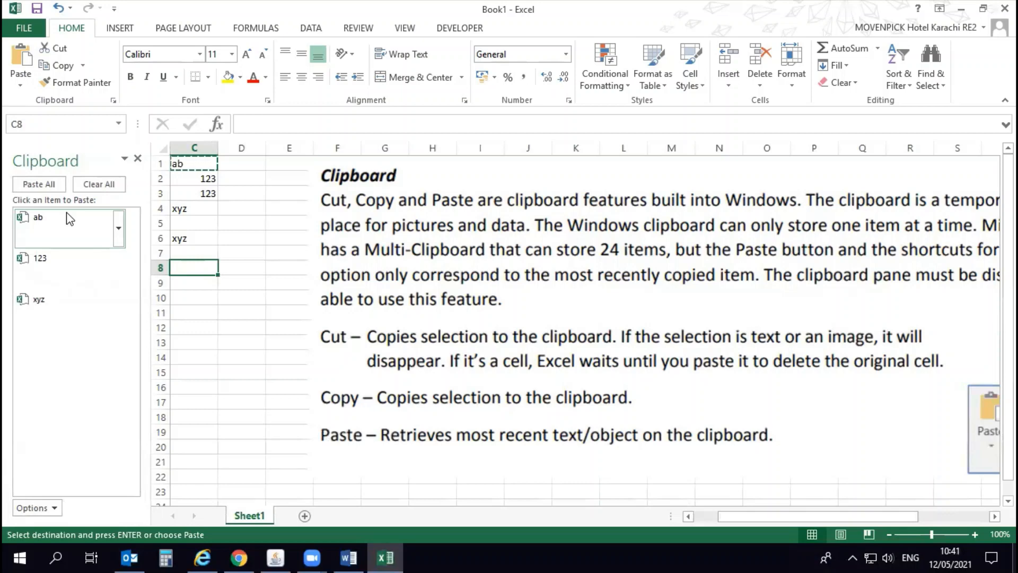
pyautogui.click(138, 158)
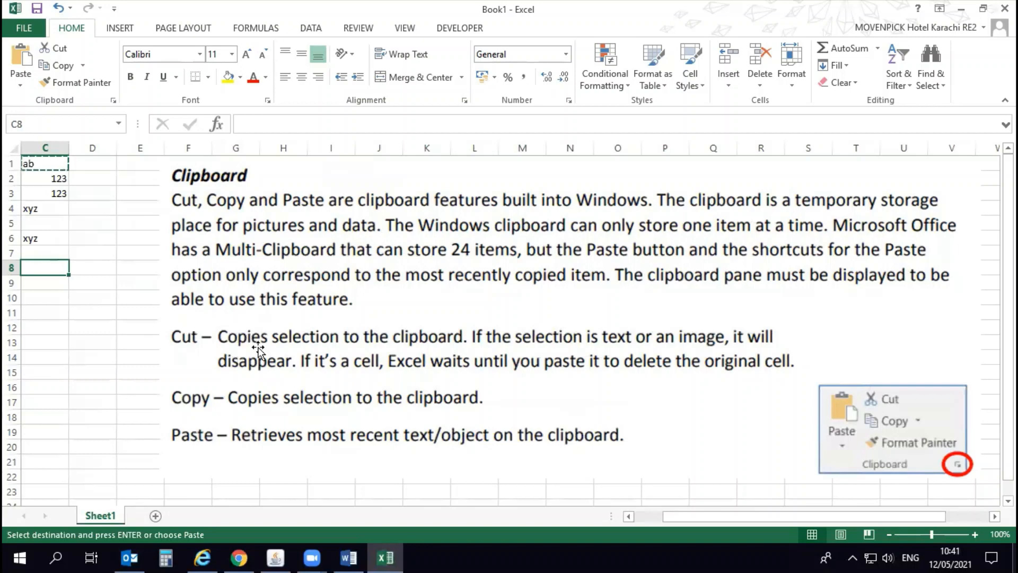
# Step: Cut ab from cell C1, paste it into C9, and check the original and destination cells
pyautogui.click(66, 195)
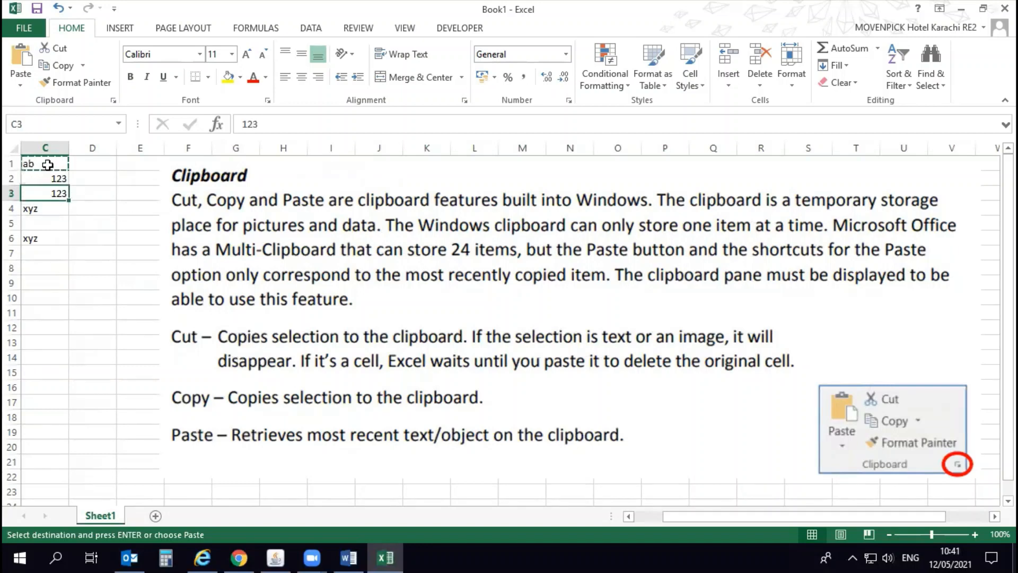
pyautogui.click(48, 165)
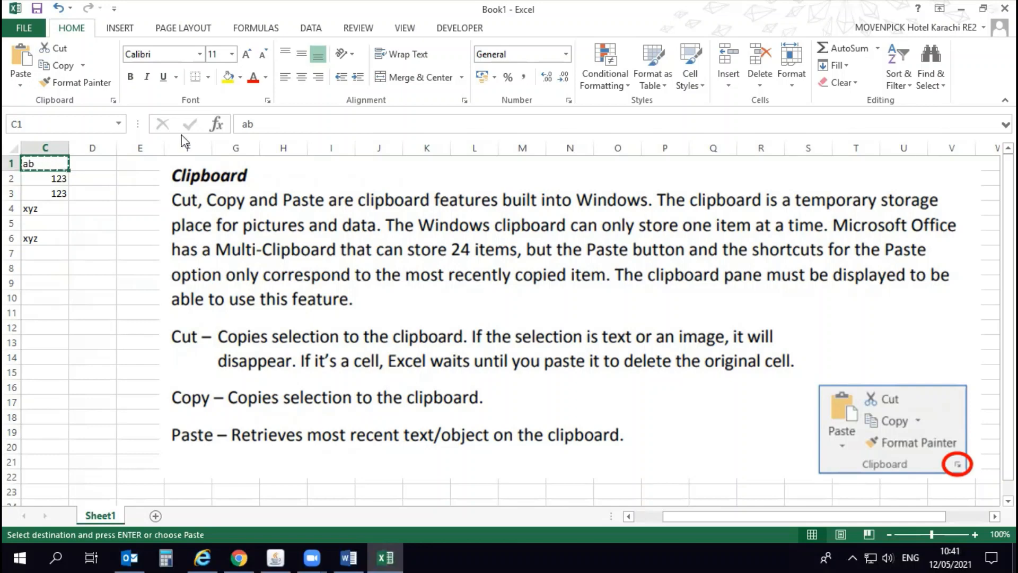
pyautogui.click(50, 281)
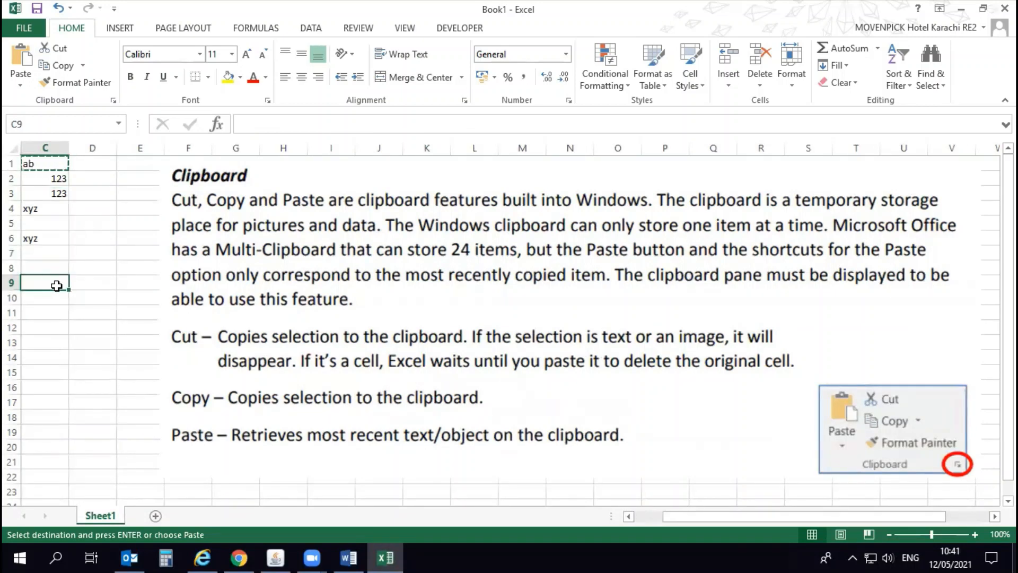
pyautogui.click(24, 70)
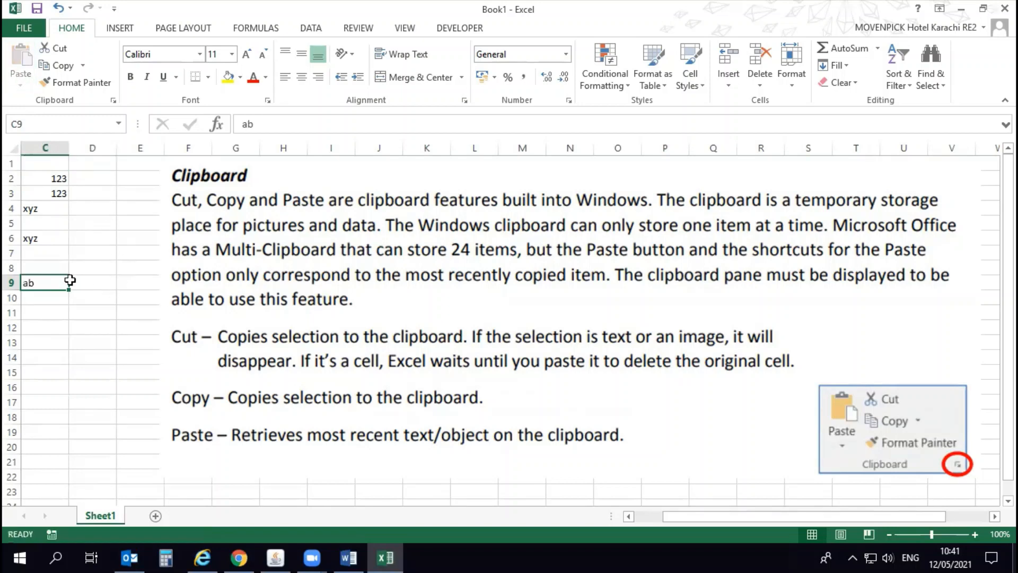
pyautogui.click(37, 165)
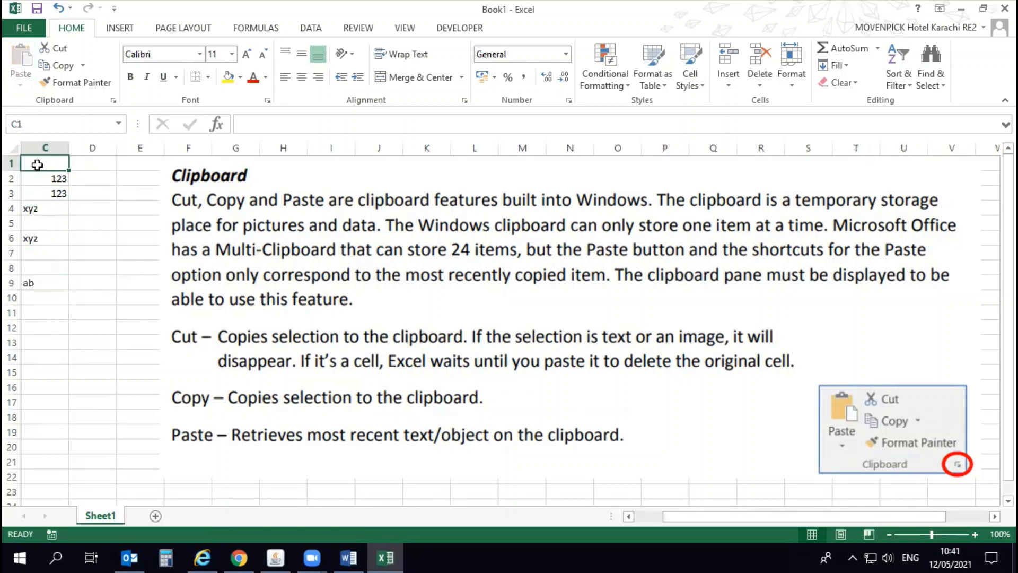
pyautogui.click(37, 284)
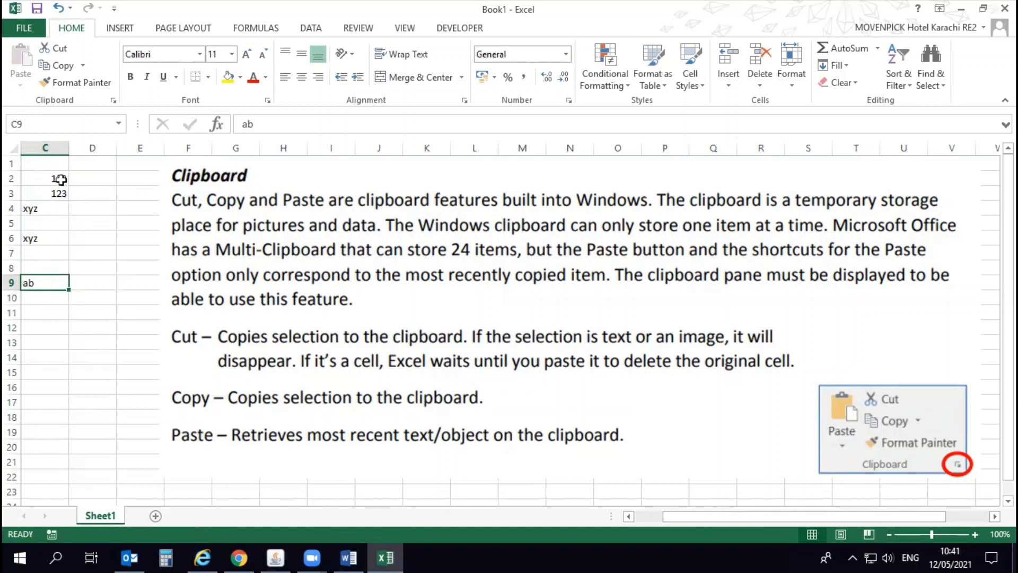
# Step: Copy the range C2:C3 and paste it starting at cell C12
pyautogui.moveTo(57, 178); pyautogui.dragTo(58, 193)
pyautogui.hotkey('ctrl', 'v')
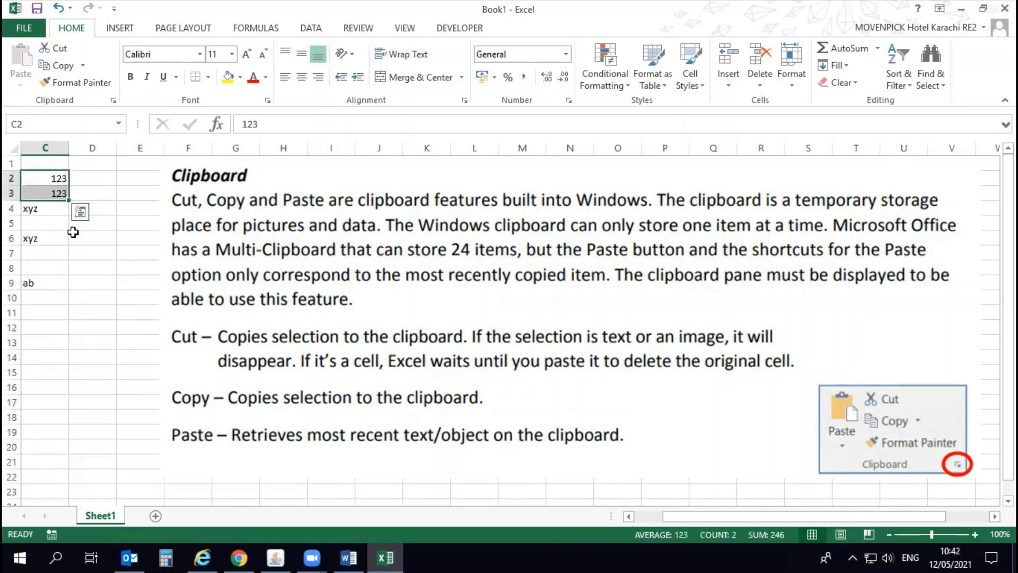
pyautogui.hotkey('ctrl', 'c')
pyautogui.click(44, 326)
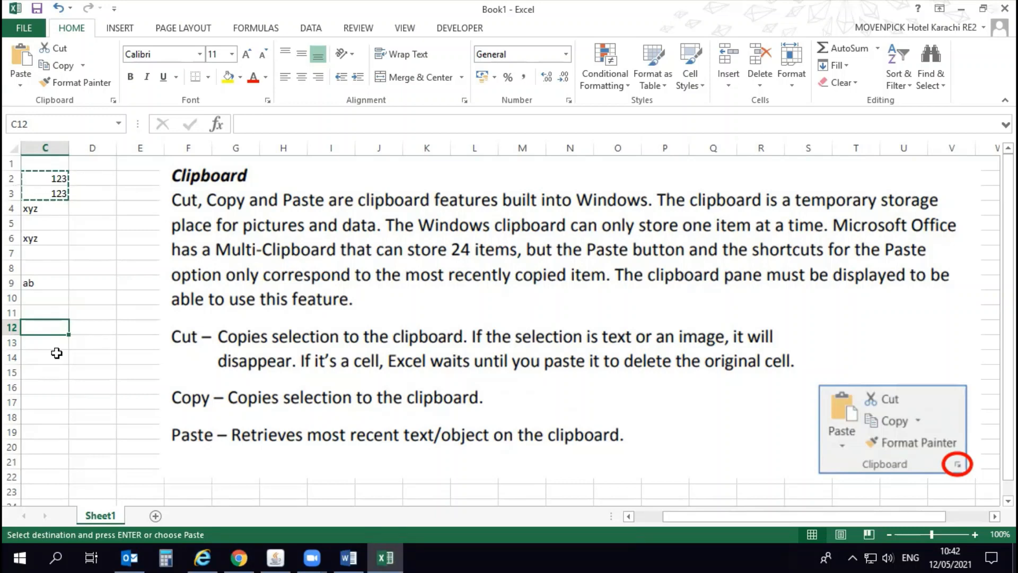
pyautogui.hotkey('ctrl', 'v')
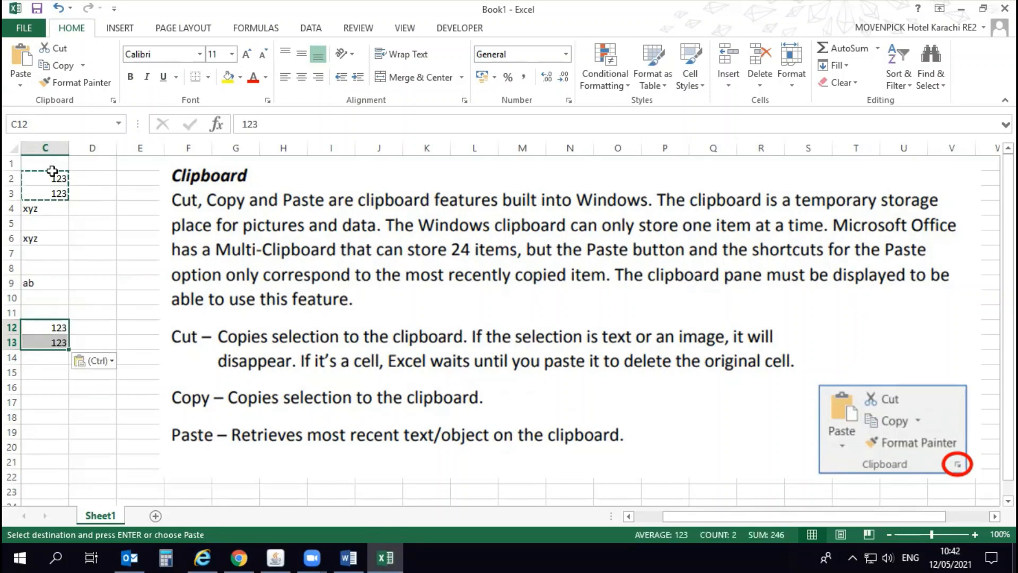
# Step: Compare the source cells C2:C3 with the pasted copies in C12 and C13
pyautogui.moveTo(52, 170); pyautogui.dragTo(52, 192)
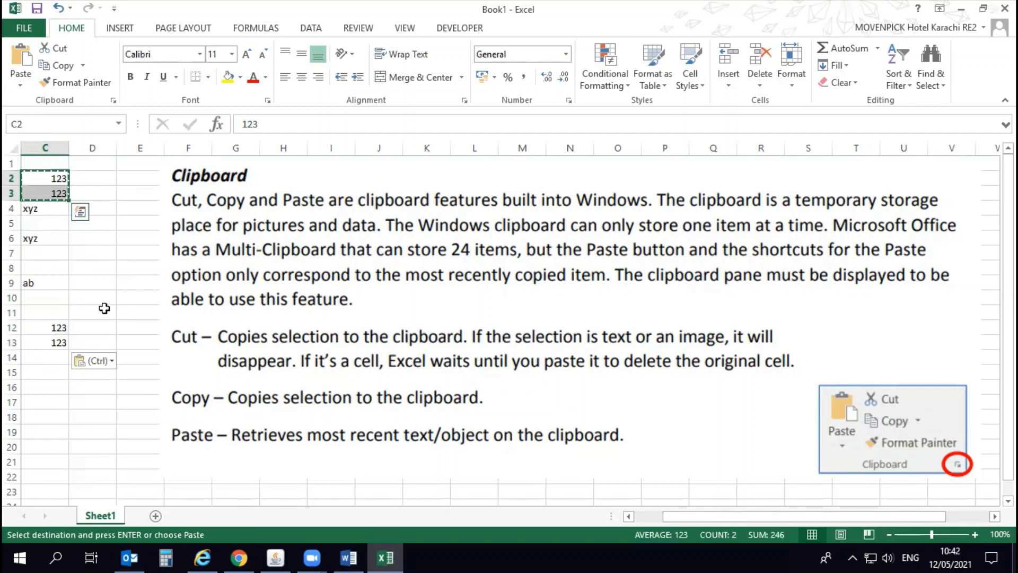
pyautogui.click(45, 183)
pyautogui.click(58, 326)
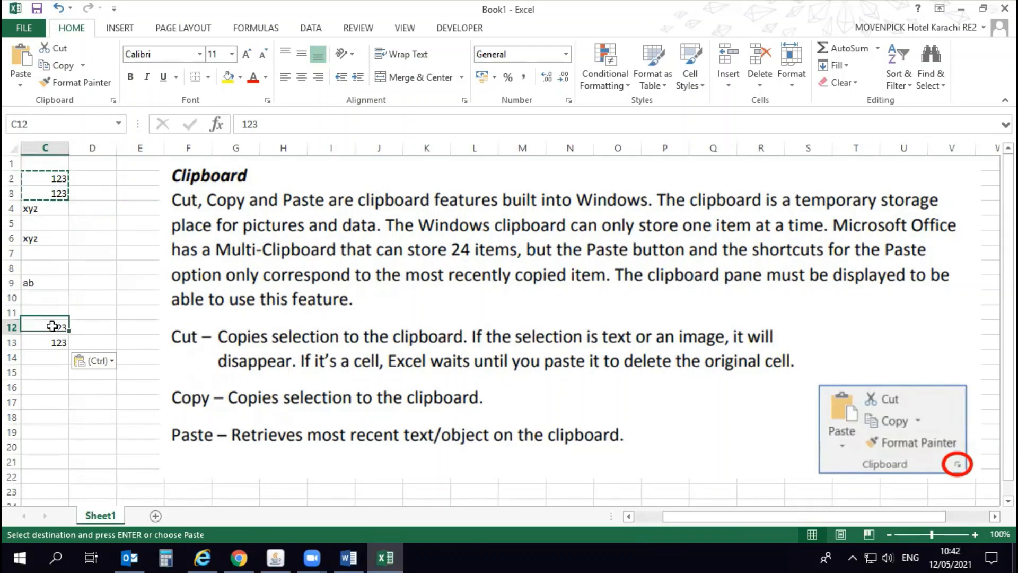
pyautogui.click(39, 343)
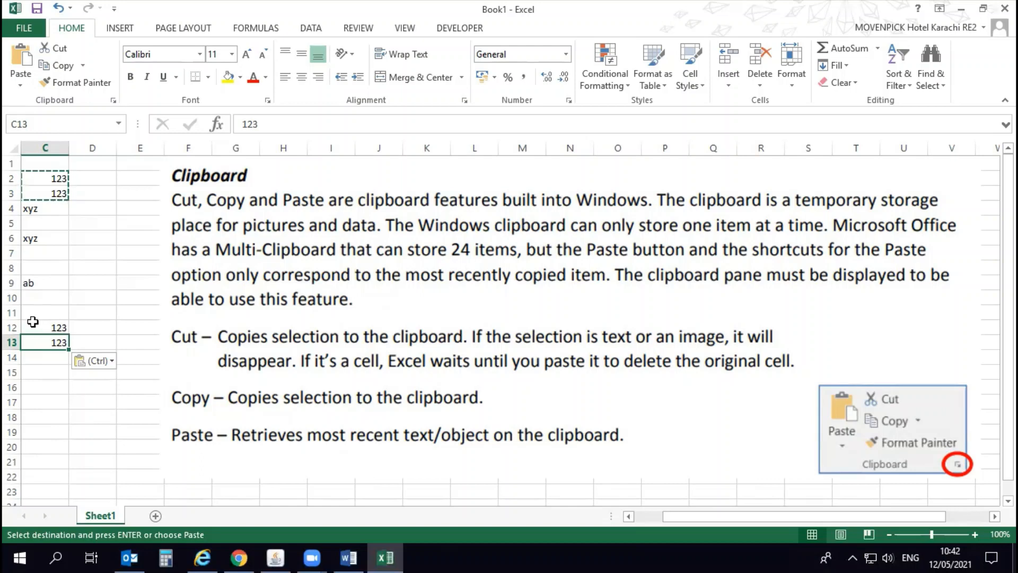
pyautogui.click(87, 298)
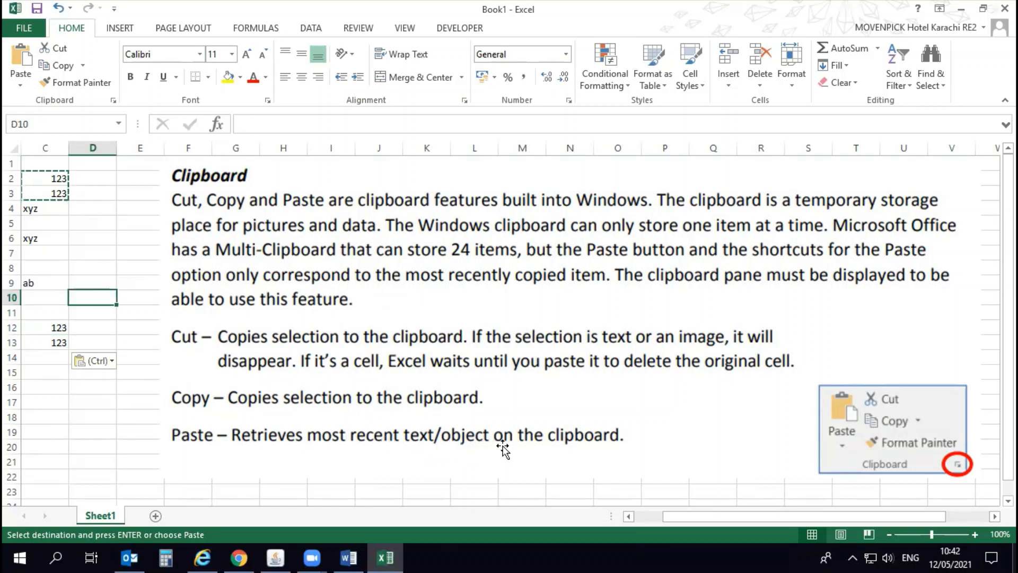
# Step: Cut the Clipboard guide picture, paste it back, and position it at row 1 starting at column E
pyautogui.click(283, 348)
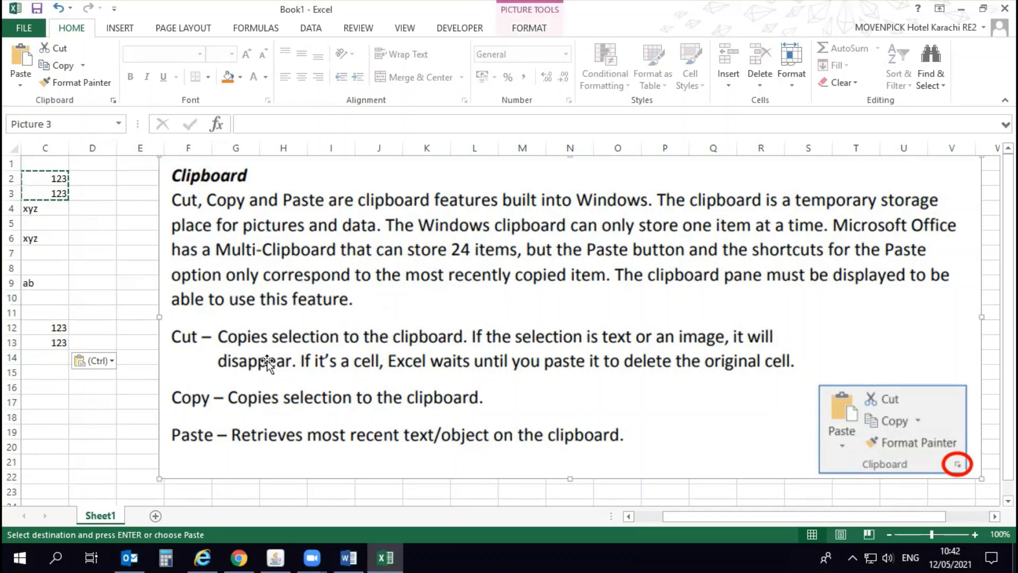
pyautogui.press('Delete')
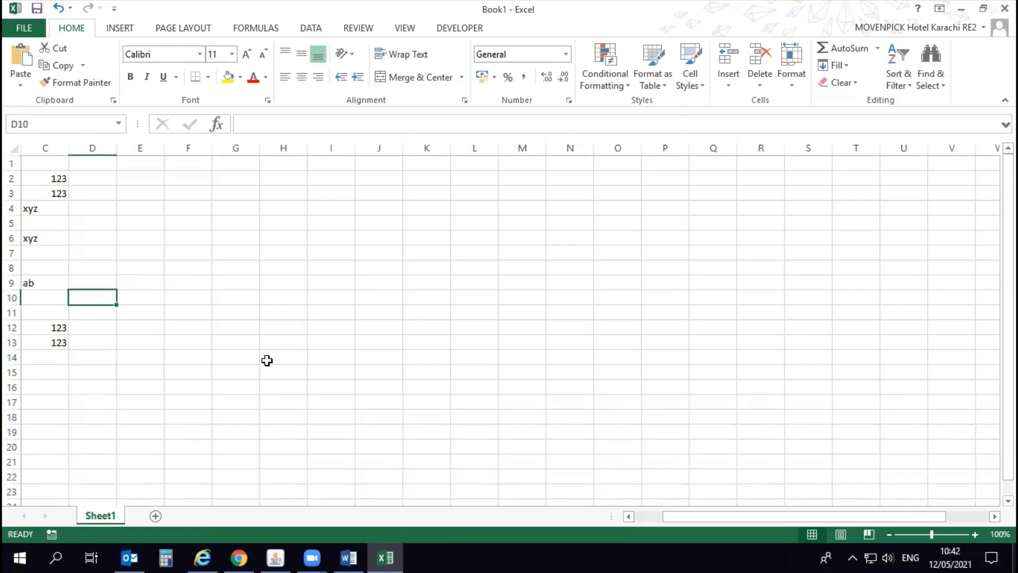
pyautogui.click(29, 66)
pyautogui.moveTo(225, 357); pyautogui.dragTo(270, 208)
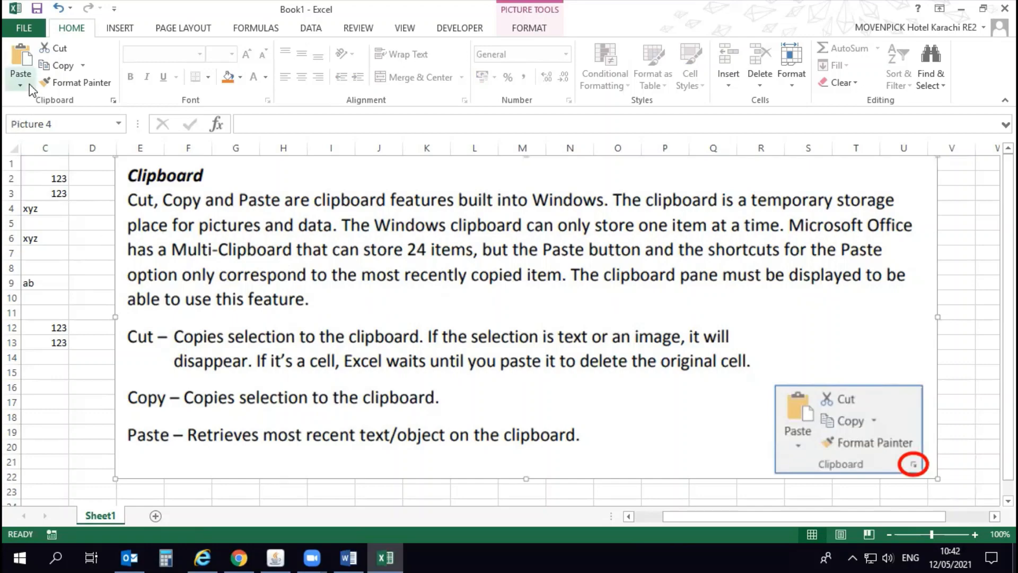
# Step: Check the collected items in the Clipboard pane for the cut picture, and close the pane
pyautogui.click(113, 100)
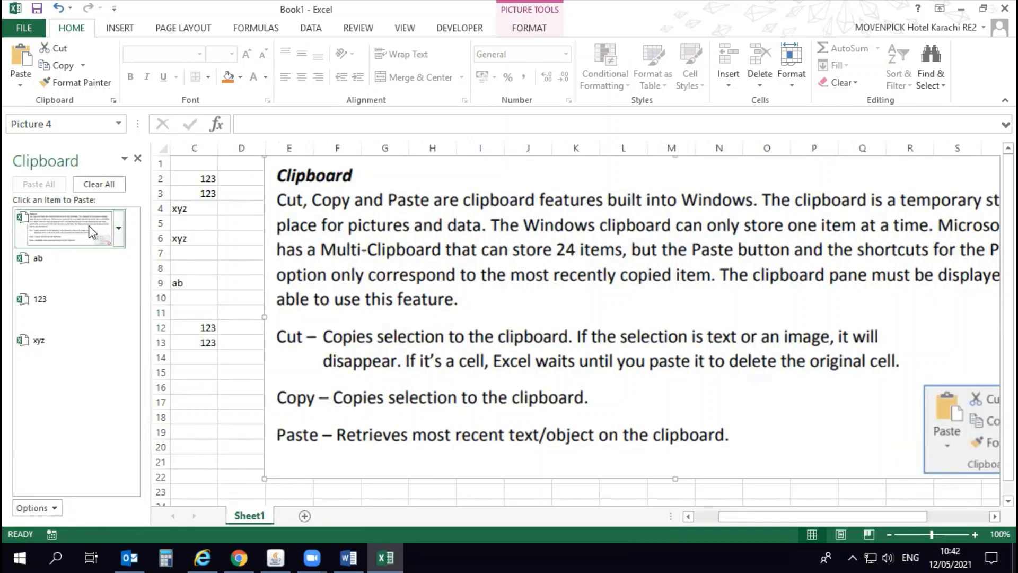
pyautogui.click(199, 223)
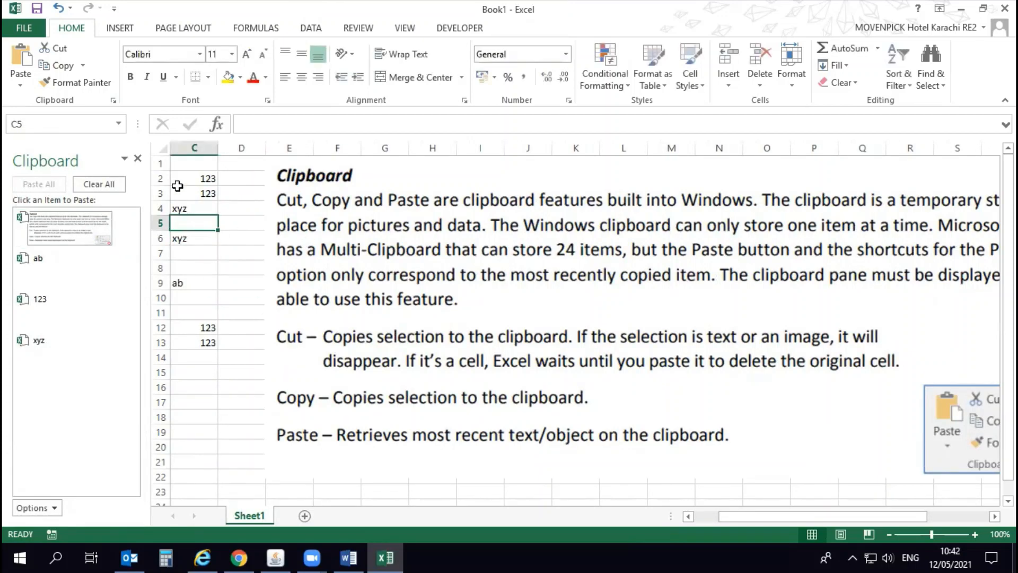
pyautogui.click(137, 158)
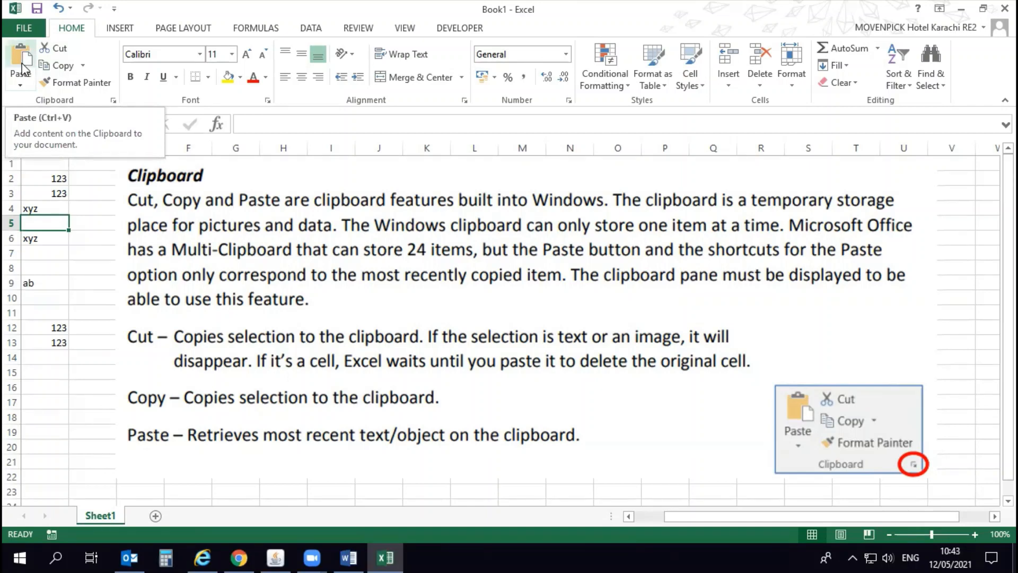
# Step: Clear the practice entries from C1:C15
pyautogui.moveTo(45, 163); pyautogui.dragTo(55, 374)
pyautogui.press('Delete')
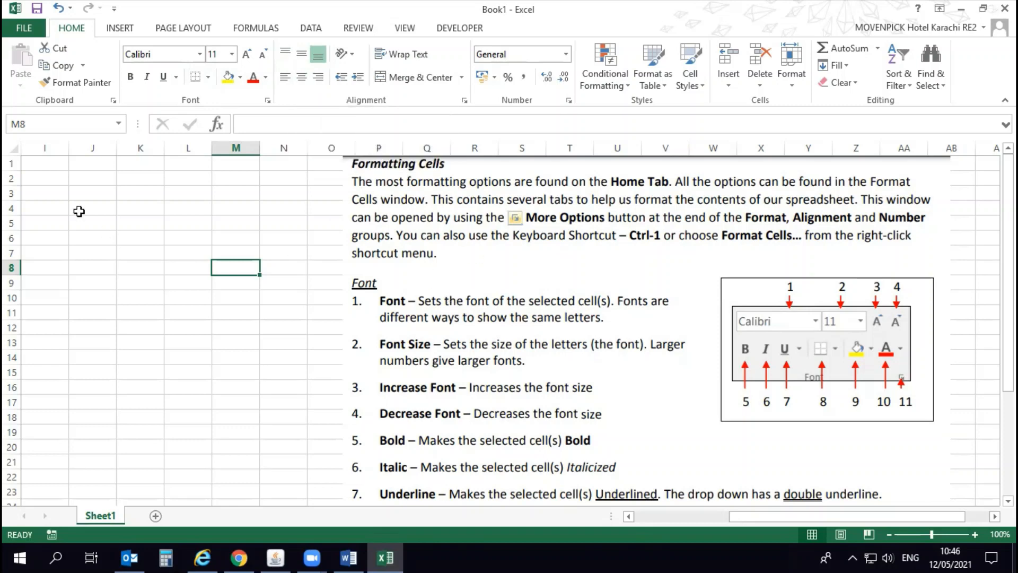
# Step: Enter the numbers 1 to 11 down column I in cells I1 to I11
pyautogui.click(51, 168)
pyautogui.write('1')
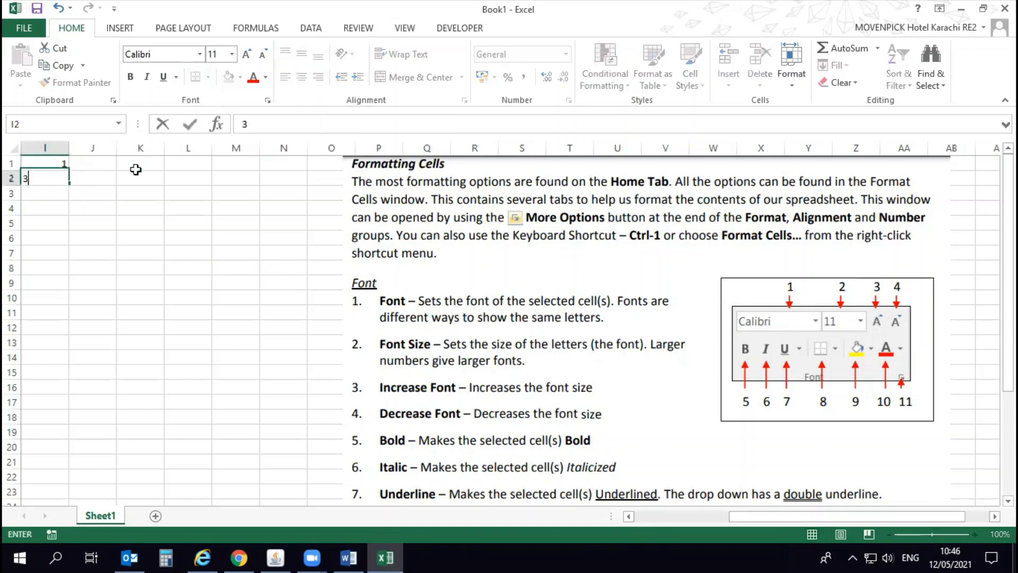
pyautogui.press('Return')
pyautogui.write('3')
pyautogui.press('Return')
pyautogui.write('3')
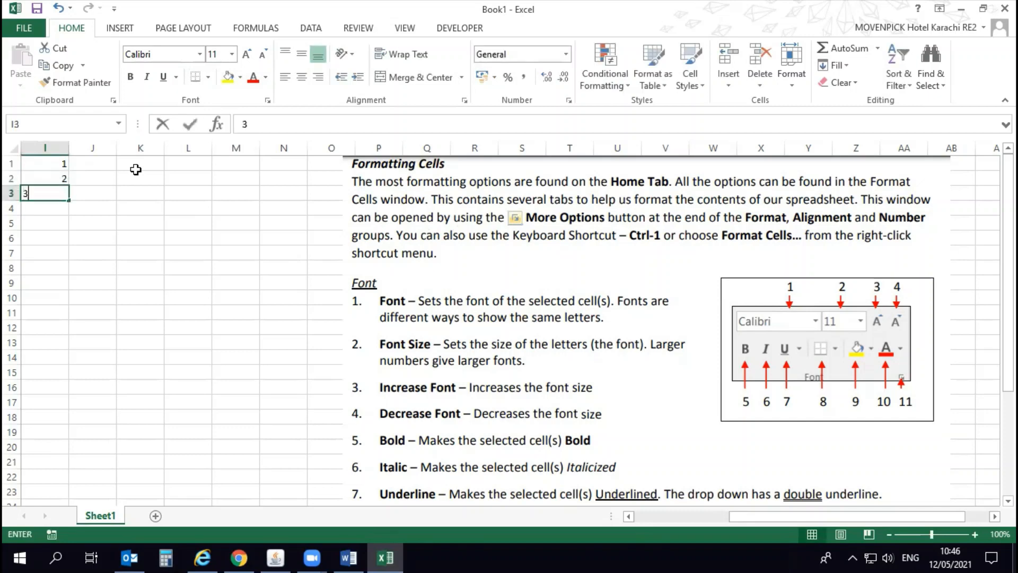
pyautogui.press('Return')
pyautogui.write('4')
pyautogui.press('Return')
pyautogui.write('5')
pyautogui.press('Return')
pyautogui.write('6')
pyautogui.press('Return')
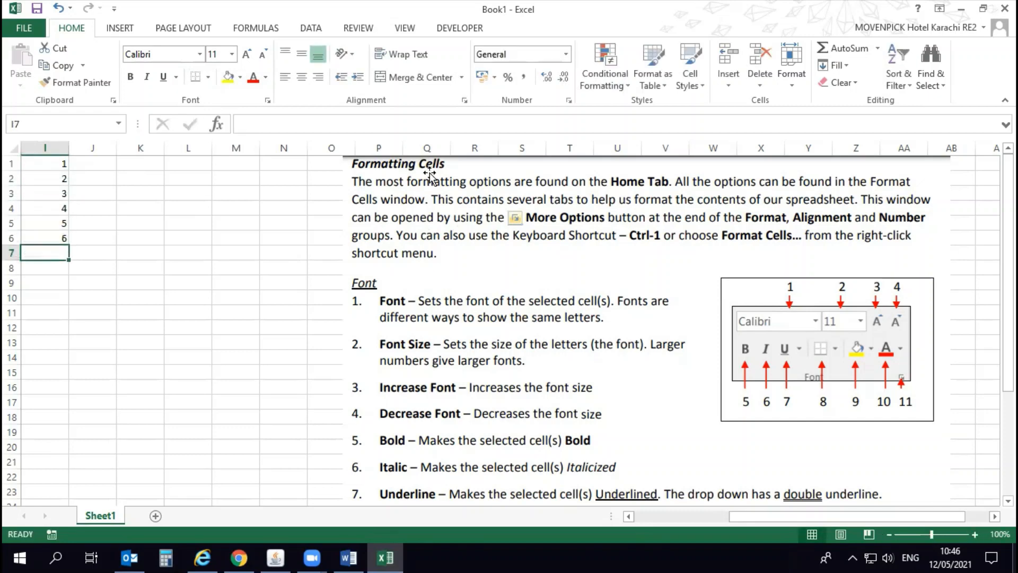
pyautogui.write('7')
pyautogui.press('Return')
pyautogui.write('8')
pyautogui.press('Return')
pyautogui.write('9')
pyautogui.press('Return')
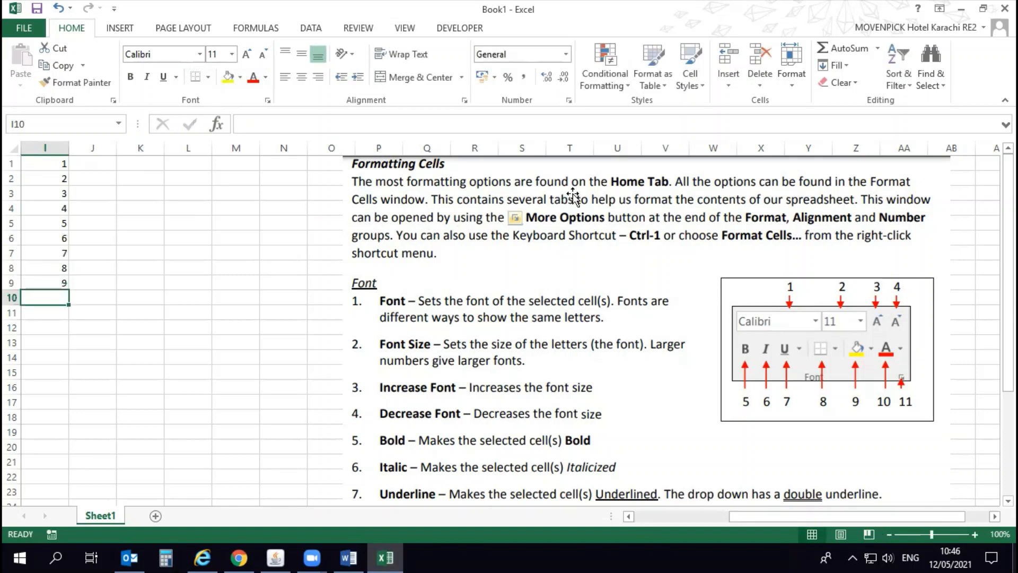
pyautogui.write('10')
pyautogui.press('Return')
pyautogui.write('11')
pyautogui.press('Return')
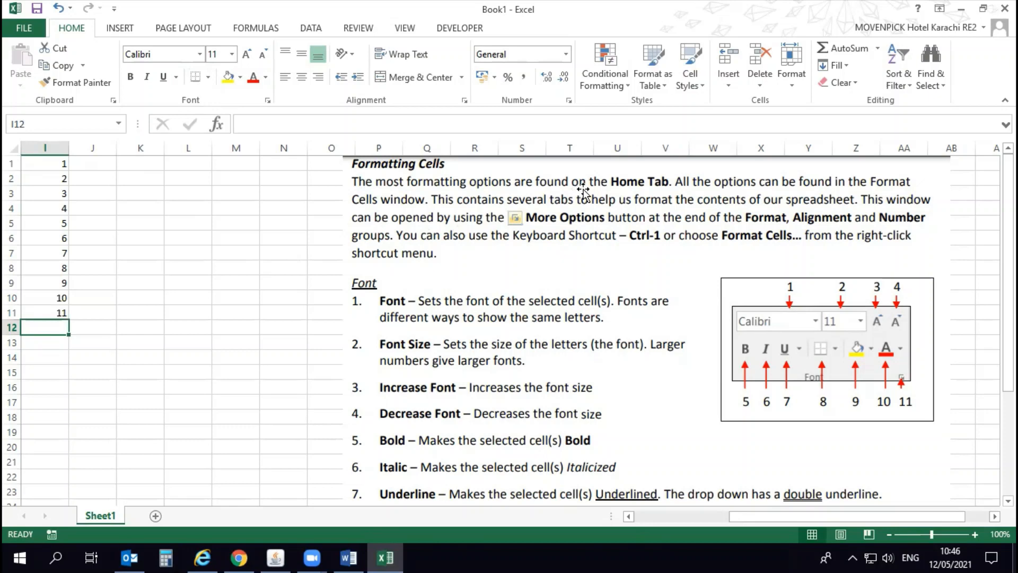
# Step: Set the font of the number in cell I1 to Bernard MT Condensed
pyautogui.hotkey('ctrl', 'Up')
pyautogui.hotkey('ctrl', 'Up')
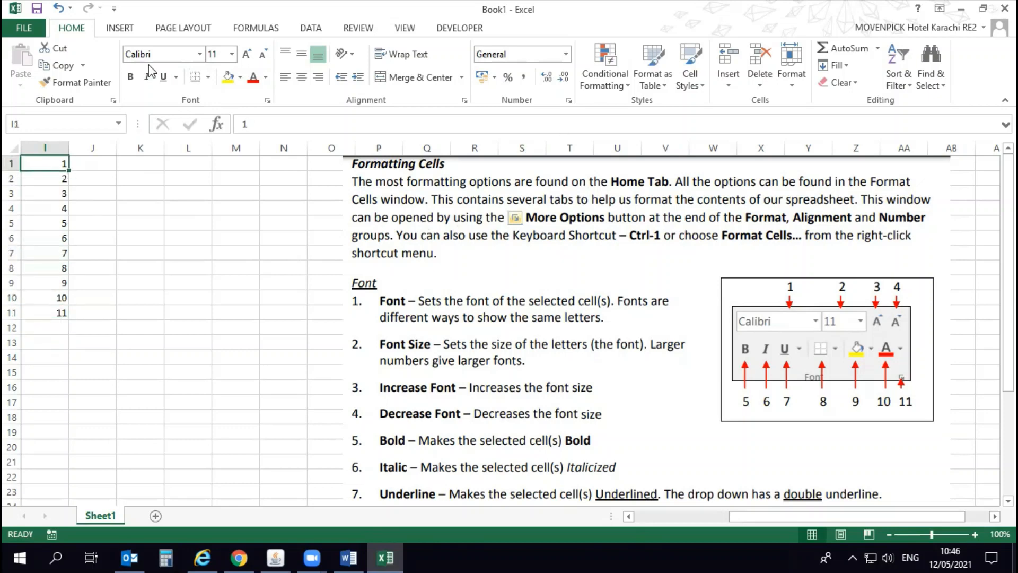
pyautogui.press('Down')
pyautogui.press('Right')
pyautogui.press('Right')
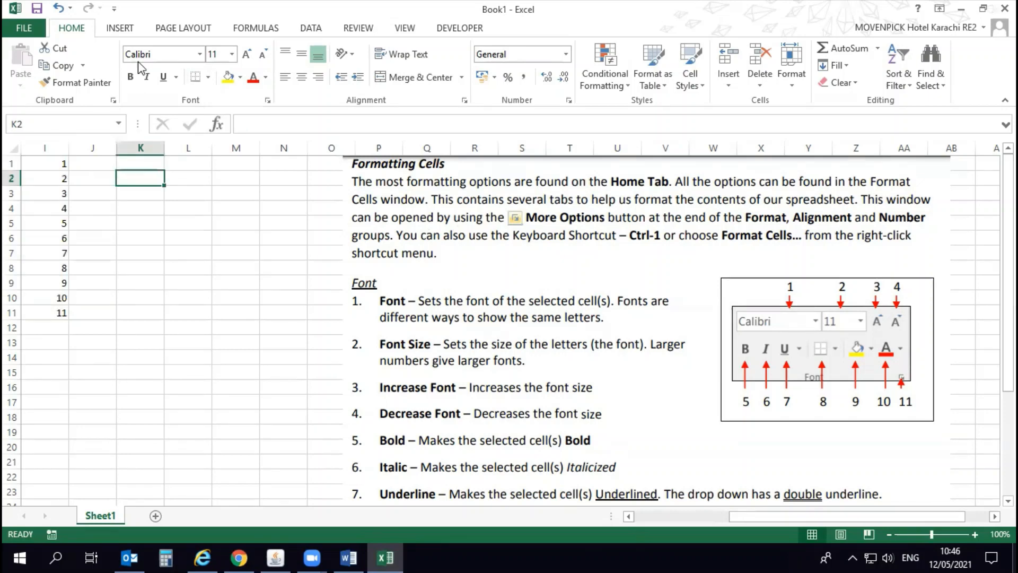
pyautogui.click(54, 165)
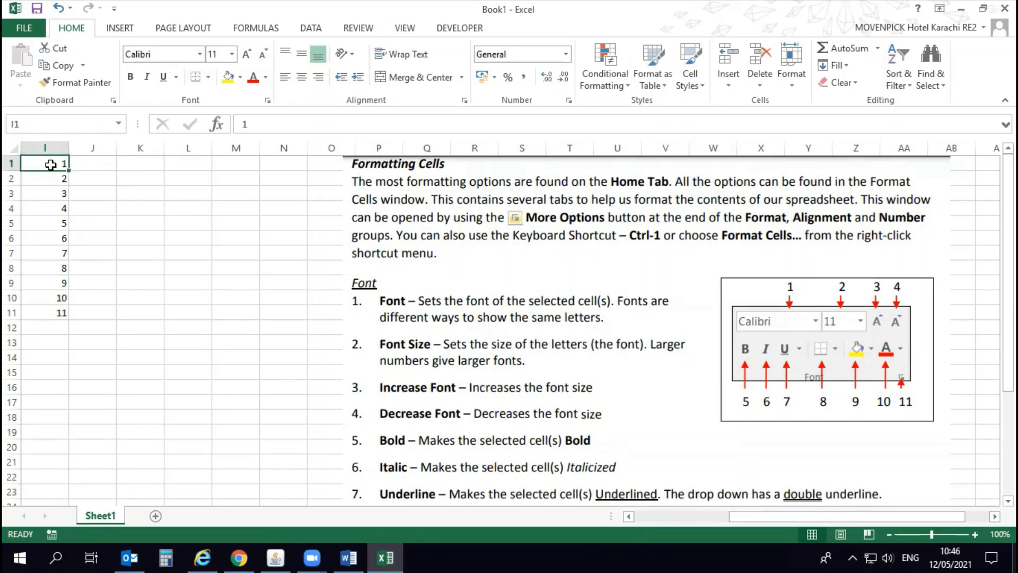
pyautogui.click(200, 54)
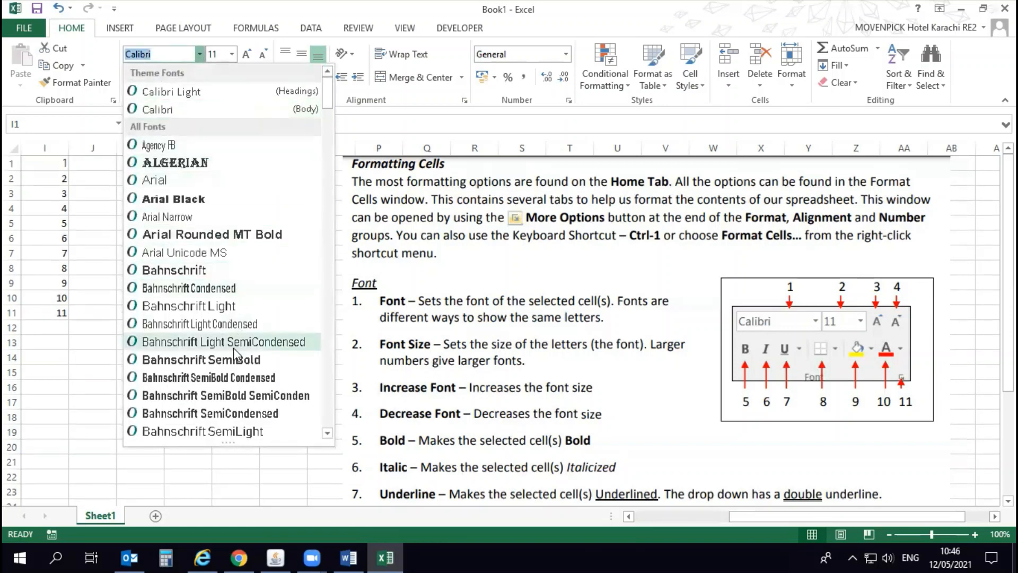
pyautogui.scroll(-3, 222, 360)
pyautogui.scroll(-1, 223, 360)
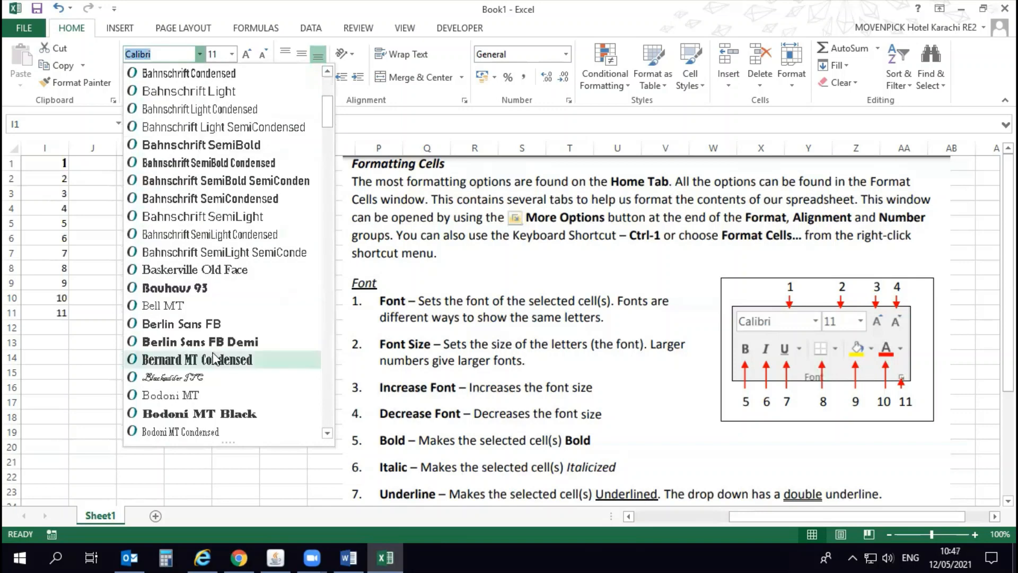
pyautogui.click(222, 360)
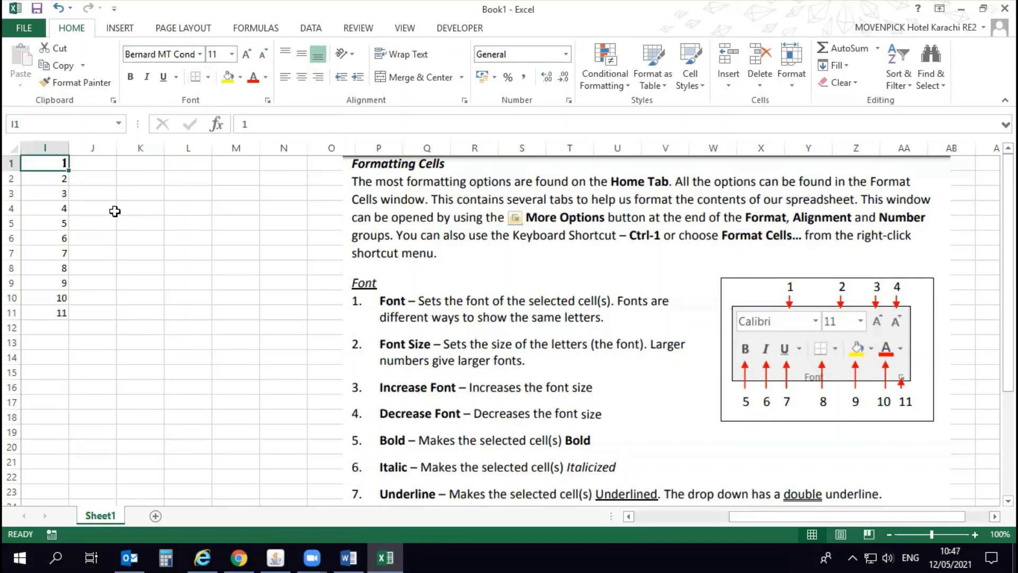
# Step: Set the font size of the number in cell I2 to 28
pyautogui.click(60, 179)
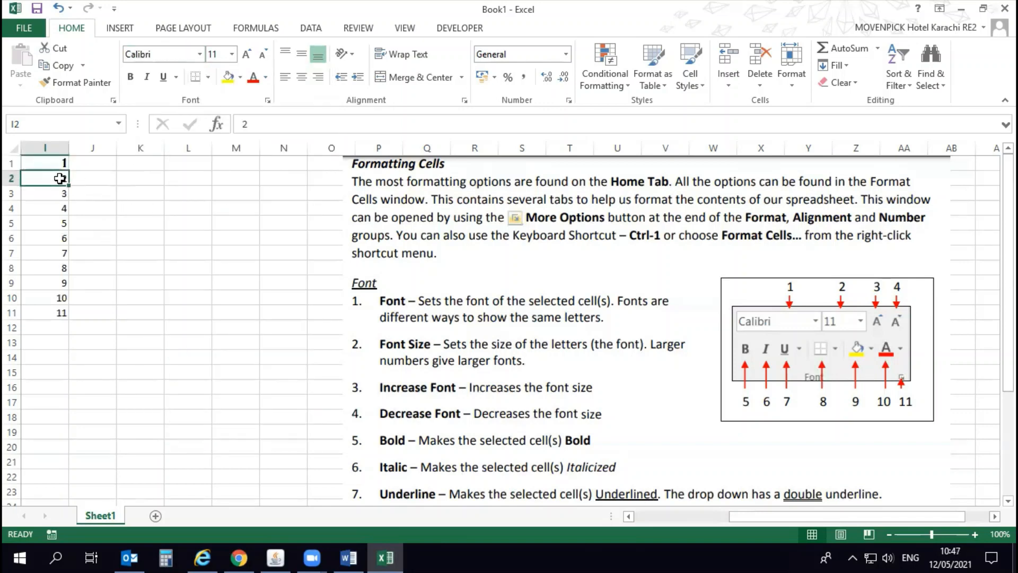
pyautogui.click(231, 54)
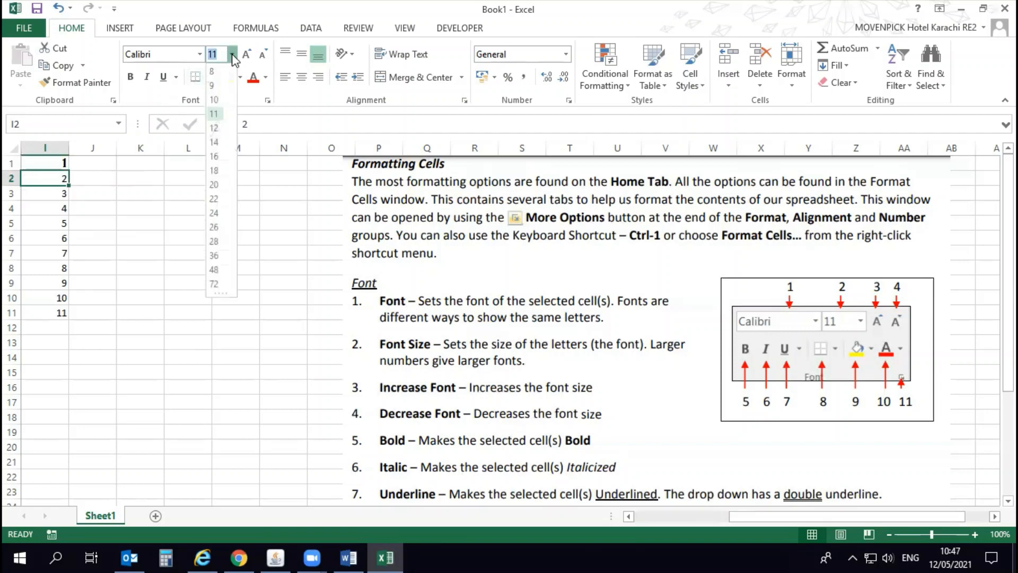
pyautogui.click(213, 241)
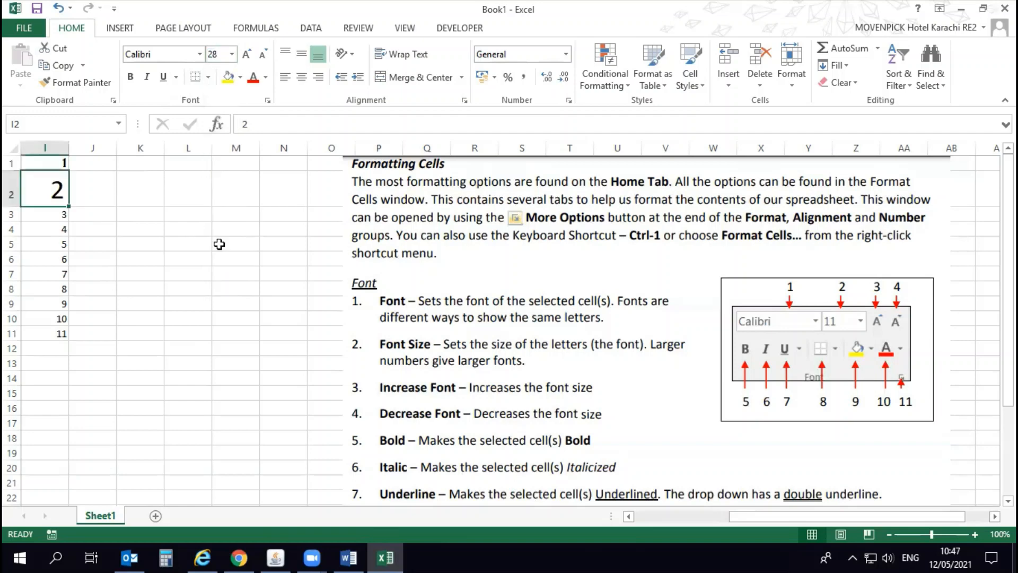
# Step: Increase the font size of the number in cell I3 step by step to 72
pyautogui.click(41, 212)
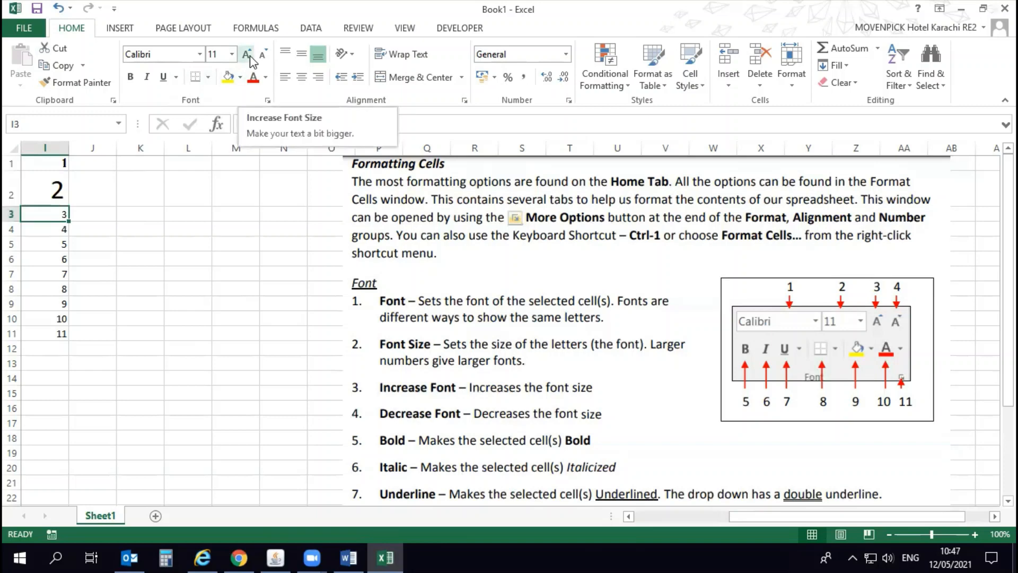
pyautogui.click(247, 54)
pyautogui.click(247, 54)
pyautogui.click(247, 54)
pyautogui.click(247, 54)
pyautogui.click(247, 54)
pyautogui.click(247, 54)
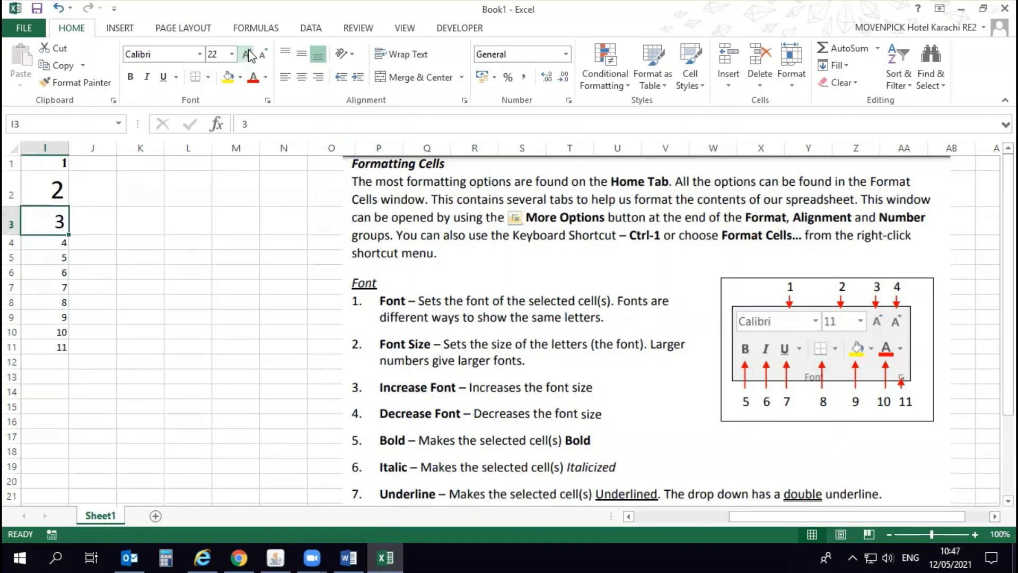
pyautogui.hotkey('ctrl', ']')
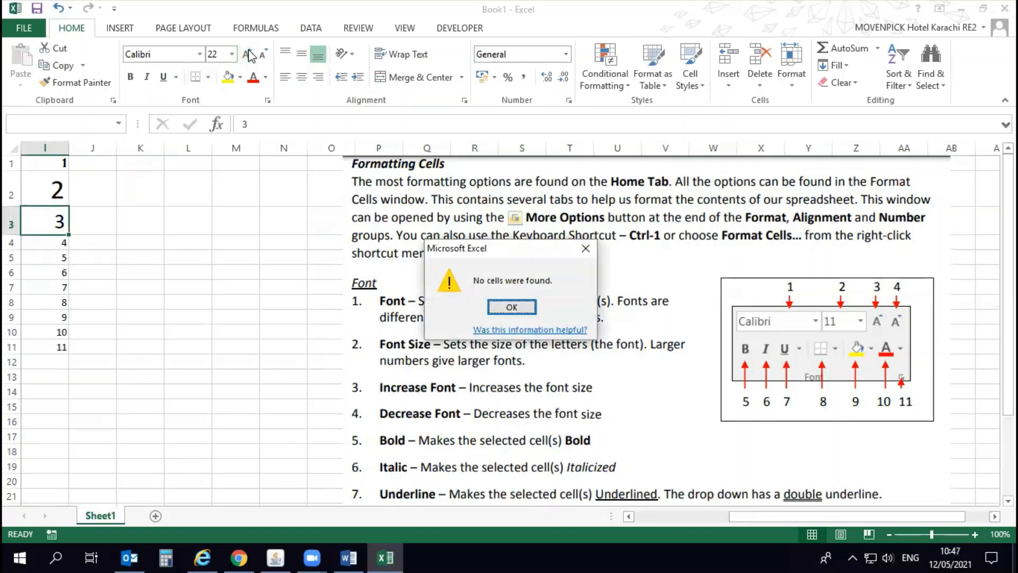
pyautogui.press('Return')
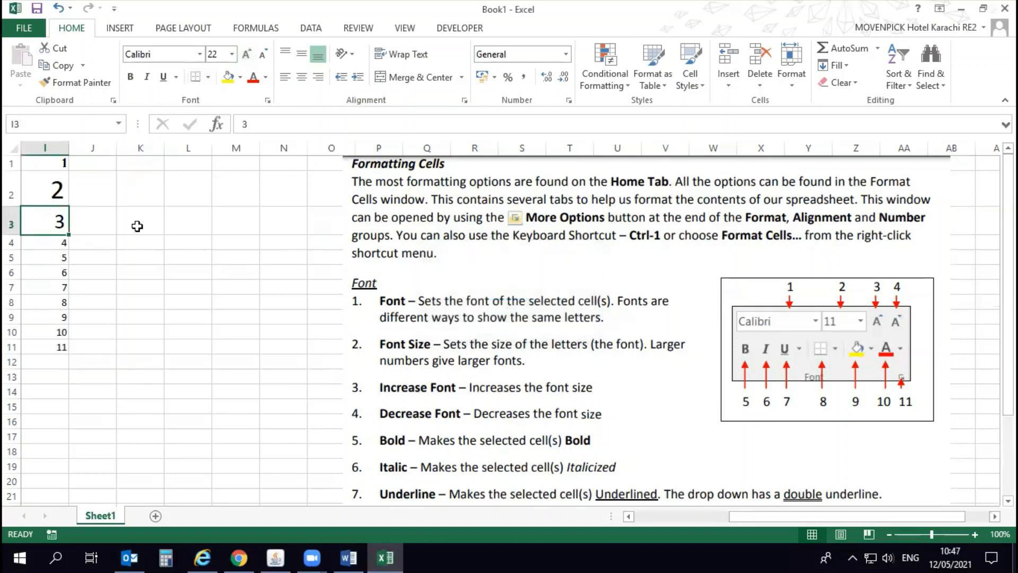
pyautogui.click(247, 55)
pyautogui.click(246, 56)
pyautogui.click(246, 55)
pyautogui.click(246, 55)
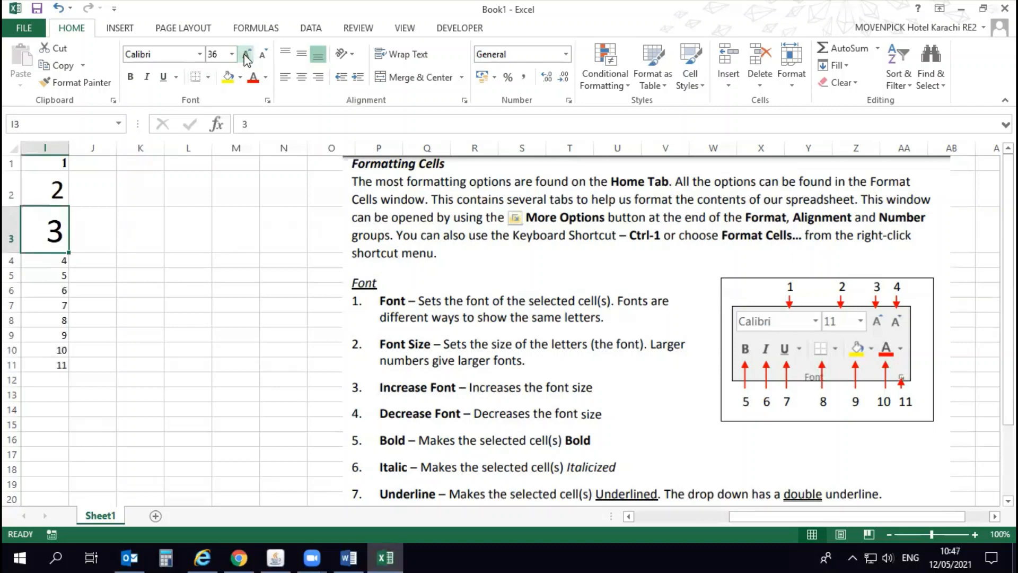
pyautogui.click(246, 55)
pyautogui.click(246, 55)
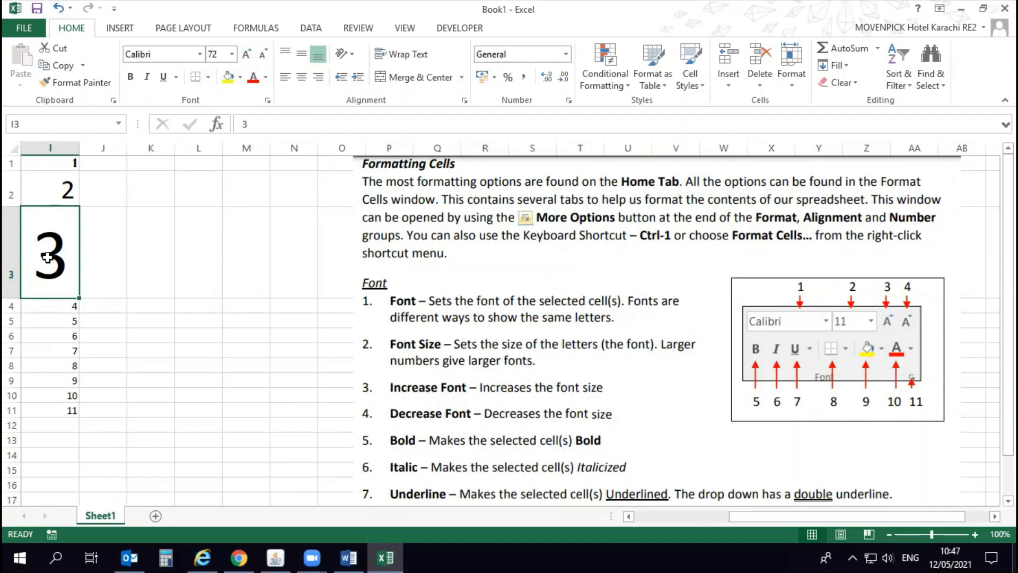
# Step: Decrease the font size of the number in cell I4 by three steps
pyautogui.click(58, 306)
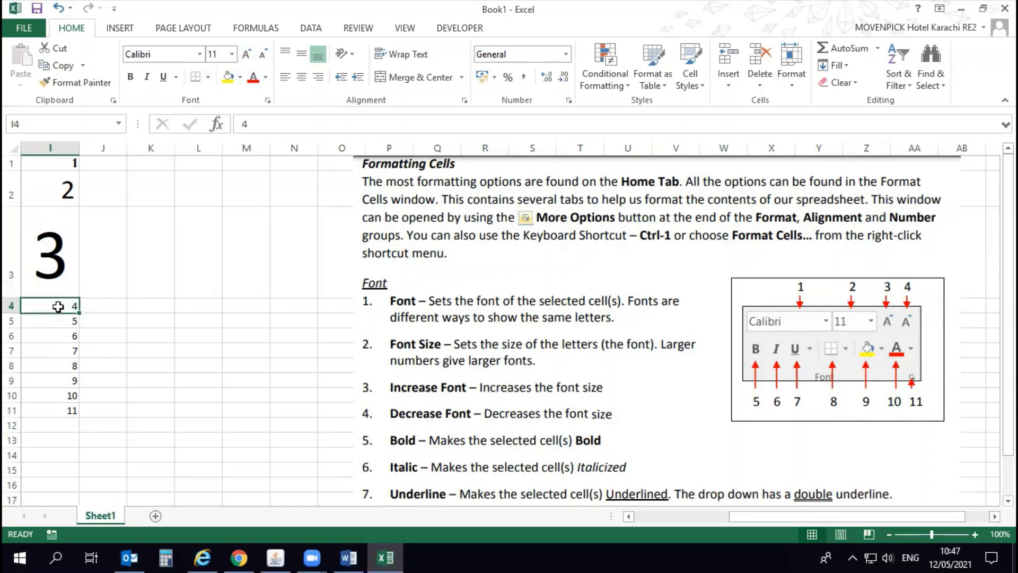
pyautogui.click(261, 56)
pyautogui.click(262, 55)
pyautogui.click(262, 55)
# Step: Decrease the font size of the number in cell I3 step by step to 24
pyautogui.click(52, 265)
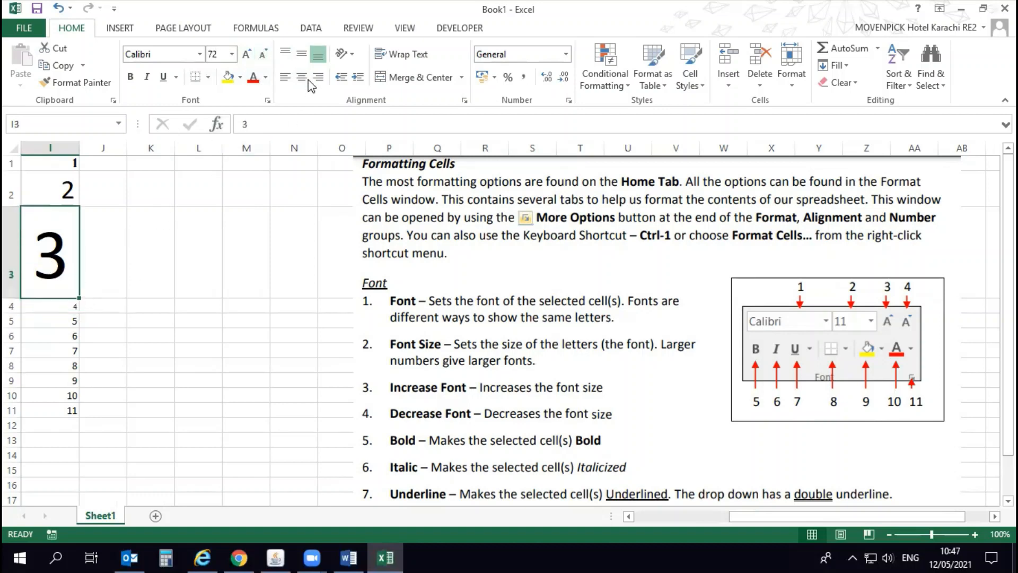
pyautogui.click(262, 55)
pyautogui.click(261, 55)
pyautogui.click(262, 55)
pyautogui.click(262, 55)
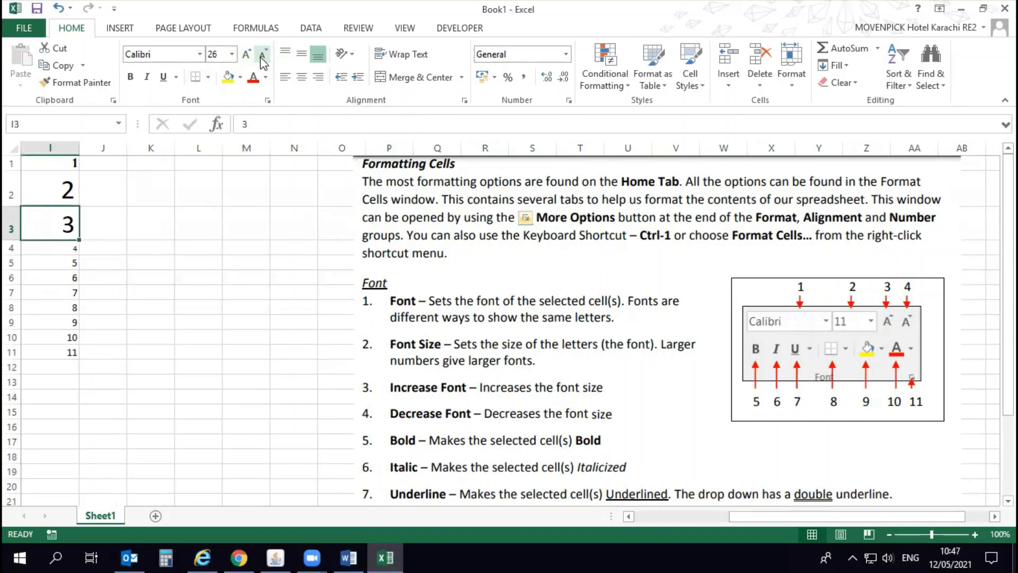
pyautogui.click(262, 56)
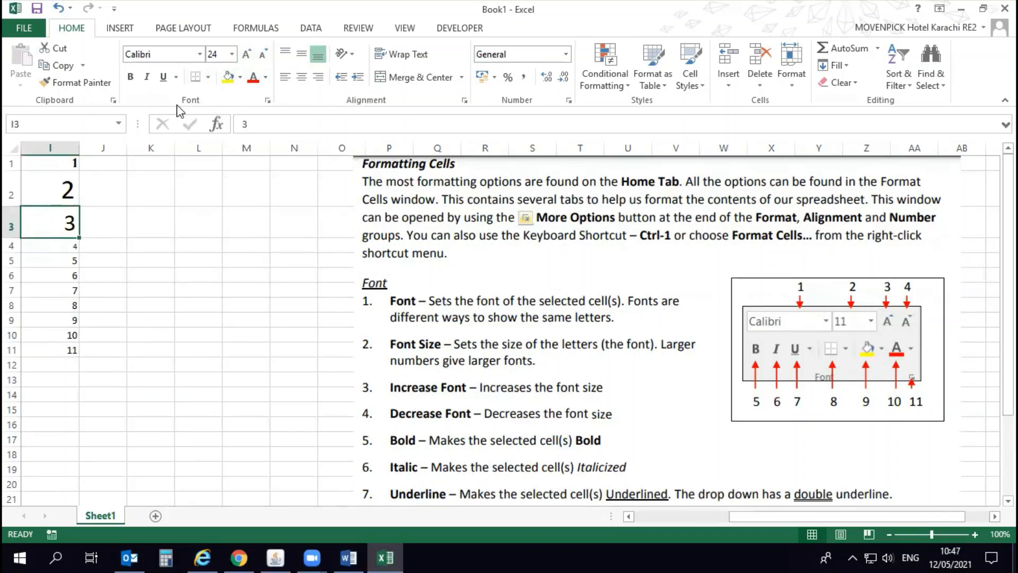
# Step: Make the number in cell I5 bold
pyautogui.click(70, 260)
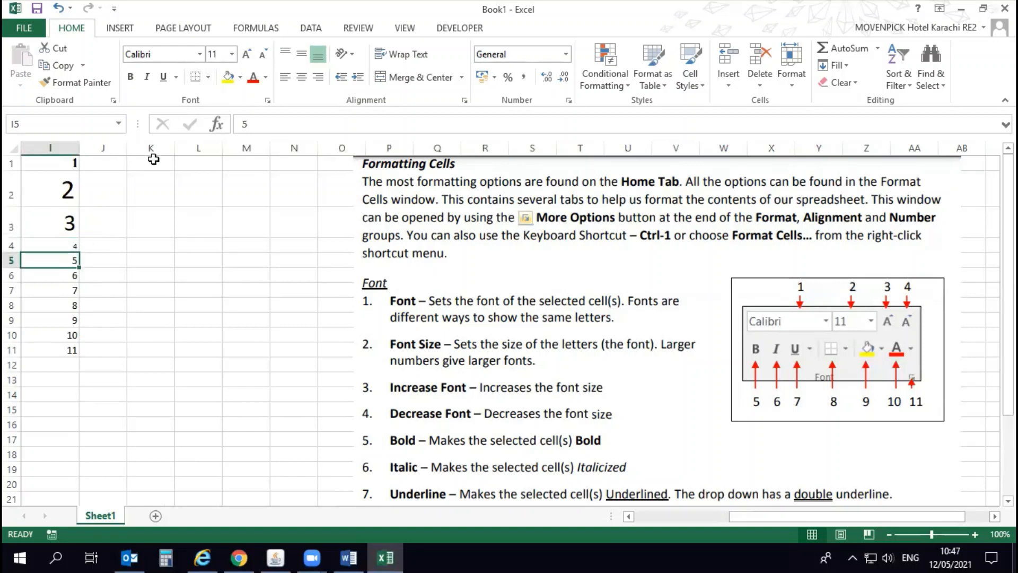
pyautogui.click(131, 79)
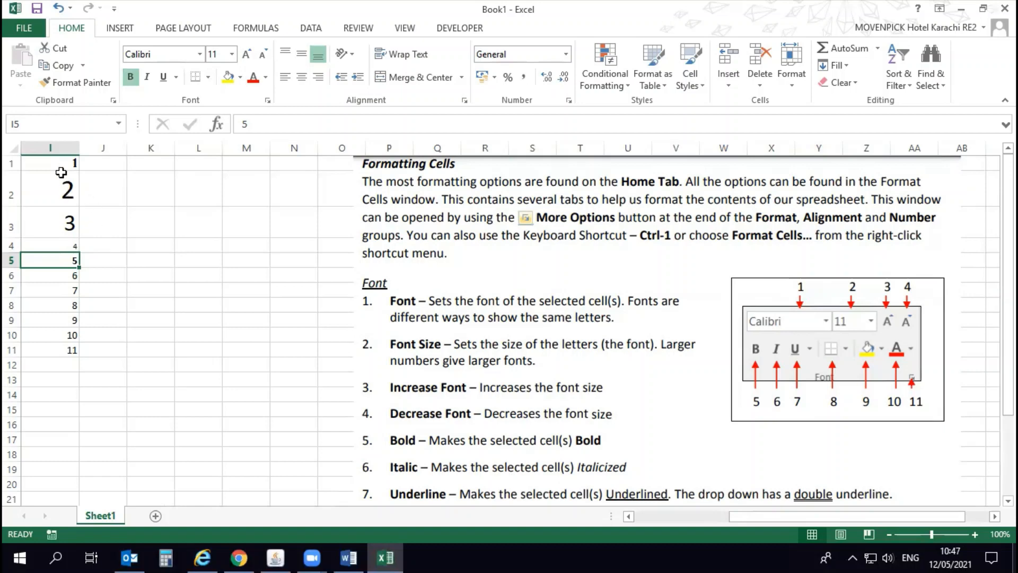
# Step: Increase the font size of all the numbers in I1:I11 step by step to 24
pyautogui.moveTo(61, 165); pyautogui.dragTo(75, 349)
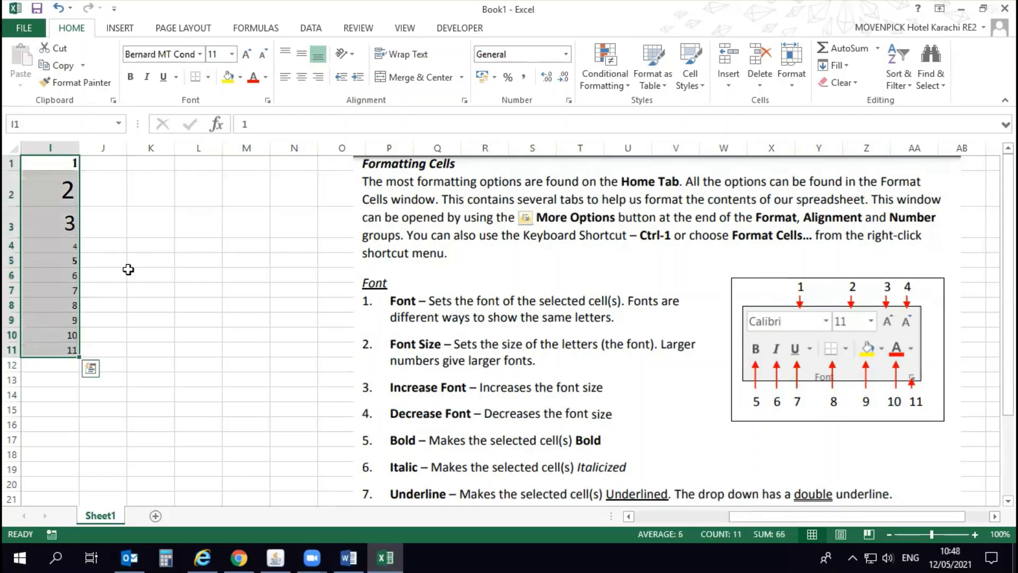
pyautogui.click(244, 55)
pyautogui.click(244, 55)
pyautogui.click(245, 55)
pyautogui.click(245, 56)
pyautogui.click(245, 55)
pyautogui.click(244, 55)
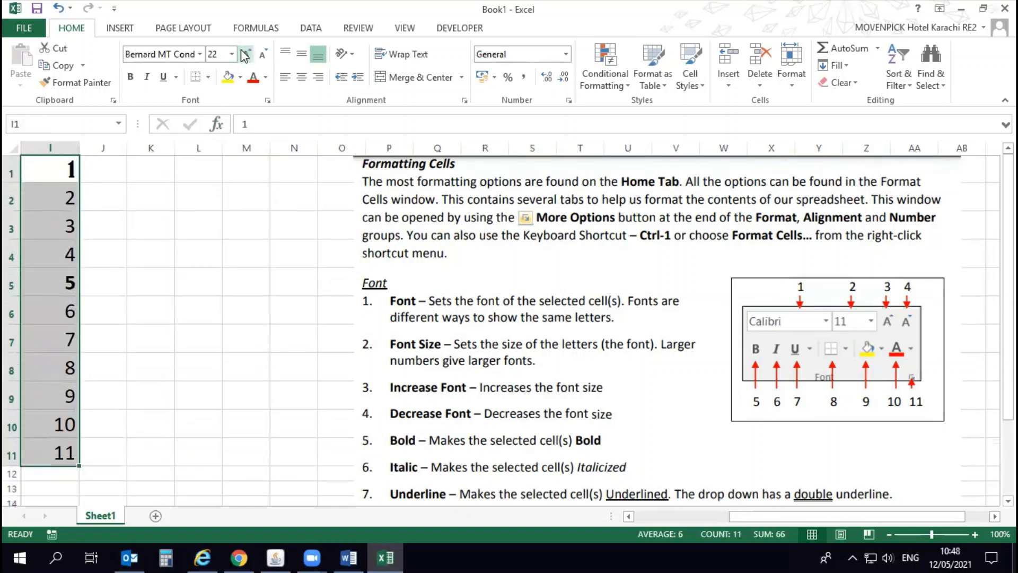
pyautogui.click(245, 56)
pyautogui.click(109, 257)
# Step: Remove the bold formatting from cell I5 and apply it again
pyautogui.click(58, 296)
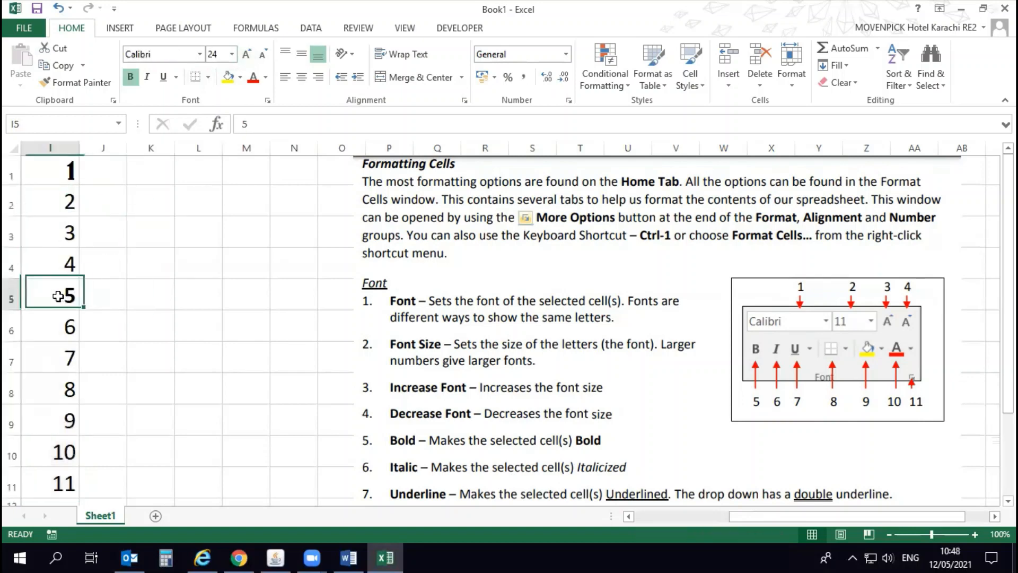
pyautogui.click(130, 76)
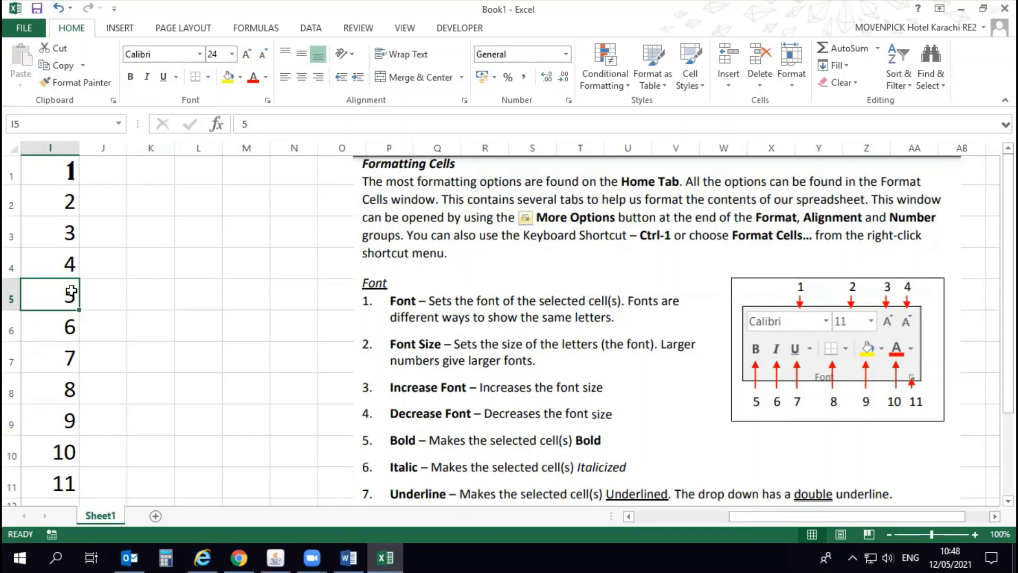
pyautogui.hotkey('ctrl', 'b')
# Step: Italicize the number in cell I6, toggling the italic formatting off and on again
pyautogui.click(59, 318)
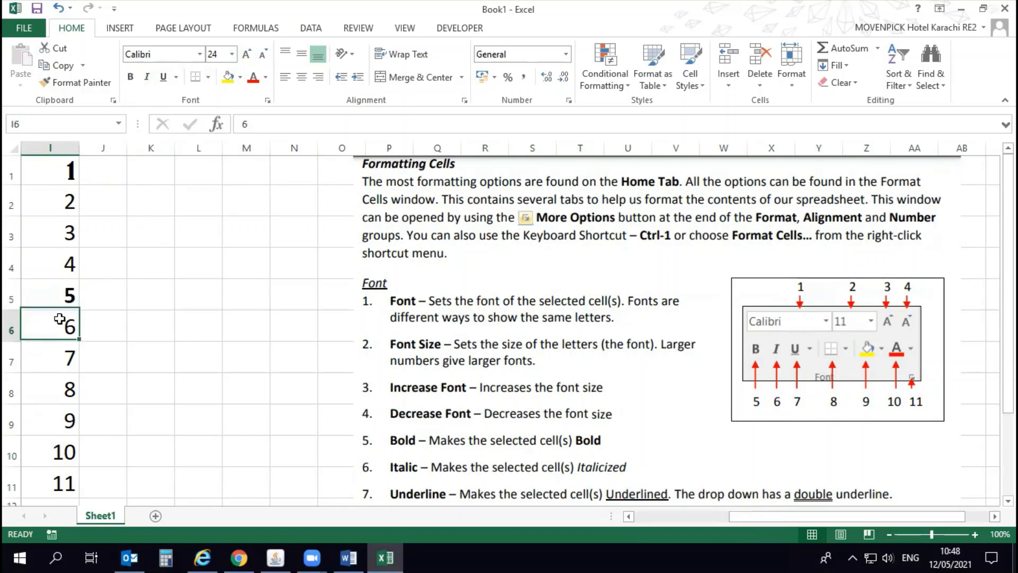
pyautogui.click(148, 81)
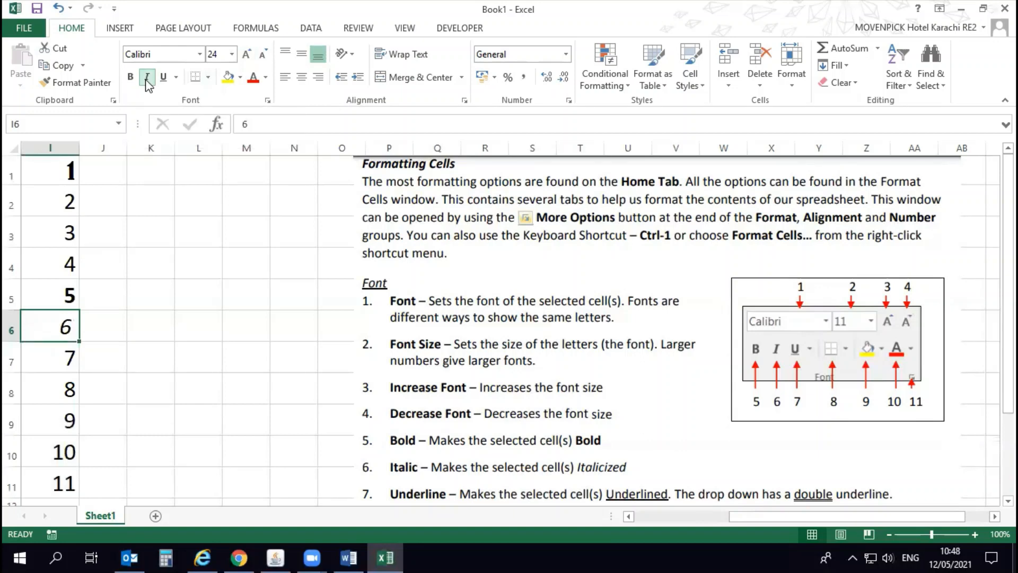
pyautogui.click(147, 81)
pyautogui.click(147, 81)
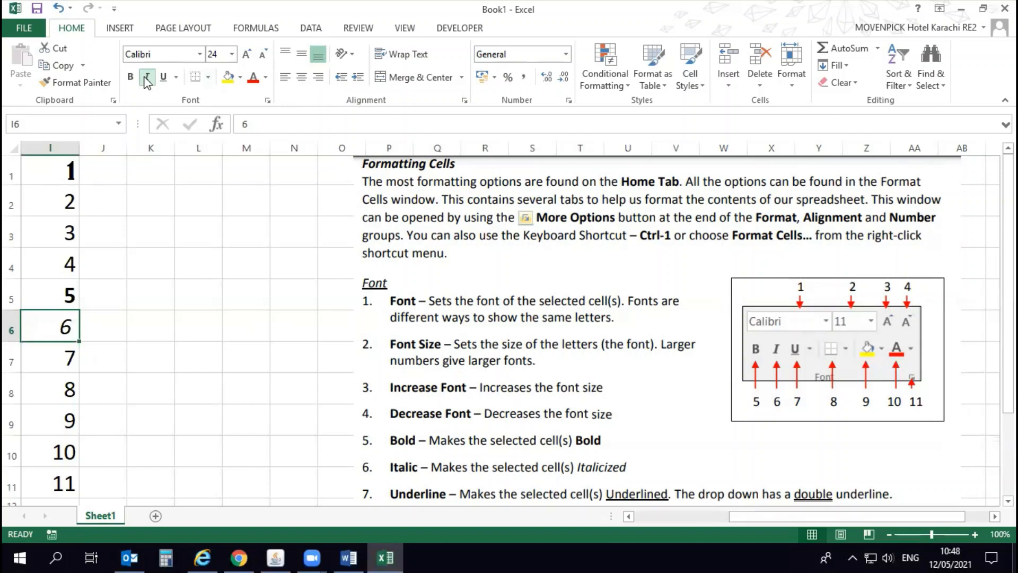
# Step: Apply a single underline to the number in cell I7
pyautogui.click(61, 359)
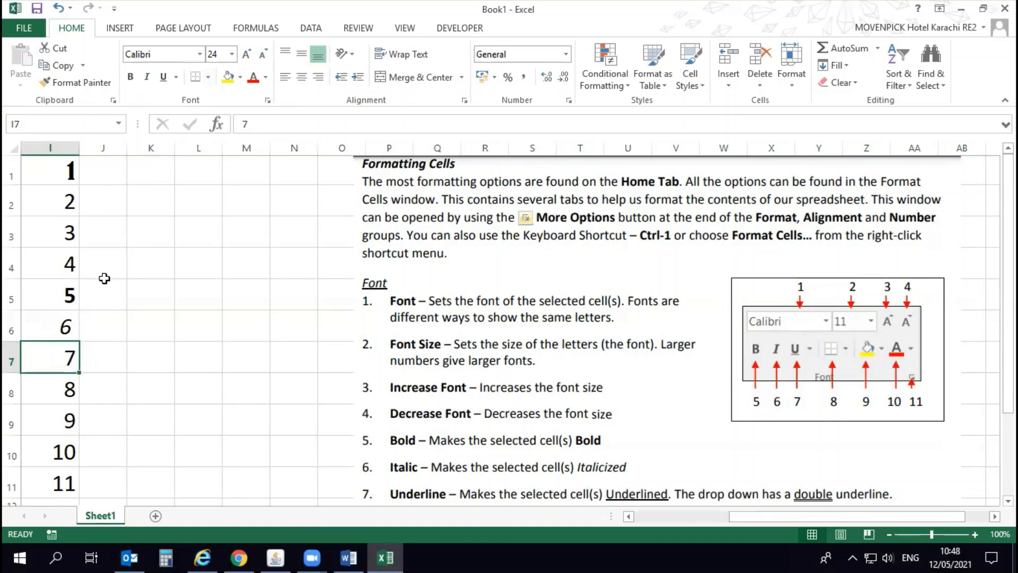
pyautogui.click(161, 81)
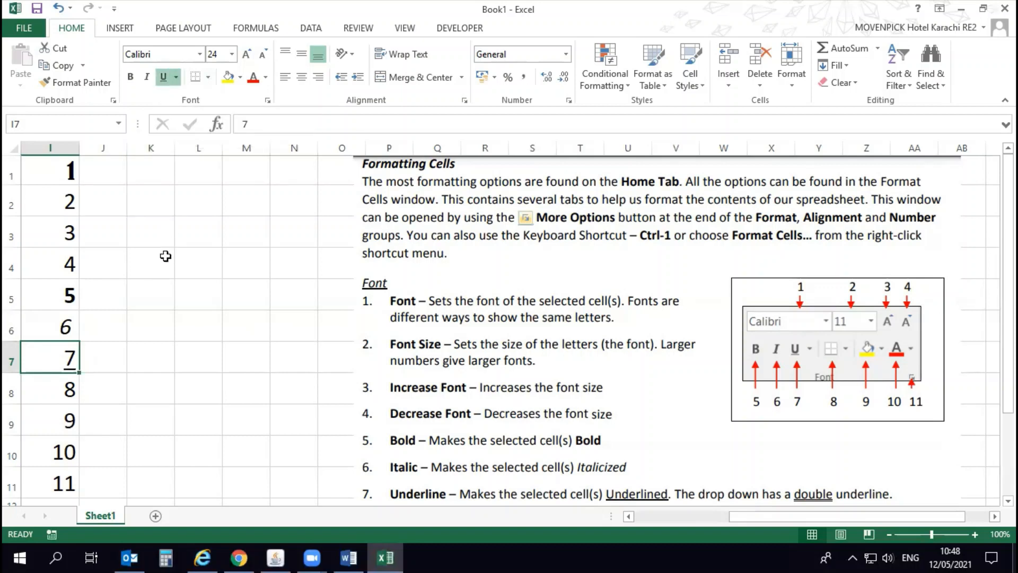
# Step: Remove the underline from cell I7 and put a Thick Box Border around cell I8
pyautogui.hotkey('ctrl', 'u')
pyautogui.click(37, 394)
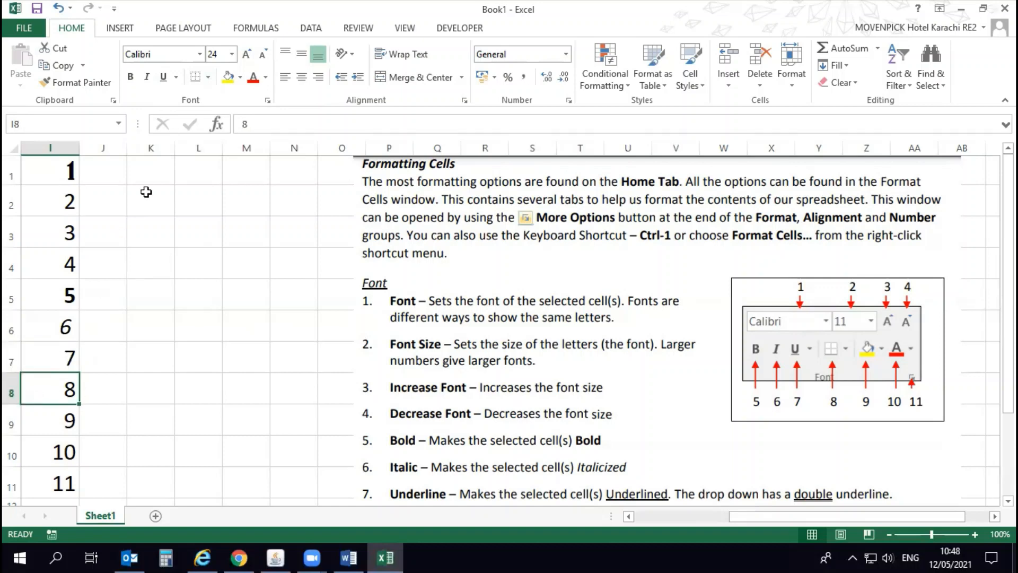
pyautogui.click(210, 78)
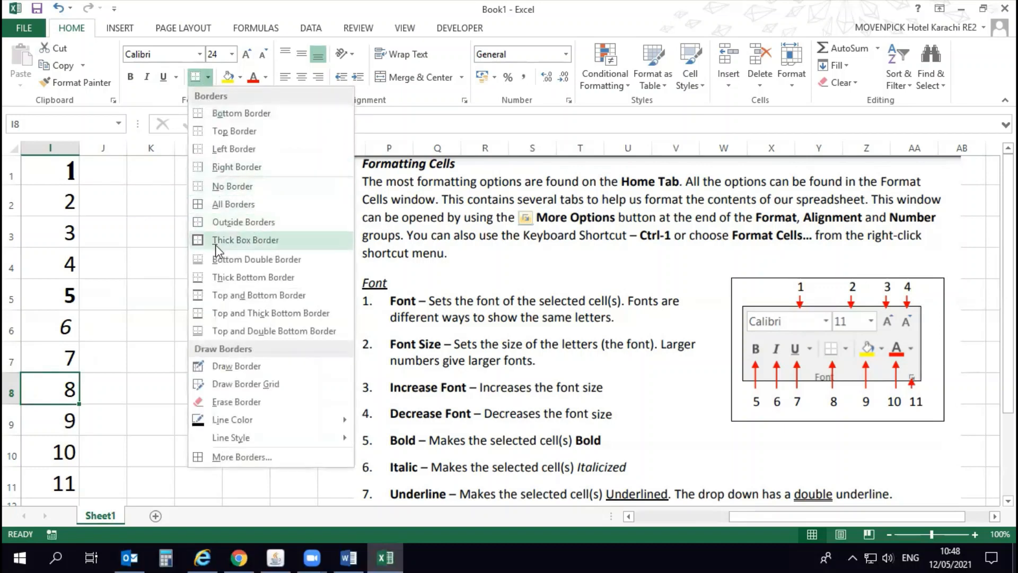
pyautogui.click(272, 242)
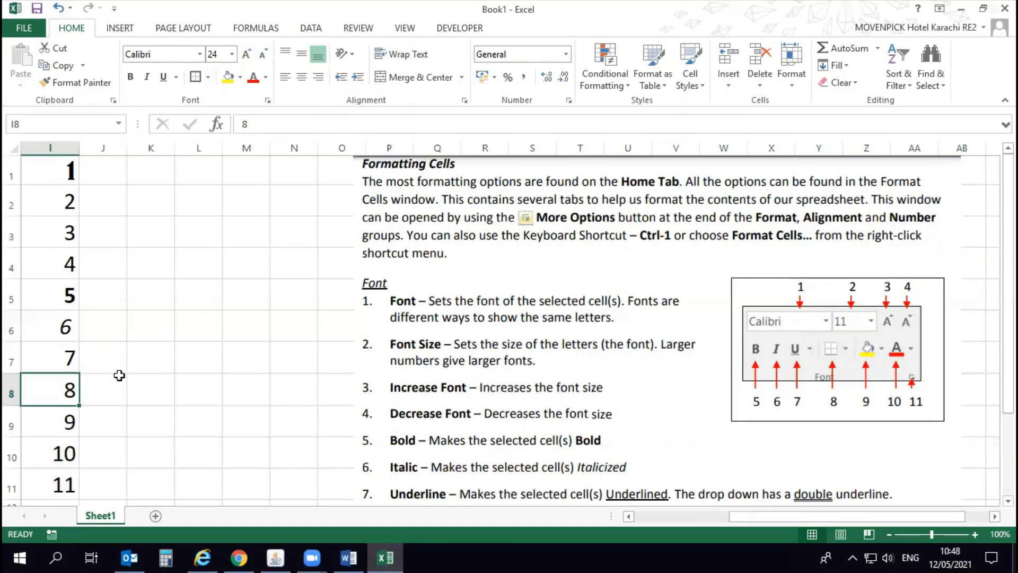
pyautogui.click(118, 377)
pyautogui.click(43, 402)
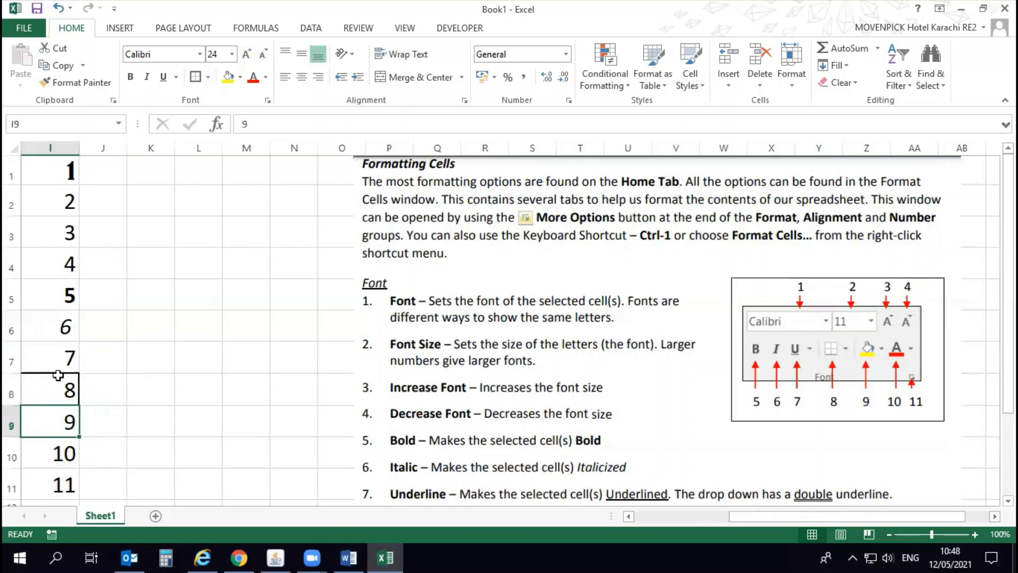
# Step: Apply All Borders to cell I8 and clear them again with No Border
pyautogui.click(208, 77)
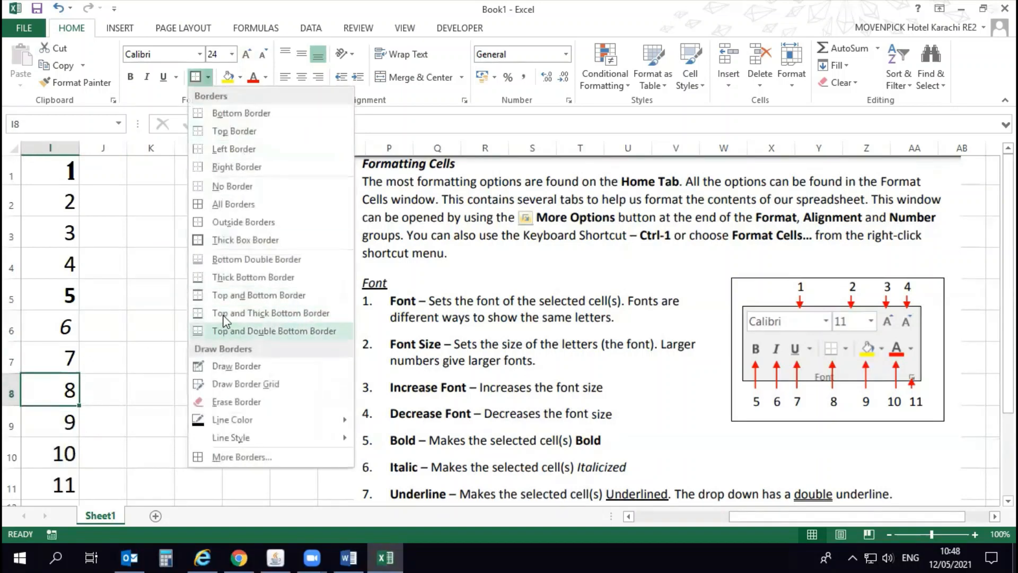
pyautogui.click(233, 204)
pyautogui.click(159, 384)
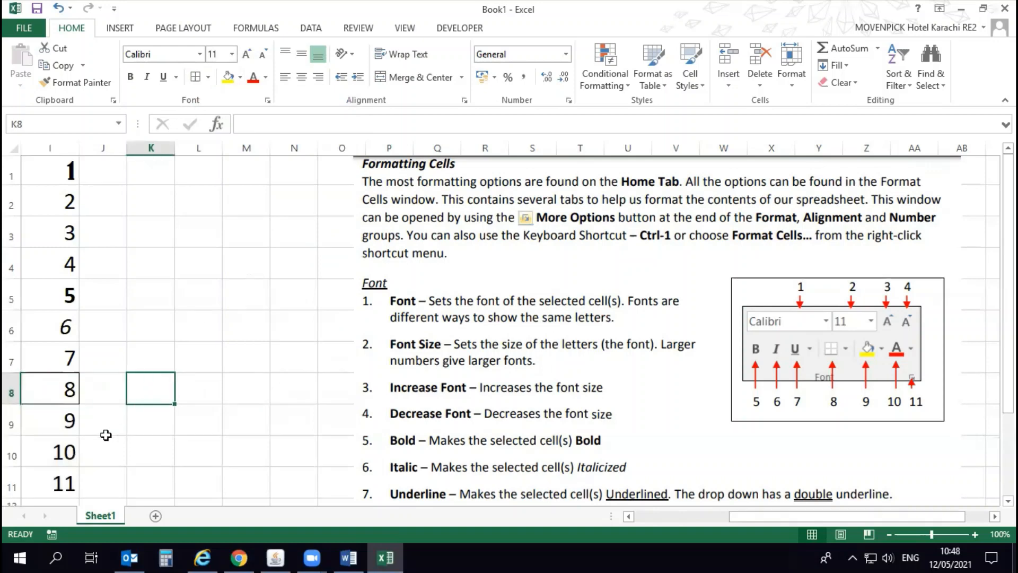
pyautogui.click(50, 390)
pyautogui.click(208, 77)
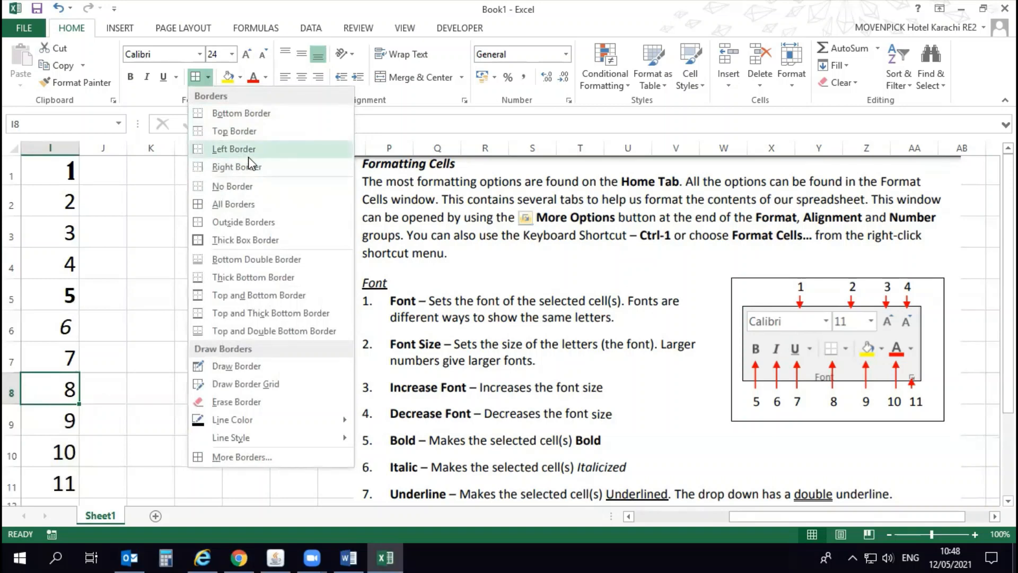
pyautogui.click(232, 186)
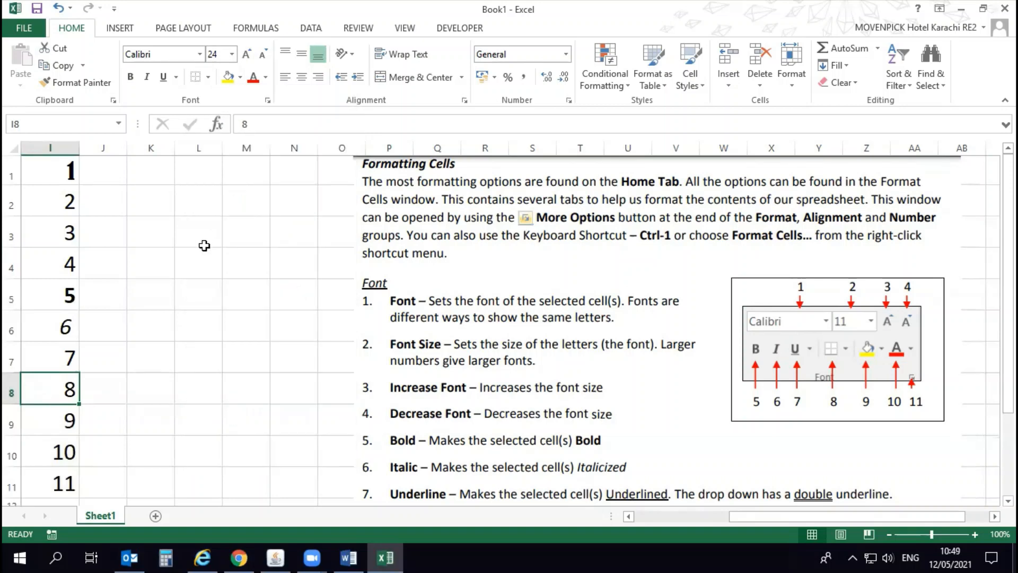
pyautogui.click(146, 361)
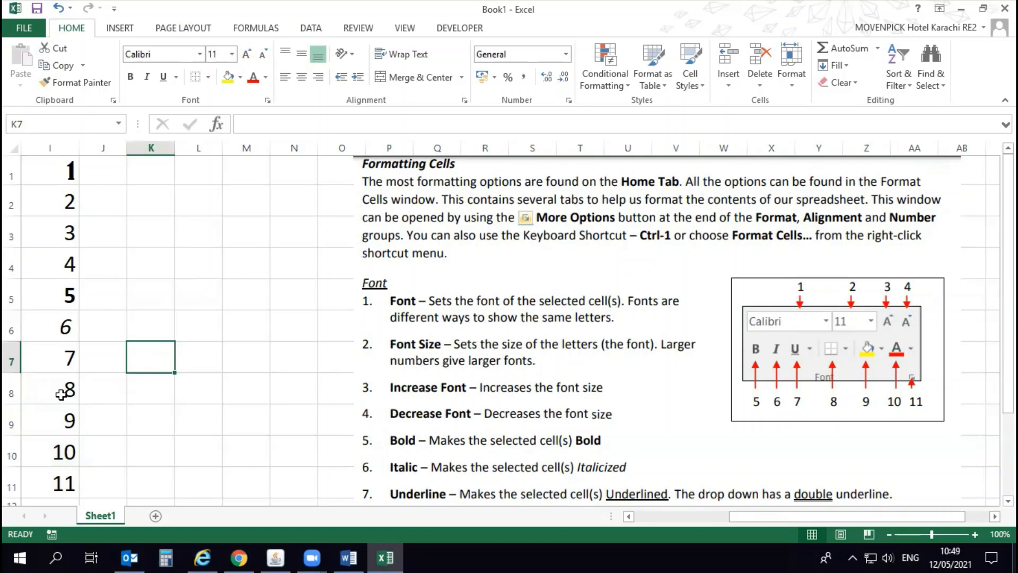
# Step: Apply a Top Border to cell I8
pyautogui.click(61, 394)
pyautogui.click(208, 77)
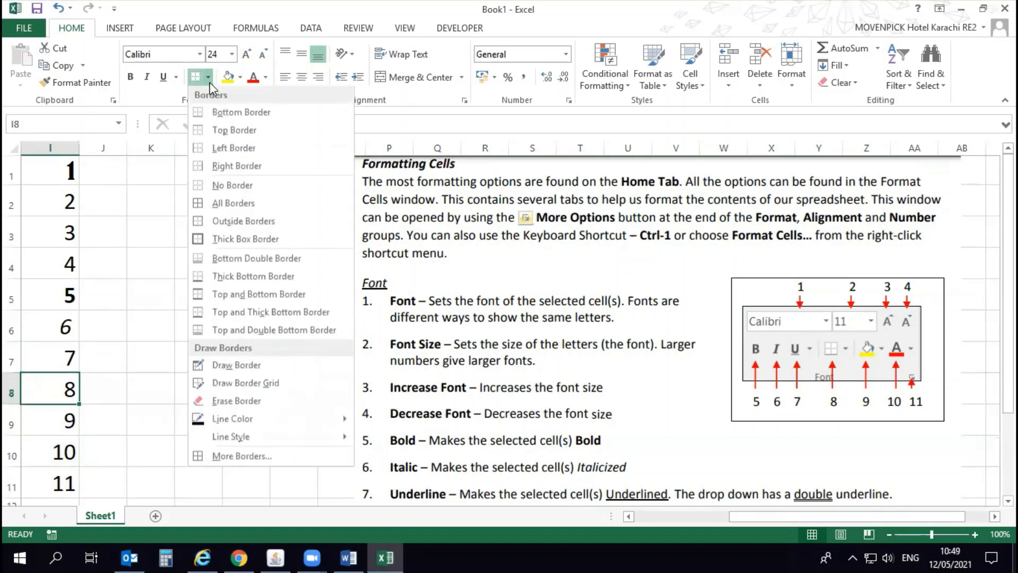
pyautogui.click(234, 132)
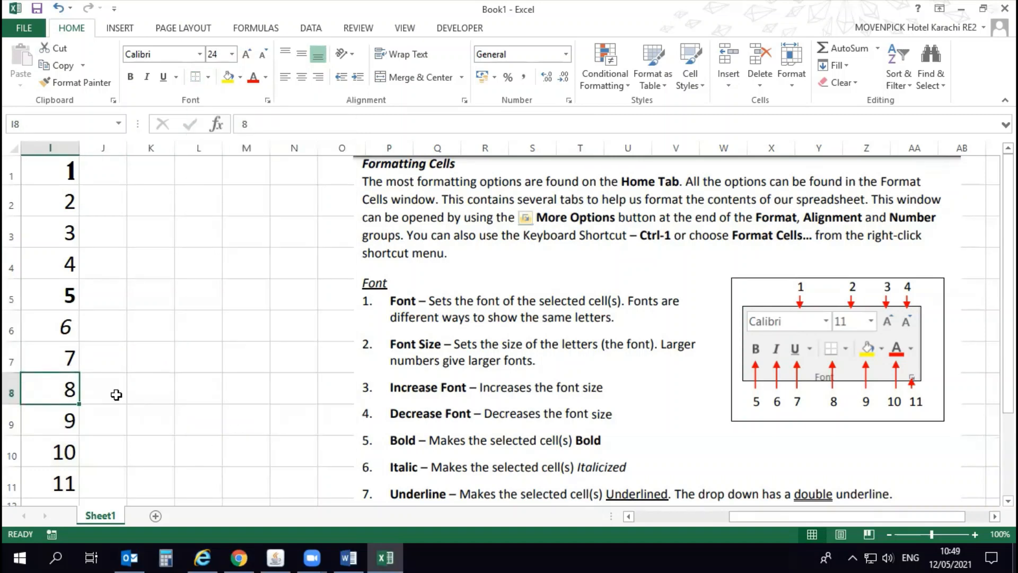
pyautogui.click(127, 414)
# Step: Put a Thick Box Border around cell I8 and apply the Top and Bottom Border over it
pyautogui.click(63, 389)
pyautogui.click(208, 77)
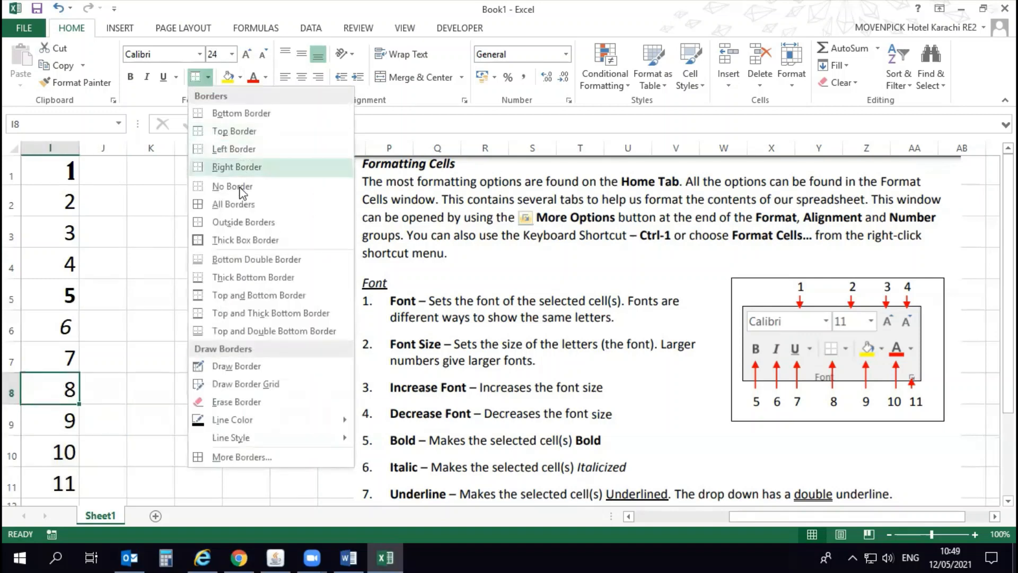
pyautogui.click(239, 240)
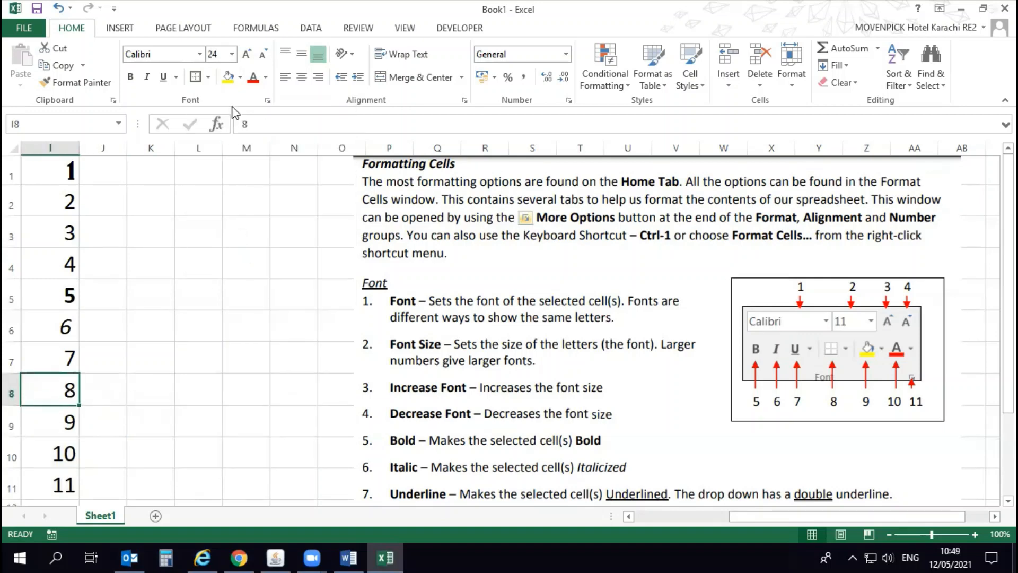
pyautogui.click(208, 78)
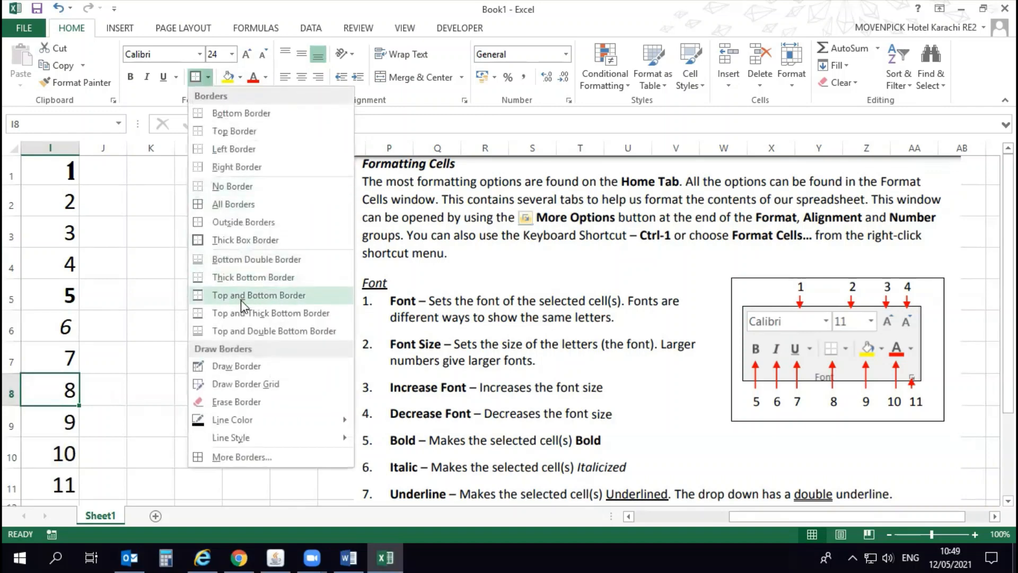
pyautogui.click(271, 303)
pyautogui.click(170, 358)
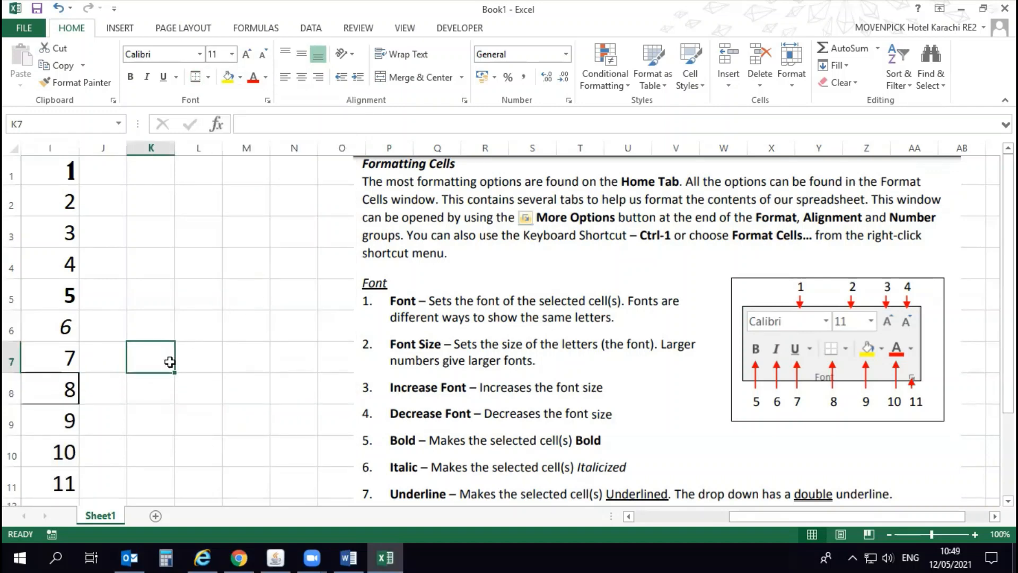
pyautogui.click(112, 395)
# Step: Clear every border from cell I8 with No Border
pyautogui.click(68, 395)
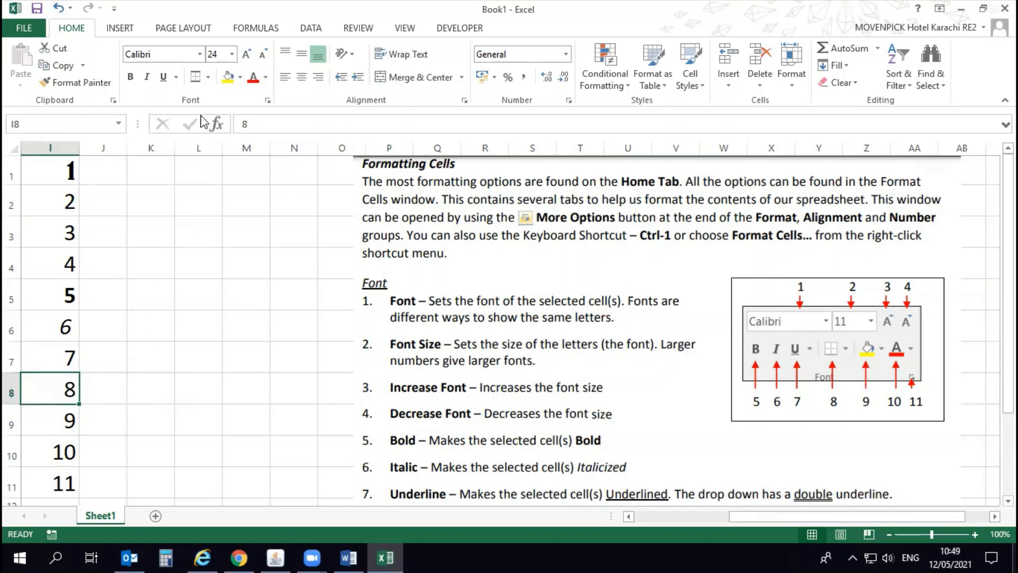
pyautogui.click(208, 78)
pyautogui.click(227, 185)
pyautogui.click(137, 360)
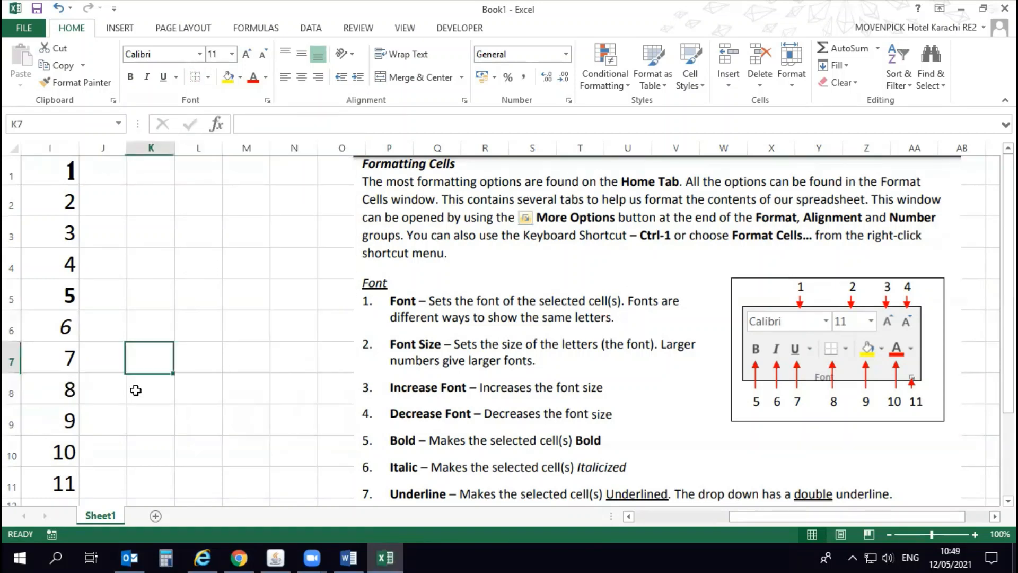
# Step: Fill cell I9 with the light green standard color
pyautogui.click(55, 423)
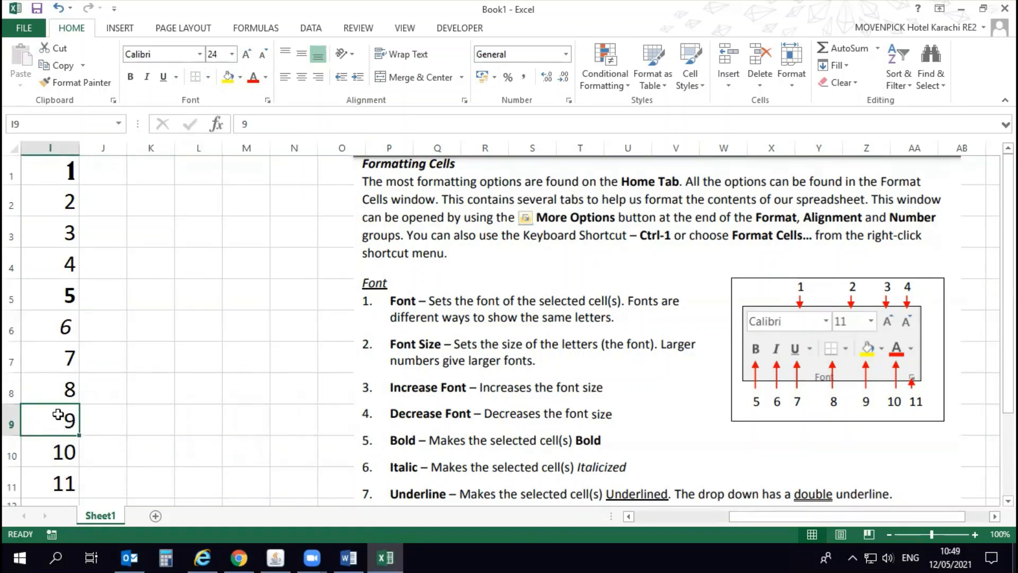
pyautogui.click(240, 77)
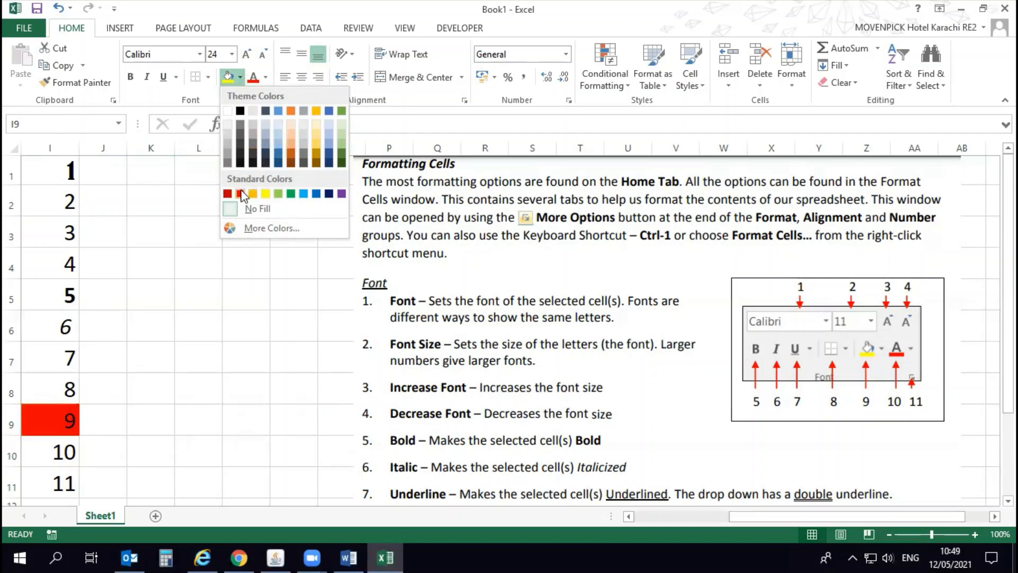
pyautogui.click(276, 196)
# Step: Change the font color of the number in cell I10 to the standard green
pyautogui.click(53, 456)
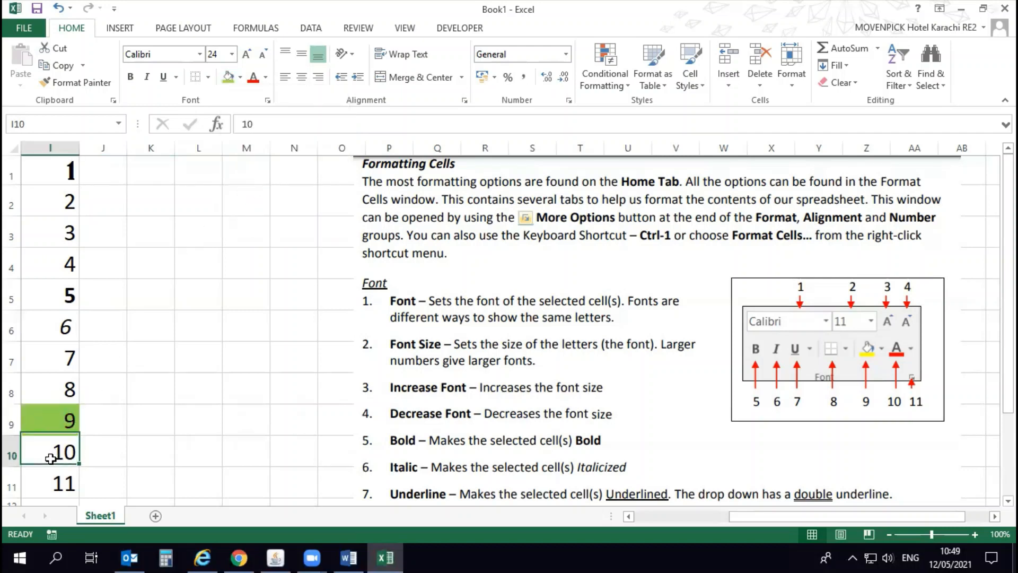
pyautogui.click(266, 78)
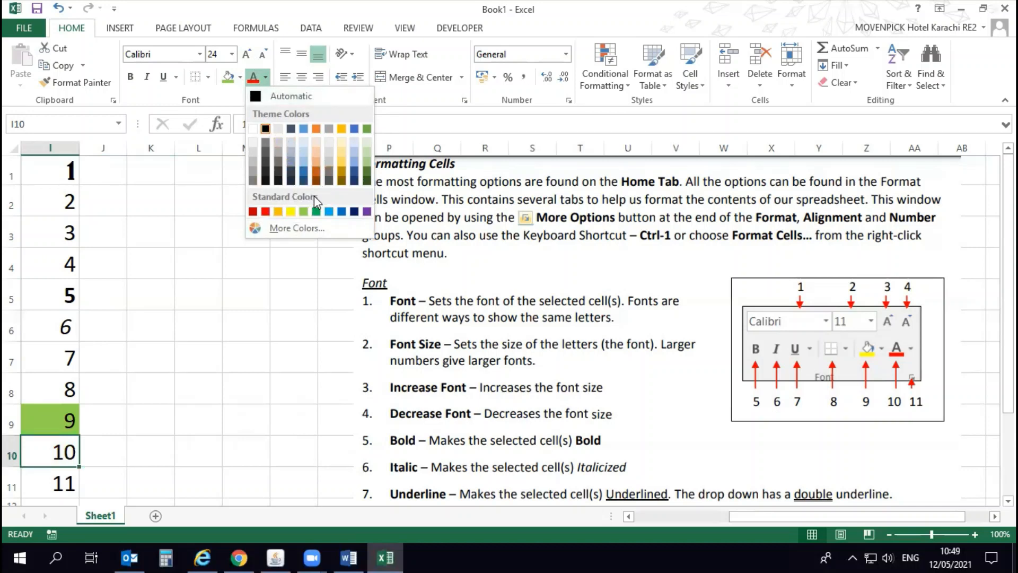
pyautogui.click(316, 211)
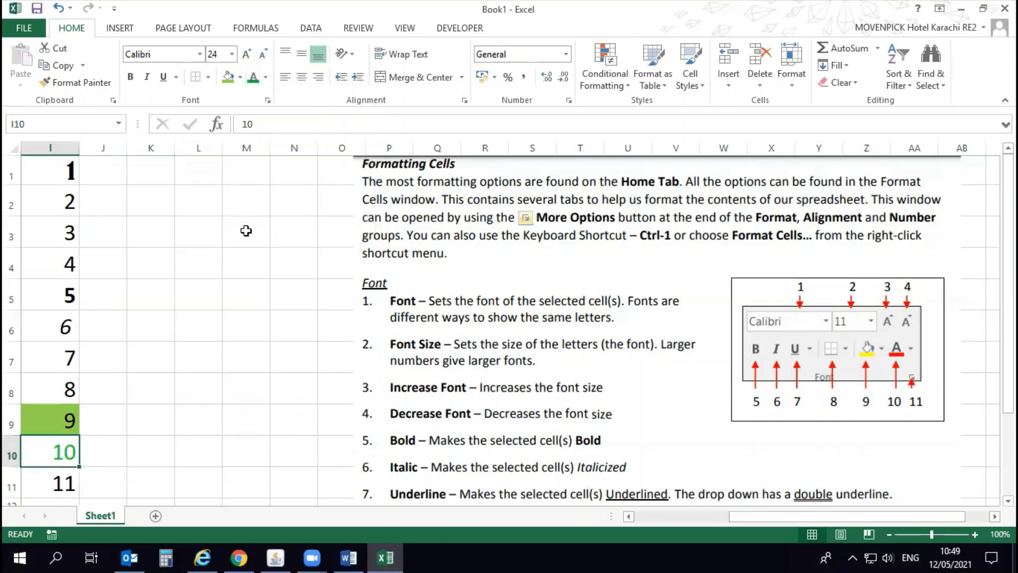
# Step: In the Format Cells font settings for cell I11, try a Double underline, choose Single Accounting instead, and set the color to red
pyautogui.click(64, 481)
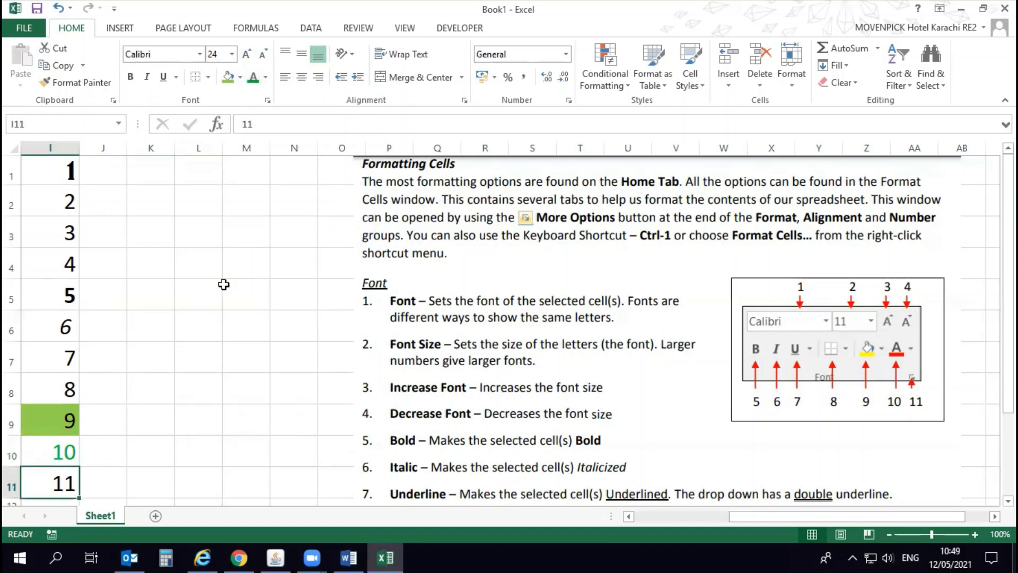
pyautogui.click(268, 101)
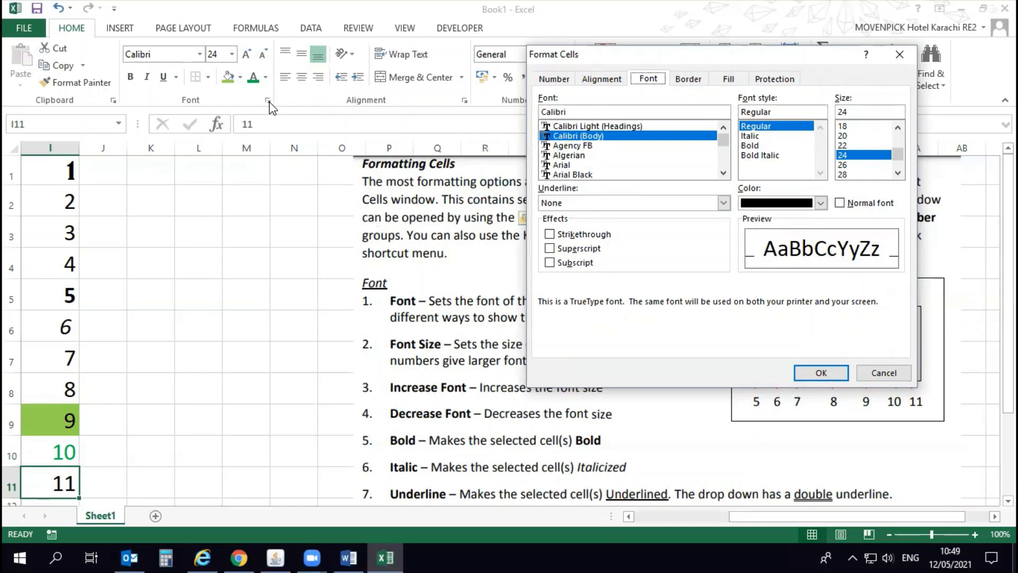
pyautogui.click(600, 81)
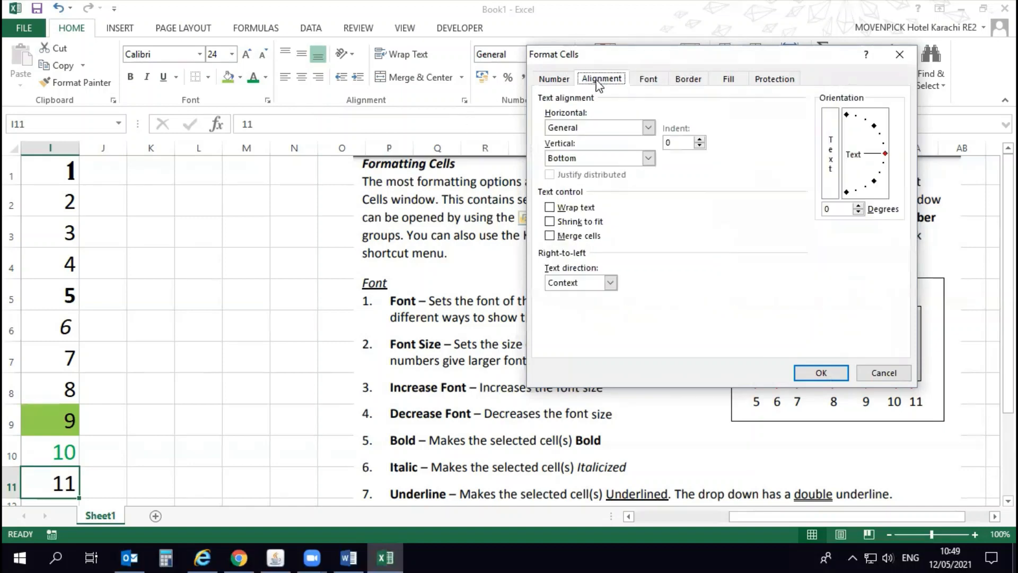
pyautogui.click(655, 80)
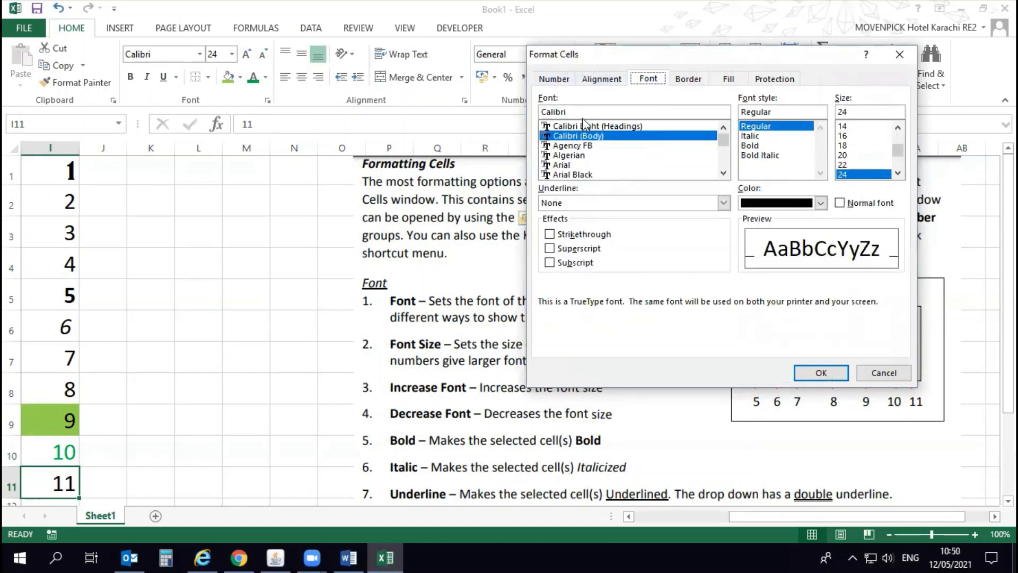
pyautogui.click(723, 203)
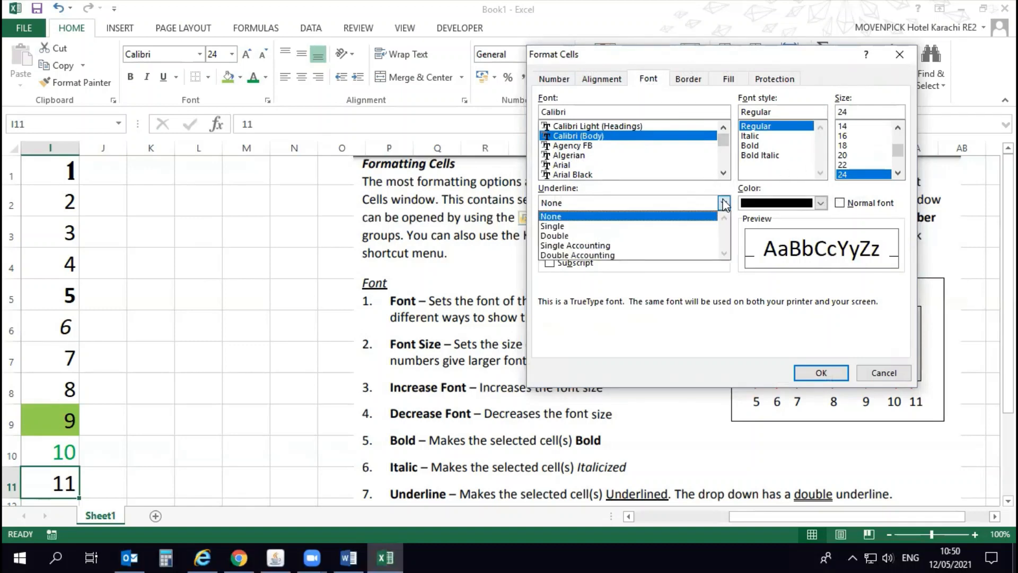
pyautogui.click(680, 237)
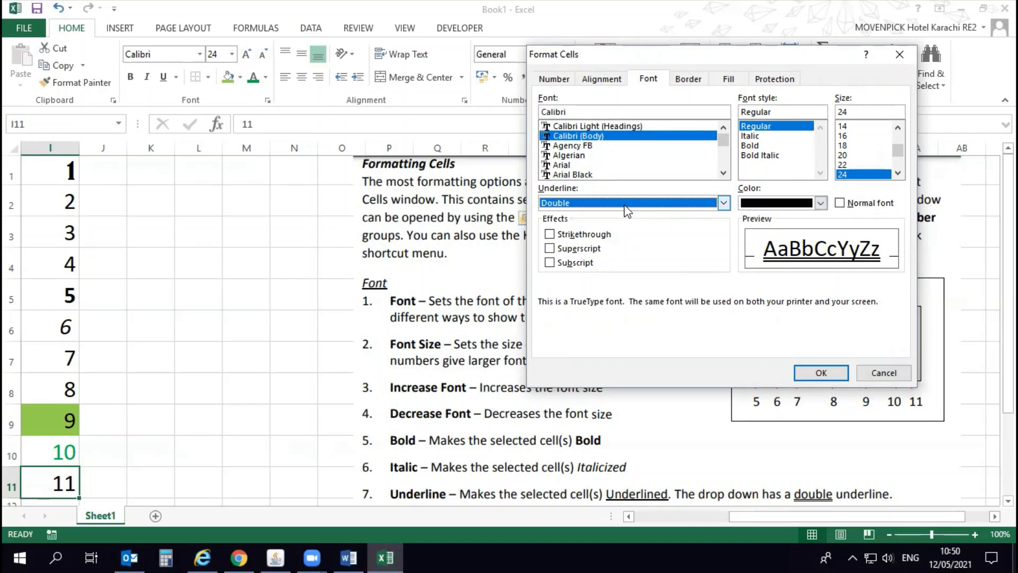
pyautogui.click(724, 203)
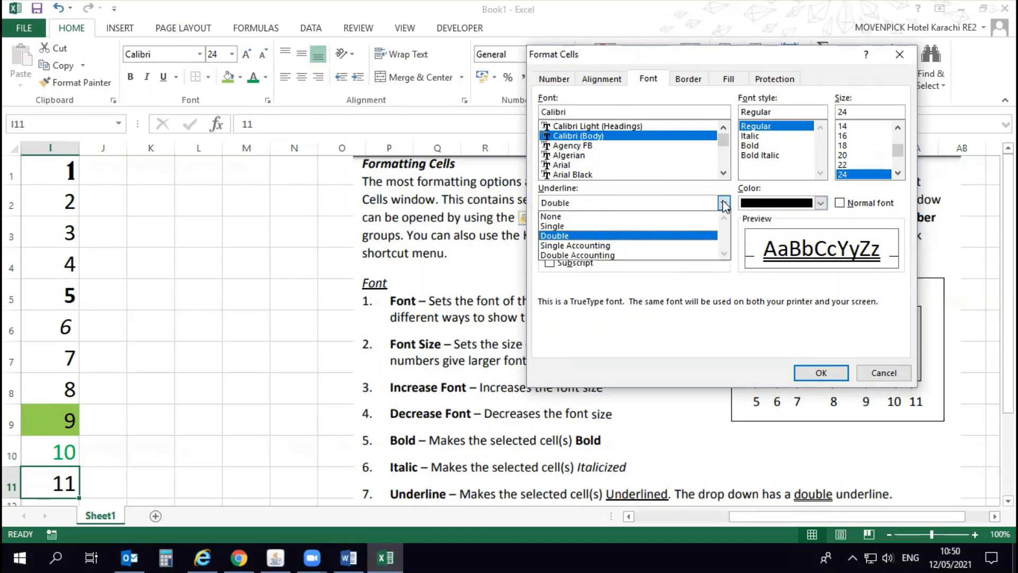
pyautogui.click(686, 245)
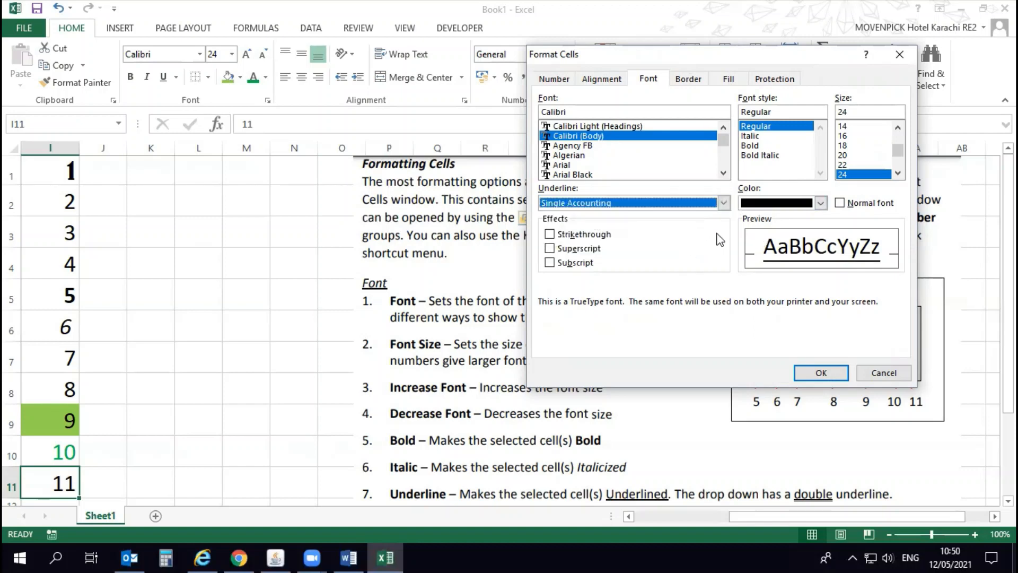
pyautogui.click(773, 204)
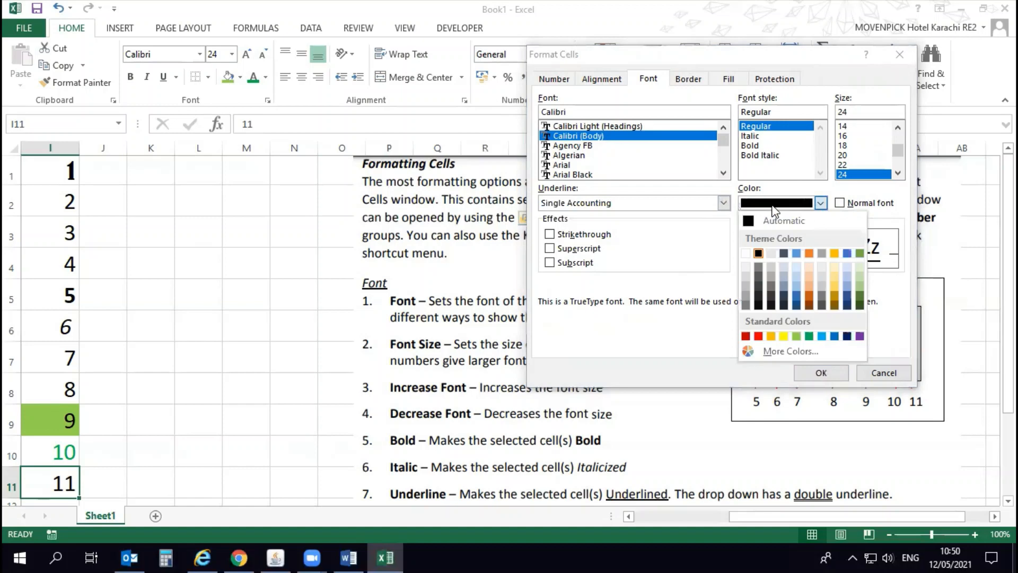
pyautogui.click(758, 335)
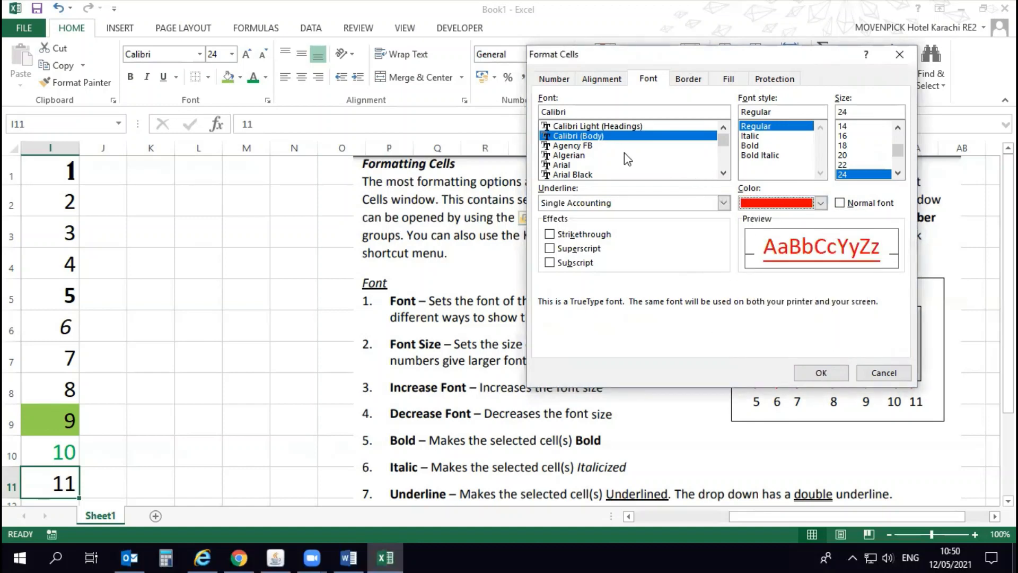
# Step: Choose the Bahnschrift SemiCondensed font with the Bold SemiCondensed style for cell I11
pyautogui.scroll(-5, 725, 158)
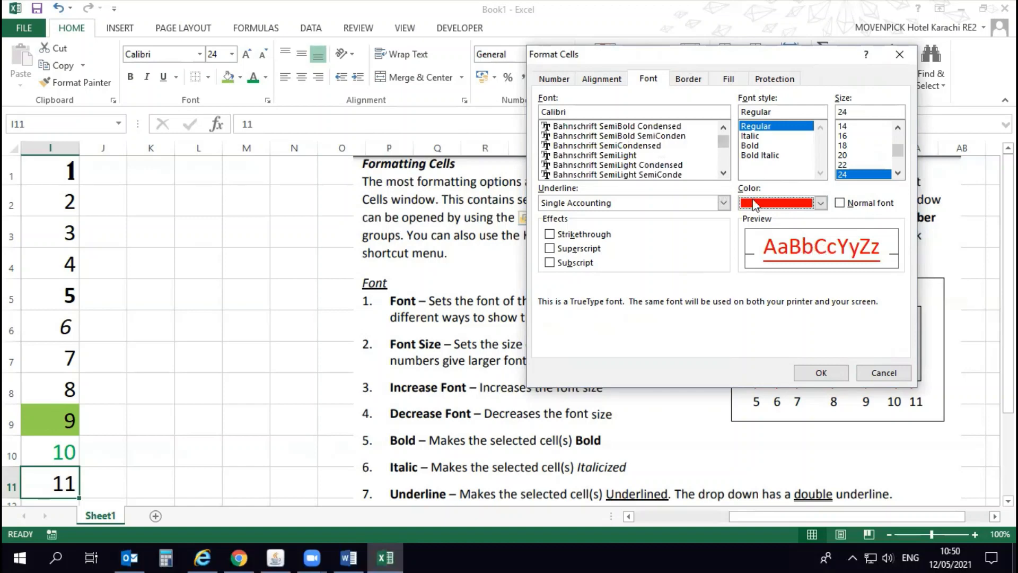
pyautogui.click(649, 145)
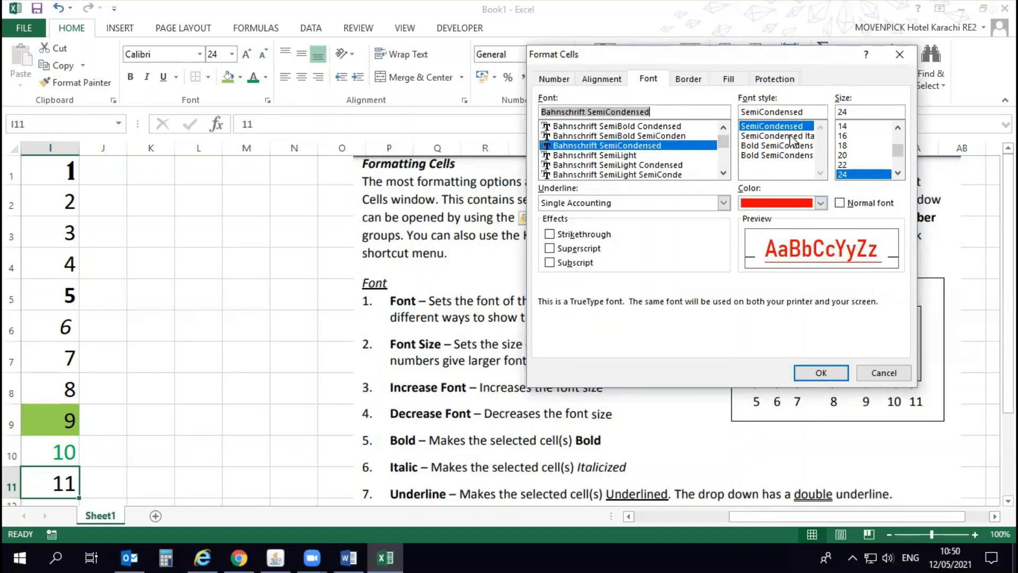
pyautogui.click(762, 147)
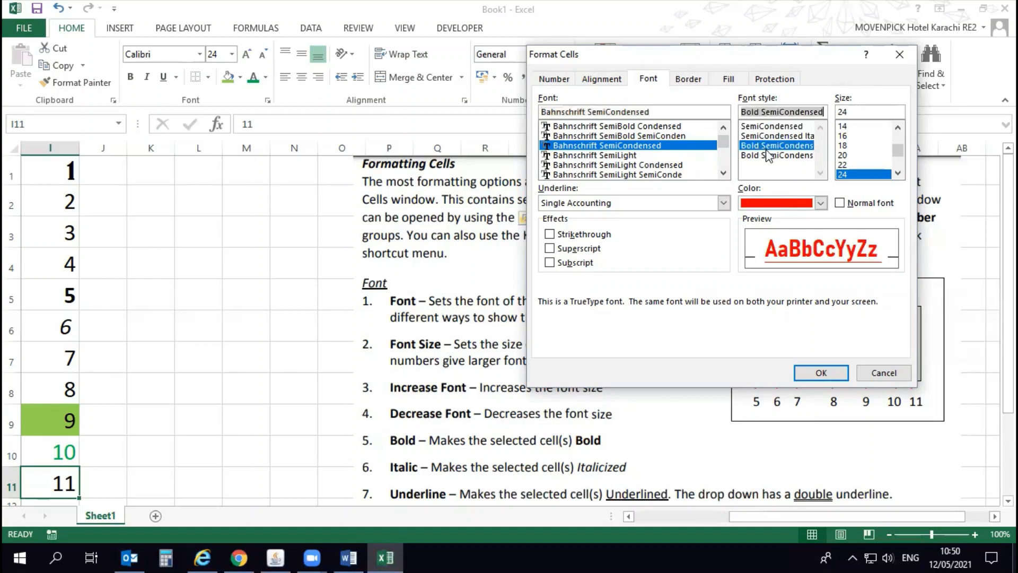
# Step: Apply the chosen font settings to cell I11
pyautogui.click(817, 372)
pyautogui.scroll(-1, 240, 415)
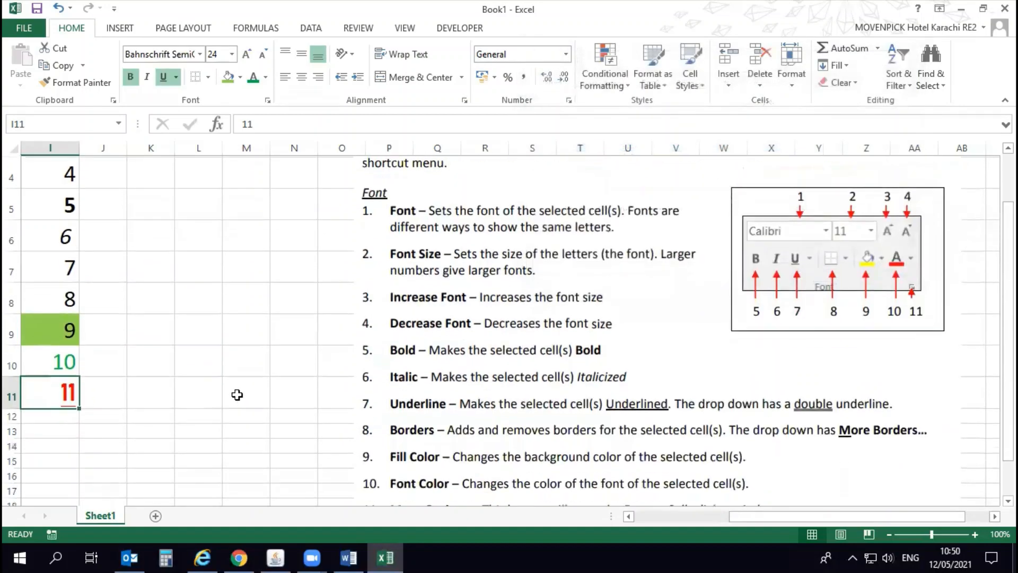
pyautogui.scroll(1, 161, 373)
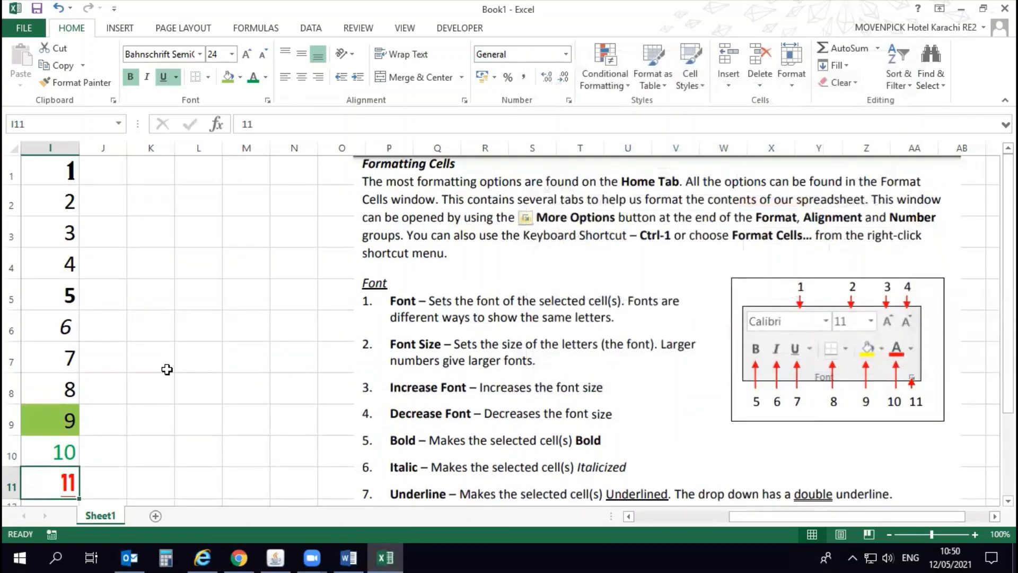
# Step: Review the guide's Font notes and open the Format Cells font settings for cell I11, closing them without changes
pyautogui.scroll(-1, 164, 371)
pyautogui.scroll(-1, 167, 369)
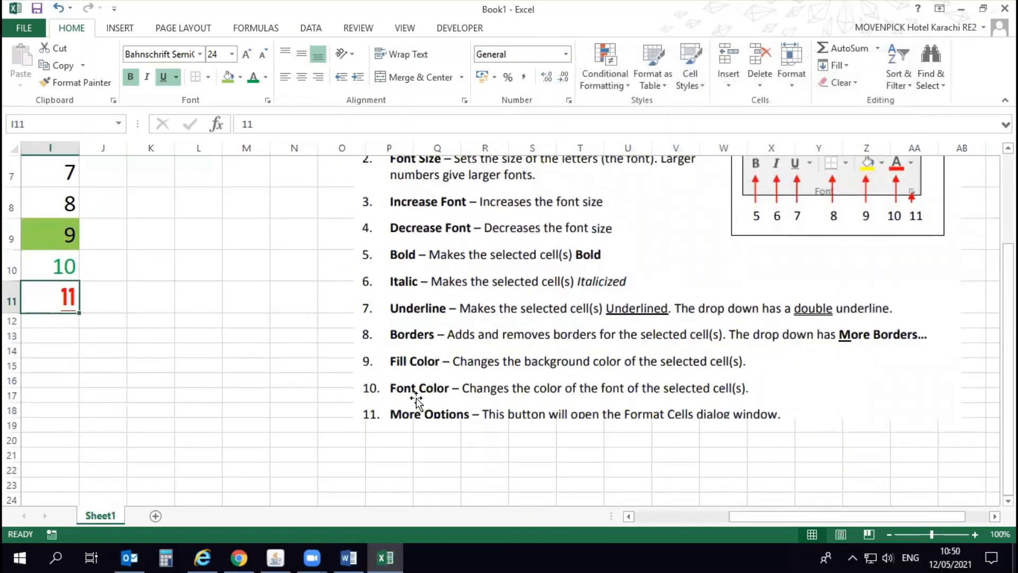
pyautogui.scroll(2, 416, 401)
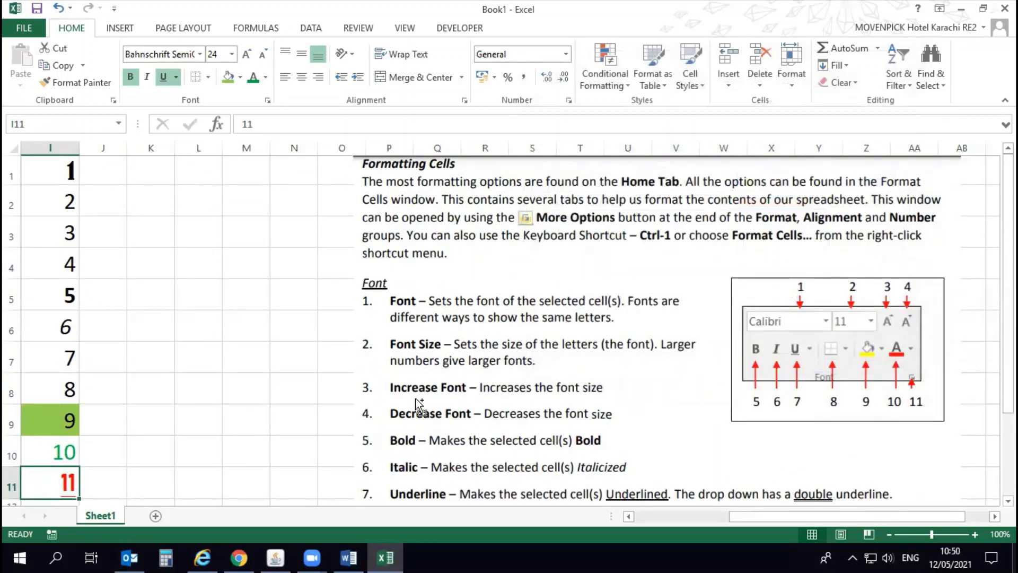
pyautogui.hotkey('ctrl', '1')
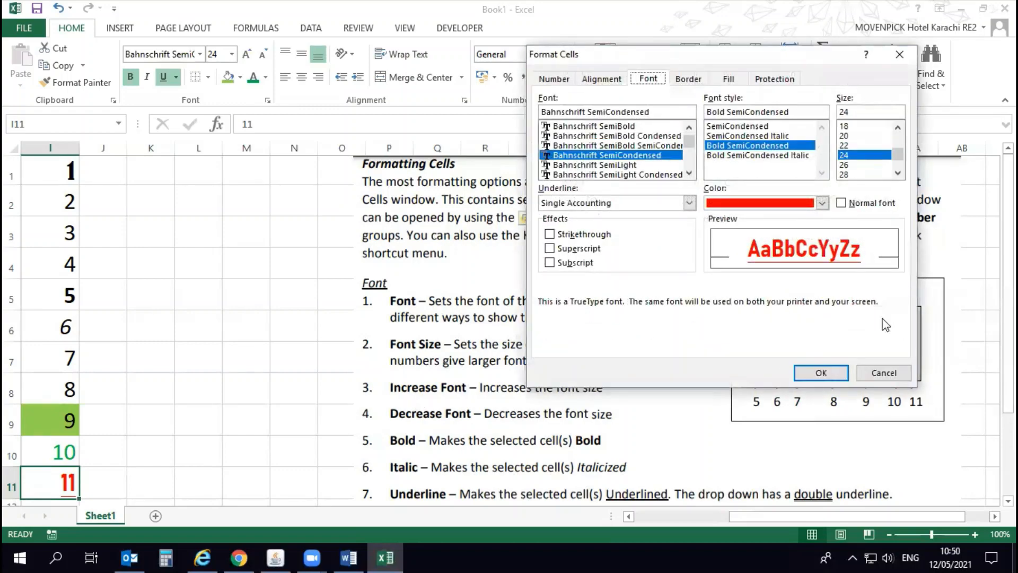
pyautogui.click(883, 372)
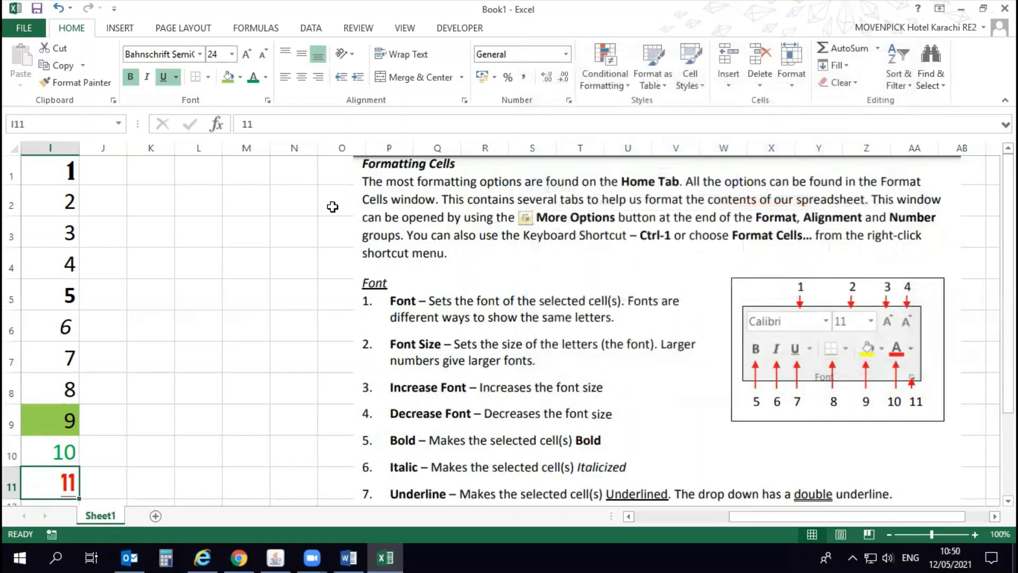
# Step: Switch to the Excel2016-Beginners.pdf guide in Chrome and read on past the Font section
pyautogui.scroll(-1, 266, 225)
pyautogui.scroll(-1, 266, 225)
pyautogui.scroll(1, 266, 224)
pyautogui.hotkey('alt', 'Tab')
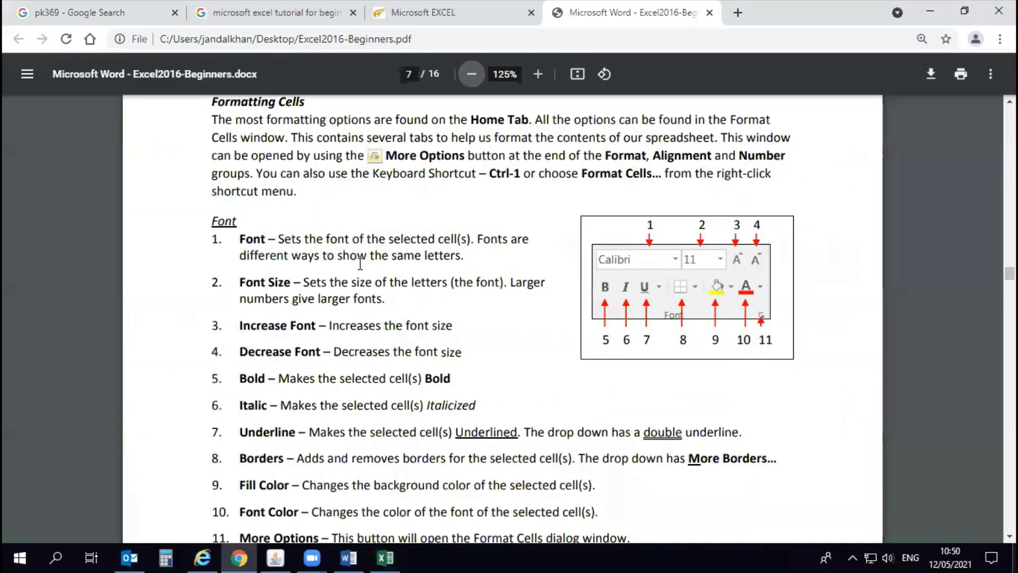
pyautogui.scroll(-8, 360, 267)
pyautogui.scroll(-1, 360, 267)
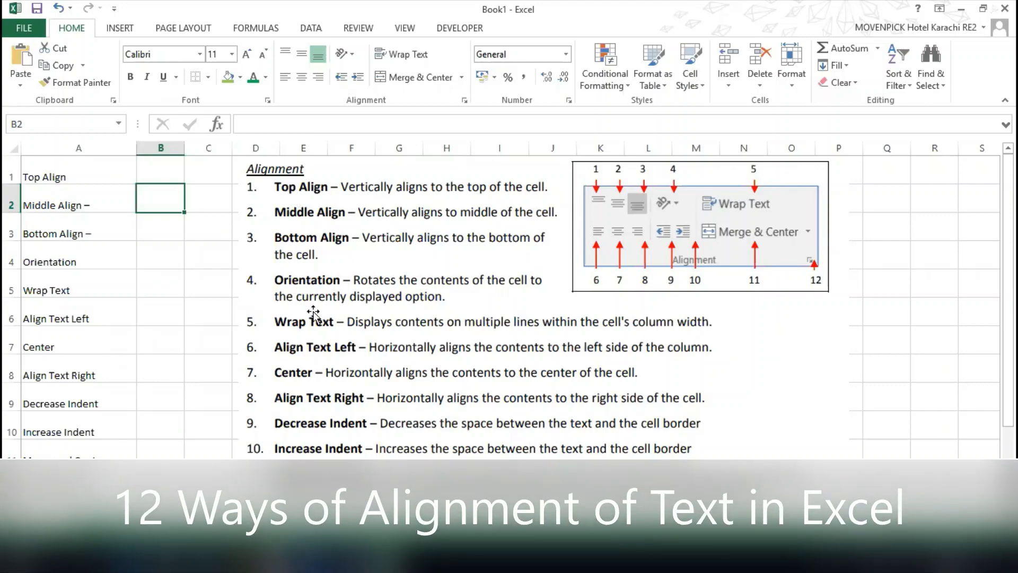
# Step: Apply Top Align to the text in cell A1 and Middle Align to the text in cell A2
pyautogui.scroll(-2, 313, 313)
pyautogui.scroll(2, 313, 313)
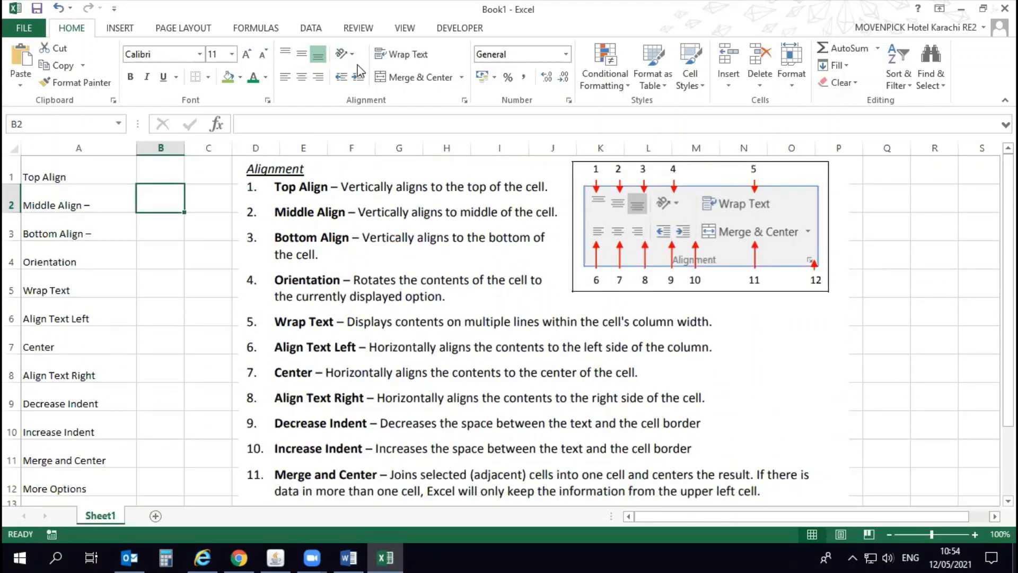
pyautogui.click(82, 168)
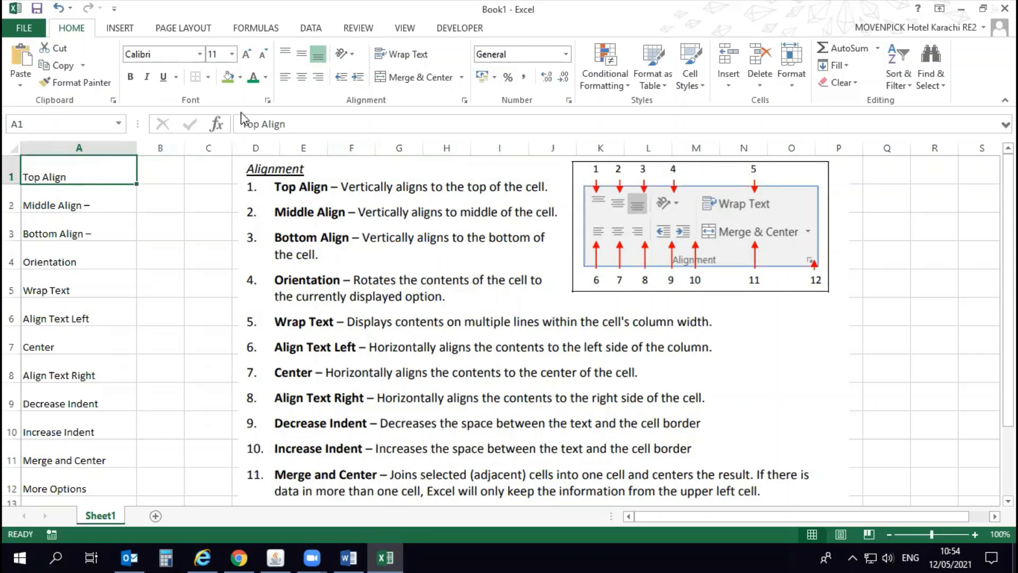
pyautogui.click(285, 54)
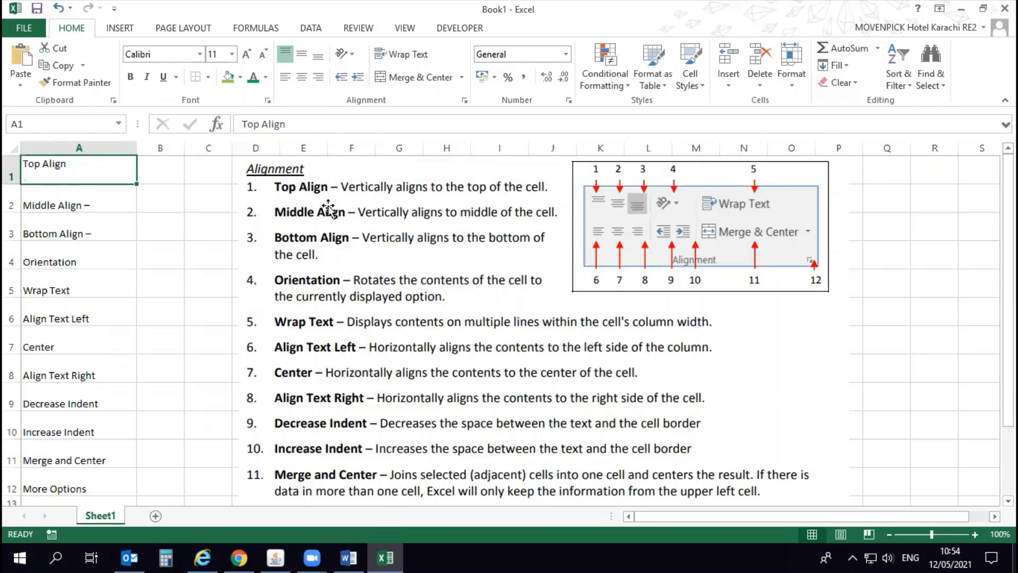
pyautogui.click(46, 197)
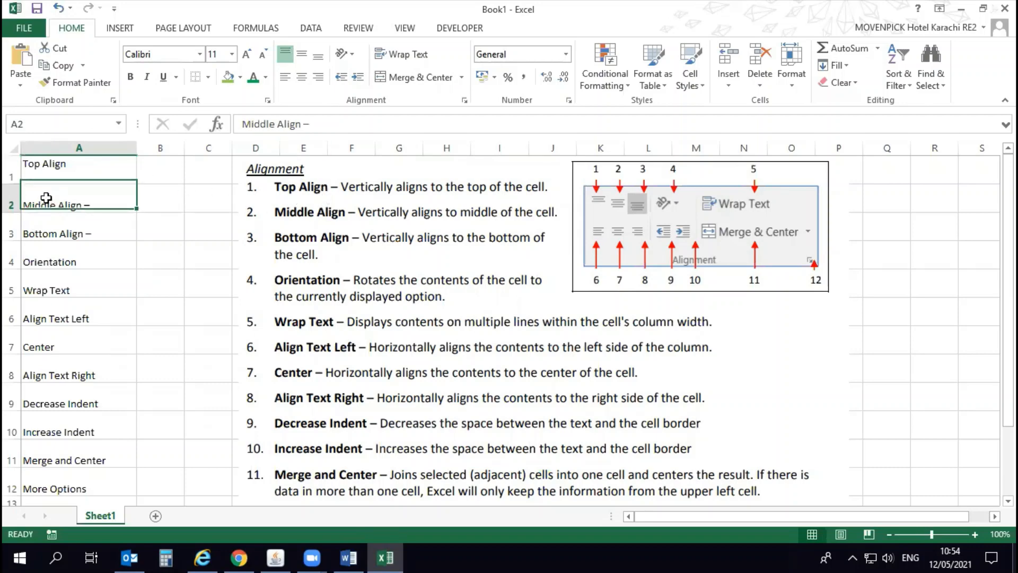
pyautogui.click(302, 53)
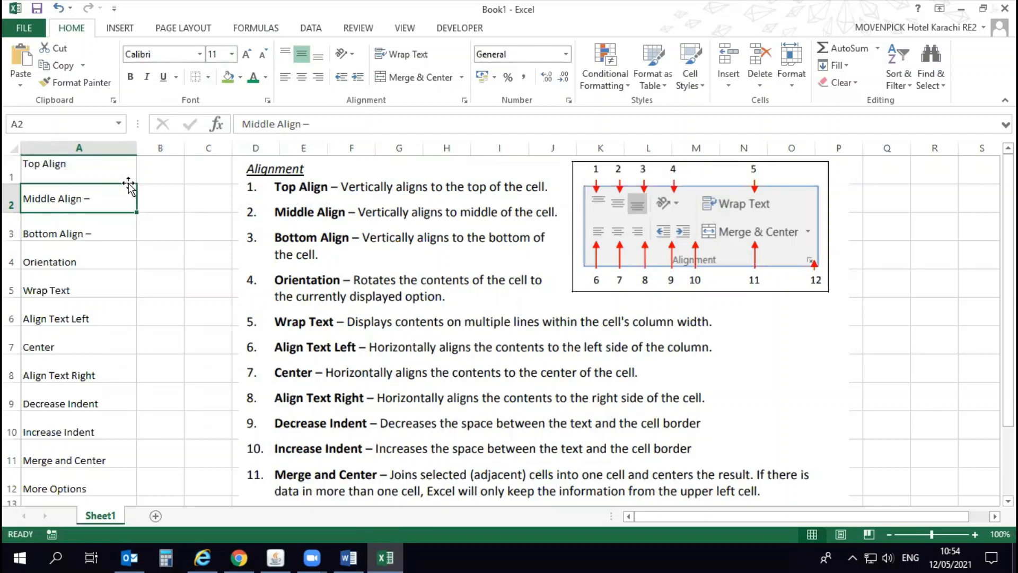
# Step: Try Top Align and Middle Align on cell A3 and finish with Bottom Align
pyautogui.click(111, 225)
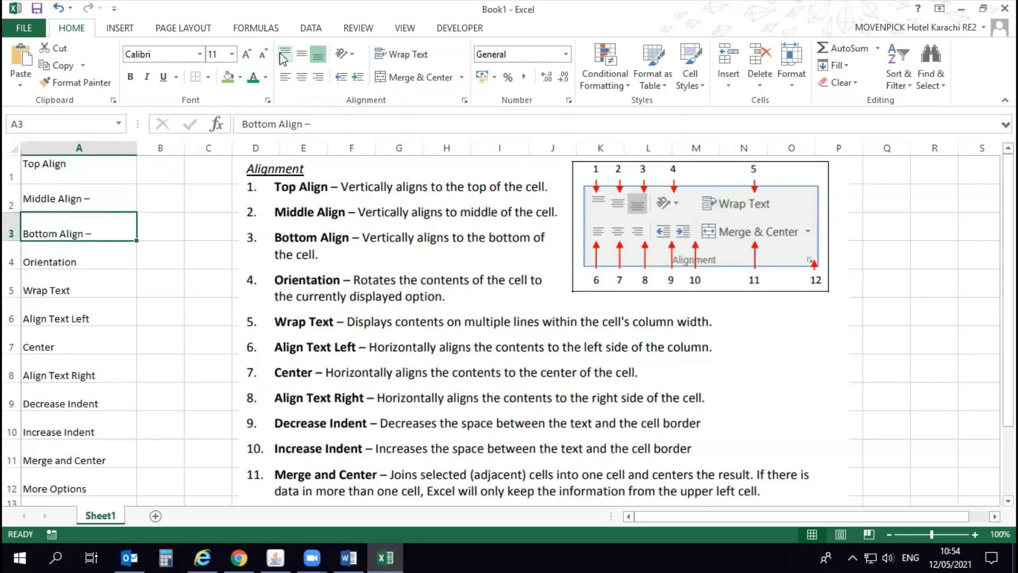
pyautogui.click(285, 54)
pyautogui.click(302, 54)
pyautogui.click(318, 54)
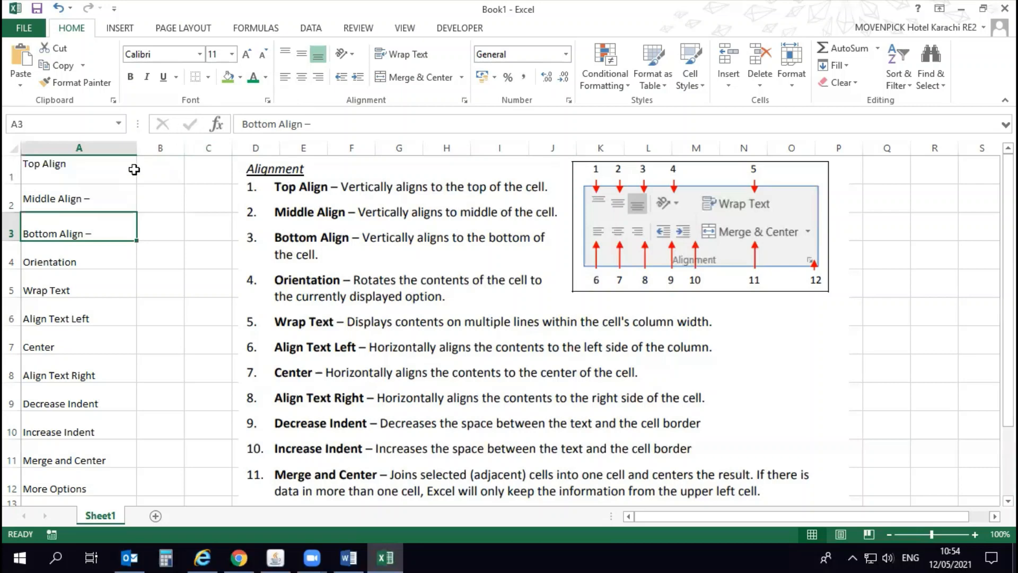
# Step: Try the Angle Counterclockwise and Vertical Text orientations on cell A4, making row 4 tall enough for the stacked letters
pyautogui.click(77, 252)
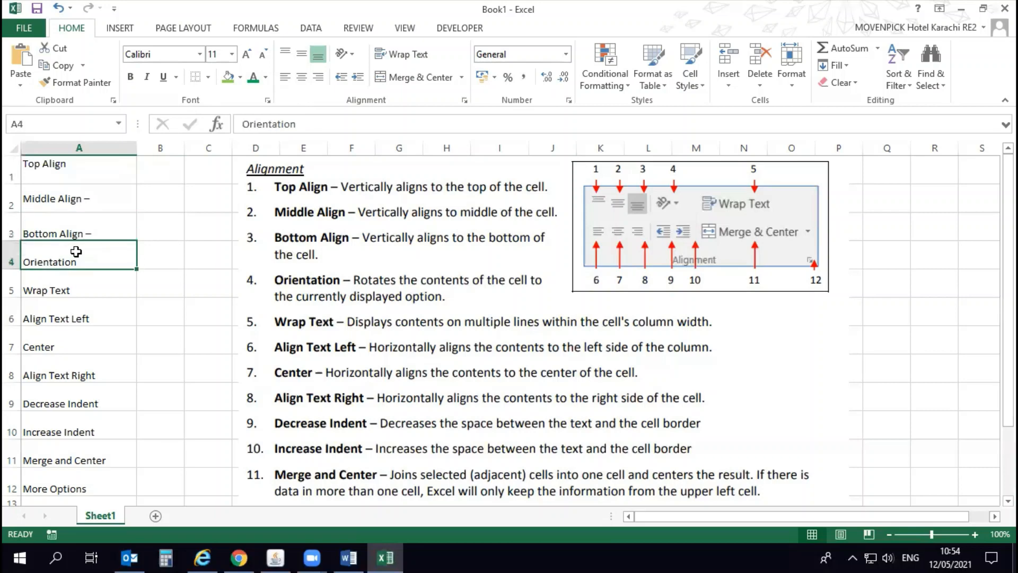
pyautogui.click(345, 53)
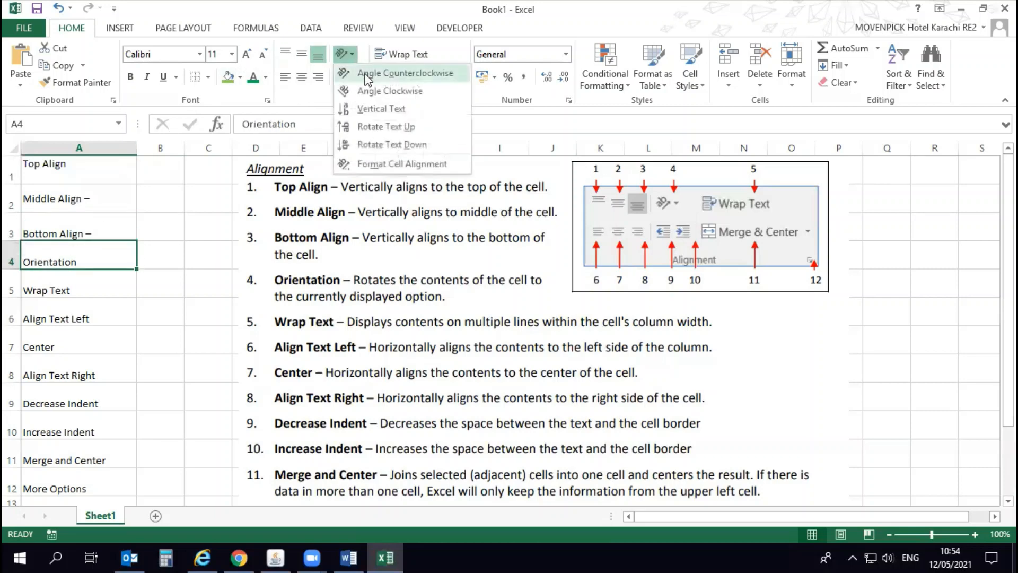
pyautogui.click(367, 76)
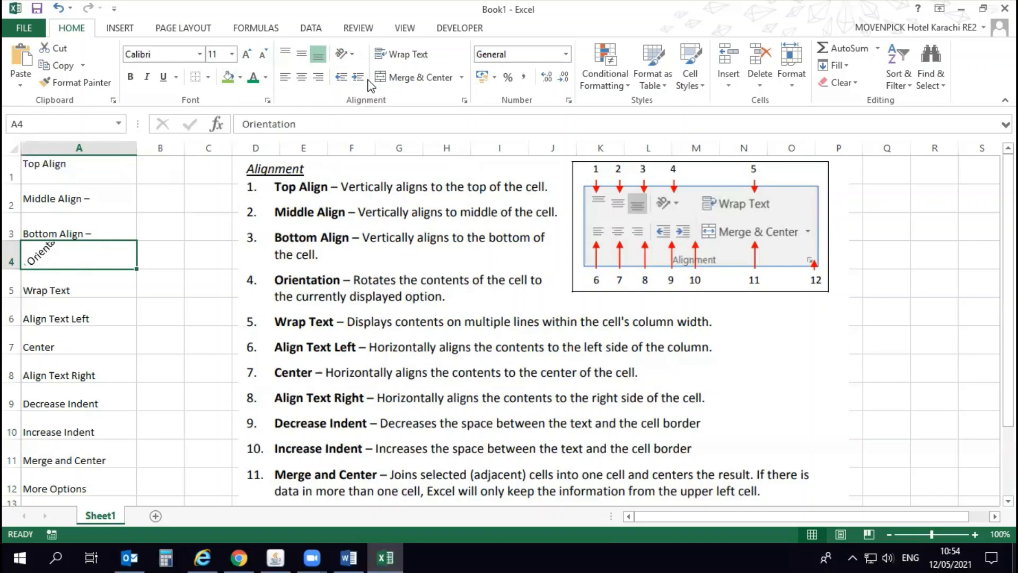
pyautogui.click(351, 53)
pyautogui.click(372, 108)
pyautogui.moveTo(11, 269); pyautogui.dragTo(15, 401)
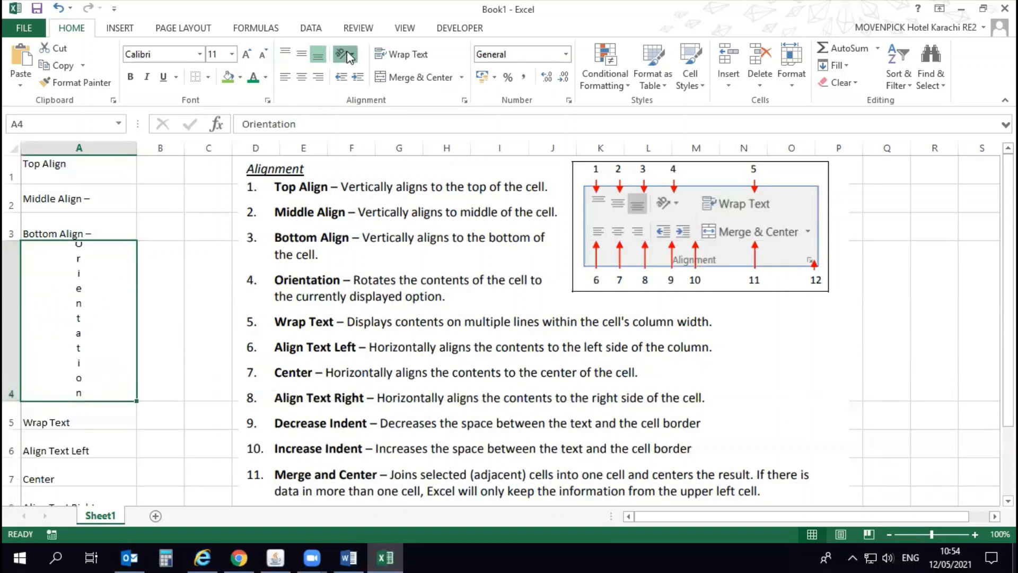
# Step: Rotate the text in cell A4 down and try Wrap Text on it, turning wrapping off again
pyautogui.click(341, 53)
pyautogui.click(366, 144)
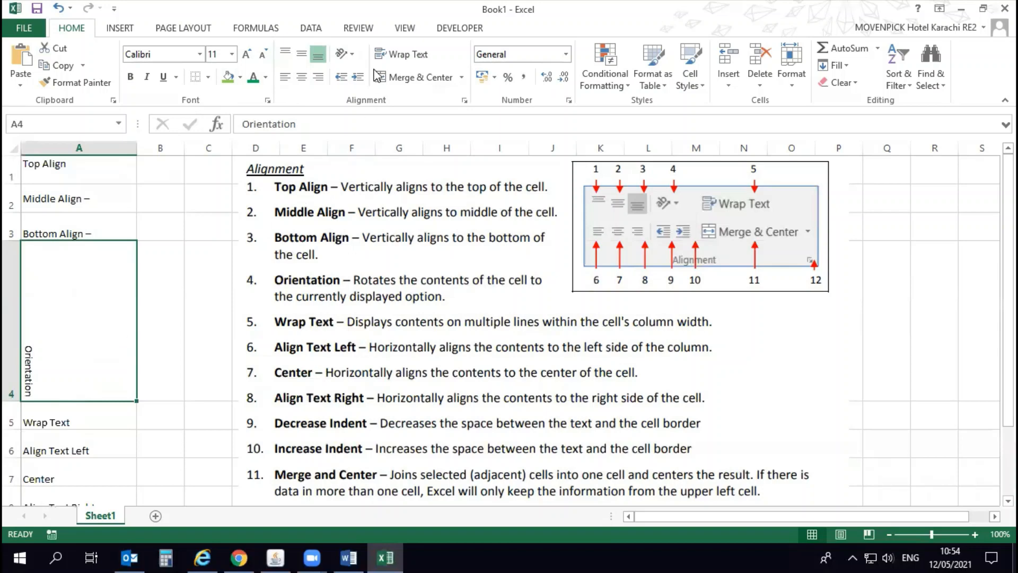
pyautogui.click(389, 54)
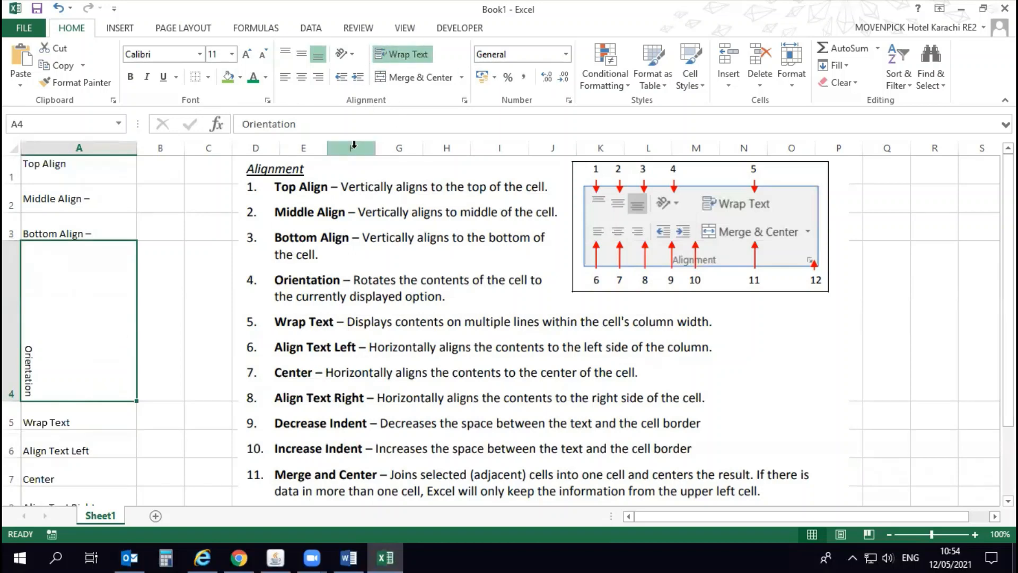
pyautogui.click(390, 54)
# Step: Try the Rotate Text Up orientation on cell A4 and return to Vertical Text
pyautogui.click(342, 53)
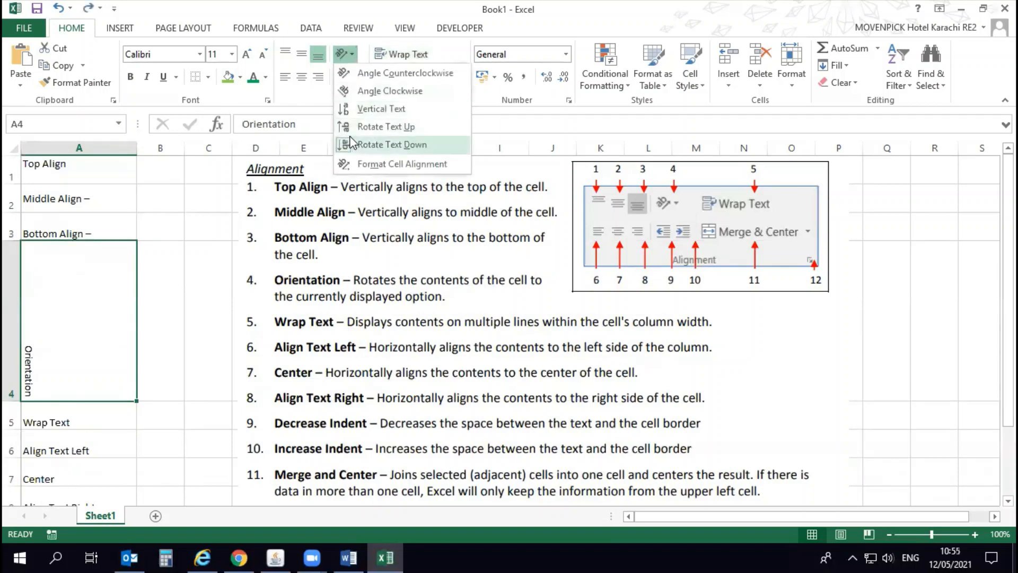
pyautogui.click(371, 142)
pyautogui.click(343, 53)
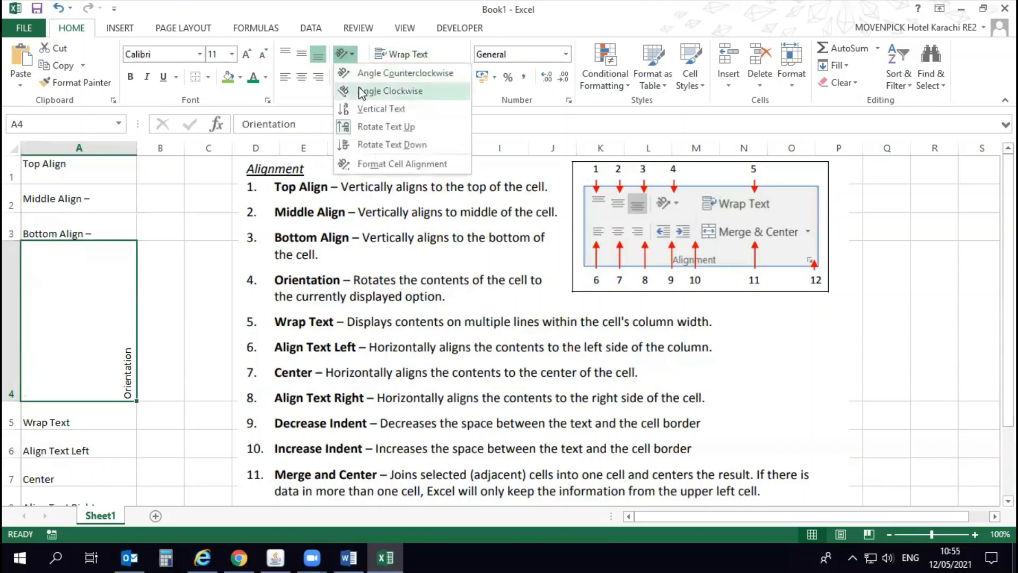
pyautogui.click(366, 109)
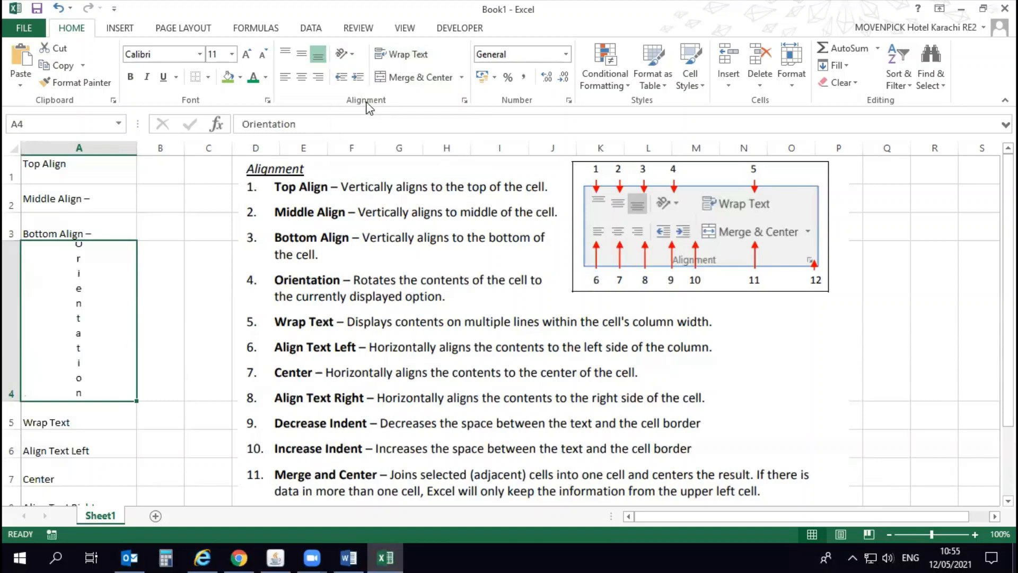
# Step: Set the text in cell A4 to Angle Clockwise and reduce the height of row 4 to fit it
pyautogui.click(347, 53)
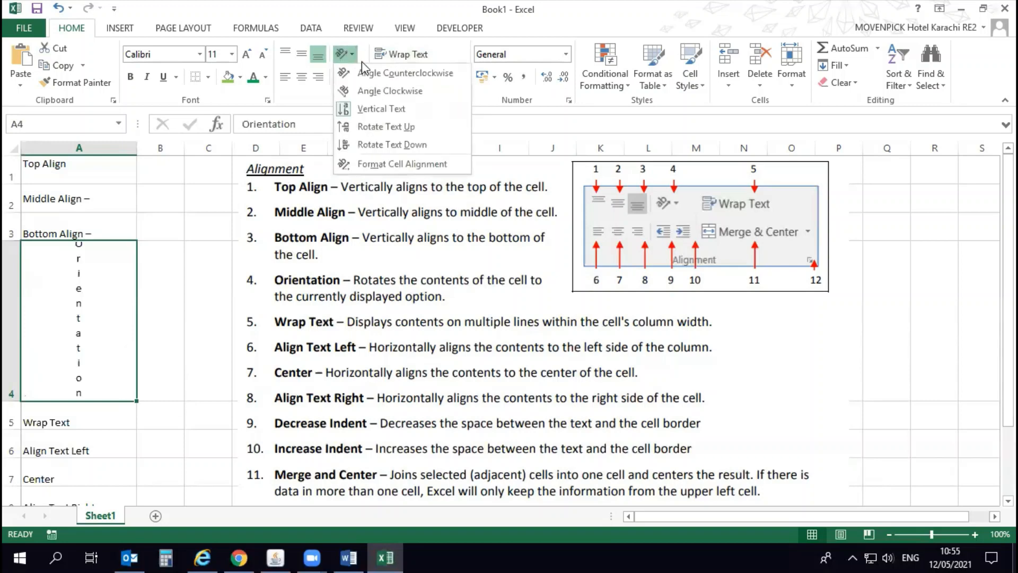
pyautogui.click(366, 93)
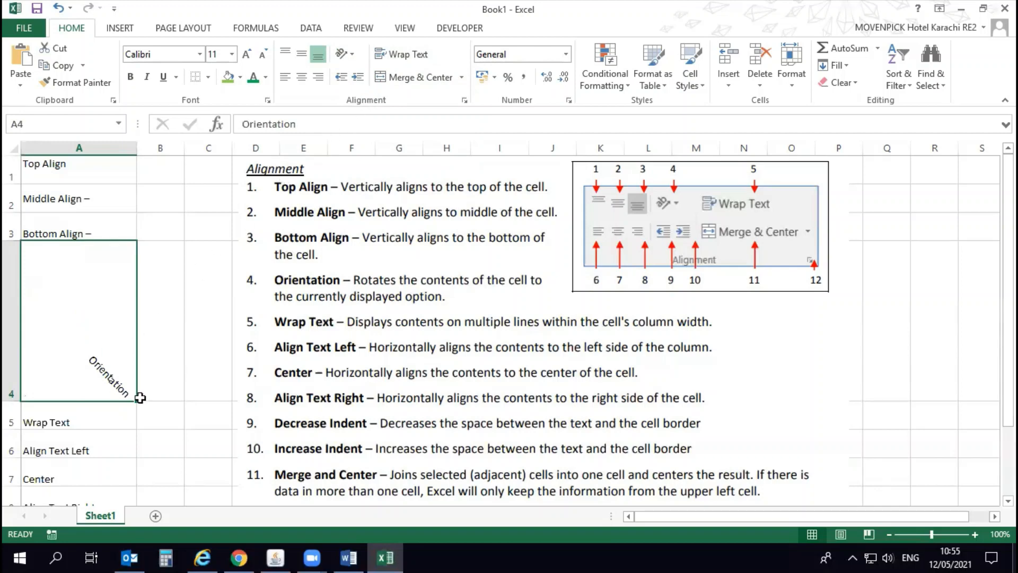
pyautogui.moveTo(11, 401); pyautogui.dragTo(9, 292)
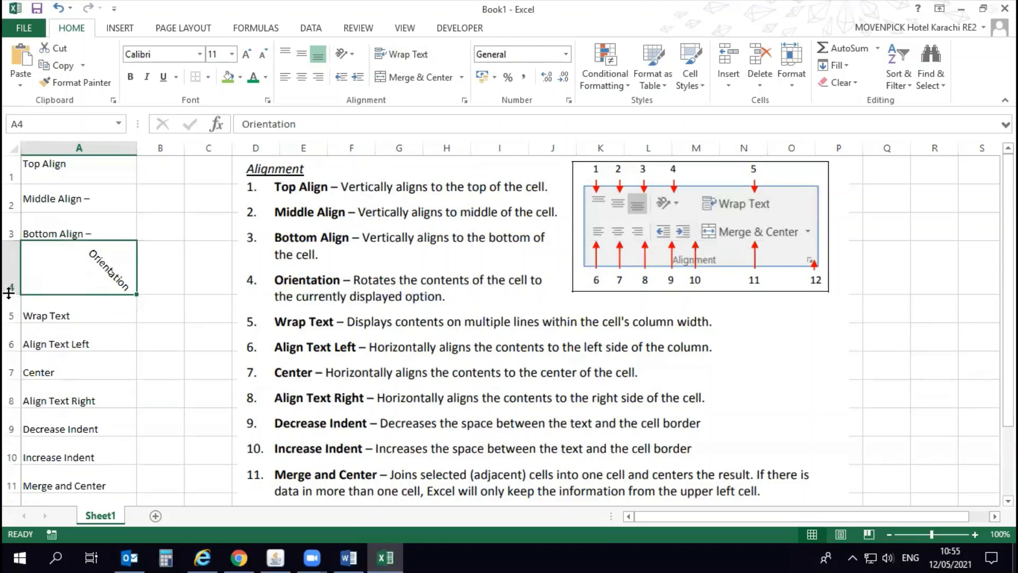
pyautogui.click(343, 54)
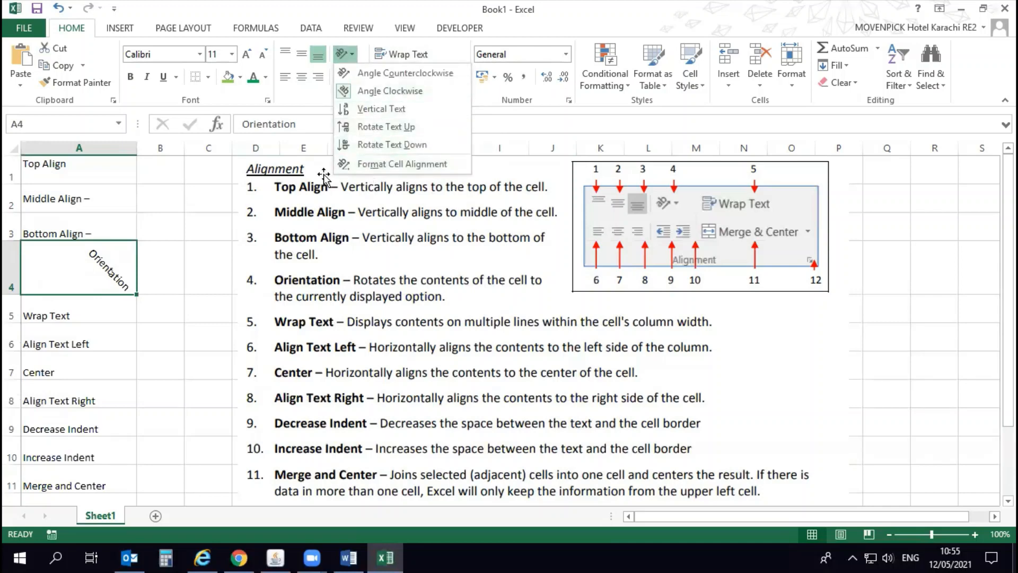
pyautogui.click(184, 198)
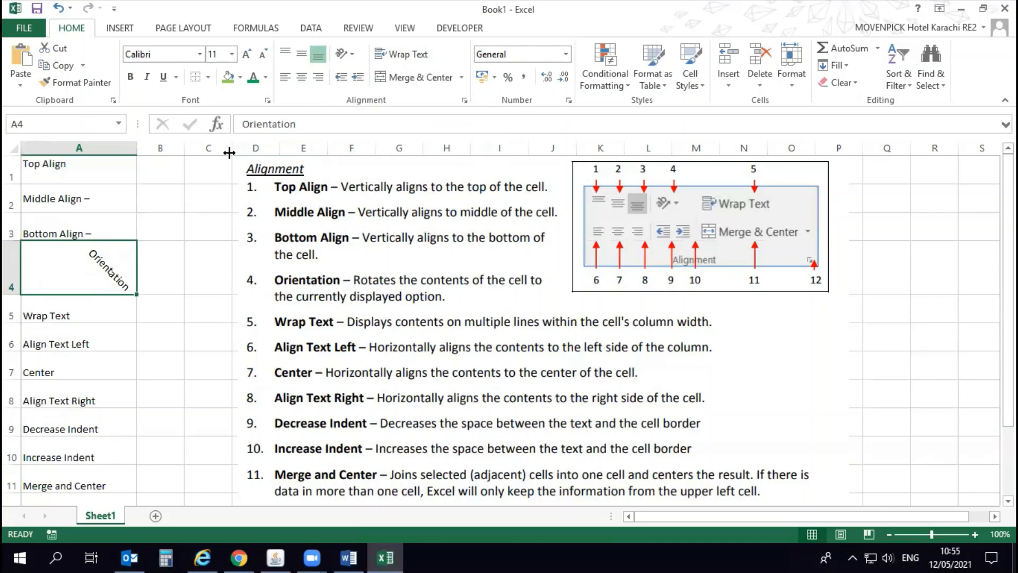
# Step: Turn on Wrap Text for cell A5 and test it by narrowing column A, undoing the width change
pyautogui.click(76, 315)
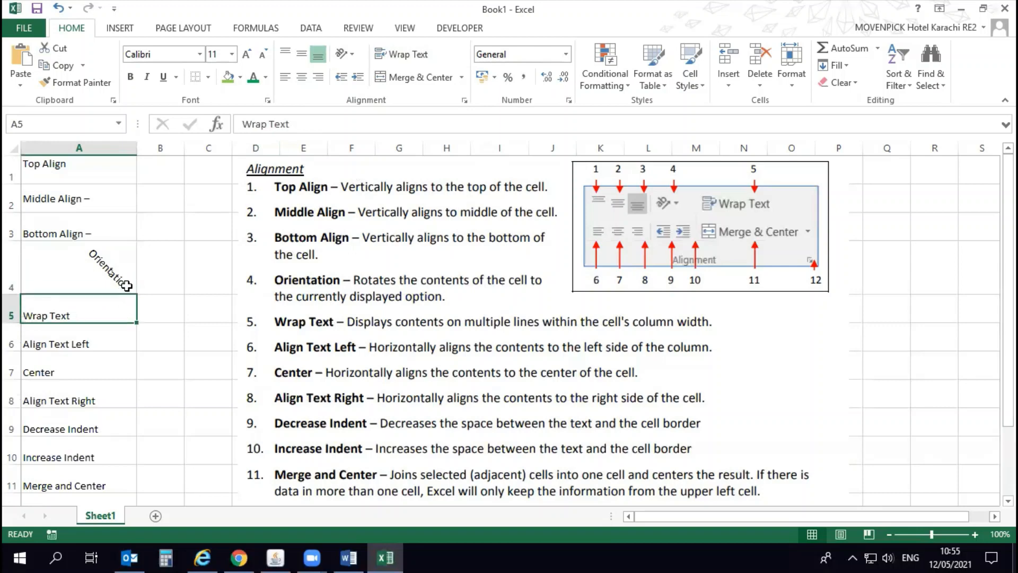
pyautogui.click(416, 54)
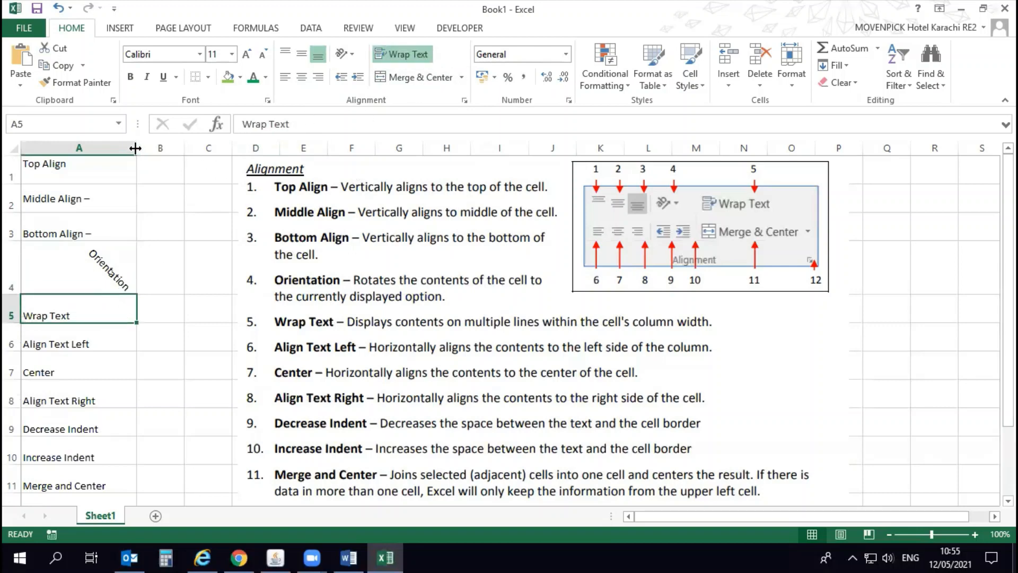
pyautogui.moveTo(135, 148); pyautogui.dragTo(77, 148)
pyautogui.moveTo(62, 148); pyautogui.dragTo(63, 148)
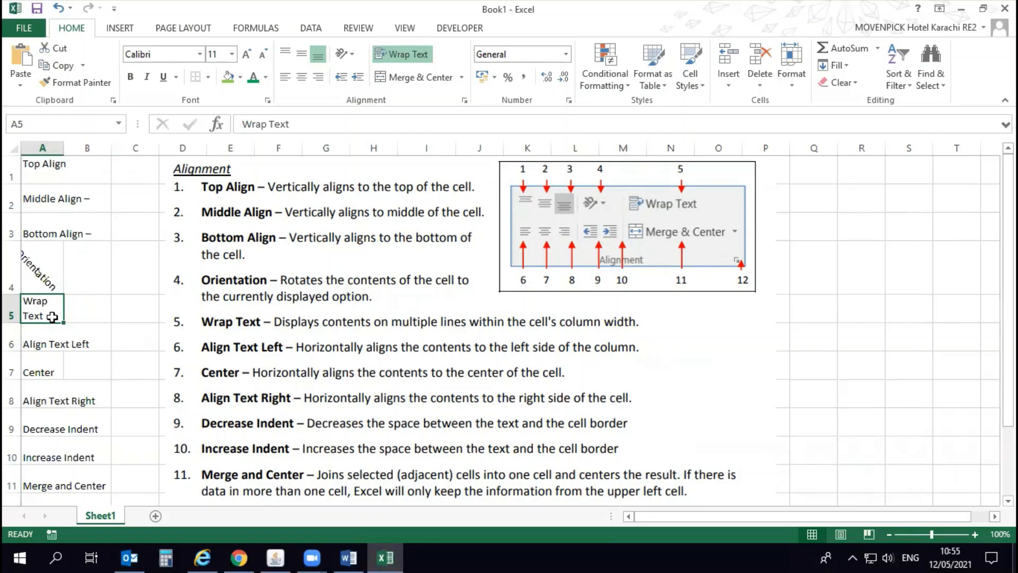
pyautogui.hotkey('ctrl', 'z')
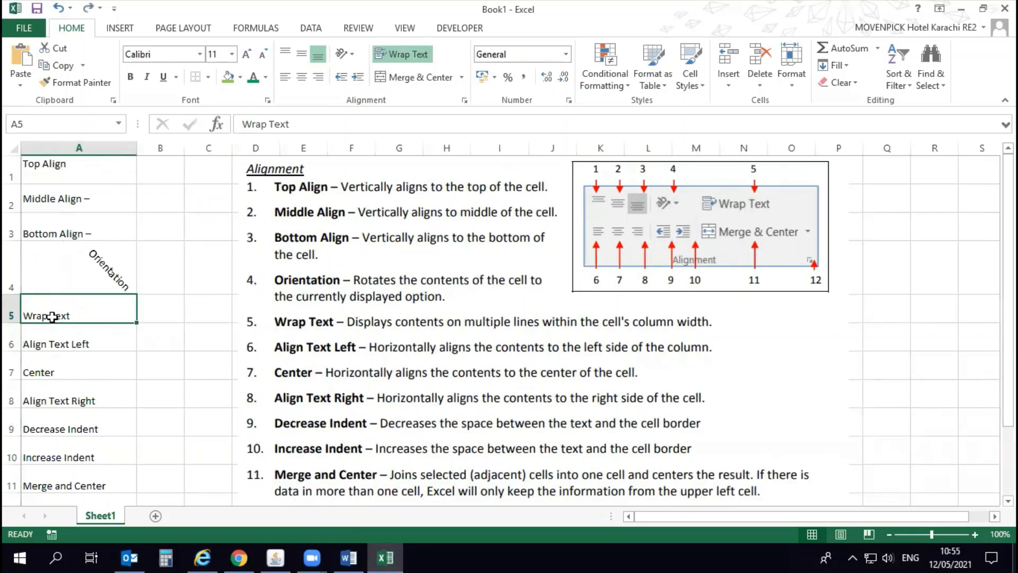
pyautogui.doubleClick(98, 313)
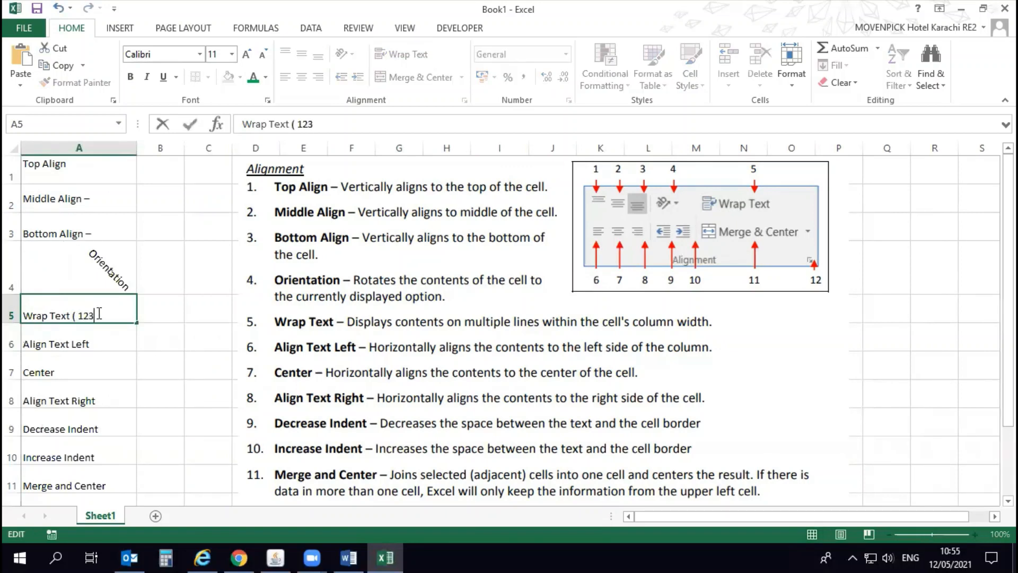
pyautogui.write('21365565)')
pyautogui.press('Return')
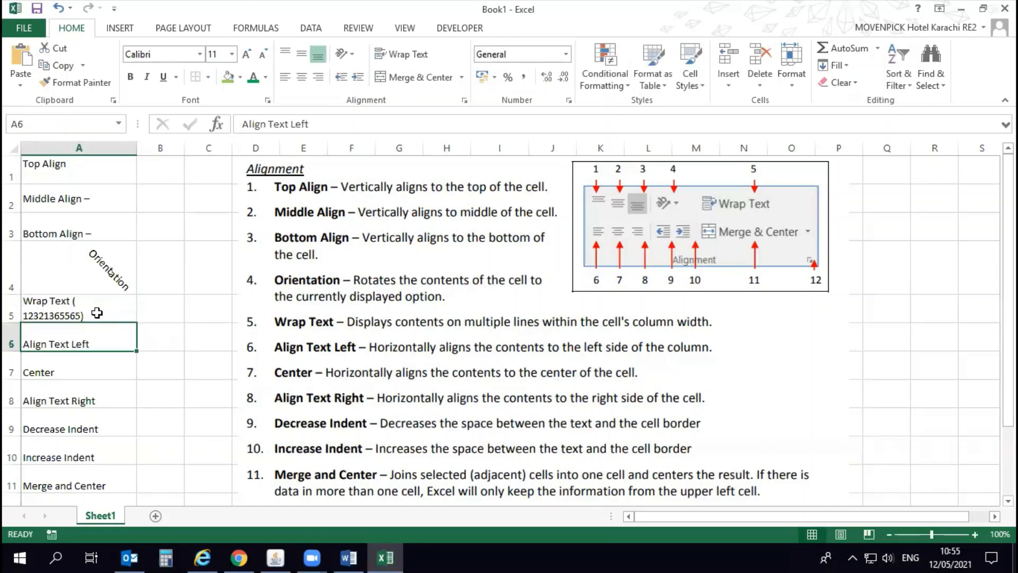
# Step: Insert a line break before the opening parenthesis in the text of cell A5
pyautogui.doubleClick(84, 304)
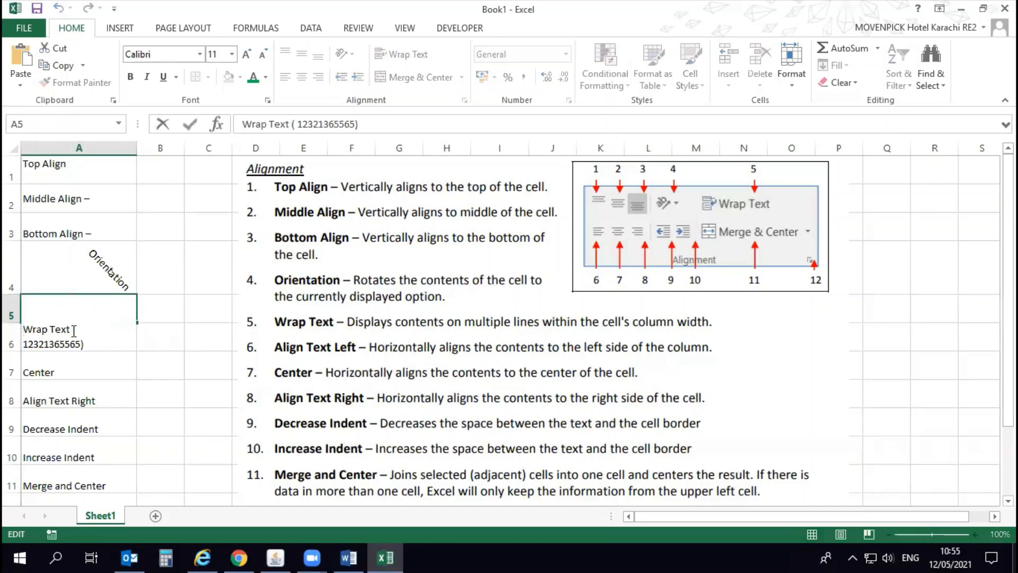
pyautogui.hotkey('alt', 'Return')
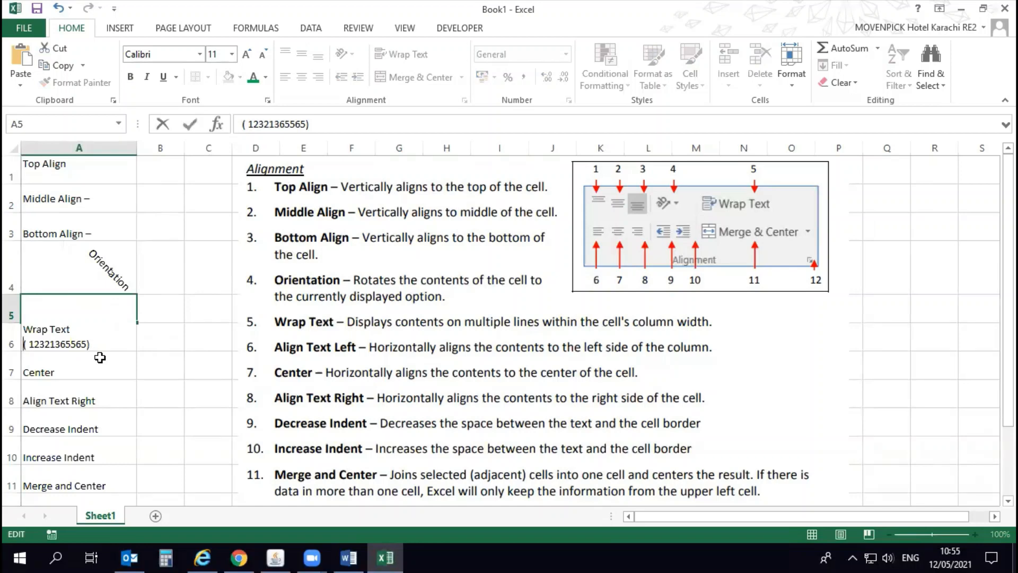
pyautogui.press('Return')
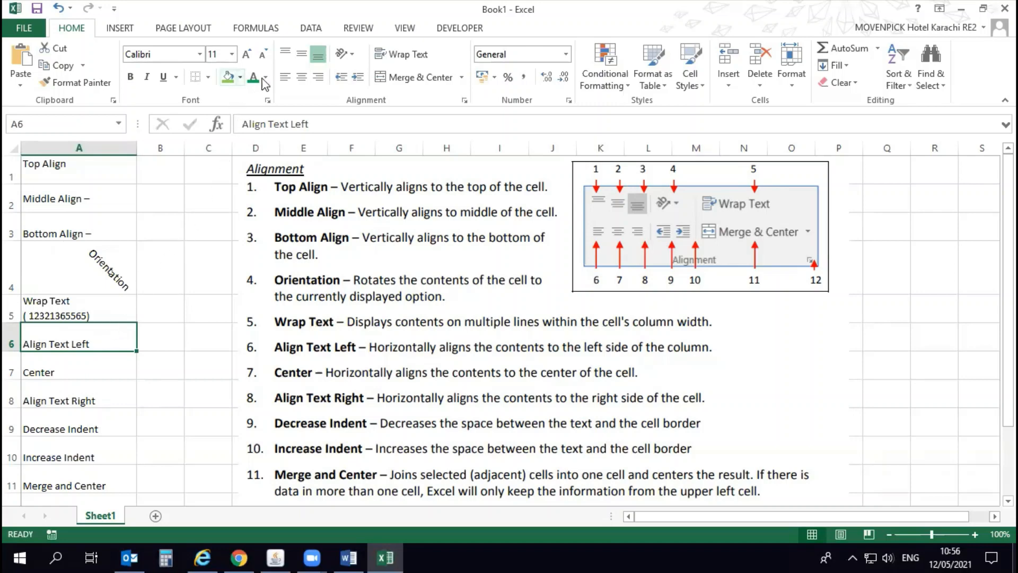
# Step: Try right alignment on the text in cell A6 and set it back to left alignment
pyautogui.click(285, 77)
pyautogui.click(319, 78)
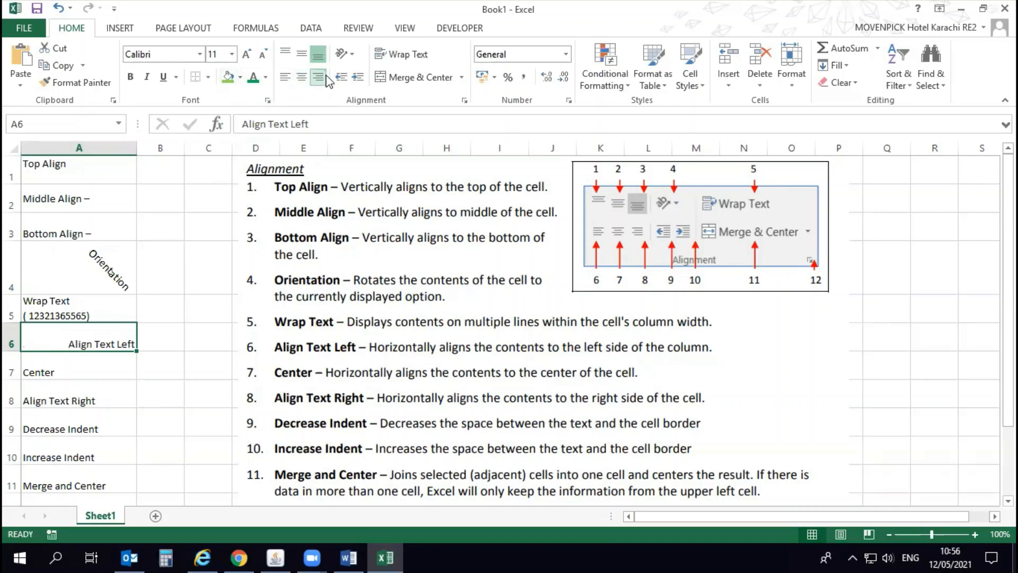
pyautogui.click(285, 78)
# Step: Center the text in cell A7 horizontally and right-align the text in cell A8
pyautogui.click(70, 370)
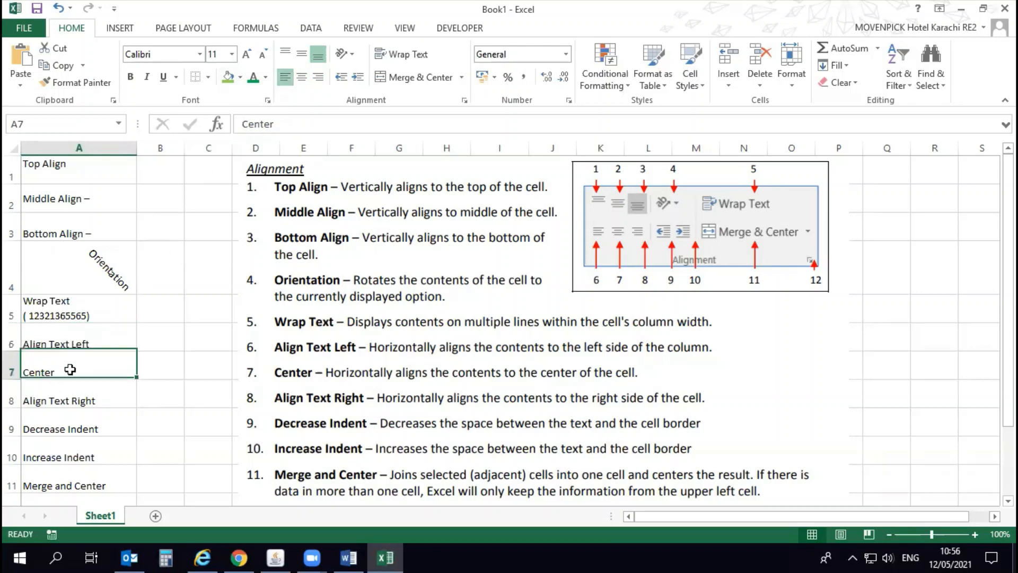
pyautogui.click(302, 77)
pyautogui.click(106, 392)
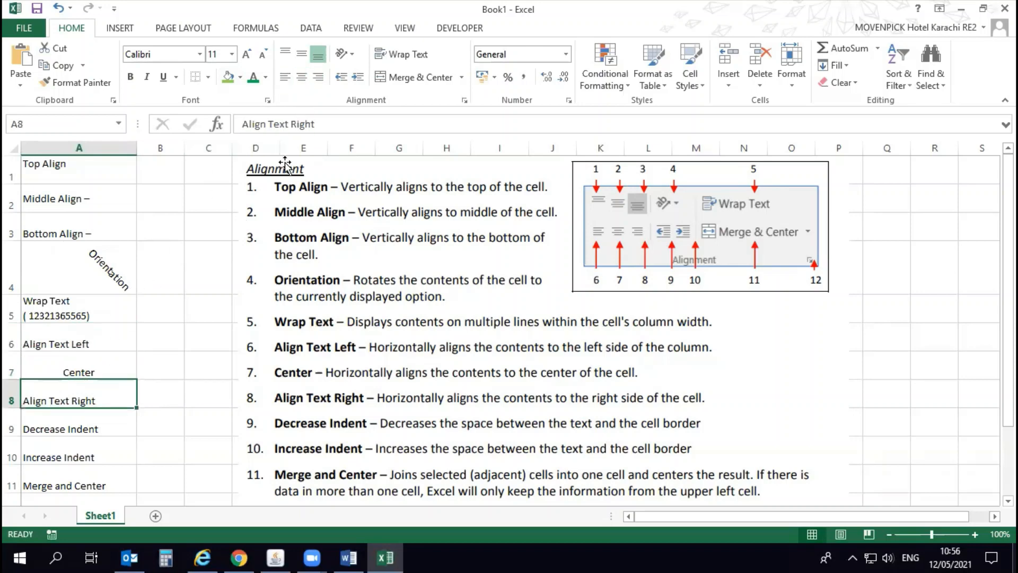
pyautogui.click(319, 77)
# Step: Increase the indent of cell A9 by three levels and decrease it by three levels, three times over
pyautogui.click(70, 445)
pyautogui.click(55, 417)
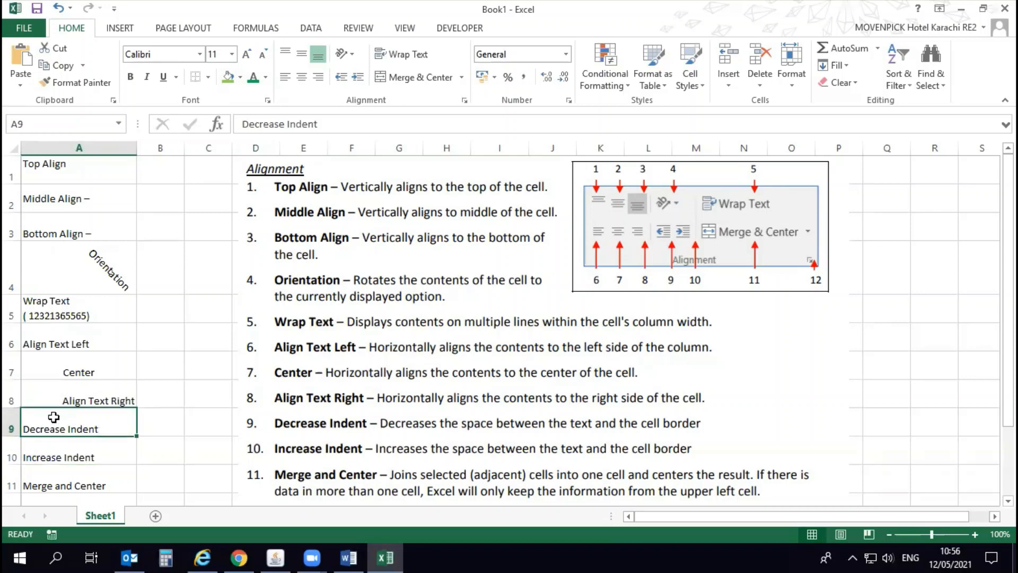
pyautogui.click(341, 77)
pyautogui.click(357, 77)
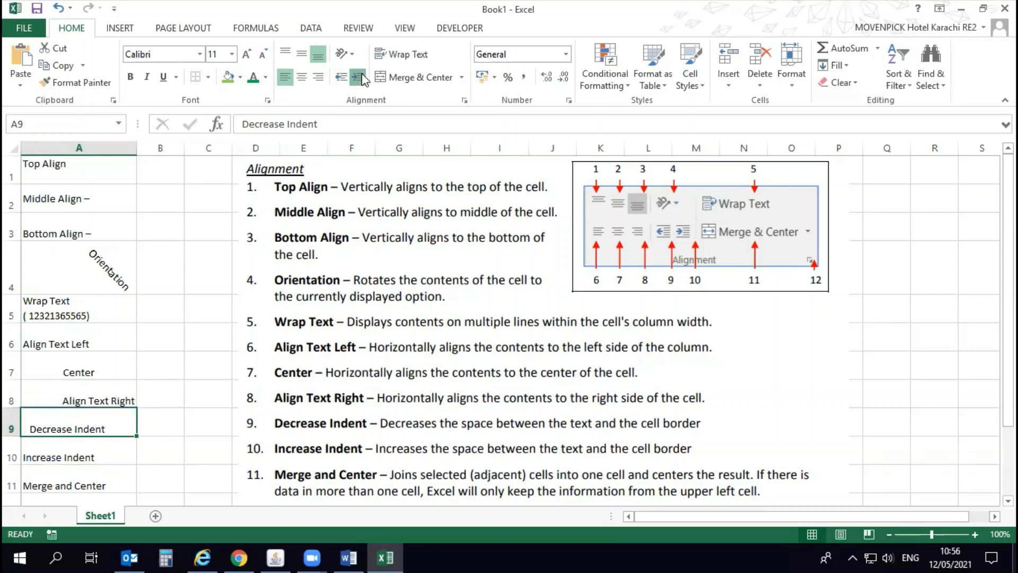
pyautogui.click(358, 77)
pyautogui.click(358, 77)
pyautogui.click(341, 78)
pyautogui.click(341, 78)
pyautogui.click(341, 78)
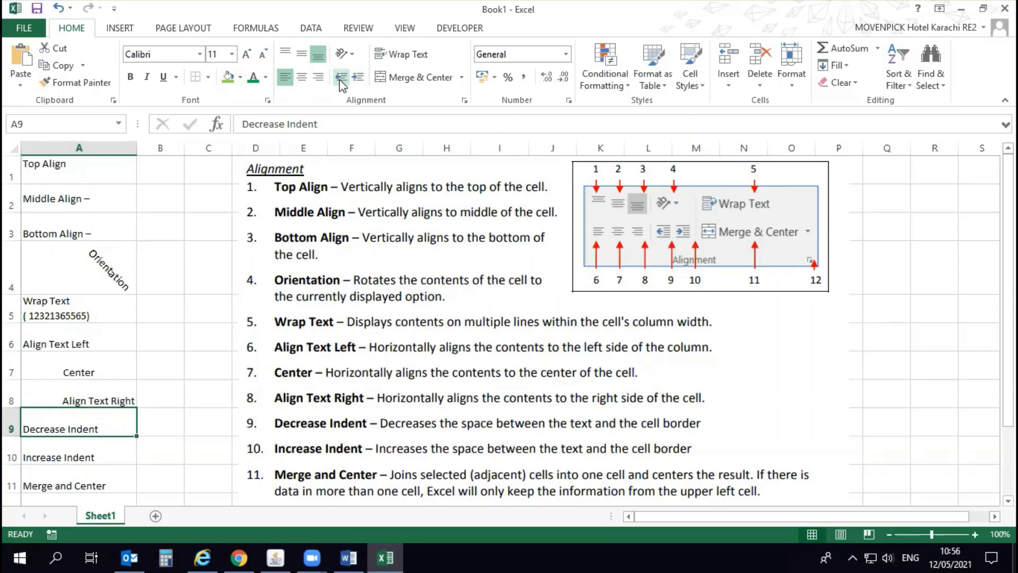
pyautogui.click(357, 78)
pyautogui.click(357, 77)
pyautogui.click(358, 78)
pyautogui.click(341, 77)
pyautogui.click(341, 77)
pyautogui.click(341, 77)
pyautogui.click(357, 77)
pyautogui.click(357, 77)
pyautogui.click(357, 77)
pyautogui.click(341, 77)
pyautogui.click(341, 78)
pyautogui.click(341, 78)
# Step: Increase the indent of cell A10 by four levels and decrease it by four levels
pyautogui.click(89, 457)
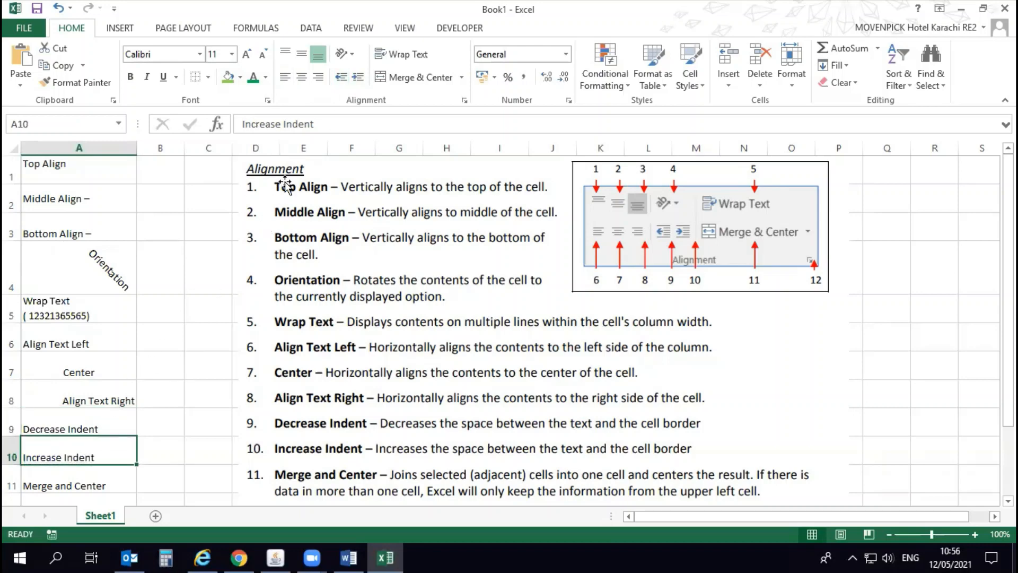
pyautogui.click(358, 77)
pyautogui.click(358, 78)
pyautogui.click(358, 78)
pyautogui.click(358, 78)
pyautogui.click(340, 77)
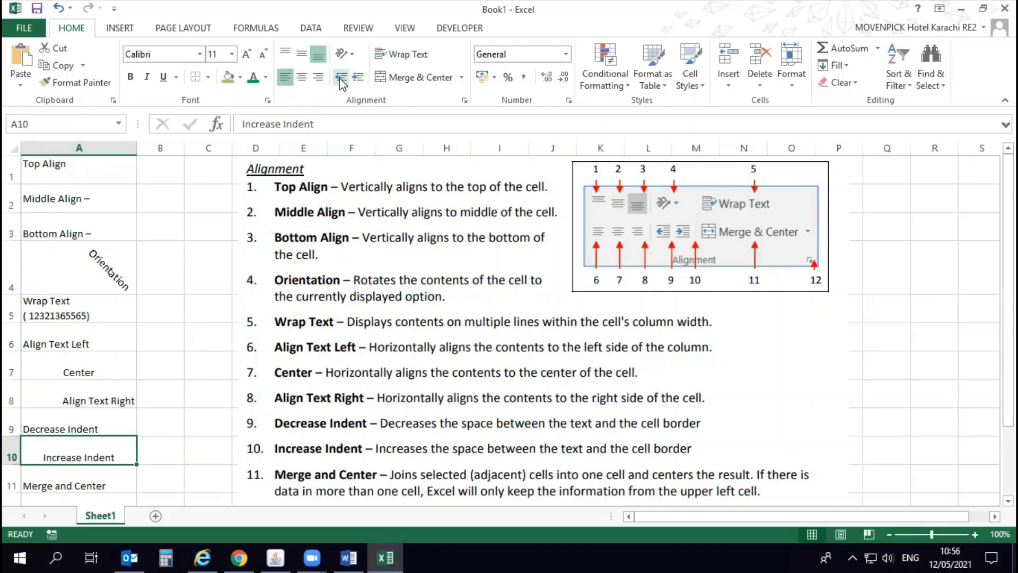
pyautogui.click(341, 77)
pyautogui.click(340, 77)
pyautogui.click(341, 77)
# Step: Apply Merge & Center to cell A11 on its own, keeping its text as it is
pyautogui.click(94, 486)
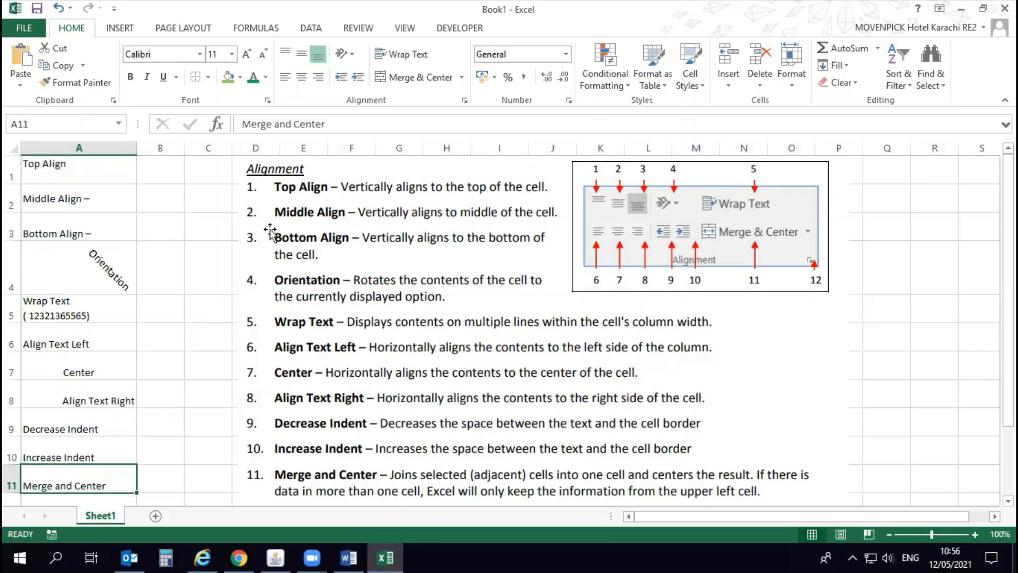
pyautogui.click(390, 78)
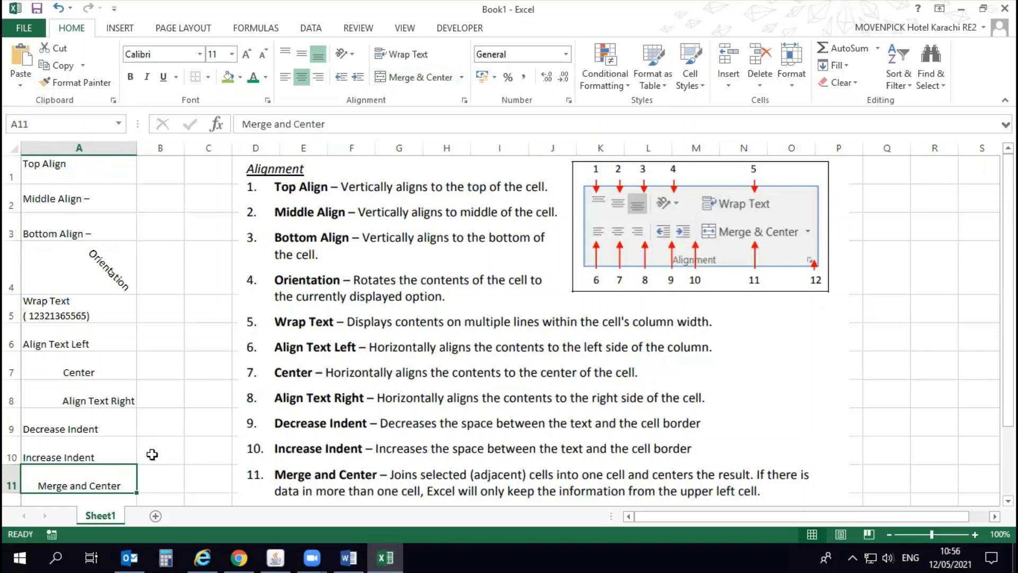
pyautogui.doubleClick(134, 491)
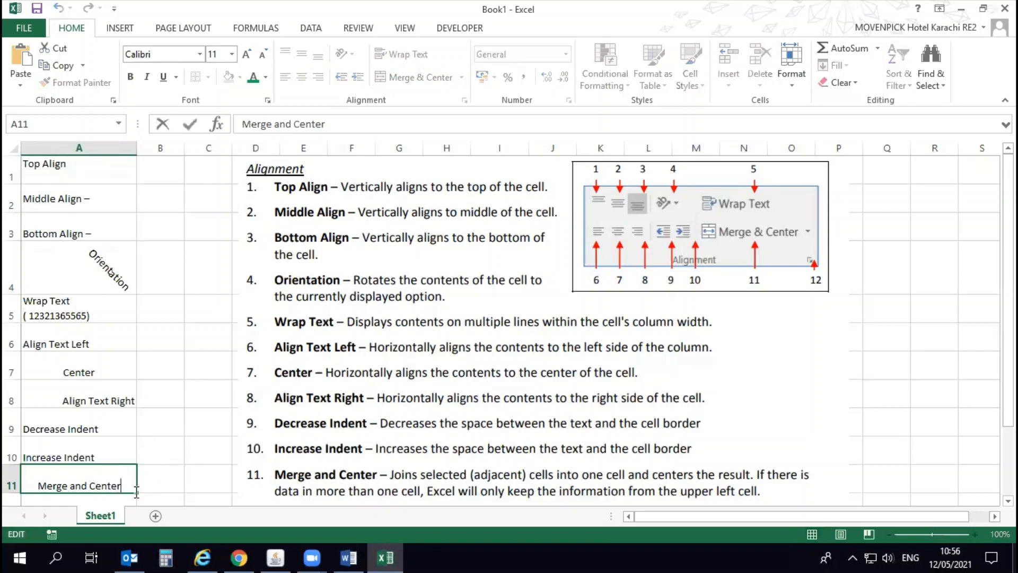
pyautogui.press('Escape')
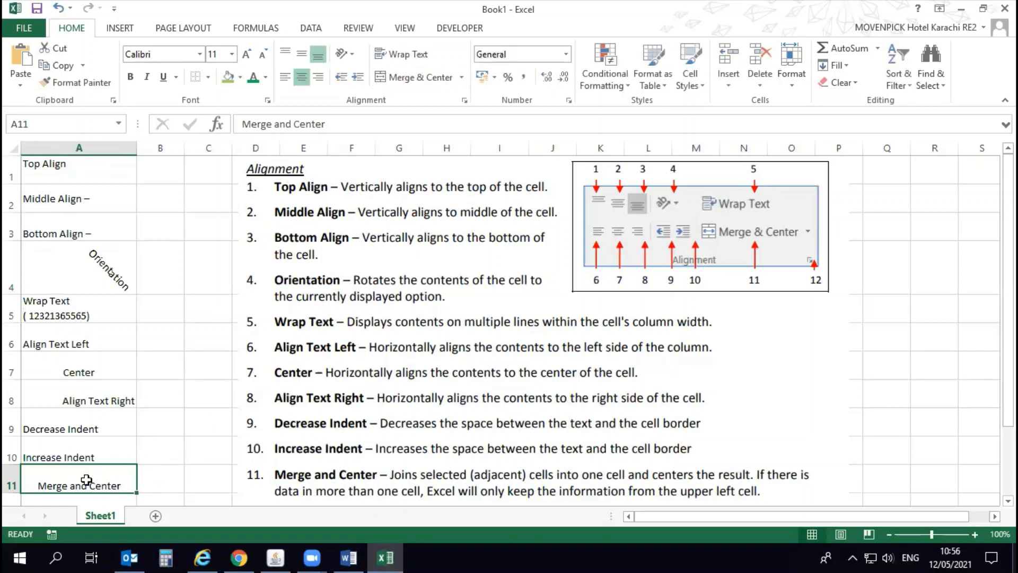
# Step: Merge and center cells A11 and B11
pyautogui.moveTo(133, 478); pyautogui.dragTo(158, 476)
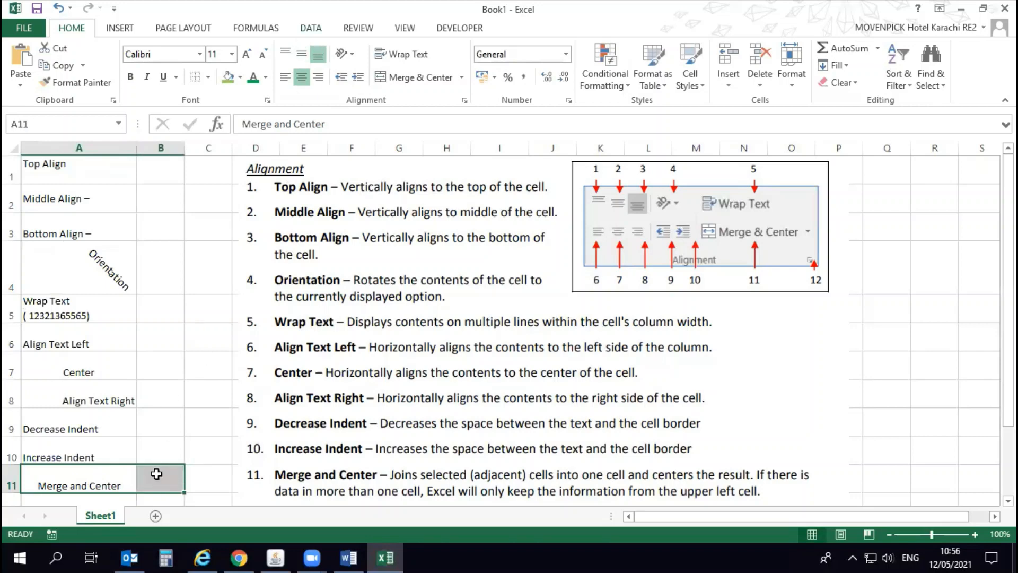
pyautogui.click(152, 479)
pyautogui.moveTo(111, 483); pyautogui.dragTo(181, 473)
pyautogui.click(415, 78)
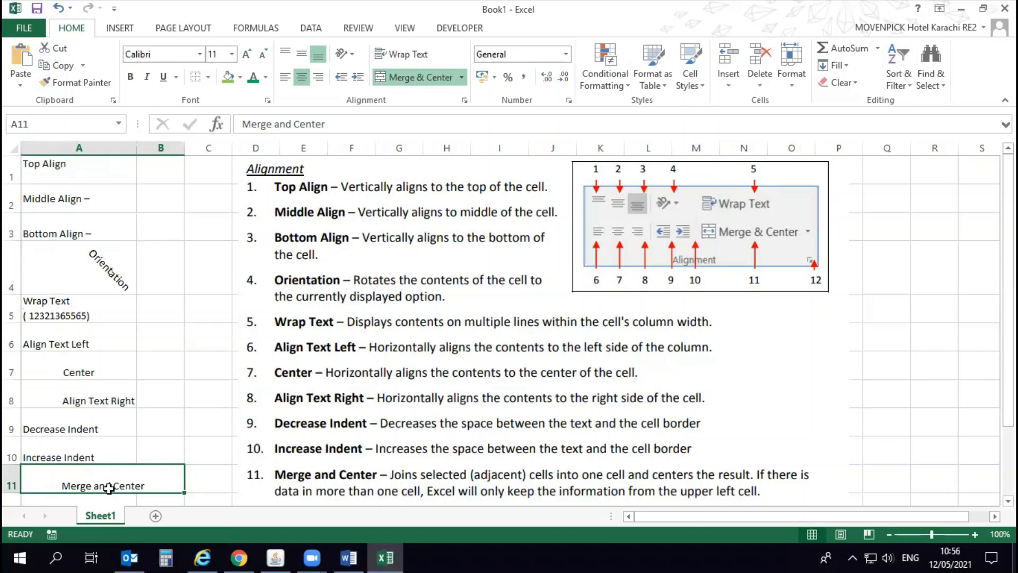
# Step: Extend the merged and centered cell in row 11 to cover A11:C11
pyautogui.moveTo(108, 488); pyautogui.dragTo(206, 479)
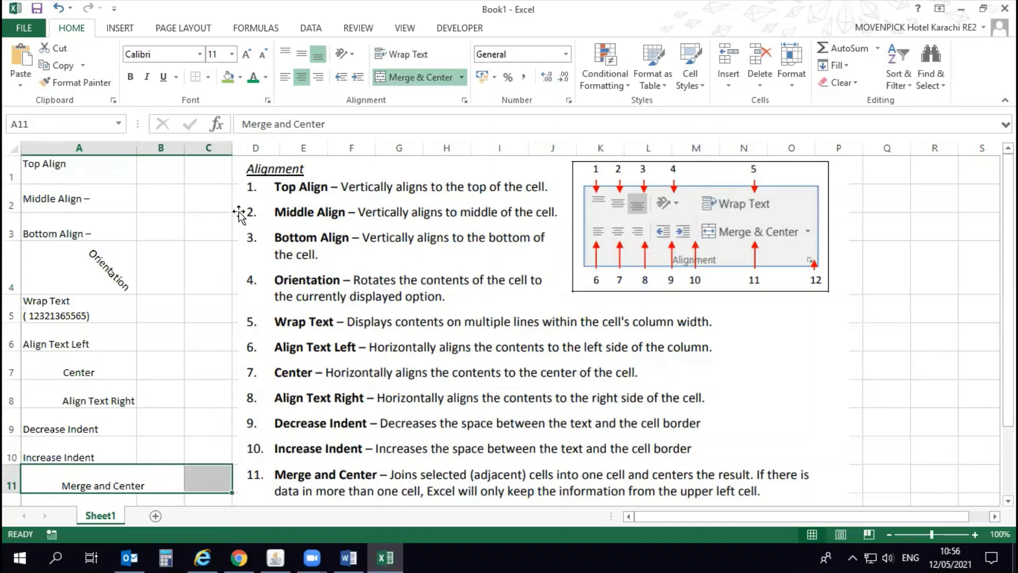
pyautogui.click(416, 78)
pyautogui.click(408, 78)
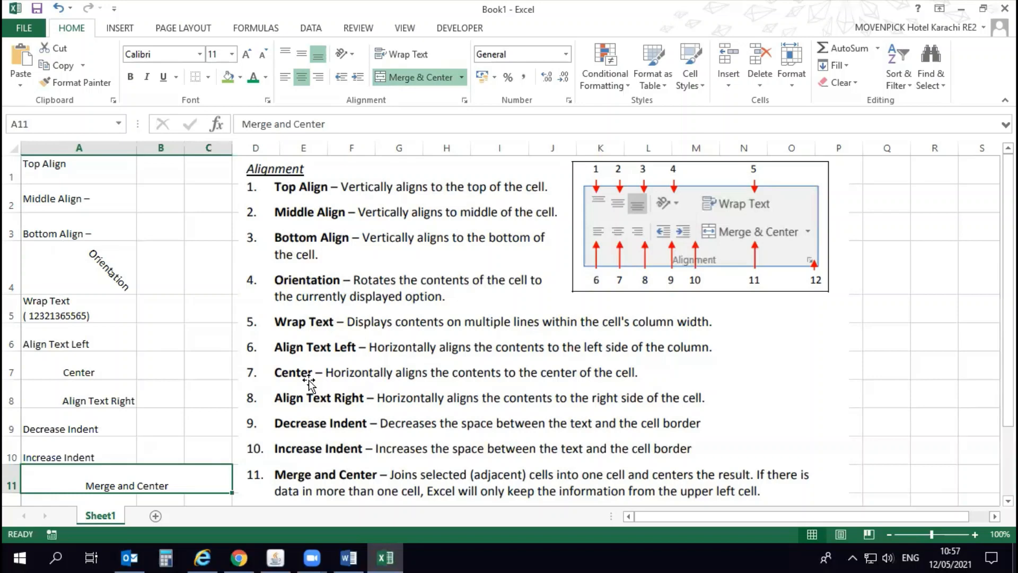
# Step: Try Merge Across on A11:C11, unmerge the cells and join them with Merge Cells
pyautogui.click(462, 78)
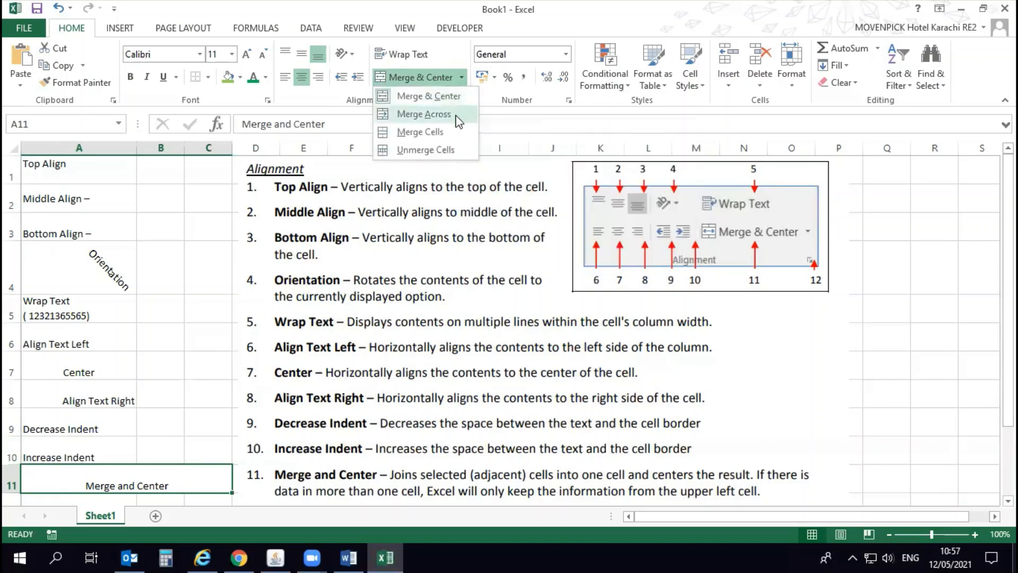
pyautogui.click(462, 113)
pyautogui.click(462, 78)
pyautogui.click(441, 140)
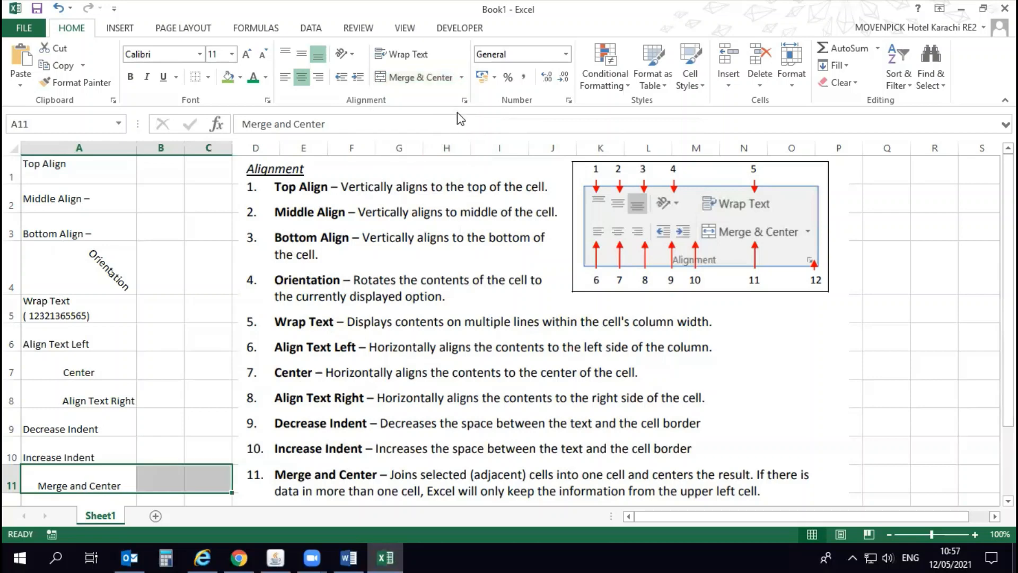
pyautogui.click(461, 78)
pyautogui.click(460, 144)
pyautogui.click(462, 78)
pyautogui.click(456, 130)
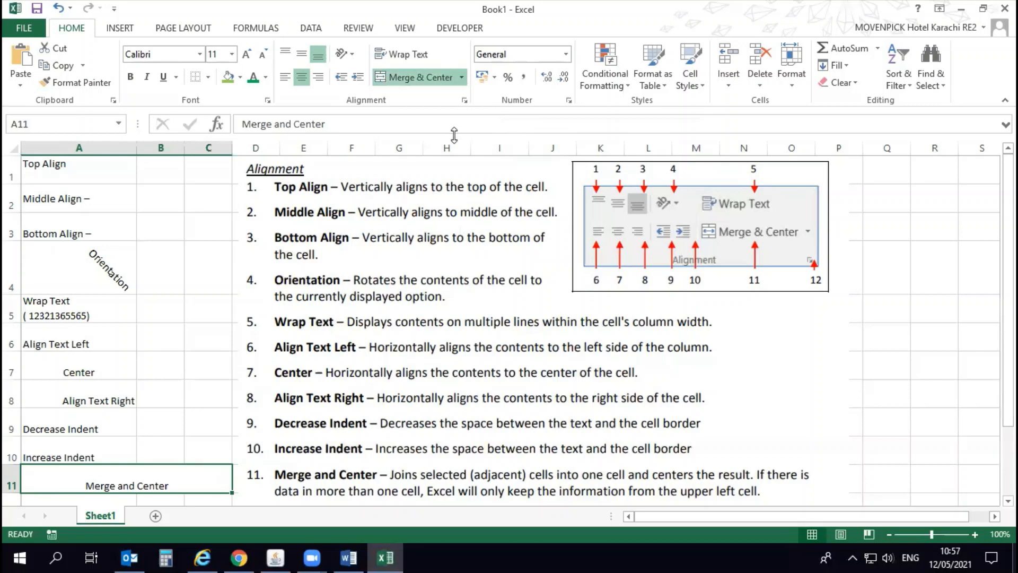
# Step: Unmerge cells A11:C11 and join them again with Merge Across
pyautogui.click(462, 78)
pyautogui.click(452, 113)
pyautogui.click(462, 78)
pyautogui.click(450, 149)
pyautogui.click(462, 78)
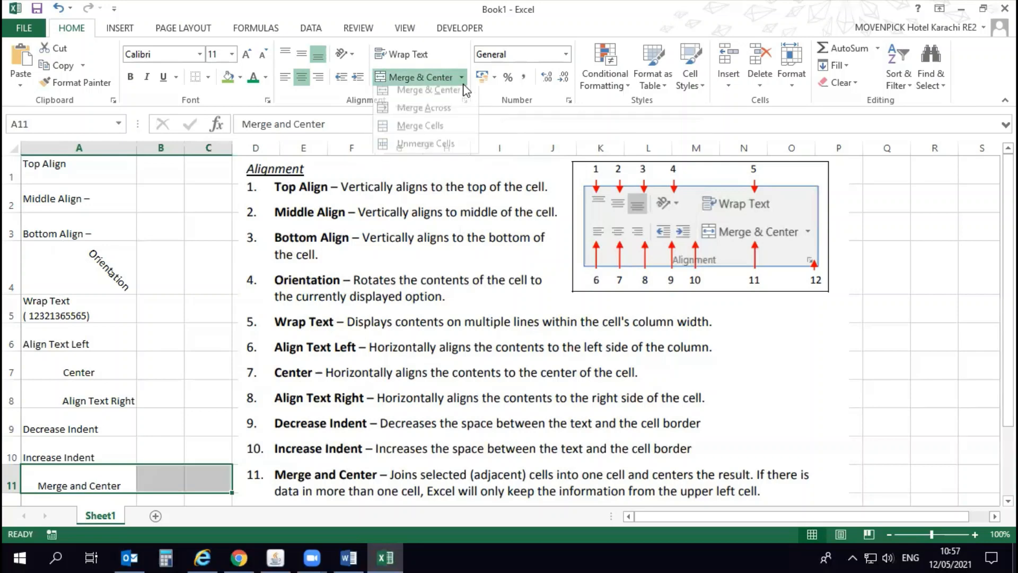
pyautogui.click(452, 114)
# Step: Open the detailed alignment settings for cell A12 and set the text orientation to 30 degrees
pyautogui.scroll(-2, 366, 218)
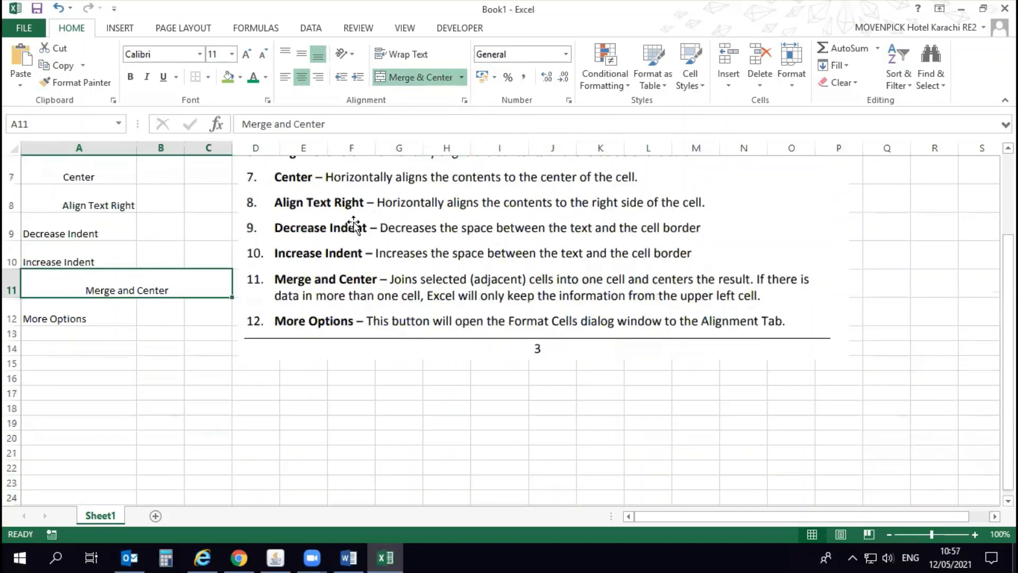
pyautogui.click(81, 305)
pyautogui.scroll(2, 169, 264)
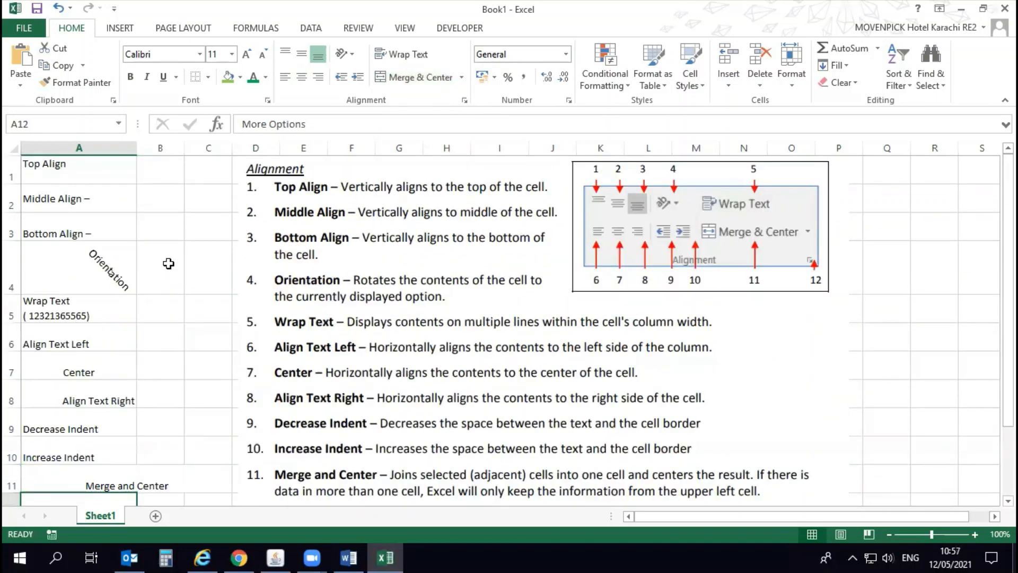
pyautogui.scroll(-1, 168, 263)
pyautogui.scroll(1, 168, 263)
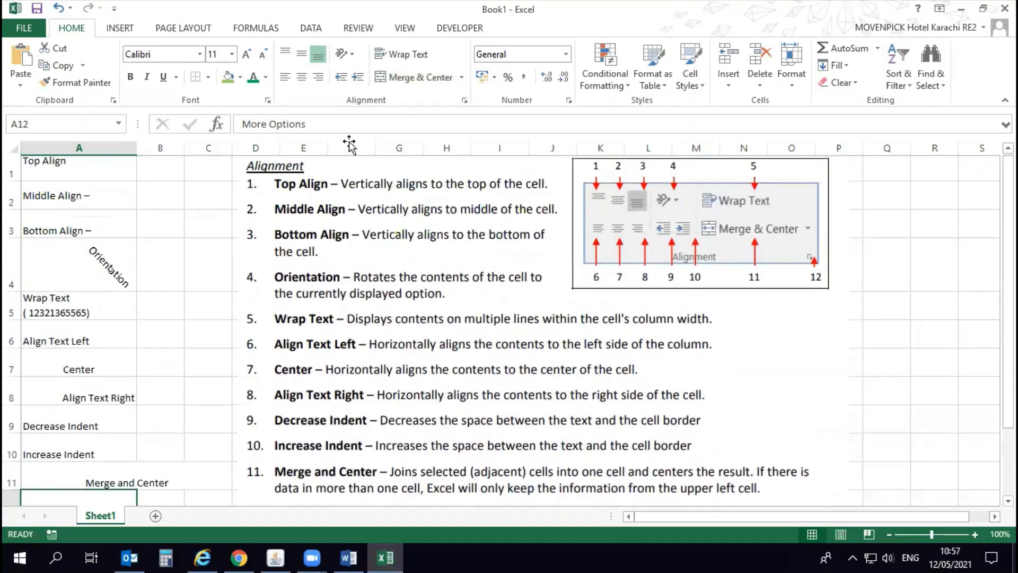
pyautogui.scroll(-2, 466, 100)
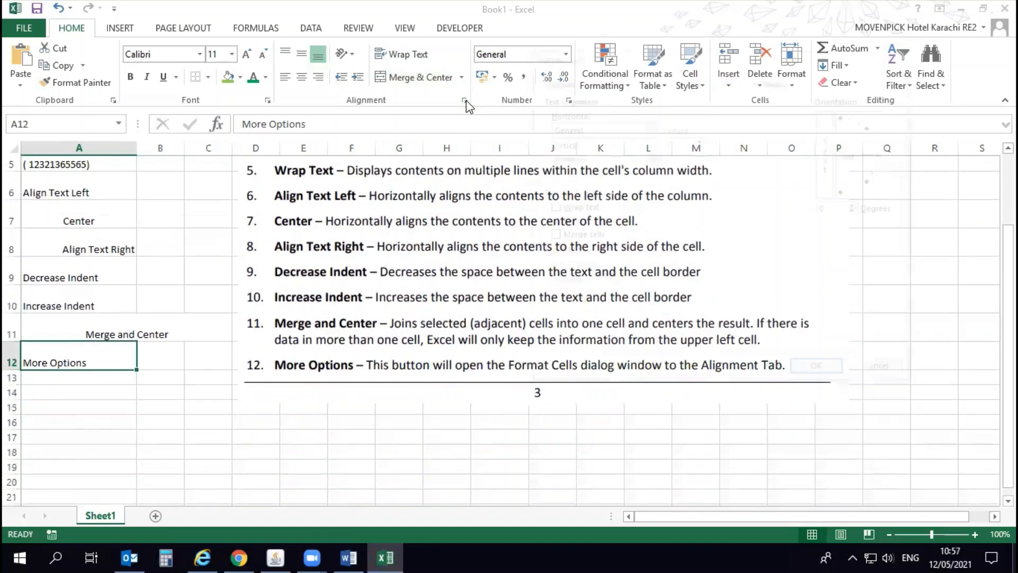
pyautogui.click(466, 100)
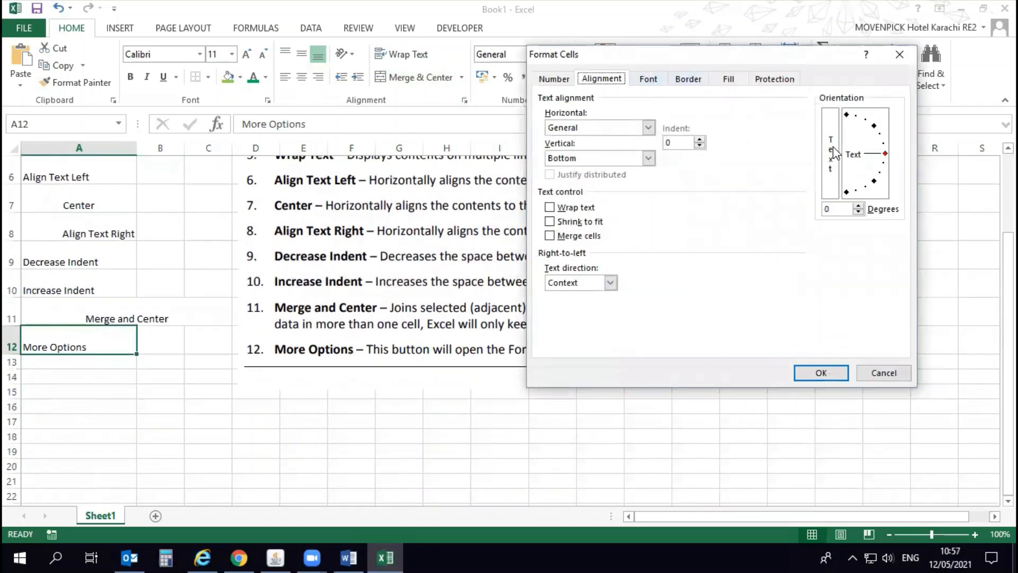
pyautogui.moveTo(885, 155); pyautogui.dragTo(879, 133)
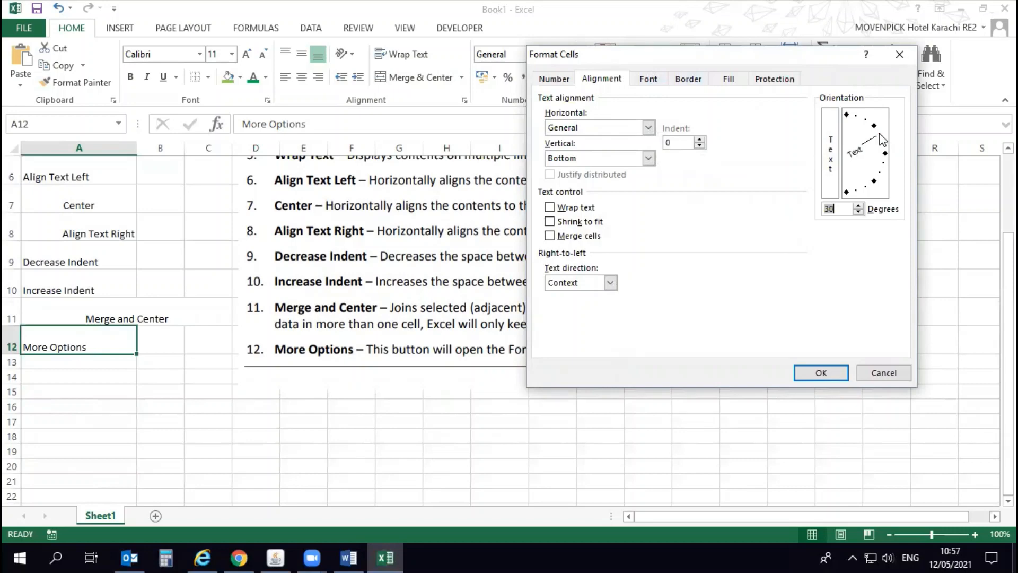
pyautogui.click(635, 80)
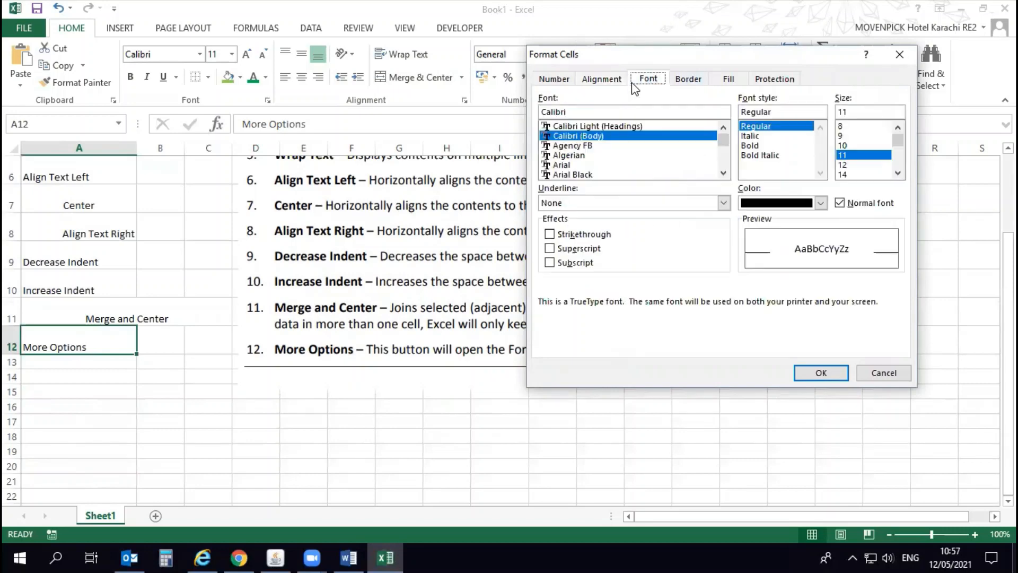
pyautogui.click(605, 79)
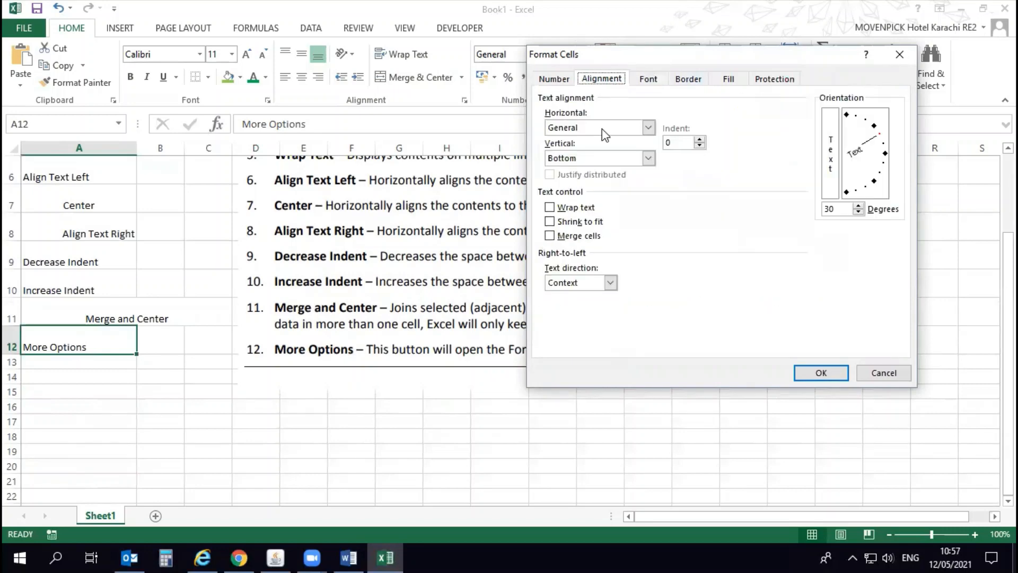
# Step: Turn on Shrink to fit for cell A12 and apply Justify as its horizontal alignment
pyautogui.click(583, 222)
pyautogui.click(610, 283)
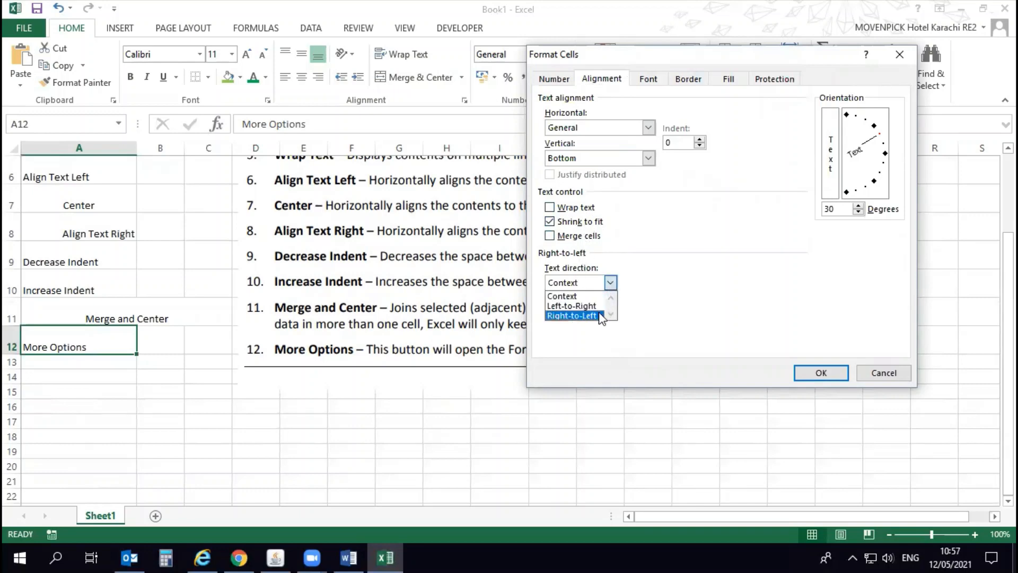
pyautogui.click(656, 235)
pyautogui.click(647, 127)
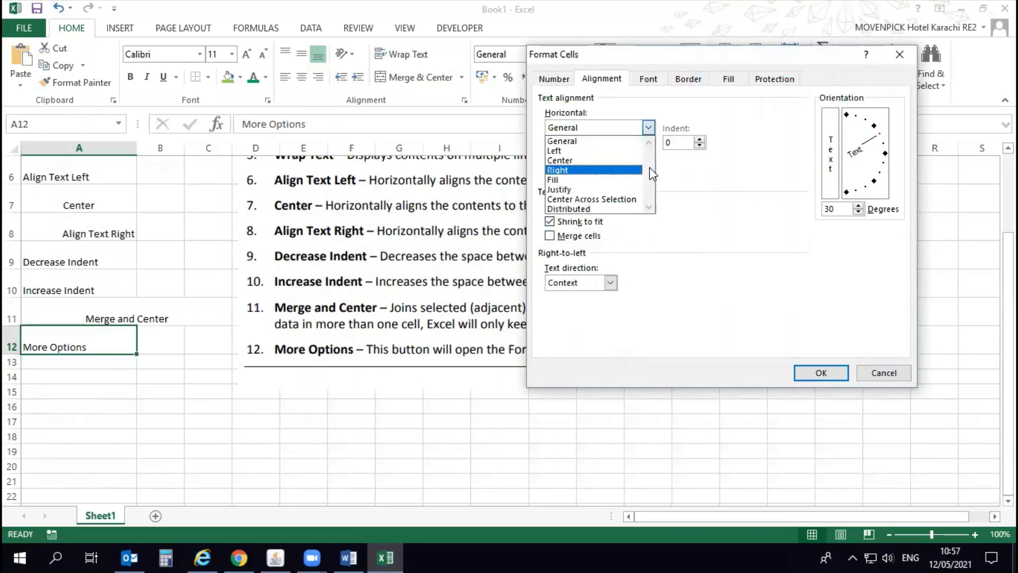
pyautogui.click(636, 189)
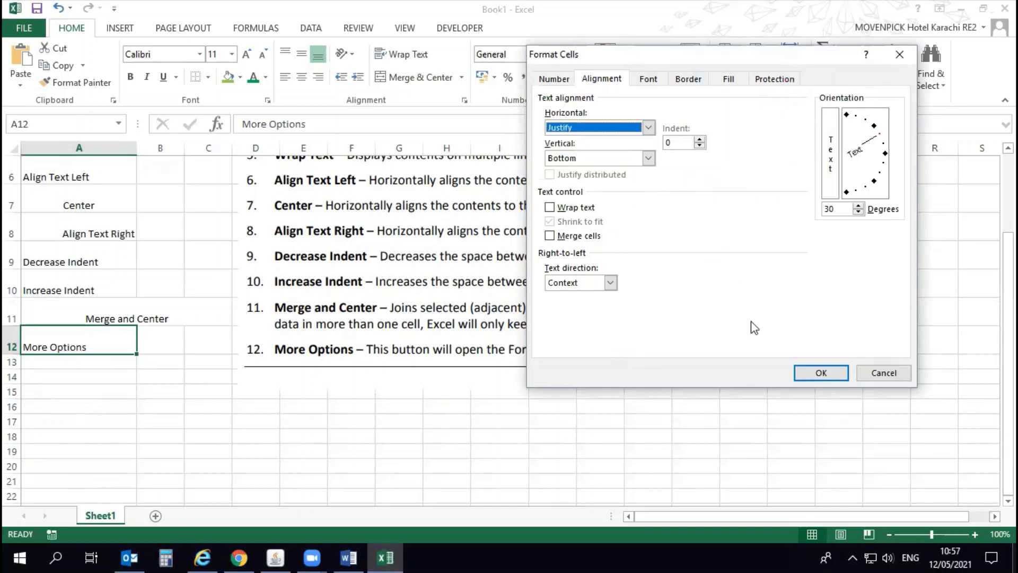
pyautogui.click(808, 372)
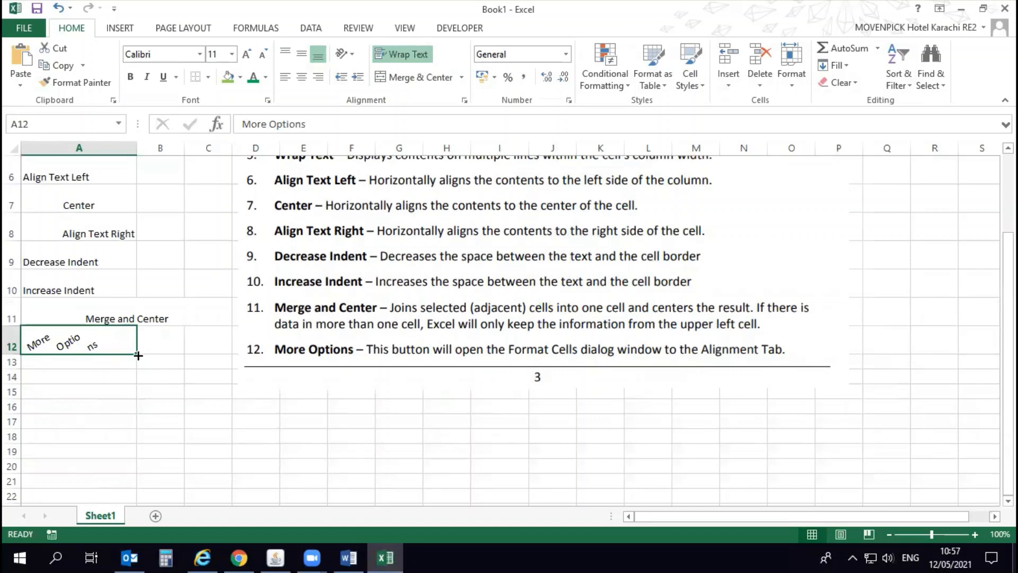
# Step: Enter the sample numbers 100, 200, 6565 and 998898 in cells B1 to B4
pyautogui.scroll(2, 259, 314)
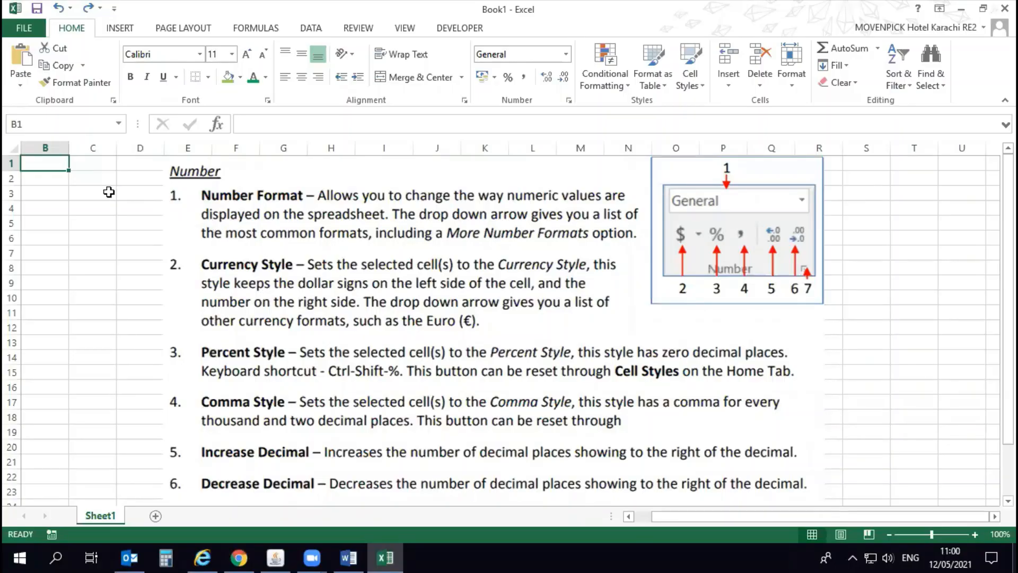
pyautogui.write('100')
pyautogui.press('Return')
pyautogui.write('22')
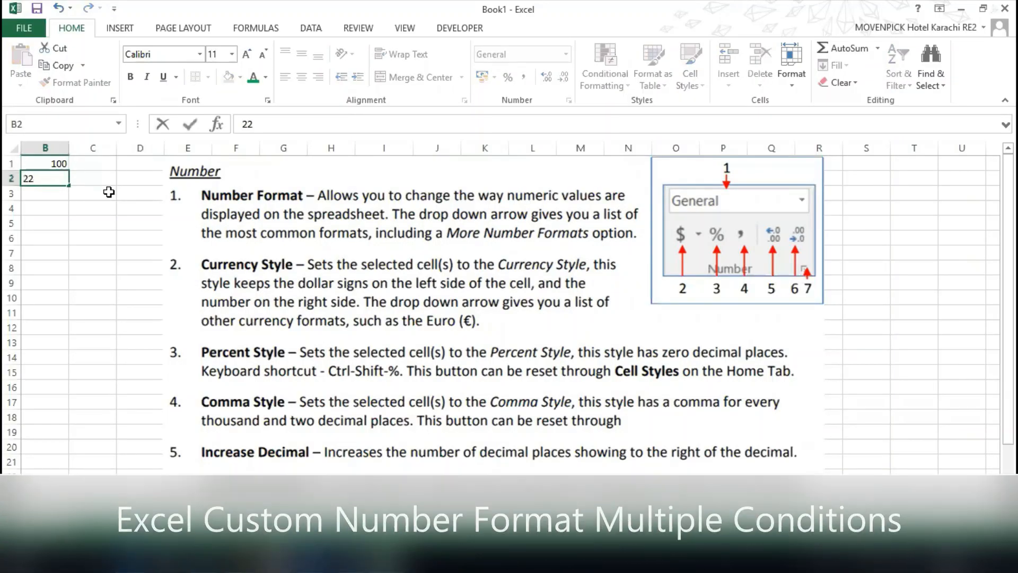
pyautogui.write('0')
pyautogui.press('Return')
pyautogui.write('6565')
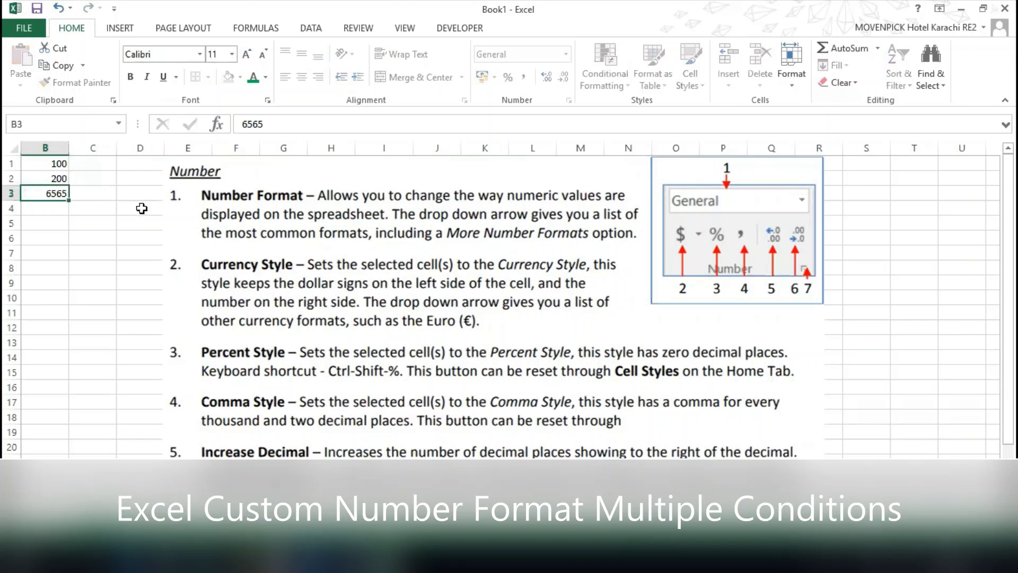
pyautogui.press('Return')
pyautogui.write('999999')
pyautogui.press('Return')
# Step: Continue the number column with 5446546, 86556 and 87878 in cells B5 to B7
pyautogui.write('9+9')
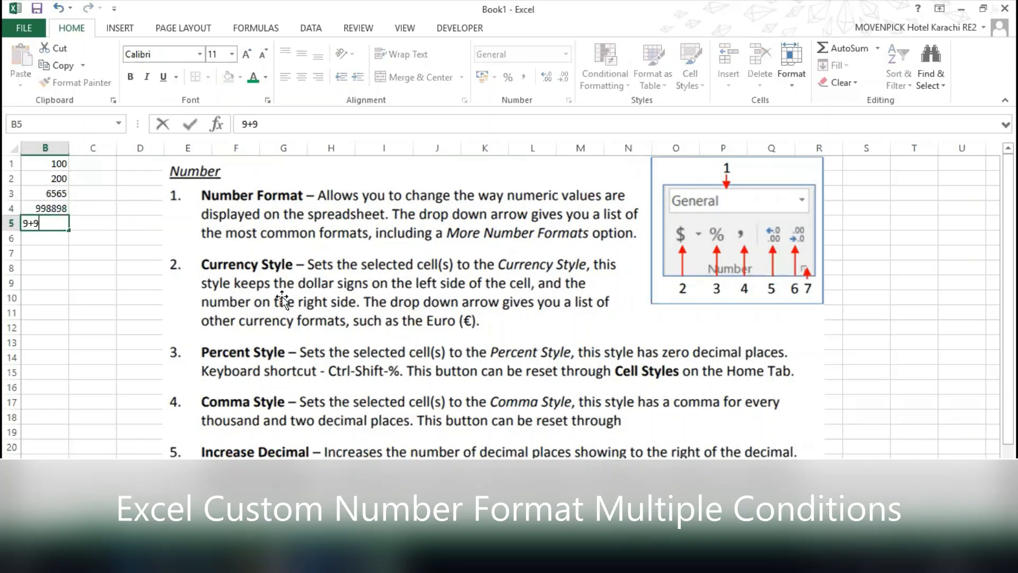
pyautogui.press('Return')
pyautogui.press('Up')
pyautogui.write('5446546')
pyautogui.press('Return')
pyautogui.write('86556')
pyautogui.press('Return')
pyautogui.write('87878')
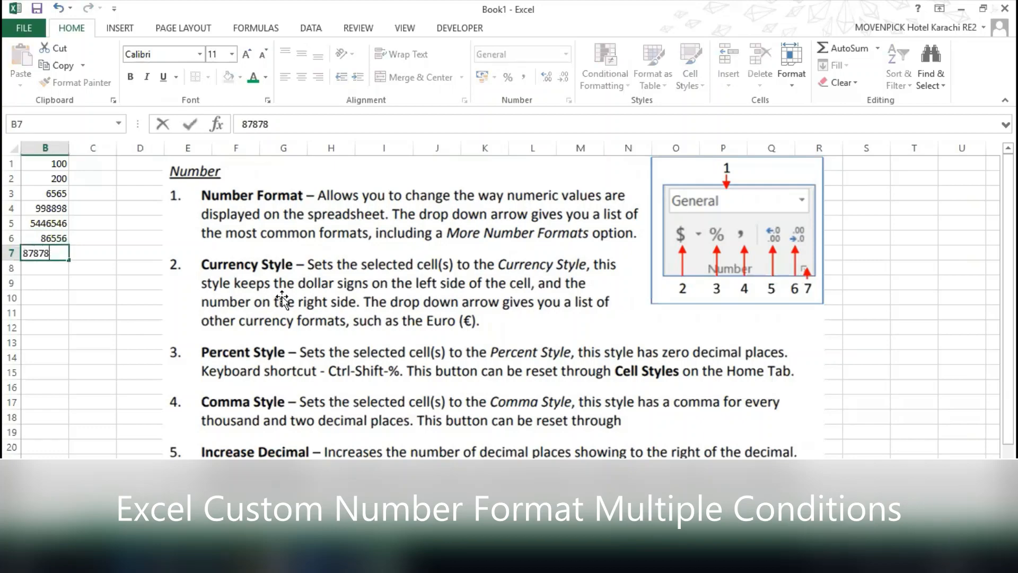
pyautogui.press('Return')
pyautogui.write('87')
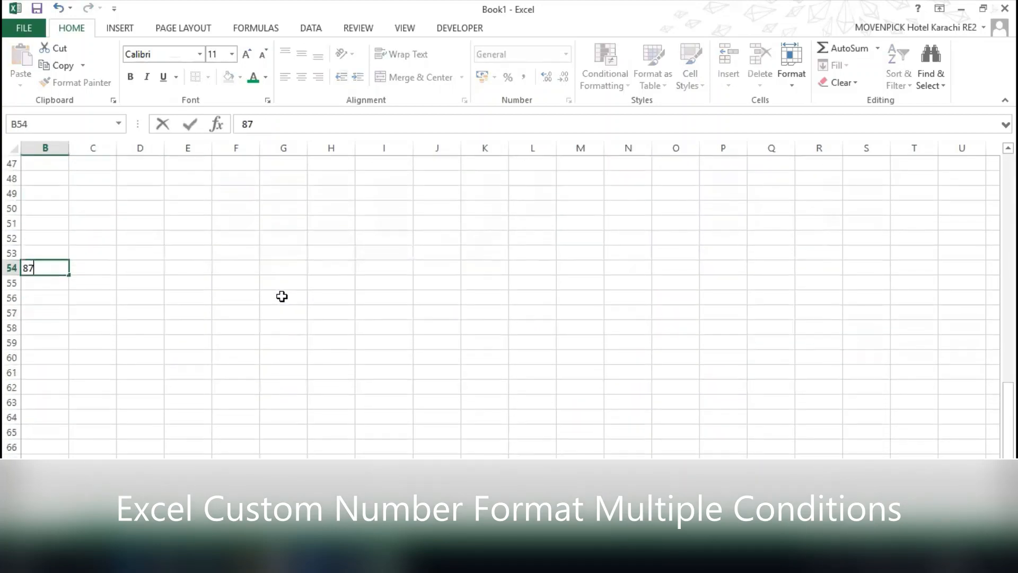
pyautogui.press('Escape')
pyautogui.press('pageup')
pyautogui.press('pageup')
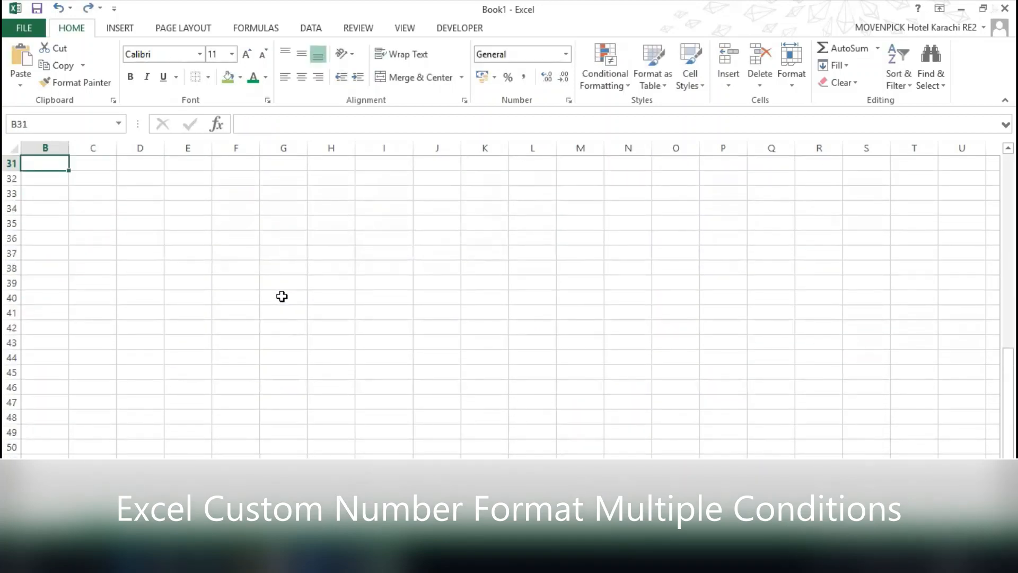
pyautogui.press('Up')
pyautogui.press('Up')
pyautogui.press('Up')
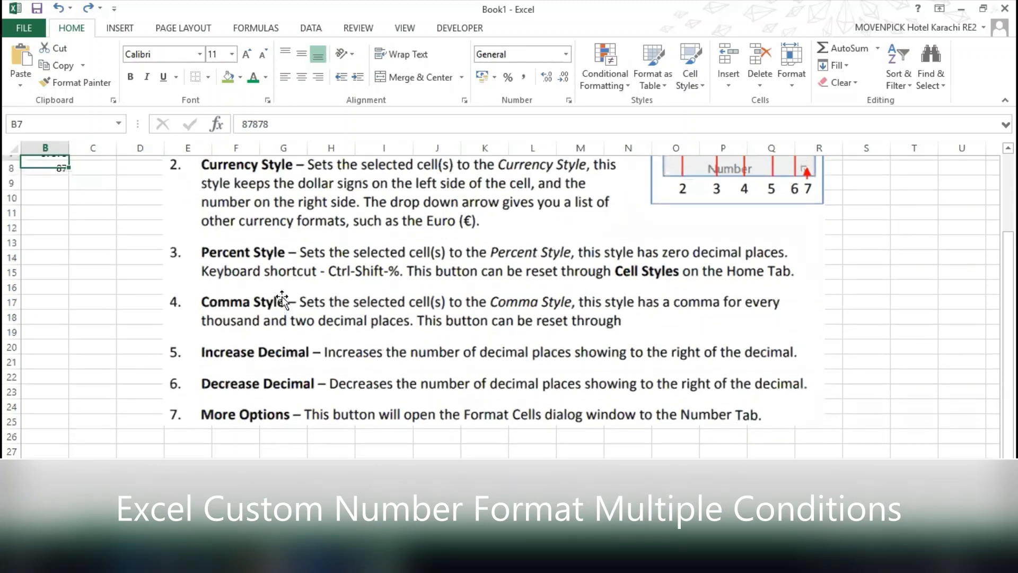
# Step: Complete the number column with 55654, 57978, 878798 and 8797979 in cells B8 to B11
pyautogui.press('Down')
pyautogui.press('Down')
pyautogui.press('Down')
pyautogui.write('55654')
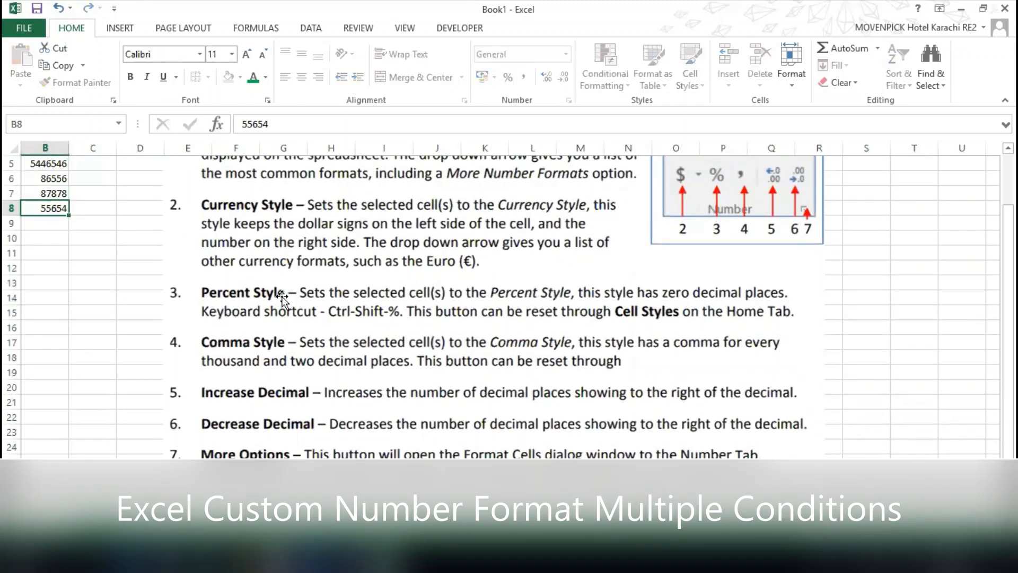
pyautogui.press('Return')
pyautogui.write('57978')
pyautogui.press('Return')
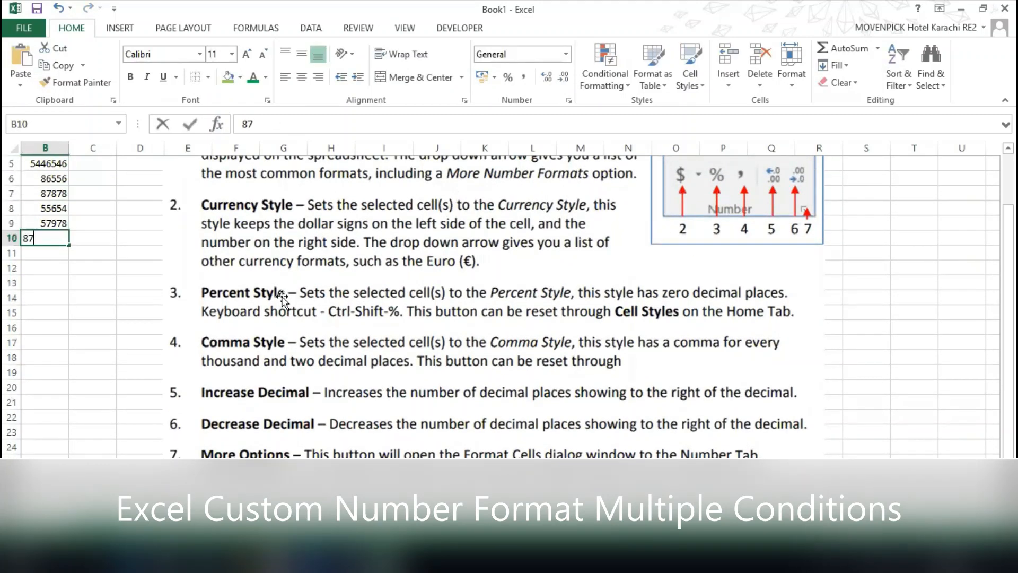
pyautogui.write('878798')
pyautogui.press('Return')
pyautogui.write('8797979')
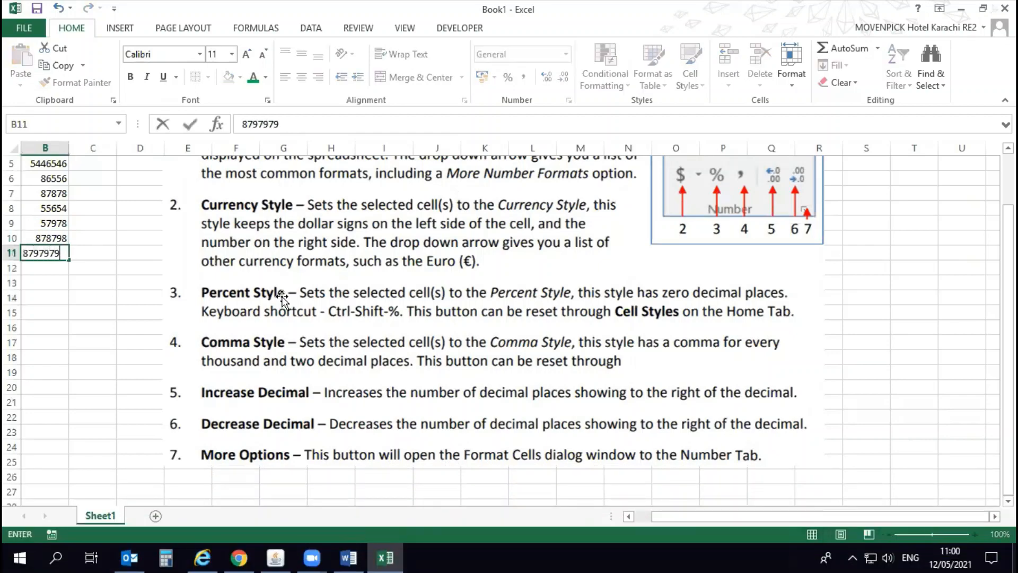
pyautogui.press('Return')
# Step: Return to cell B1 and open its list of available number formats
pyautogui.hotkey('ctrl', 'Home')
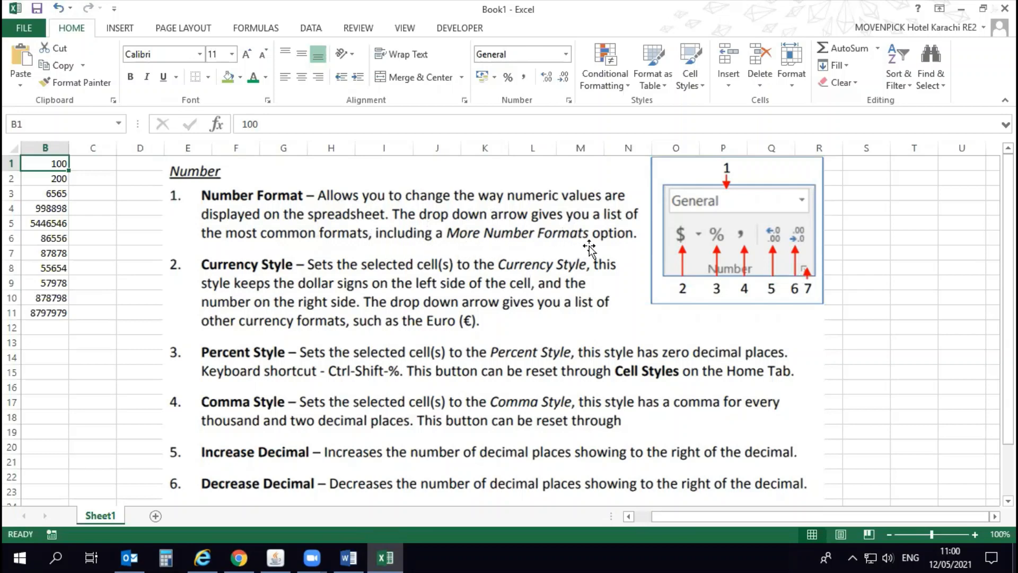
pyautogui.click(566, 54)
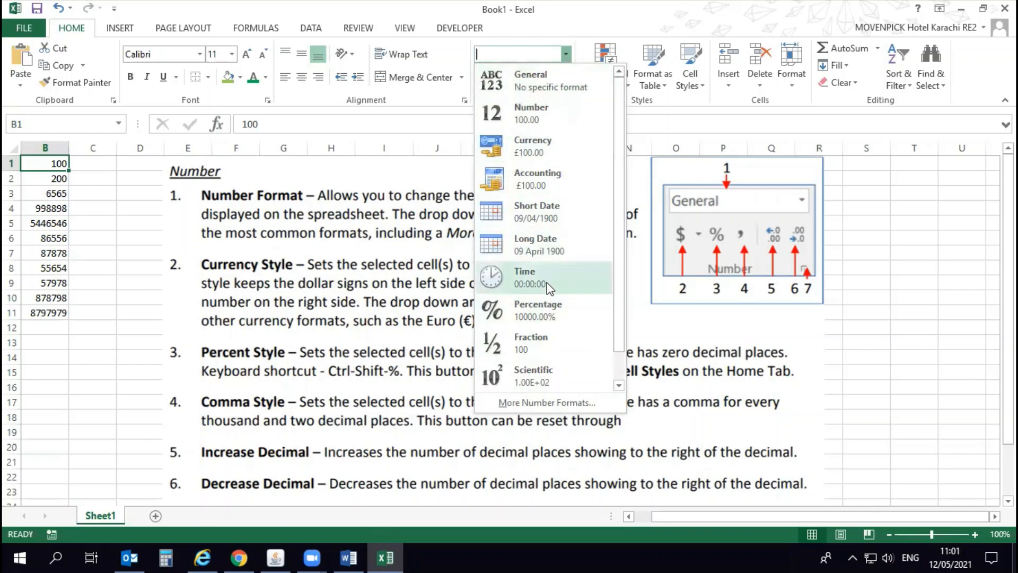
# Step: Apply the Time format to cell B1 and enter 11:01 in it
pyautogui.click(121, 199)
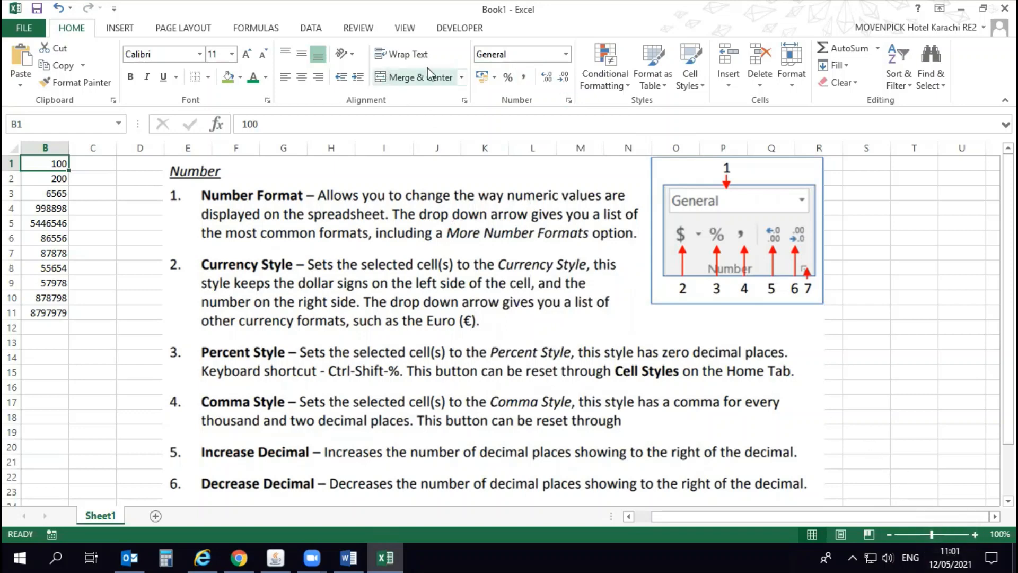
pyautogui.click(566, 54)
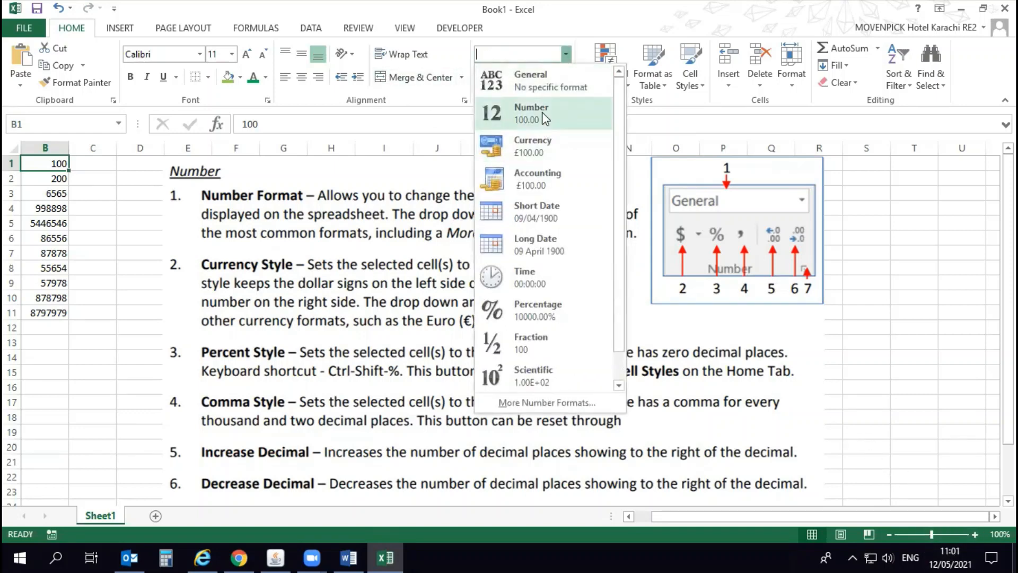
pyautogui.click(538, 272)
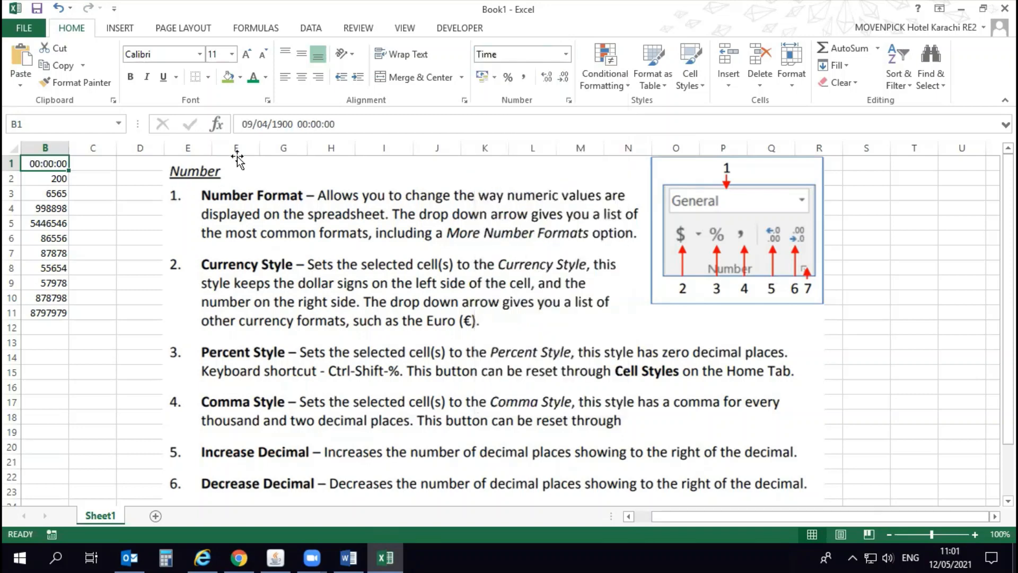
pyautogui.write('11')
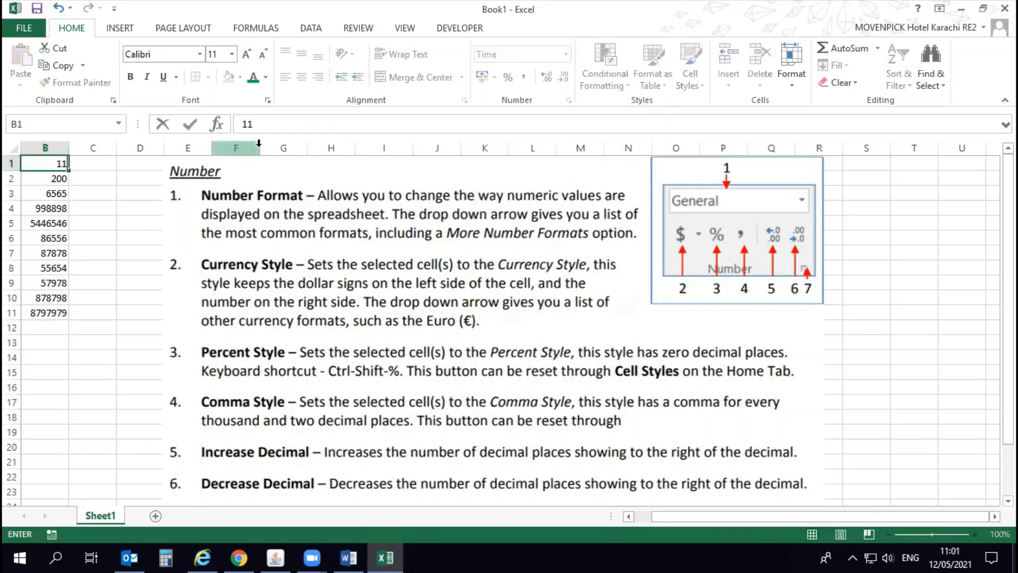
pyautogui.write(':01')
pyautogui.press('Return')
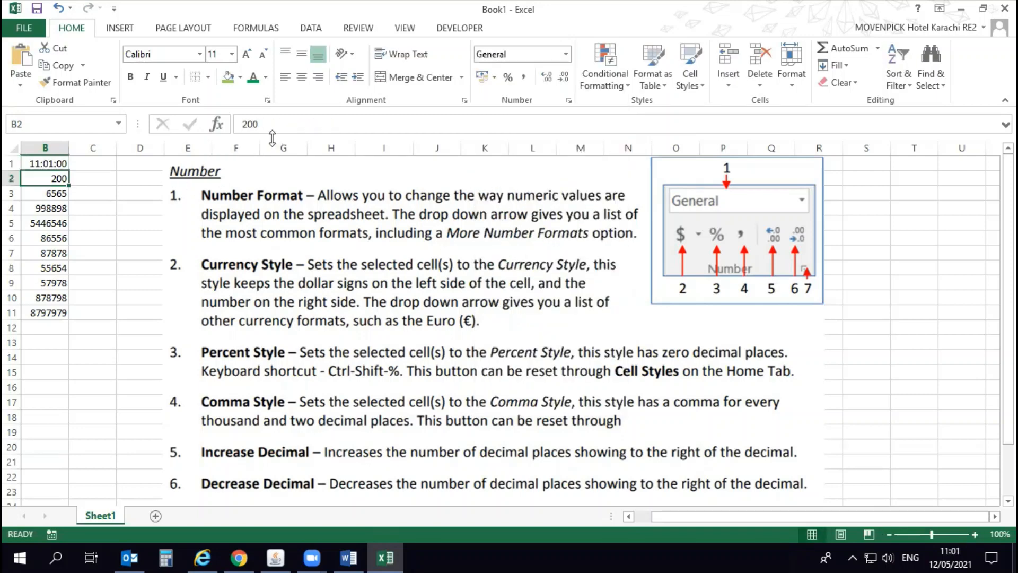
# Step: Switch cell B1 to the Number format, followed by the Currency format
pyautogui.click(55, 163)
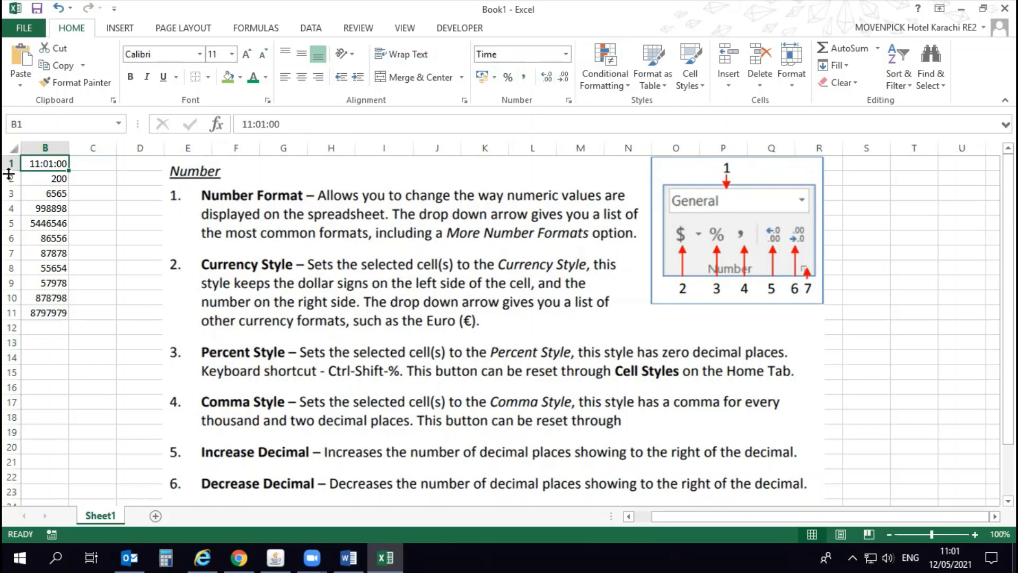
pyautogui.rightClick(41, 166)
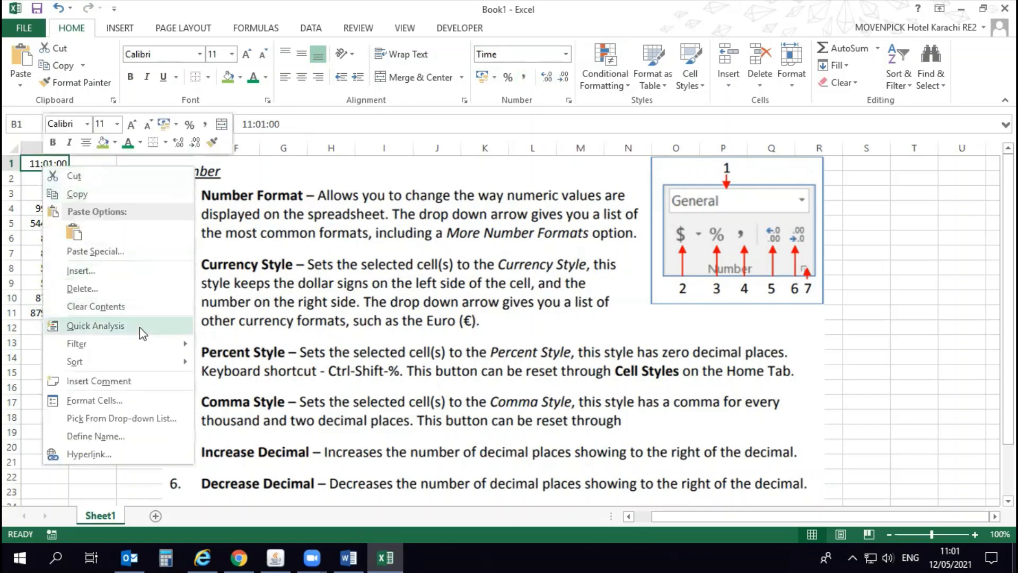
pyautogui.click(32, 444)
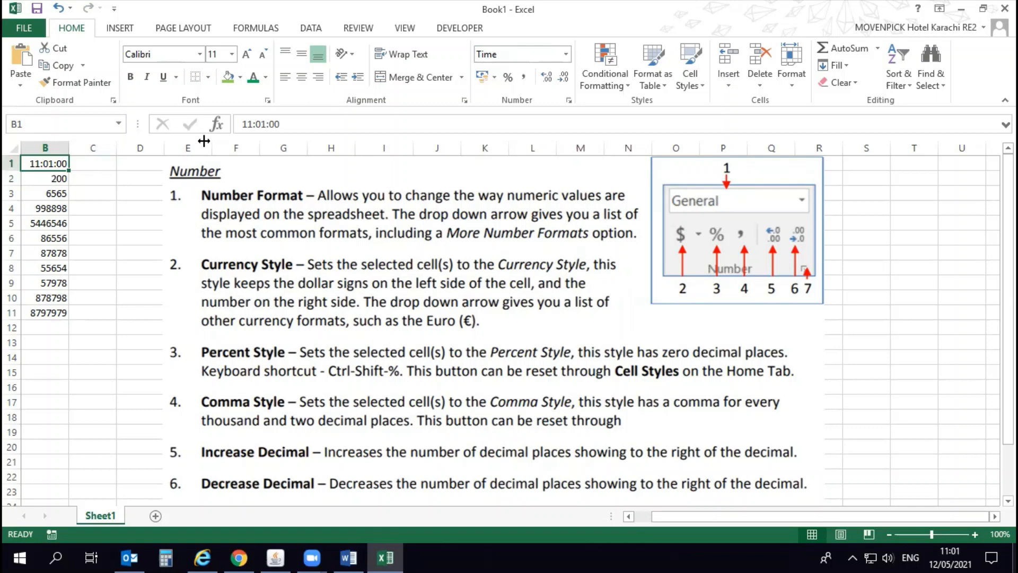
pyautogui.click(568, 54)
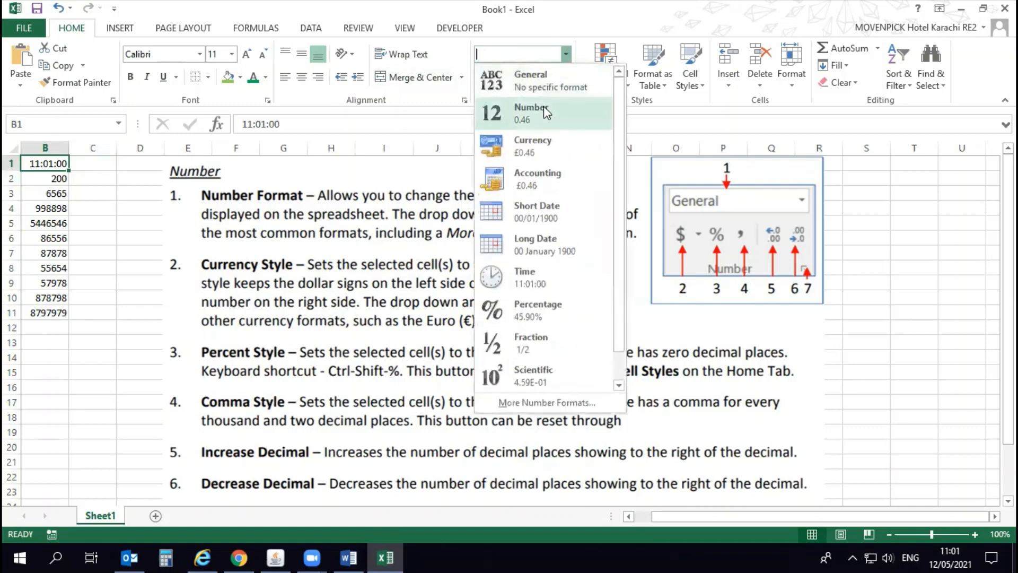
pyautogui.click(543, 106)
pyautogui.click(567, 54)
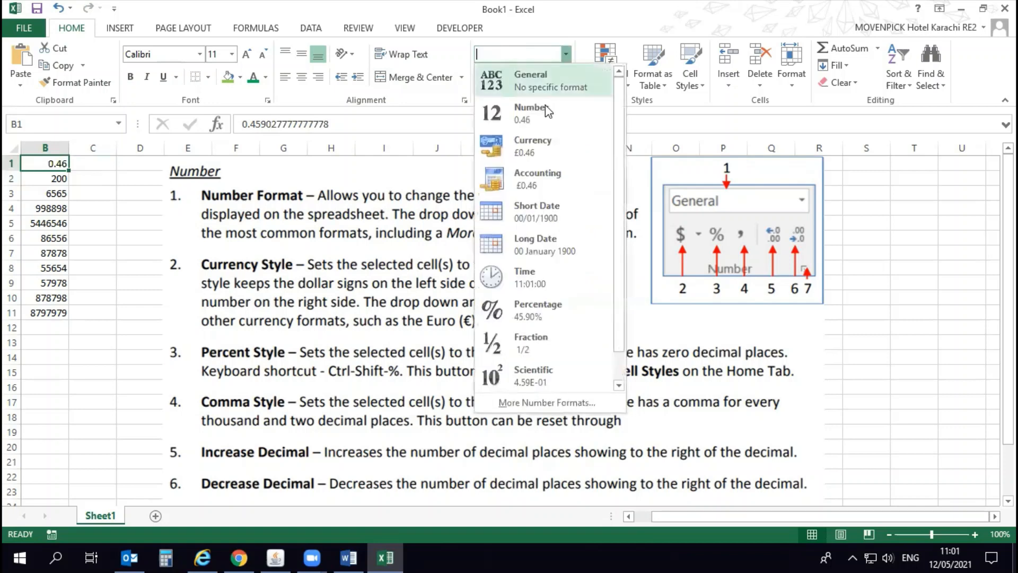
pyautogui.click(537, 148)
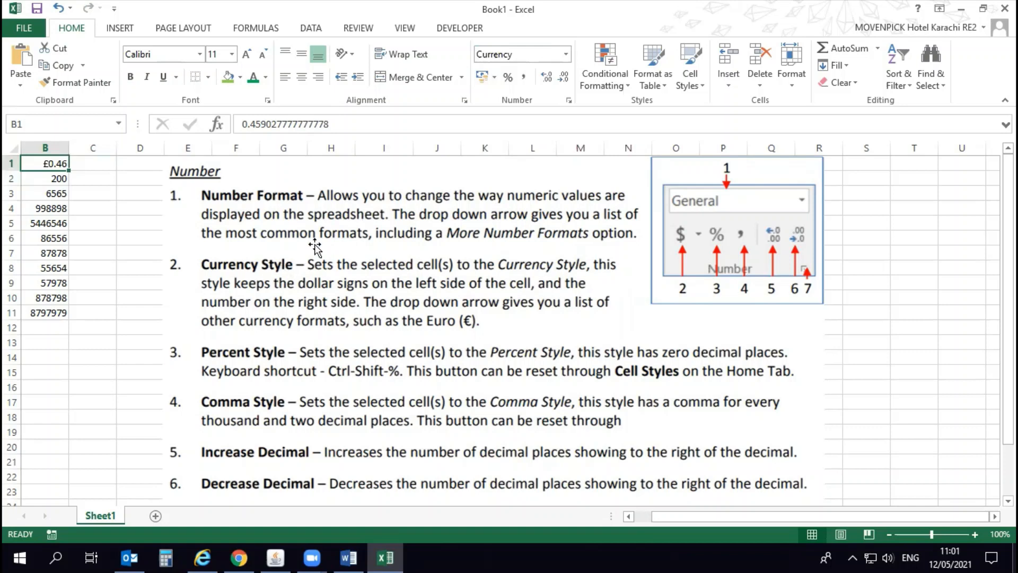
# Step: Apply the accounting format to cell B1 in US dollars, euros and UK pounds in turn
pyautogui.click(496, 78)
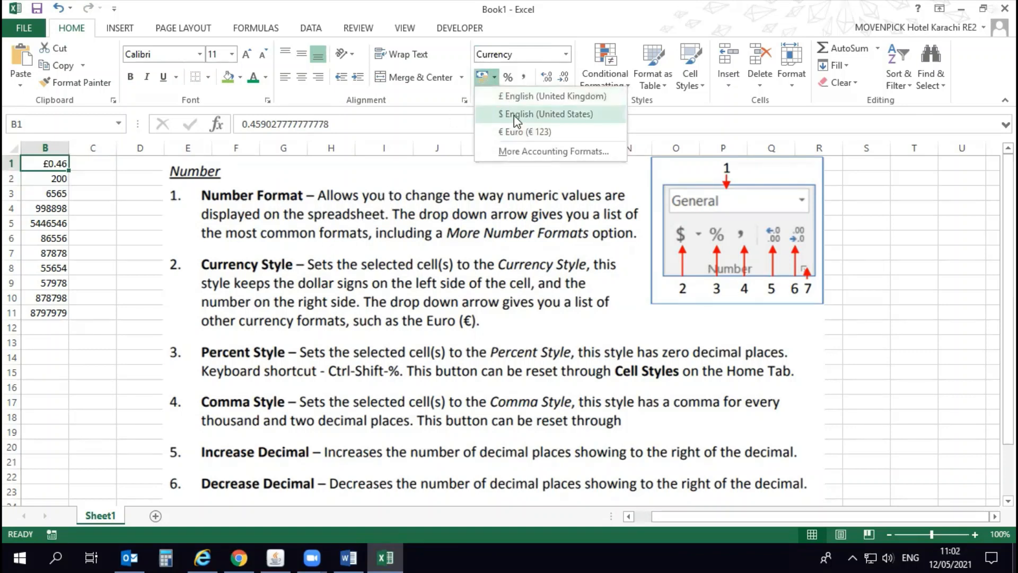
pyautogui.click(513, 114)
pyautogui.click(497, 78)
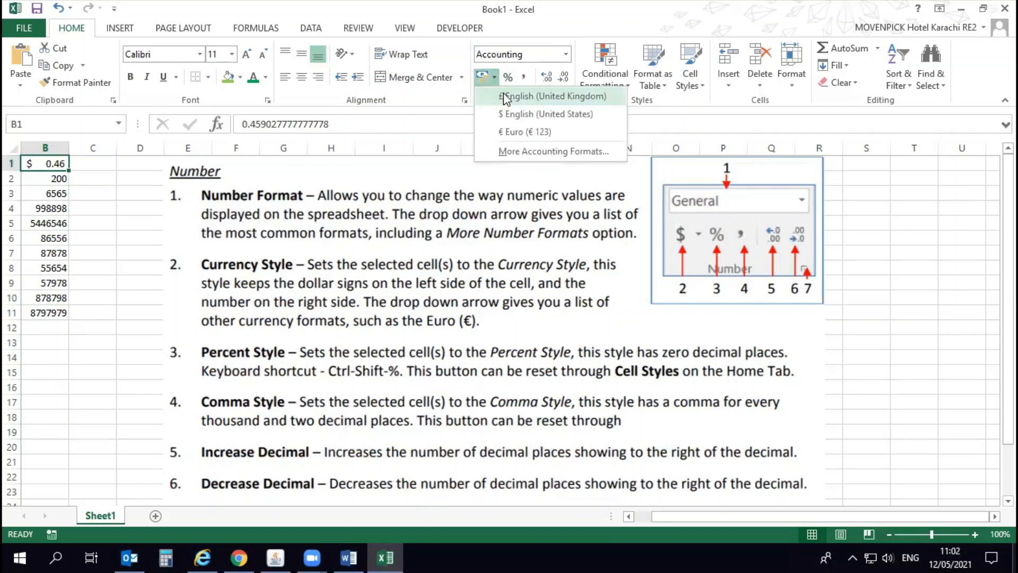
pyautogui.click(511, 130)
pyautogui.click(494, 78)
pyautogui.click(511, 99)
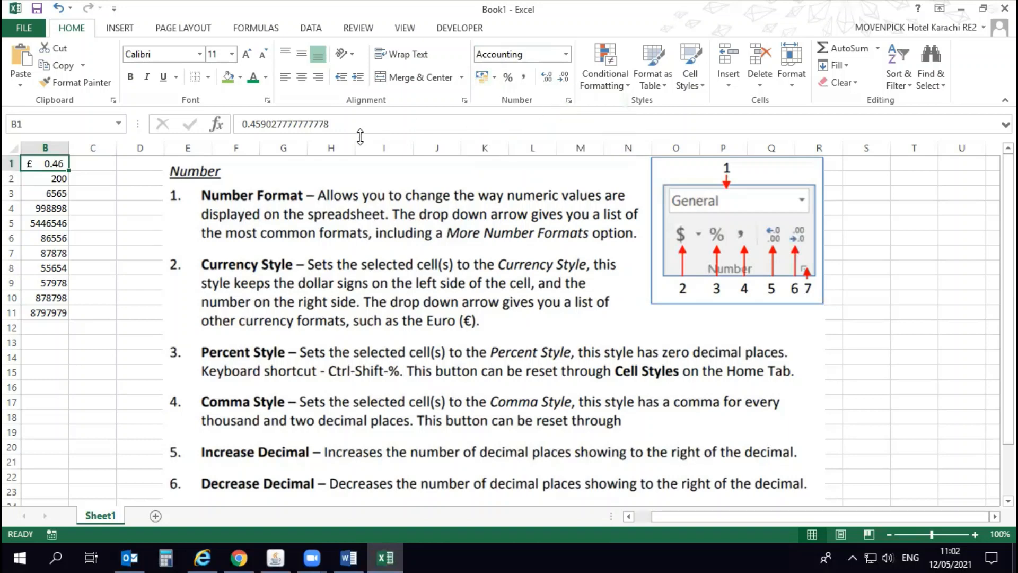
# Step: Set the accounting currency symbol of cell B1 to ZWD using the additional accounting formats
pyautogui.click(495, 78)
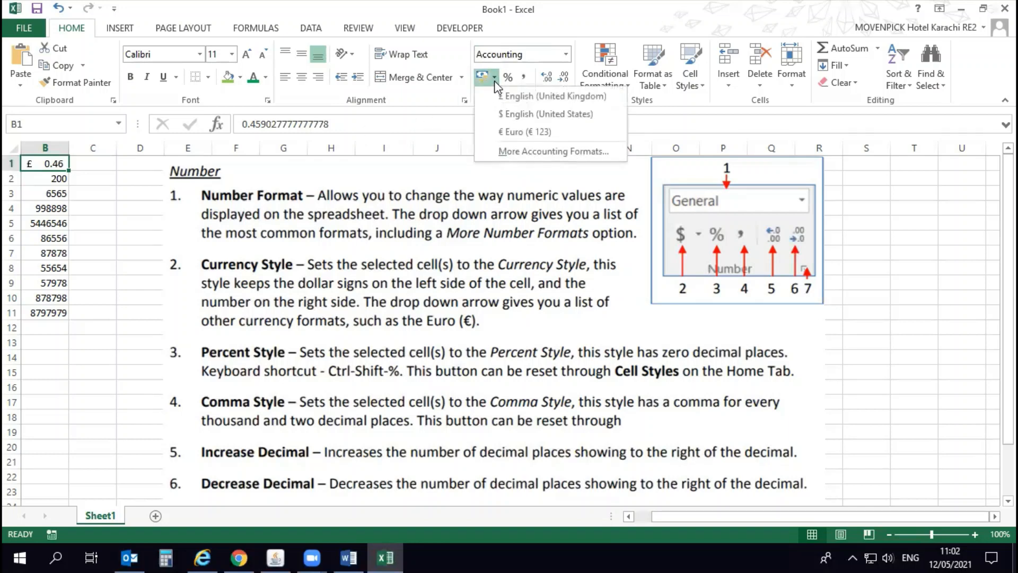
pyautogui.click(512, 151)
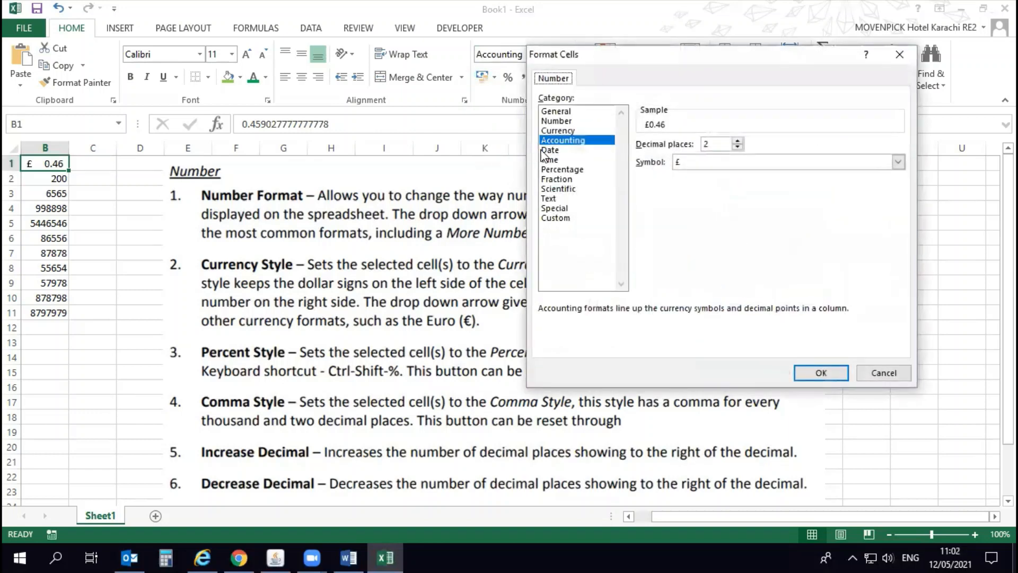
pyautogui.click(897, 161)
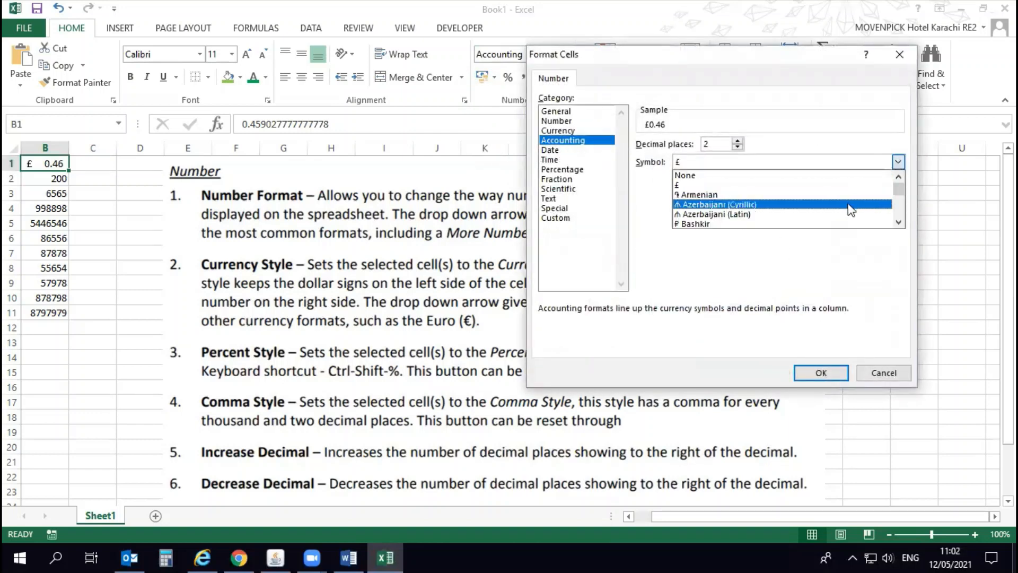
pyautogui.scroll(-2, 840, 196)
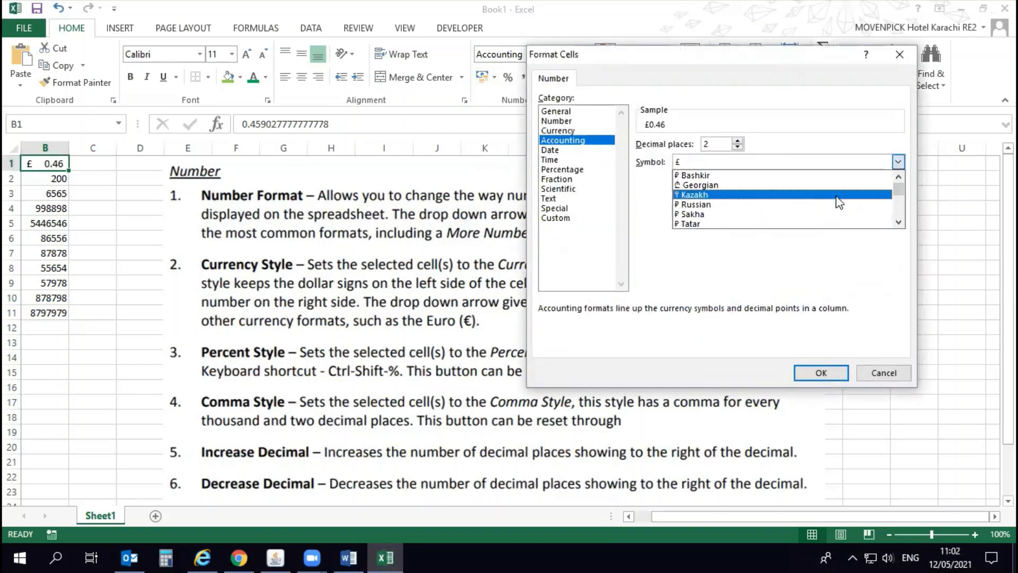
pyautogui.scroll(-1, 836, 196)
pyautogui.press('p')
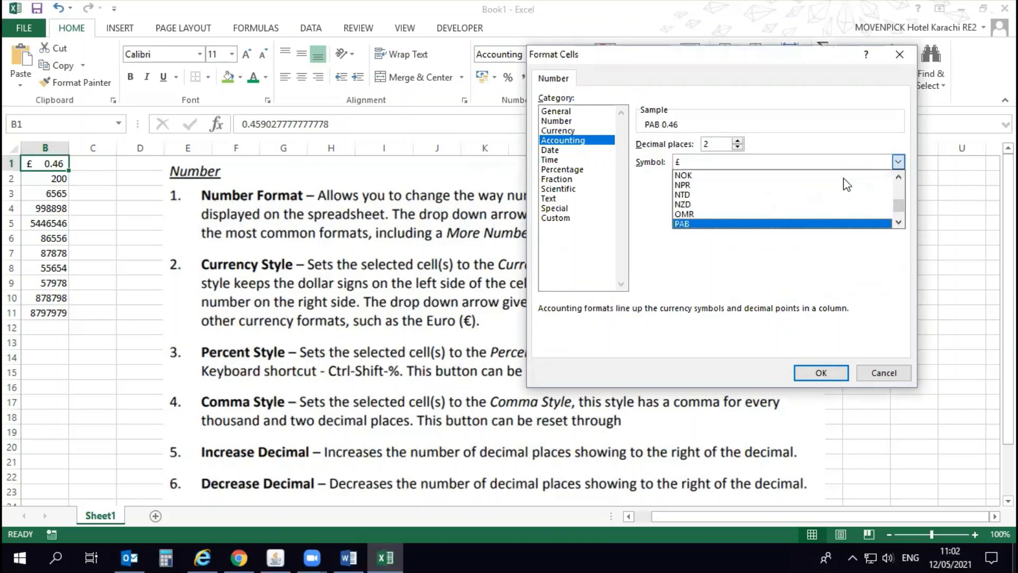
pyautogui.press('p')
pyautogui.press('a')
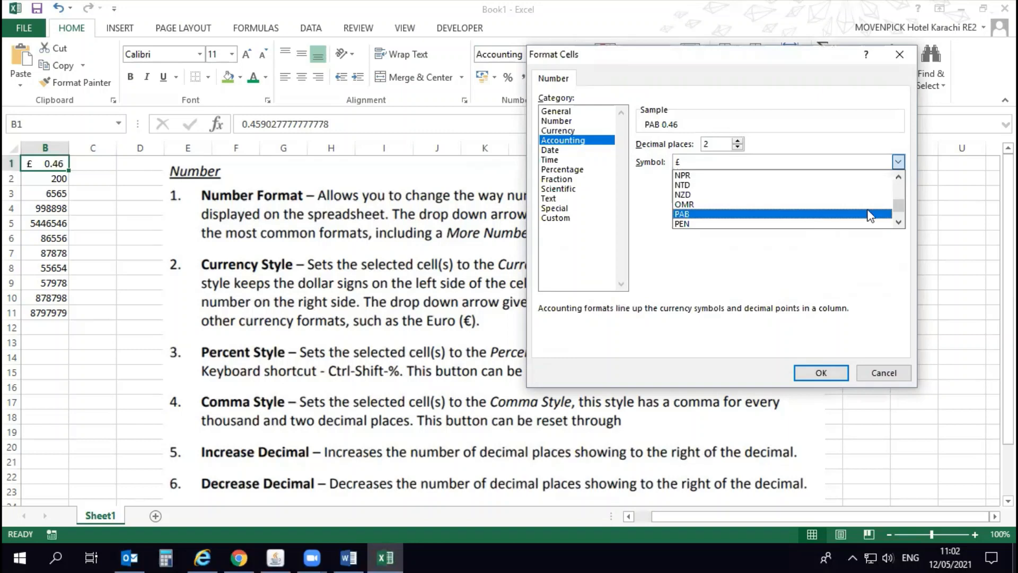
pyautogui.moveTo(899, 206)
pyautogui.mouseDown()
pyautogui.moveTo(900, 191)
pyautogui.moveTo(898, 213)
pyautogui.mouseUp()
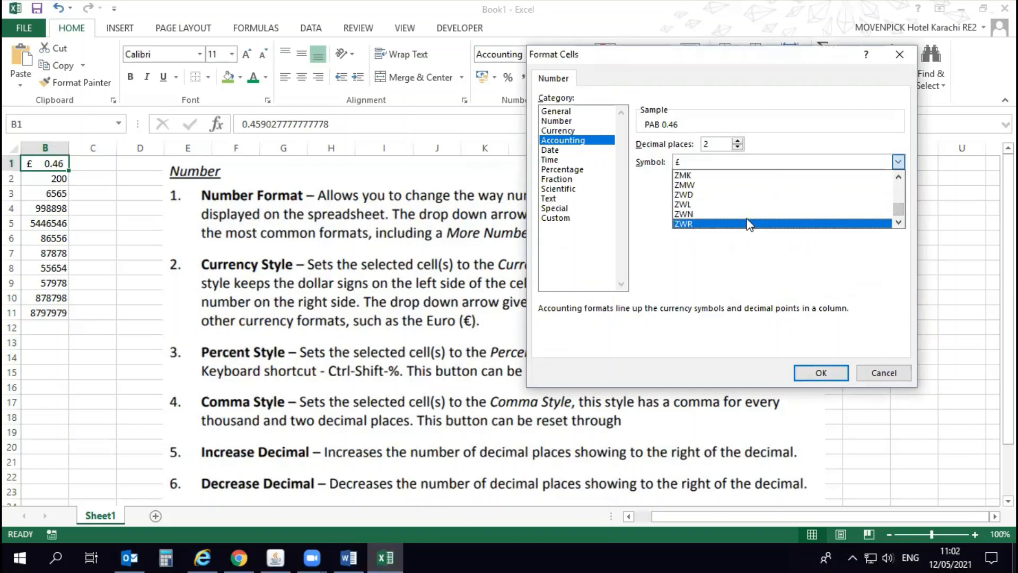
pyautogui.click(731, 194)
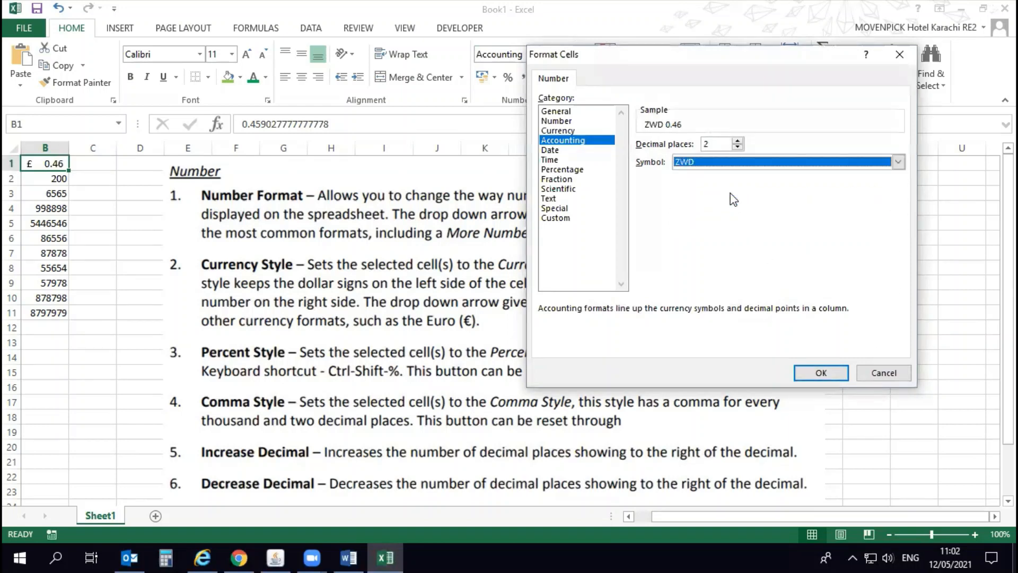
pyautogui.click(820, 372)
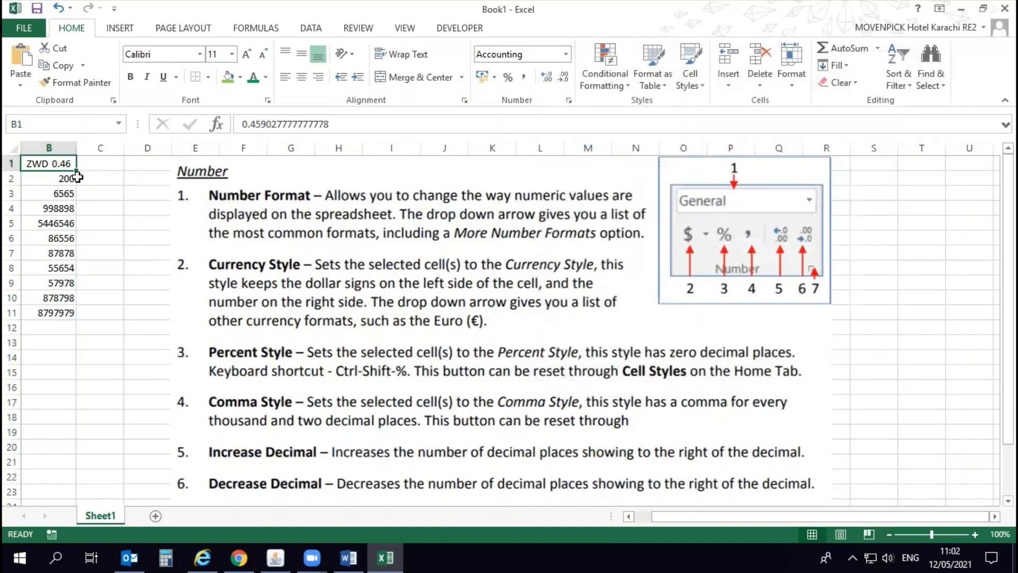
# Step: Enter 56464 in cell B1 and apply the $ English (United States) accounting format to it
pyautogui.write('56464')
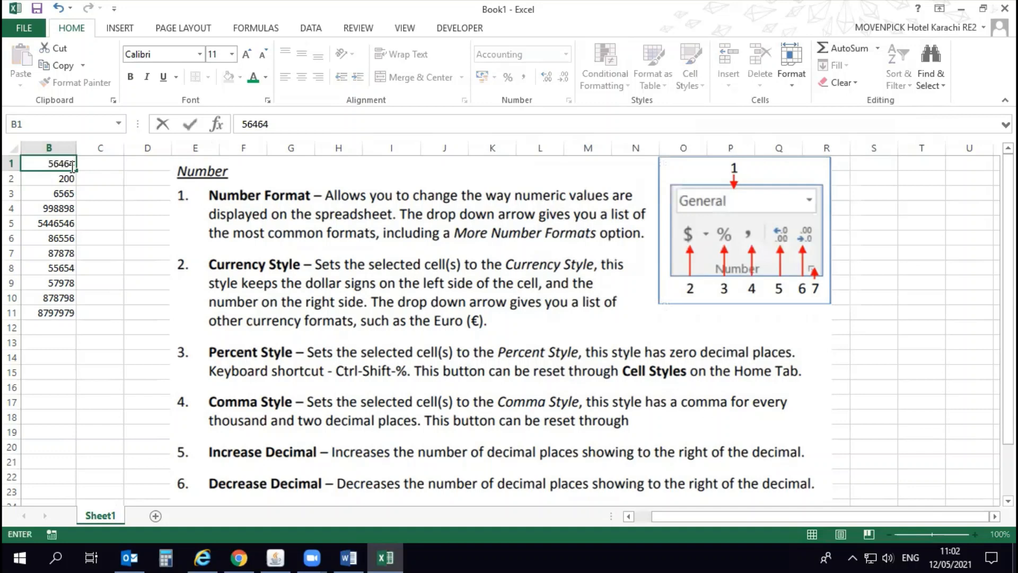
pyautogui.press('Return')
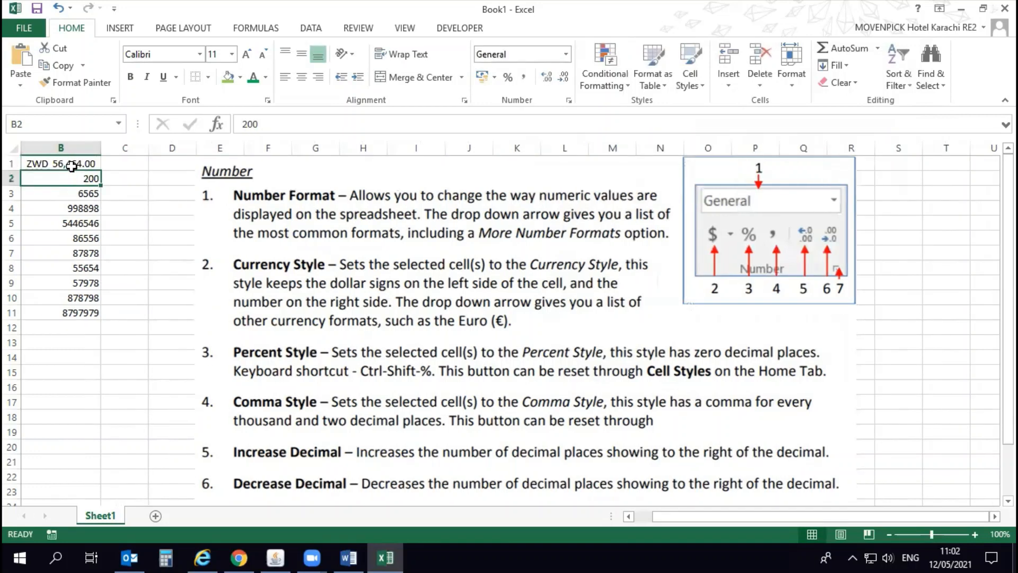
pyautogui.click(72, 166)
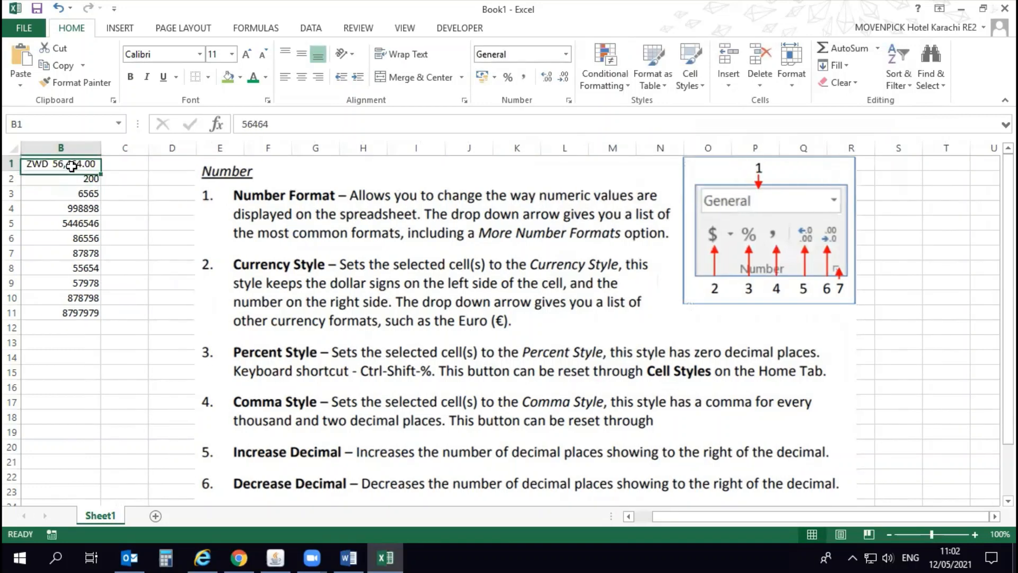
pyautogui.click(495, 78)
pyautogui.click(504, 115)
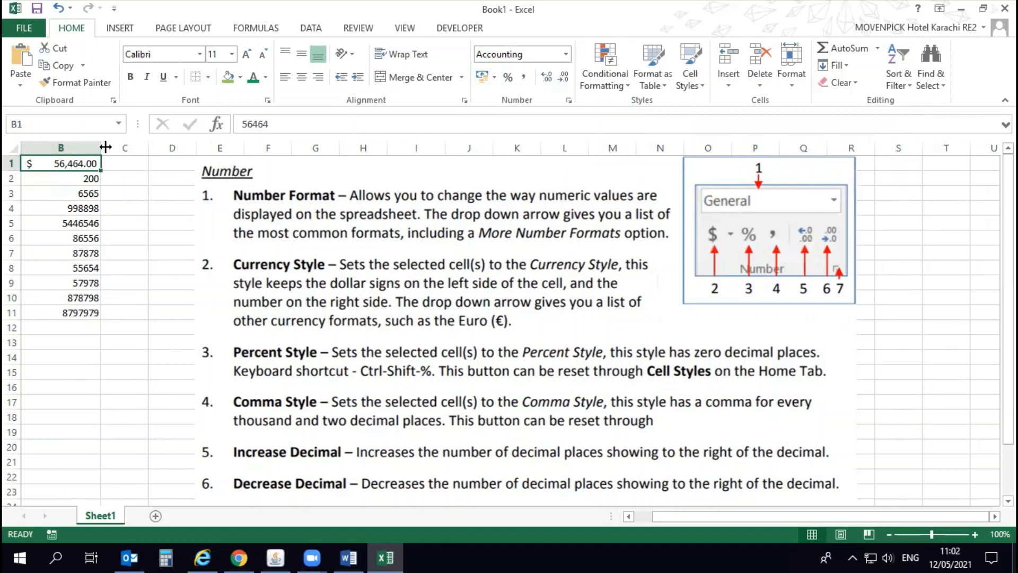
# Step: Narrow column B until the amount in B1 no longer fits, and autofit the column to its contents
pyautogui.moveTo(102, 147); pyautogui.dragTo(74, 147)
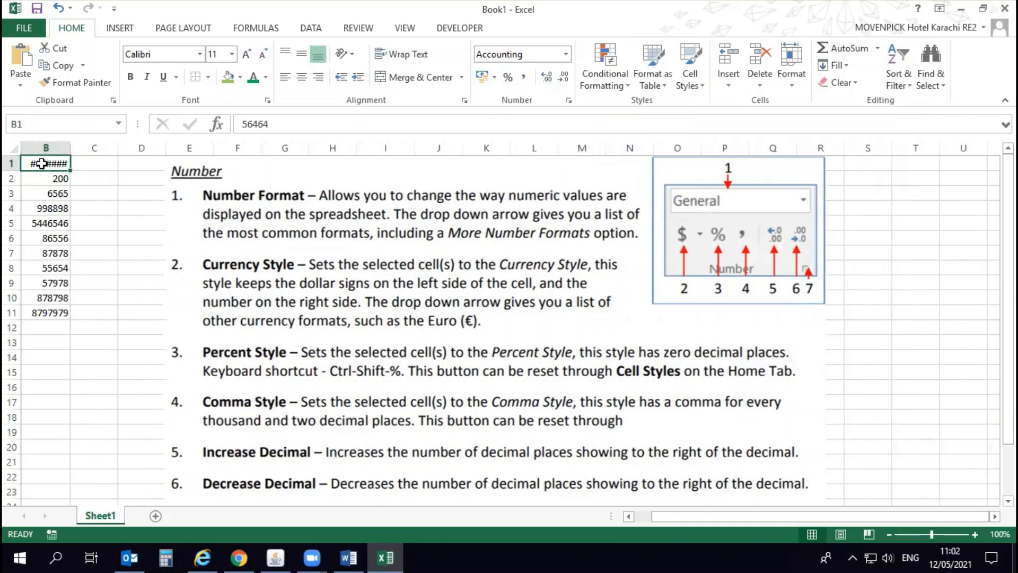
pyautogui.doubleClick(74, 148)
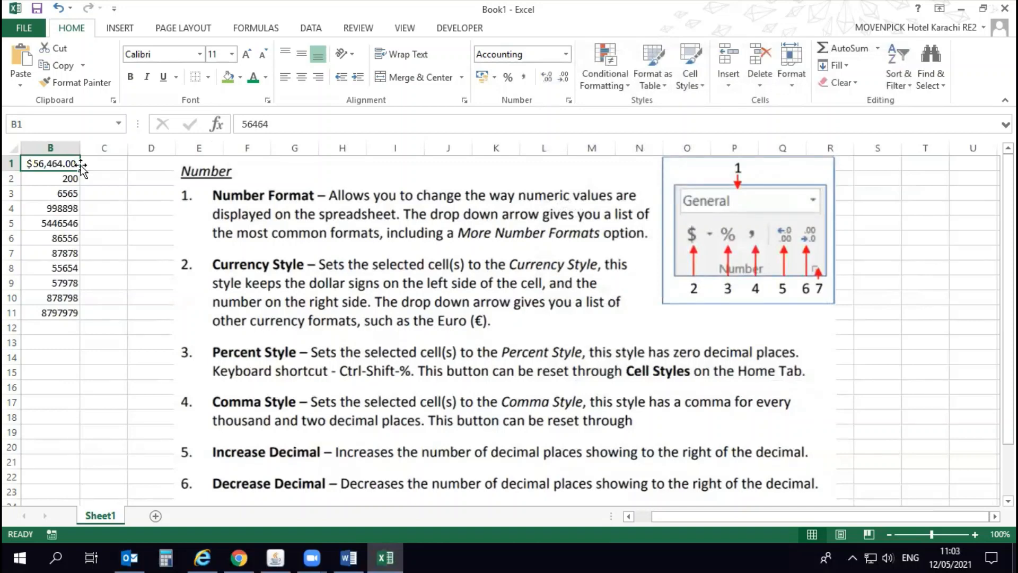
# Step: Apply the Percent Style to cell B2 and enter 10 as its percentage
pyautogui.click(69, 178)
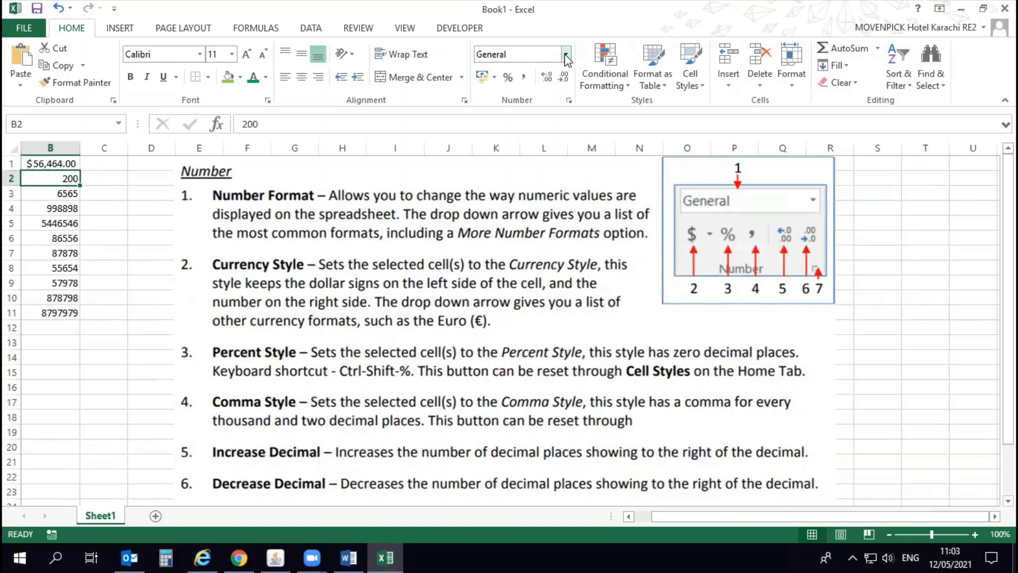
pyautogui.click(509, 78)
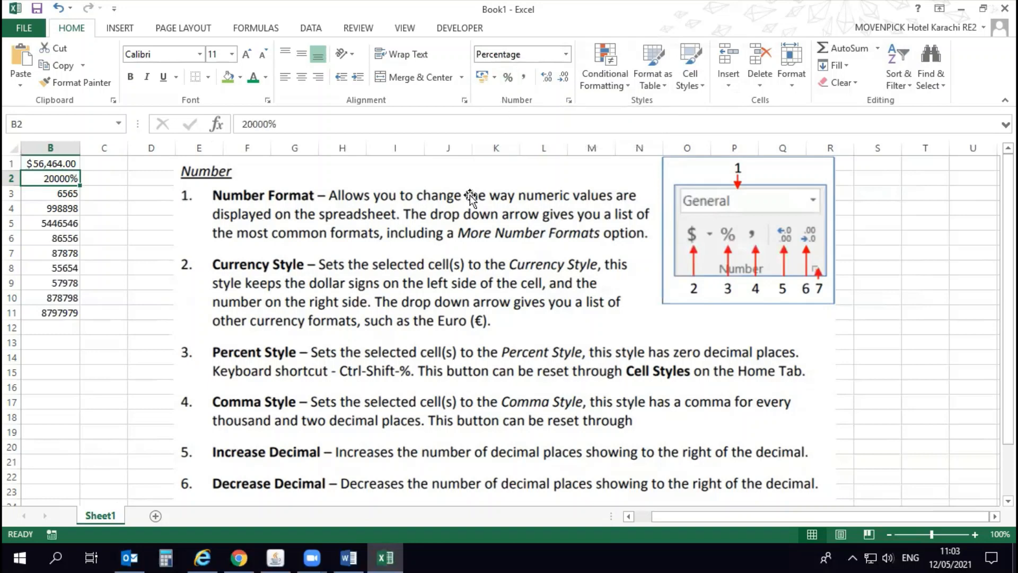
pyautogui.write('10')
pyautogui.press('Return')
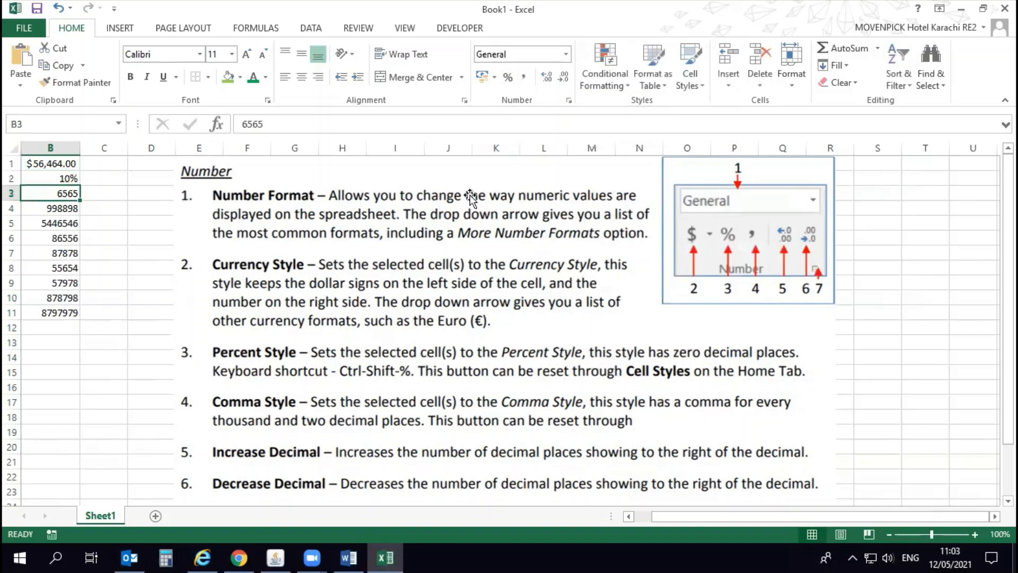
# Step: Replace the percentage in cell B2 with 100%
pyautogui.press('Up')
pyautogui.write('100')
pyautogui.press('Return')
pyautogui.press('Up')
pyautogui.press('Up')
pyautogui.press('Down')
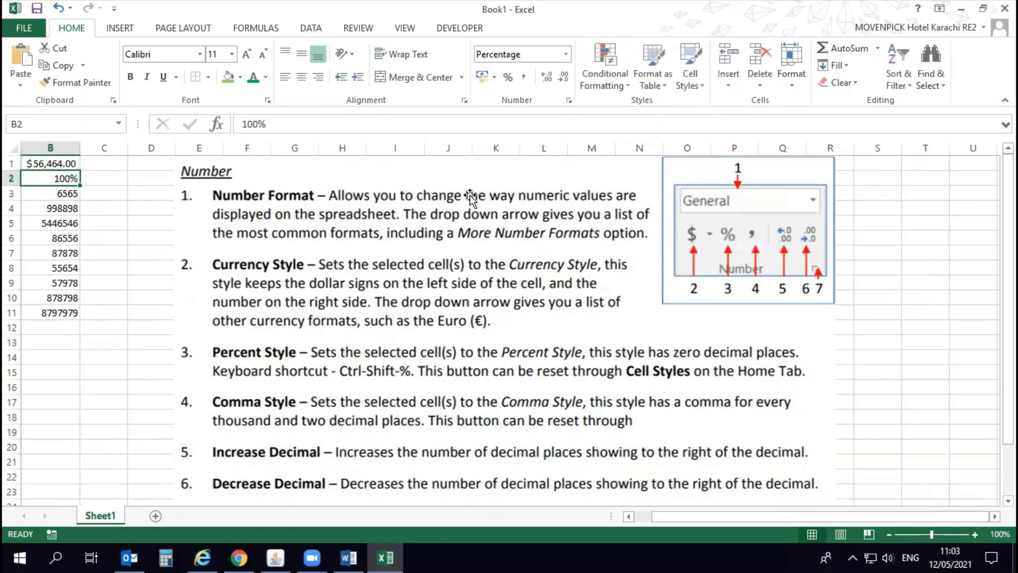
# Step: Re-enter 100 in cell B2 as a plain number without the percent sign
pyautogui.write('100')
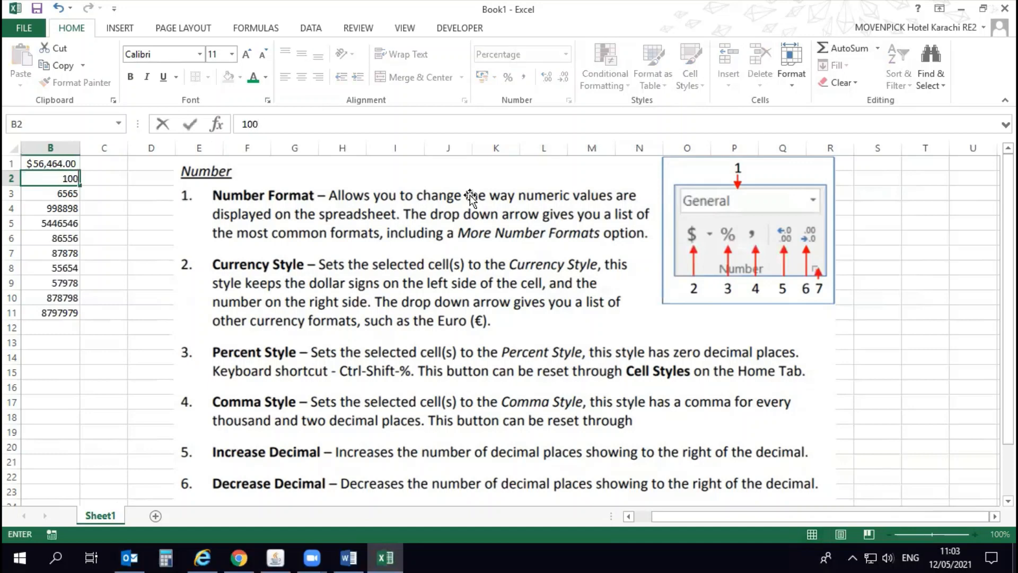
pyautogui.press('Up')
pyautogui.press('Down')
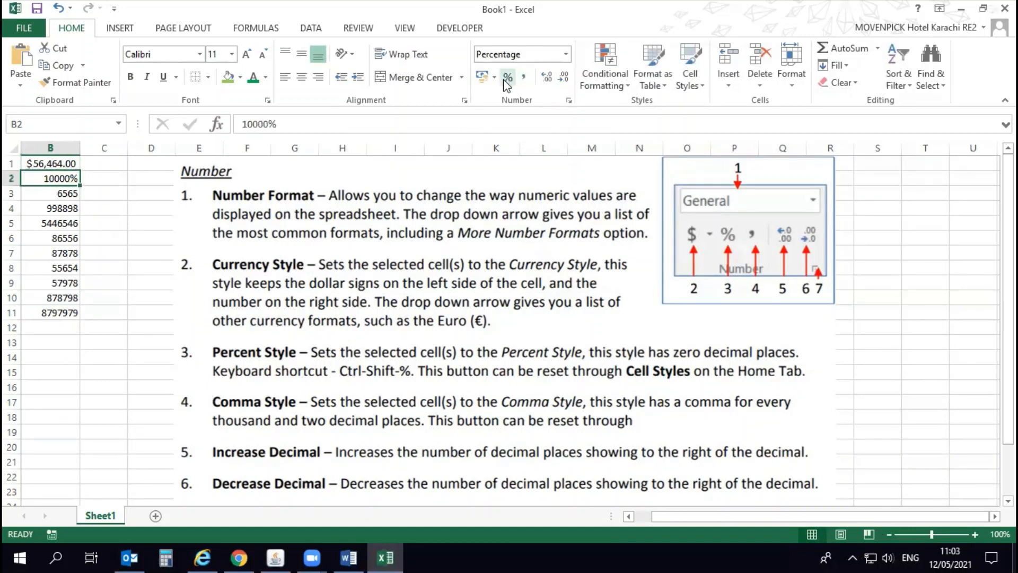
# Step: Enter 100 in the percent-formatted cell B2
pyautogui.write('100')
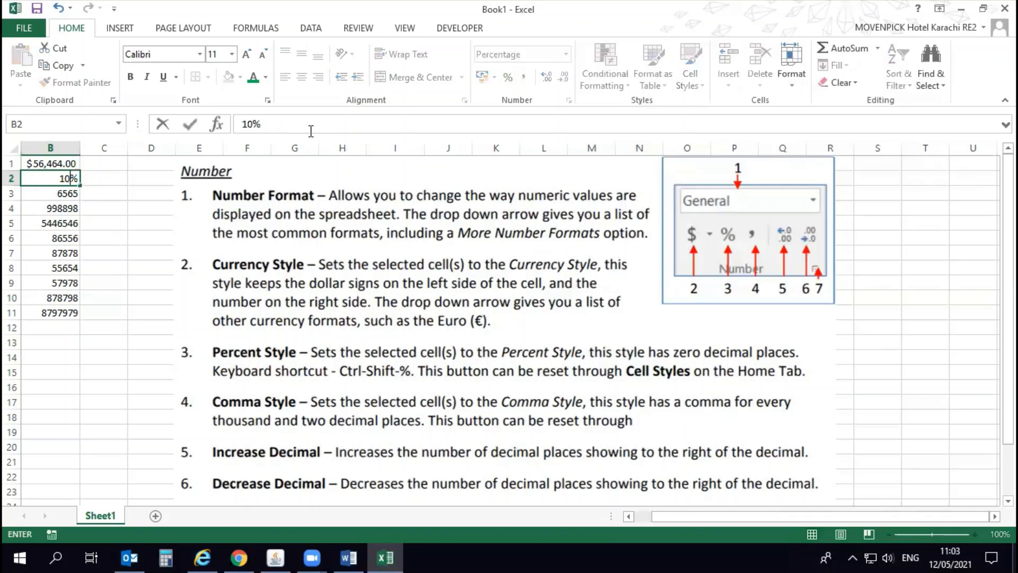
pyautogui.press('Return')
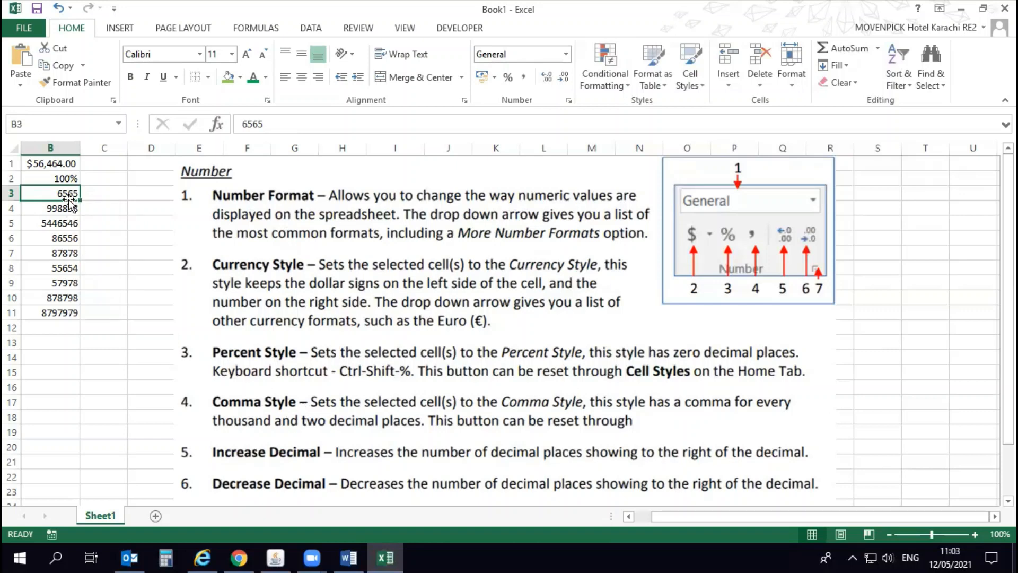
# Step: Apply the Comma Style to cell B3 and replace its value with 35464646
pyautogui.click(525, 78)
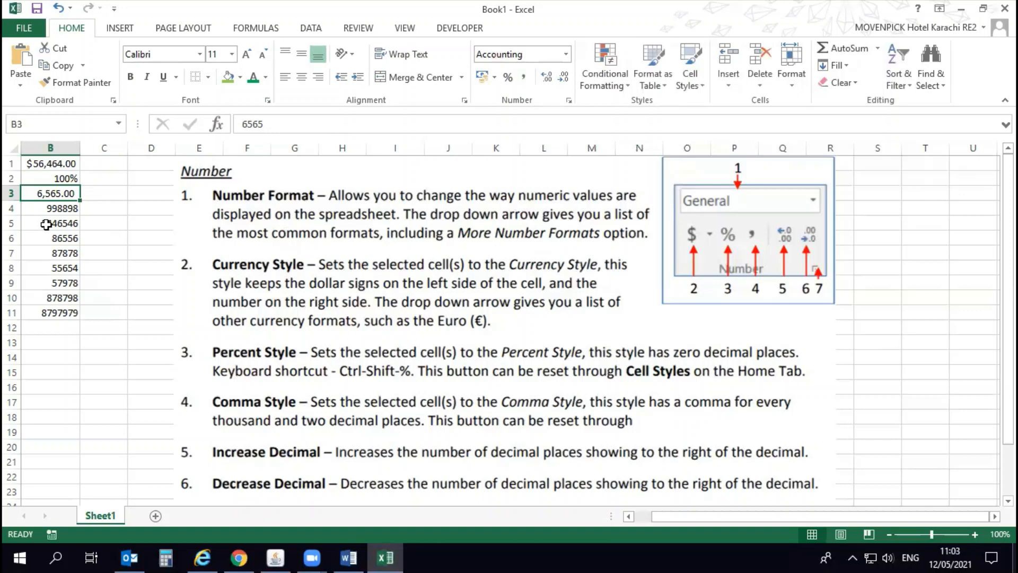
pyautogui.write('35464646')
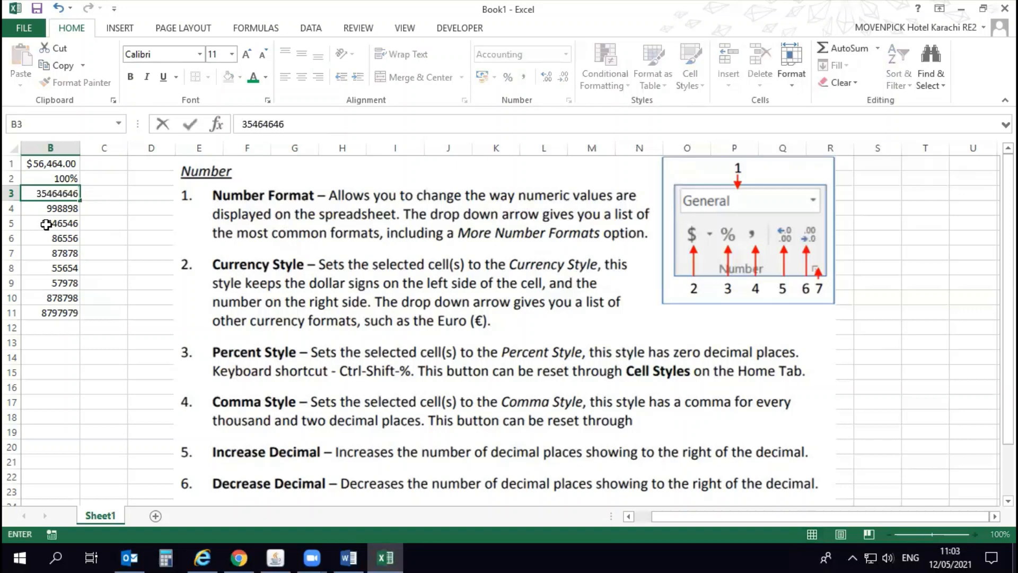
pyautogui.press('Return')
pyautogui.press('Up')
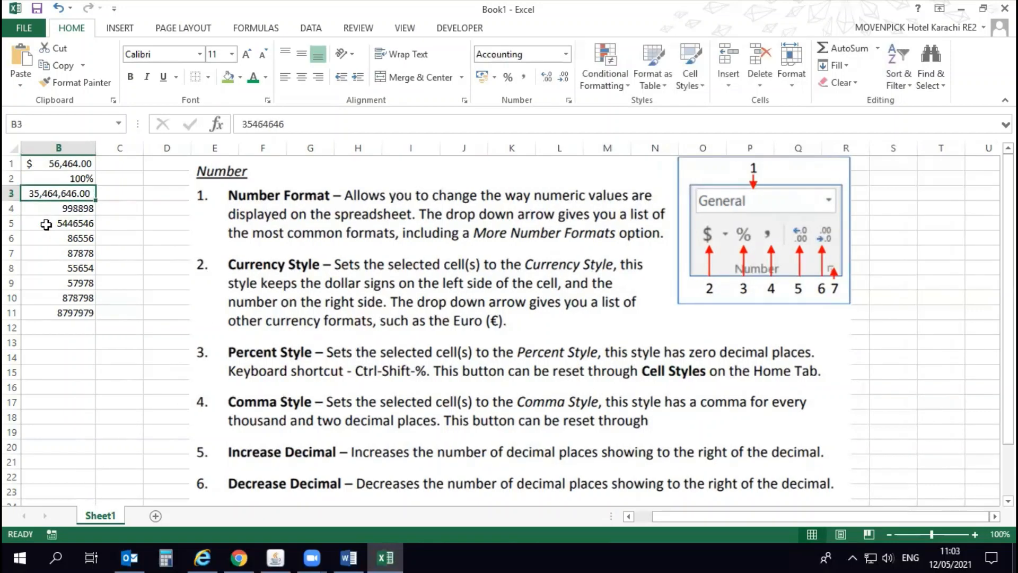
# Step: Increase the decimals of the value in cell B4 to three places
pyautogui.press('Down')
pyautogui.press('Down')
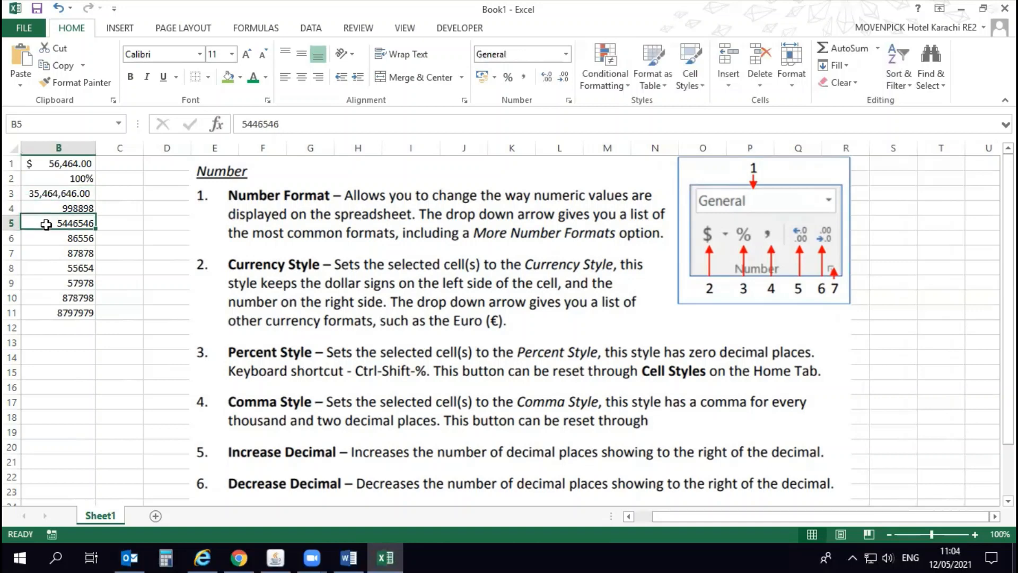
pyautogui.press('Up')
pyautogui.press('Down')
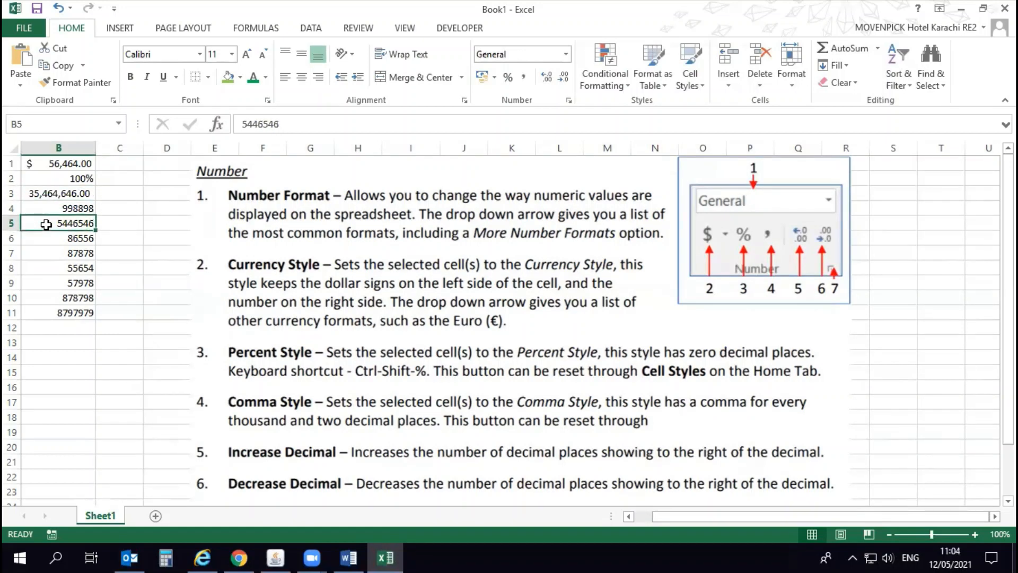
pyautogui.click(61, 206)
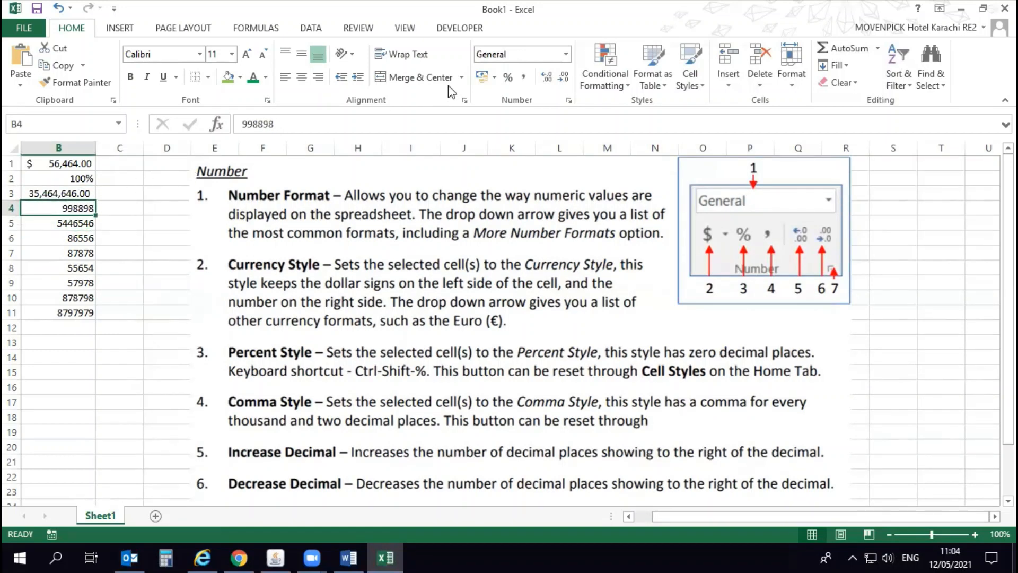
pyautogui.click(545, 77)
pyautogui.click(544, 78)
pyautogui.click(543, 80)
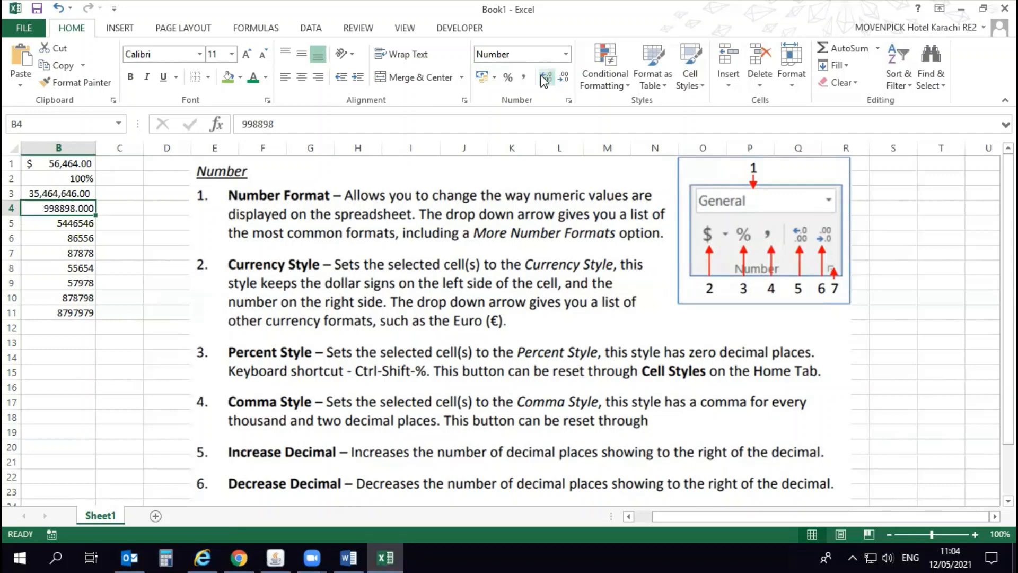
# Step: Increase the decimals of the value in cell B5 to four places
pyautogui.click(65, 235)
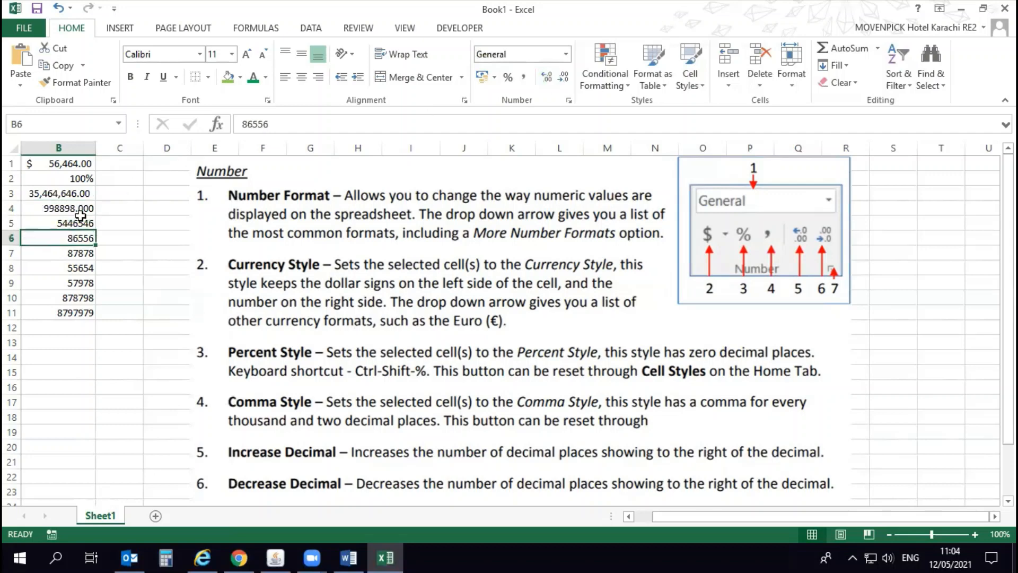
pyautogui.click(80, 222)
pyautogui.click(547, 78)
pyautogui.click(547, 78)
pyautogui.click(547, 78)
pyautogui.click(546, 78)
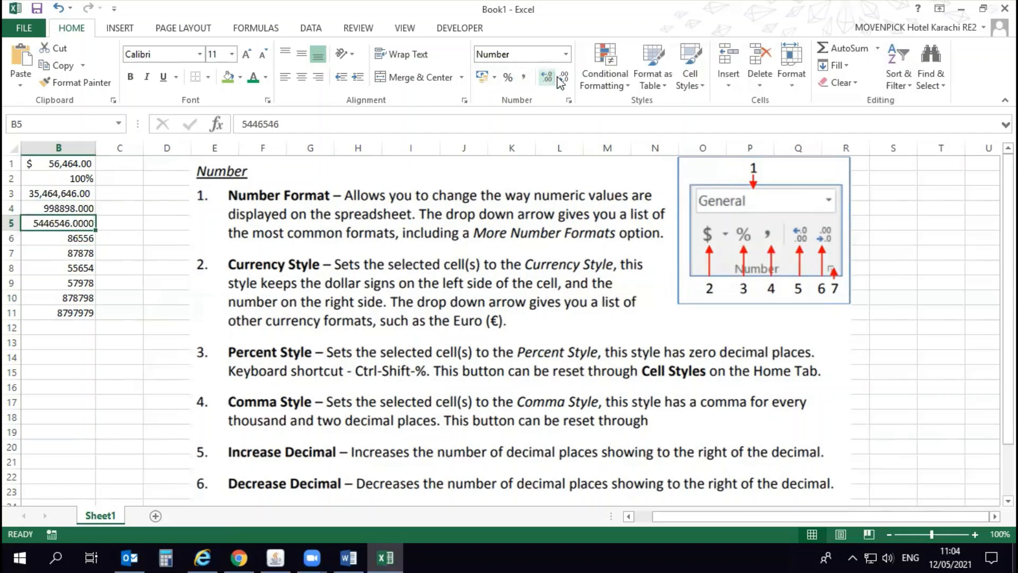
# Step: Reduce the decimals in cell B5 by three places and add the three places back
pyautogui.click(565, 78)
pyautogui.click(565, 78)
pyautogui.click(565, 79)
pyautogui.click(544, 80)
pyautogui.click(544, 80)
pyautogui.click(544, 79)
# Step: Replace the value in cell B5 with 54654.5646654
pyautogui.write('545464')
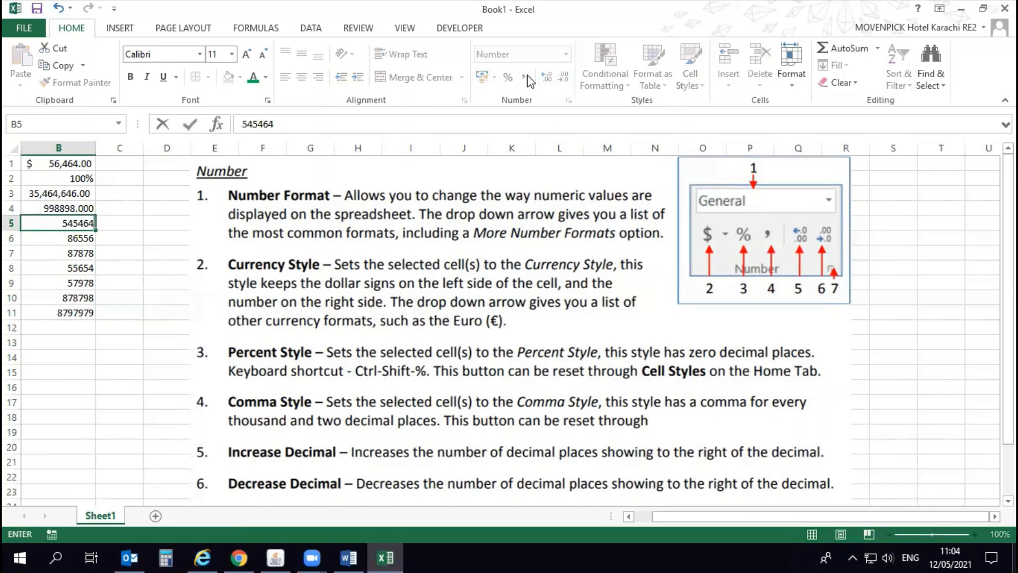
pyautogui.press('Return')
pyautogui.write('54654.5646654')
pyautogui.press('Return')
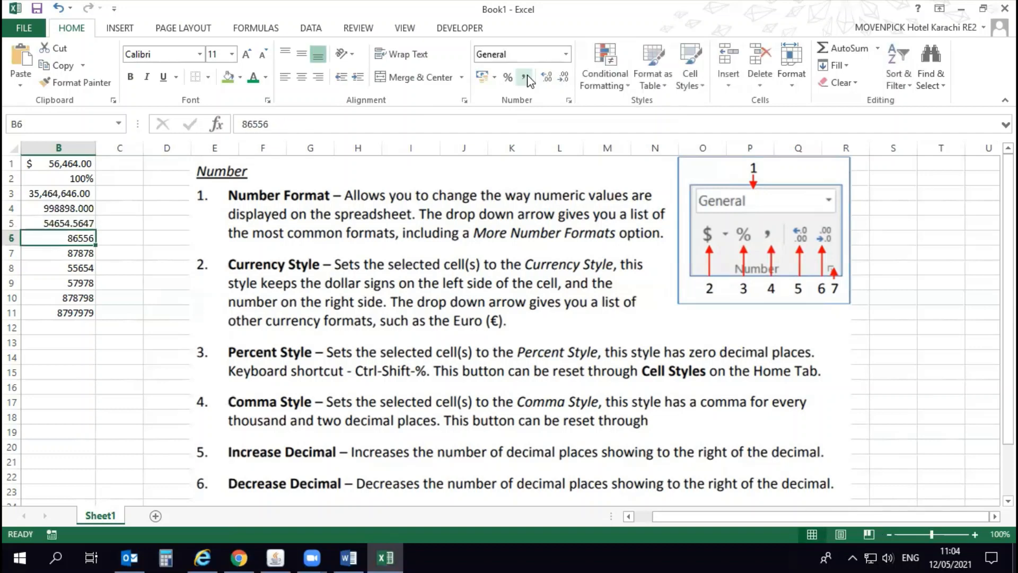
# Step: Increase the decimals shown in cell B5 to six places, and reduce them to one
pyautogui.click(83, 221)
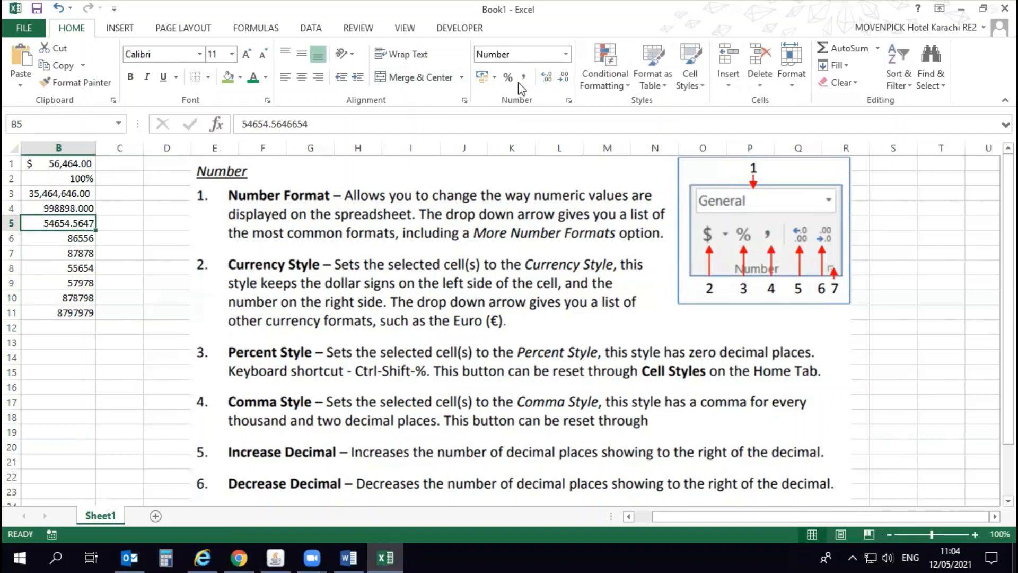
pyautogui.click(545, 83)
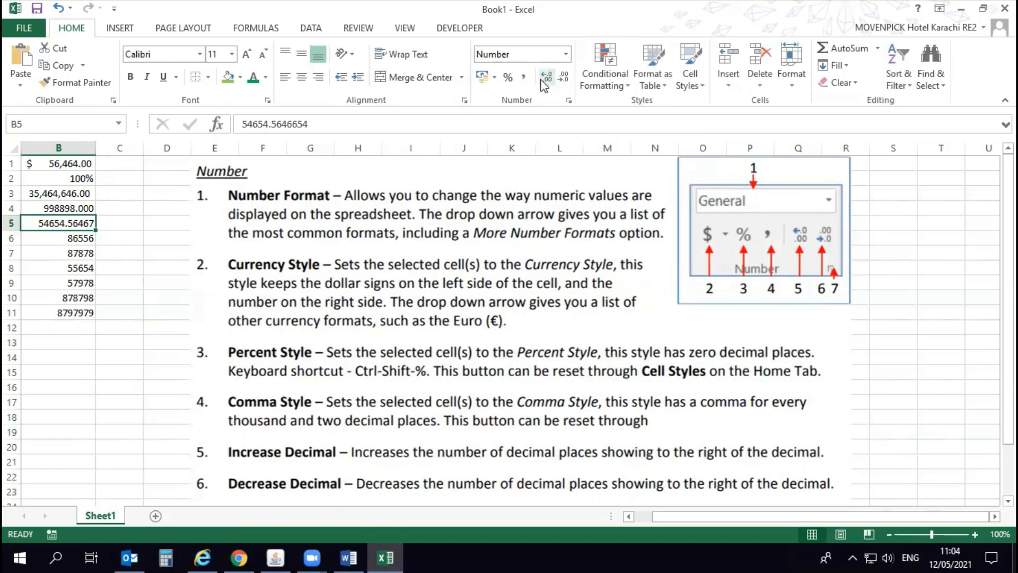
pyautogui.click(545, 82)
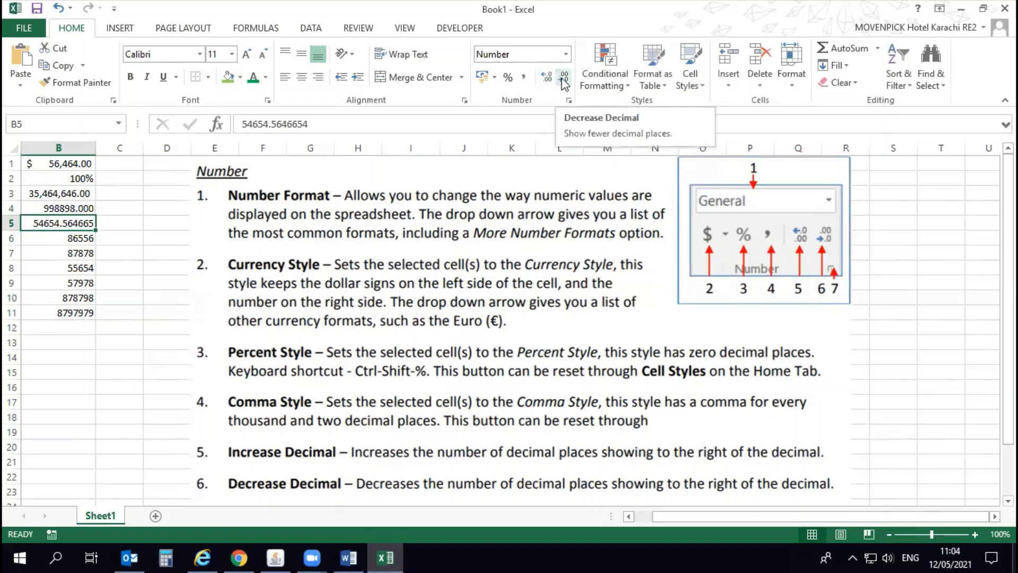
pyautogui.click(564, 83)
pyautogui.click(563, 82)
pyautogui.click(564, 83)
pyautogui.click(564, 82)
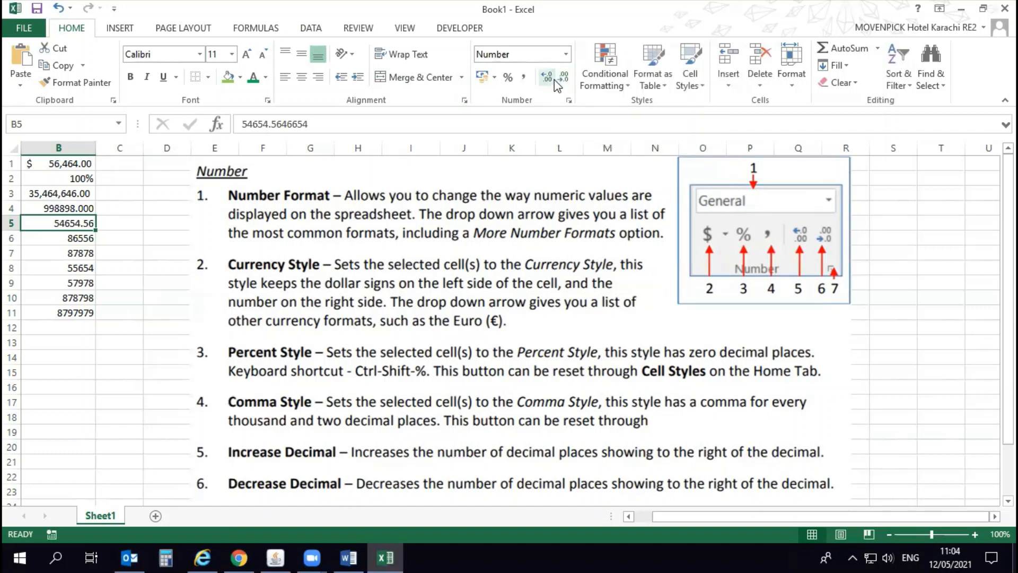
pyautogui.click(564, 82)
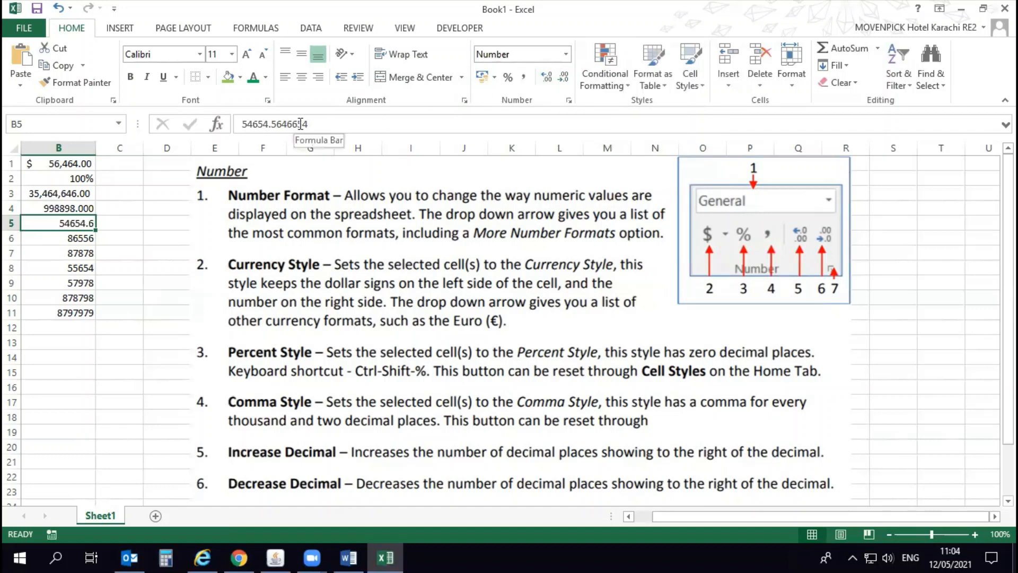
# Step: Increase the decimals shown in cell B5 beyond the seven entered digits, adding trailing zeros
pyautogui.click(546, 78)
pyautogui.click(546, 78)
pyautogui.click(546, 78)
pyautogui.click(546, 79)
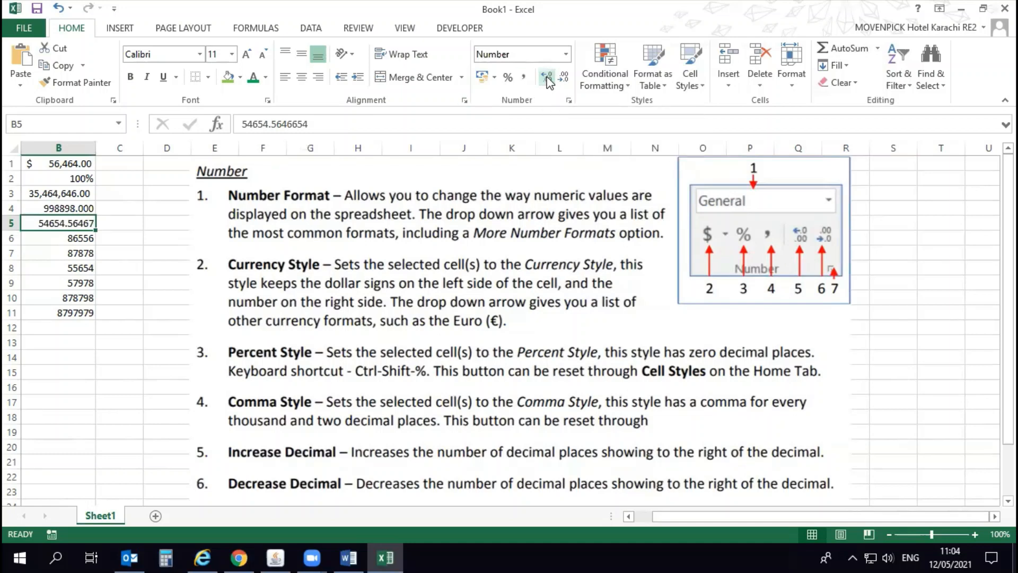
pyautogui.click(546, 78)
pyautogui.click(547, 79)
pyautogui.click(547, 78)
pyautogui.click(546, 78)
pyautogui.click(547, 79)
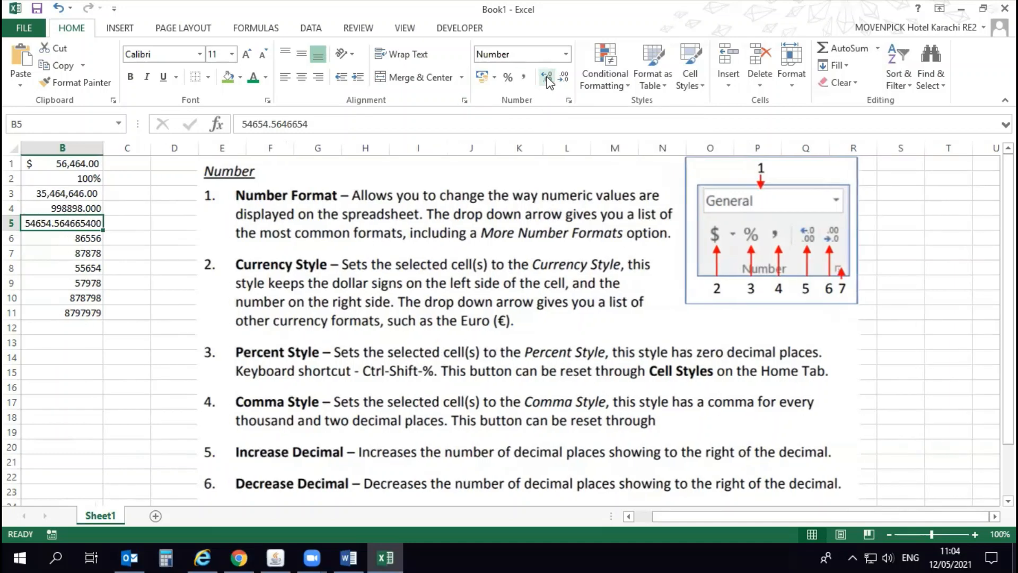
pyautogui.click(546, 78)
# Step: Decrease the decimals shown in cell B5 to two places
pyautogui.click(564, 78)
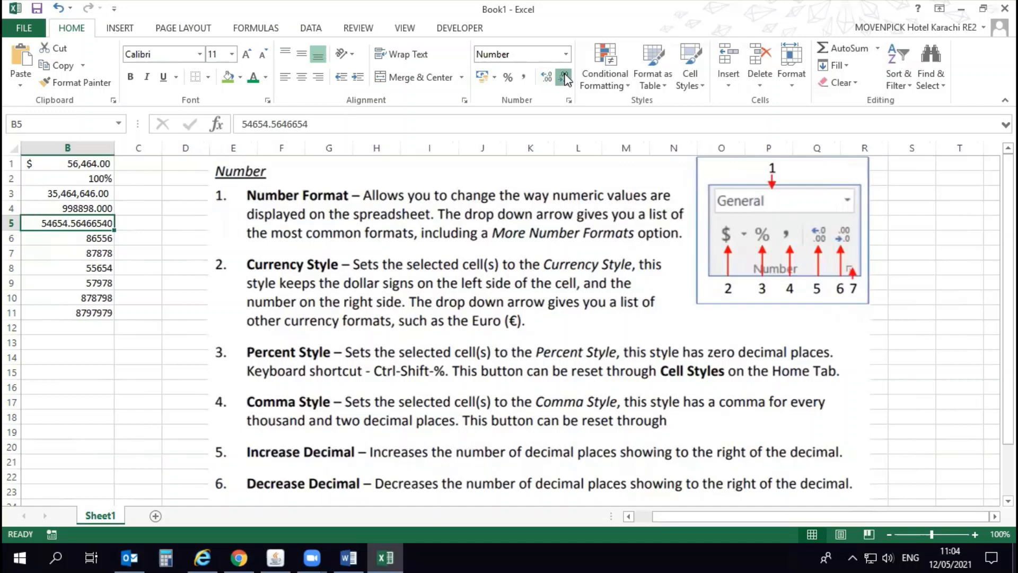
pyautogui.click(564, 78)
pyautogui.click(564, 78)
pyautogui.click(566, 78)
pyautogui.click(566, 78)
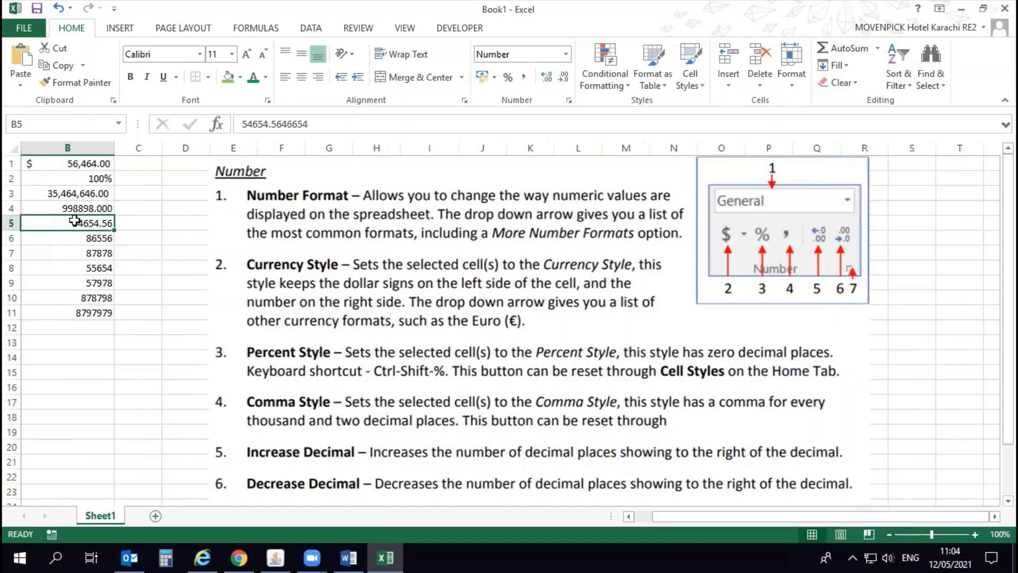
# Step: Open the Format Cells dialog for cell B6 and look through the number categories from Number to Custom
pyautogui.click(101, 236)
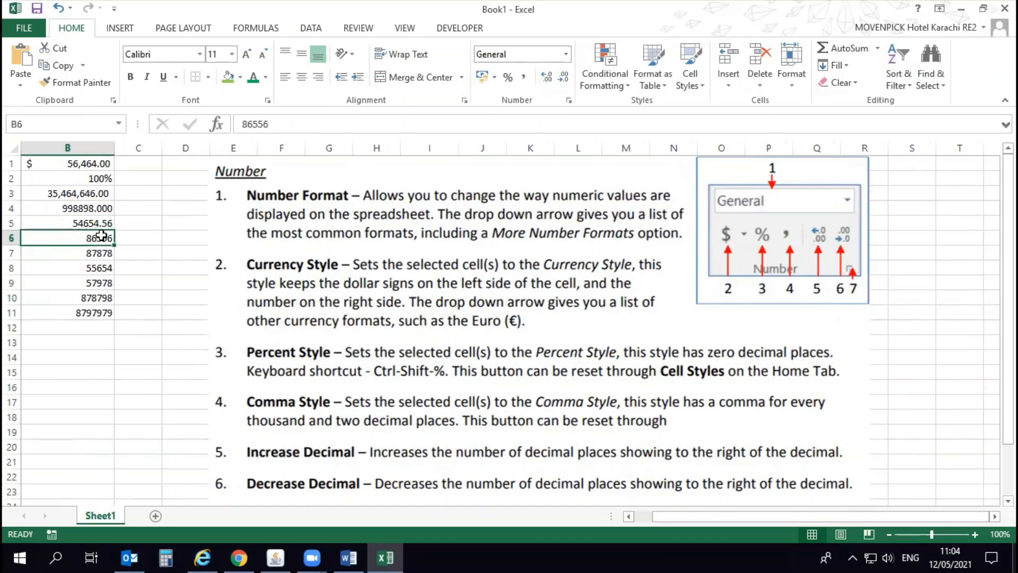
pyautogui.scroll(-1, 266, 272)
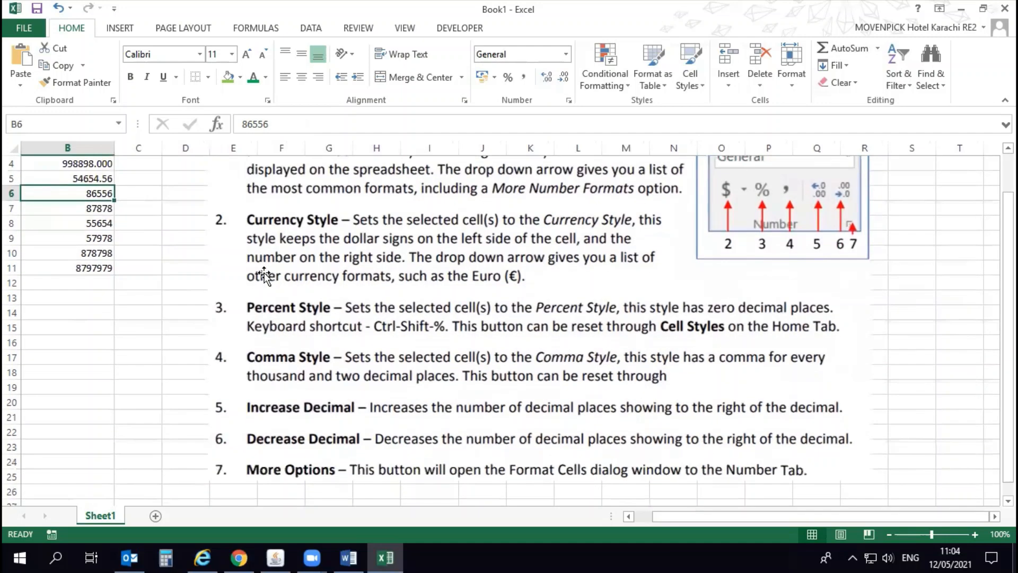
pyautogui.click(567, 100)
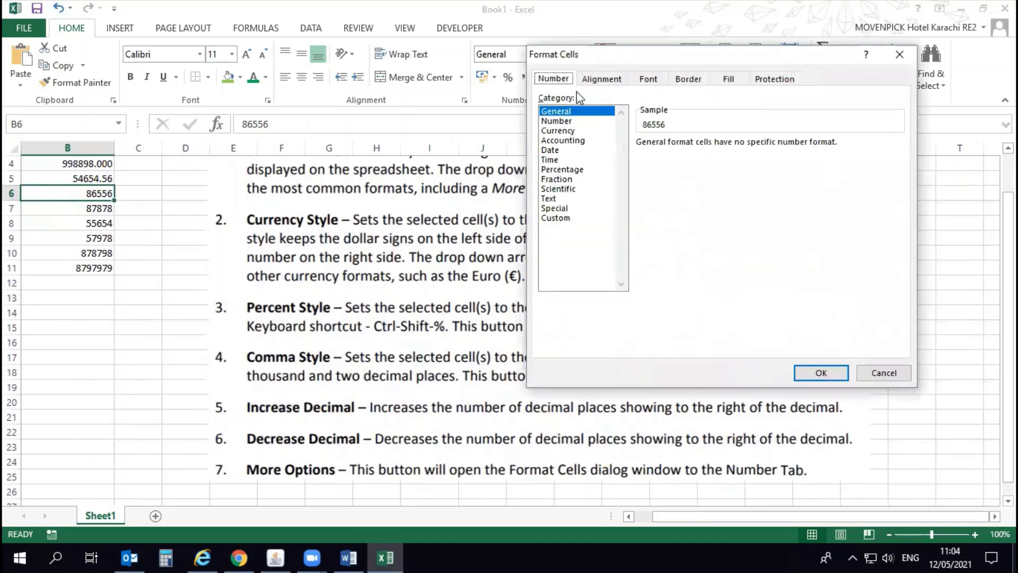
pyautogui.click(581, 121)
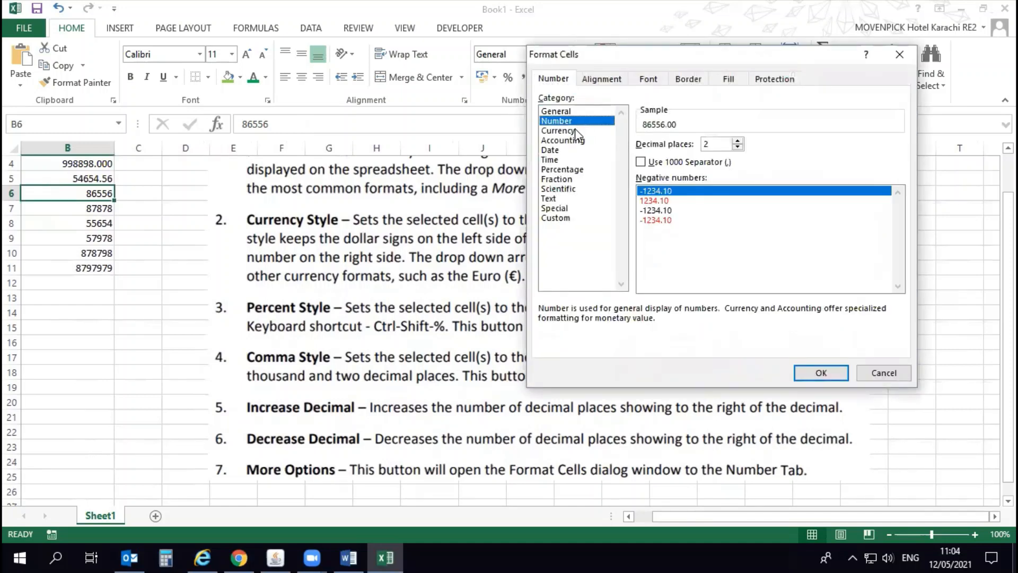
pyautogui.click(575, 130)
pyautogui.click(570, 140)
pyautogui.click(567, 150)
pyautogui.click(566, 159)
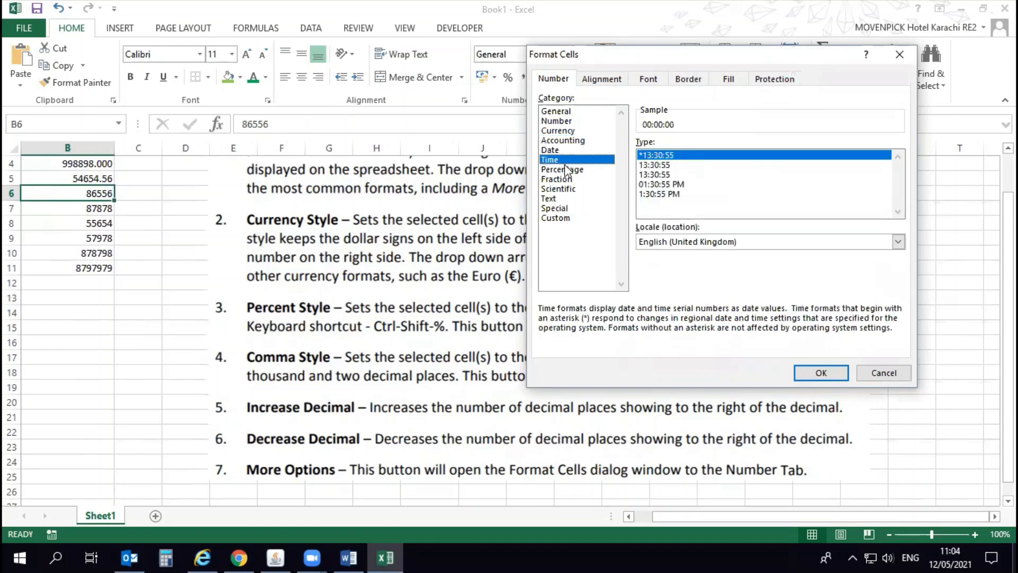
pyautogui.click(565, 168)
pyautogui.click(565, 179)
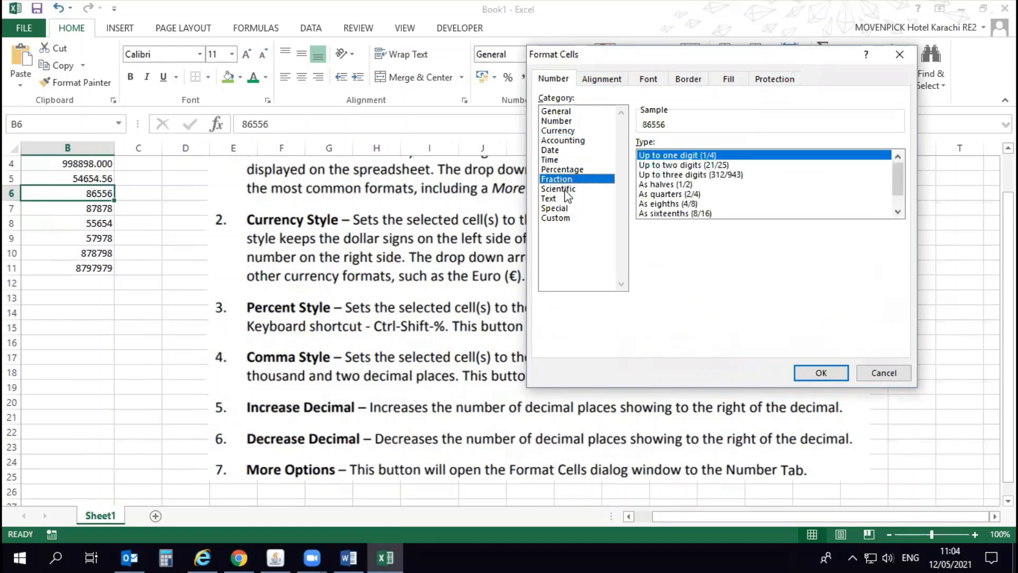
pyautogui.click(567, 190)
pyautogui.click(567, 199)
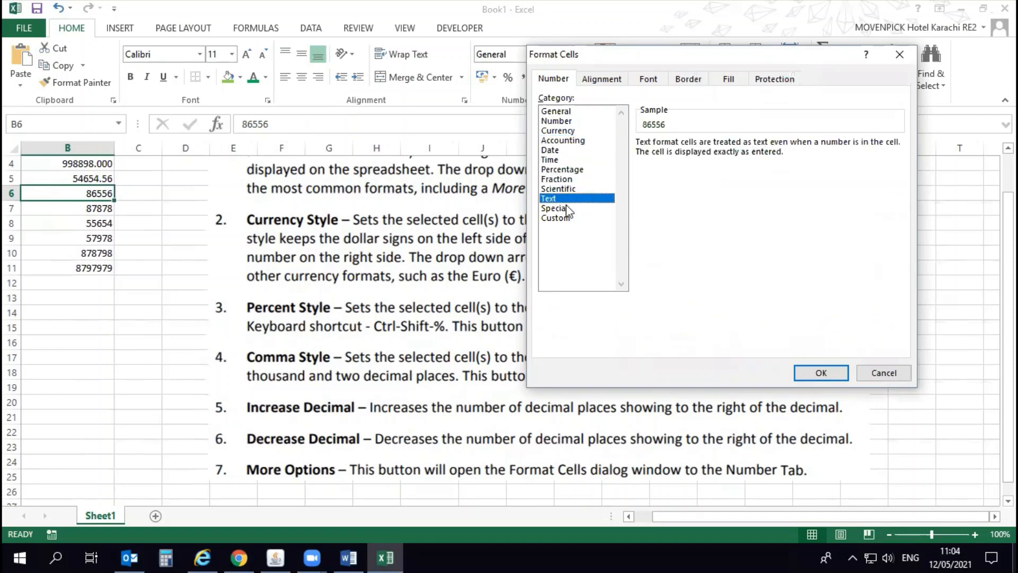
pyautogui.click(566, 209)
pyautogui.click(566, 217)
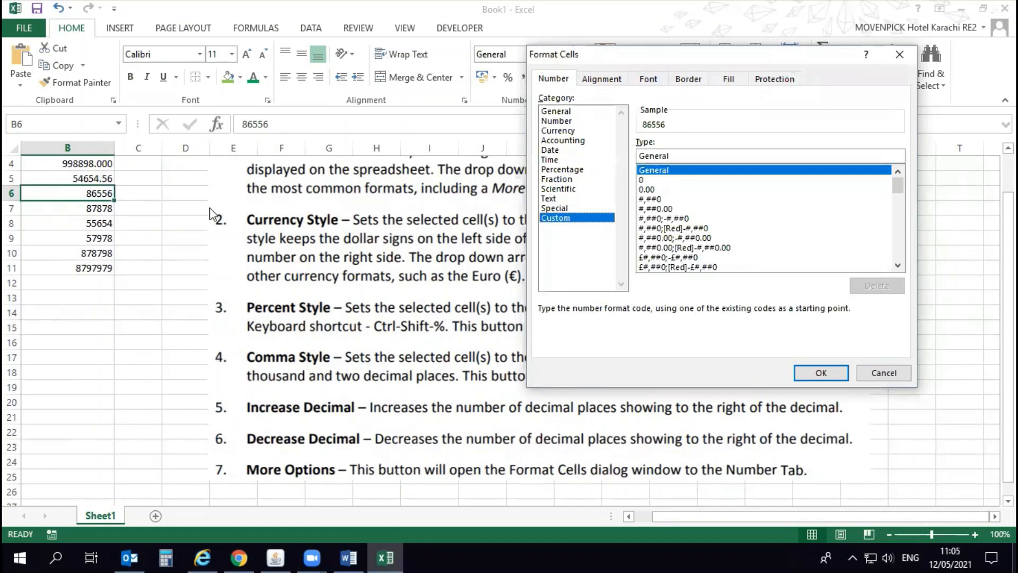
# Step: Format cell B6 as Number with two decimal places and negative values in red with a minus sign
pyautogui.click(566, 121)
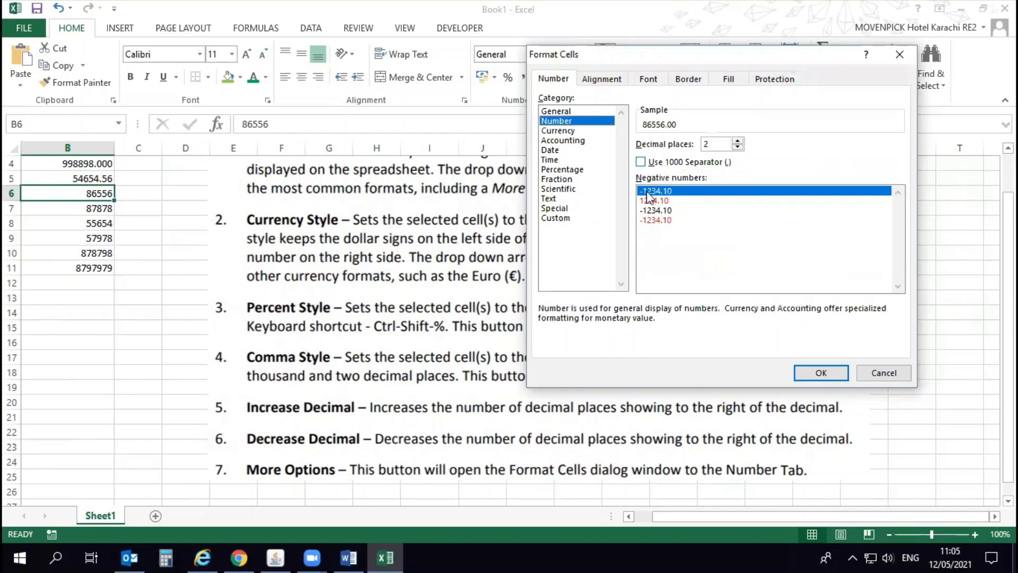
pyautogui.click(653, 220)
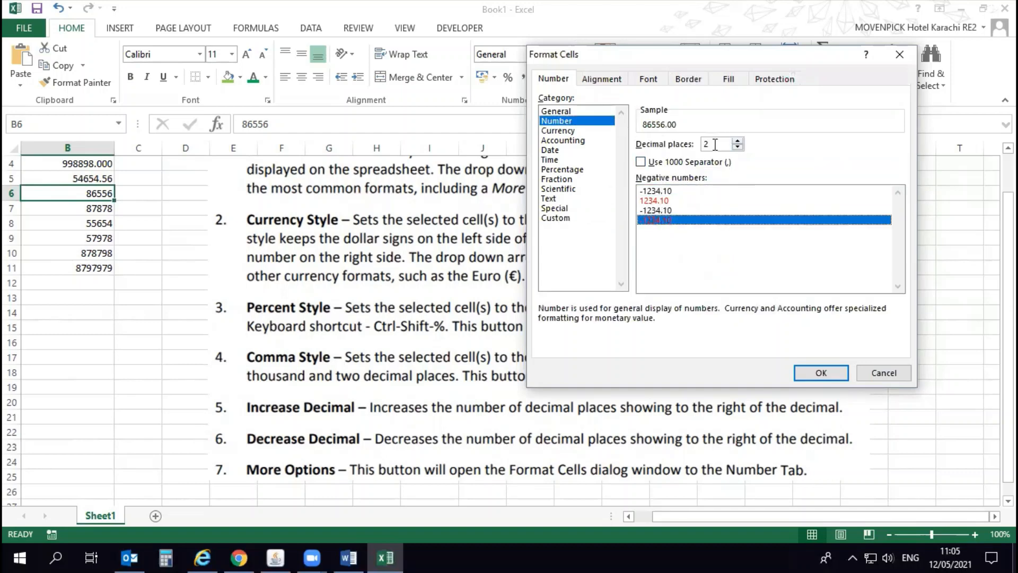
pyautogui.click(662, 211)
pyautogui.doubleClick(663, 216)
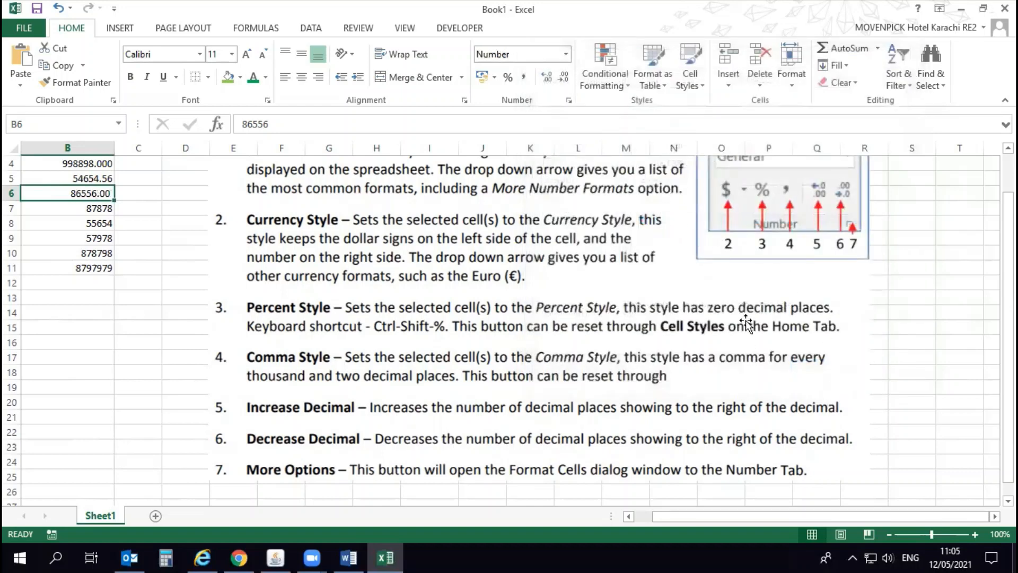
# Step: Enter -656 in cell B6 and reselect the cell
pyautogui.write('-656')
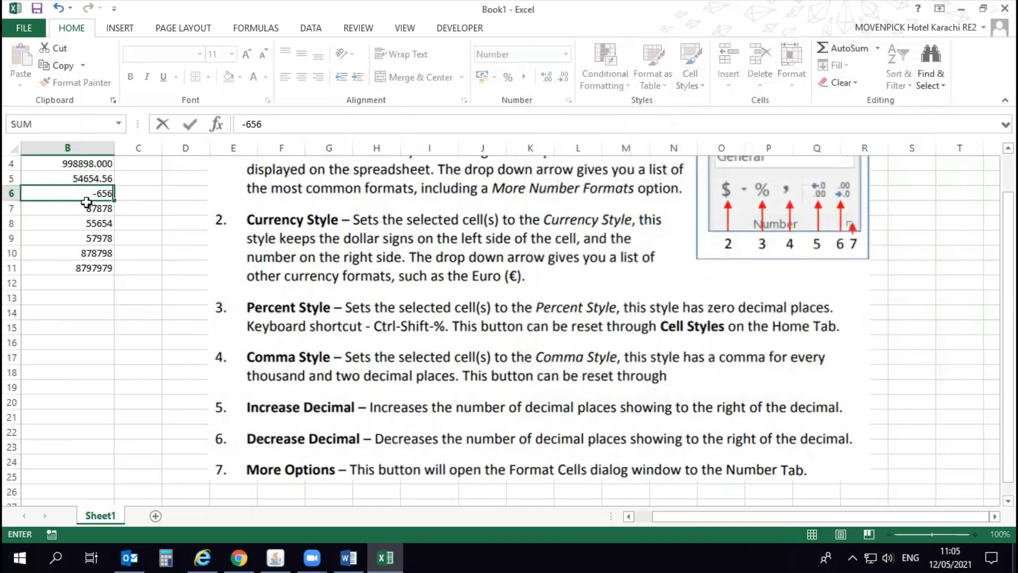
pyautogui.press('Return')
pyautogui.click(105, 193)
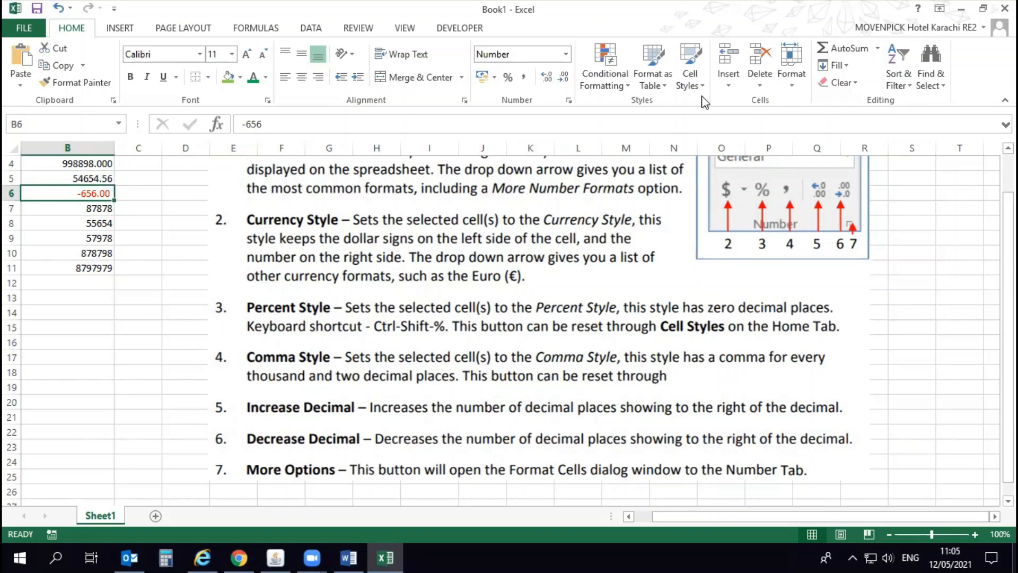
pyautogui.click(615, 82)
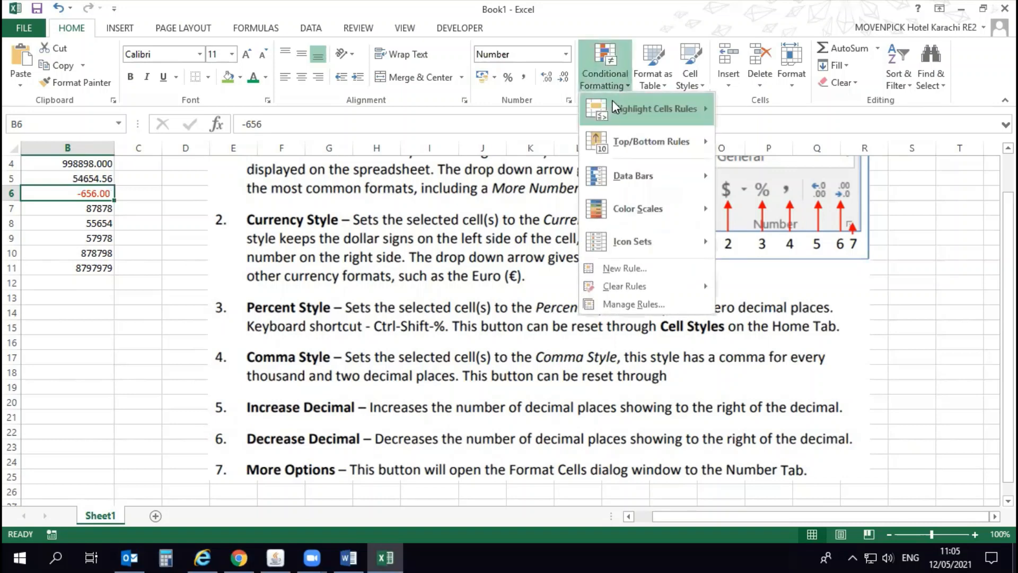
pyautogui.moveTo(616, 107)
pyautogui.click(452, 220)
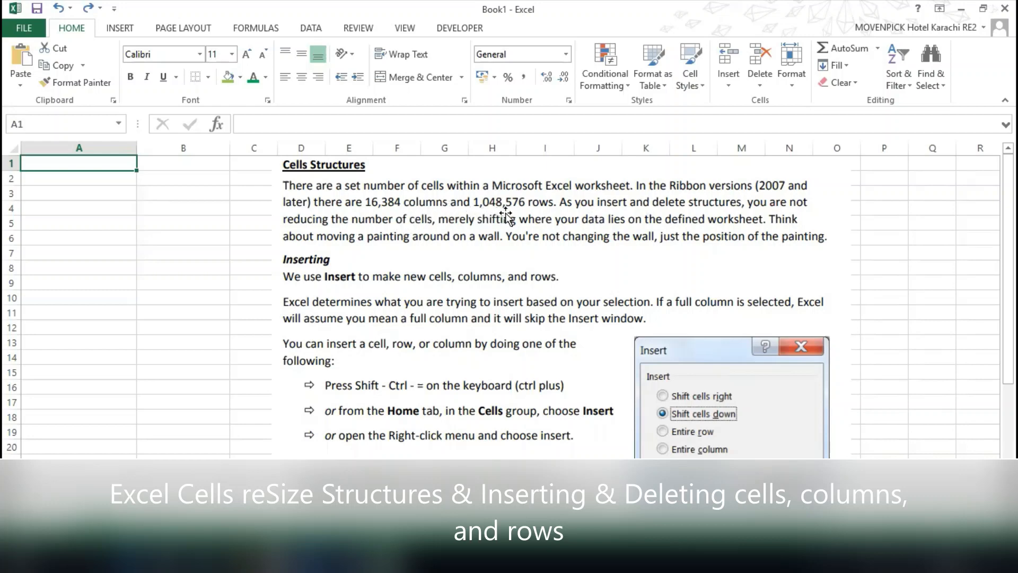
# Step: Jump from cell B3 to the worksheet's last row and return to the first row
pyautogui.click(216, 195)
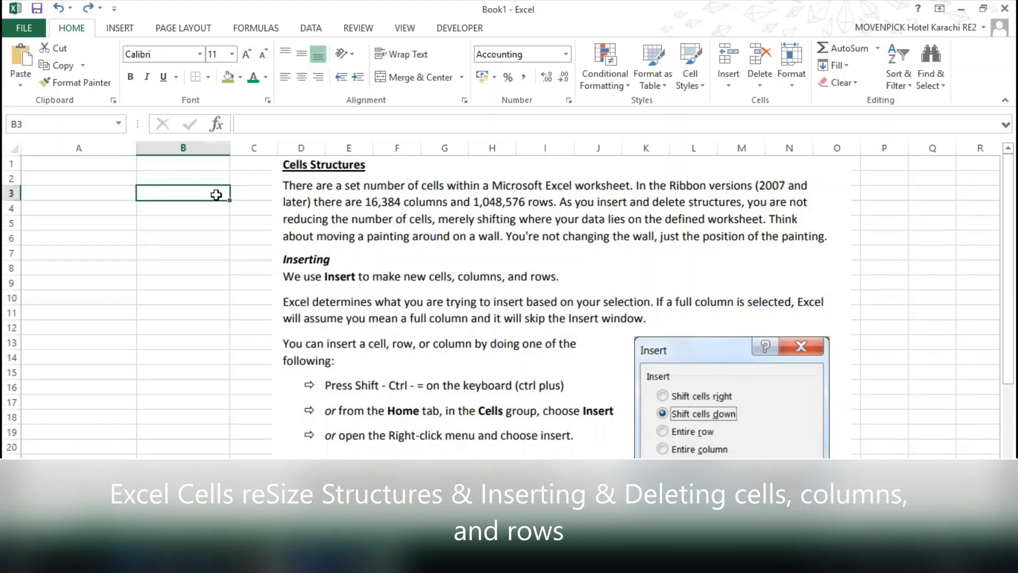
pyautogui.hotkey('ctrl', 'Down')
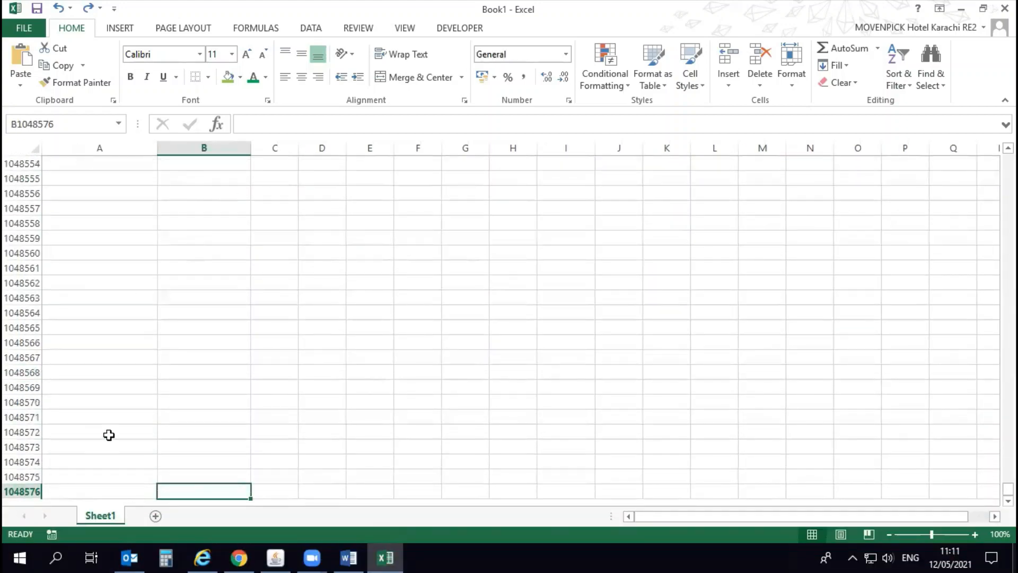
pyautogui.click(109, 435)
pyautogui.hotkey('ctrl', 'Up')
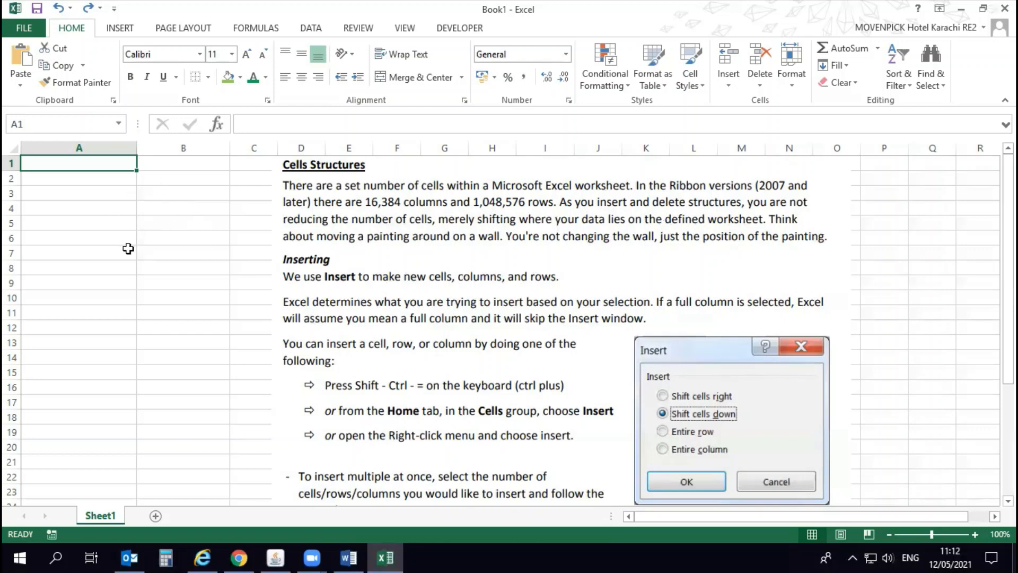
# Step: Insert a new row above row 5 and check the worksheet's last row number in column A
pyautogui.rightClick(13, 222)
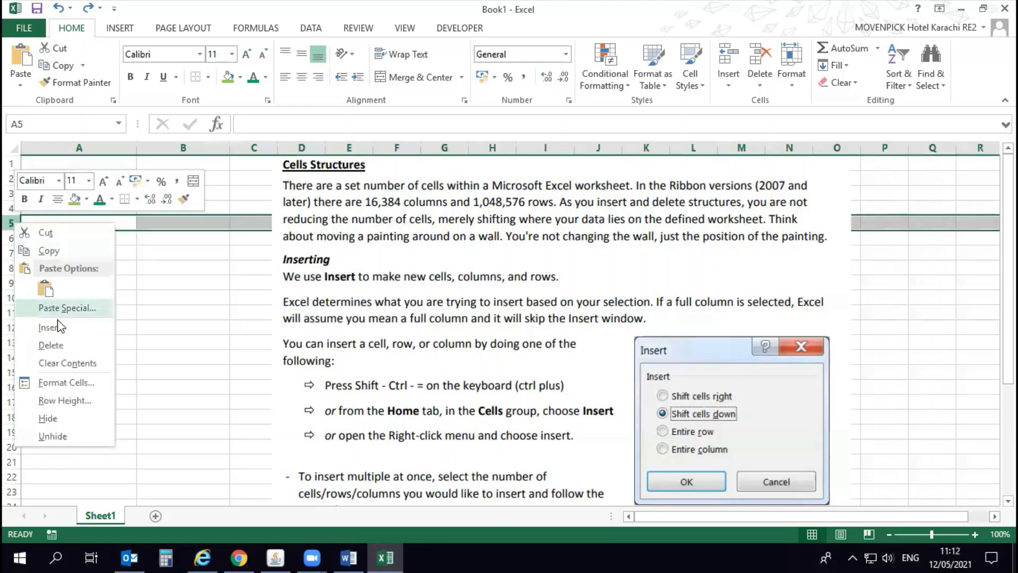
pyautogui.click(94, 323)
pyautogui.click(94, 323)
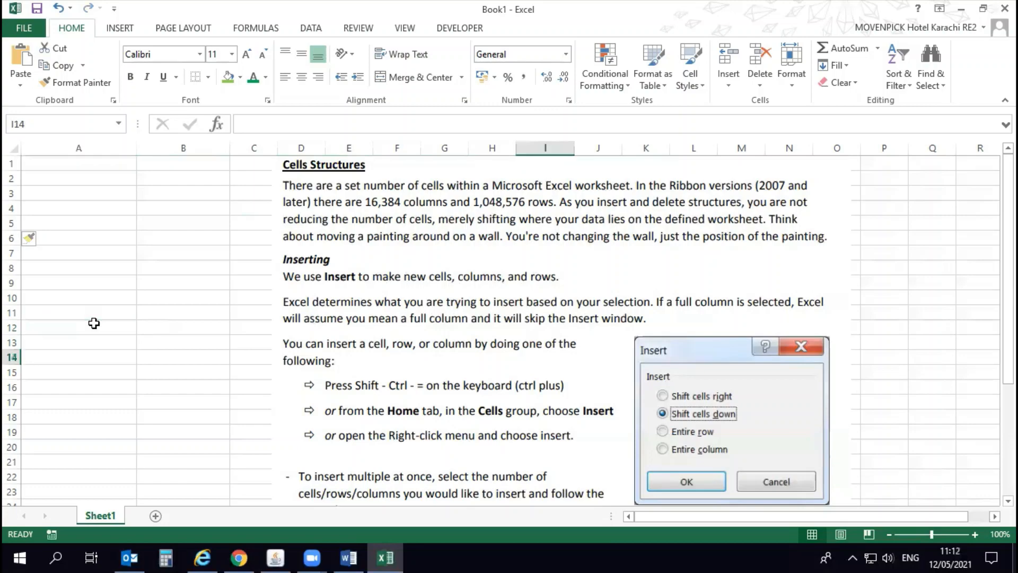
pyautogui.hotkey('ctrl', 'Down')
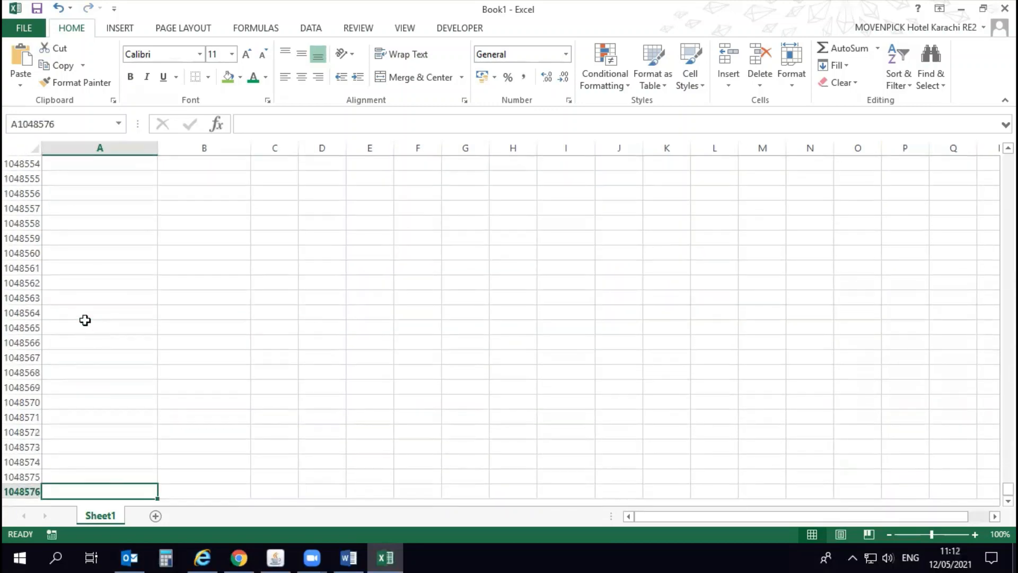
pyautogui.hotkey('ctrl', 'Up')
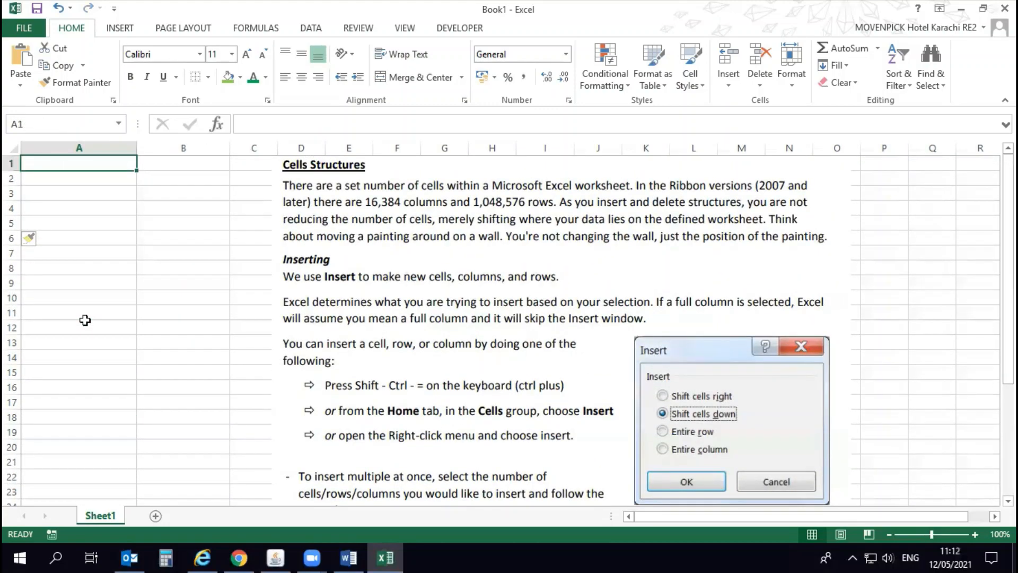
# Step: Insert rows near the end of the worksheet, at row 1048571 and at rows 1048568 to 1048570
pyautogui.hotkey('ctrl', 'Down')
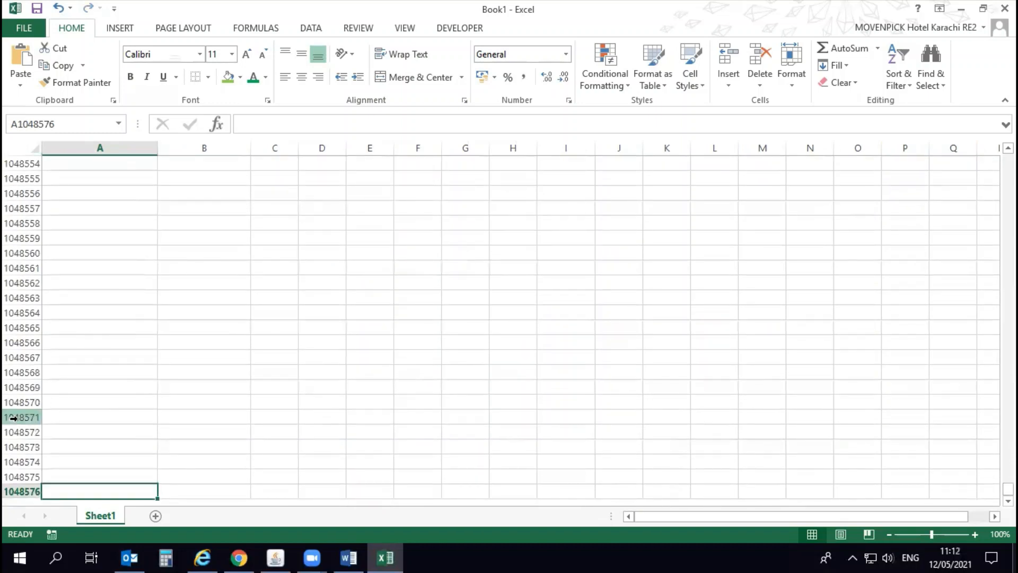
pyautogui.rightClick(23, 417)
pyautogui.click(55, 318)
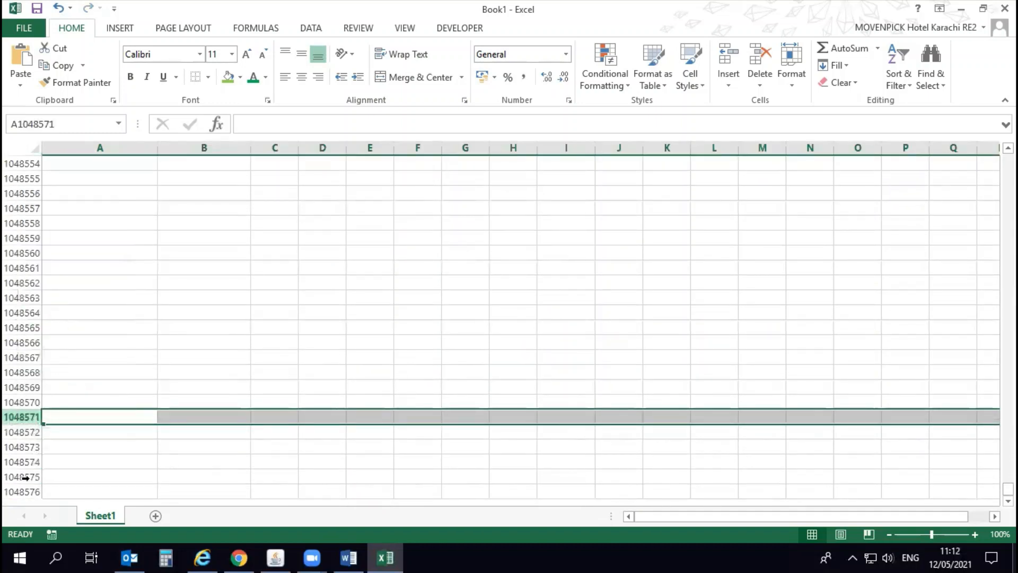
pyautogui.moveTo(22, 372); pyautogui.dragTo(22, 402)
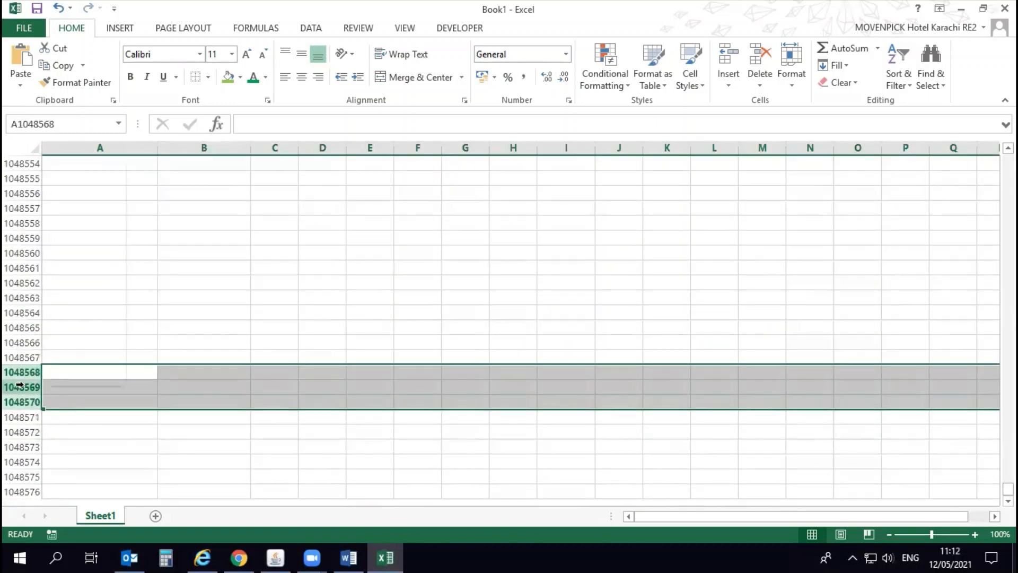
pyautogui.rightClick(23, 390)
pyautogui.click(80, 267)
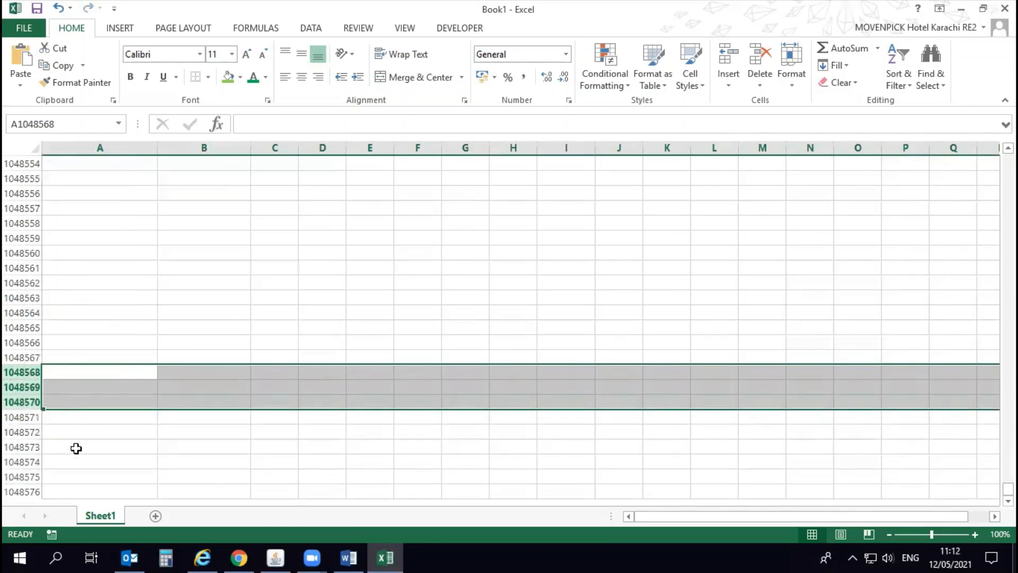
# Step: Enter "adasd" in cell A2, "ad" in cell A5 and "aa" in cell A8
pyautogui.click(51, 480)
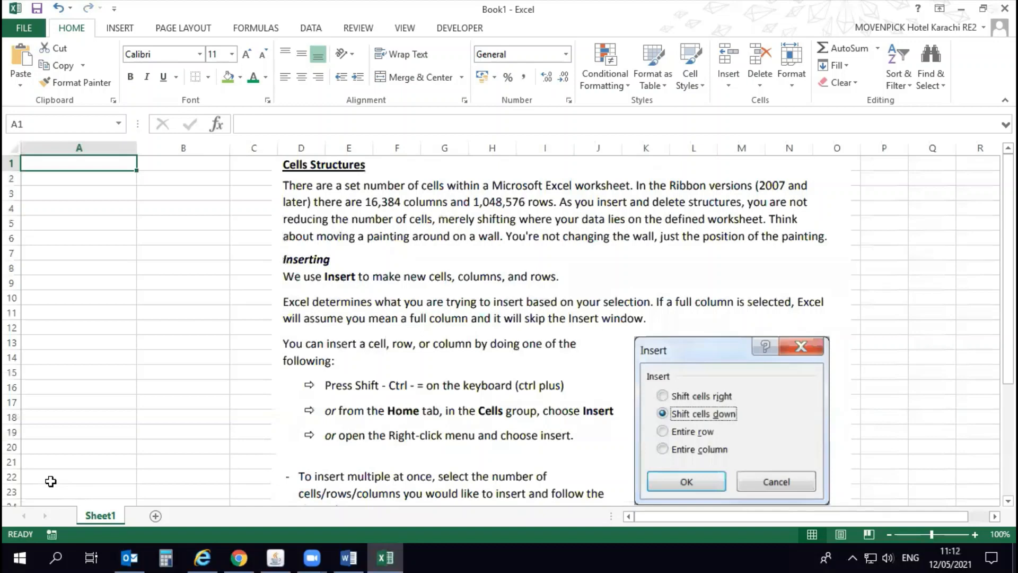
pyautogui.press('Return')
pyautogui.write('adasd')
pyautogui.press('Return')
pyautogui.press('Return')
pyautogui.press('Return')
pyautogui.write('ad')
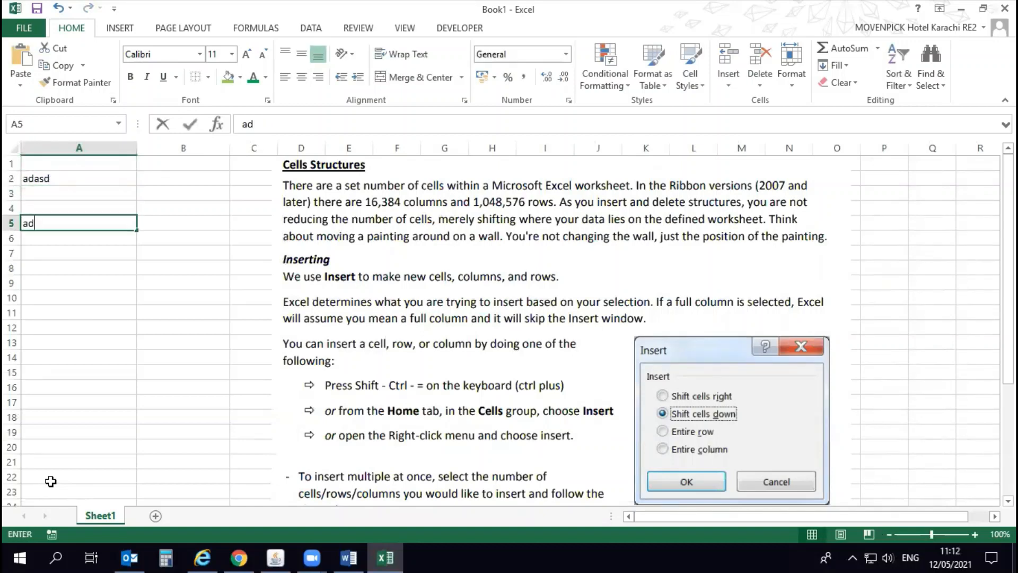
pyautogui.press('Down')
pyautogui.press('Down')
pyautogui.press('Up')
pyautogui.press('Up')
pyautogui.press('Up')
pyautogui.press('Down')
pyautogui.press('Down')
pyautogui.press('Down')
pyautogui.press('Down')
pyautogui.write('a')
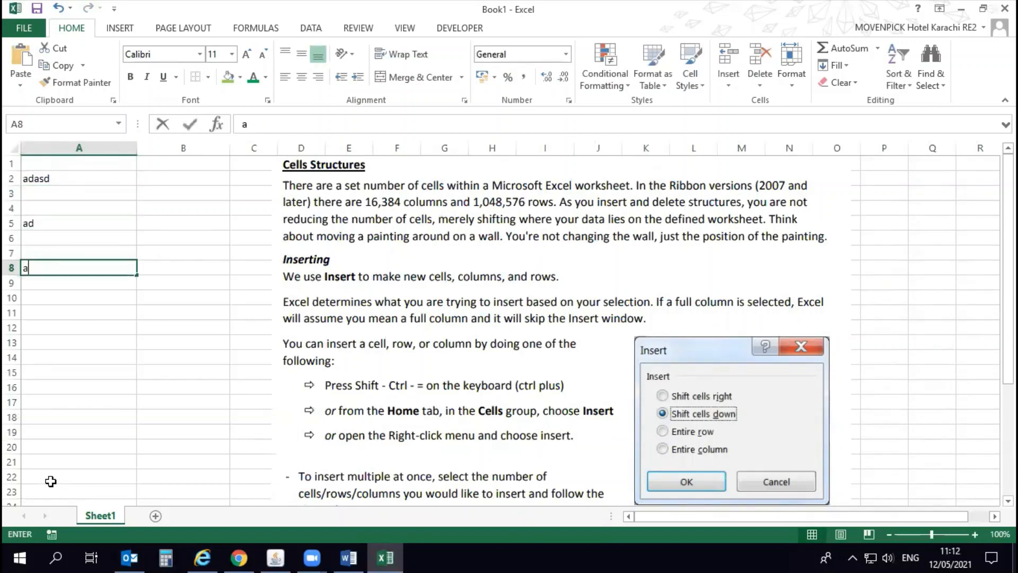
pyautogui.write('a')
pyautogui.press('Up')
# Step: Insert a new row above row 3 to shift the entries beneath it down
pyautogui.press('Up')
pyautogui.press('Up')
pyautogui.press('Up')
pyautogui.press('Up')
pyautogui.hotkey('shift', 'Down')
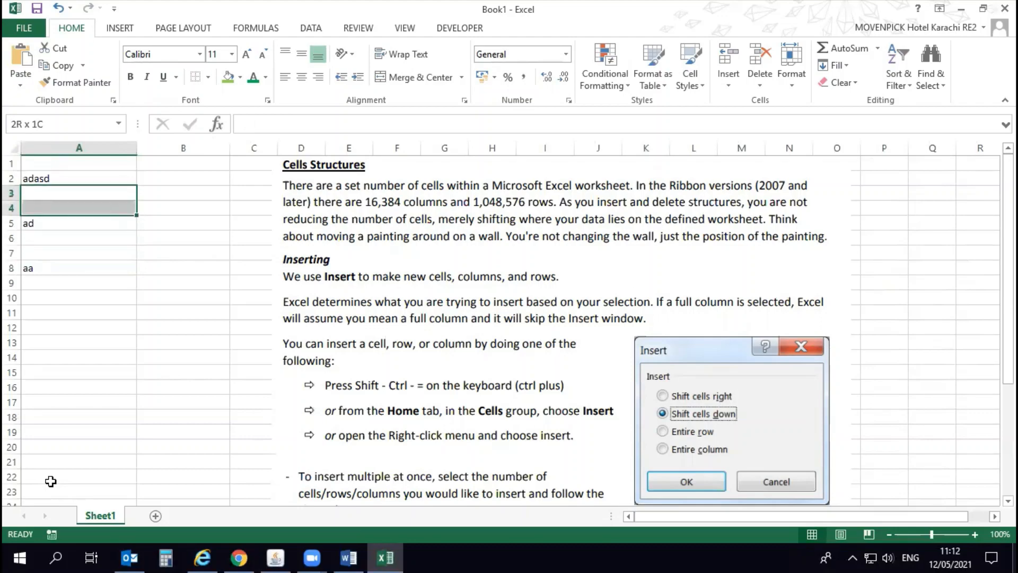
pyautogui.rightClick(16, 193)
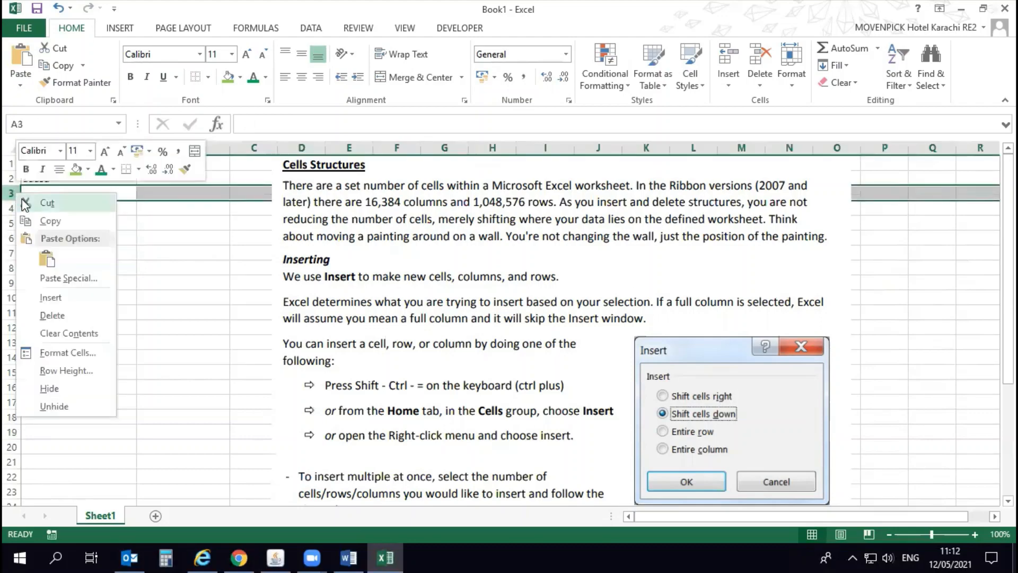
pyautogui.click(74, 296)
pyautogui.click(53, 222)
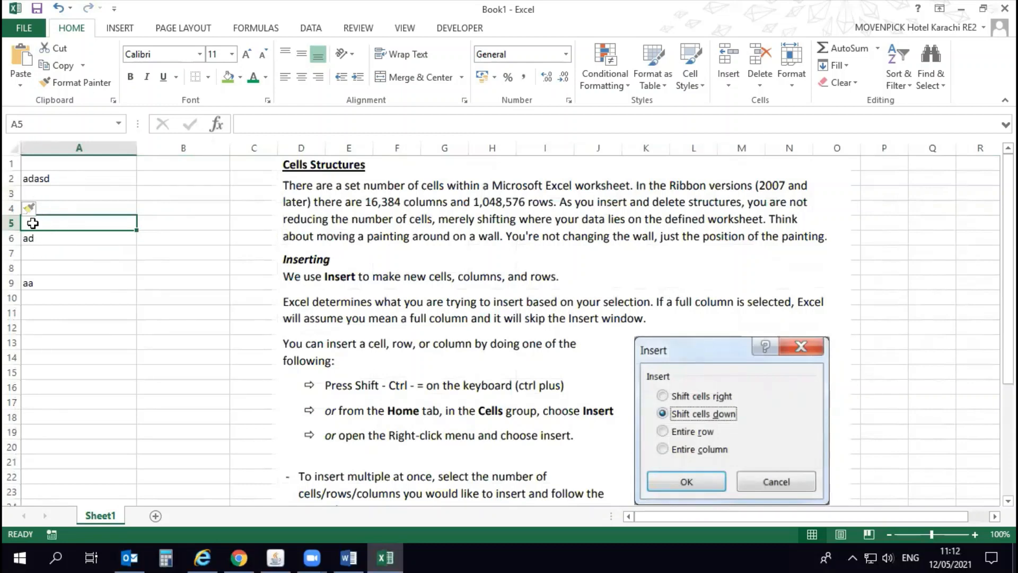
pyautogui.click(62, 240)
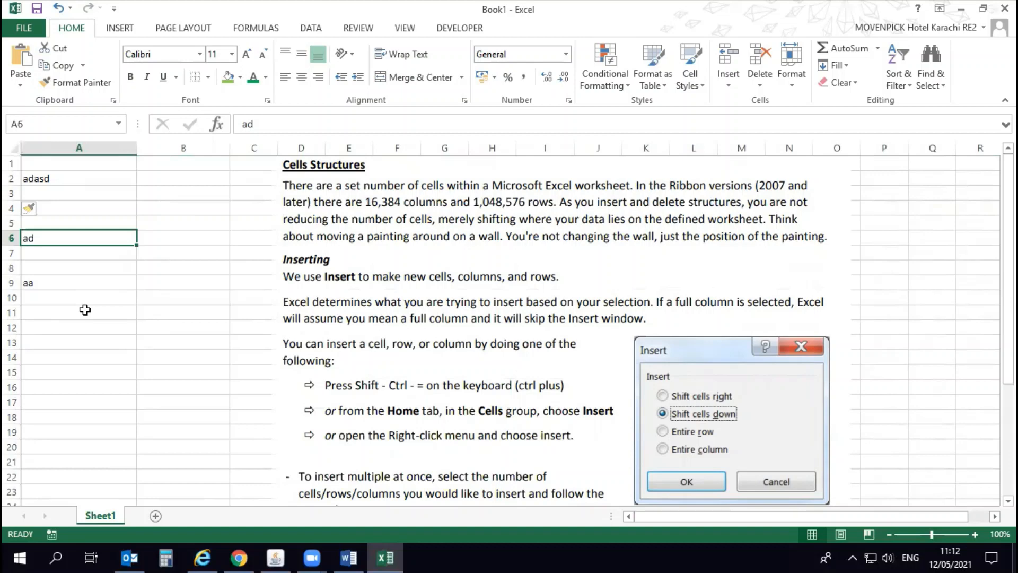
# Step: Check the worksheet's last row number again and return to cell A1
pyautogui.hotkey('ctrl', 'End')
pyautogui.hotkey('ctrl', 'Down')
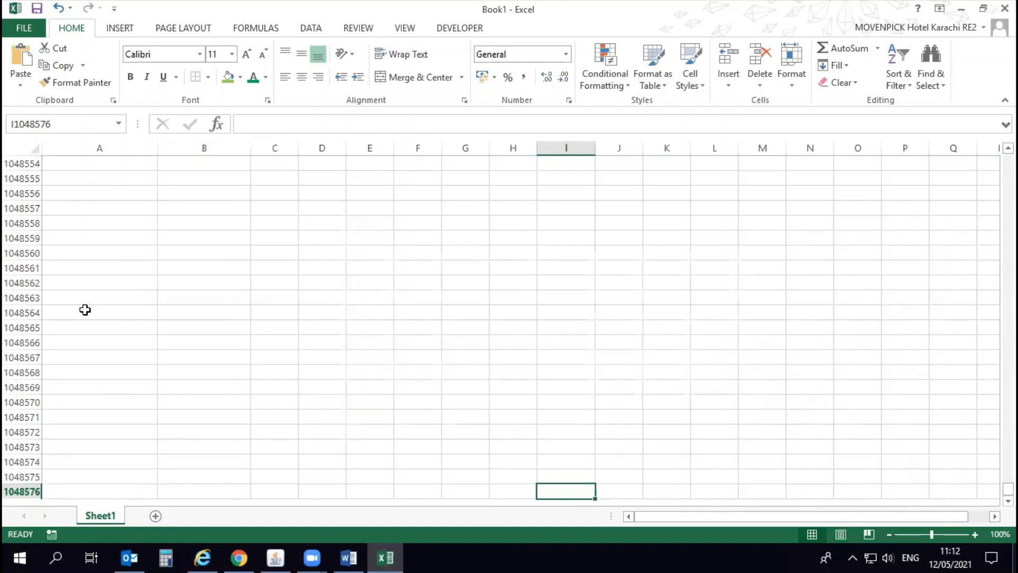
pyautogui.hotkey('ctrl', 'Home')
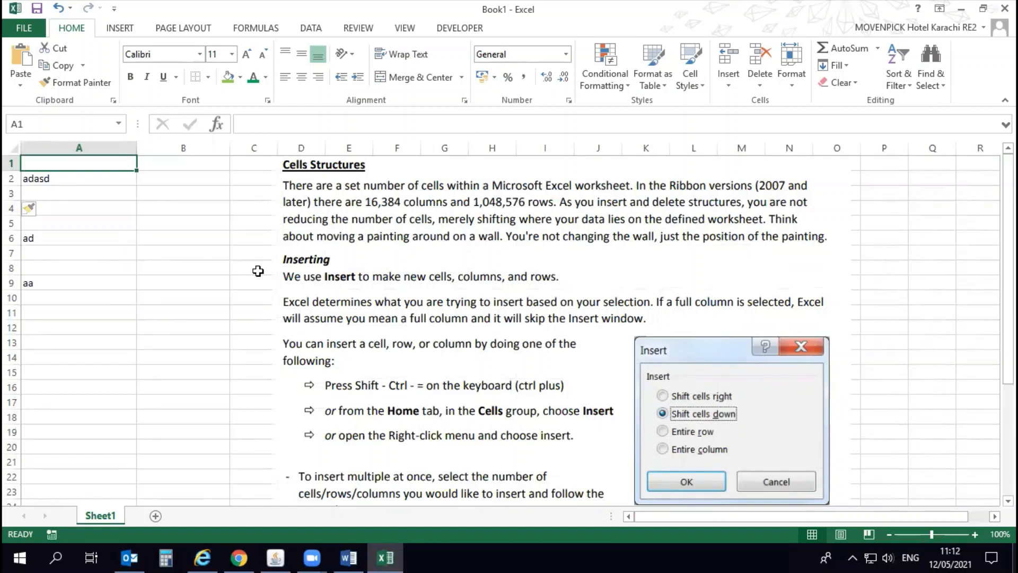
# Step: Delete cell A7 with the cells below shifted up
pyautogui.rightClick(33, 250)
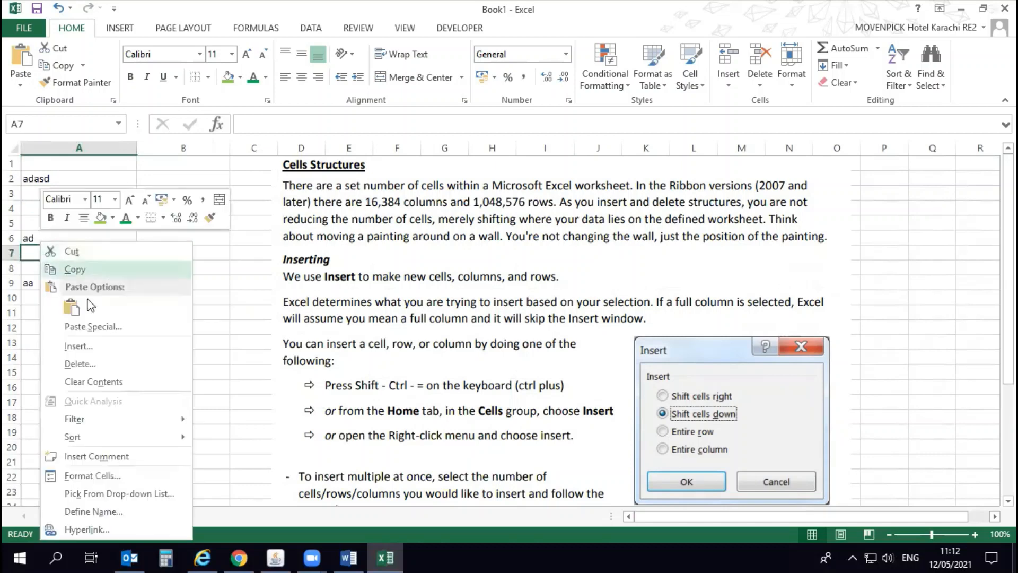
pyautogui.click(90, 365)
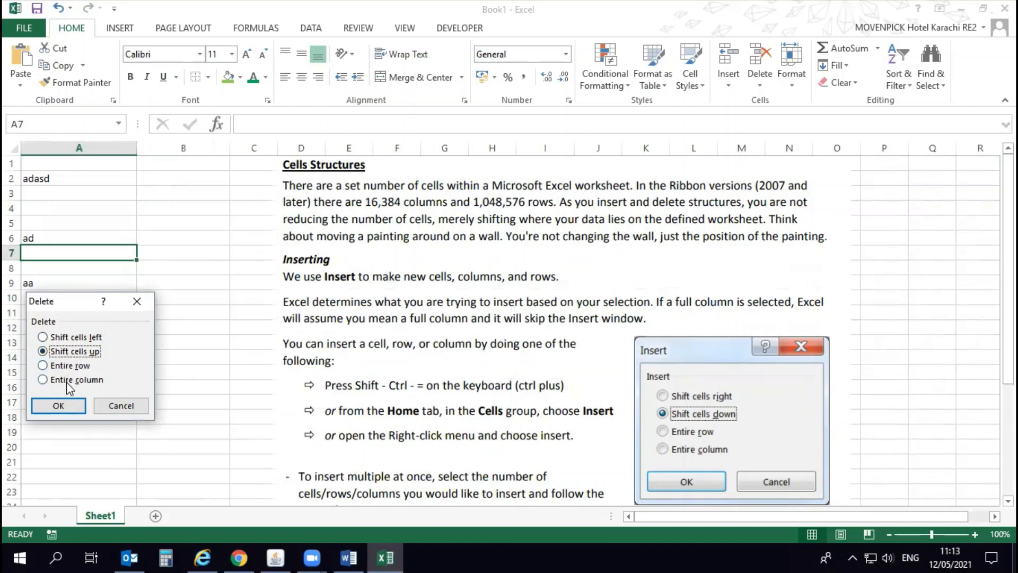
pyautogui.click(58, 405)
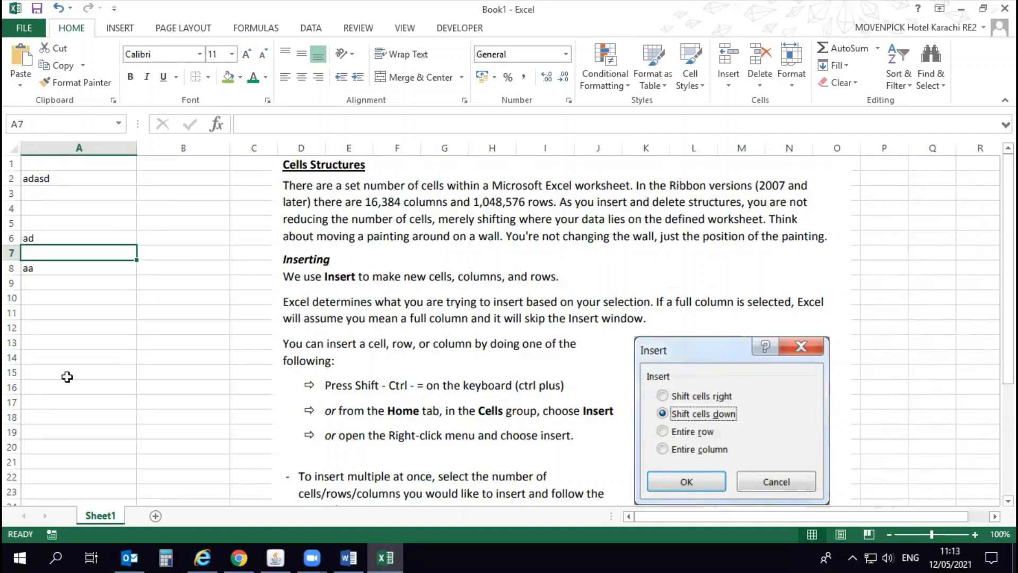
# Step: Insert an entire row at cell A7, discarding the underscores typed in that cell
pyautogui.write('___________________')
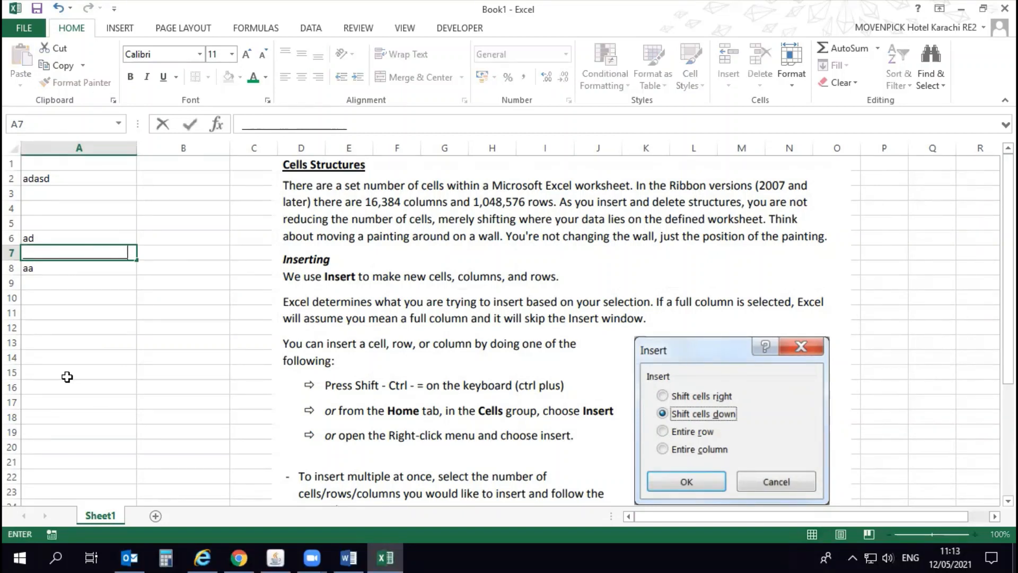
pyautogui.press('Escape')
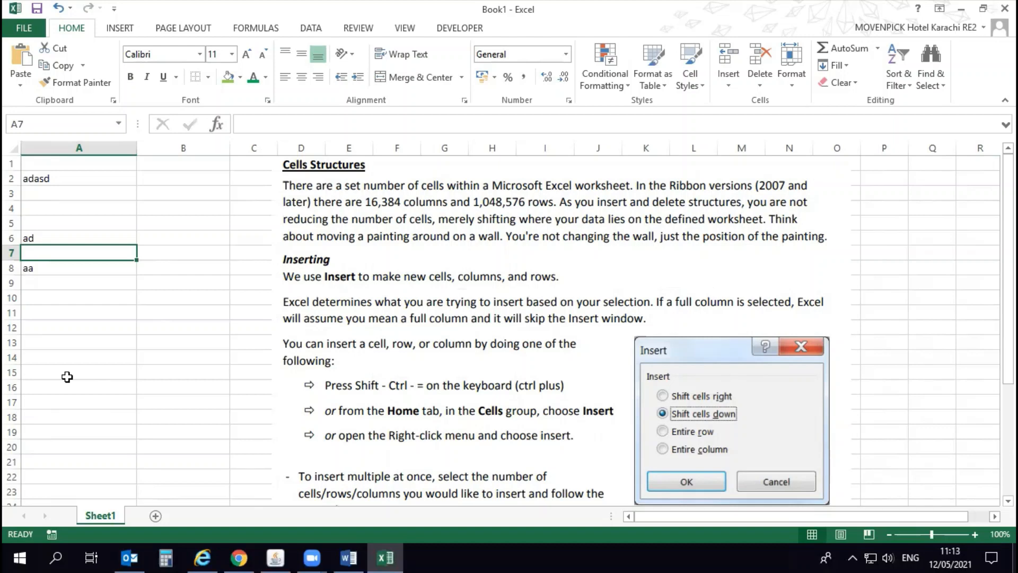
pyautogui.hotkey('ctrl', 'shift', '=')
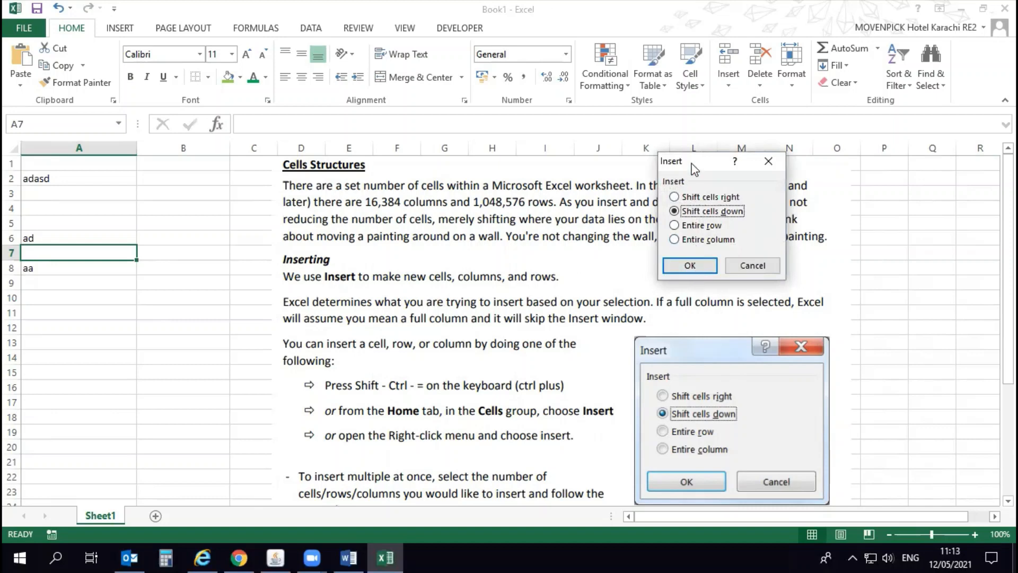
pyautogui.moveTo(694, 168); pyautogui.dragTo(370, 174)
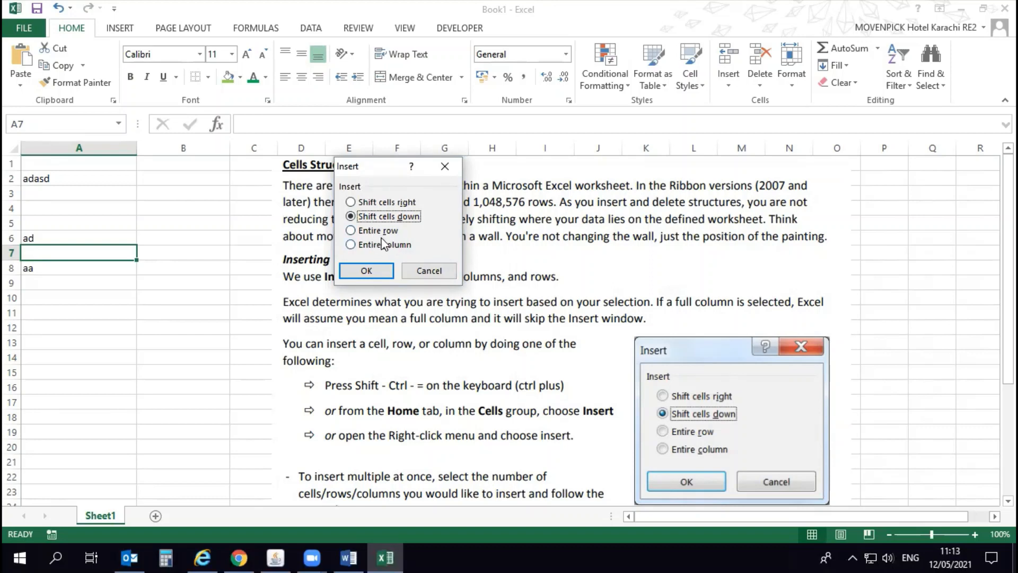
pyautogui.doubleClick(367, 232)
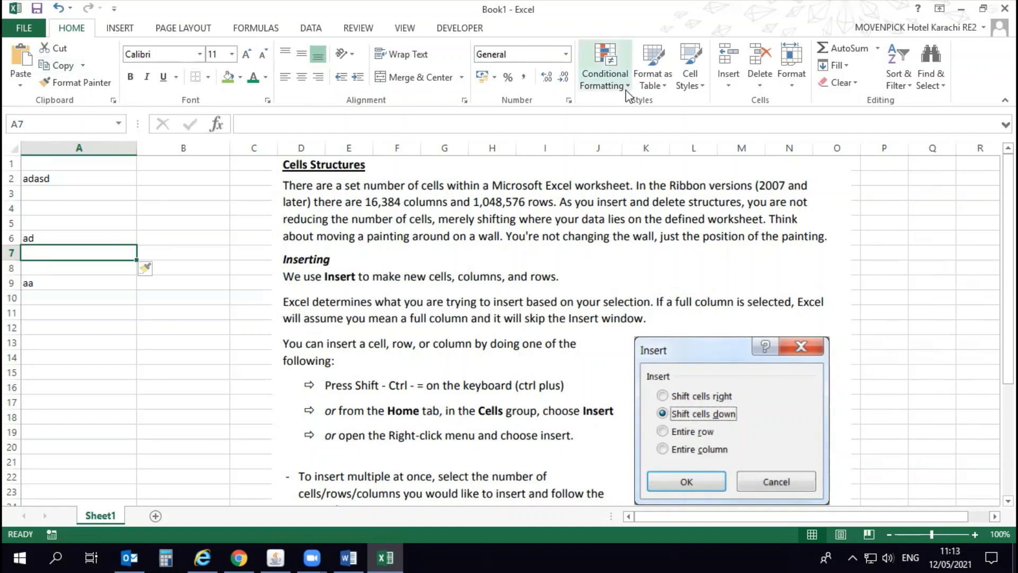
# Step: Insert an entire column at cell A7 and undo the insertion
pyautogui.click(729, 87)
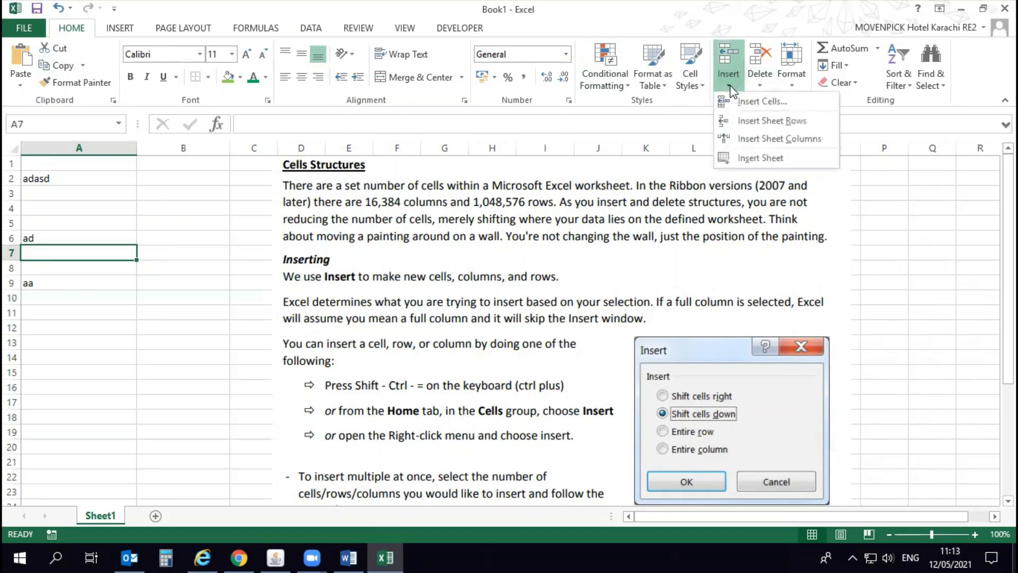
pyautogui.click(736, 102)
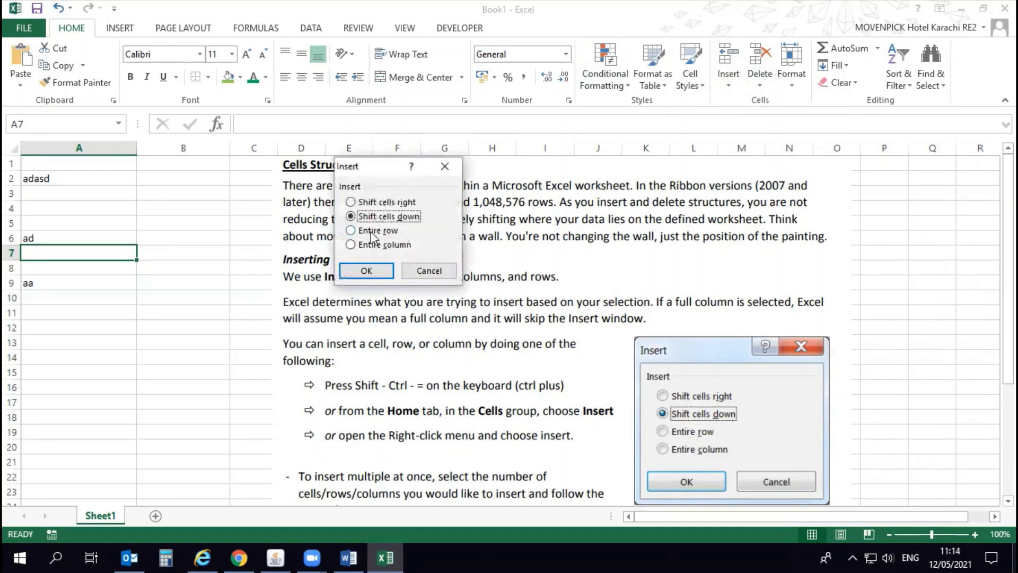
pyautogui.click(366, 245)
pyautogui.press('Return')
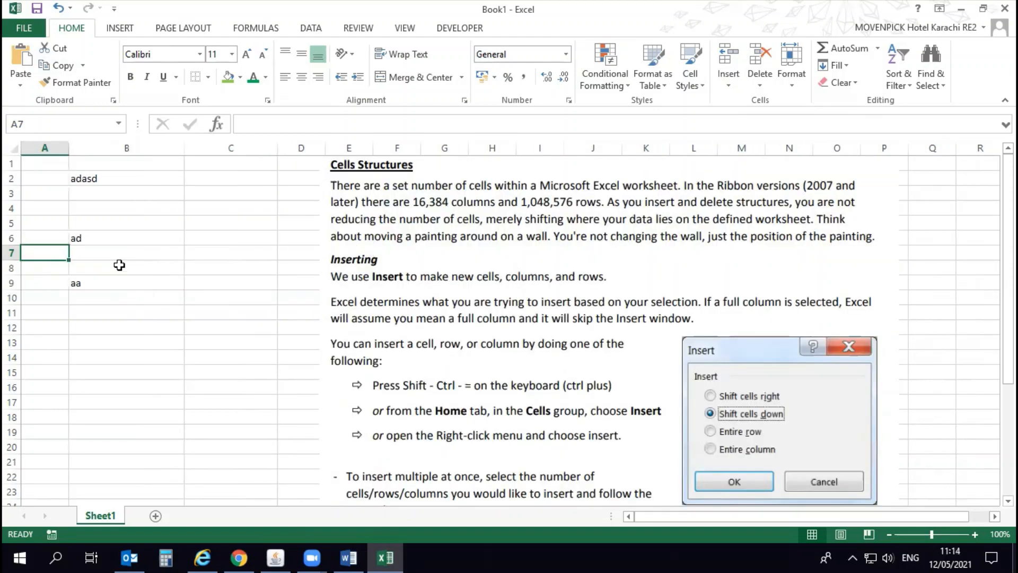
pyautogui.click(58, 8)
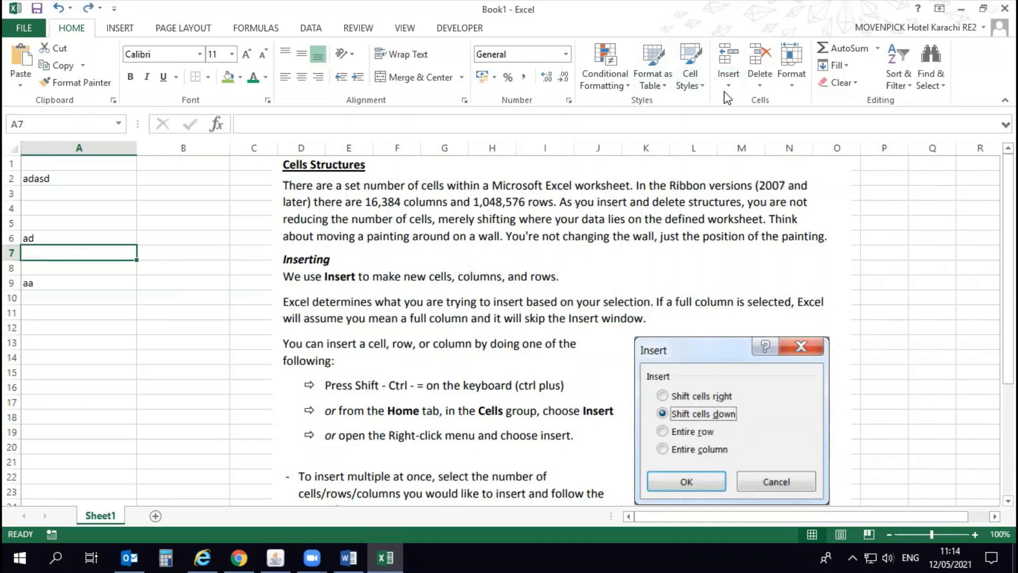
pyautogui.click(729, 84)
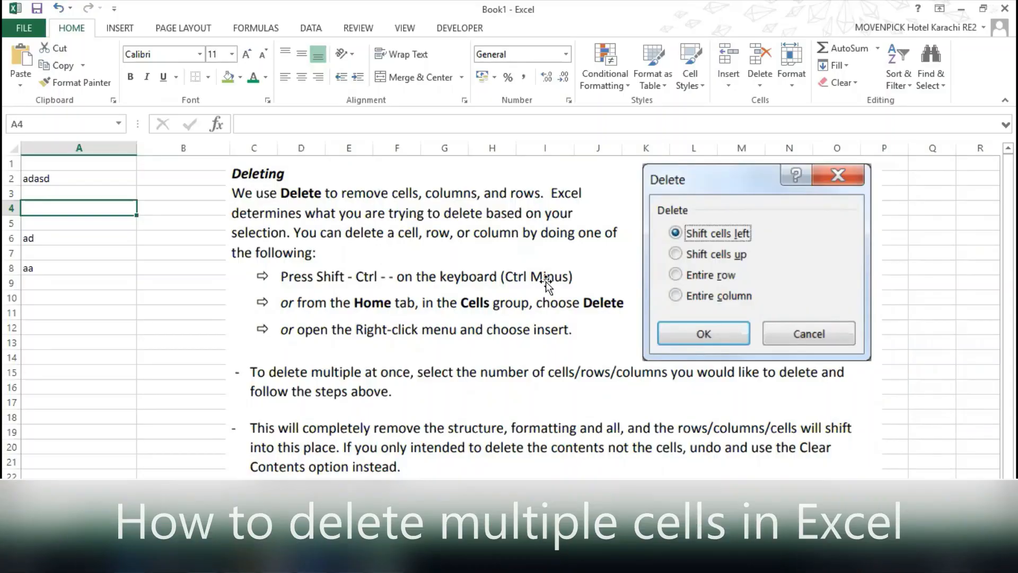
# Step: Delete the entire column at cell A4 and undo the deletion
pyautogui.hotkey('ctrl', '-')
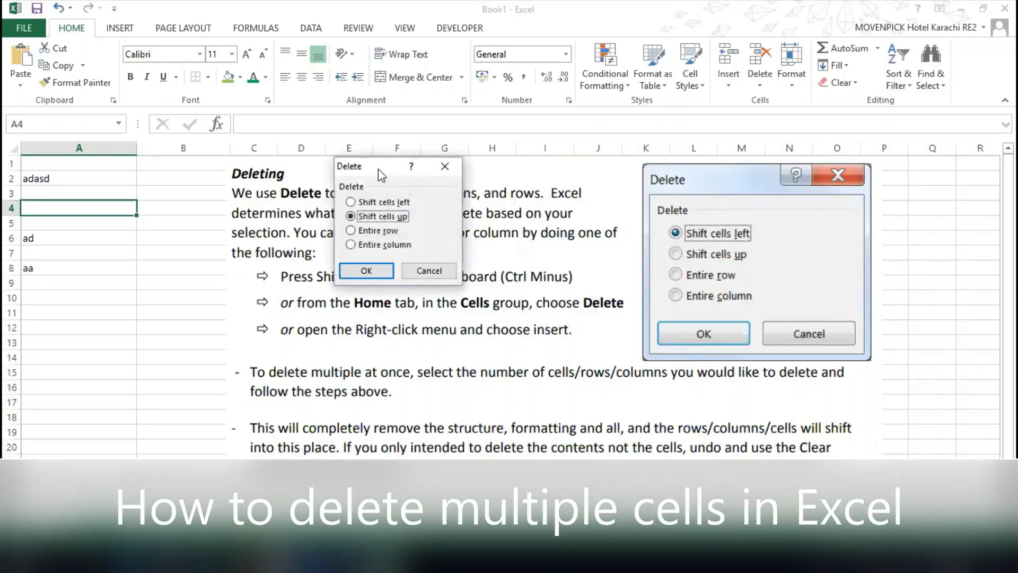
pyautogui.moveTo(367, 168); pyautogui.dragTo(150, 244)
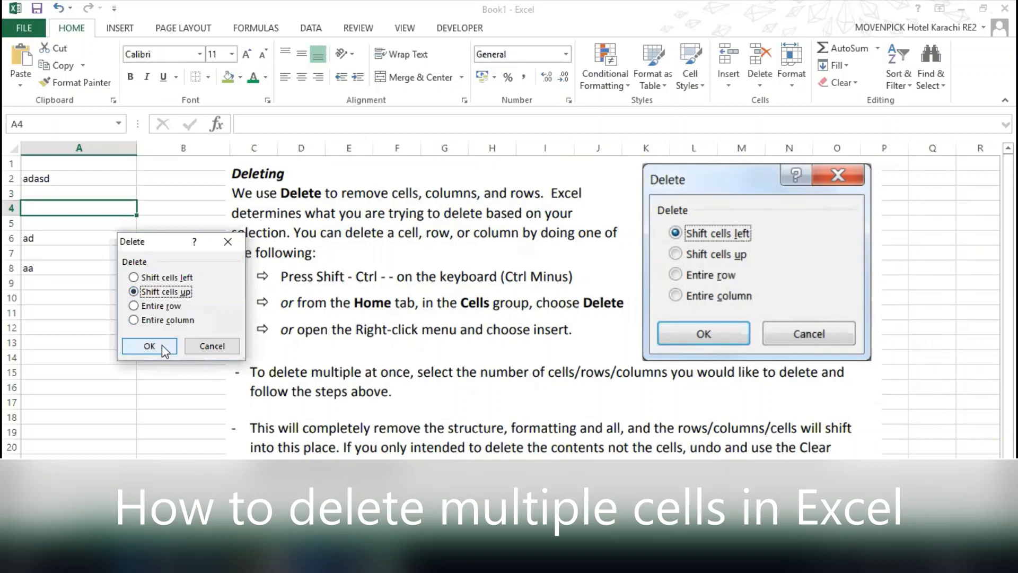
pyautogui.click(152, 277)
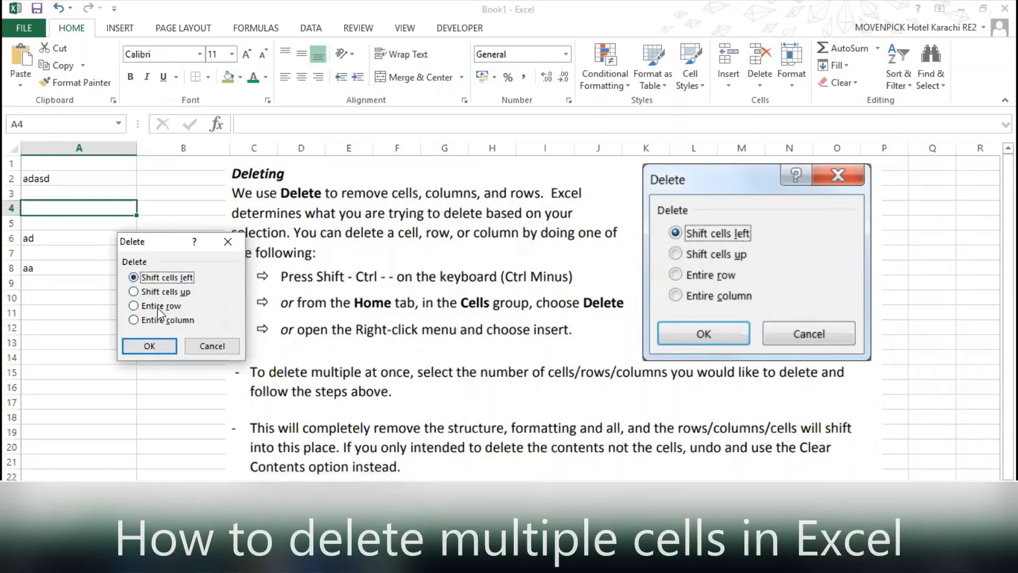
pyautogui.click(154, 307)
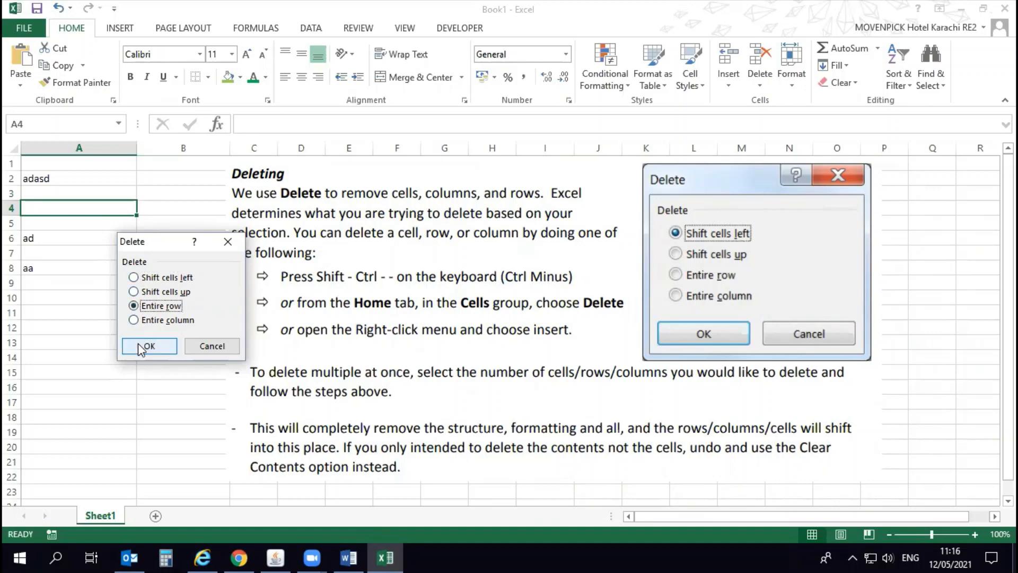
pyautogui.click(154, 322)
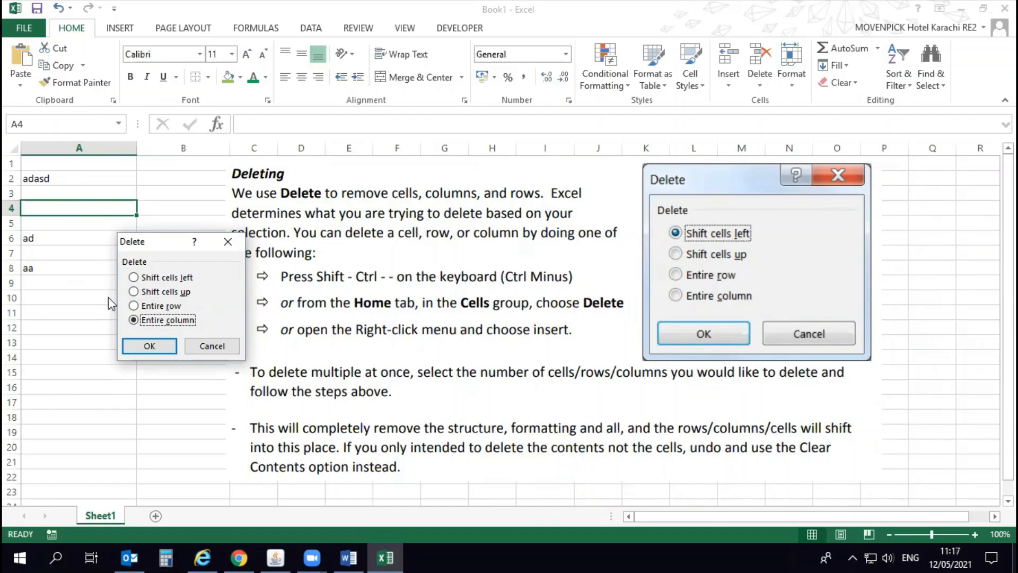
pyautogui.click(149, 347)
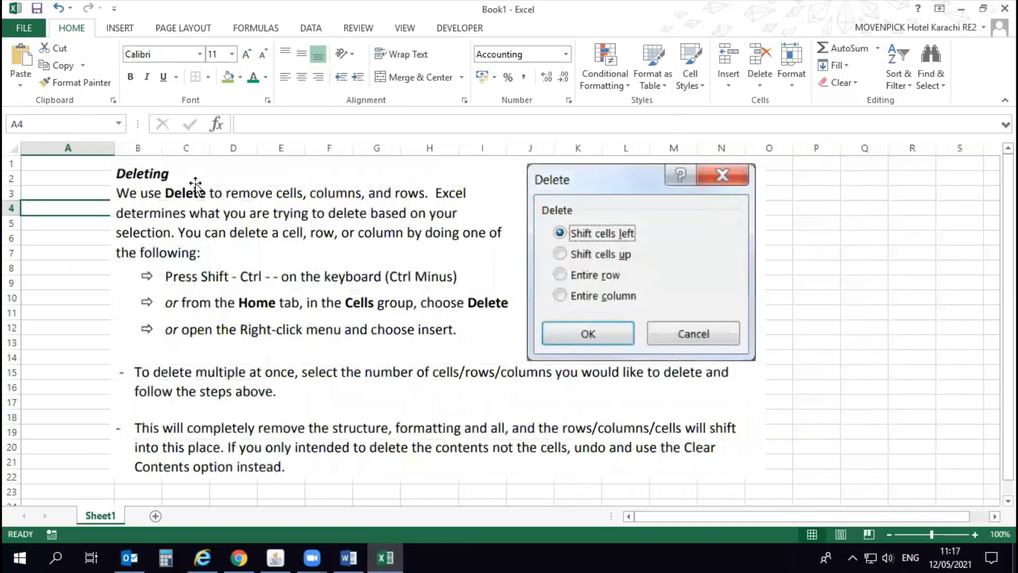
pyautogui.hotkey('ctrl', 'z')
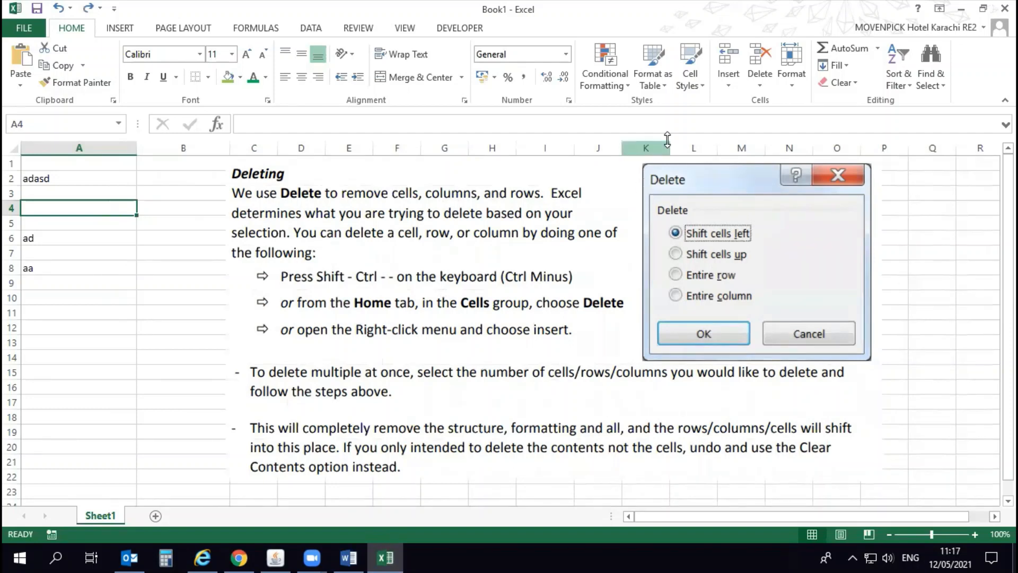
# Step: Delete the entire row at cell A4 and undo the deletion
pyautogui.click(759, 83)
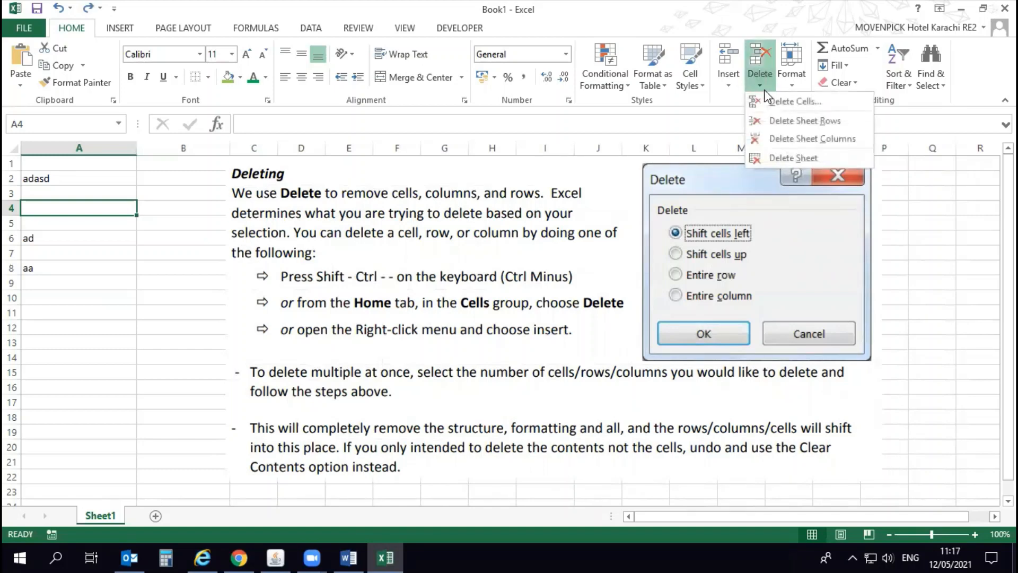
pyautogui.click(779, 100)
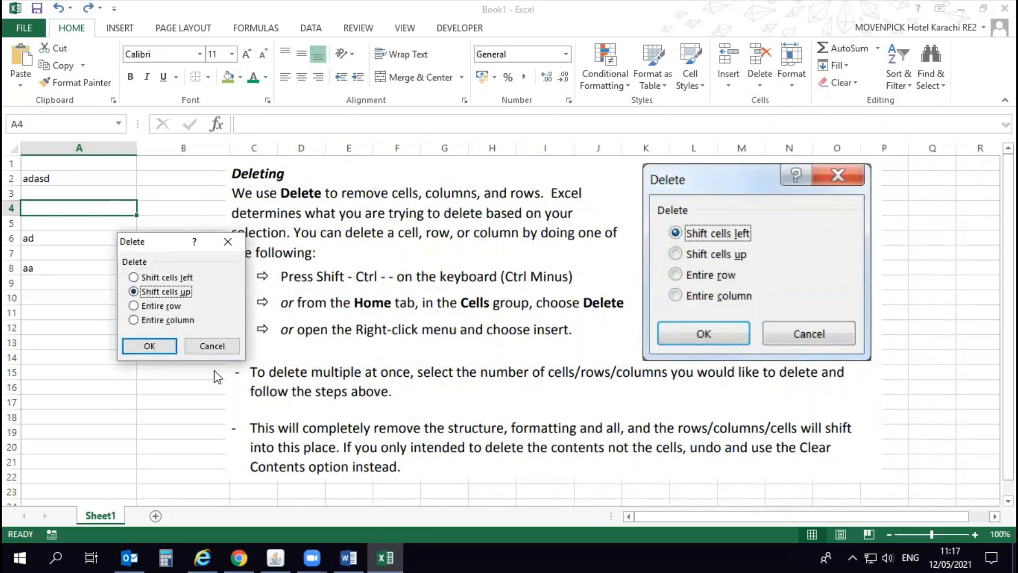
pyautogui.doubleClick(163, 310)
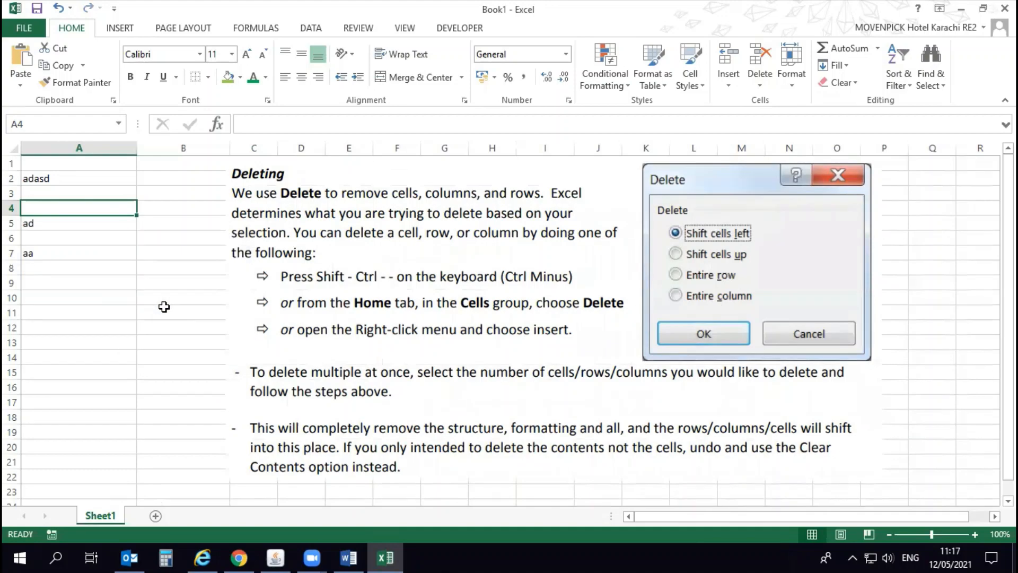
pyautogui.hotkey('ctrl', 'z')
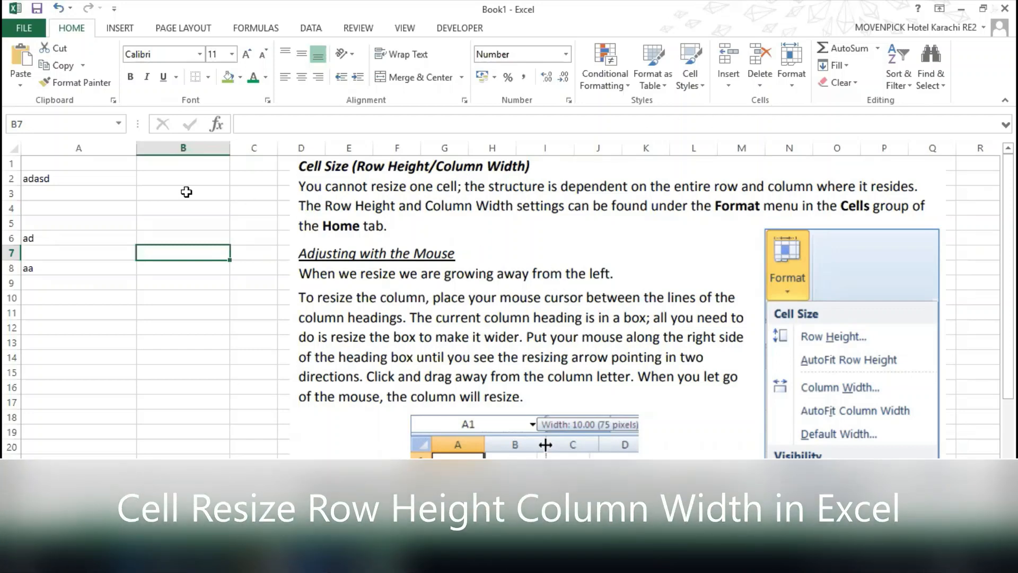
# Step: Narrow column A to a width of about 18 and make column B narrower as well
pyautogui.click(160, 177)
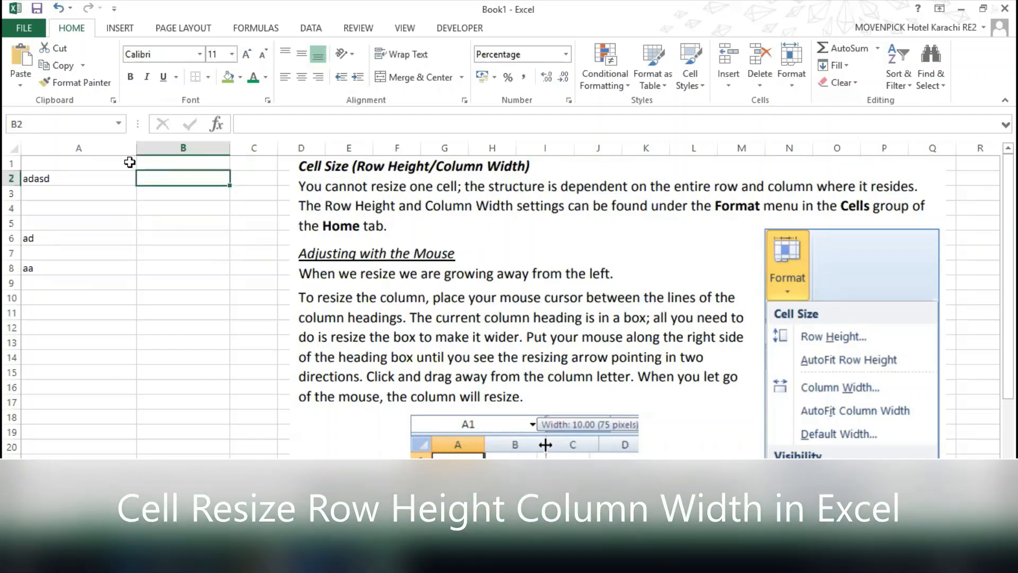
pyautogui.moveTo(137, 152); pyautogui.dragTo(118, 152)
pyautogui.click(101, 175)
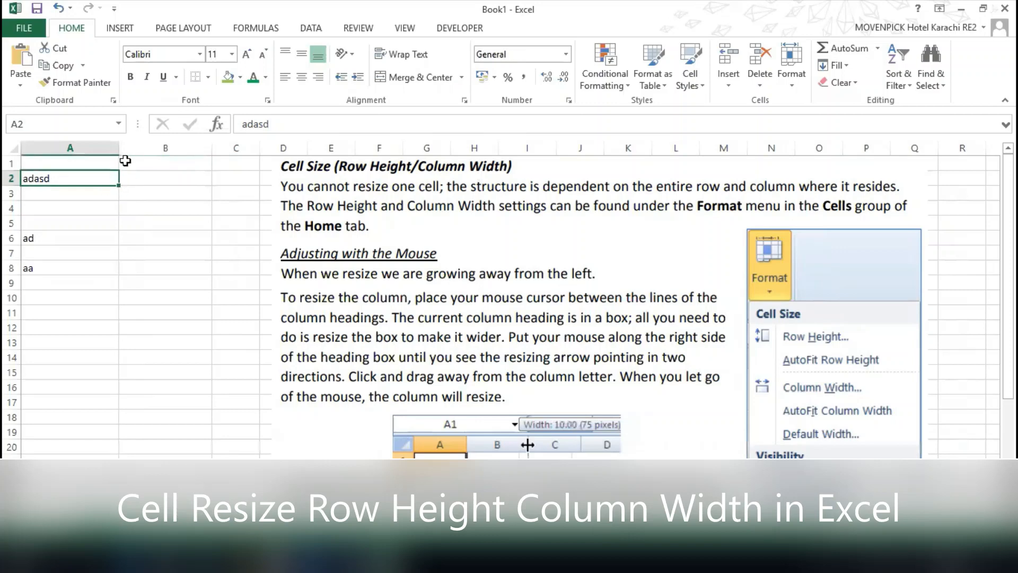
pyautogui.click(142, 189)
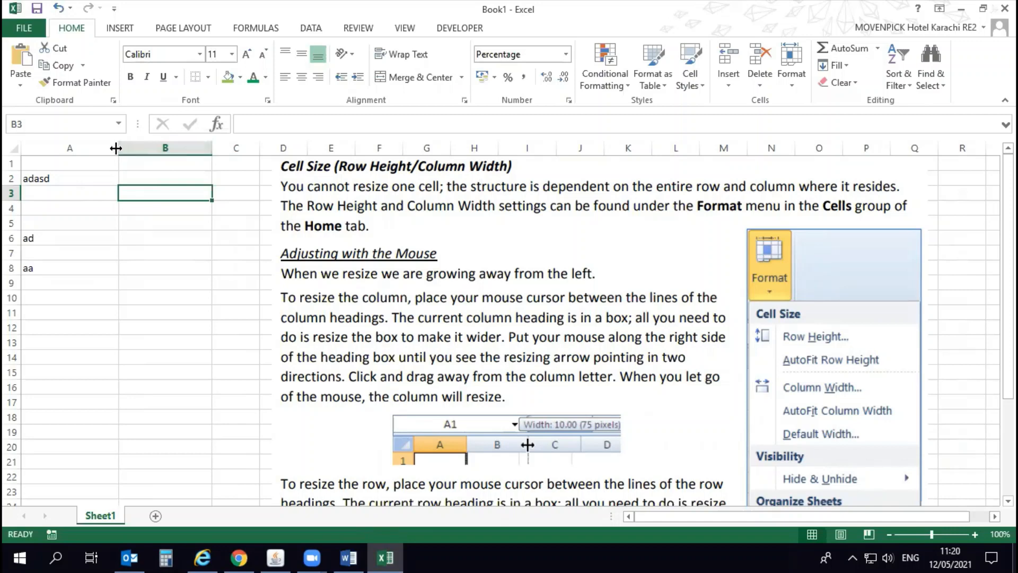
pyautogui.moveTo(116, 147); pyautogui.dragTo(117, 148)
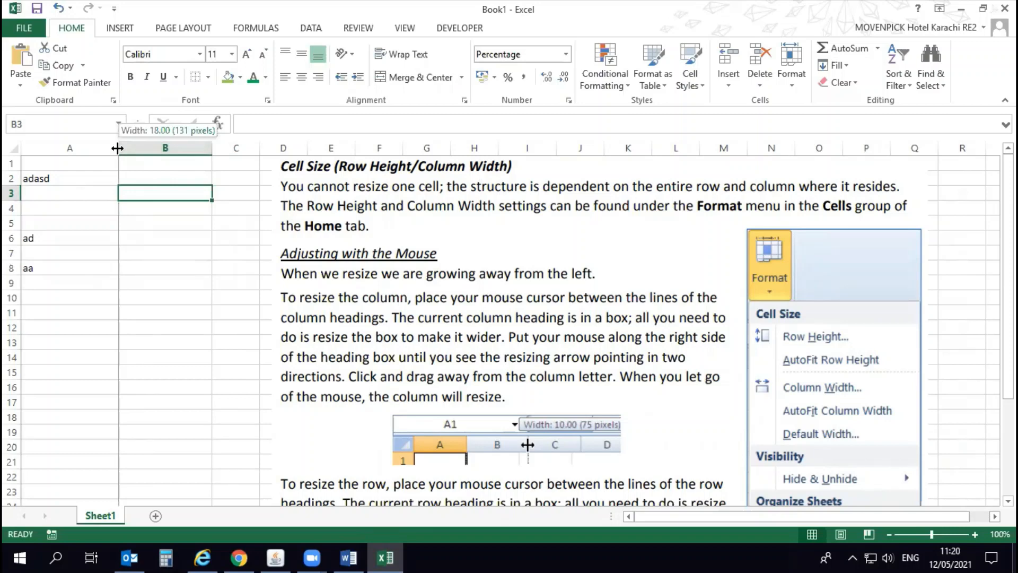
pyautogui.moveTo(118, 148)
pyautogui.mouseDown()
pyautogui.moveTo(98, 148)
pyautogui.moveTo(139, 149)
pyautogui.moveTo(68, 158)
pyautogui.moveTo(197, 153)
pyautogui.moveTo(116, 149)
pyautogui.mouseUp()
pyautogui.moveTo(209, 149); pyautogui.dragTo(181, 151)
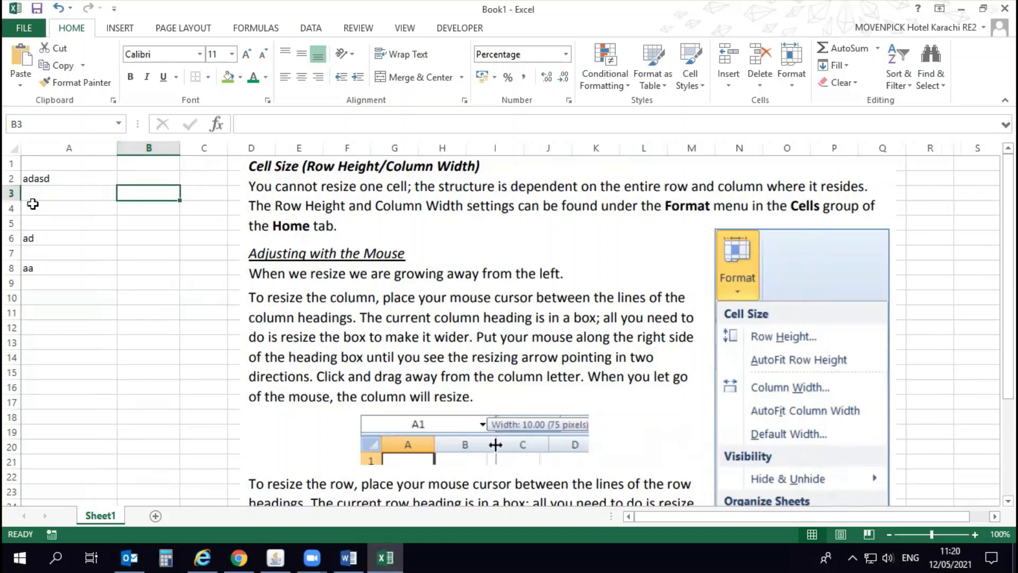
# Step: Make row 9 slightly taller and increase the height of row 2 to roughly three times a normal row
pyautogui.scroll(-2, 265, 238)
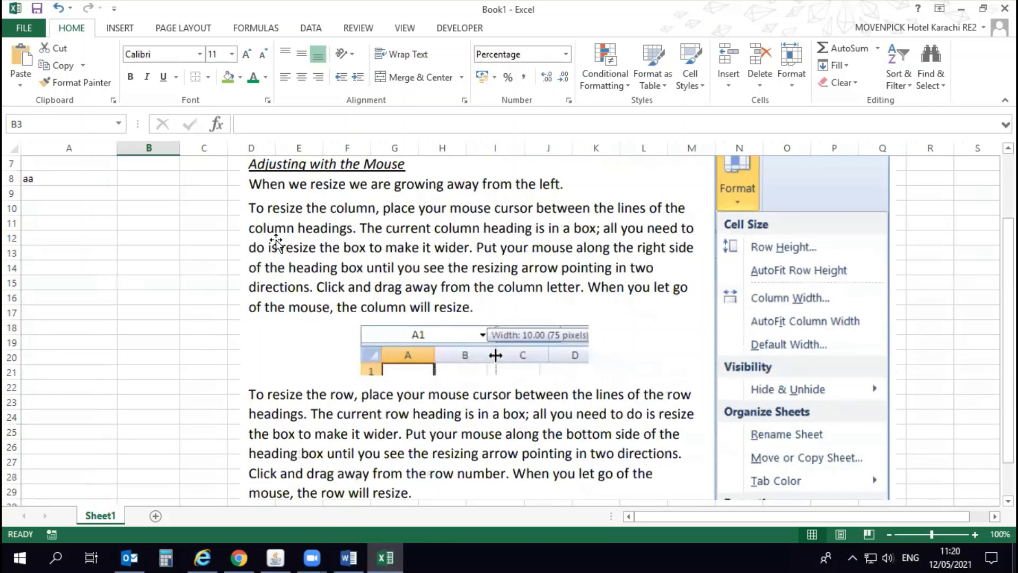
pyautogui.click(13, 197)
pyautogui.click(14, 200)
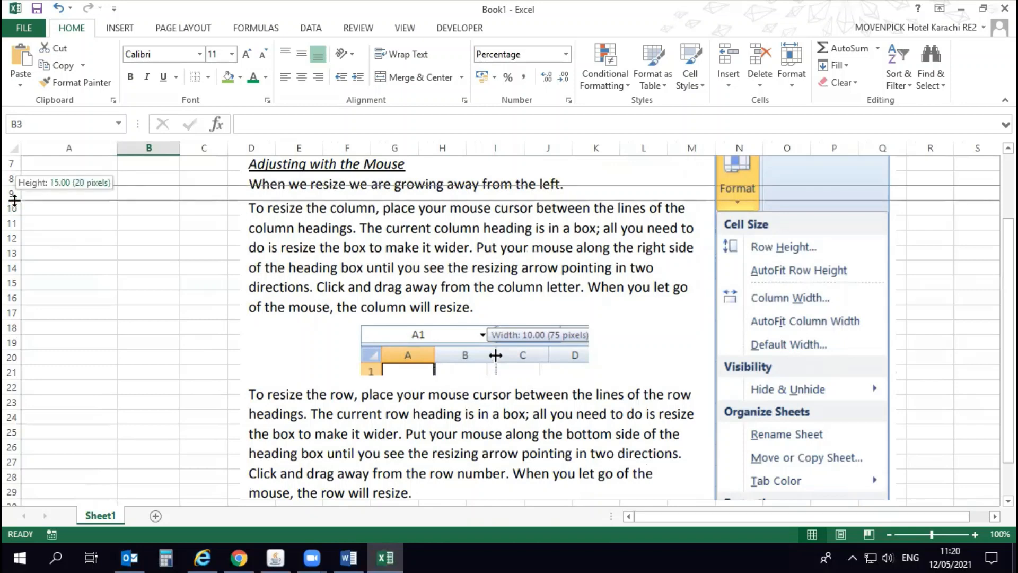
pyautogui.click(14, 200)
pyautogui.moveTo(18, 220)
pyautogui.mouseDown()
pyautogui.moveTo(19, 192)
pyautogui.moveTo(12, 213)
pyautogui.mouseUp()
pyautogui.scroll(2, 24, 207)
pyautogui.click(43, 199)
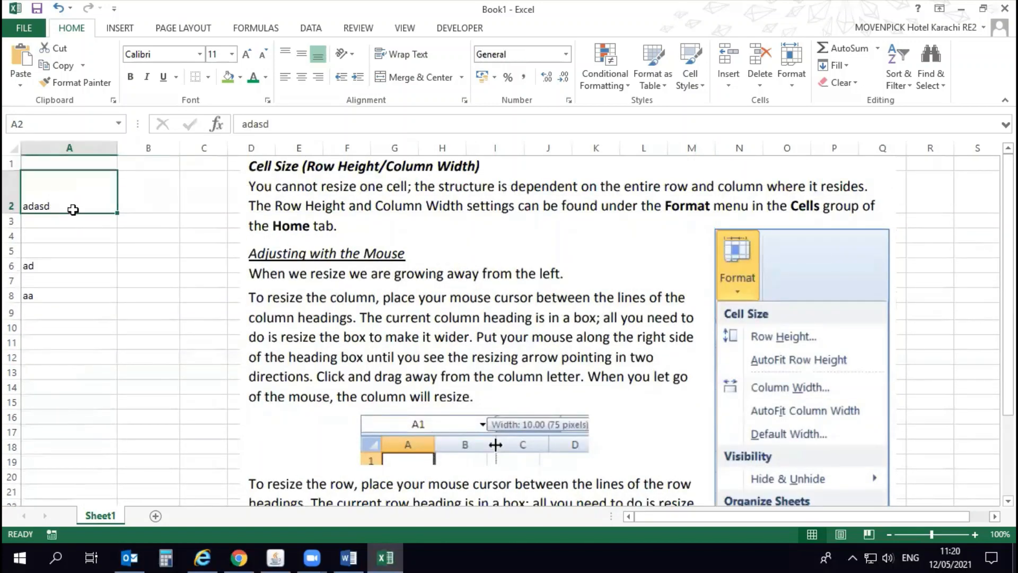
# Step: Reduce the height of row 2 to about 27 and autofit column A's width to its contents
pyautogui.scroll(-2, 96, 221)
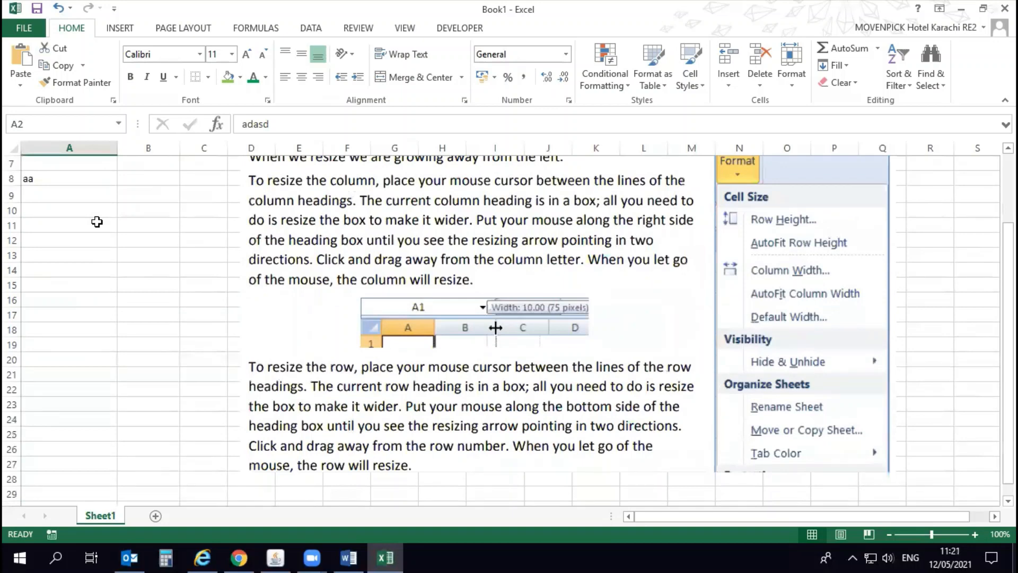
pyautogui.scroll(2, 45, 209)
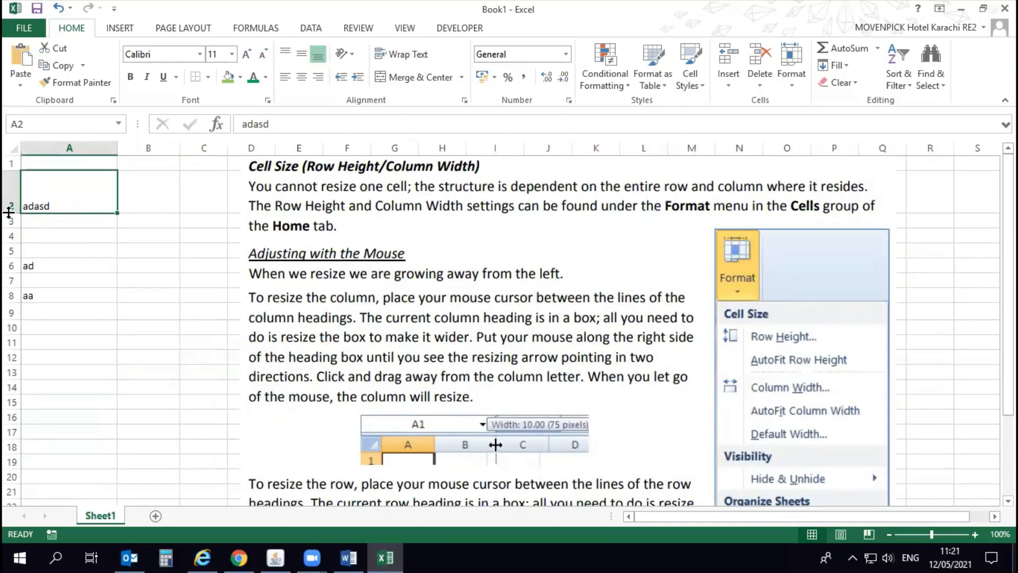
pyautogui.moveTo(8, 212); pyautogui.dragTo(11, 197)
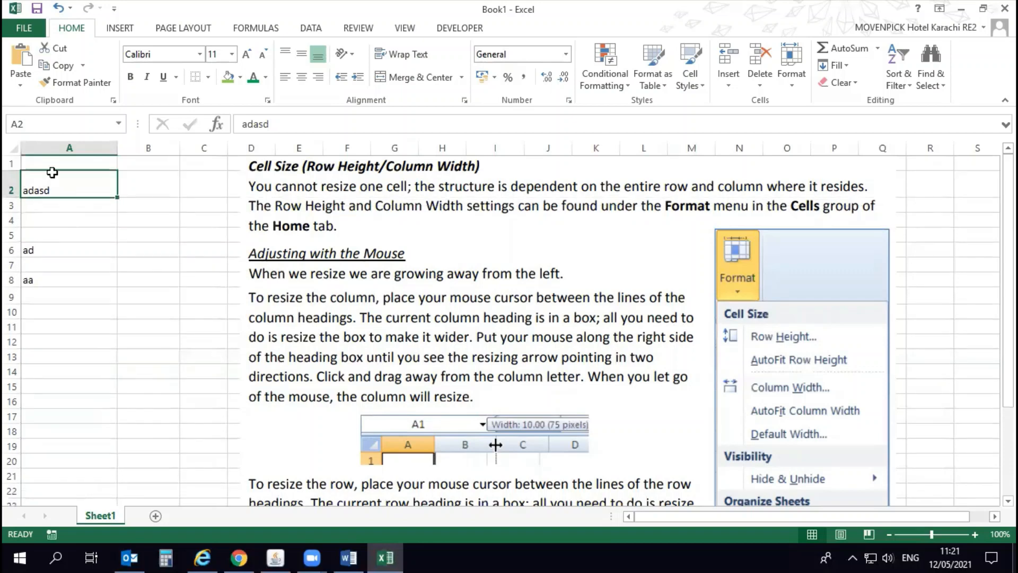
pyautogui.doubleClick(116, 145)
# Step: Increase row 2's height with the Row Height command, and fit it back to its contents with AutoFit Row Height
pyautogui.click(791, 66)
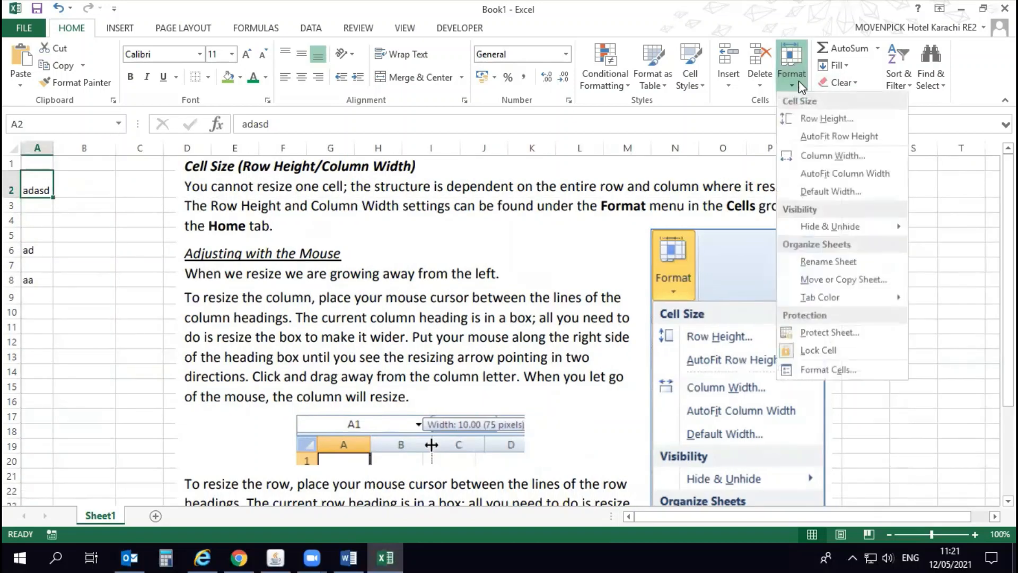
pyautogui.click(797, 120)
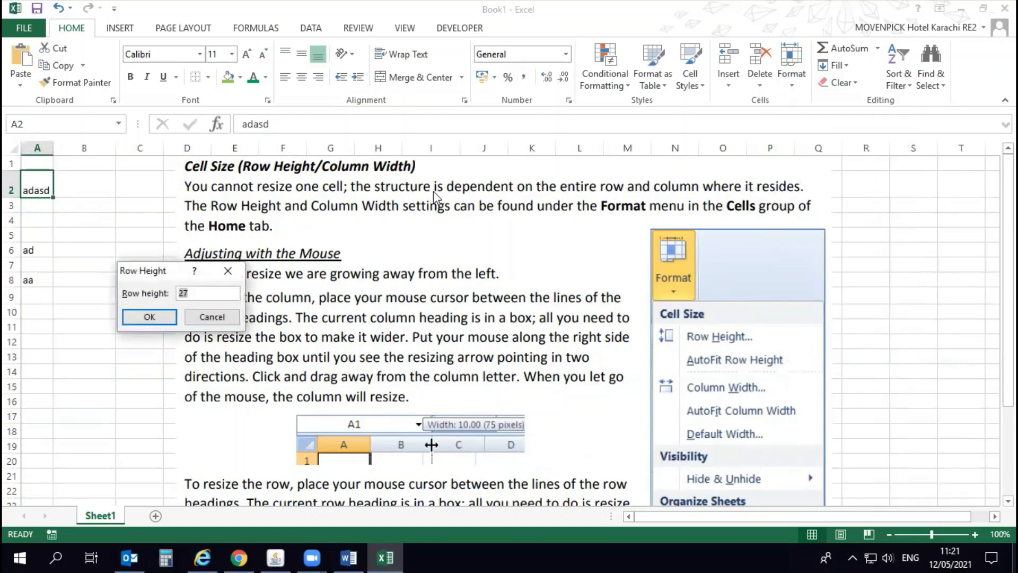
pyautogui.press('Return')
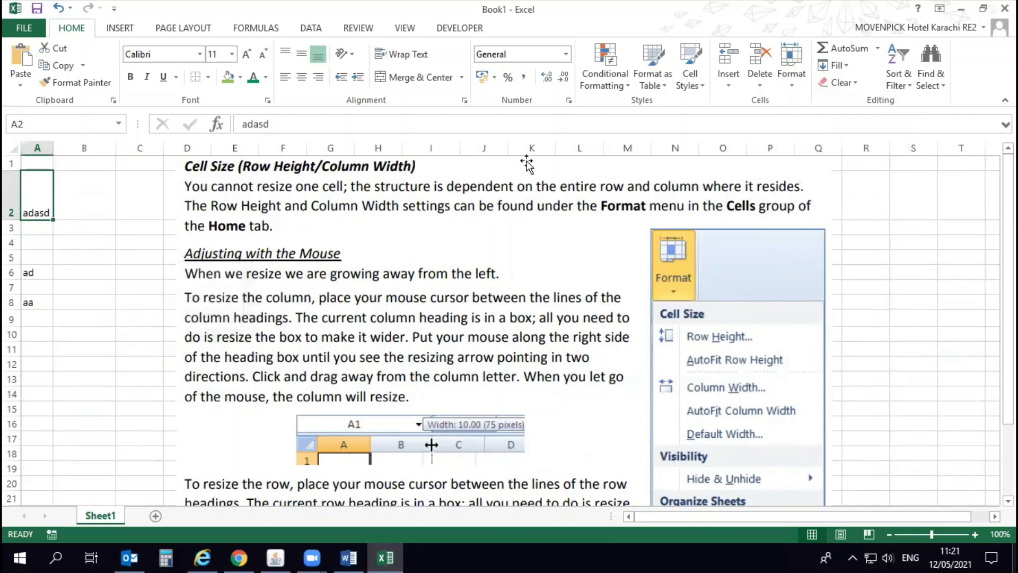
pyautogui.click(791, 68)
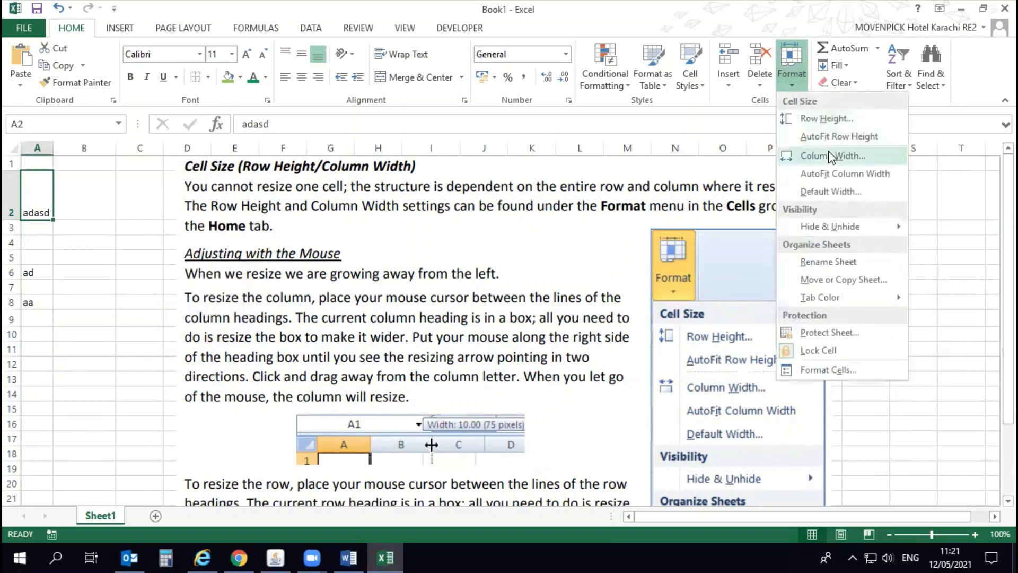
pyautogui.click(828, 136)
pyautogui.click(791, 77)
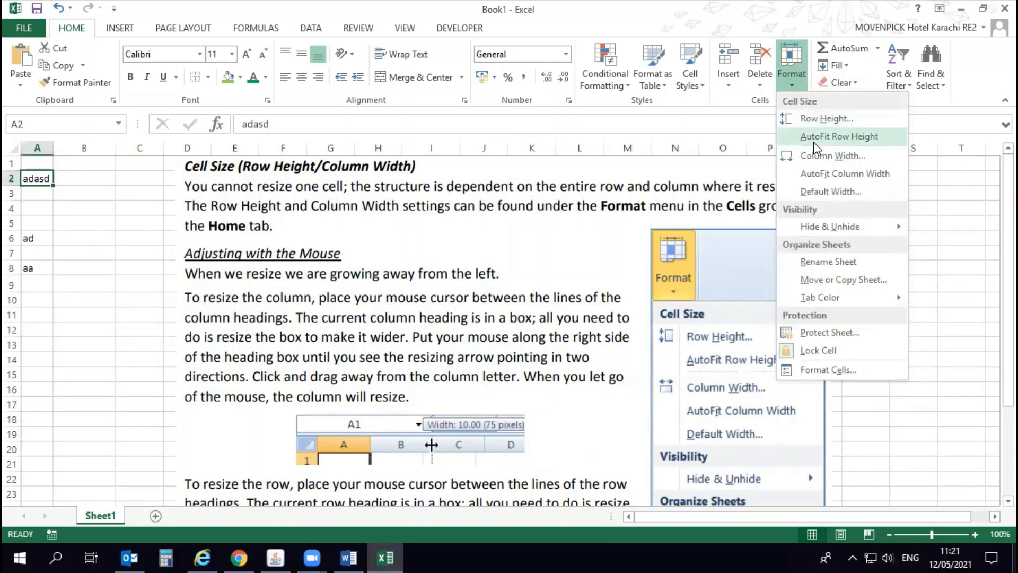
pyautogui.click(668, 169)
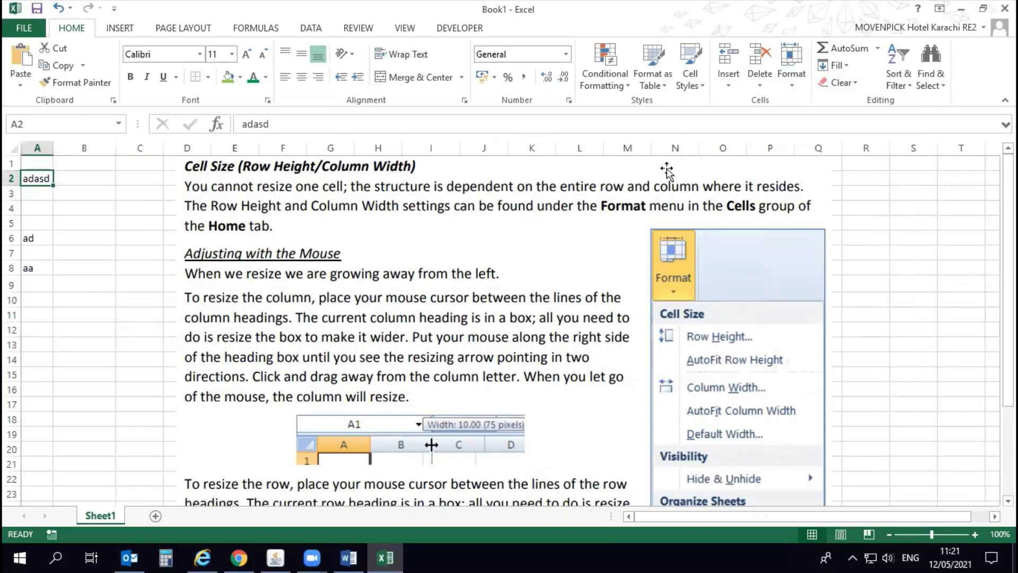
pyautogui.click(909, 197)
pyautogui.press('alt')
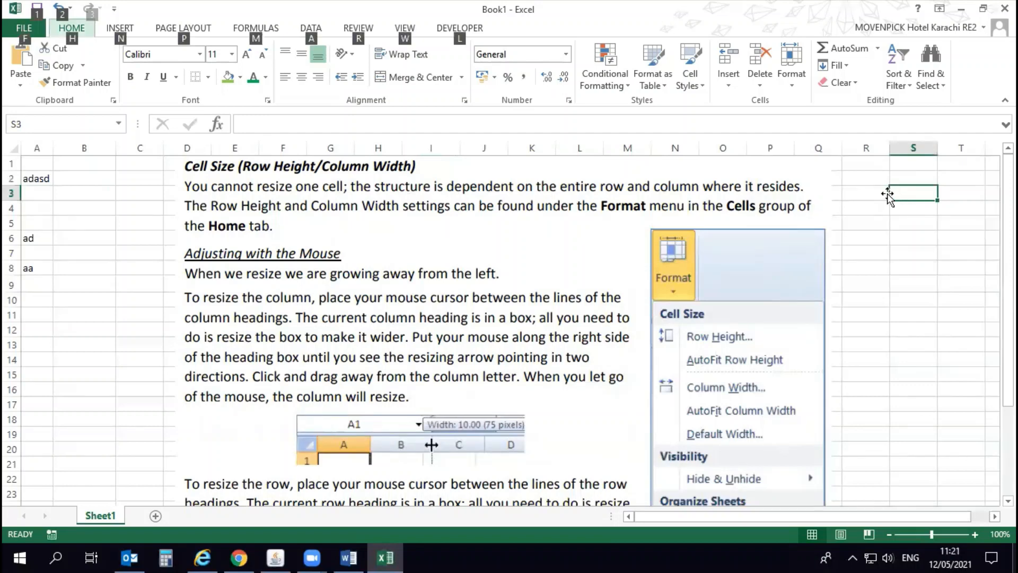
pyautogui.press('h')
pyautogui.press('o')
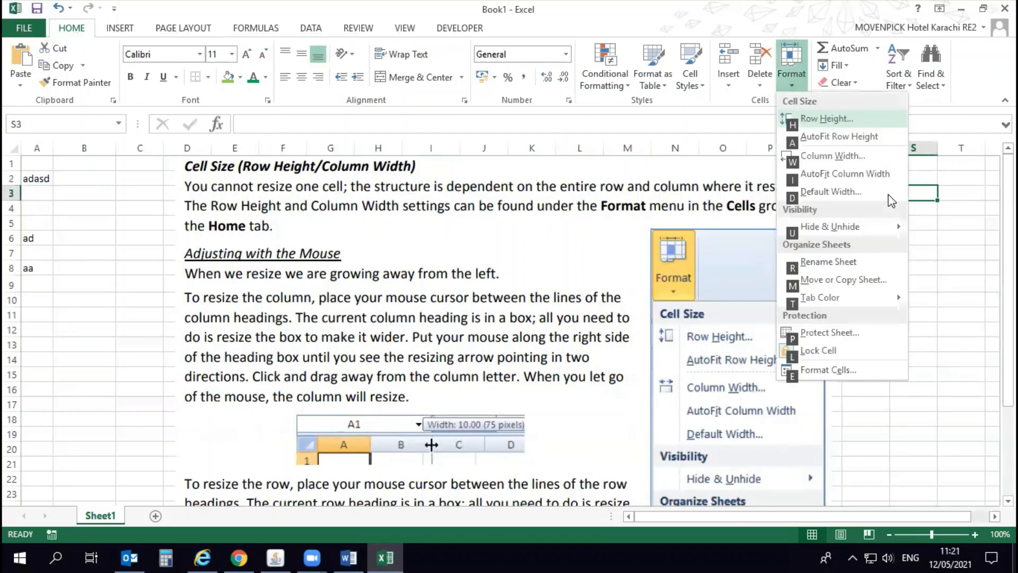
pyautogui.press('Escape')
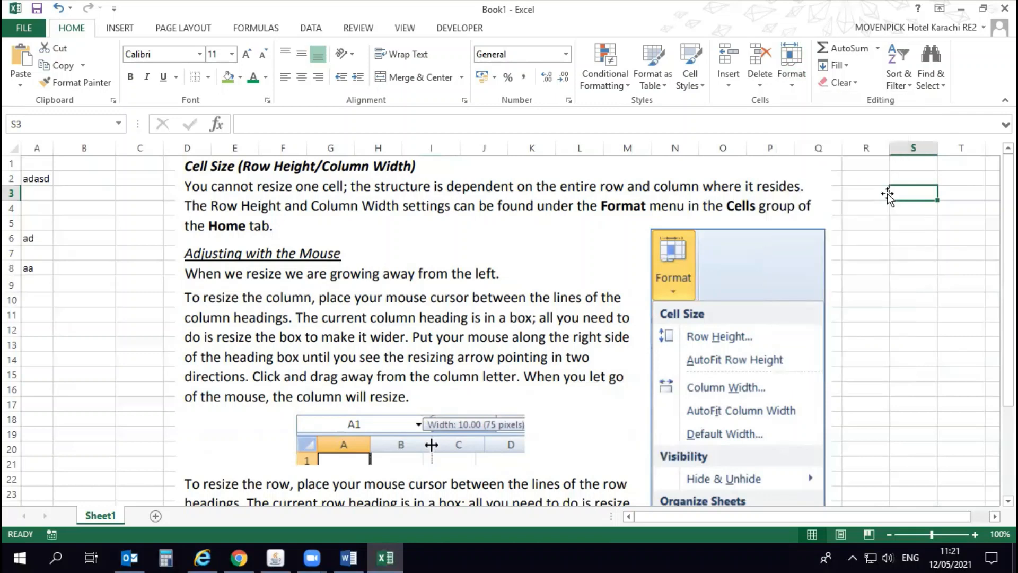
# Step: Widen columns A and B, and apply AutoFit Row Height to row 2 from cell B2
pyautogui.moveTo(53, 149); pyautogui.dragTo(153, 149)
pyautogui.moveTo(215, 148); pyautogui.dragTo(313, 149)
pyautogui.click(252, 181)
pyautogui.hotkey('alt', 'h')
pyautogui.press('o')
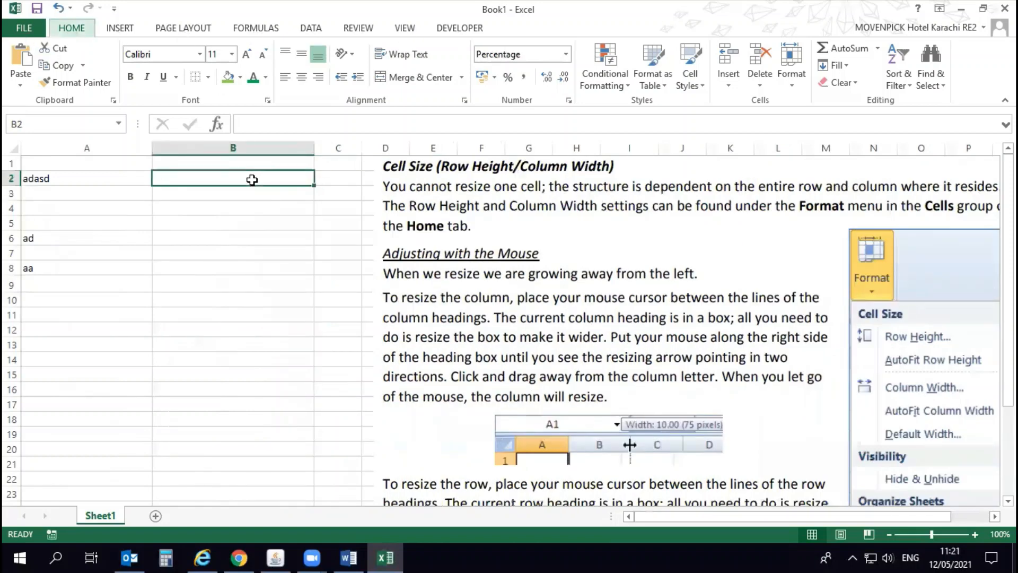
pyautogui.click(252, 180)
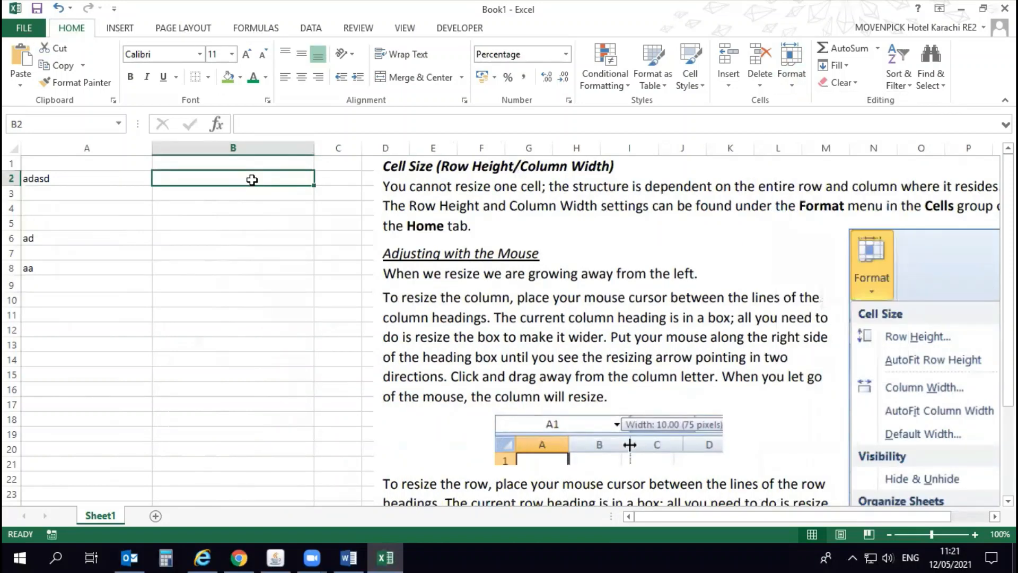
pyautogui.click(791, 66)
pyautogui.click(799, 132)
# Step: Select the whole sheet and apply AutoFit Row Height to all of its rows
pyautogui.moveTo(123, 144); pyautogui.dragTo(179, 147)
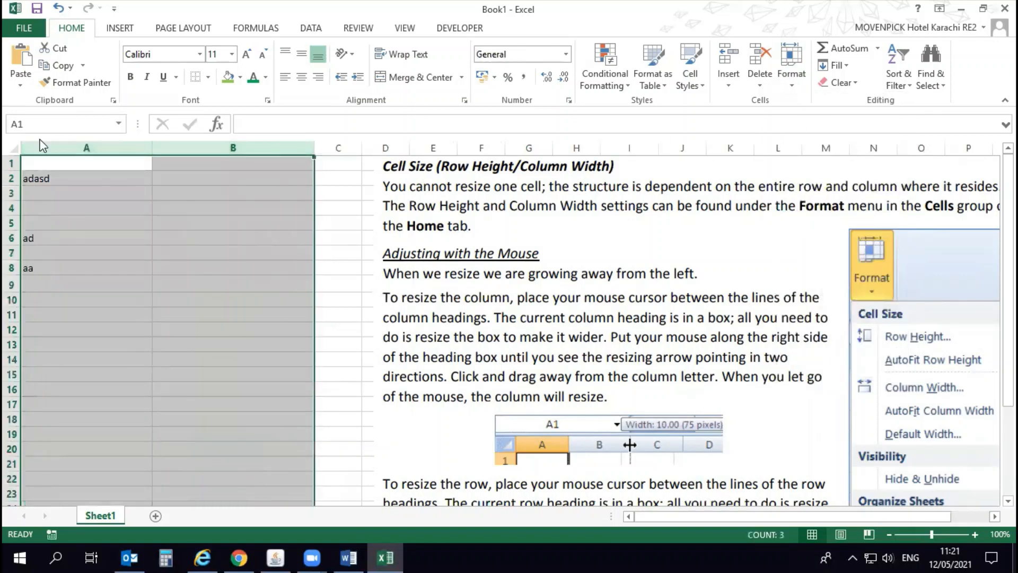
pyautogui.click(9, 147)
pyautogui.click(791, 66)
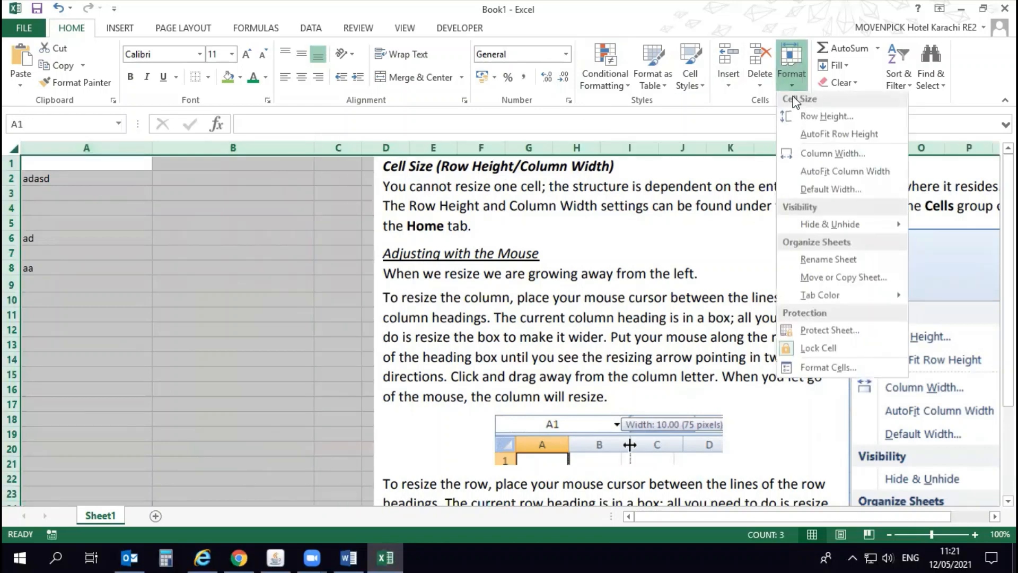
pyautogui.click(801, 134)
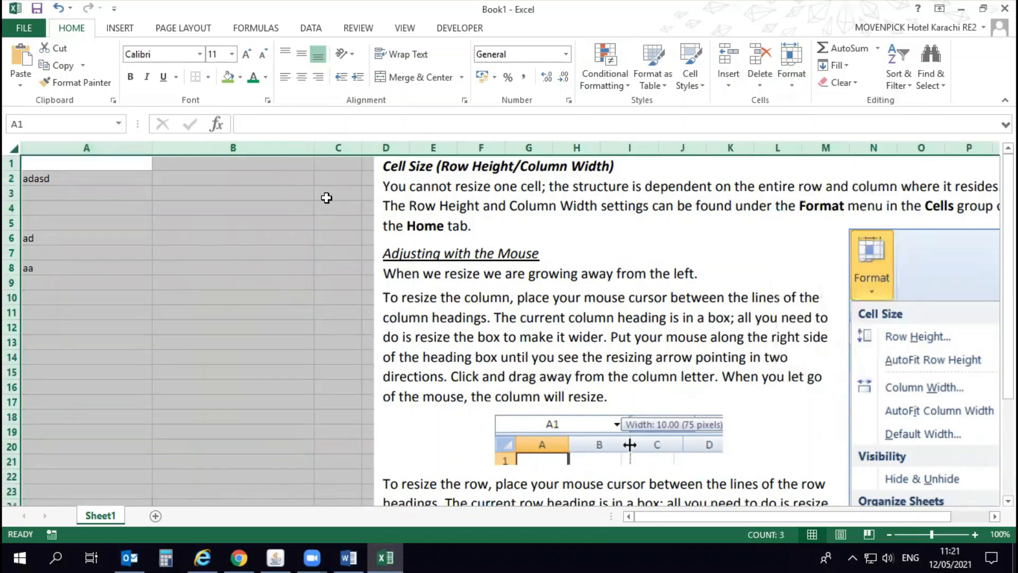
pyautogui.click(791, 66)
pyautogui.click(803, 136)
pyautogui.click(139, 211)
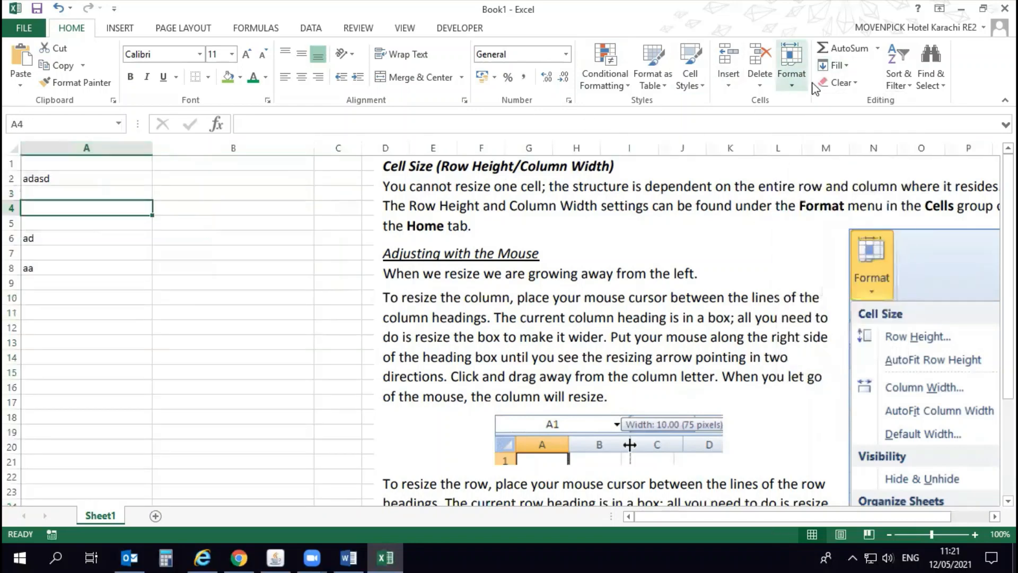
# Step: Try AutoFit Column Width with only the empty cell A4 selected
pyautogui.click(784, 78)
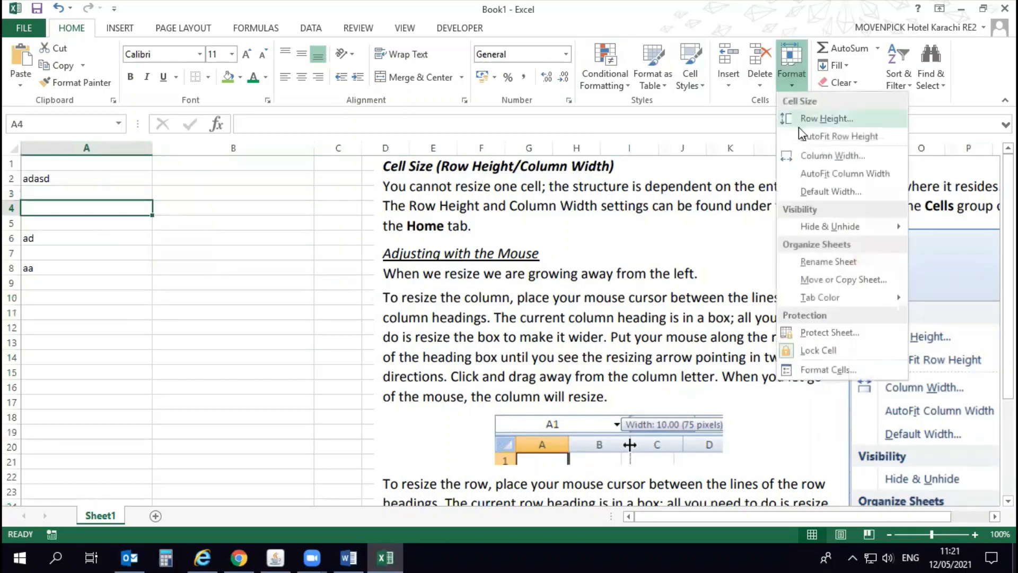
pyautogui.click(800, 173)
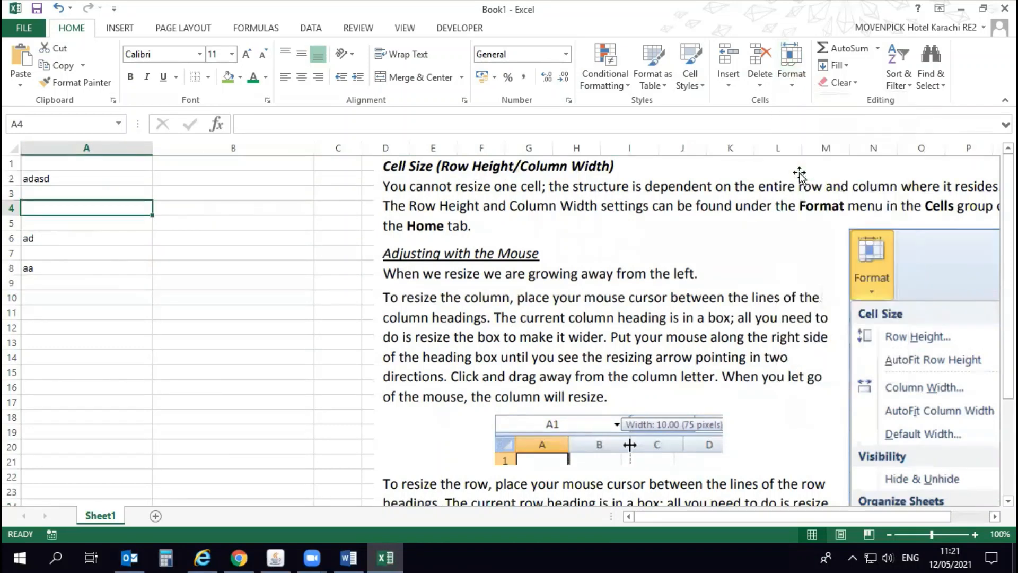
pyautogui.click(790, 74)
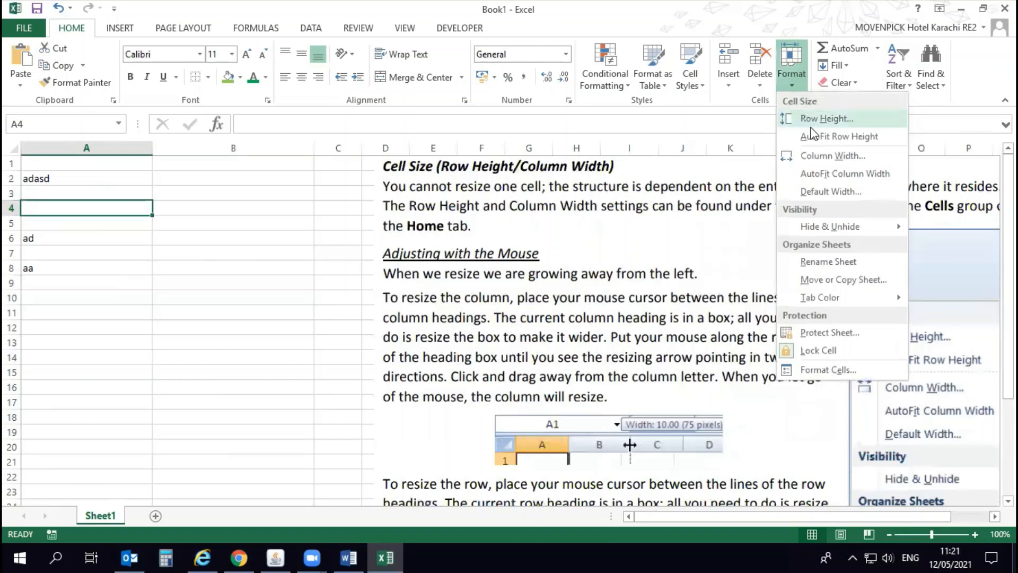
pyautogui.click(814, 177)
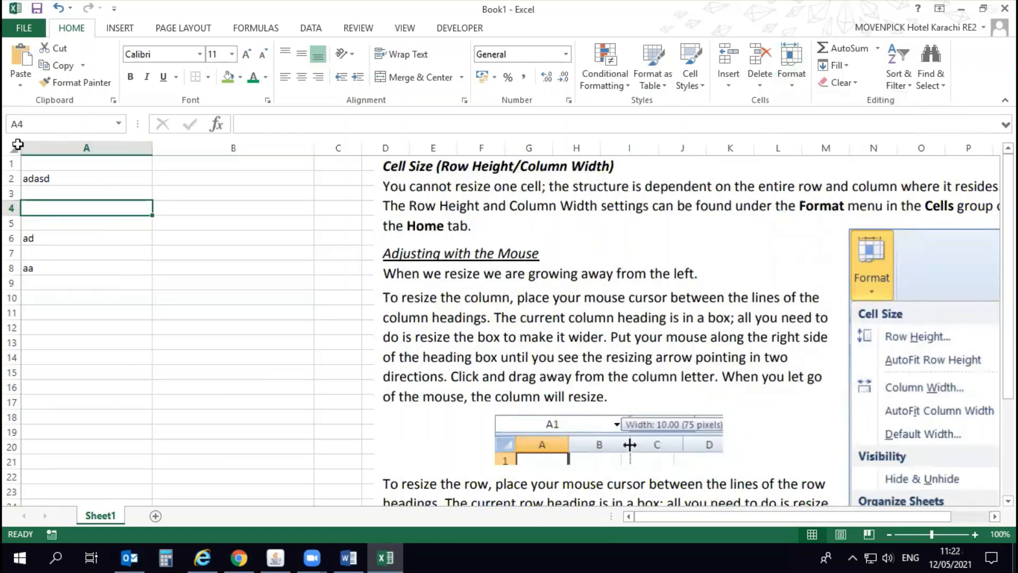
# Step: Apply AutoFit Column Width to the whole sheet
pyautogui.click(15, 148)
pyautogui.click(805, 79)
pyautogui.click(819, 173)
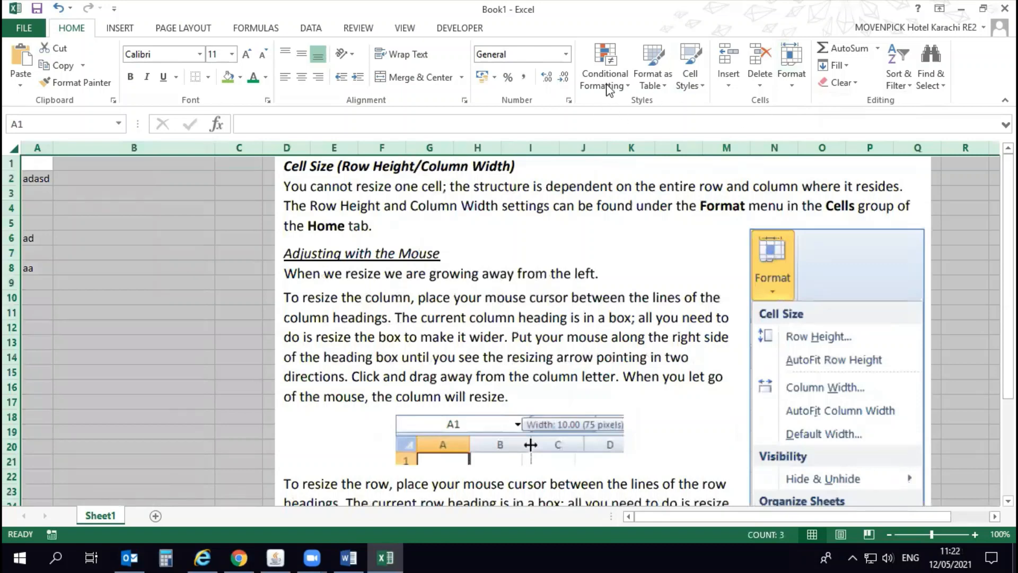
# Step: Try AutoFit Column Width from the empty cell B2, and display the key hints of the cell size commands
pyautogui.click(67, 171)
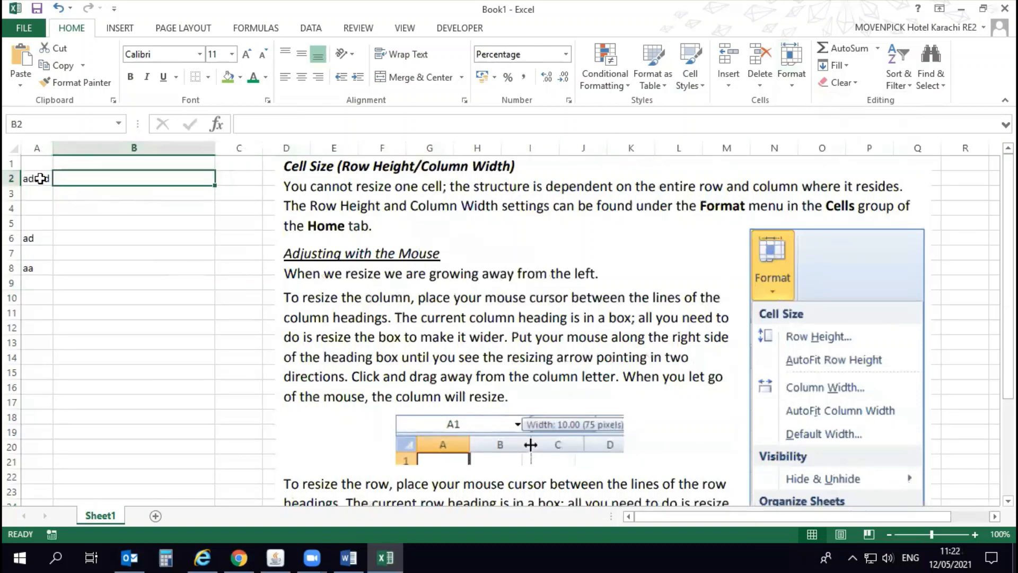
pyautogui.click(802, 81)
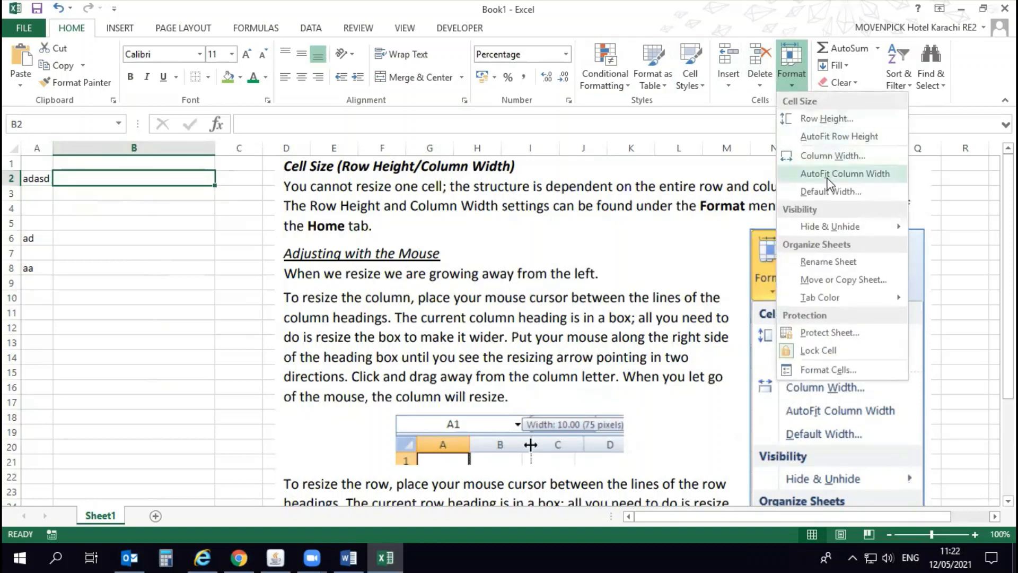
pyautogui.click(878, 175)
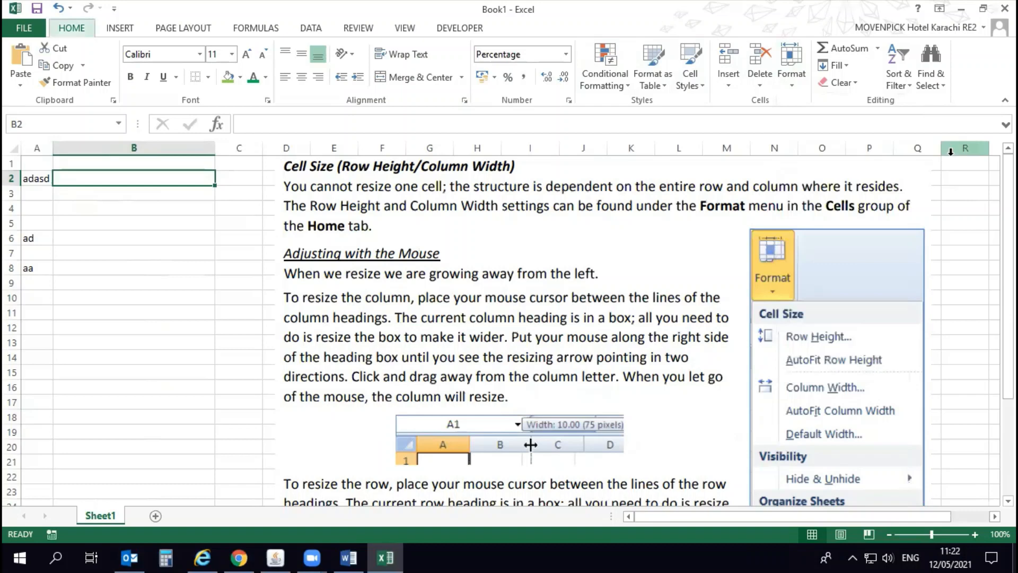
pyautogui.press('alt')
pyautogui.press('o')
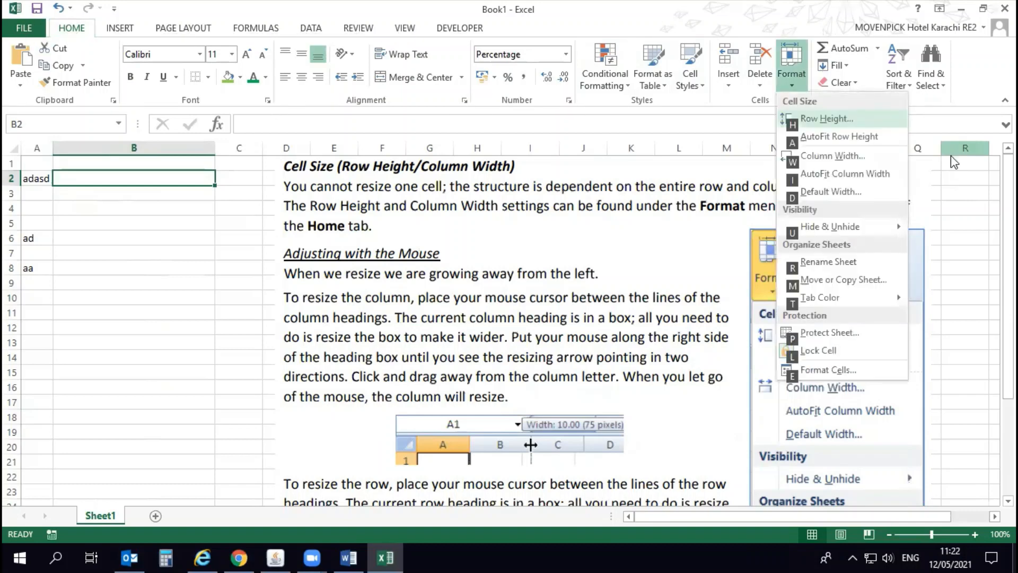
pyautogui.press('Escape')
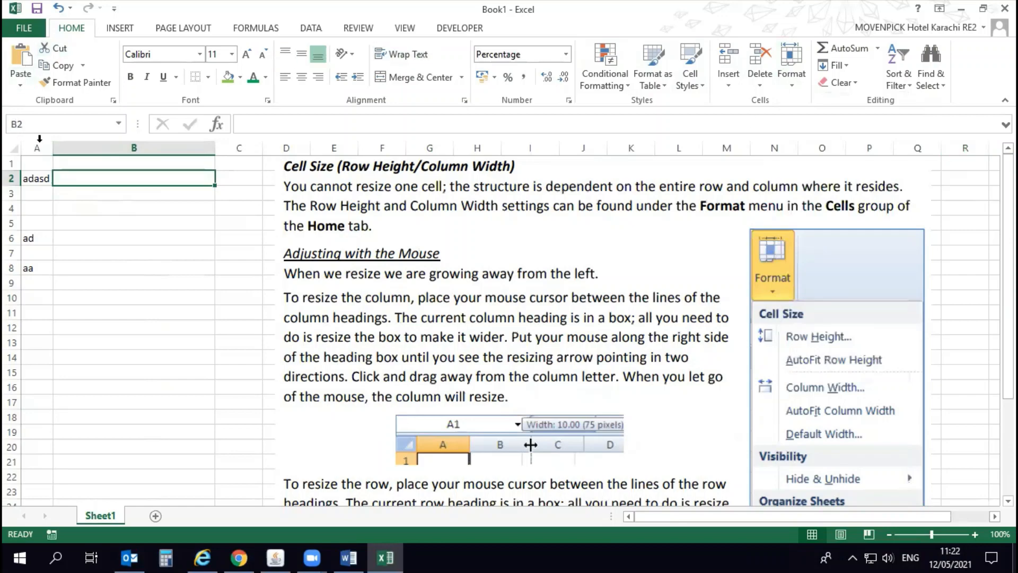
# Step: Widen column A, and bring it back to its fitted width with the whole sheet selected
pyautogui.moveTo(51, 147); pyautogui.dragTo(171, 147)
pyautogui.click(15, 143)
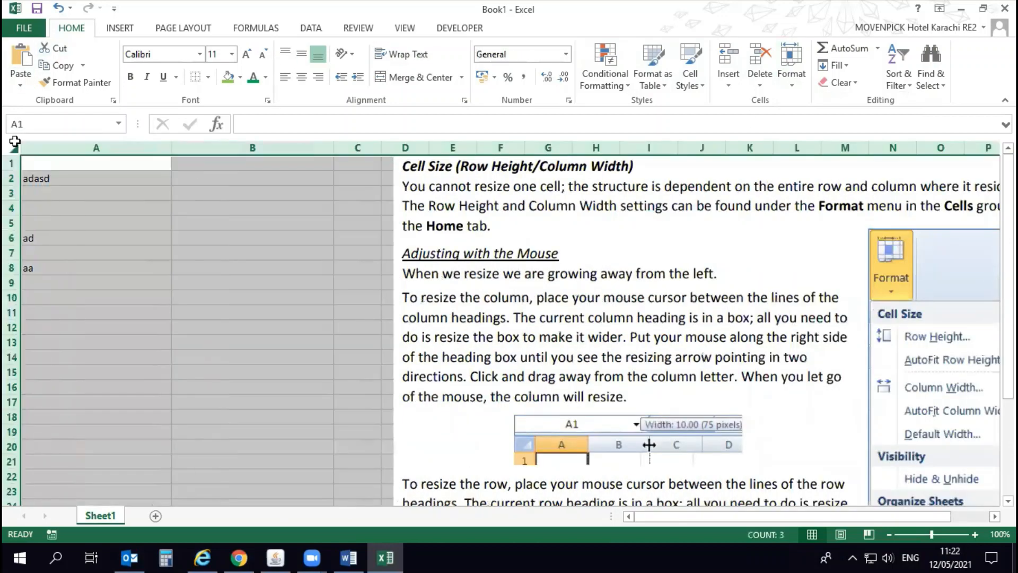
pyautogui.hotkey('ctrl', 'z')
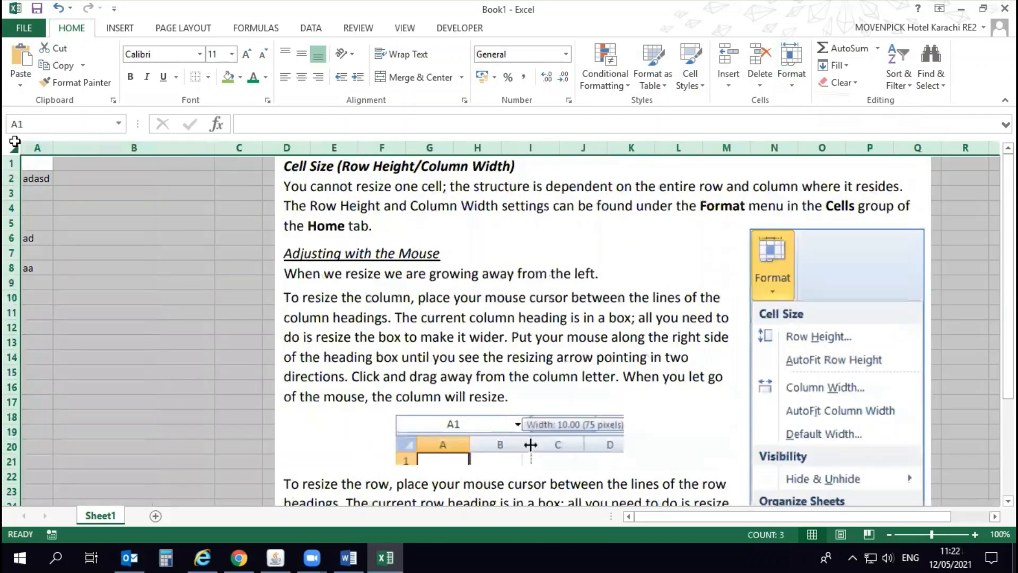
pyautogui.click(94, 231)
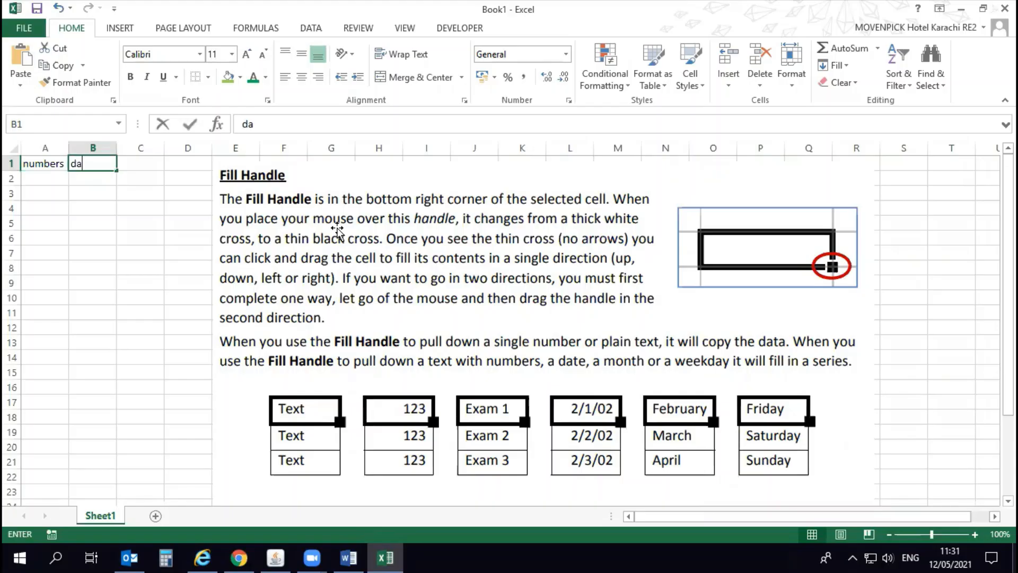
# Step: Complete the header "date" in cell B1 and enter the header "Days" in C1
pyautogui.press('Return')
pyautogui.press('Up')
pyautogui.press('Right')
pyautogui.press('Right')
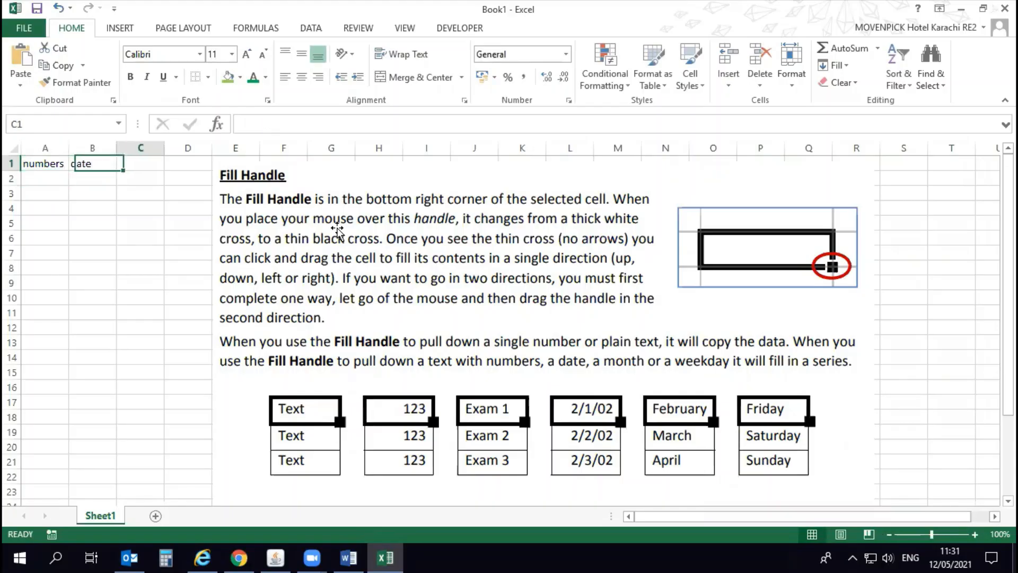
pyautogui.write('Days')
pyautogui.press('Return')
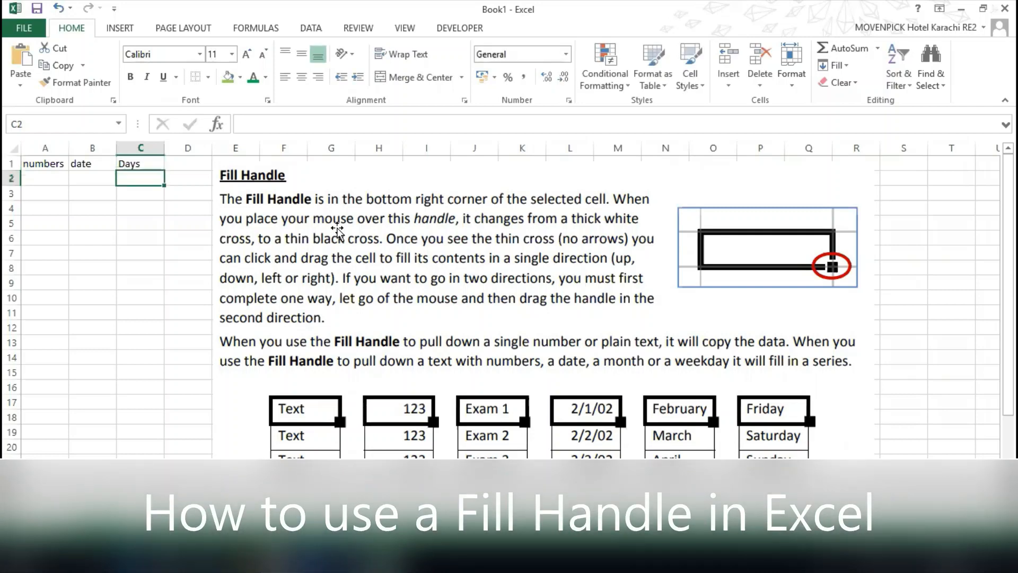
# Step: Enter 123 and 124 in cells A2 and A3 under the numbers header
pyautogui.press('Left')
pyautogui.press('Left')
pyautogui.write('123')
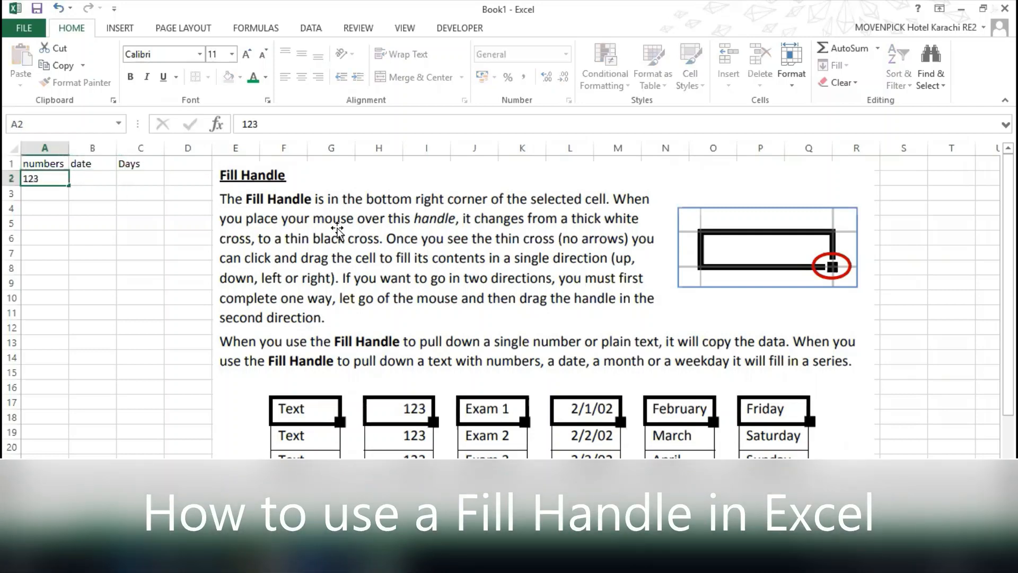
pyautogui.press('Return')
pyautogui.write('12')
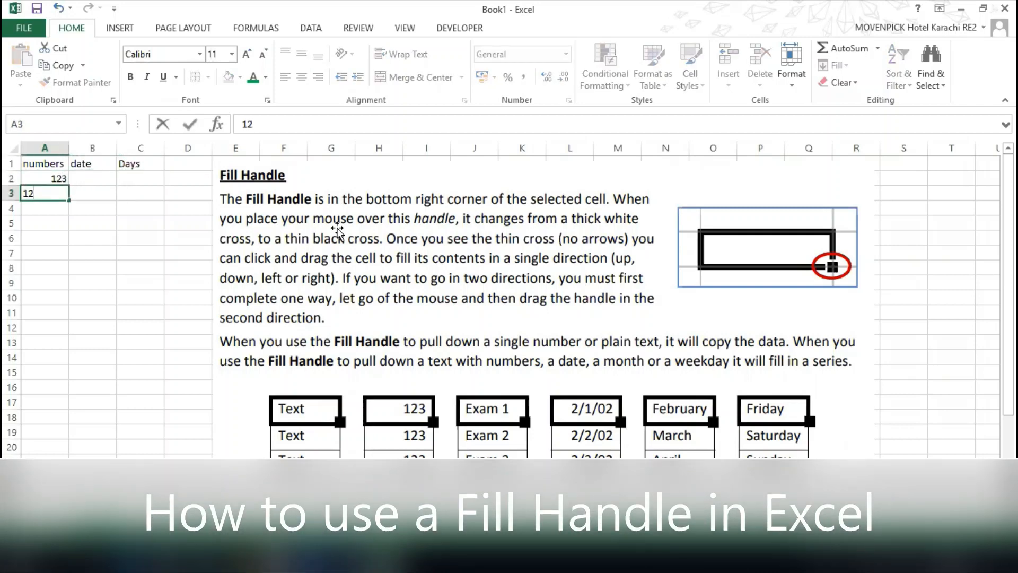
pyautogui.write('4')
pyautogui.press('Return')
# Step: Enter the dates 11/05/2021 and 12/05/2021 in cells B2 and B3 under the date header
pyautogui.press('Up')
pyautogui.press('Up')
pyautogui.press('Up')
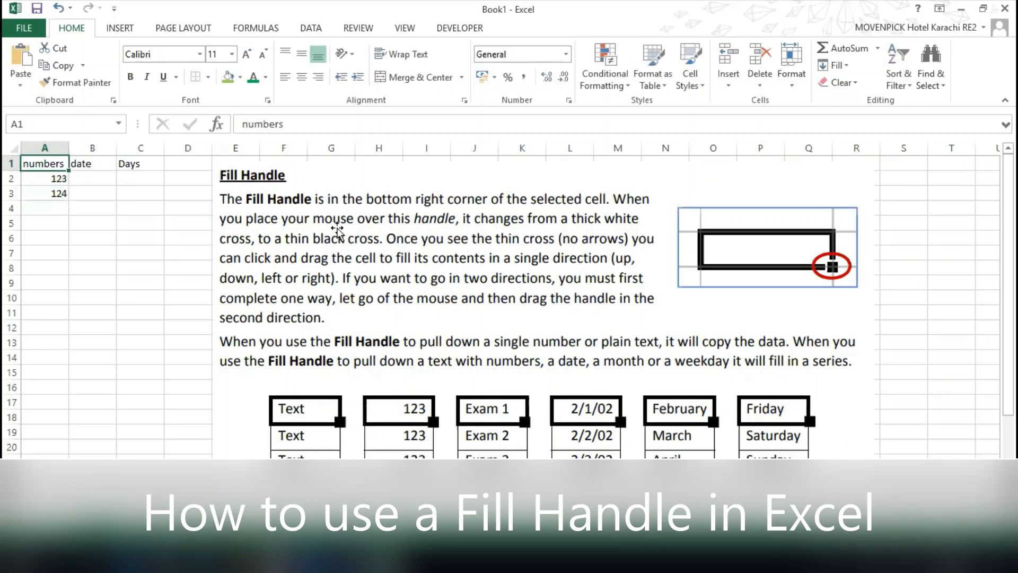
pyautogui.press('Right')
pyautogui.press('Down')
pyautogui.write('11-0')
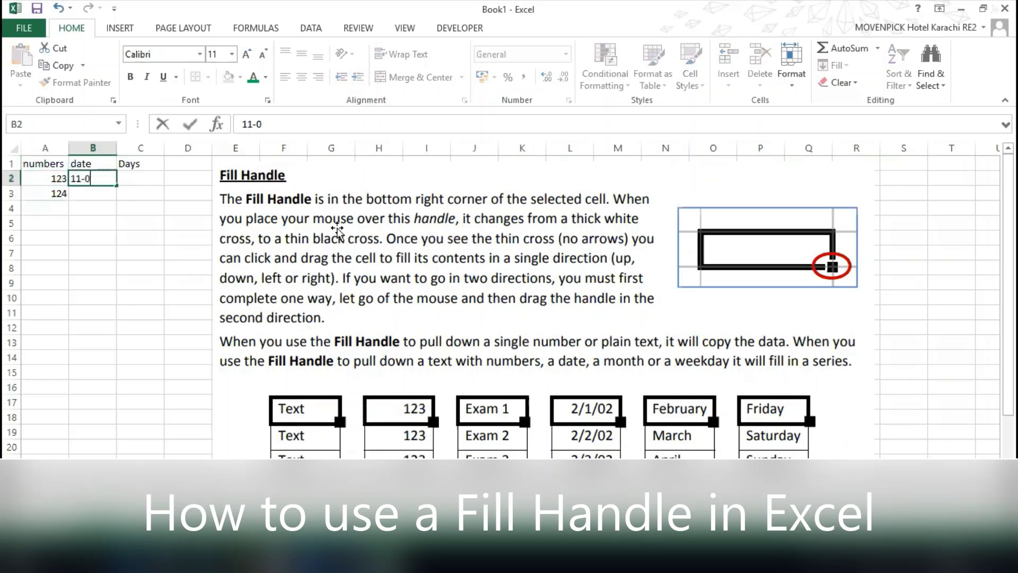
pyautogui.write('5-21')
pyautogui.press('Return')
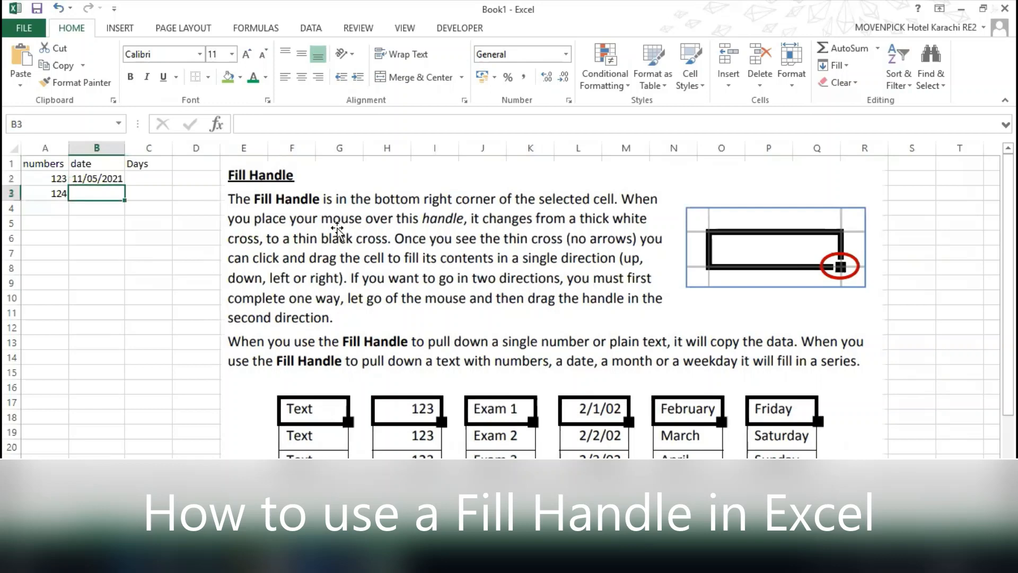
pyautogui.press('Up')
pyautogui.press('Down')
pyautogui.write('12-05')
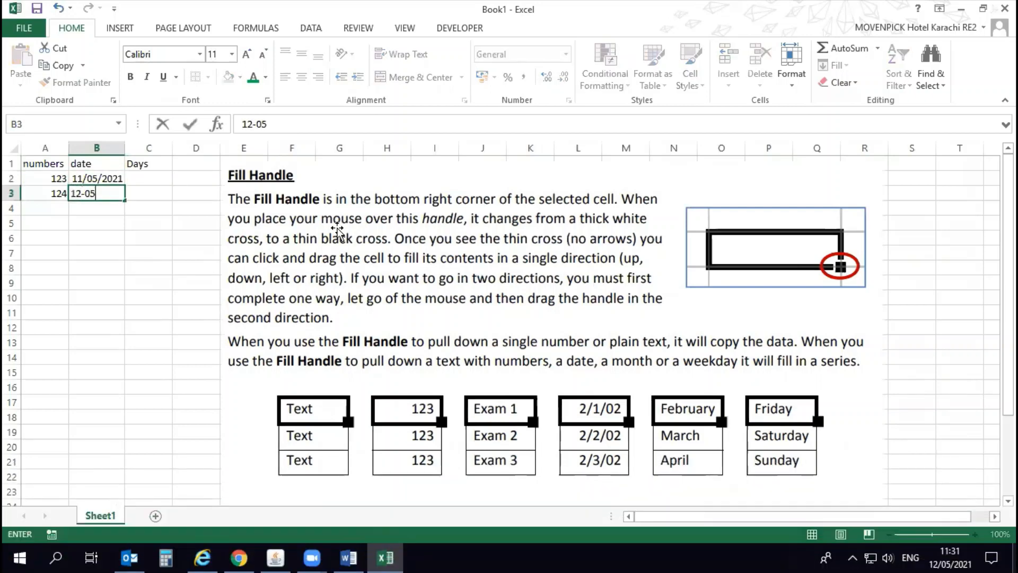
pyautogui.write('--21')
pyautogui.press('Return')
# Step: Enter Sunday and Monday in cells C2 and C3 under the Days header
pyautogui.press('Up')
pyautogui.press('Up')
pyautogui.press('Right')
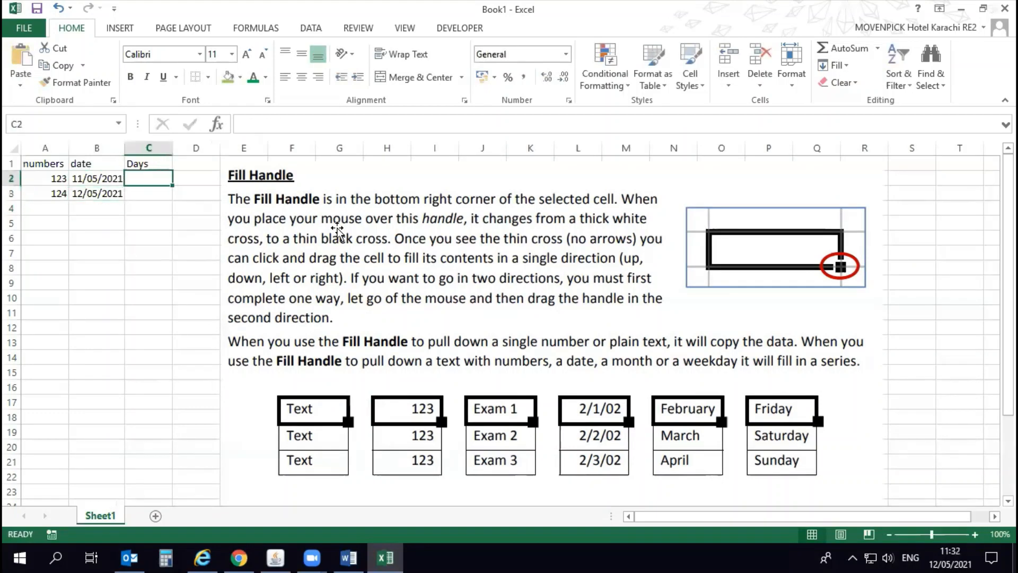
pyautogui.write('Sunday')
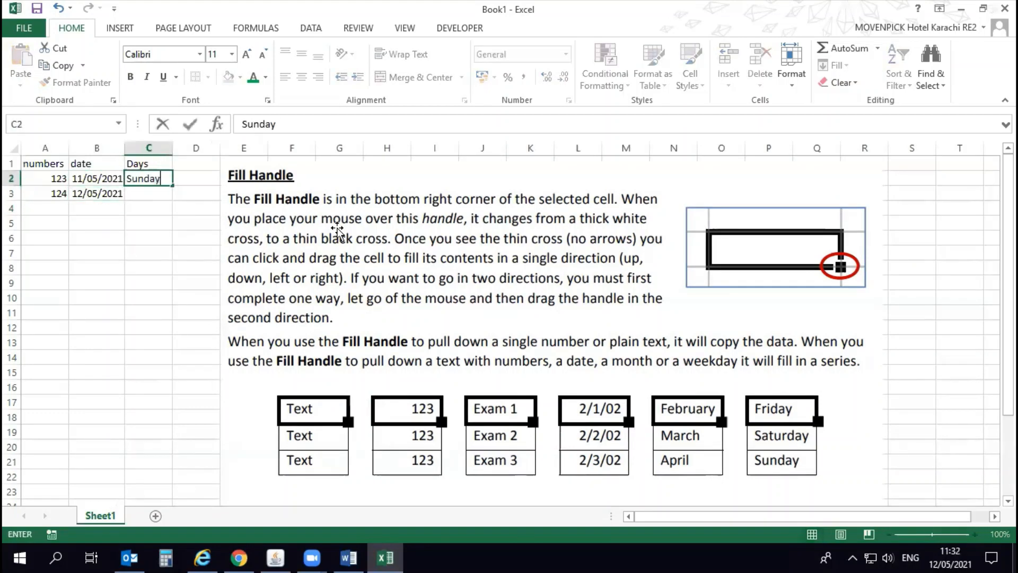
pyautogui.press('Return')
pyautogui.write('Monday')
pyautogui.press('Return')
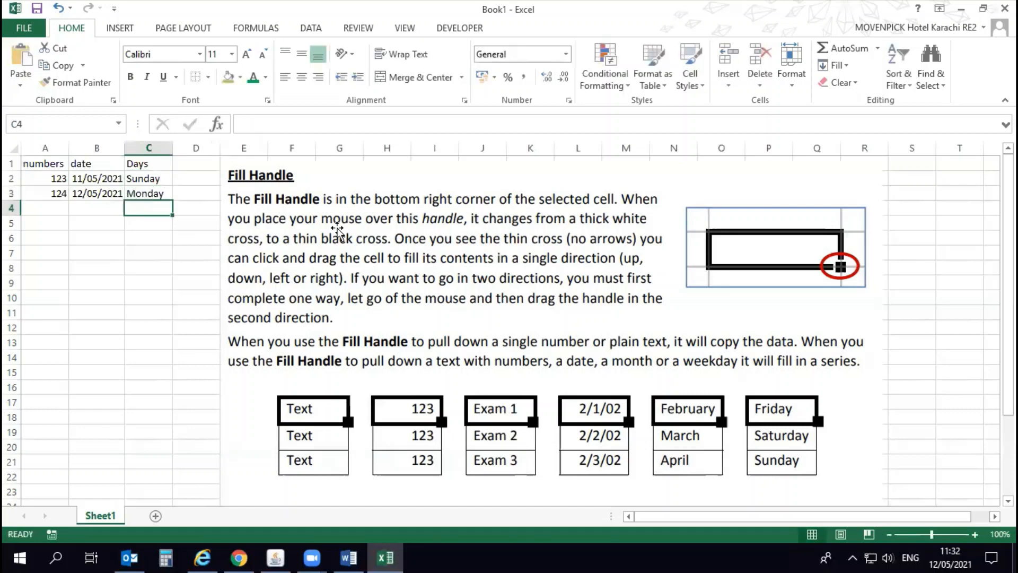
# Step: Select A2:A3 and extend the number series down to cell A9 with the fill handle
pyautogui.press('Up')
pyautogui.press('Up')
pyautogui.press('Left')
pyautogui.press('Left')
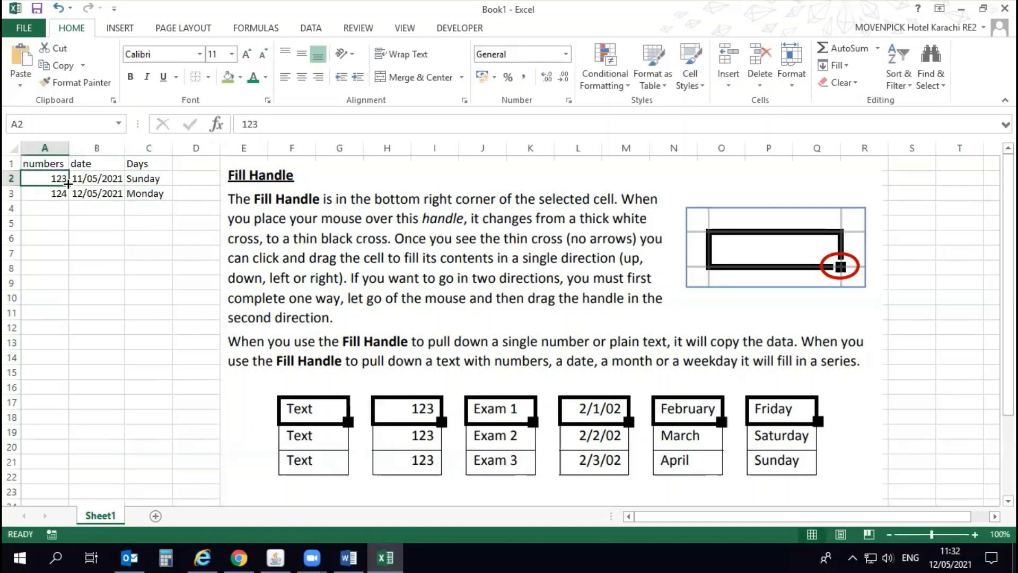
pyautogui.moveTo(55, 180); pyautogui.dragTo(59, 194)
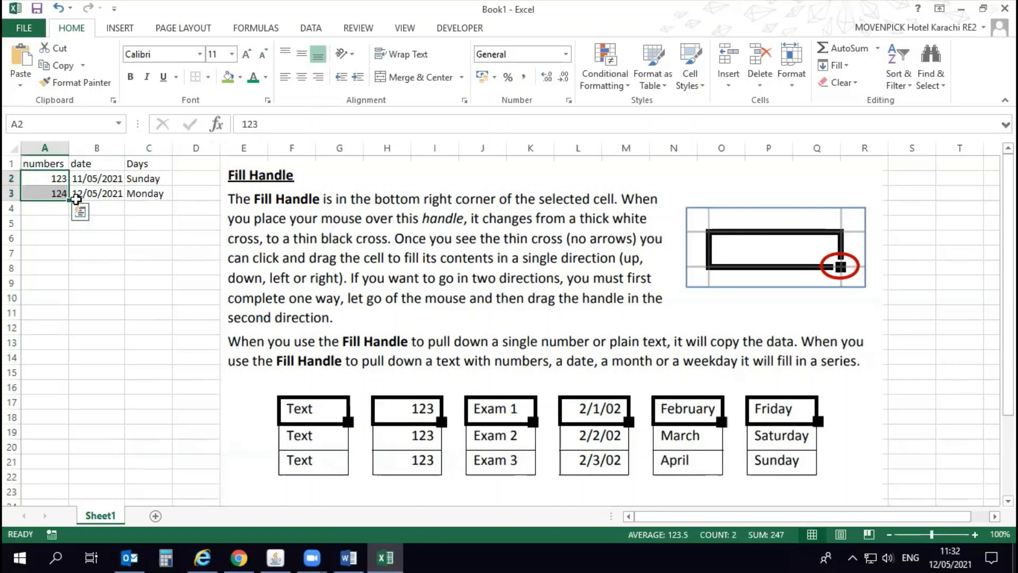
pyautogui.click(109, 207)
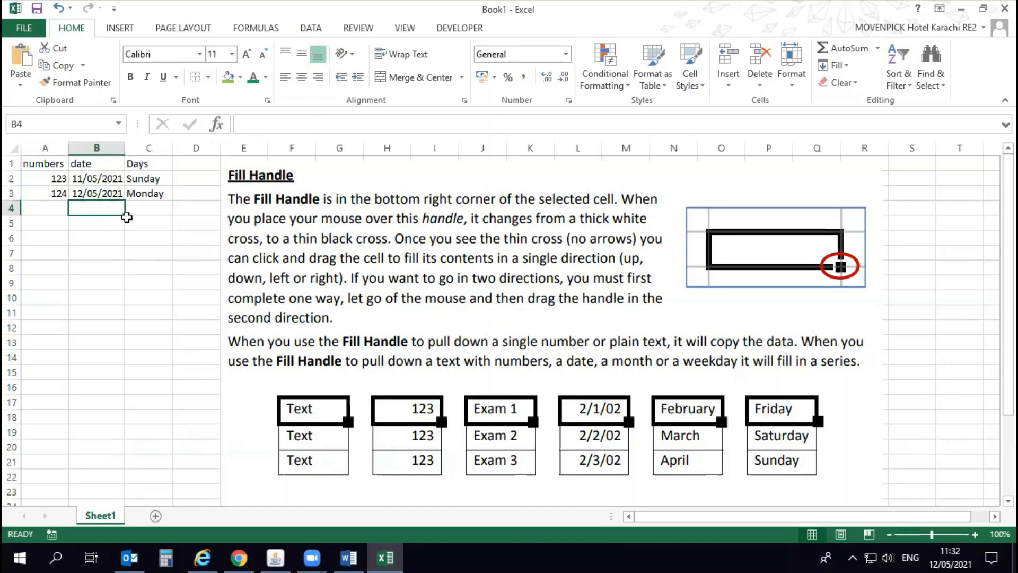
pyautogui.click(62, 182)
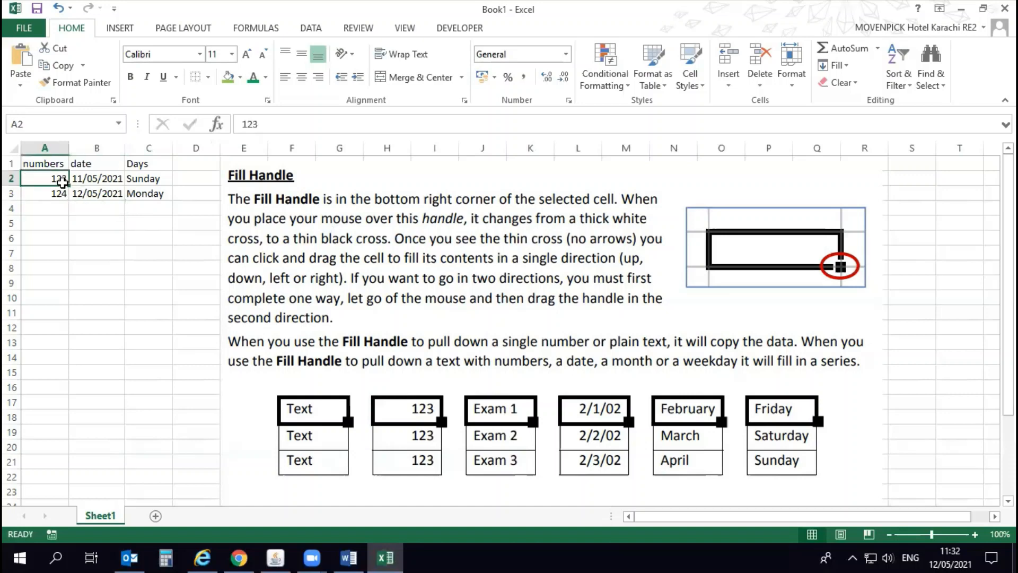
pyautogui.moveTo(62, 182); pyautogui.dragTo(59, 192)
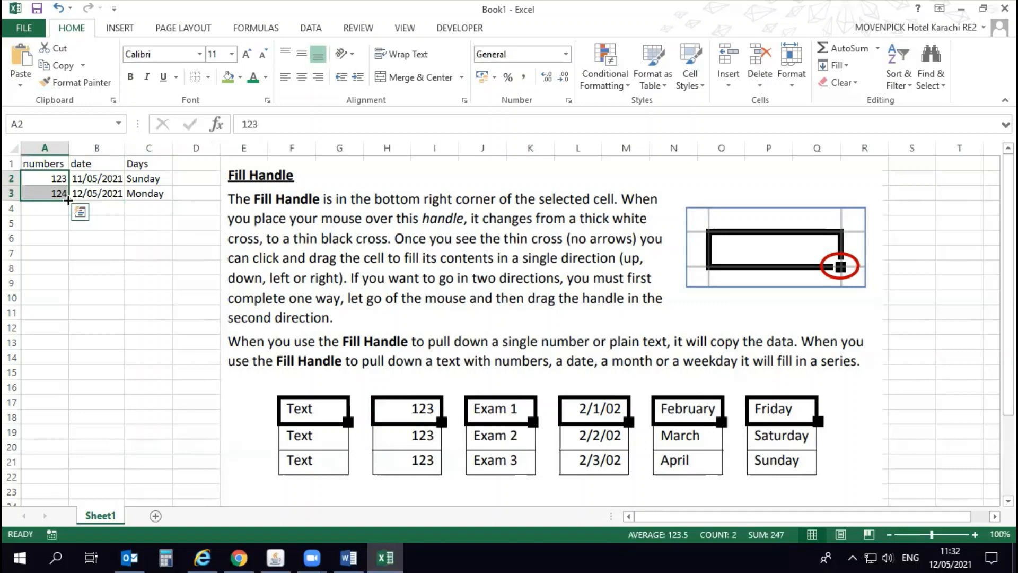
pyautogui.moveTo(68, 200); pyautogui.dragTo(68, 285)
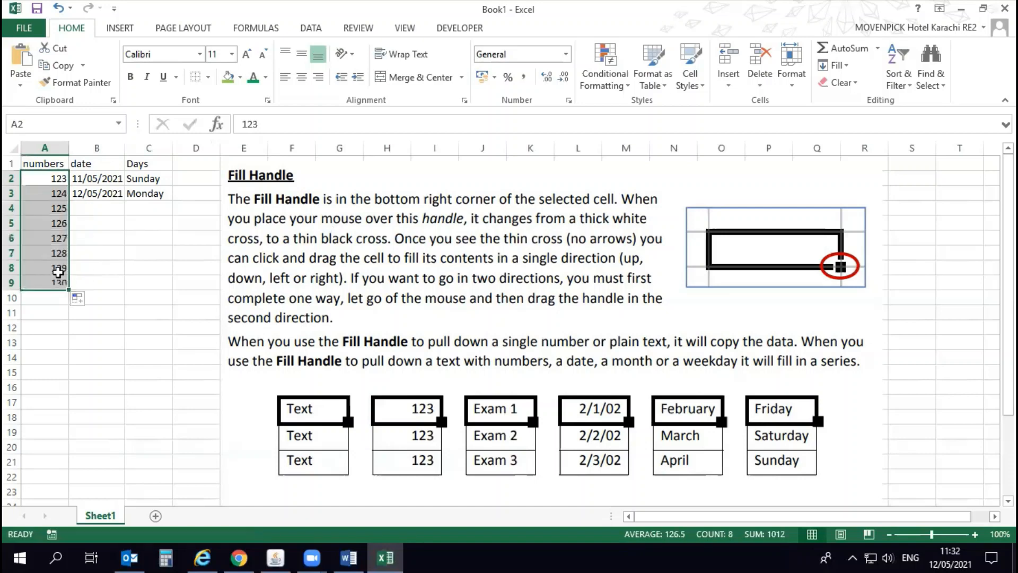
# Step: Copy the single value in cell A2 down through A9 with the fill handle
pyautogui.click(56, 185)
pyautogui.moveTo(69, 185); pyautogui.dragTo(71, 286)
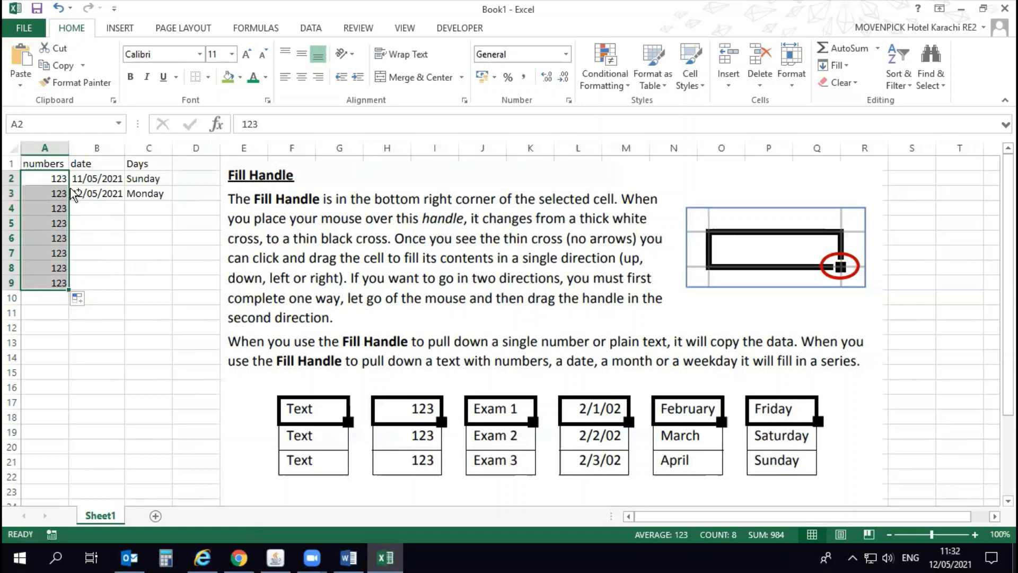
# Step: Undo the copied values in column A and extend the date series from B2 down to B9 with the fill handle
pyautogui.hotkey('ctrl', 'z')
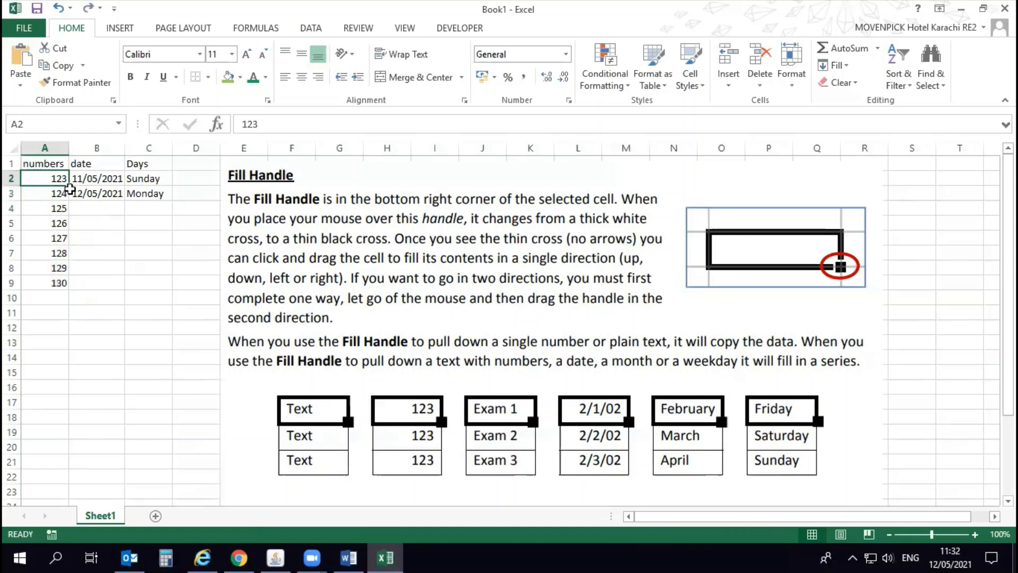
pyautogui.moveTo(91, 179); pyautogui.dragTo(111, 297)
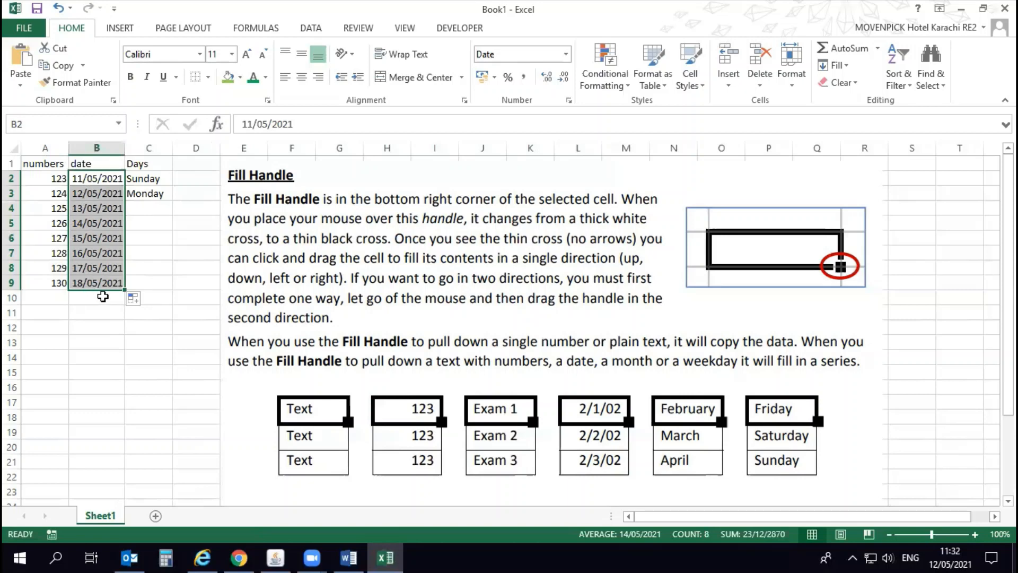
pyautogui.click(104, 168)
pyautogui.click(117, 181)
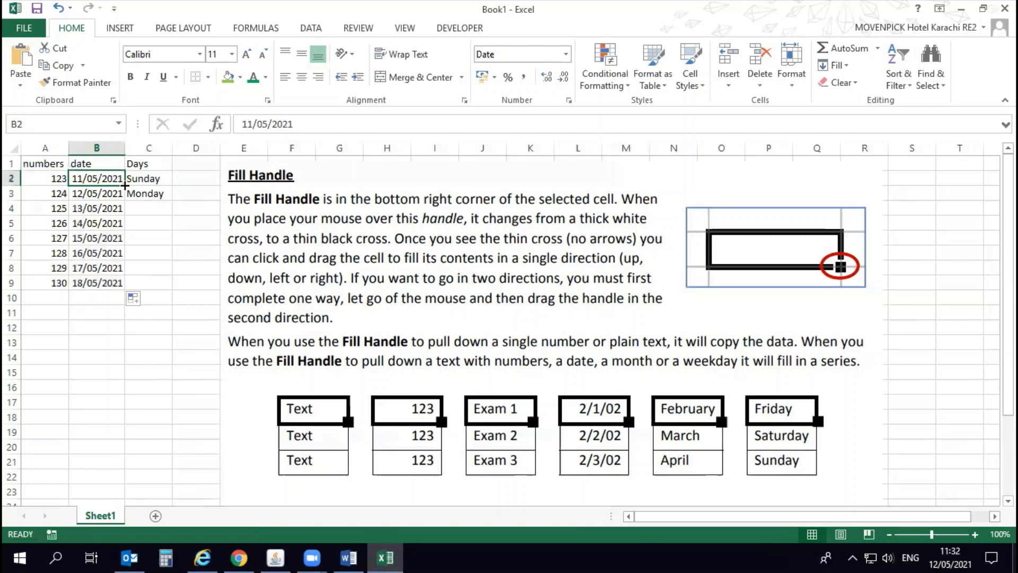
pyautogui.moveTo(124, 185); pyautogui.dragTo(126, 283)
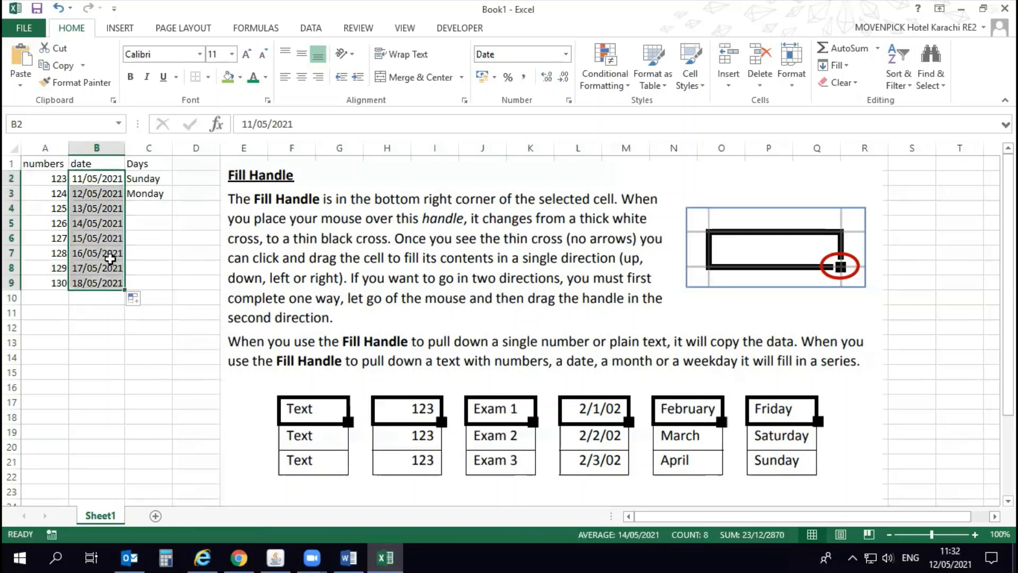
# Step: Fill the weekdays from Sunday in cell C2 down to C9 with the fill handle
pyautogui.click(142, 179)
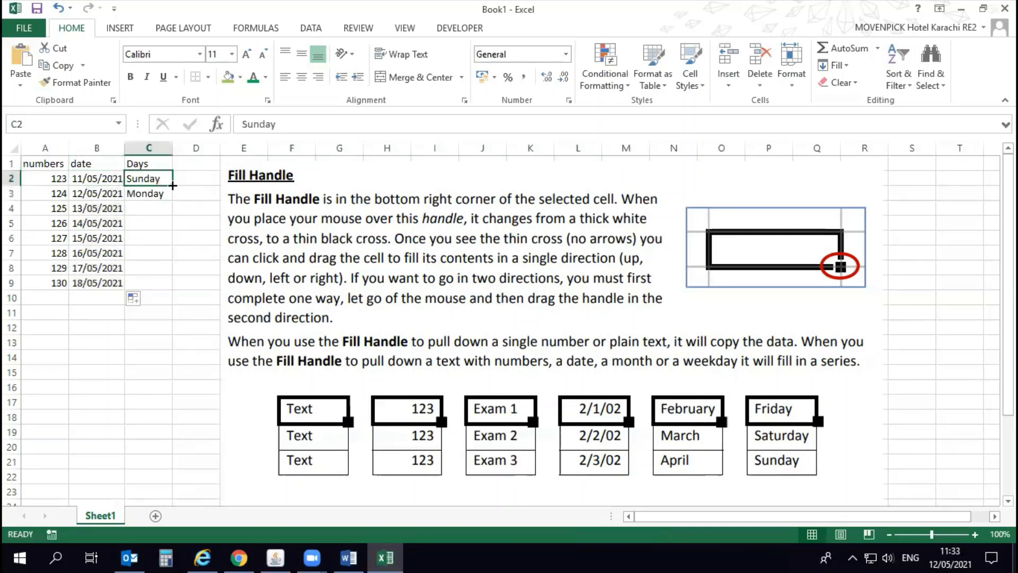
pyautogui.moveTo(172, 186); pyautogui.dragTo(170, 290)
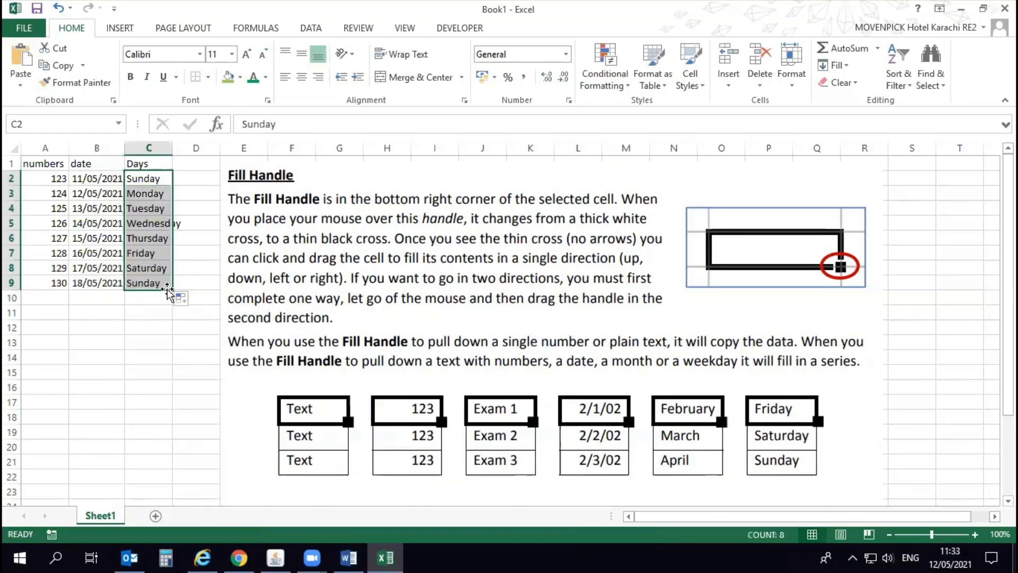
pyautogui.click(150, 178)
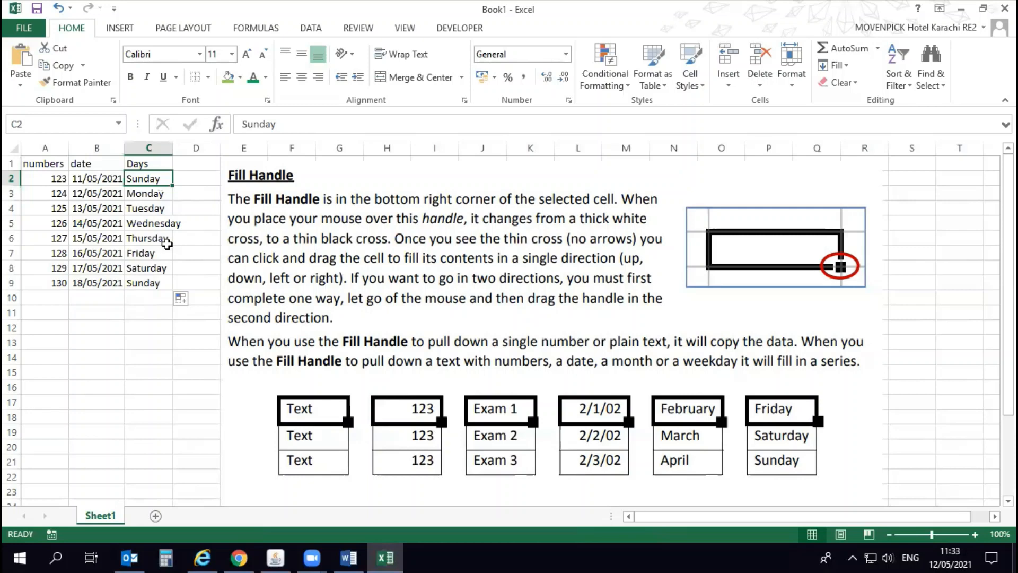
pyautogui.click(165, 239)
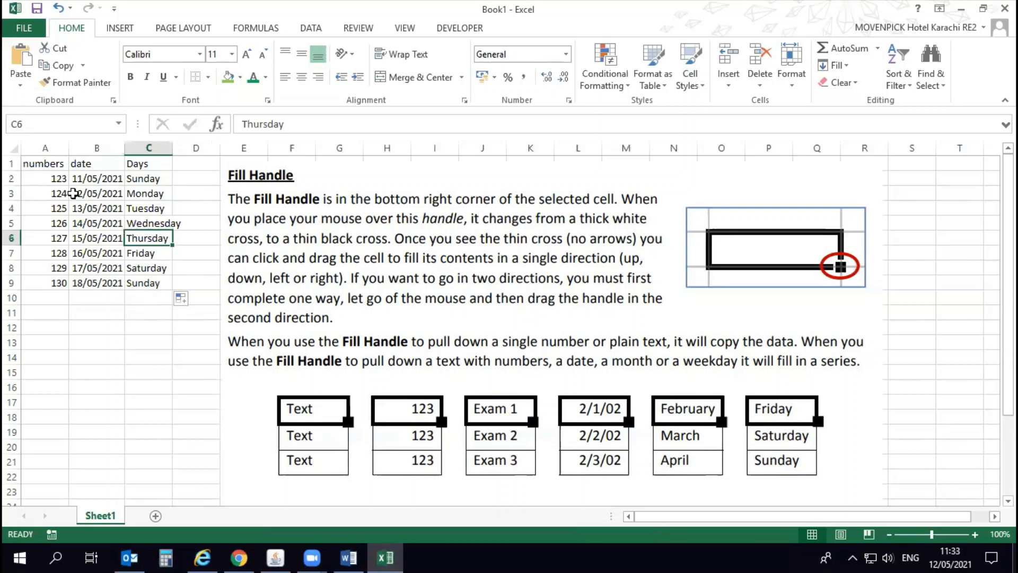
# Step: Extend the number series in column A down to cell A23 with the fill handle
pyautogui.click(144, 247)
pyautogui.moveTo(59, 181); pyautogui.dragTo(68, 496)
# Step: Try to extend the date series in column B down to cell B99, review the filled dates and undo the fill
pyautogui.moveTo(96, 179); pyautogui.dragTo(125, 439)
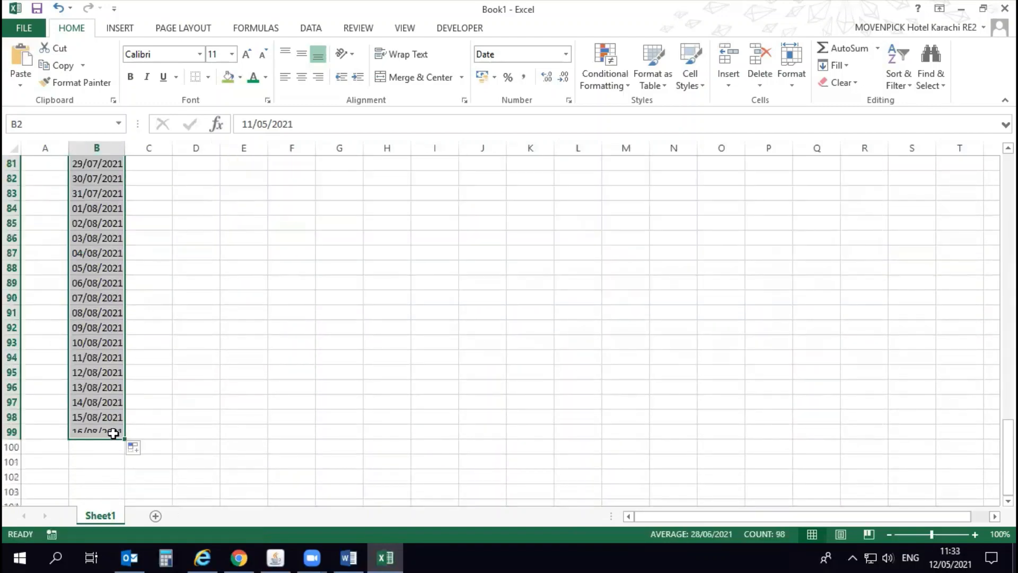
pyautogui.scroll(12, 87, 402)
pyautogui.scroll(15, 91, 402)
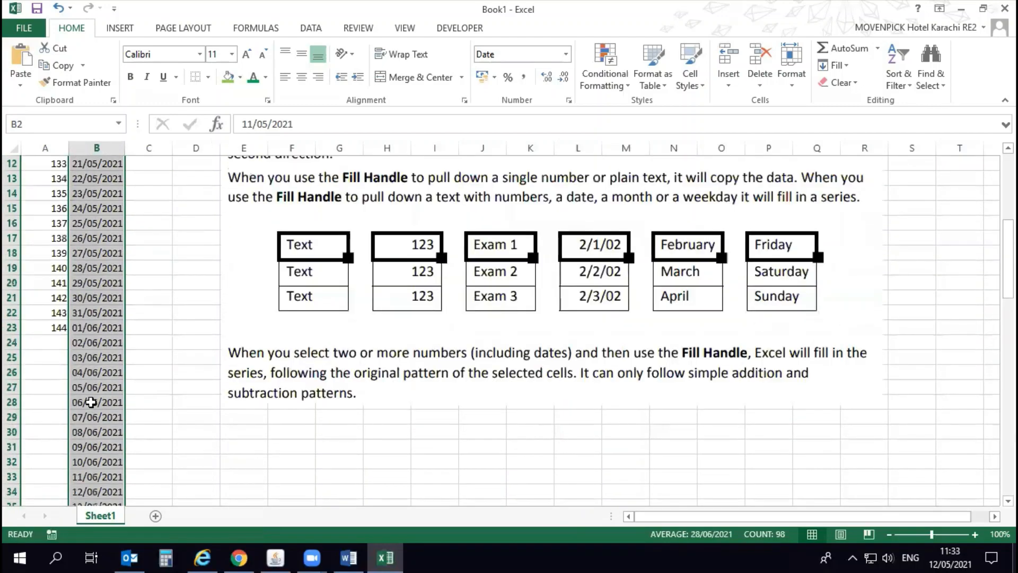
pyautogui.click(96, 210)
pyautogui.scroll(-20, 125, 364)
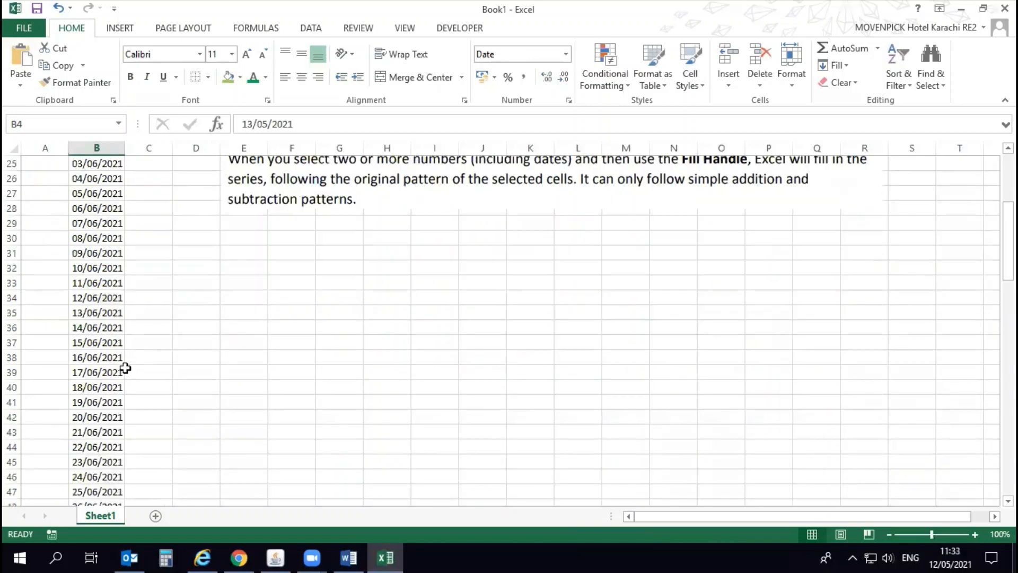
pyautogui.click(85, 363)
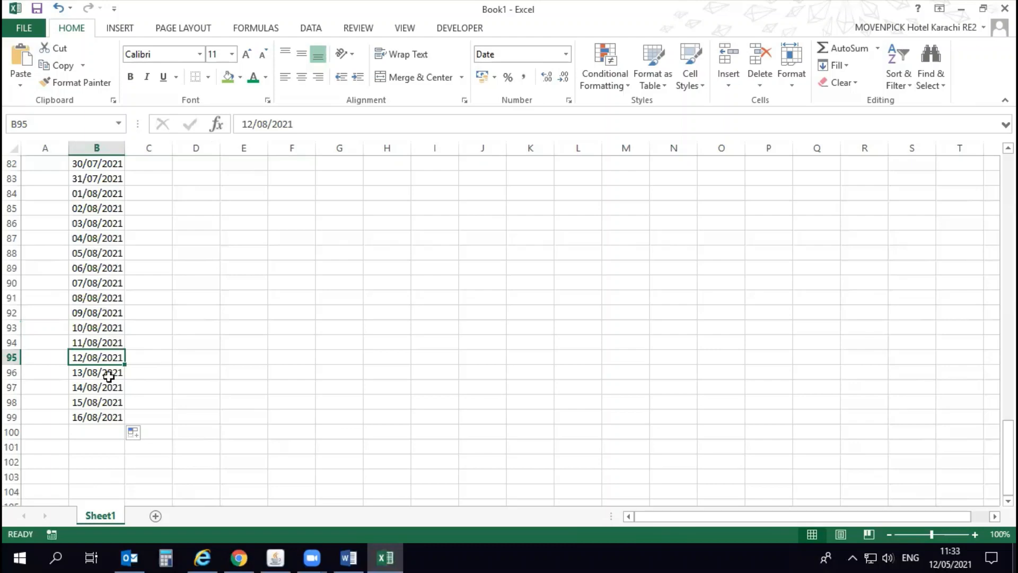
pyautogui.scroll(18, 104, 379)
pyautogui.scroll(9, 109, 377)
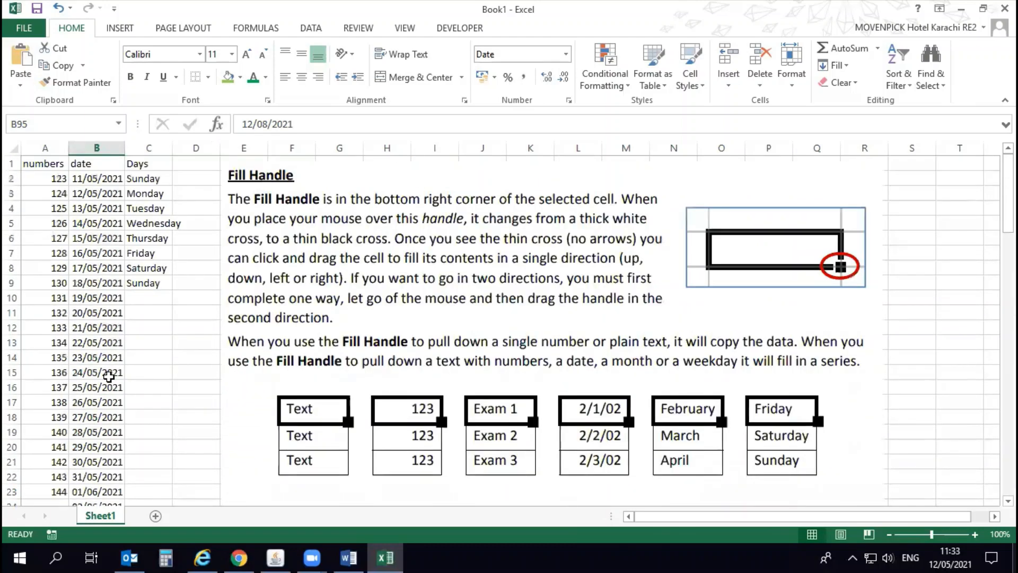
pyautogui.scroll(-6, 109, 377)
pyautogui.hotkey('ctrl', 'z')
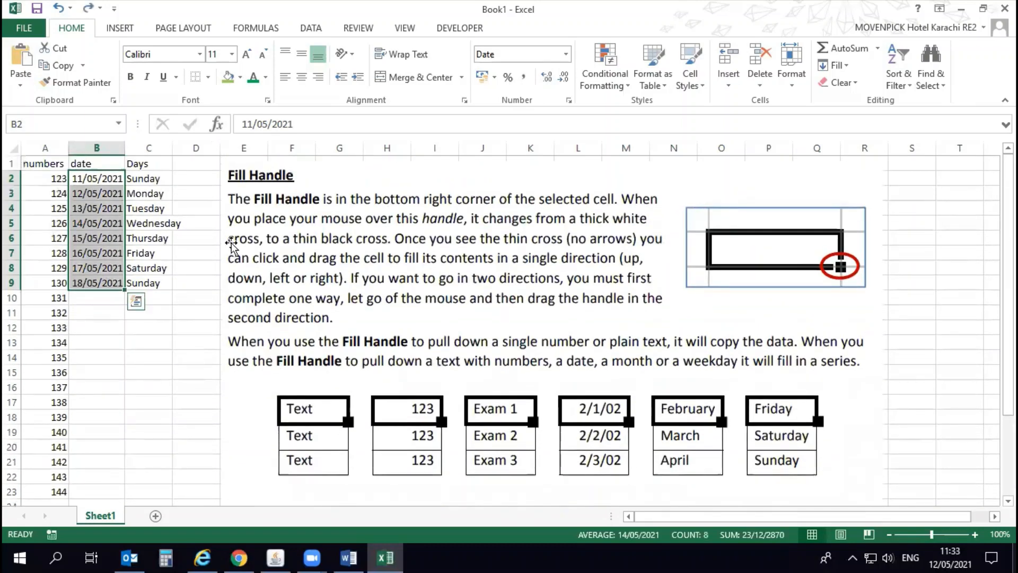
# Step: Select the numbers, dates and weekdays from row 2 and extend all three columns together down to row 16 with the fill handle
pyautogui.scroll(-4, 199, 303)
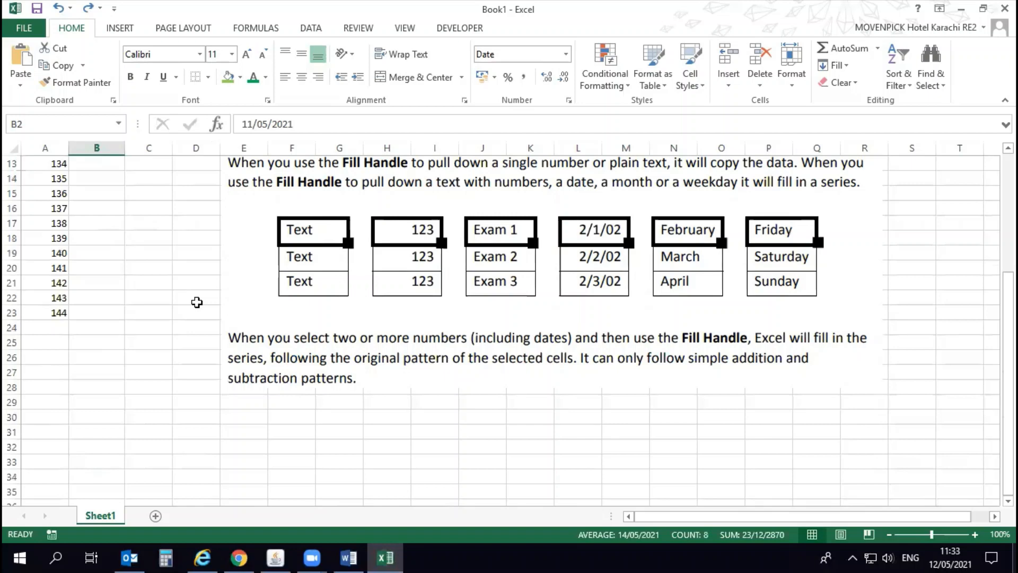
pyautogui.scroll(4, 197, 302)
pyautogui.click(41, 177)
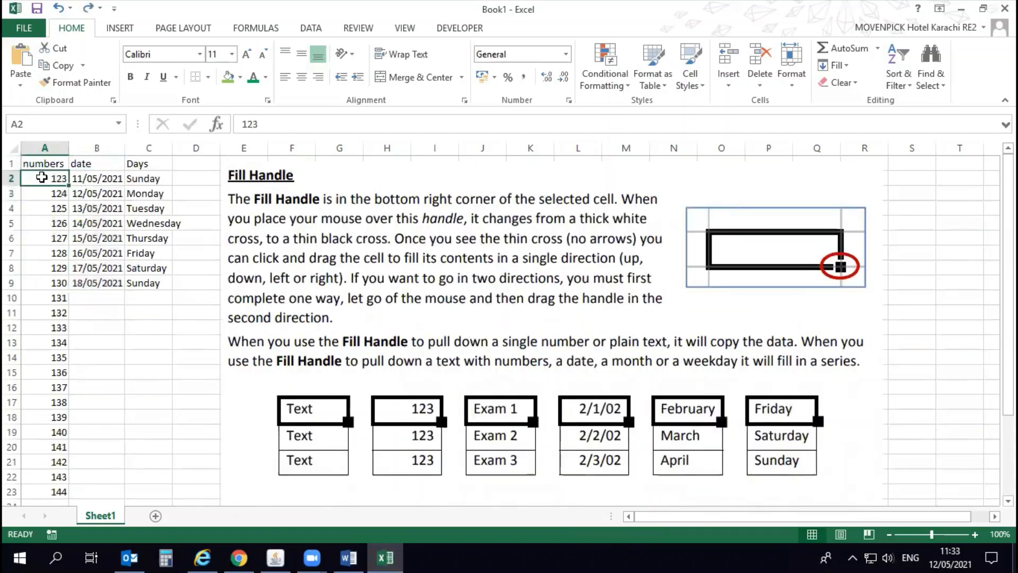
pyautogui.moveTo(41, 177); pyautogui.dragTo(174, 300)
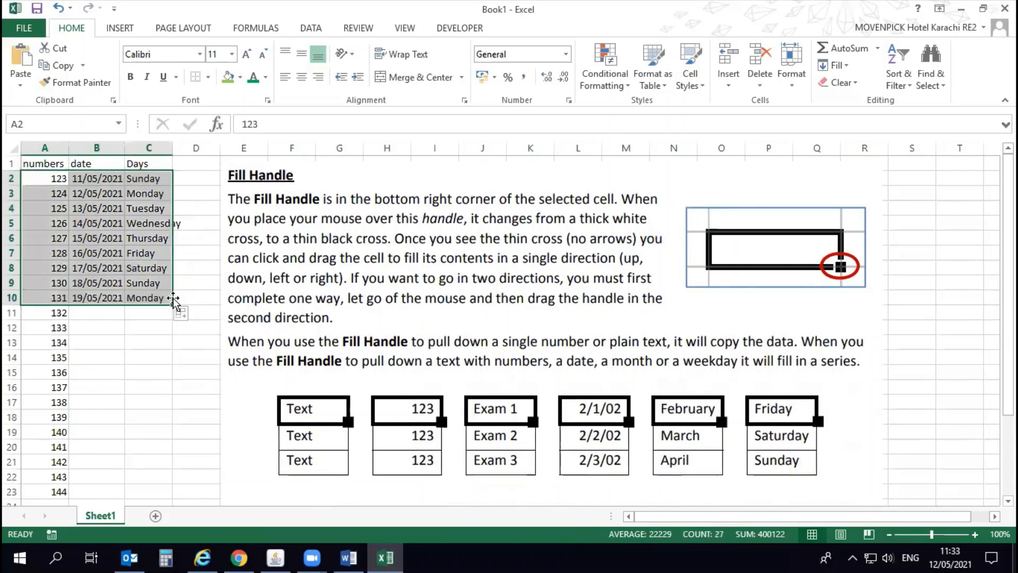
pyautogui.moveTo(171, 304); pyautogui.dragTo(165, 391)
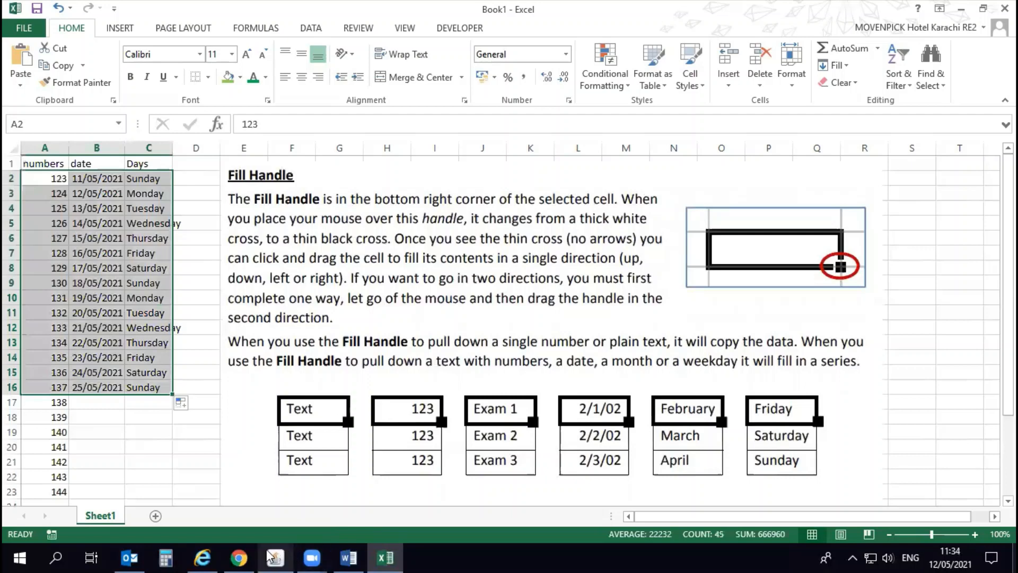
# Step: Switch to Chrome and read on in Excel2016-Beginners.pdf from the Fill Handle section to Building an Equation
pyautogui.moveTo(251, 557)
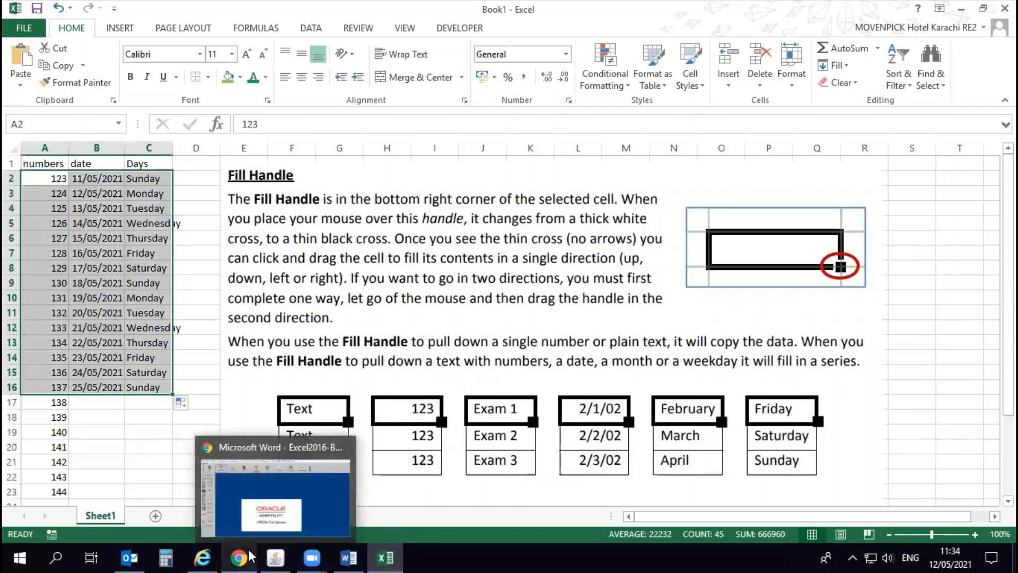
pyautogui.click(252, 557)
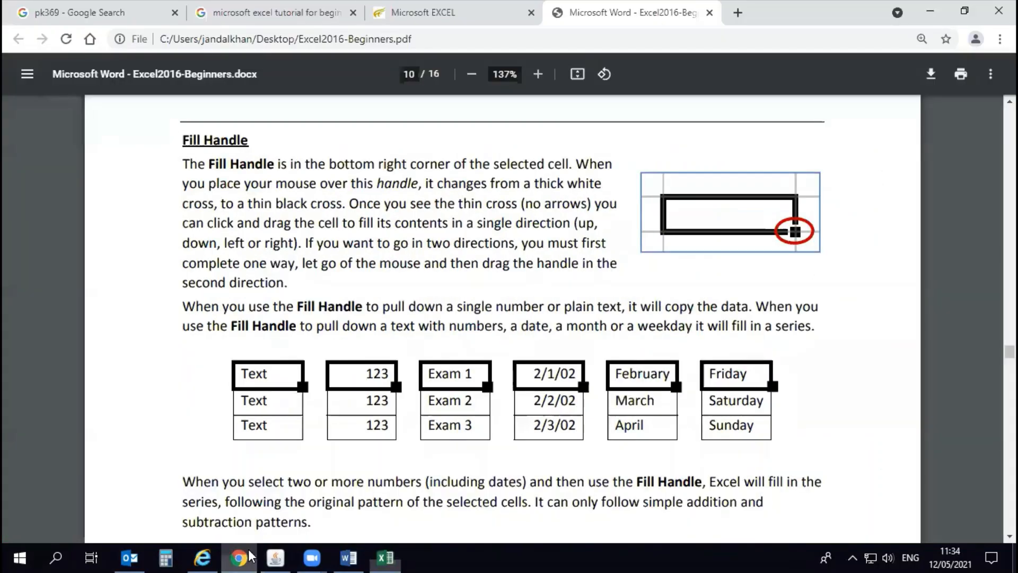
pyautogui.scroll(-3, 362, 416)
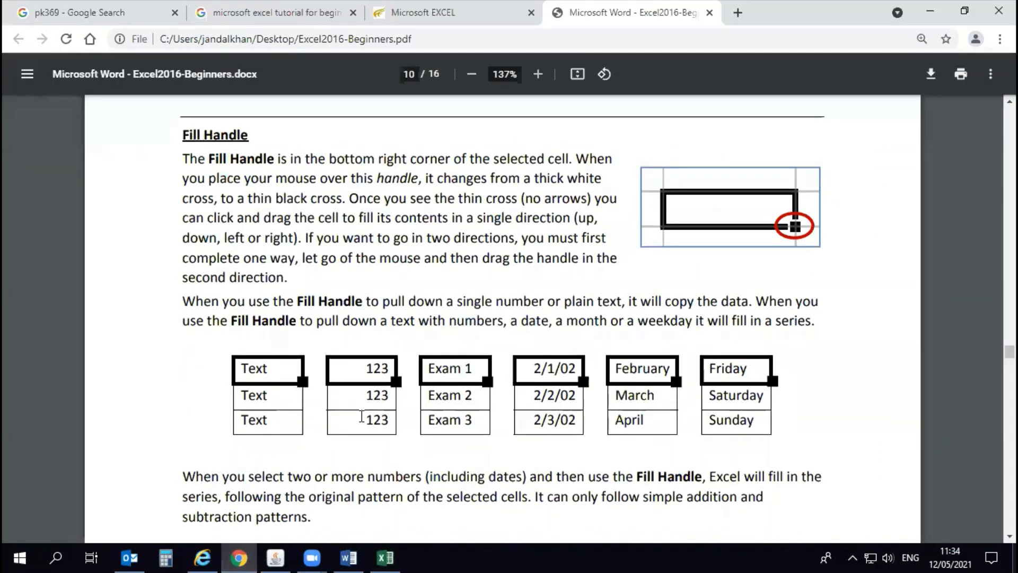
pyautogui.scroll(-3, 362, 416)
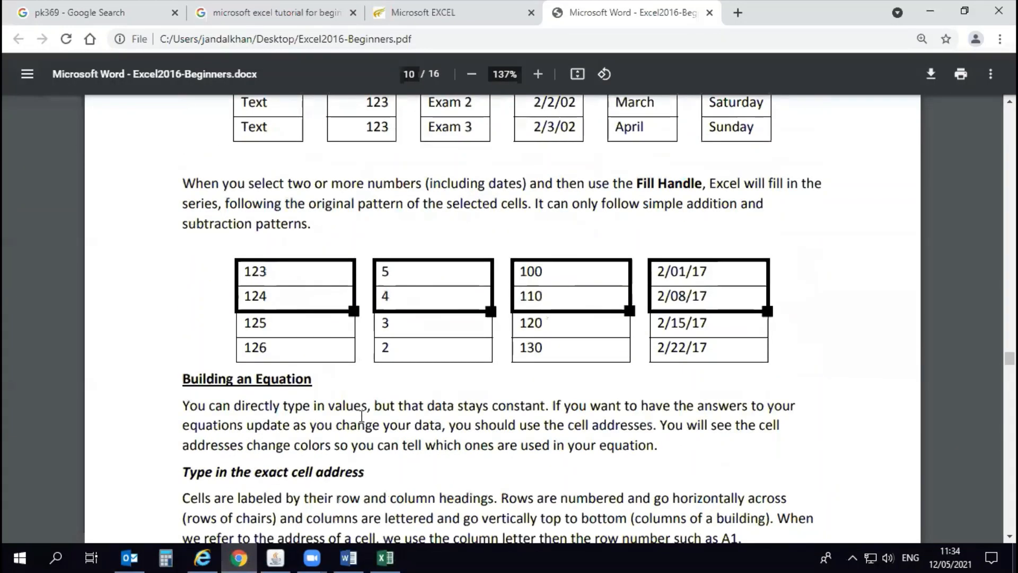
pyautogui.scroll(-4, 362, 416)
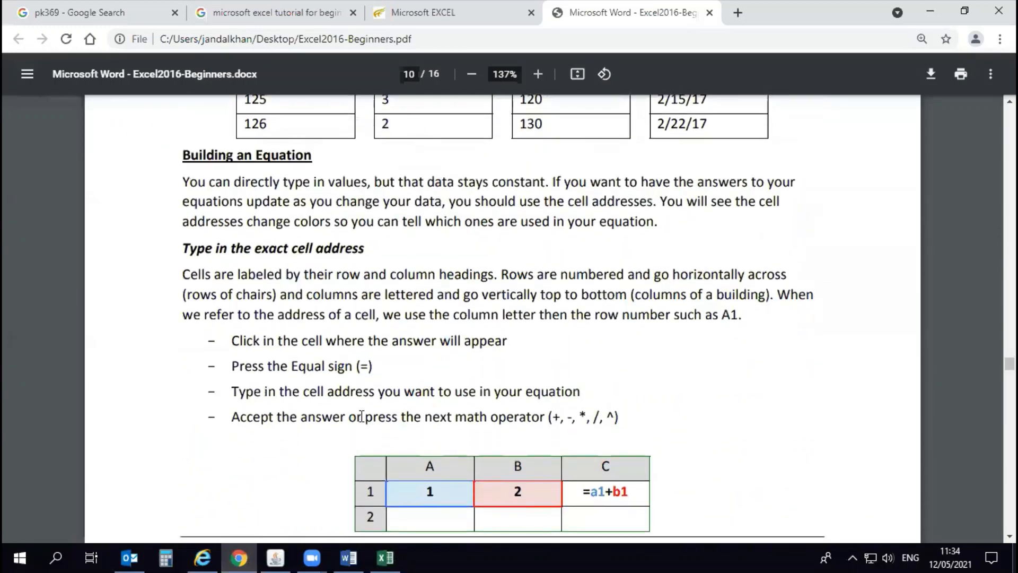
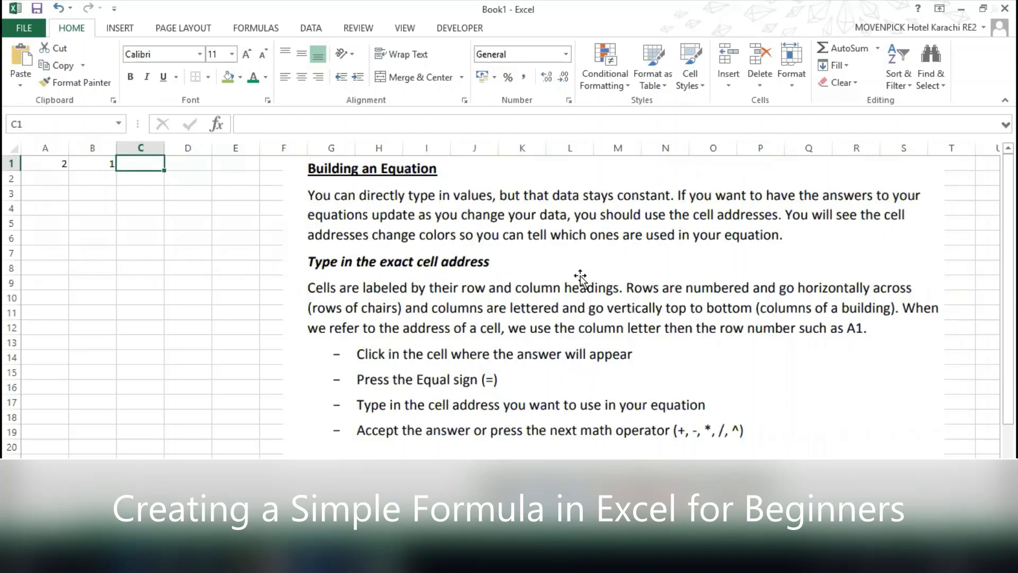
# Step: Enter a formula in cell C1 that adds the values of A1 and B1
pyautogui.write('=B1')
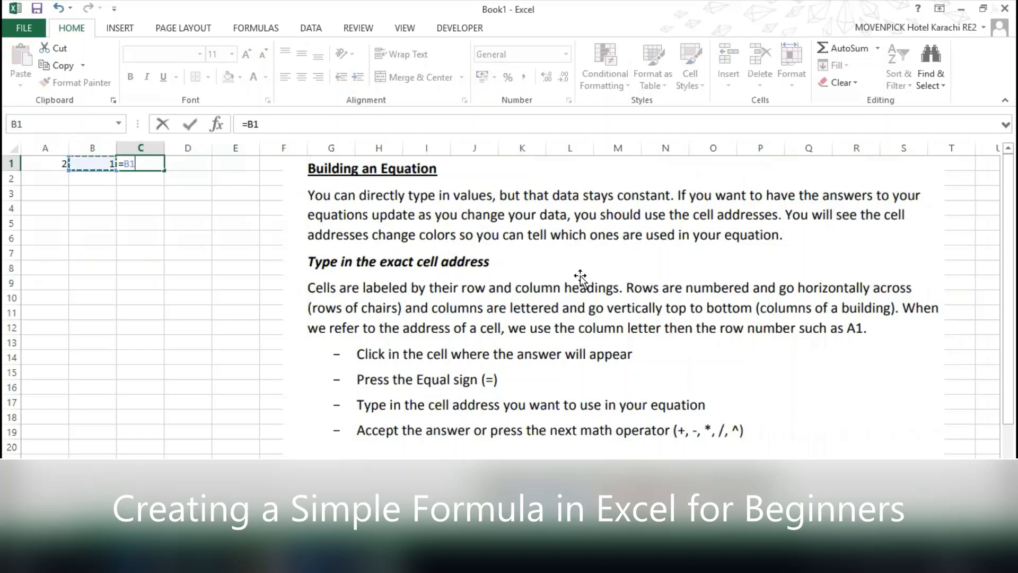
pyautogui.press('Left')
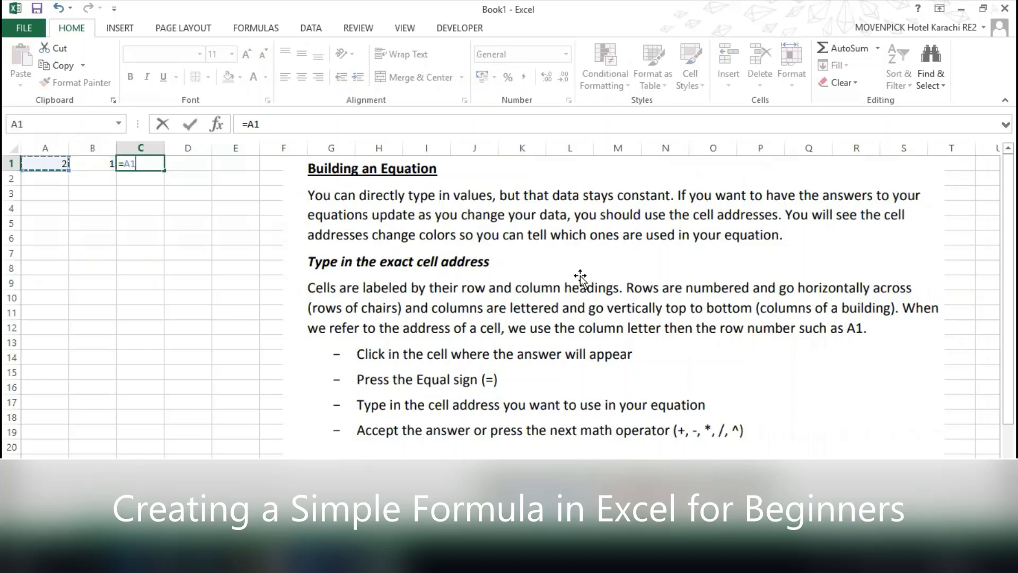
pyautogui.write('+')
pyautogui.press('Left')
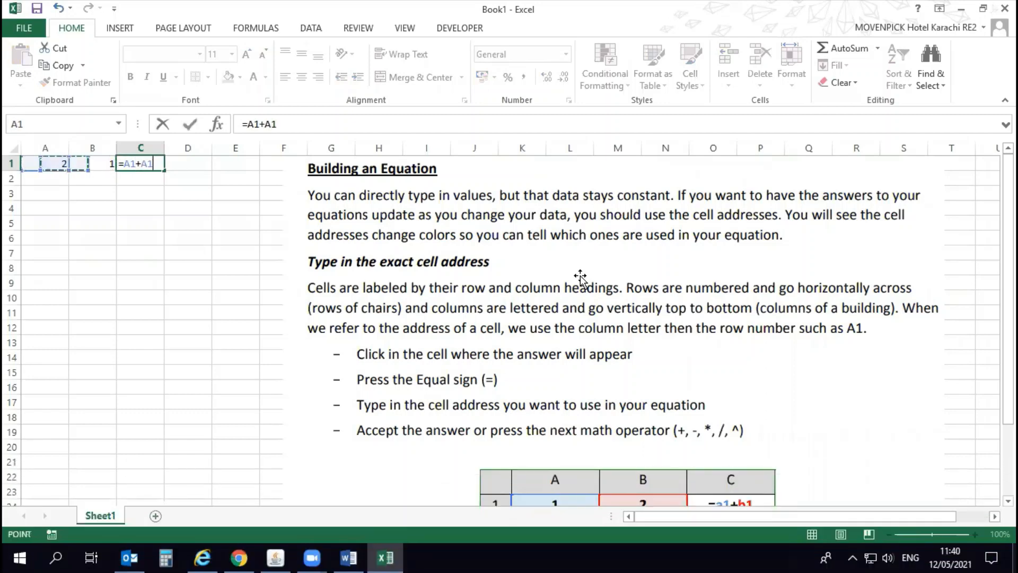
pyautogui.press('Return')
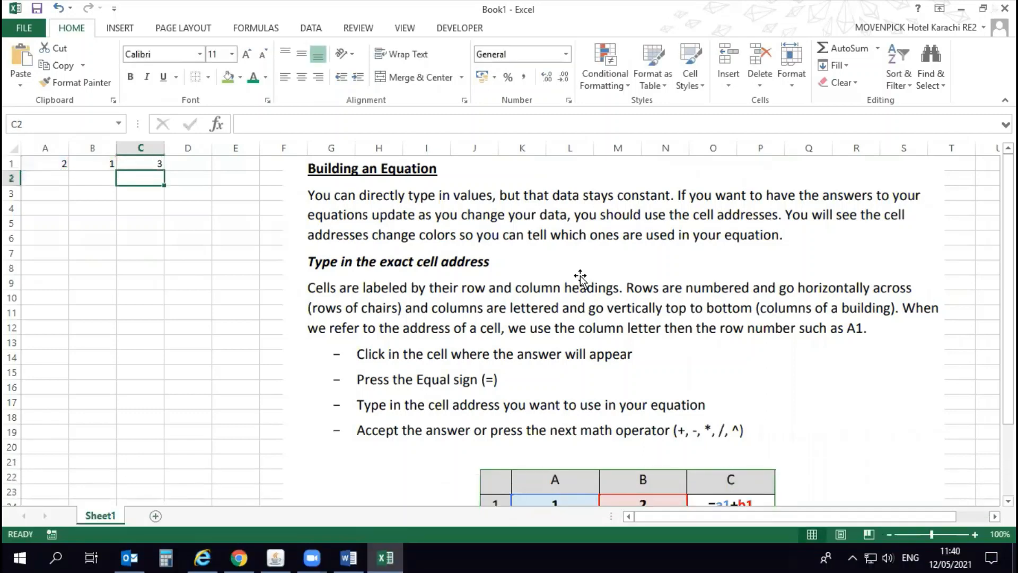
# Step: Re-enter the formula =A1+B1 in cell C1 by picking cells A1 and B1 on the sheet
pyautogui.press('Up')
pyautogui.write('=')
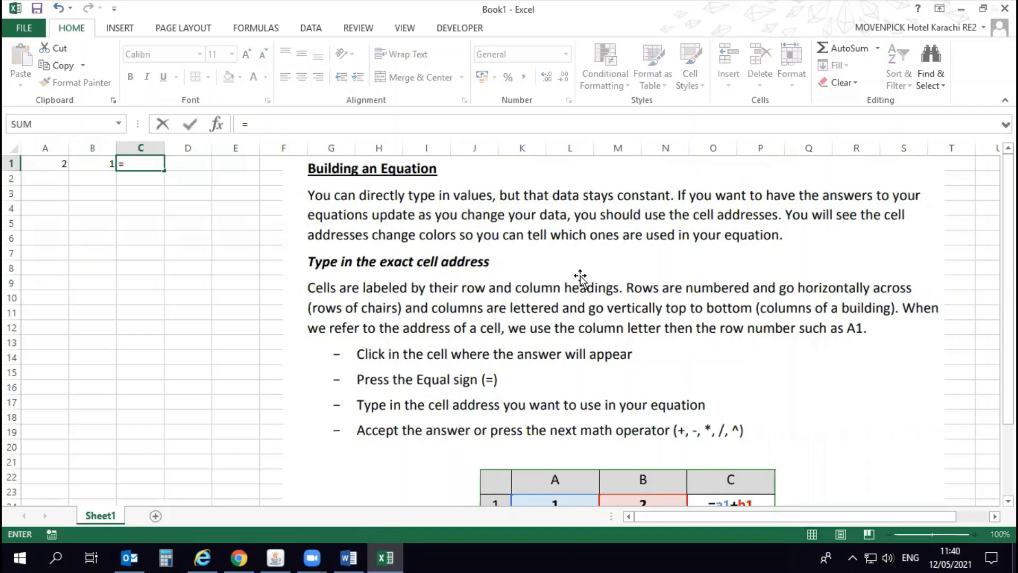
pyautogui.click(57, 167)
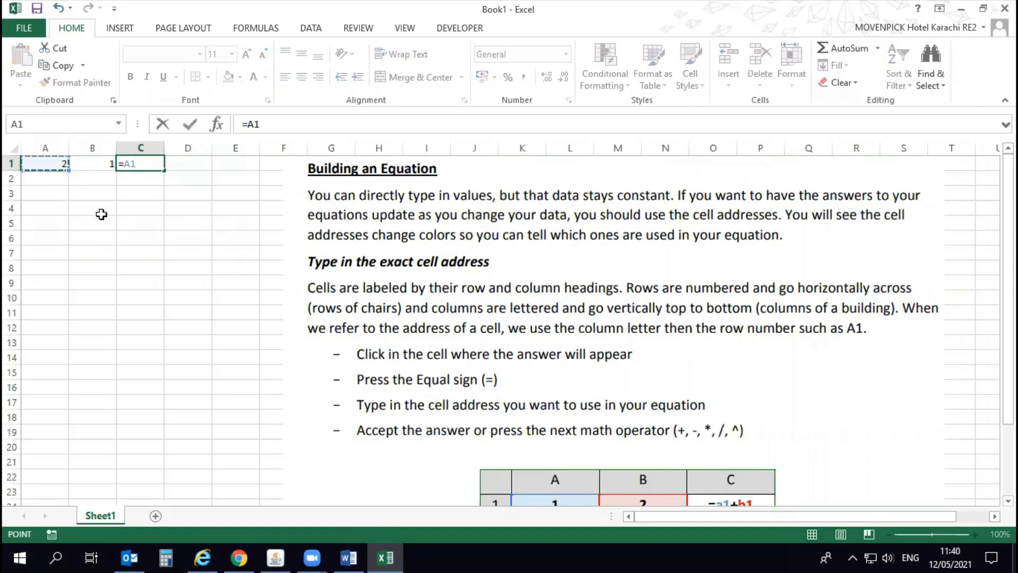
pyautogui.write('+')
pyautogui.click(100, 169)
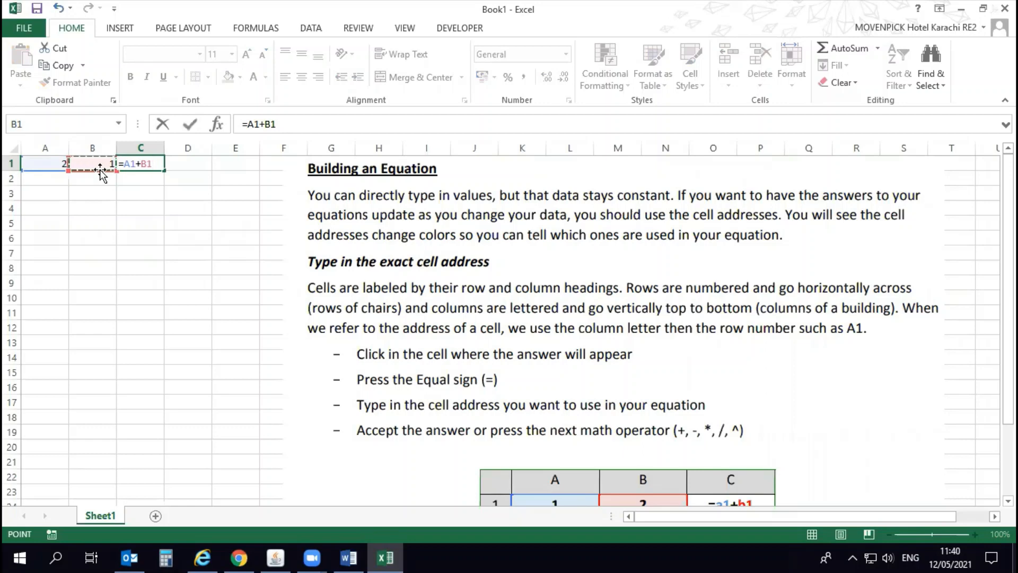
pyautogui.press('Return')
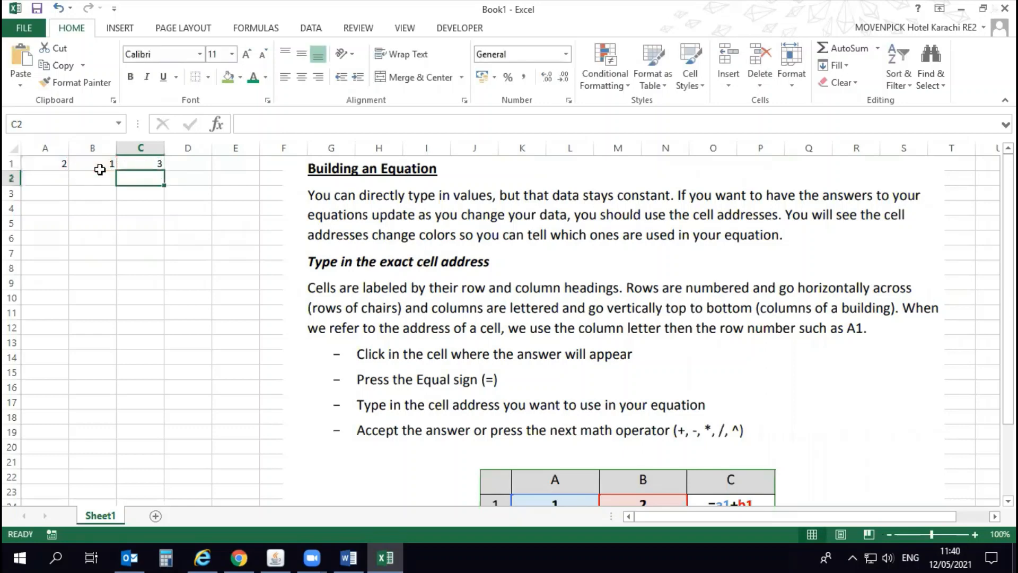
# Step: Open the formula in cell C1 for editing to examine its cell references, and cancel the edit
pyautogui.click(146, 164)
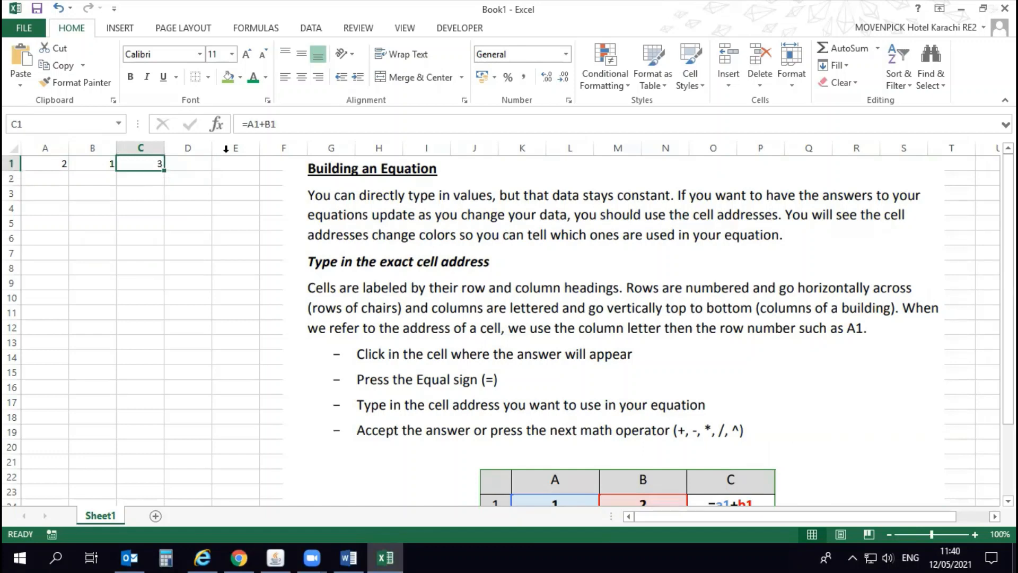
pyautogui.doubleClick(149, 165)
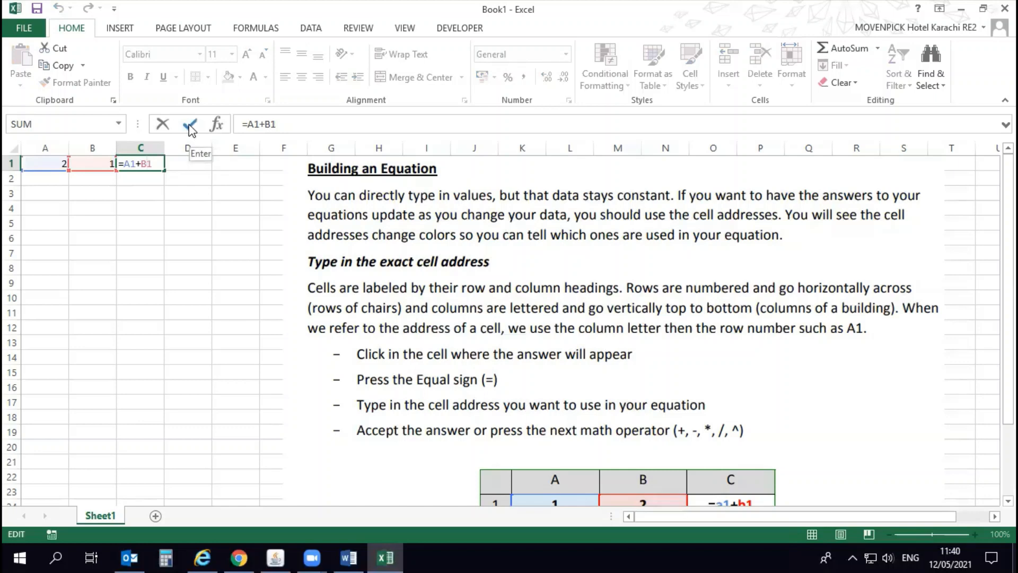
pyautogui.click(163, 125)
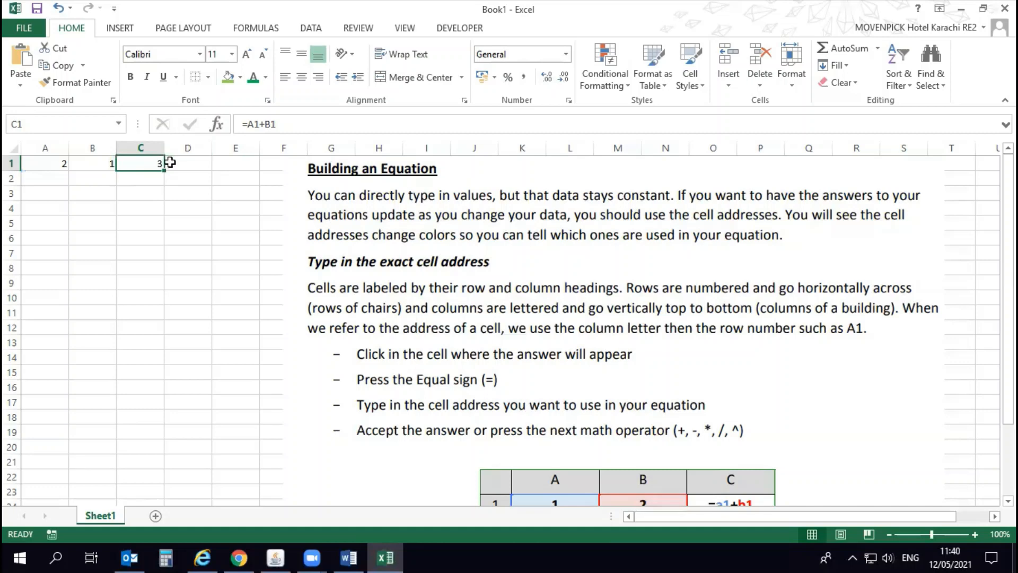
# Step: Clear cell C1, build the formula =A1+B1 there by picking cells A1 and B1, and cancel the entry
pyautogui.press('Delete')
pyautogui.write('=')
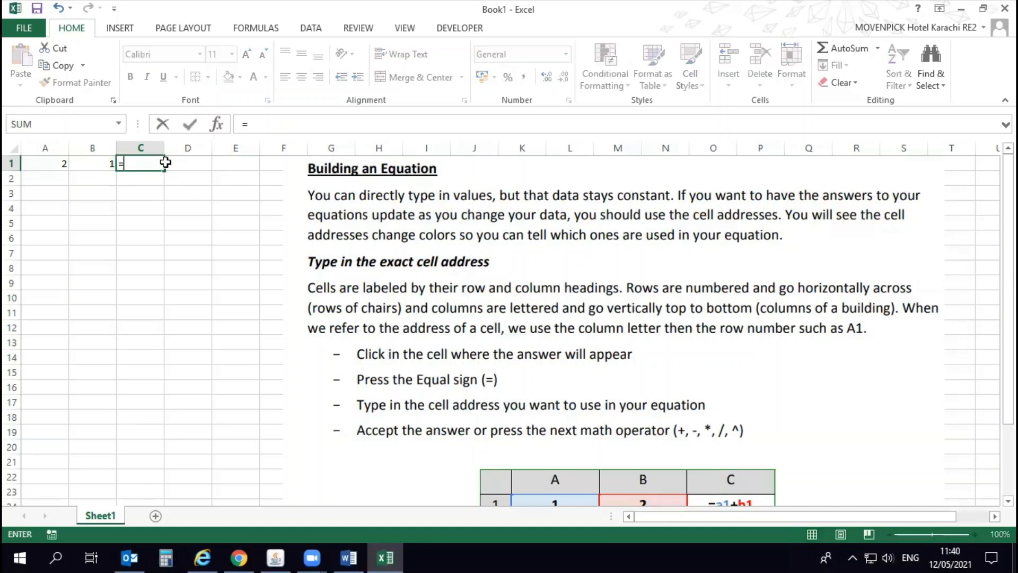
pyautogui.click(54, 159)
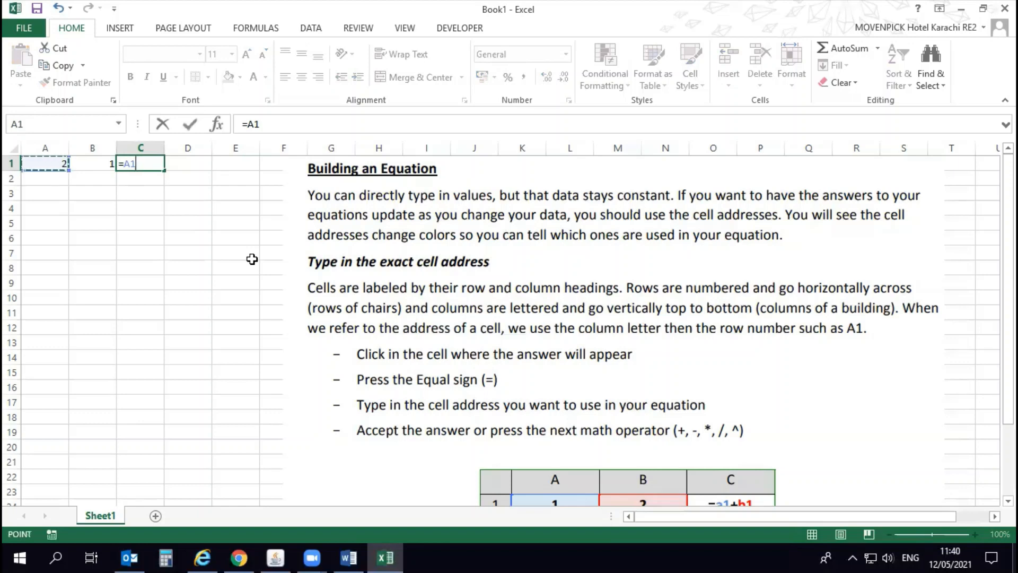
pyautogui.write('+')
pyautogui.click(108, 166)
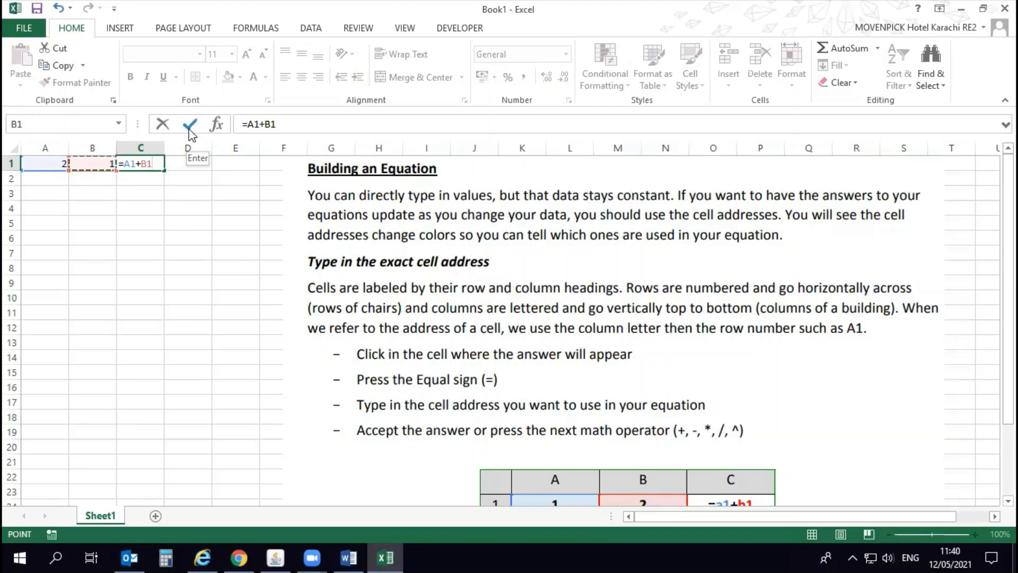
pyautogui.click(160, 125)
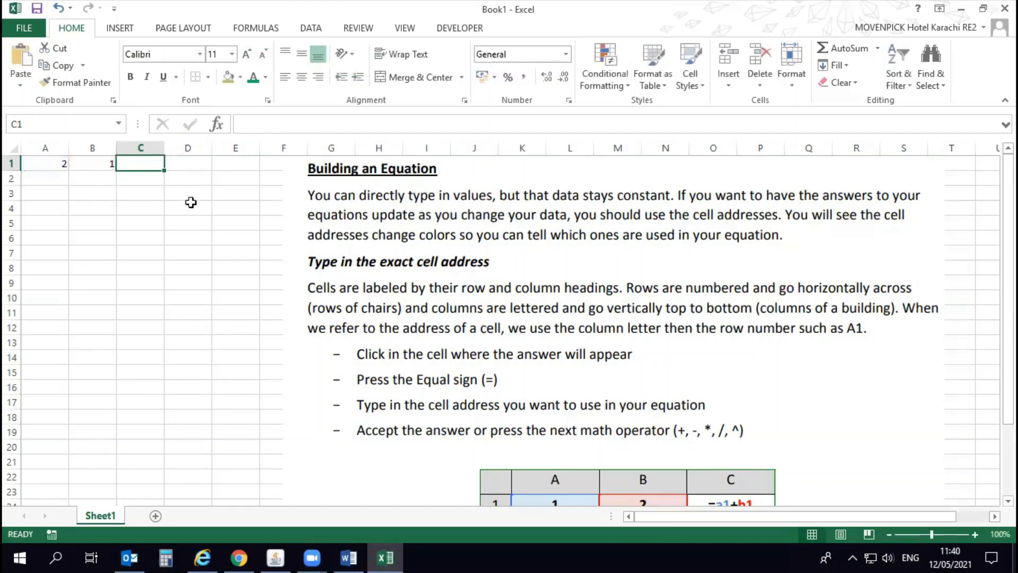
# Step: Enter the formula =A1+B1 in the empty cell C1
pyautogui.write('=')
pyautogui.press('Left')
pyautogui.press('Left')
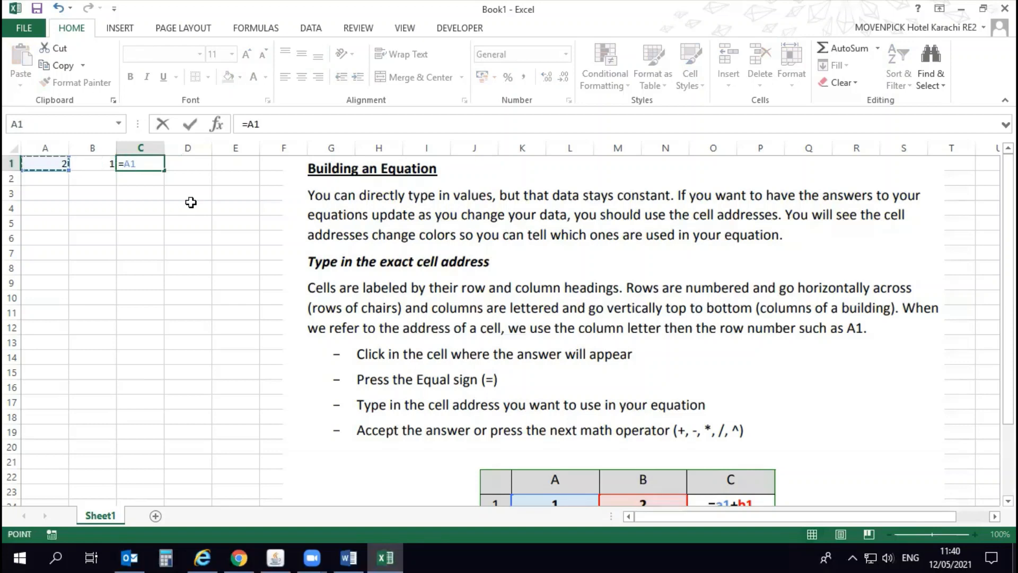
pyautogui.write('+')
pyautogui.press('Left')
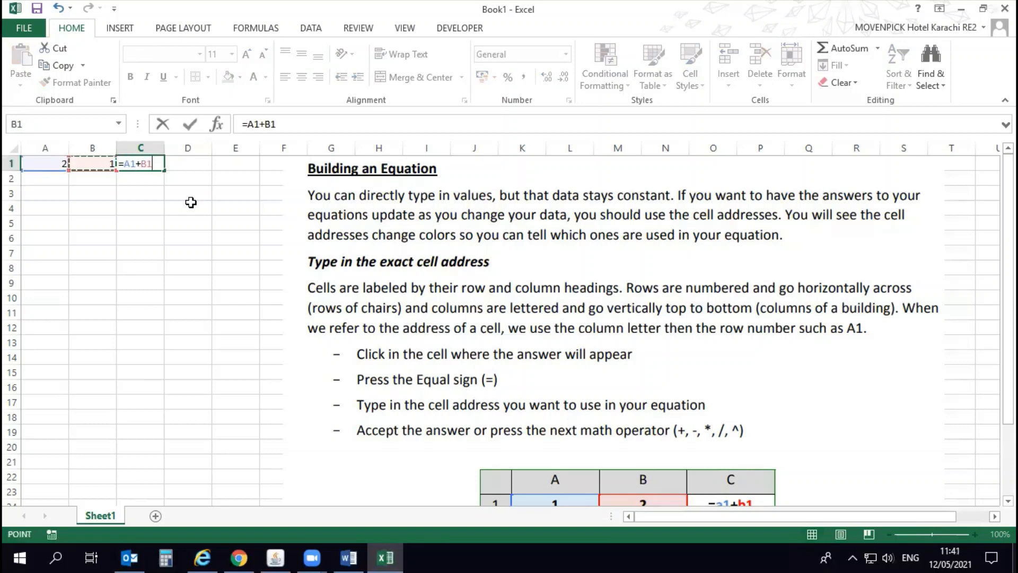
pyautogui.click(194, 126)
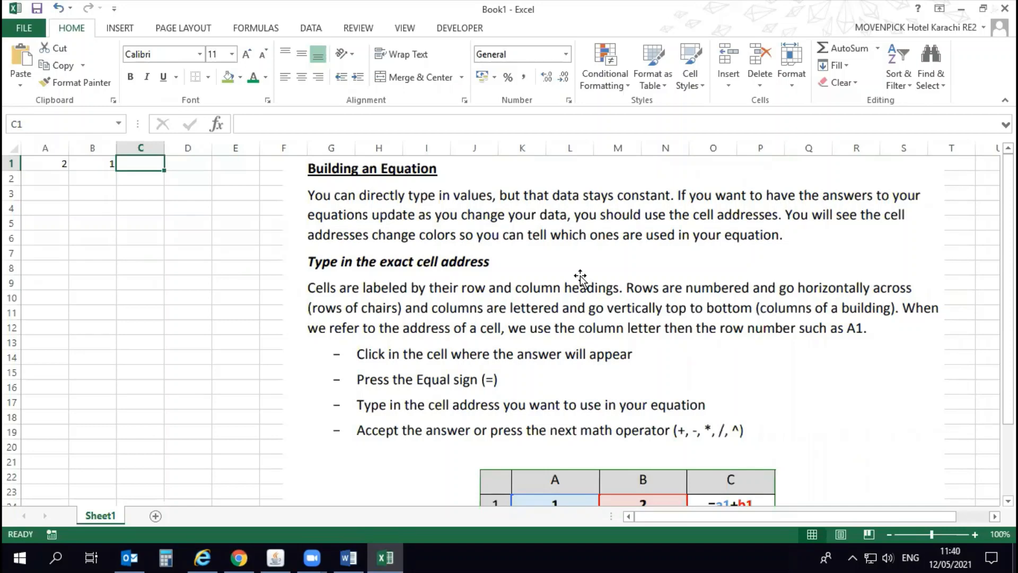
# Step: Enter =A1+B1 in cell C1 again, referencing A1 on the sheet and writing the B1 address directly
pyautogui.write('=')
pyautogui.press('Left')
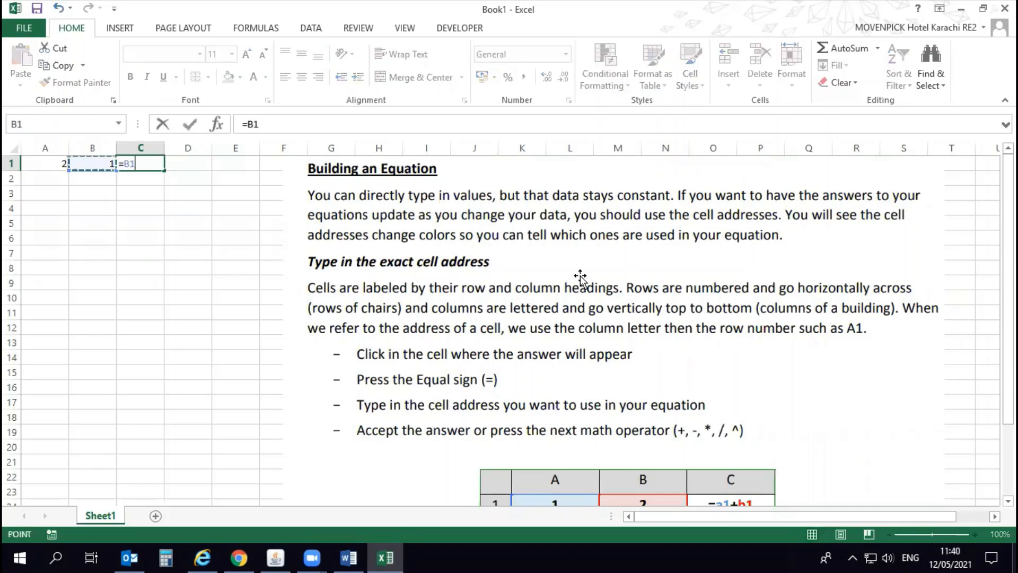
pyautogui.press('Left')
pyautogui.write('+')
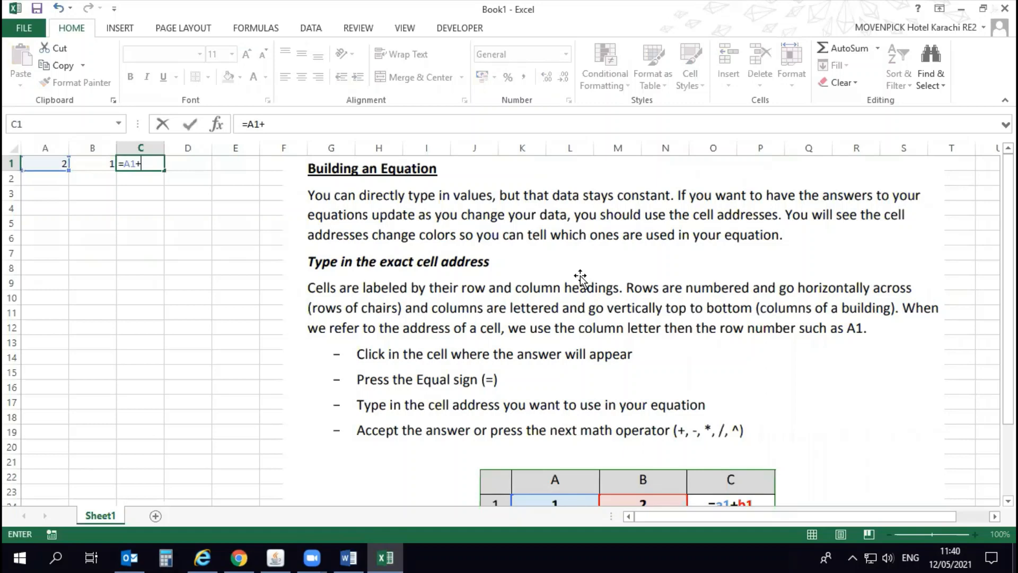
pyautogui.write('B1')
pyautogui.press('Return')
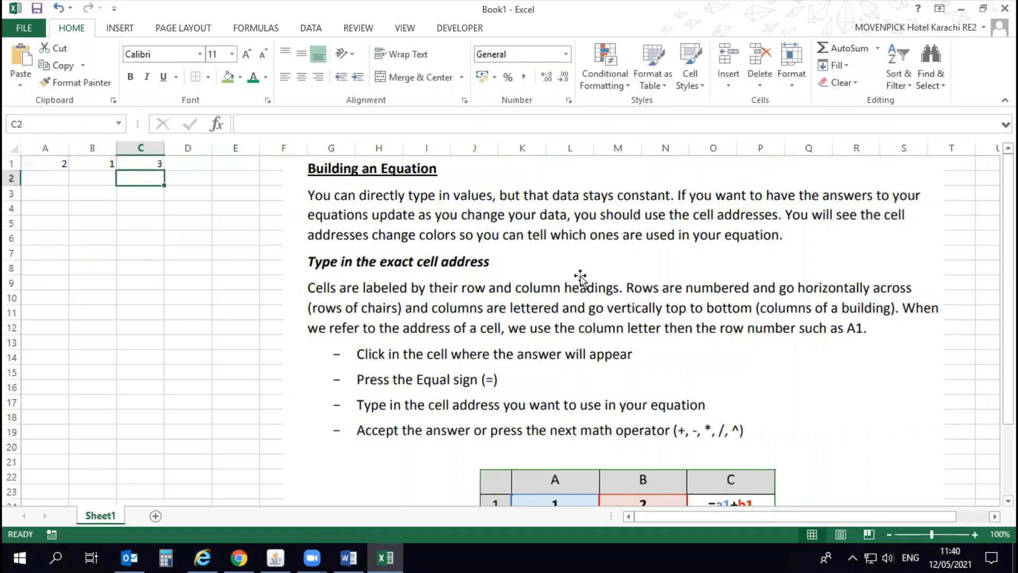
# Step: Replace the contents of cell C1 with the formula =A1+B1, picking cells A1 and B1 on the sheet
pyautogui.press('Up')
pyautogui.write('=')
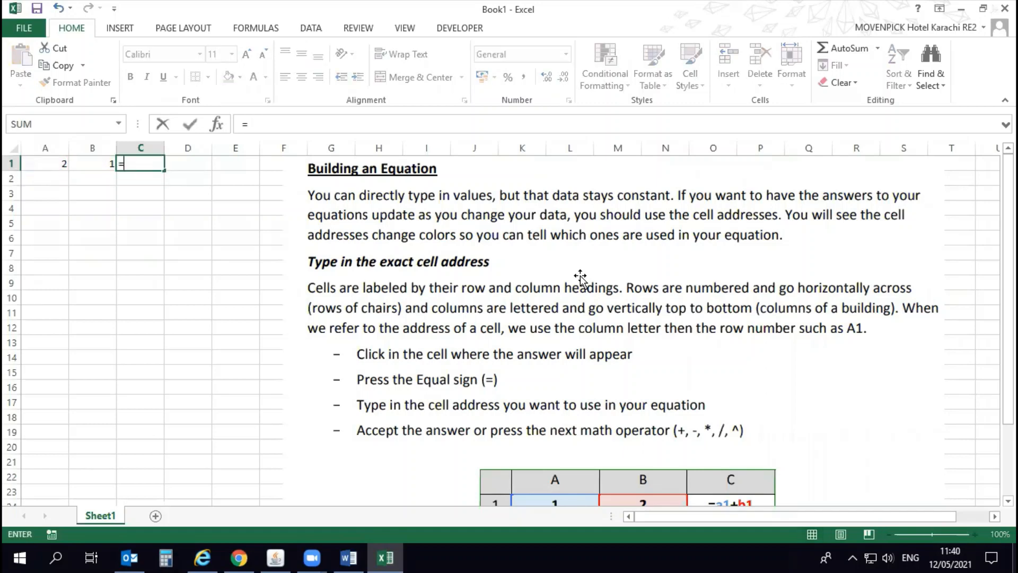
pyautogui.click(53, 163)
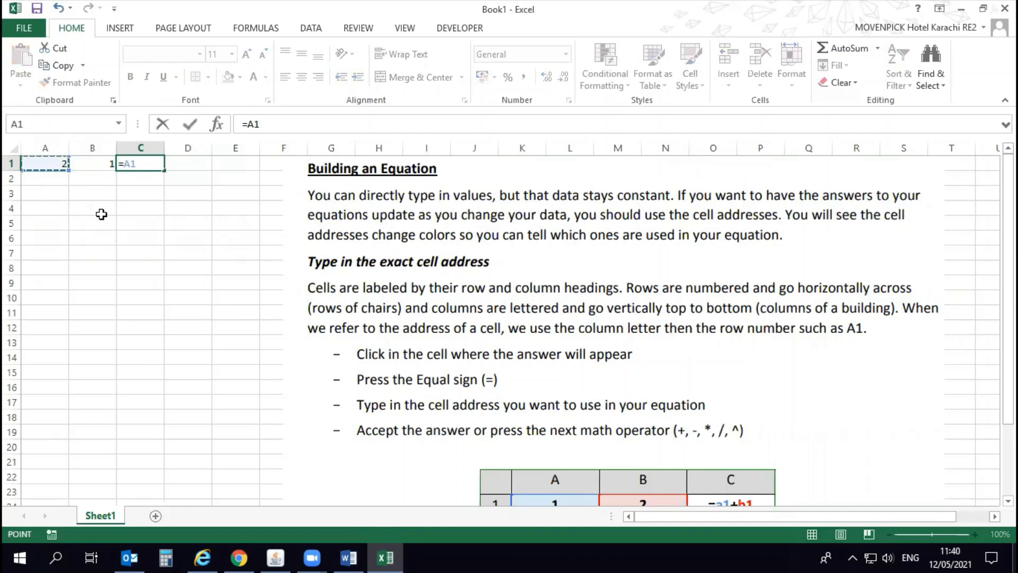
pyautogui.write('+')
pyautogui.click(101, 170)
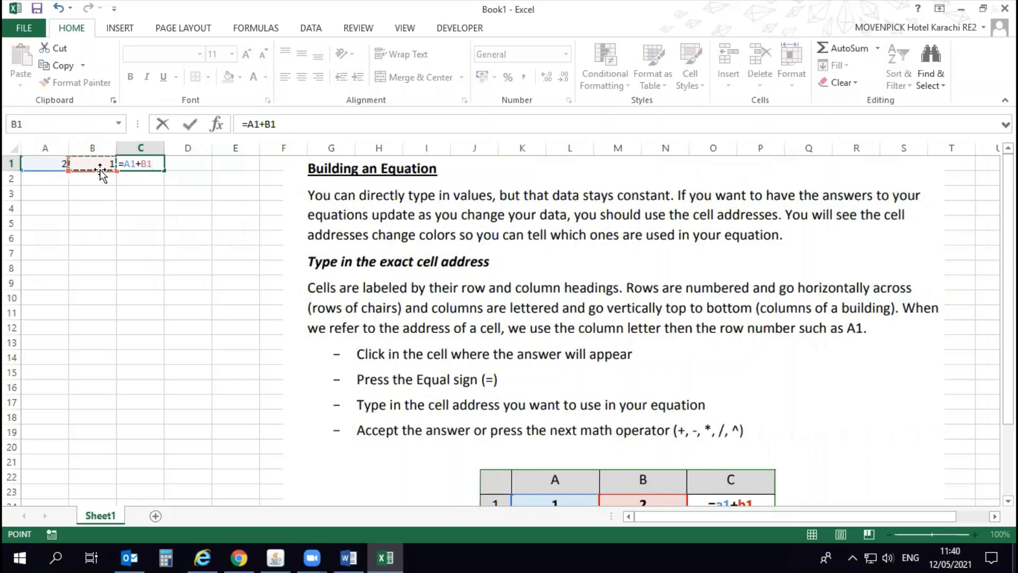
pyautogui.press('Return')
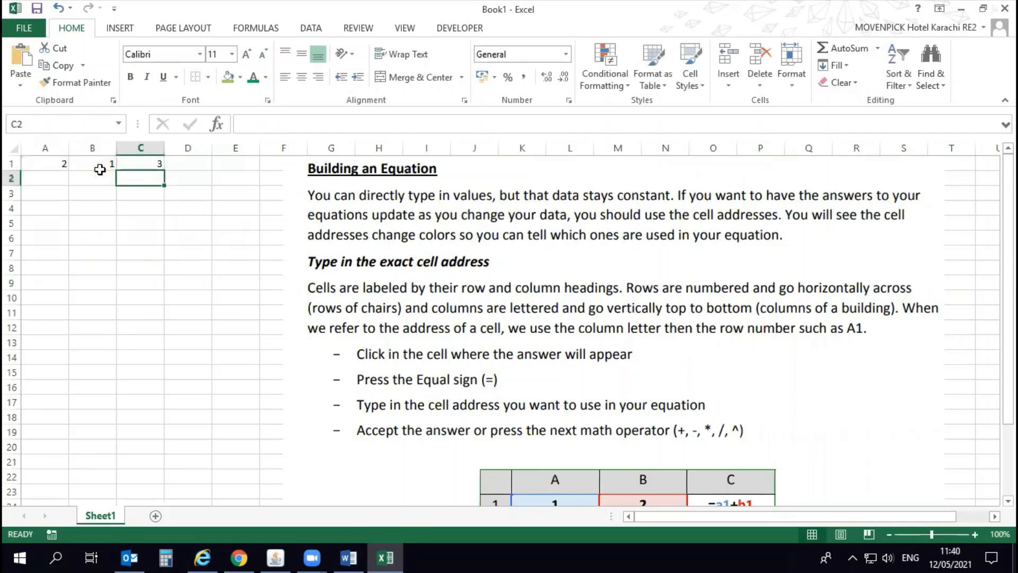
# Step: Open the formula in cell C1 to examine its colored cell references, and cancel the edit
pyautogui.click(154, 162)
pyautogui.doubleClick(145, 163)
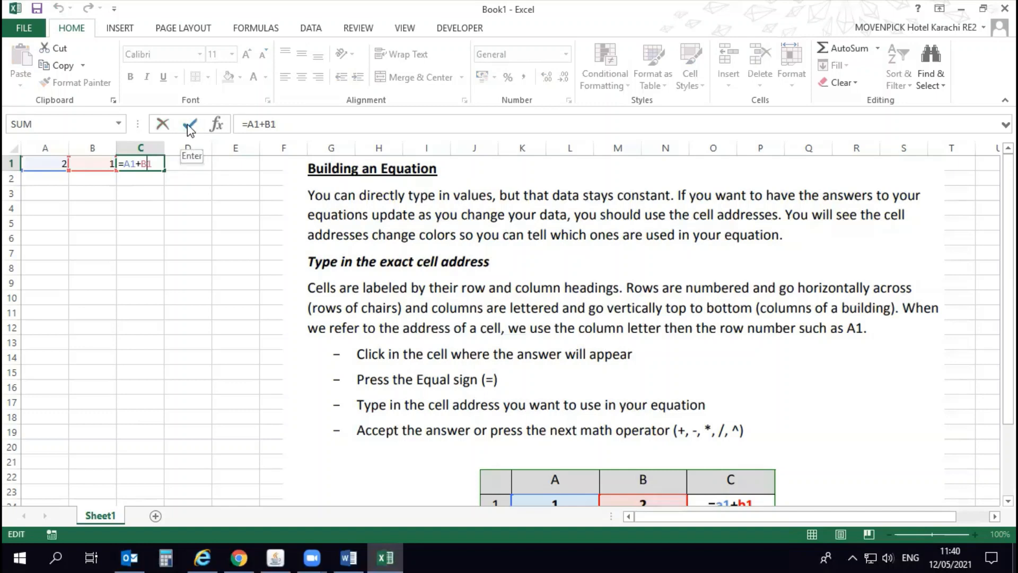
pyautogui.click(163, 125)
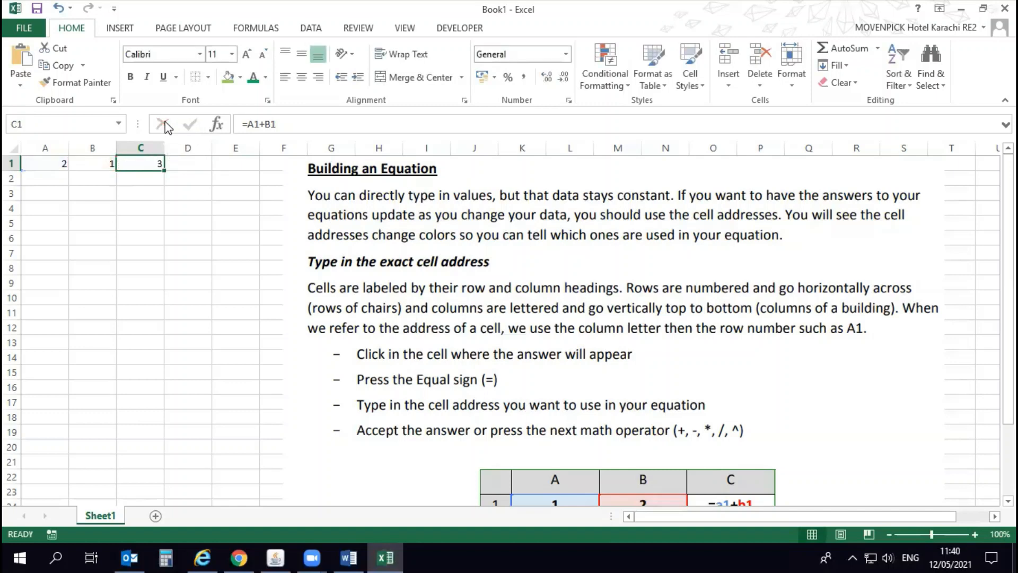
# Step: Delete the formula in cell C1, start =A1+B1 again by picking both source cells, and cancel it
pyautogui.press('Delete')
pyautogui.write('=')
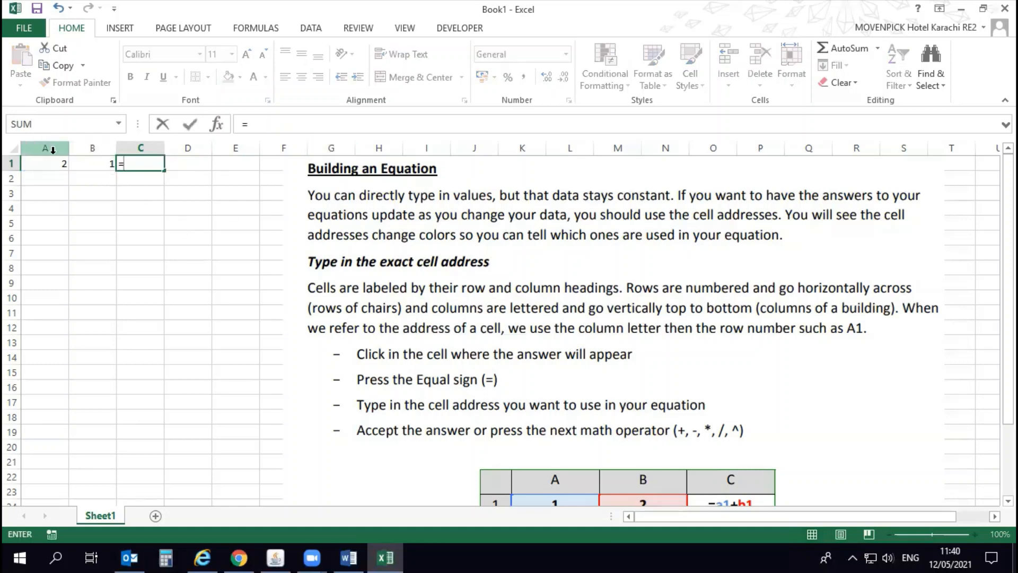
pyautogui.click(52, 162)
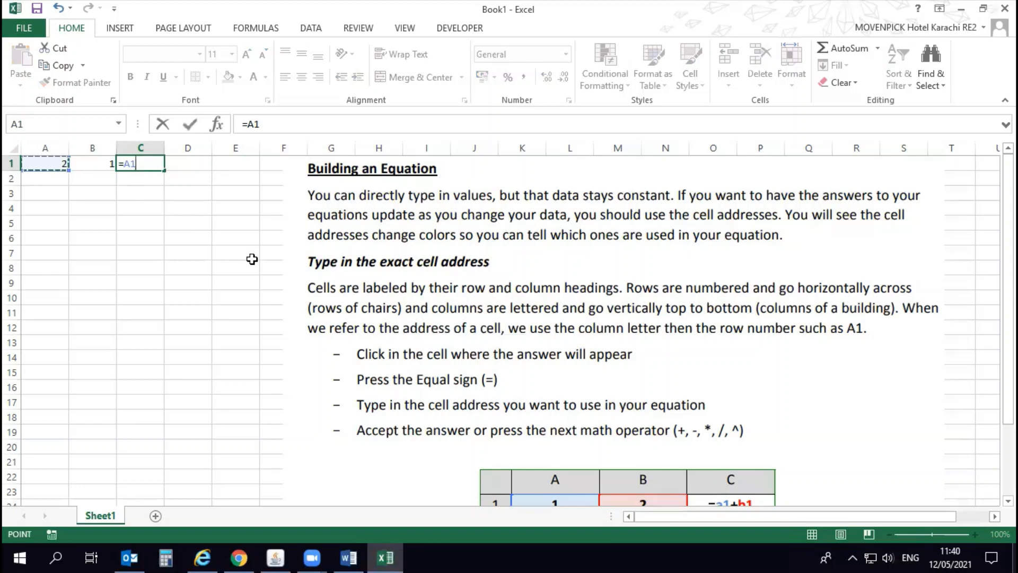
pyautogui.write('+')
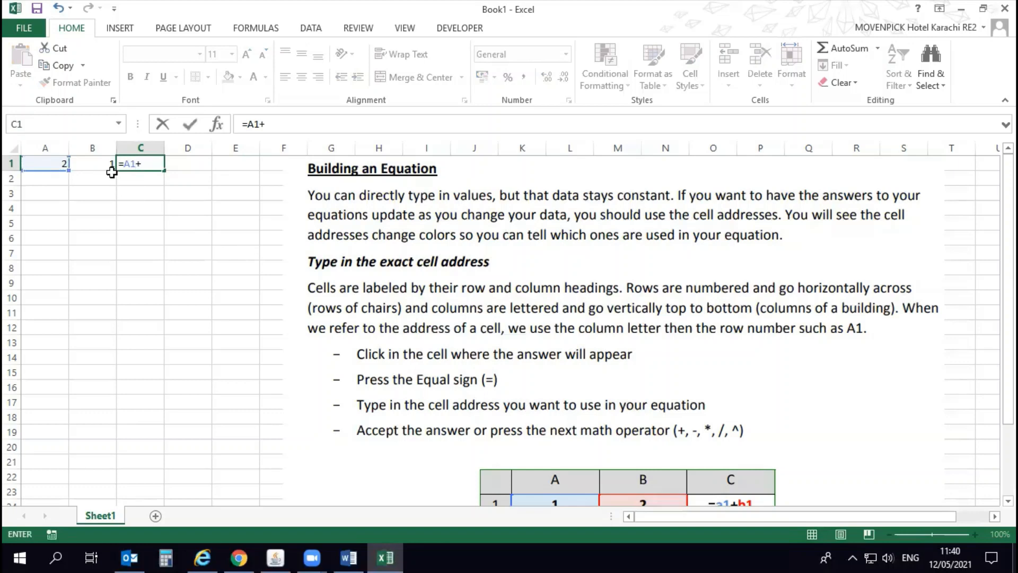
pyautogui.click(110, 167)
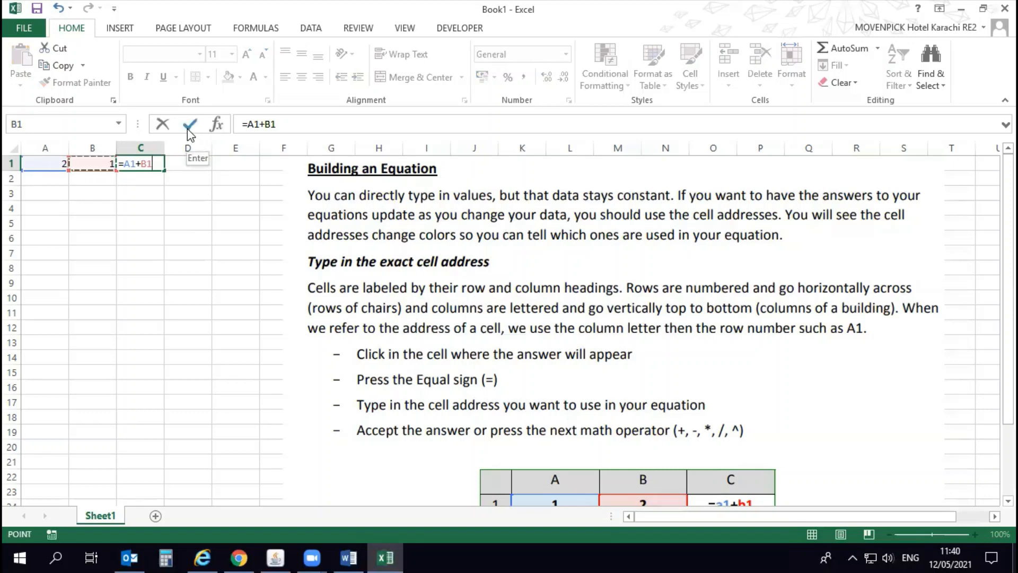
pyautogui.click(159, 125)
# Step: Enter the formula =A1+B1 in cell C1 and accept it
pyautogui.write('=A1+')
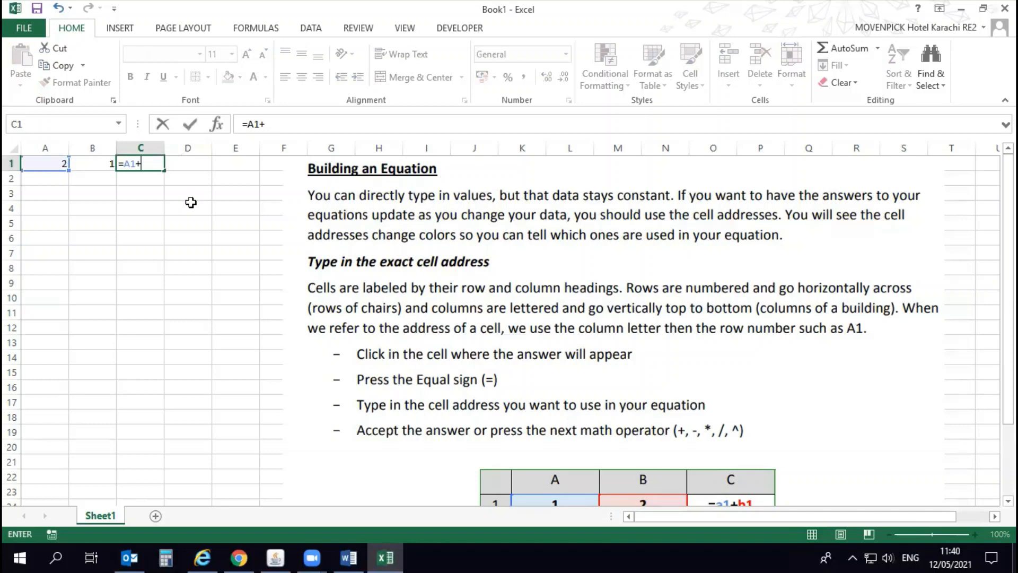
pyautogui.press('Left')
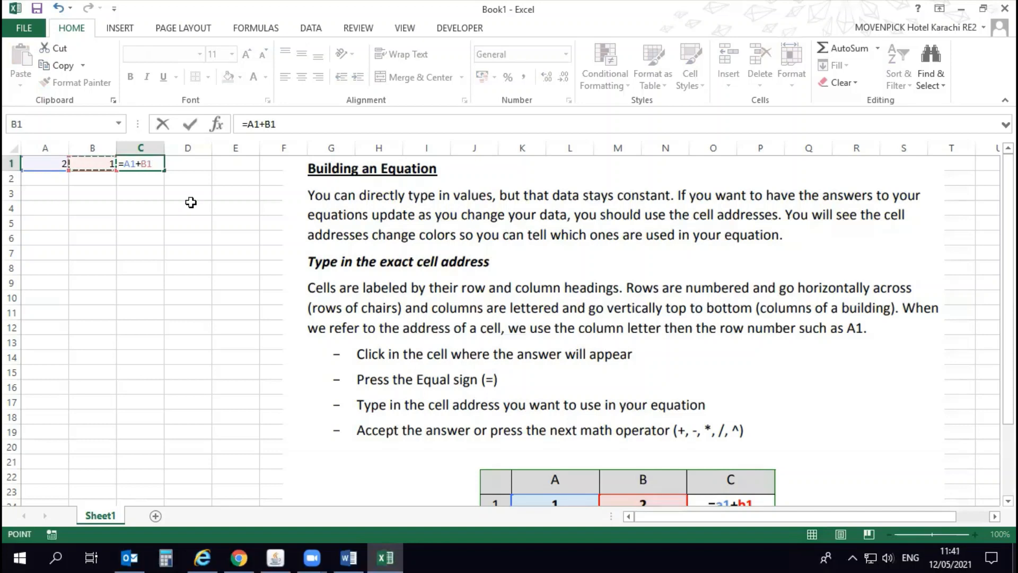
pyautogui.click(194, 128)
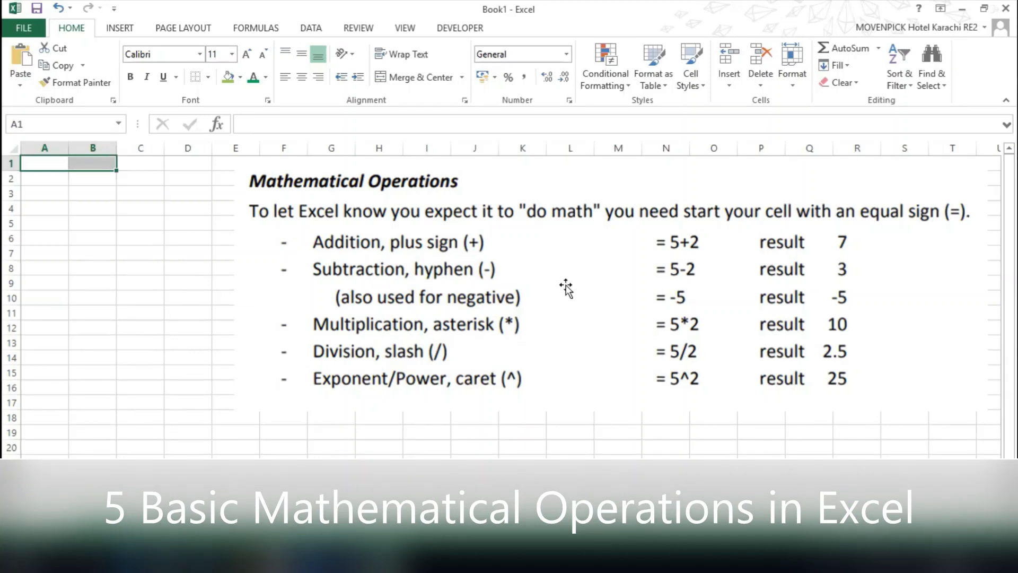
pyautogui.press('Right')
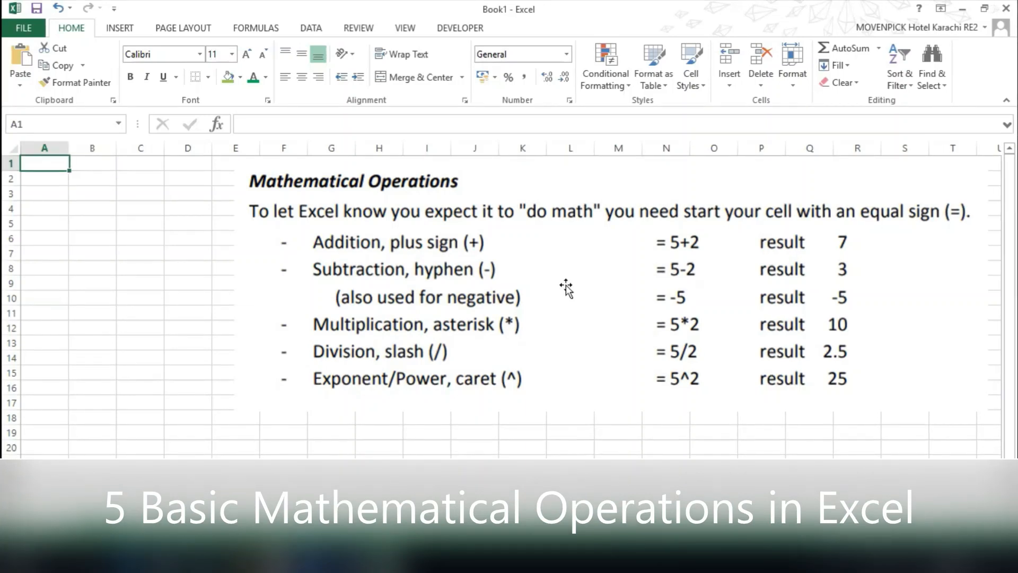
pyautogui.press('Down')
pyautogui.press('Up')
pyautogui.press('Left')
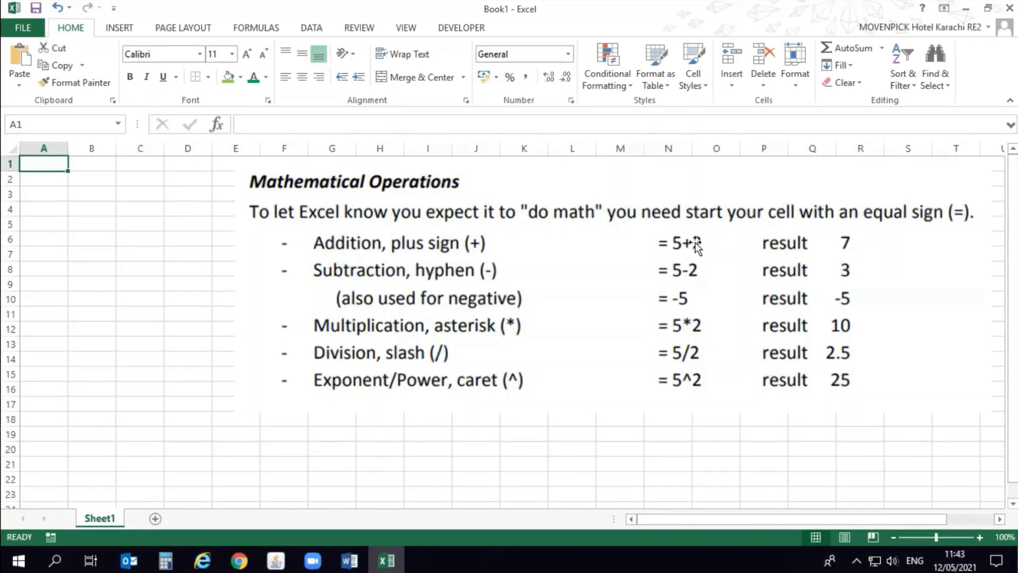
# Step: Enter 5 in column A and 2 in column B for rows 1 and 2
pyautogui.write('5')
pyautogui.press('Tab')
pyautogui.write('2')
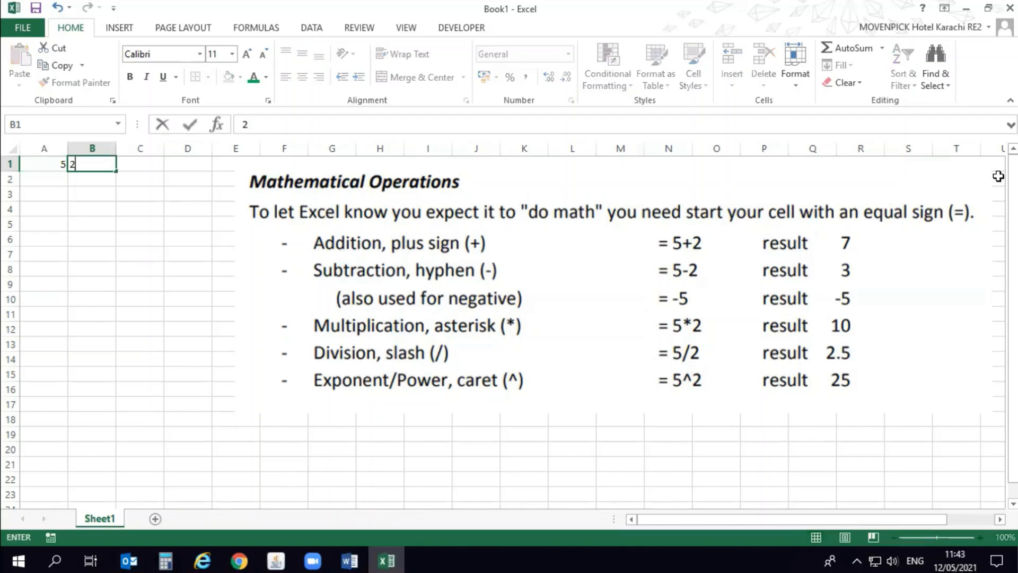
pyautogui.press('Return')
pyautogui.write('5')
pyautogui.press('Tab')
pyautogui.write('2')
pyautogui.press('Return')
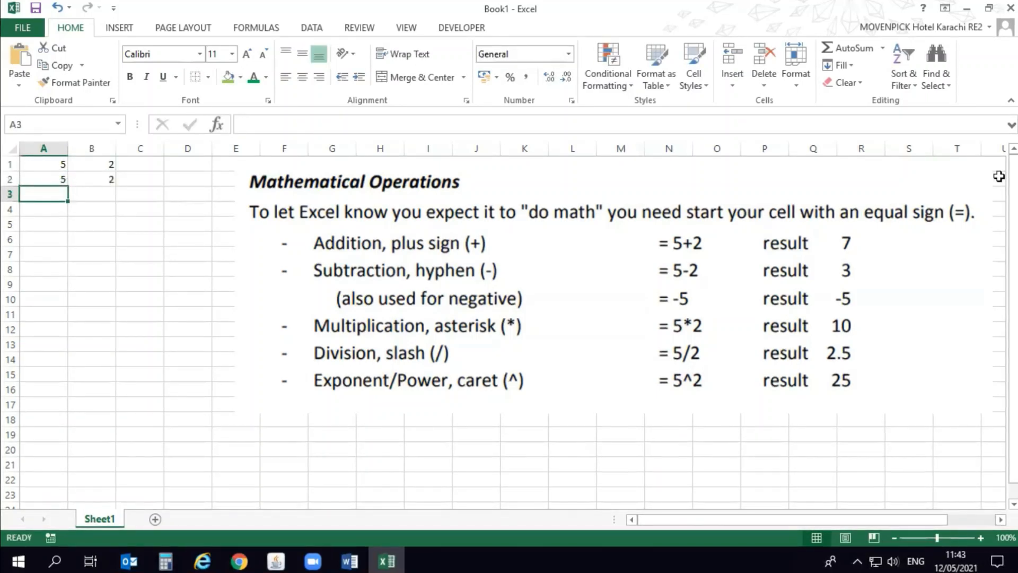
# Step: Enter -5 in cell A3, and the values 5 and 2 in cells A4 and B4
pyautogui.write('-5')
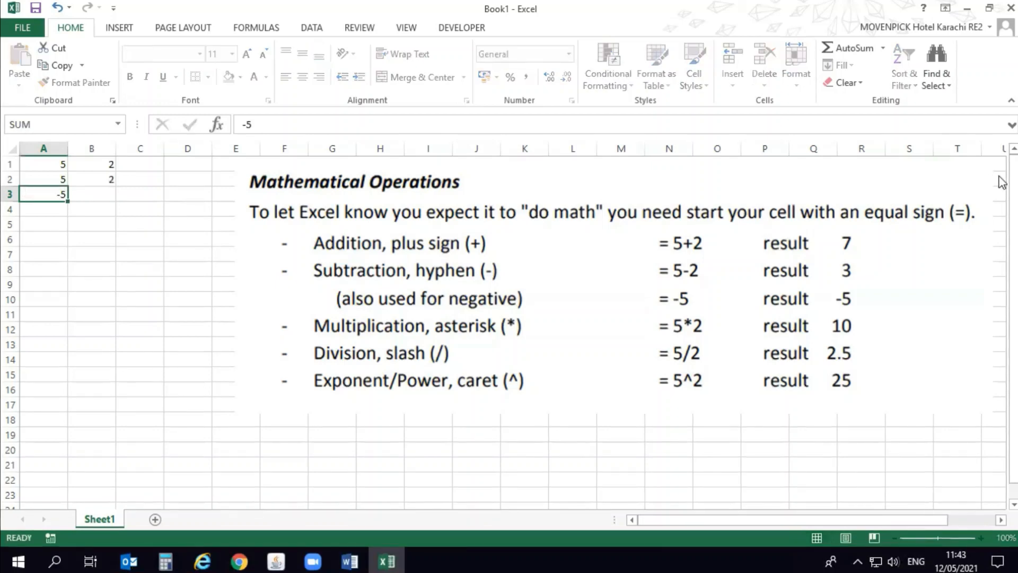
pyautogui.press('Return')
pyautogui.write('5')
pyautogui.press('Tab')
pyautogui.write('2')
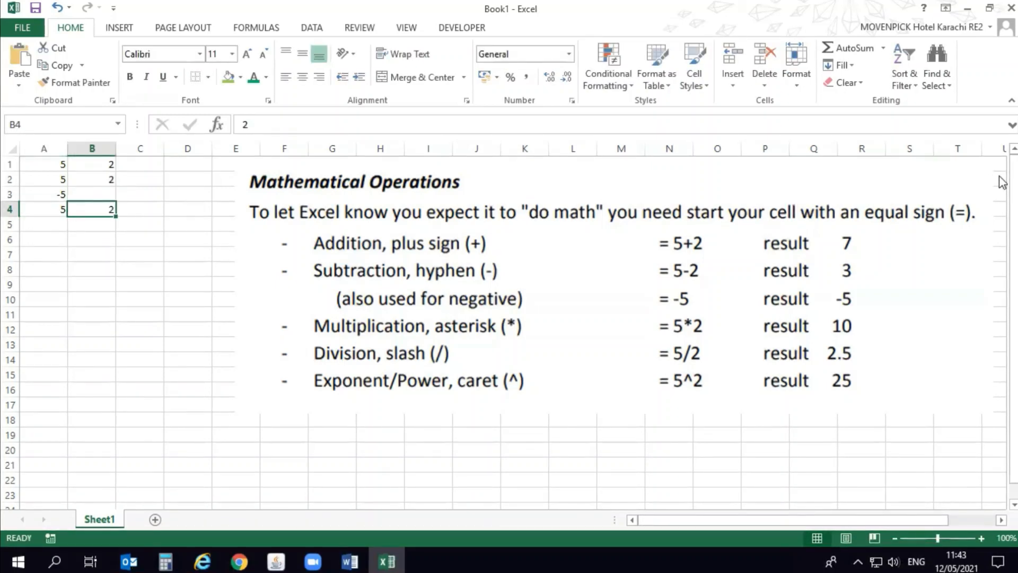
pyautogui.press('Return')
# Step: Enter 5 in column A and 2 in column B for rows 5 and 6
pyautogui.write('5')
pyautogui.press('Tab')
pyautogui.write('2')
pyautogui.press('Return')
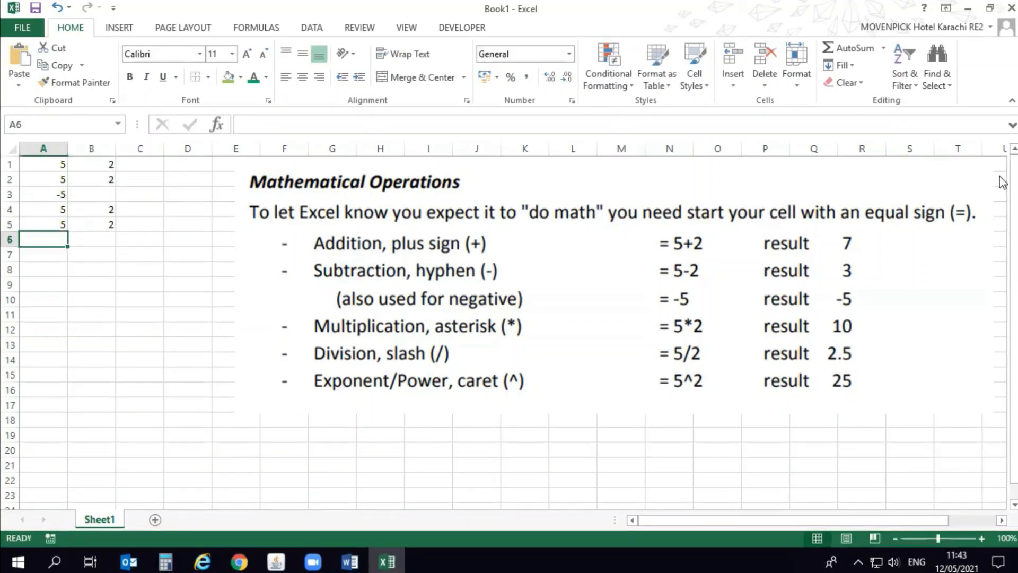
pyautogui.write('5')
pyautogui.press('Tab')
pyautogui.write('2')
pyautogui.press('Up')
# Step: Enter the addition formula =A1+B1 in cell C1 and select cell D1
pyautogui.press('Right')
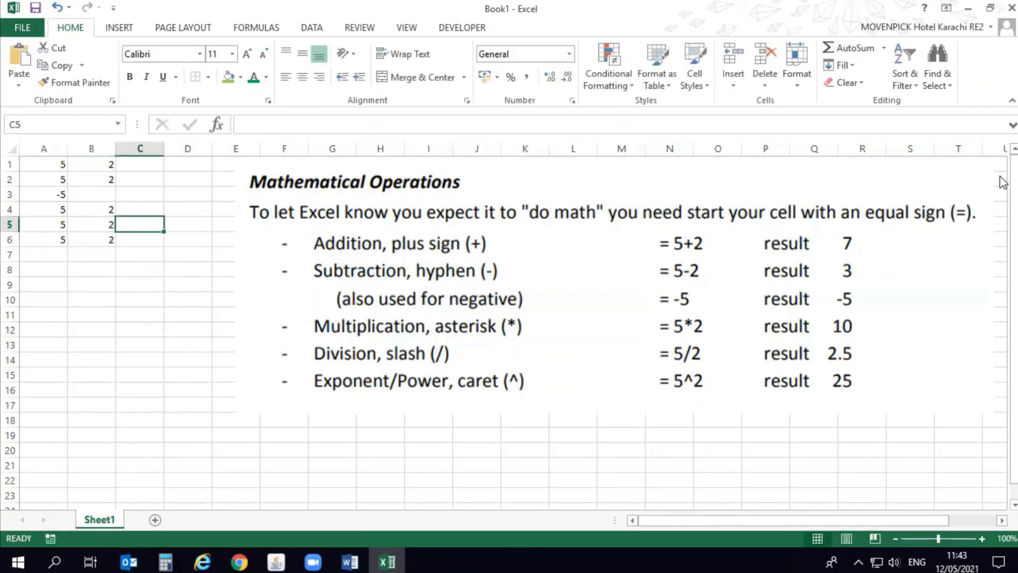
pyautogui.press('Up')
pyautogui.press('Up')
pyautogui.press('Up')
pyautogui.press('Up')
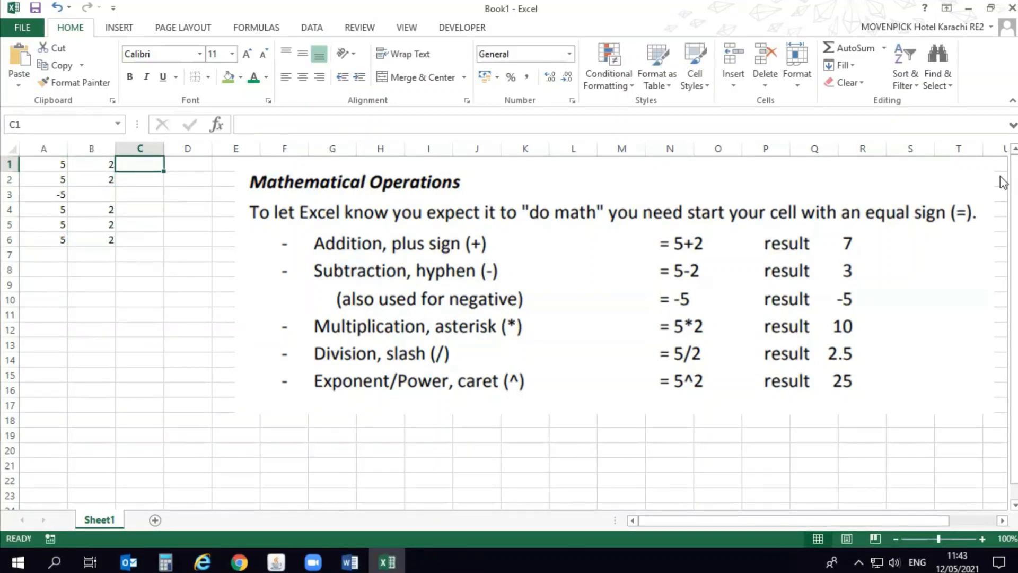
pyautogui.write('=')
pyautogui.press('Left')
pyautogui.press('Left')
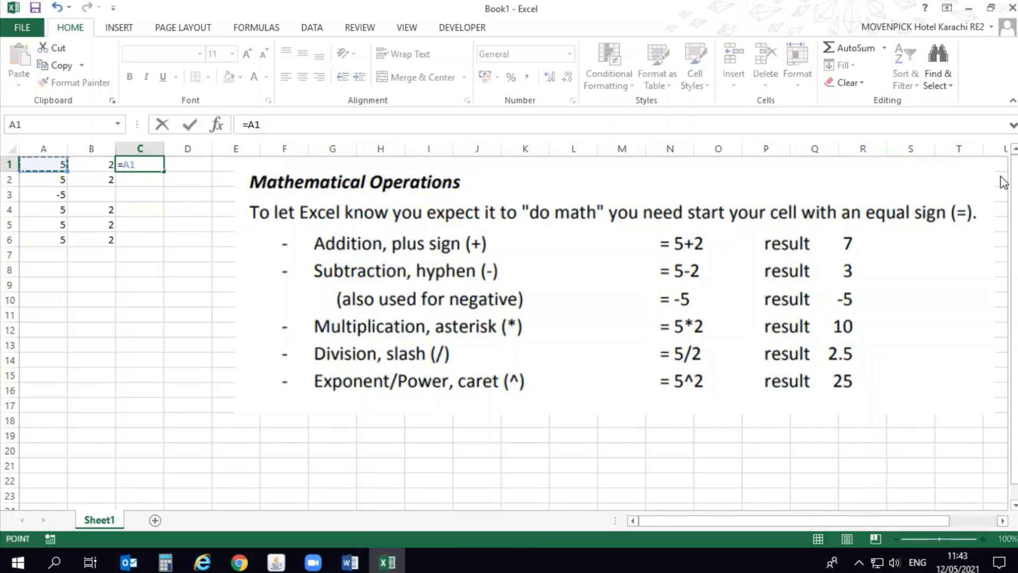
pyautogui.write('+')
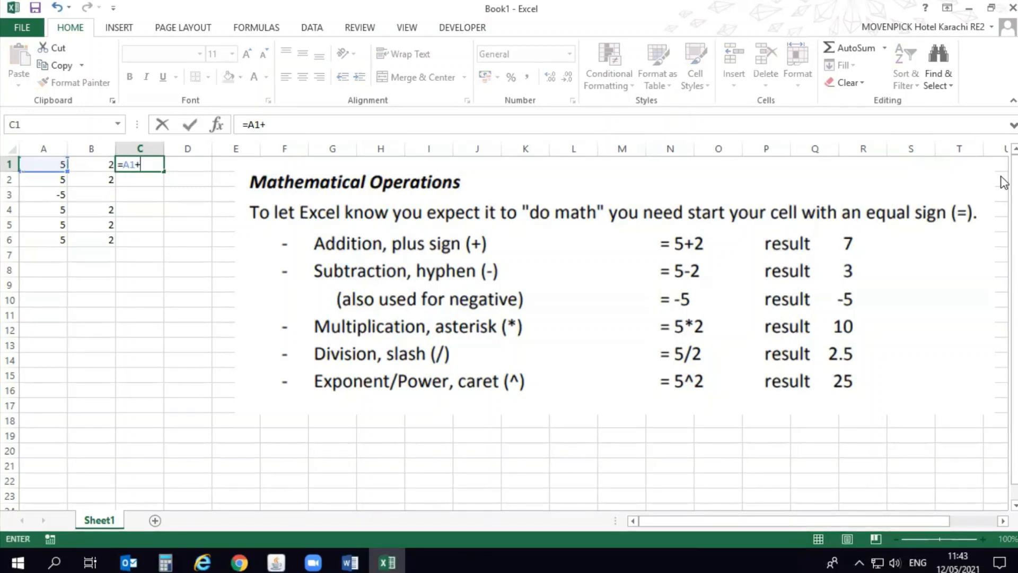
pyautogui.press('Left')
pyautogui.press('Return')
pyautogui.press('Up')
pyautogui.press('Right')
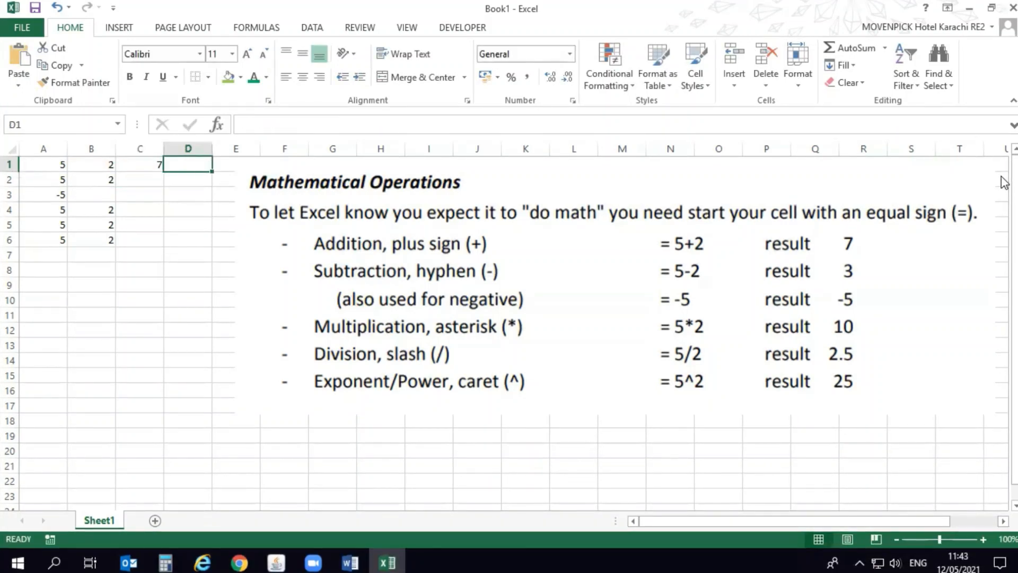
# Step: Enter the formula =5+2 in cell D1 and compare it with the formula in cell C1
pyautogui.write('=5+2')
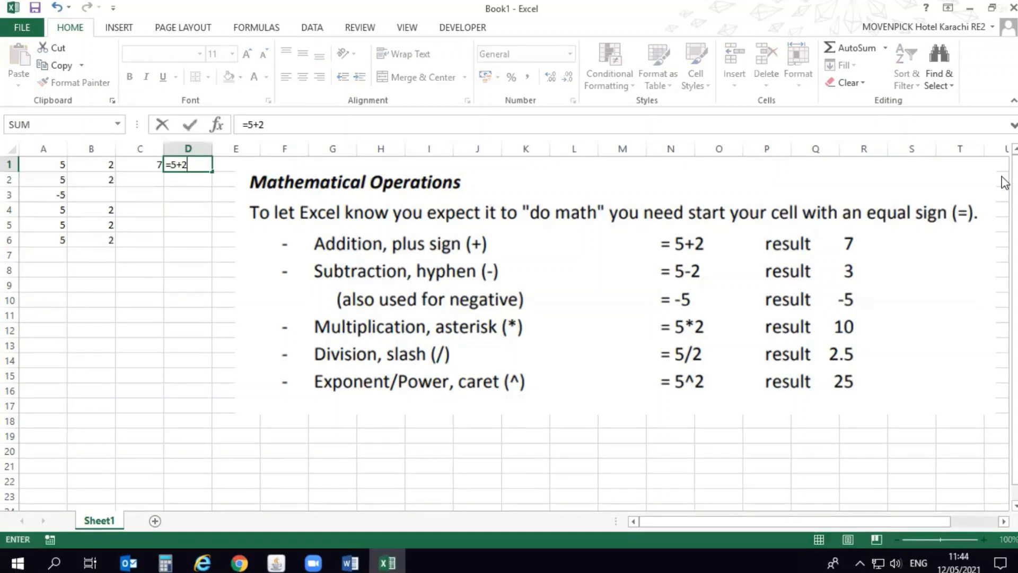
pyautogui.press('Return')
pyautogui.press('Up')
pyautogui.press('Left')
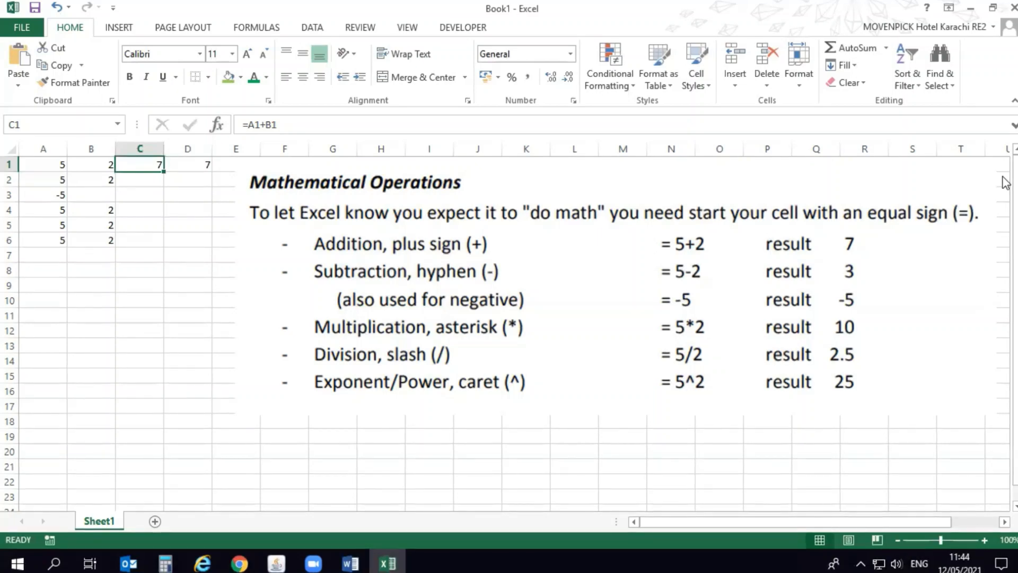
pyautogui.press('Right')
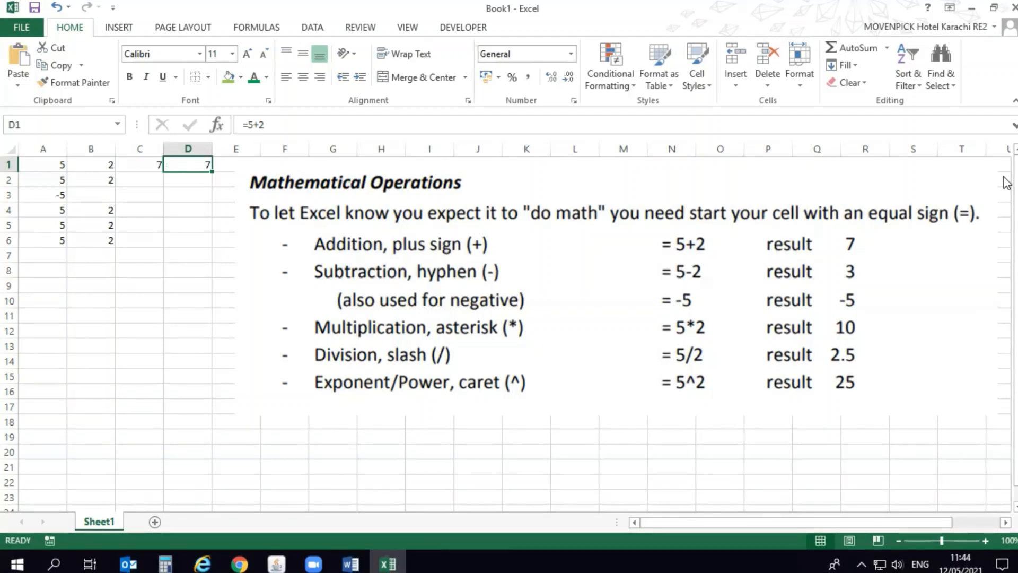
# Step: Change cell B1 to 3 and compare how cells C1 and D1 respond
pyautogui.press('Left')
pyautogui.press('Left')
pyautogui.write('3')
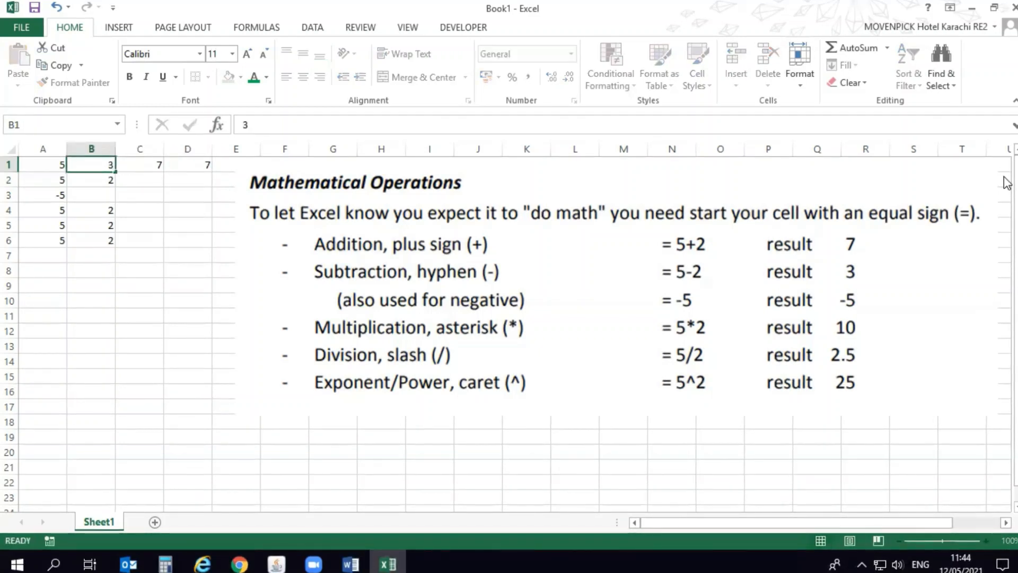
pyautogui.press('Return')
pyautogui.press('Right')
pyautogui.press('Right')
pyautogui.press('Up')
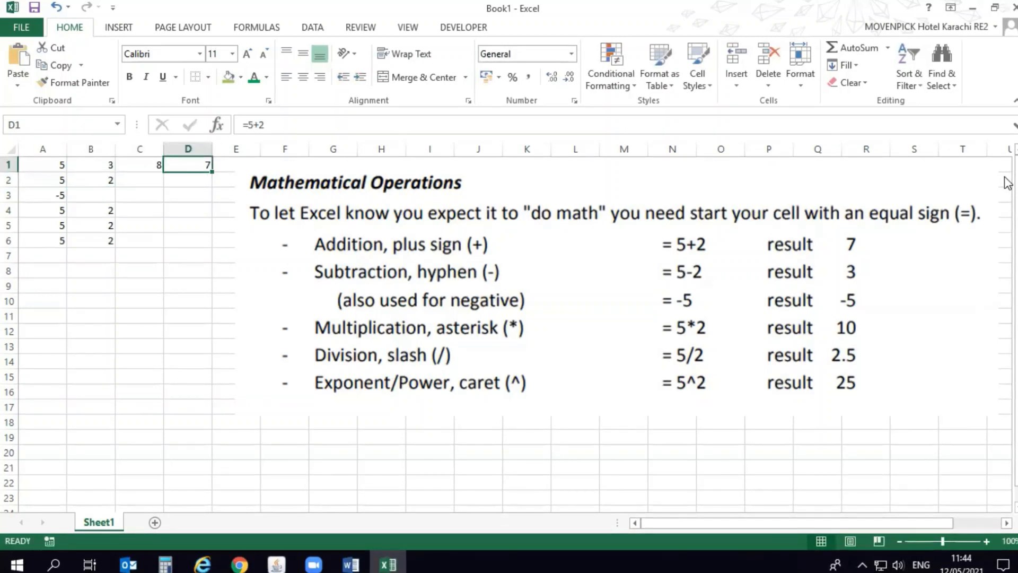
pyautogui.press('Left')
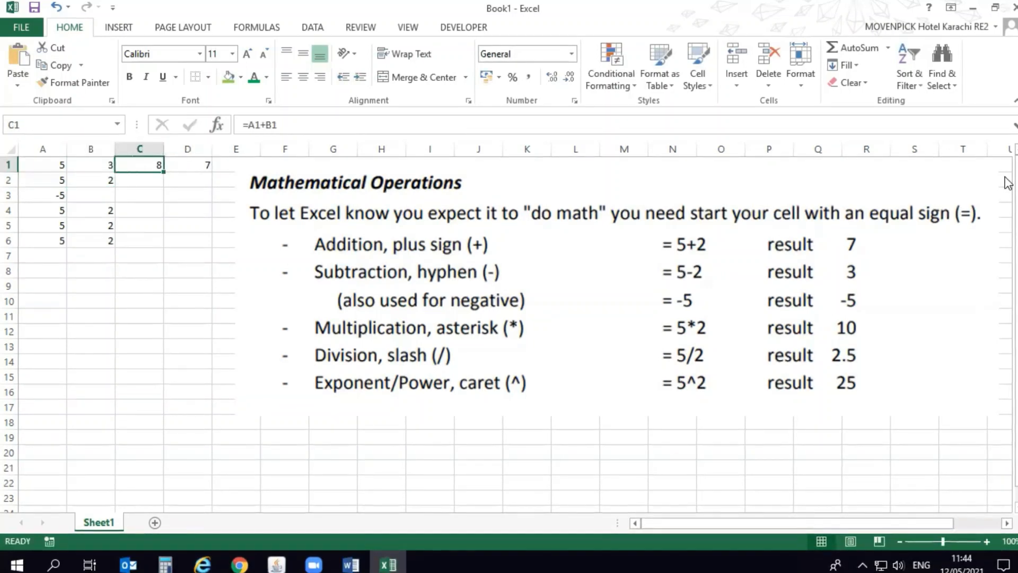
pyautogui.press('Right')
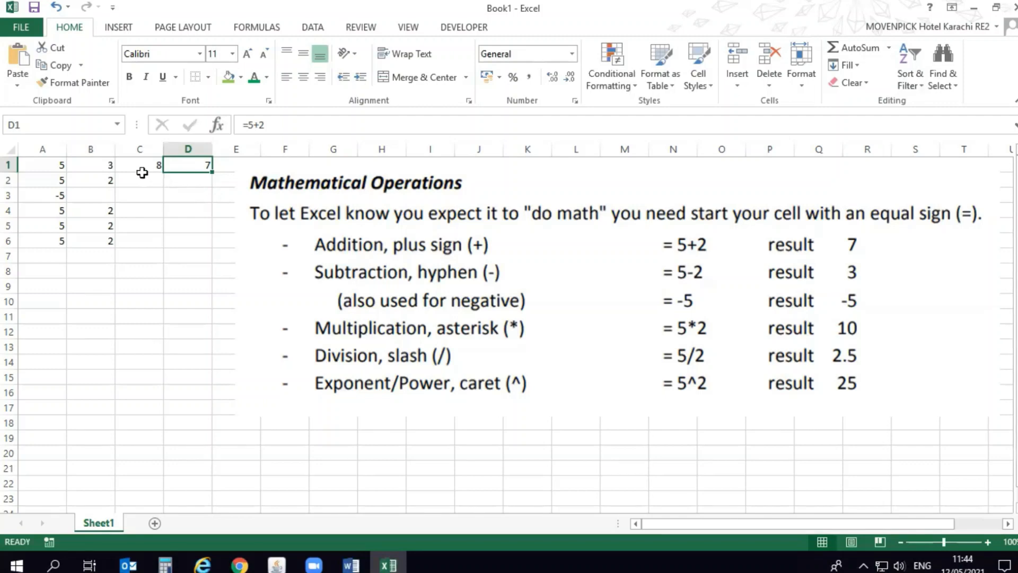
# Step: Change cell B1 to 6, compare cells C1 and D1, and set B1 back to 2
pyautogui.click(99, 165)
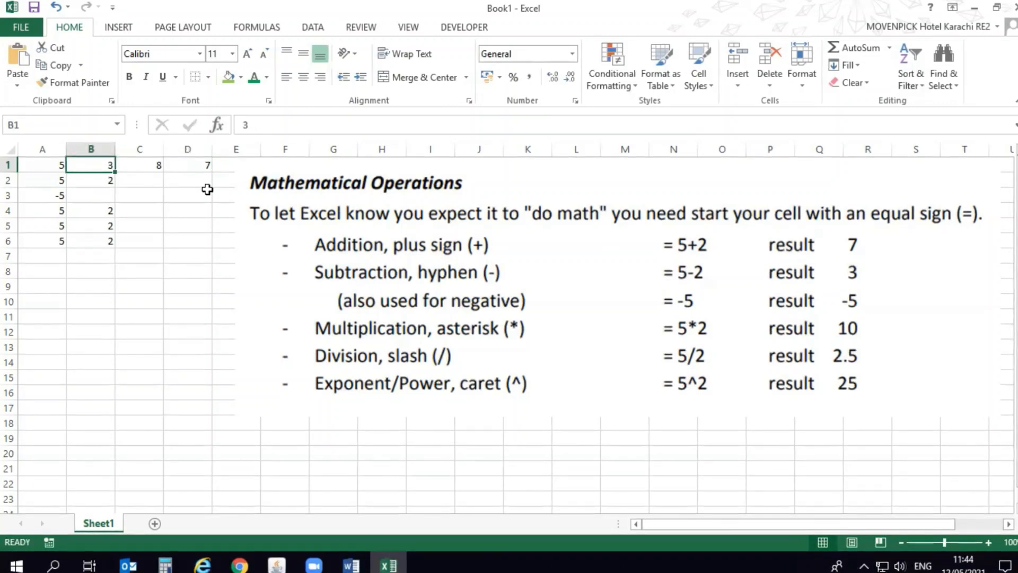
pyautogui.write('6')
pyautogui.press('Return')
pyautogui.press('Up')
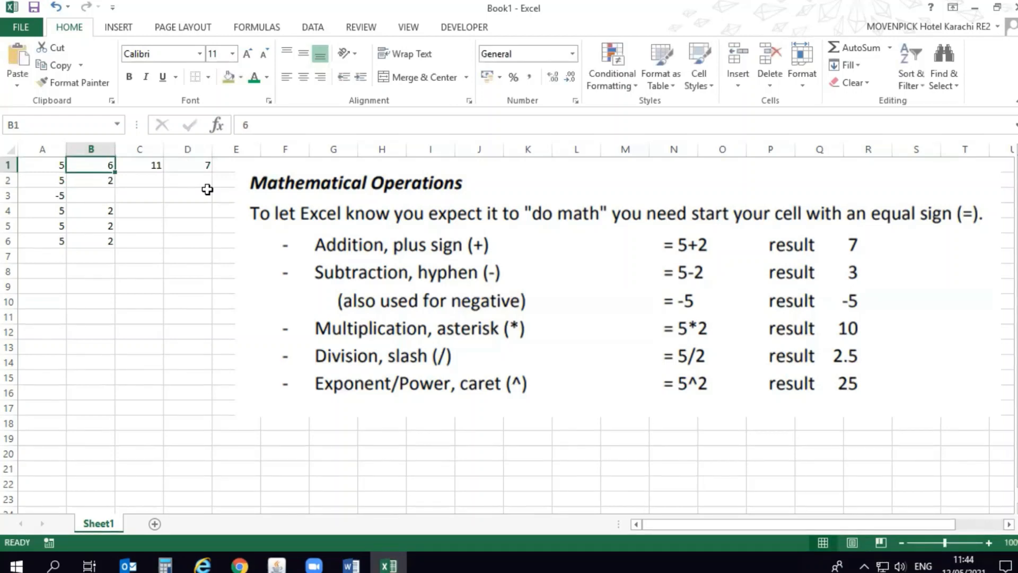
pyautogui.press('Right')
pyautogui.press('Right')
pyautogui.press('Left')
pyautogui.press('Left')
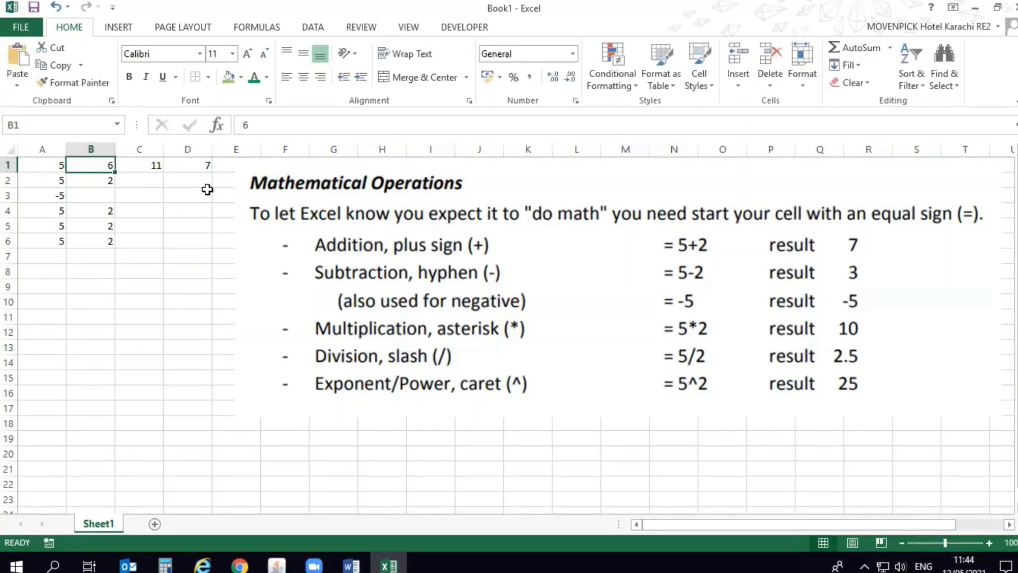
pyautogui.write('2')
pyautogui.press('Return')
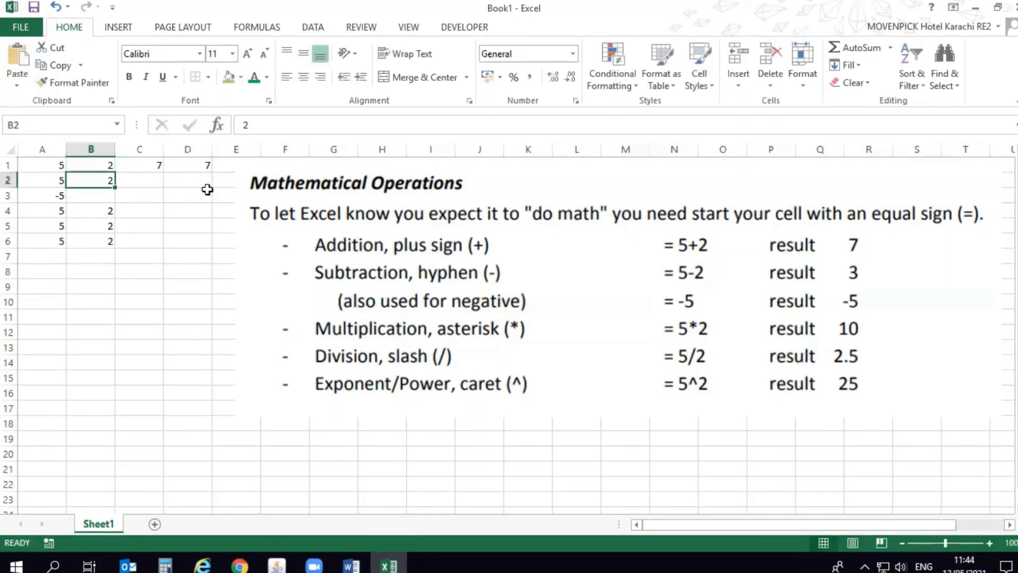
# Step: Enter the subtraction formula =A2-B2 in cell C2 using cell references
pyautogui.press('Right')
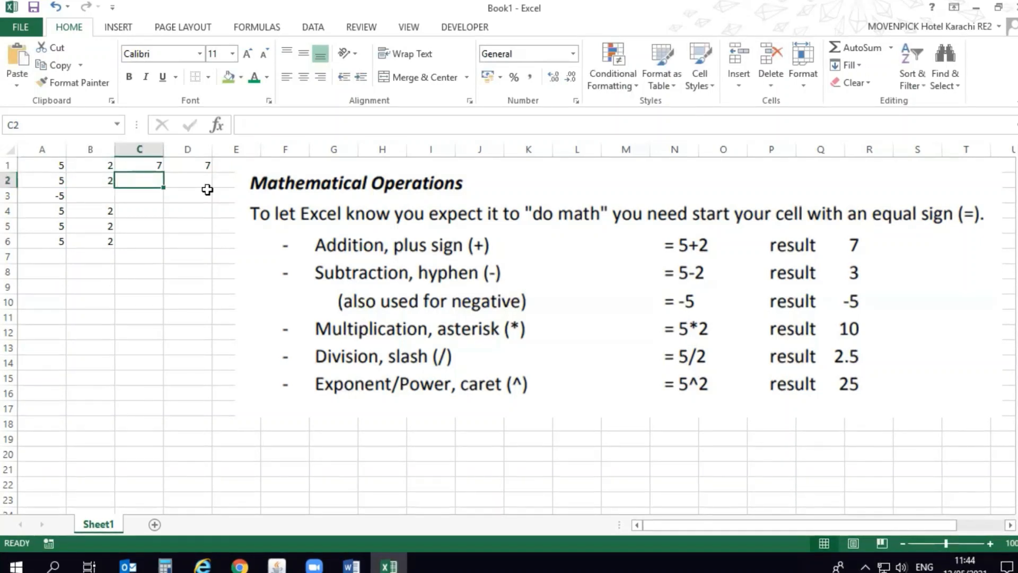
pyautogui.write('=')
pyautogui.press('Left')
pyautogui.press('Left')
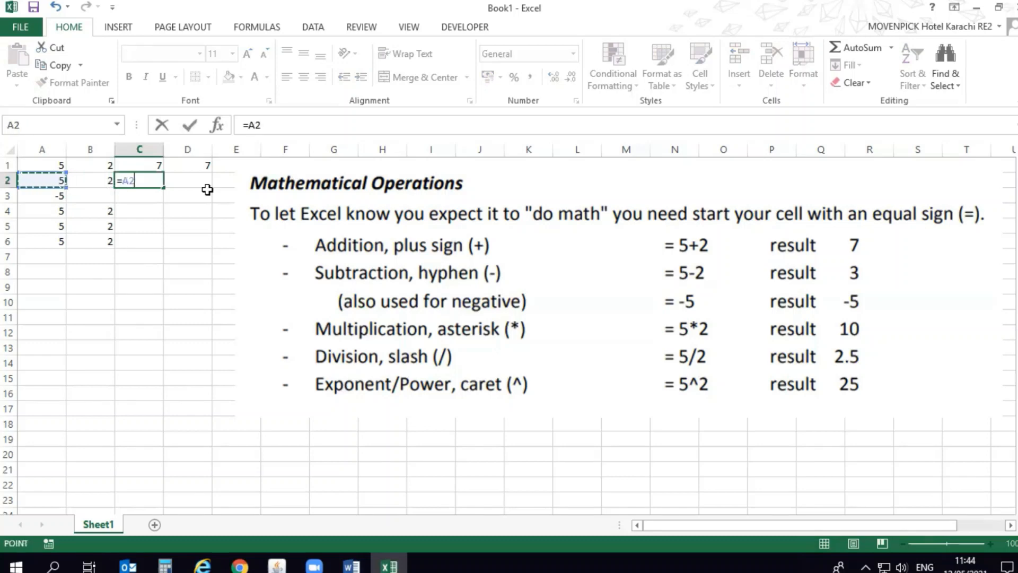
pyautogui.write('-')
pyautogui.press('Left')
pyautogui.press('Return')
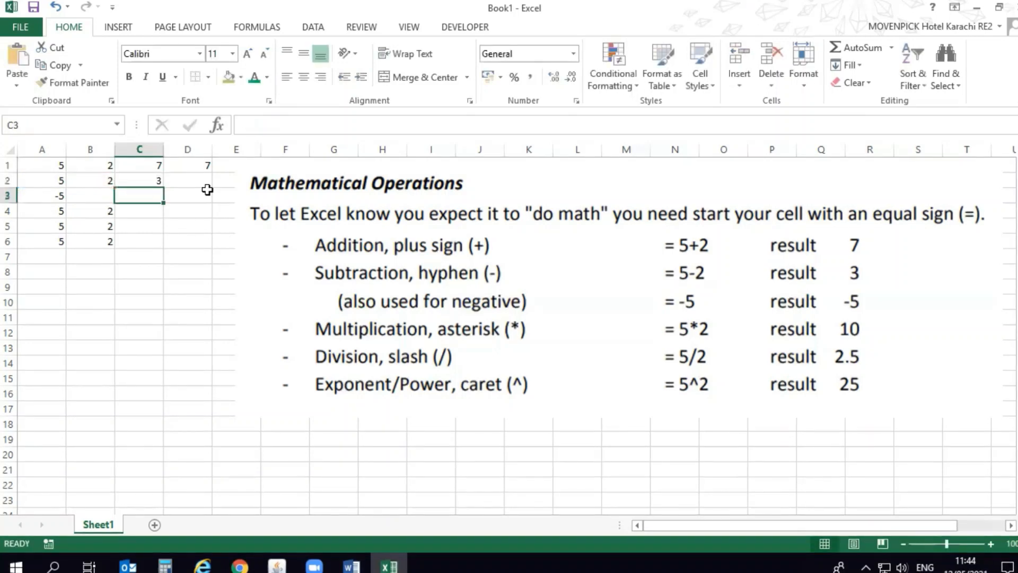
# Step: Enter the subtraction formula =5-2 in cell D2 using direct numbers
pyautogui.press('Up')
pyautogui.press('Right')
pyautogui.write('=')
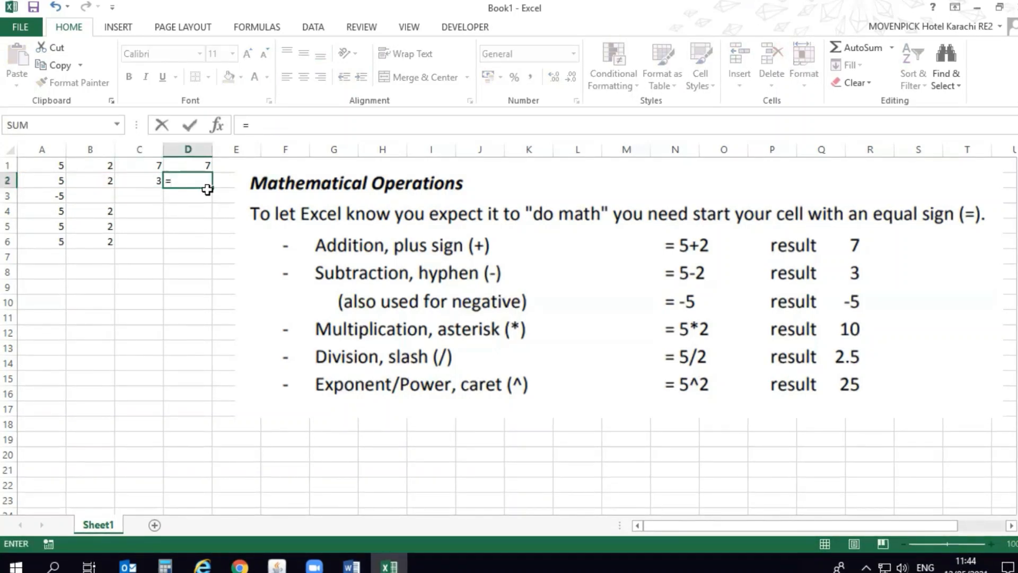
pyautogui.write('5-2')
pyautogui.press('Return')
# Step: Enter =-5 in cell C3 to demonstrate the negative sign
pyautogui.press('Left')
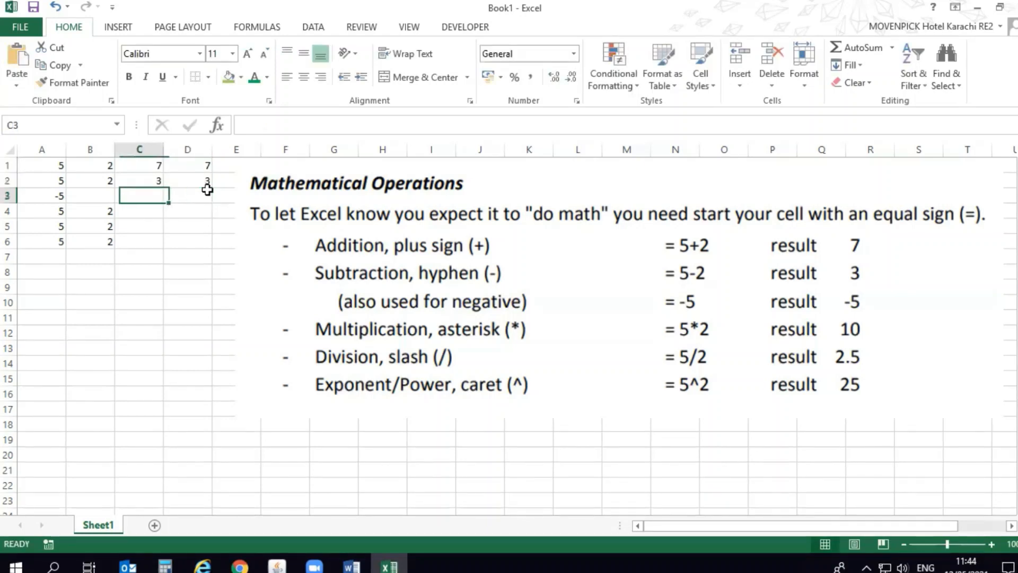
pyautogui.press('Left')
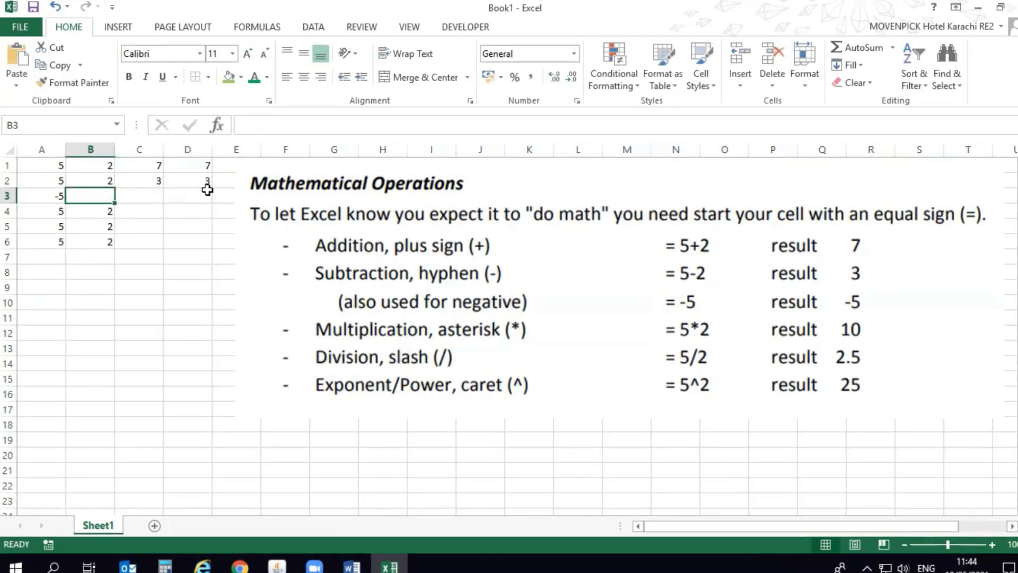
pyautogui.press('Right')
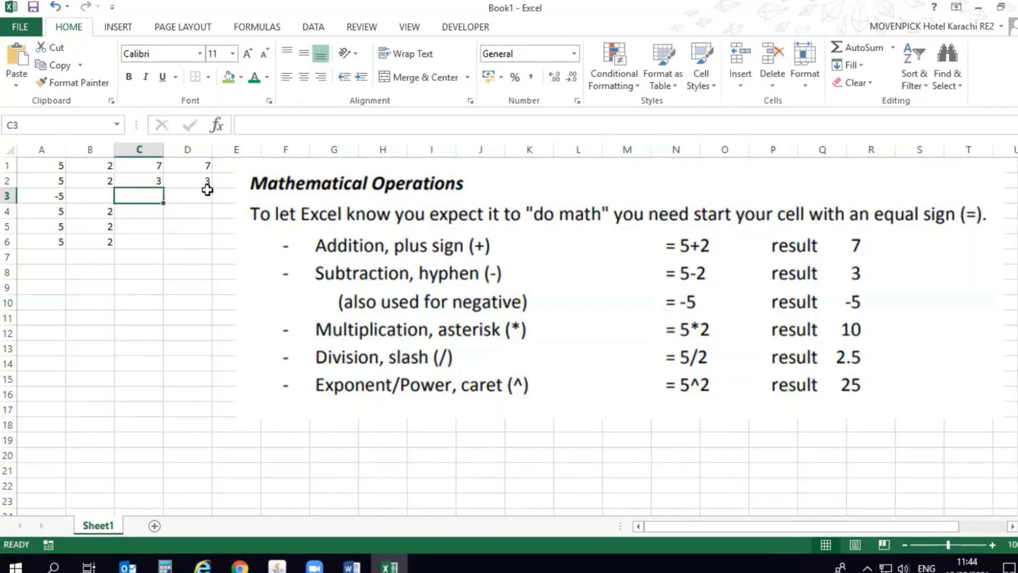
pyautogui.write('=-5')
pyautogui.press('Return')
pyautogui.press('Up')
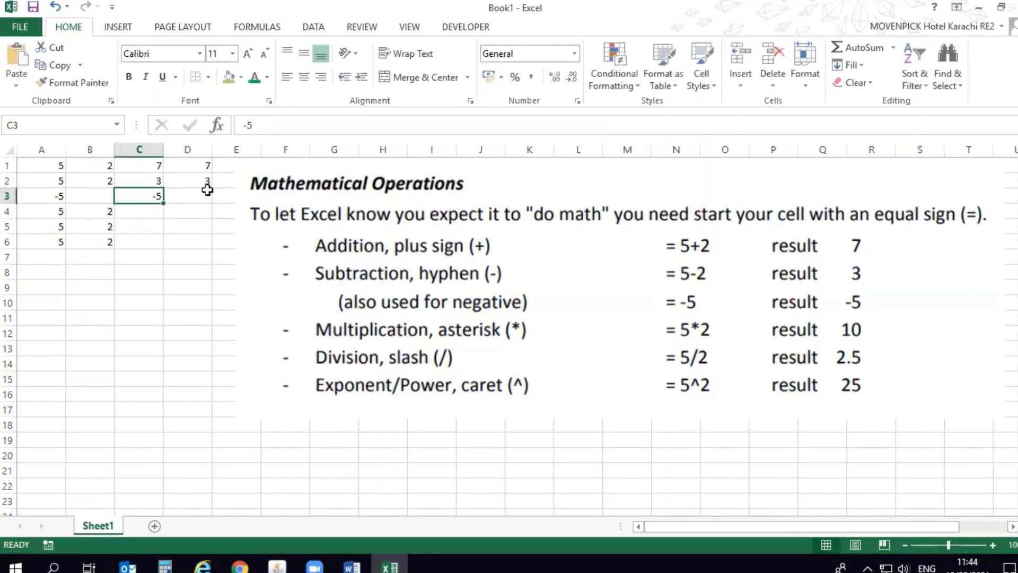
pyautogui.press('Right')
pyautogui.press('Left')
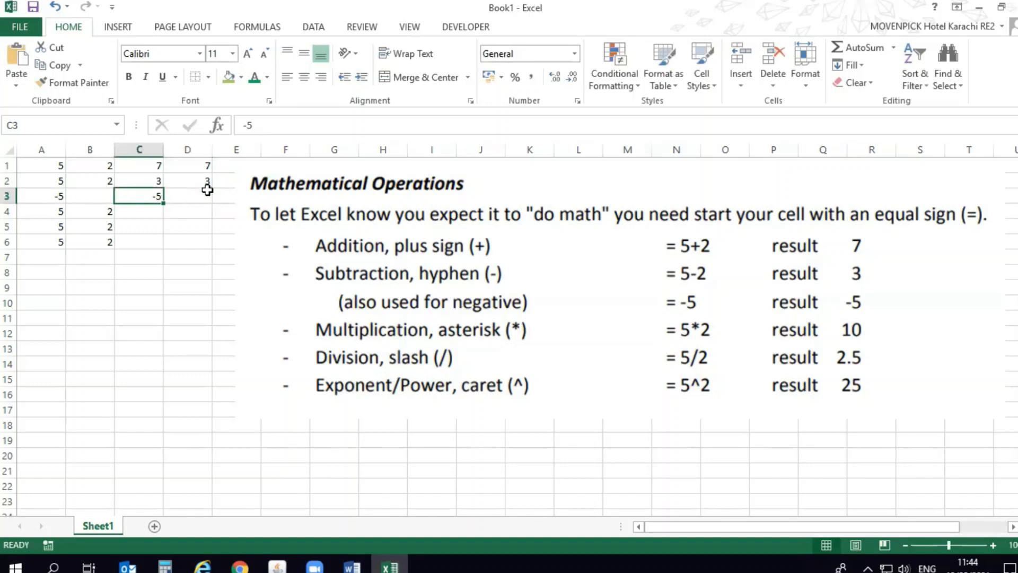
# Step: Enter the formula =A3*1 in cell D3 and select cell C4
pyautogui.press('Right')
pyautogui.write('=')
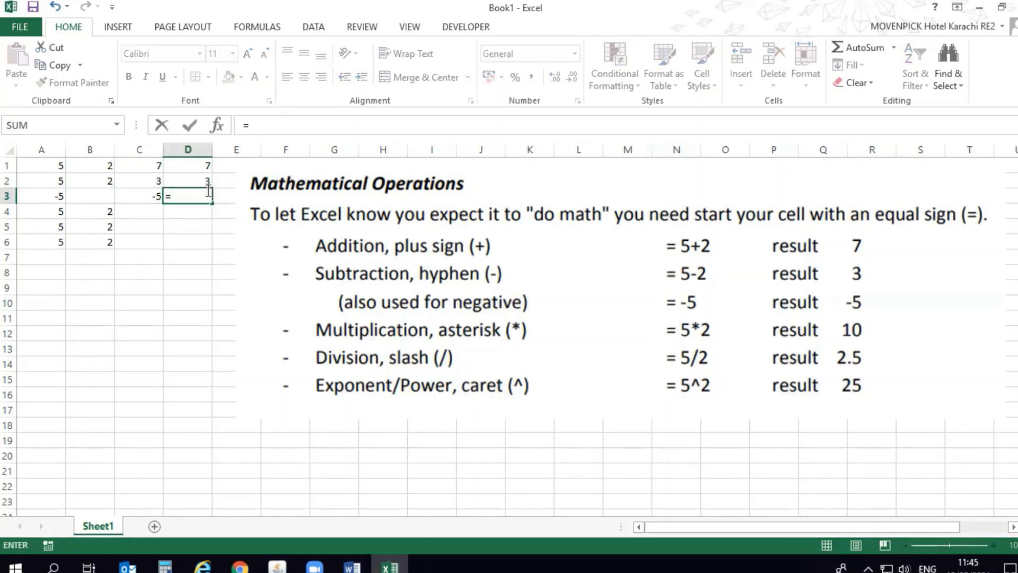
pyautogui.press('Left')
pyautogui.press('Left')
pyautogui.press('Left')
pyautogui.write('*')
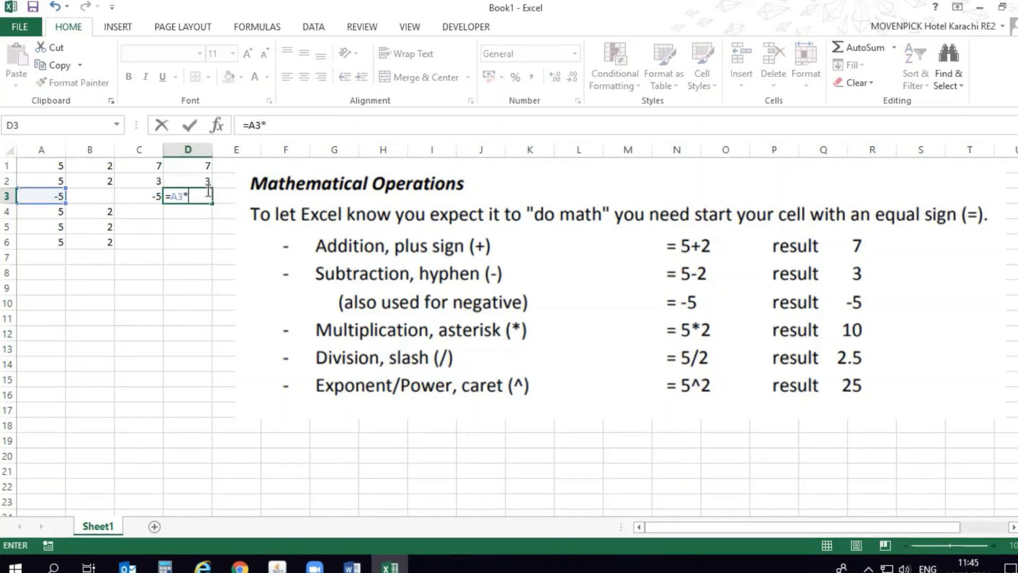
pyautogui.write('1')
pyautogui.press('Return')
pyautogui.click(208, 194)
pyautogui.rightClick(209, 194)
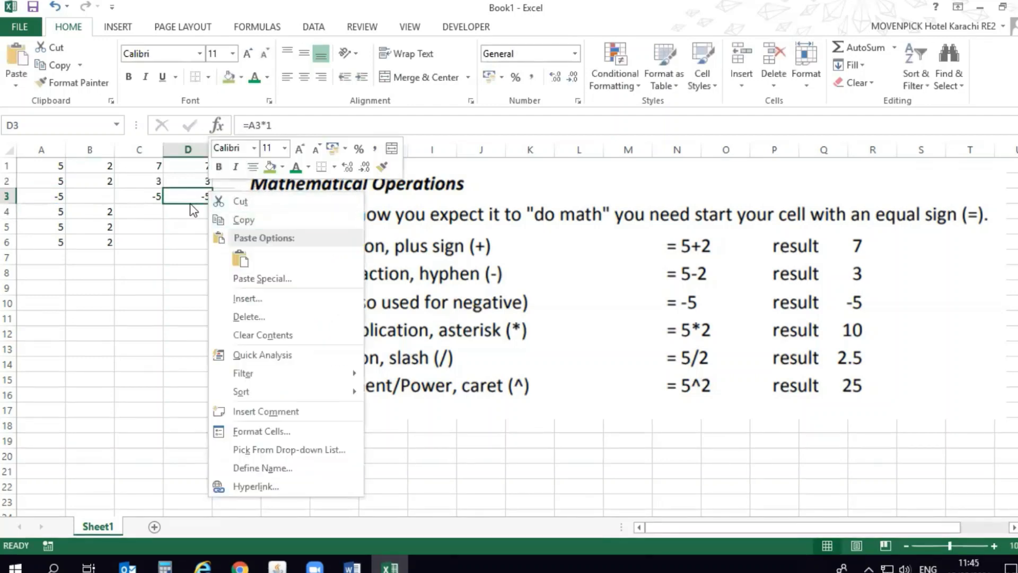
pyautogui.press('Escape')
pyautogui.click(182, 211)
pyautogui.click(153, 207)
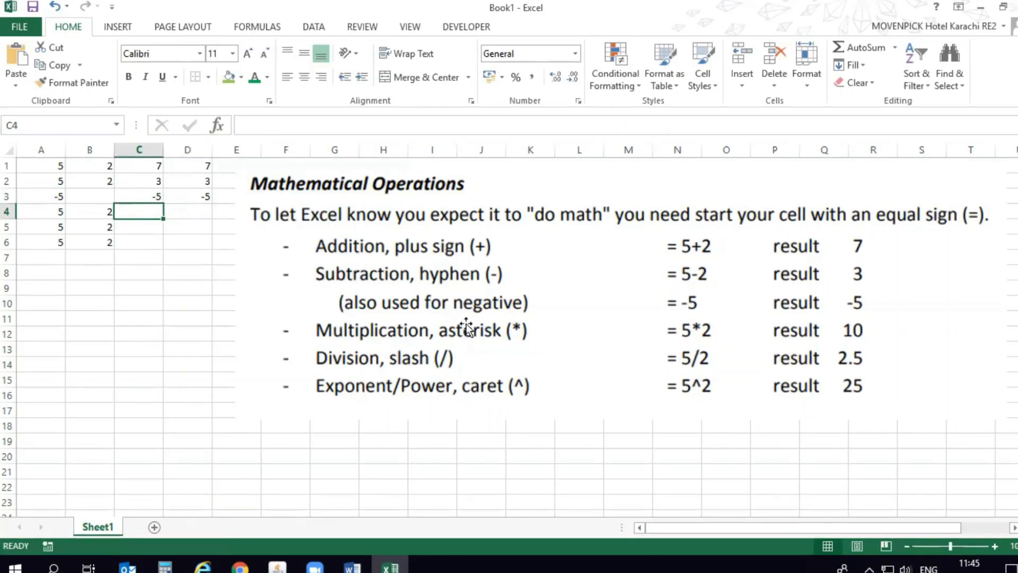
pyautogui.write('*')
pyautogui.press('Left')
pyautogui.press('Left')
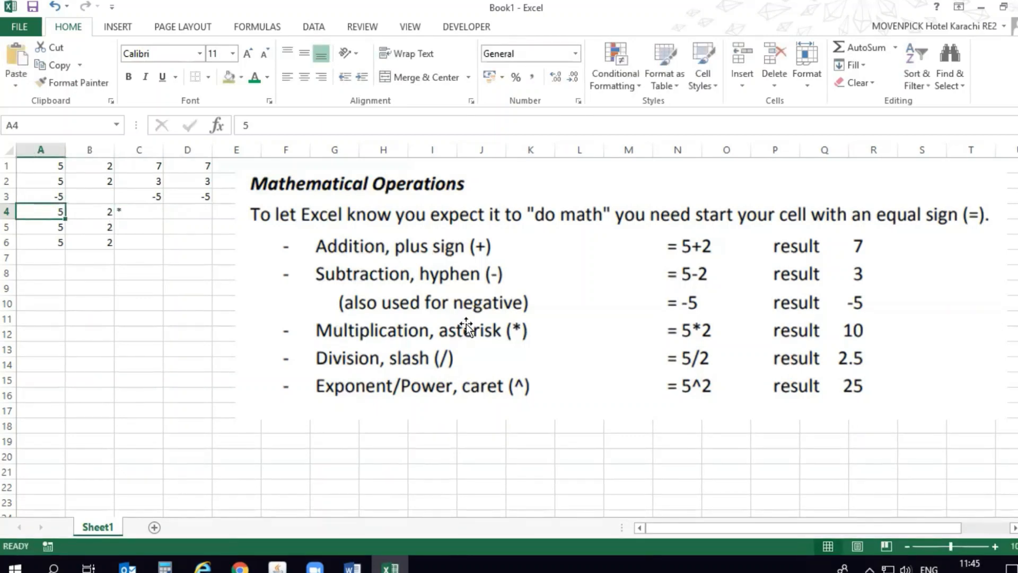
pyautogui.press('Right')
pyautogui.press('Right')
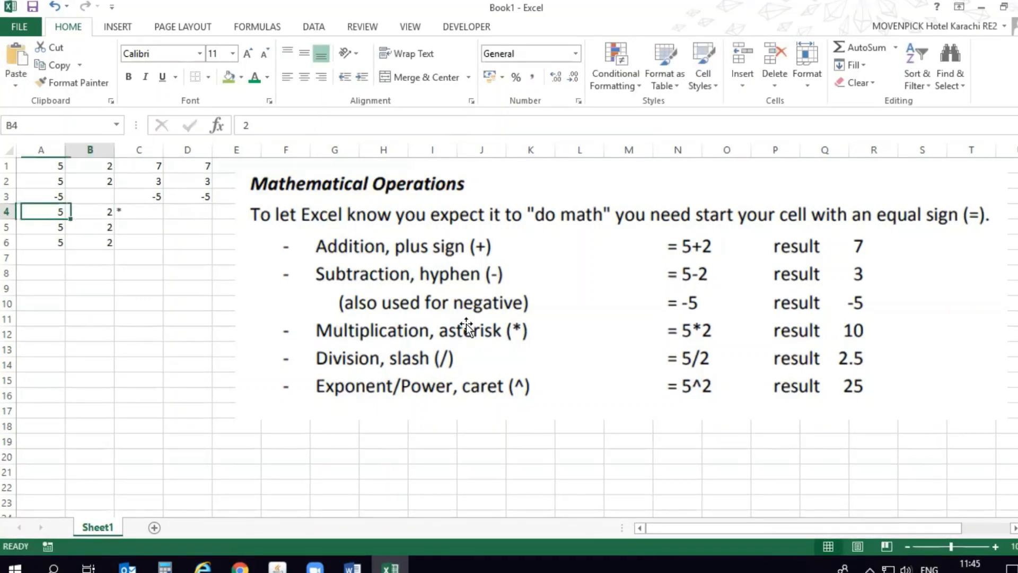
# Step: Enter the multiplication formula =A4*B4 in cell C4 using cell references
pyautogui.write('=')
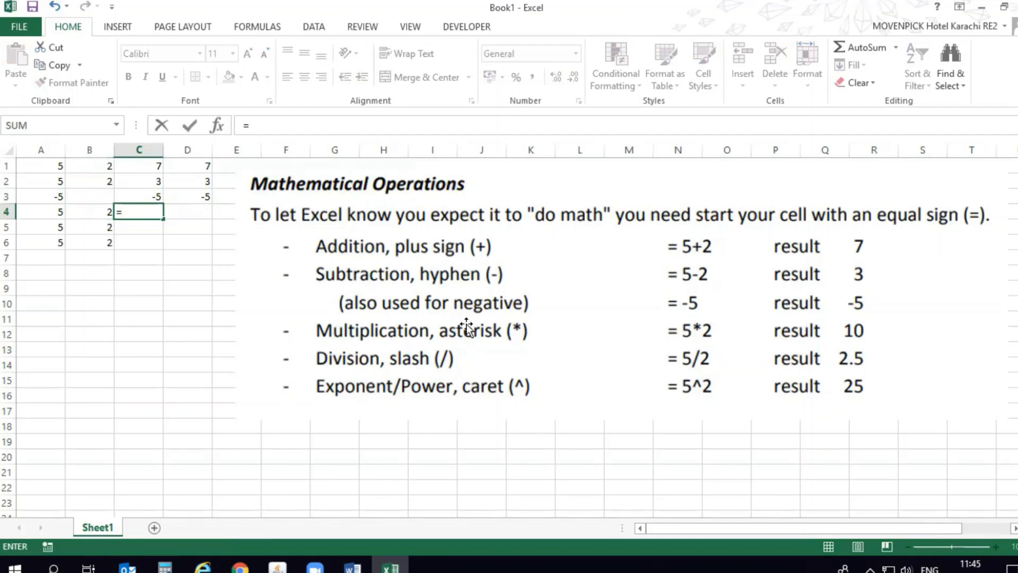
pyautogui.press('Left')
pyautogui.press('Left')
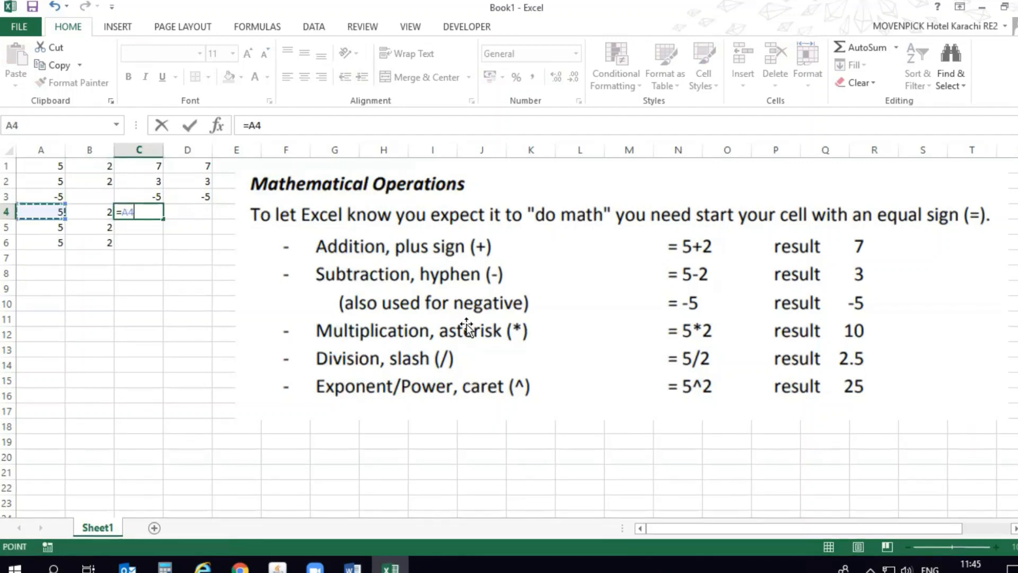
pyautogui.write('*')
pyautogui.press('Left')
pyautogui.press('Return')
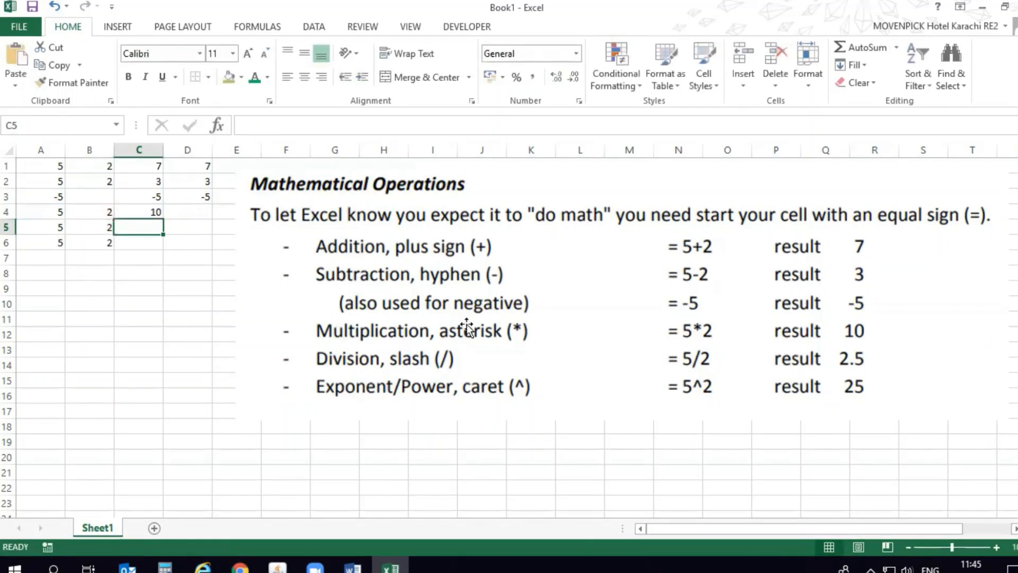
# Step: Enter the multiplication formula =5*2 in cell D4 using direct numbers
pyautogui.press('Up')
pyautogui.press('Right')
pyautogui.write('=')
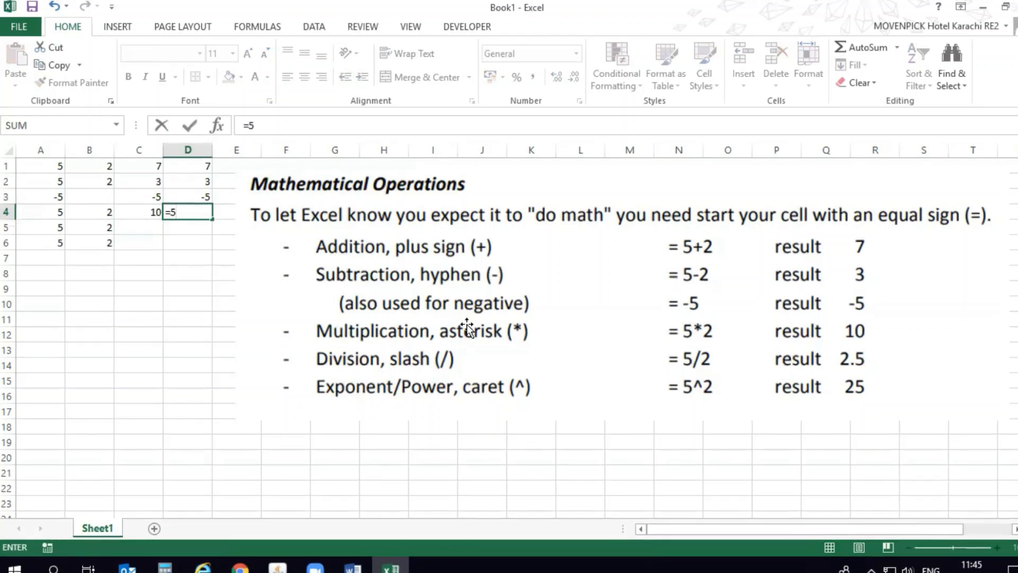
pyautogui.write('*2')
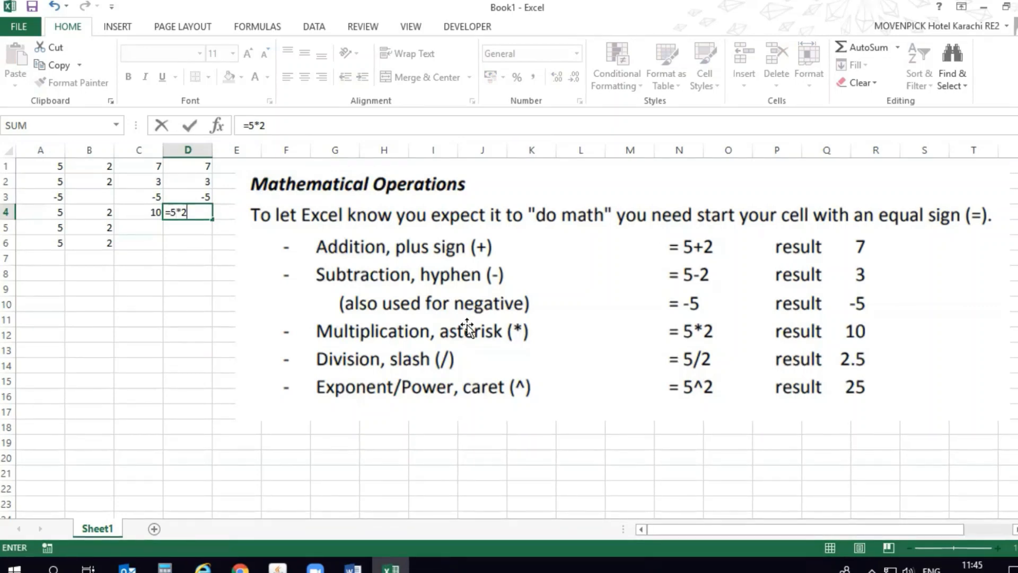
pyautogui.press('Return')
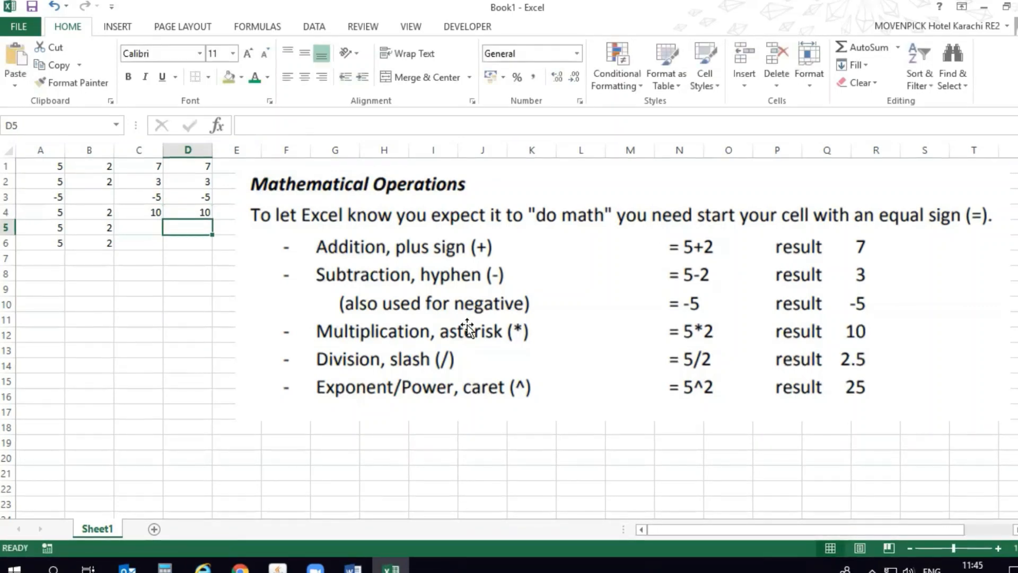
# Step: Enter the division formula =A5/B5 in cell C5 using cell references
pyautogui.press('Left')
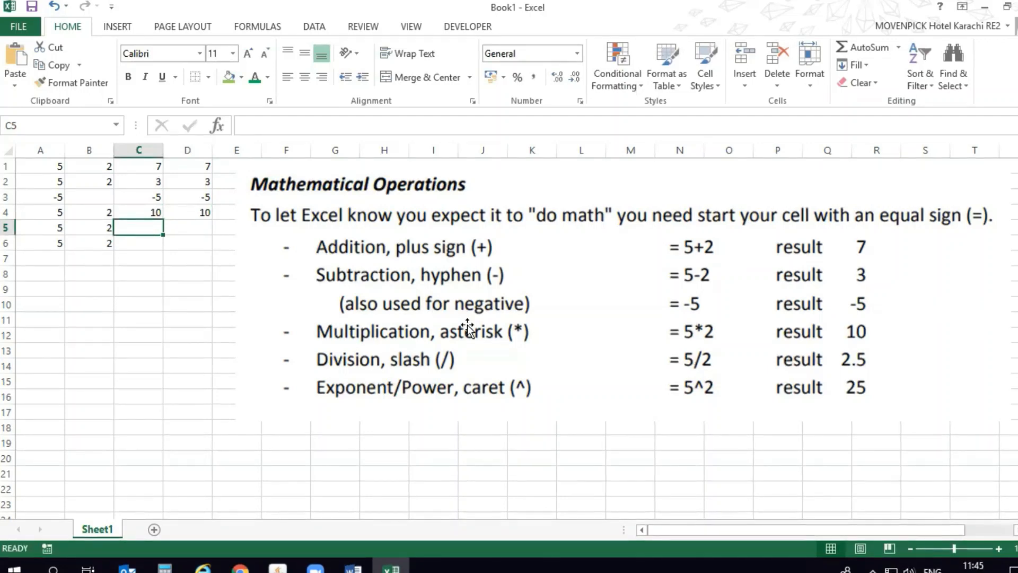
pyautogui.write('=')
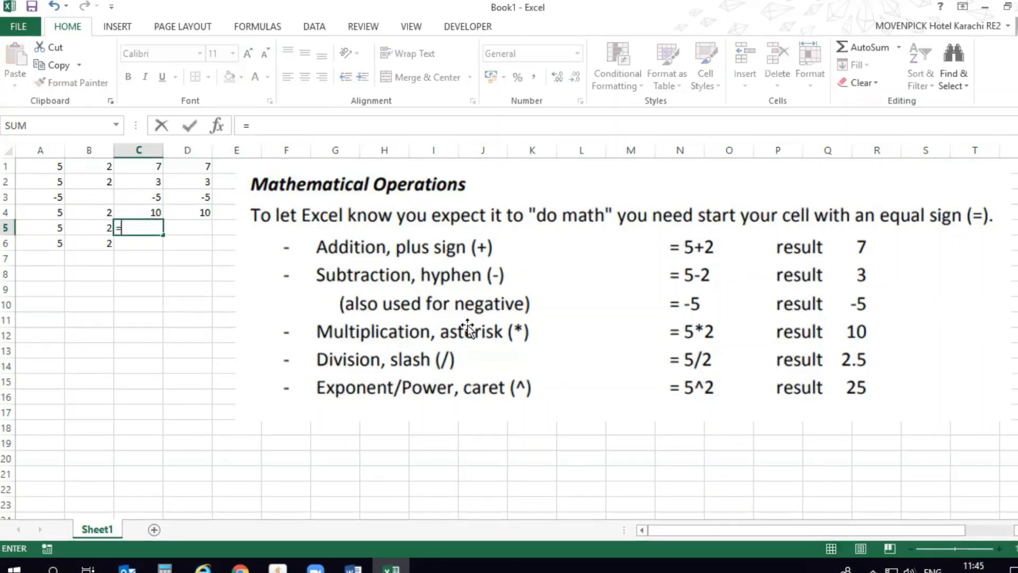
pyautogui.press('Left')
pyautogui.press('Left')
pyautogui.write('/')
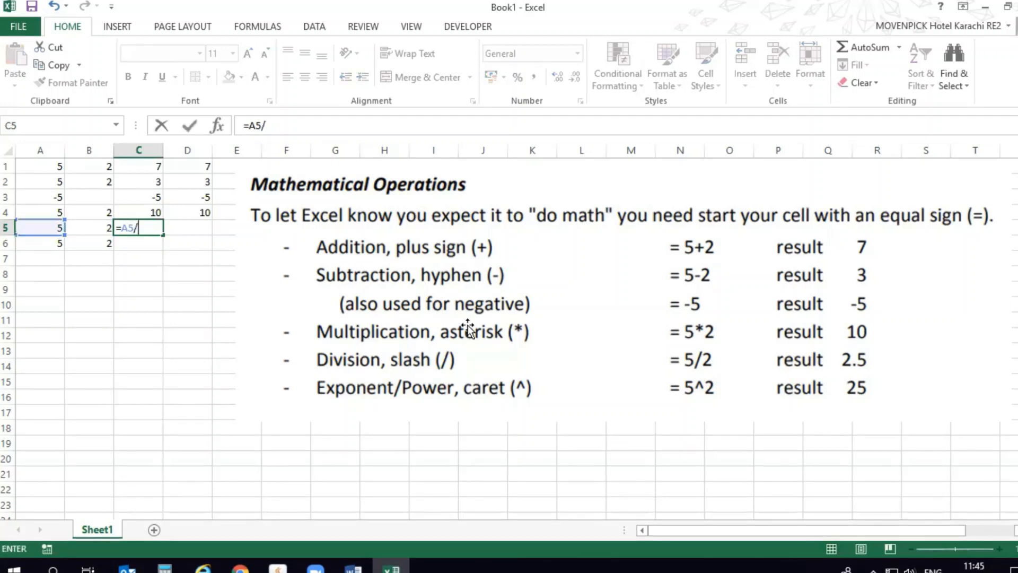
pyautogui.press('Left')
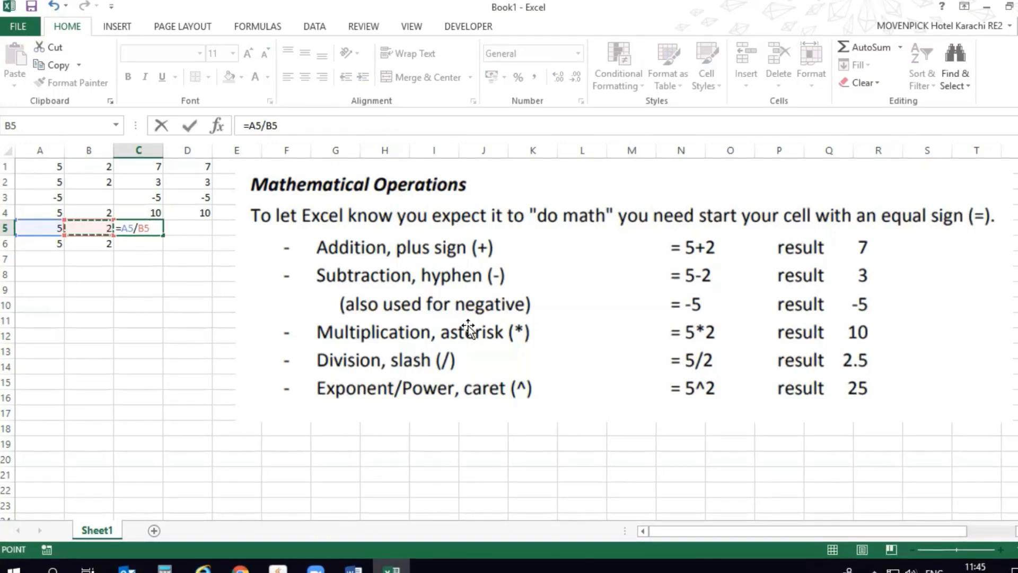
pyautogui.hotkey('ctrl', 'Return')
# Step: Enter the division formula =5/2 in cell D5 using direct numbers
pyautogui.press('Right')
pyautogui.write('=')
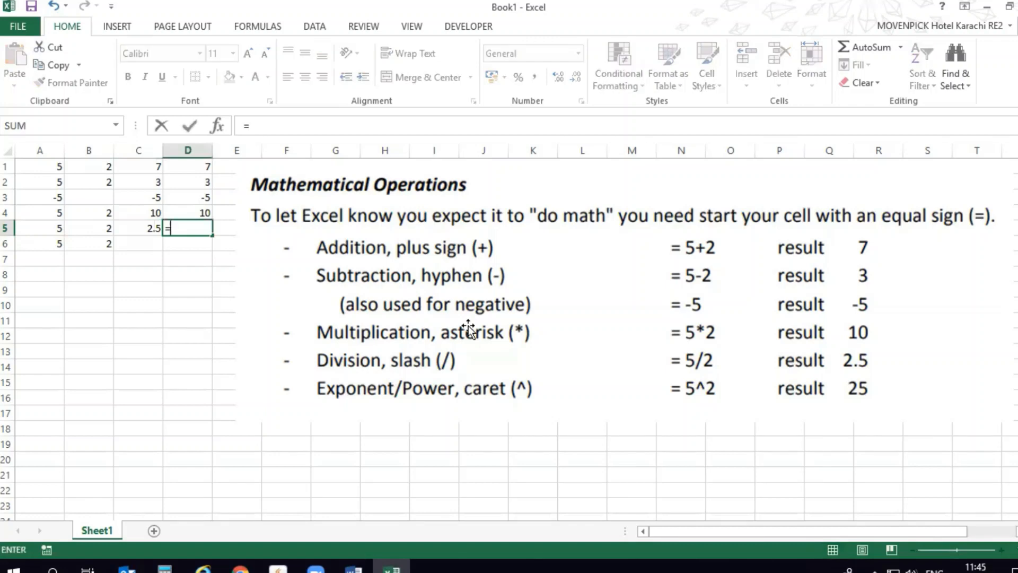
pyautogui.write('5/2')
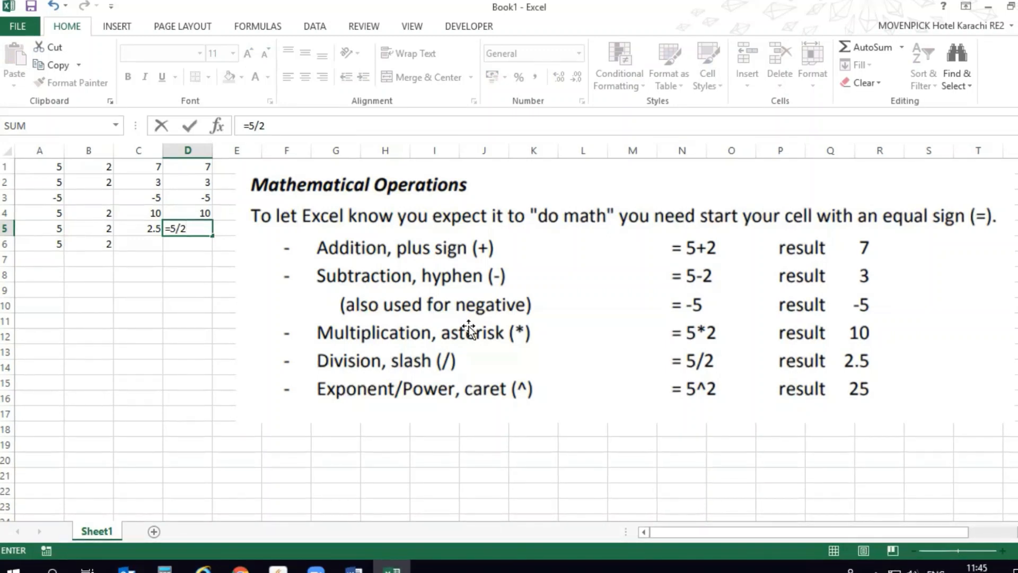
pyautogui.press('Return')
# Step: Enter the exponent formula =A6^B6 in cell C6 using cell references
pyautogui.press('Left')
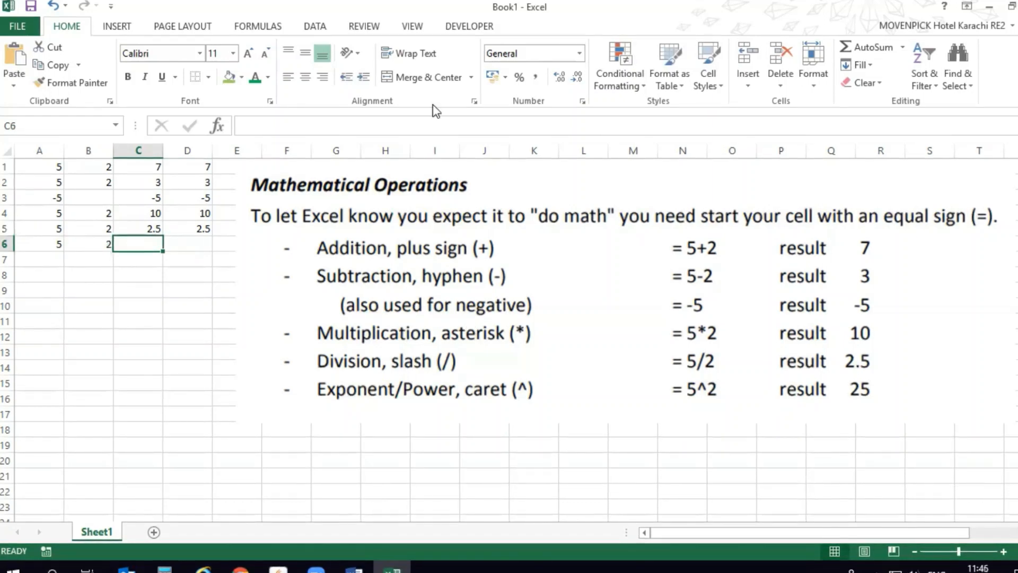
pyautogui.hotkey('ctrl', 'z')
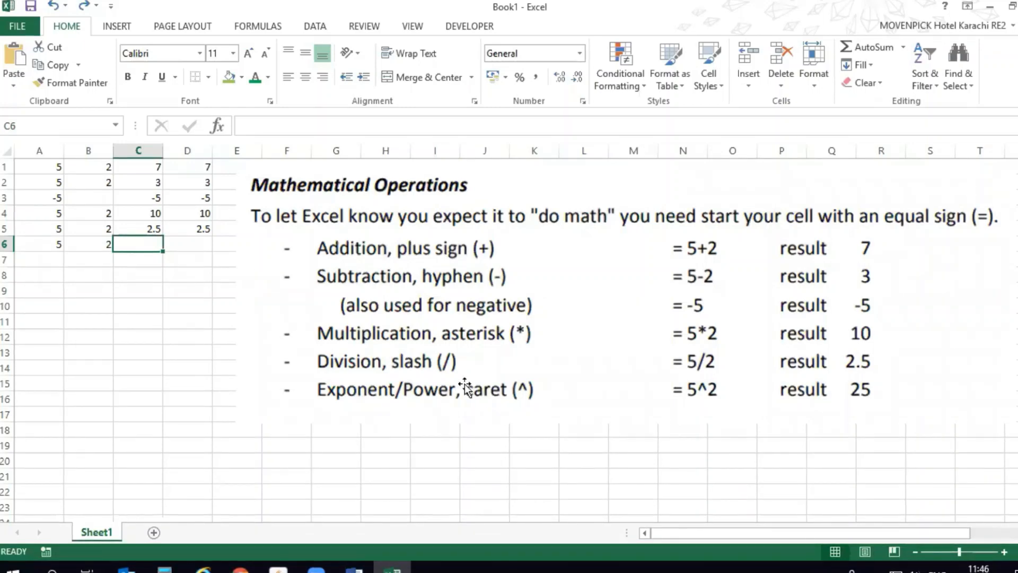
pyautogui.write('=')
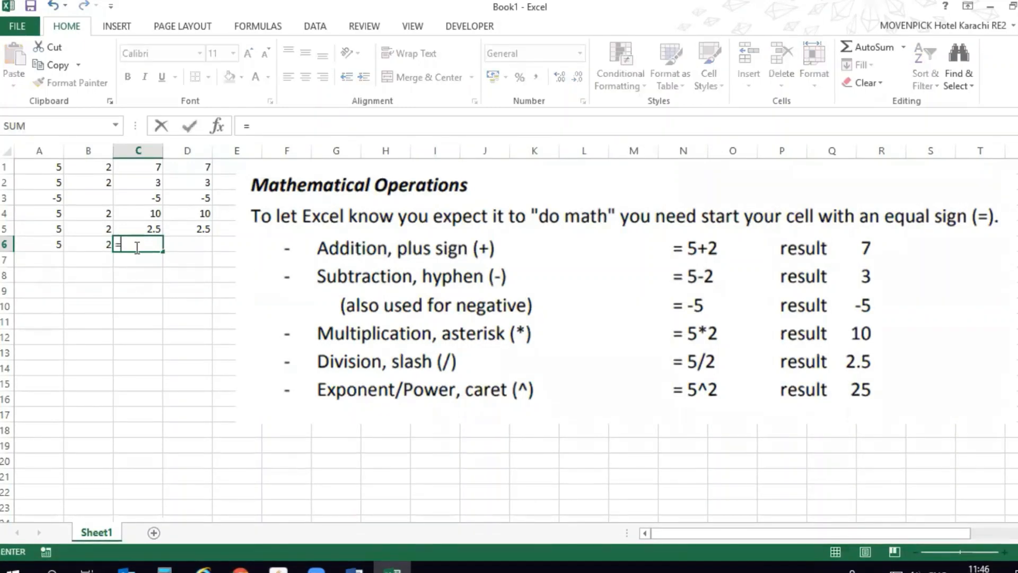
pyautogui.press('Left')
pyautogui.press('Left')
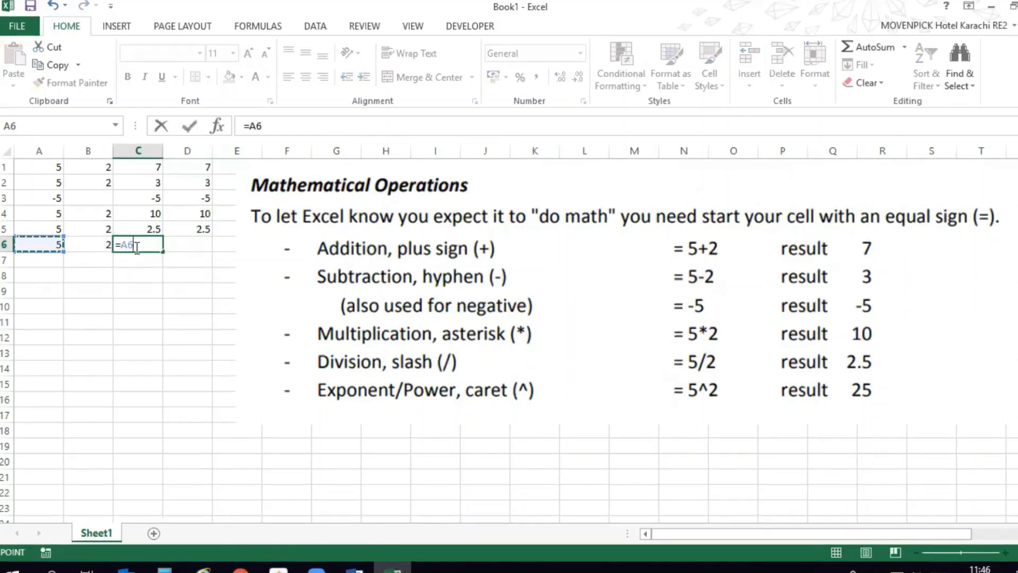
pyautogui.write('^B6')
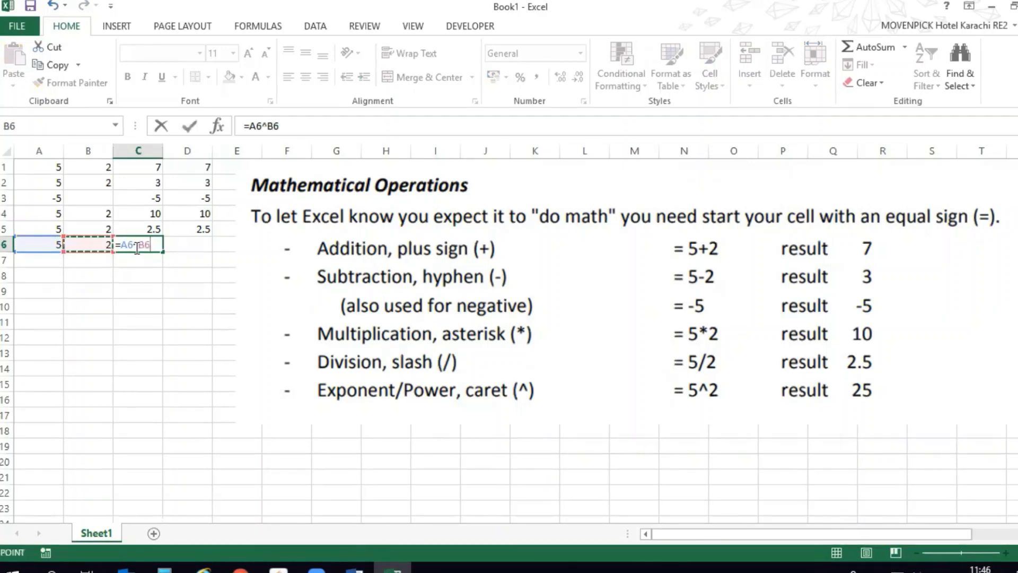
pyautogui.press('Return')
# Step: Try 3 as the exponent in cell B6, replace it with 4, and select the power formula in C6
pyautogui.click(82, 244)
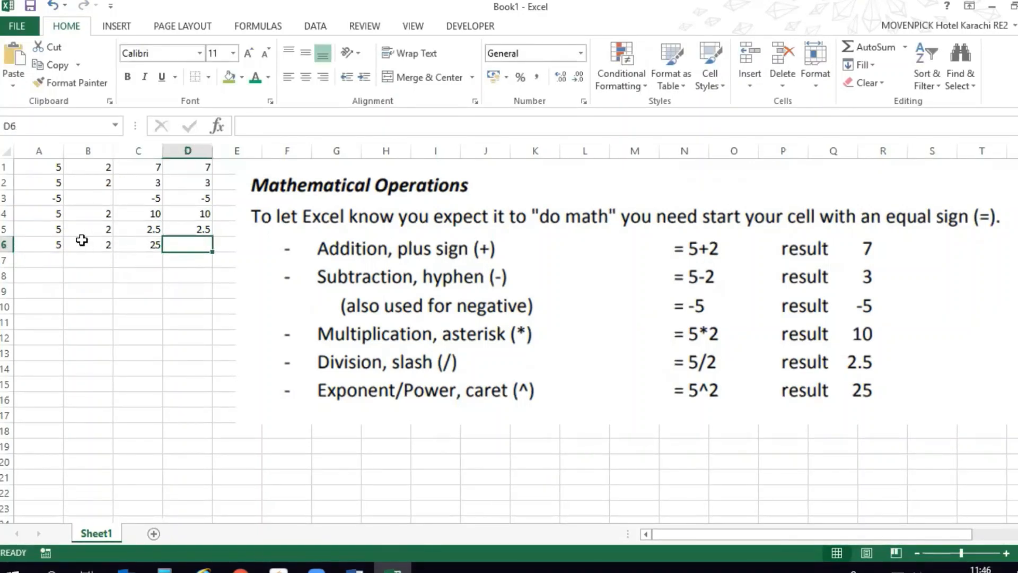
pyautogui.write('3')
pyautogui.press('Return')
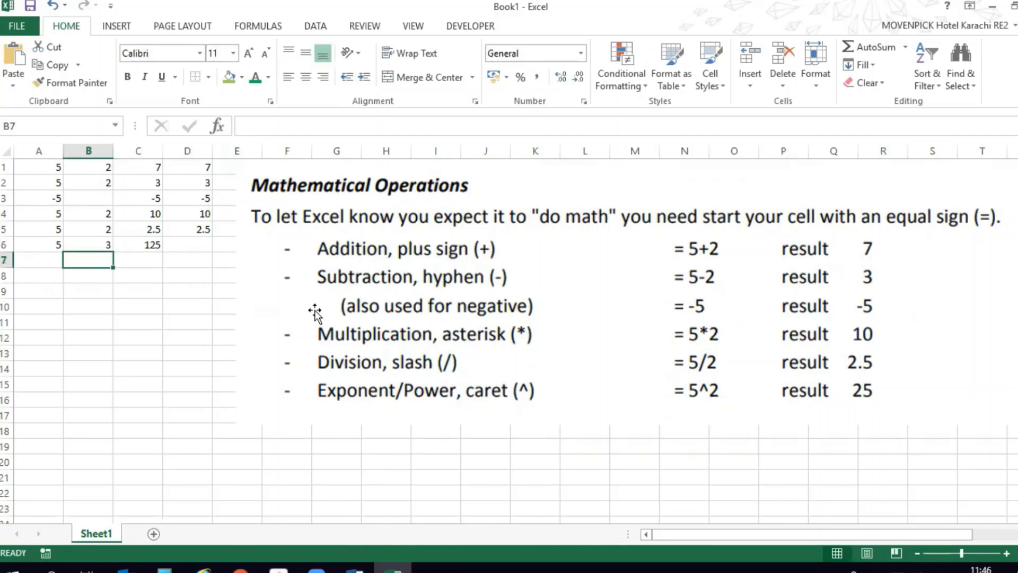
pyautogui.press('Up')
pyautogui.write('4')
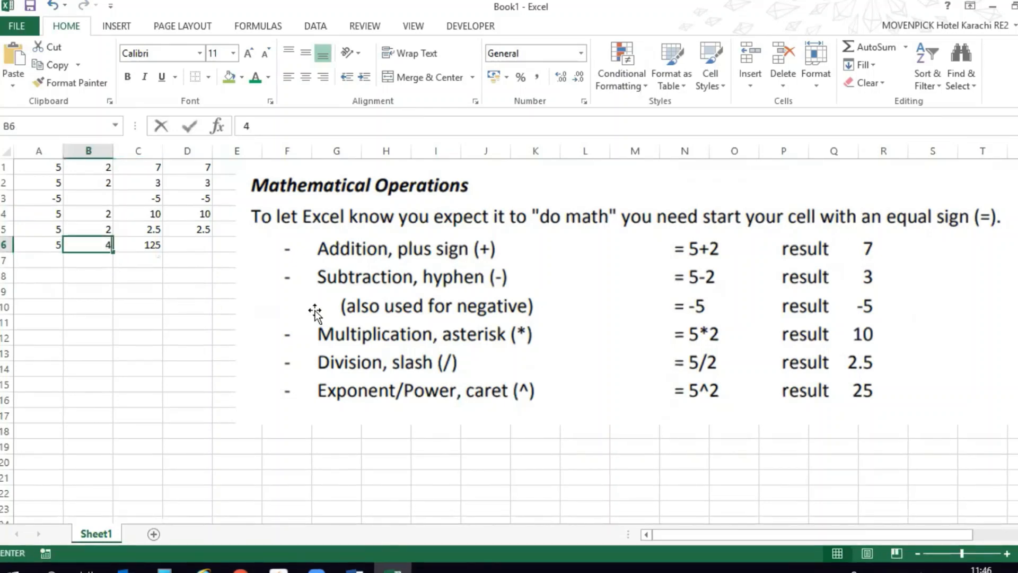
pyautogui.press('Return')
pyautogui.press('Up')
pyautogui.press('Right')
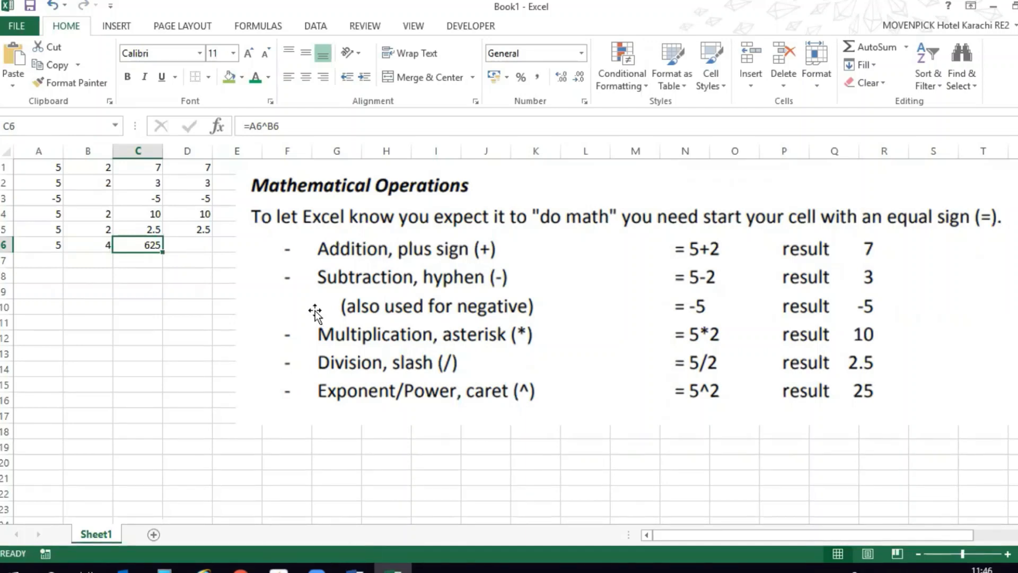
# Step: Set the base value in cell A6 to 2
pyautogui.press('Left')
pyautogui.press('Left')
pyautogui.write('2')
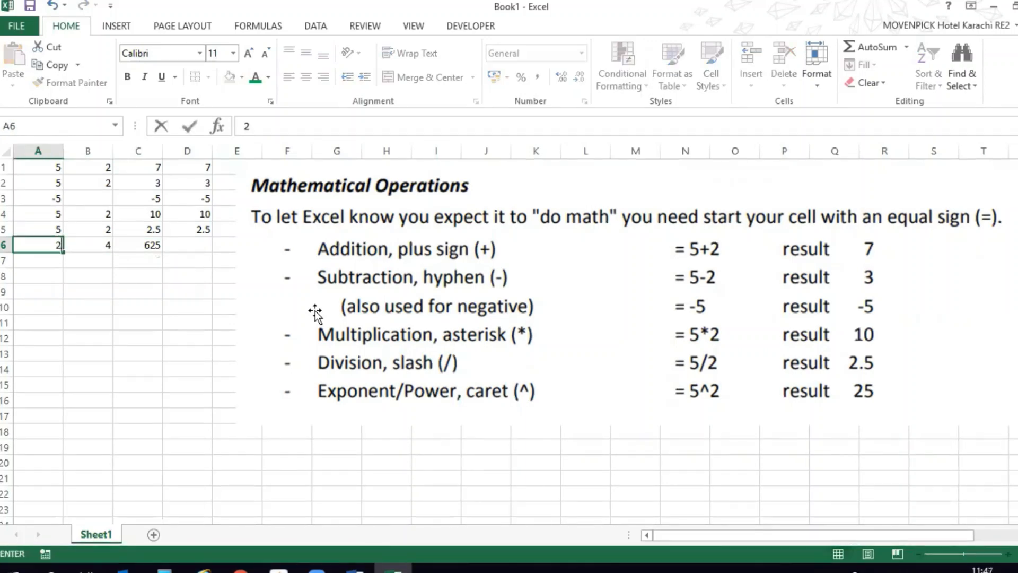
pyautogui.press('Return')
pyautogui.press('Up')
pyautogui.press('Right')
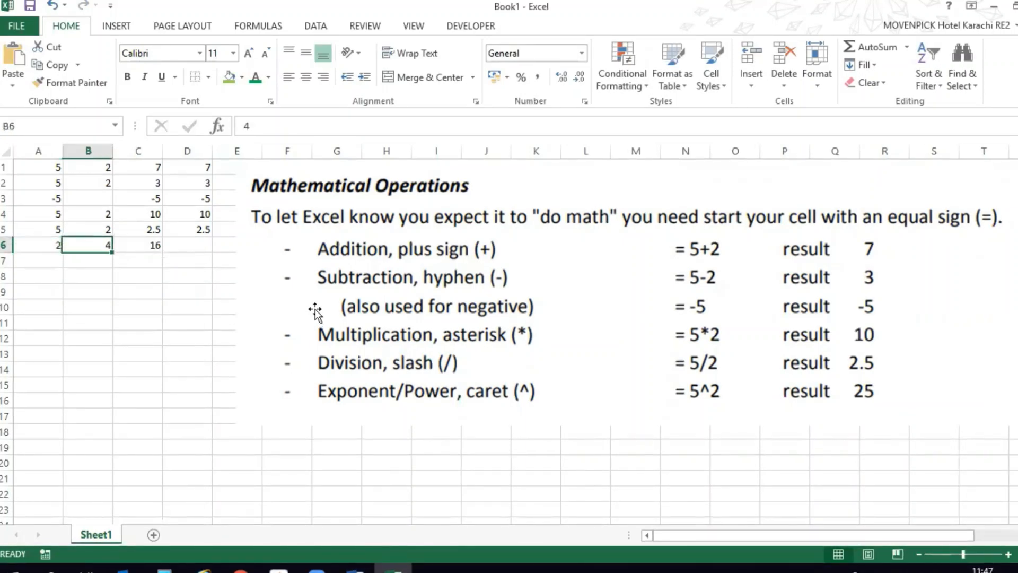
# Step: Enter the exponent formula =2^4 in cell D6 using direct numbers
pyautogui.press('Left')
pyautogui.press('Right')
pyautogui.press('Right')
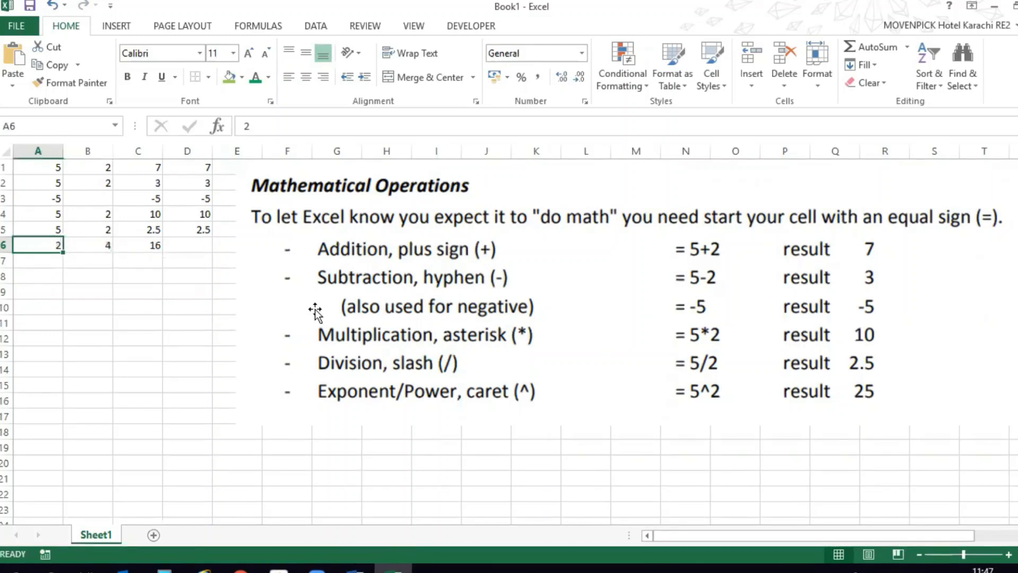
pyautogui.press('Right')
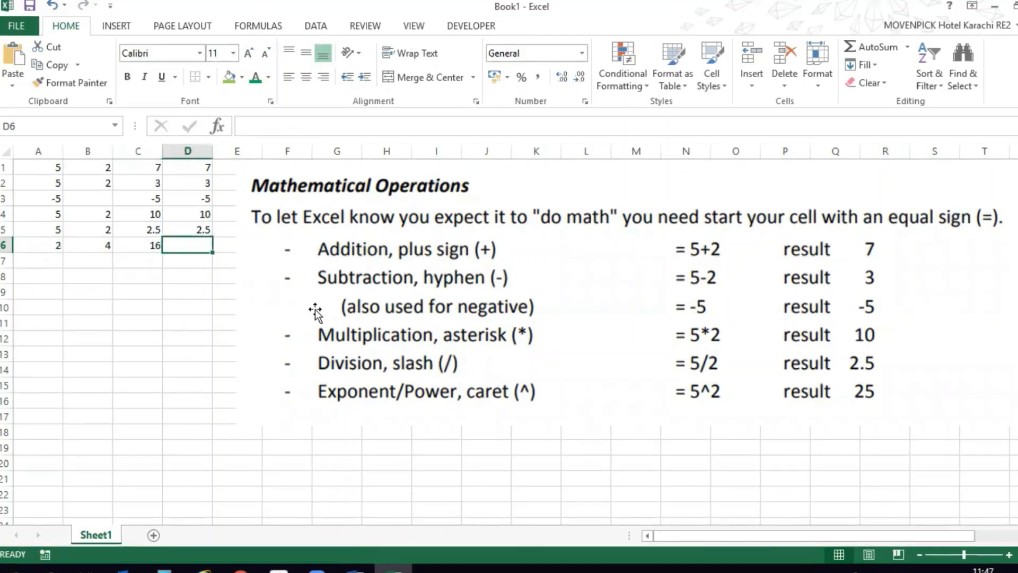
pyautogui.write('=')
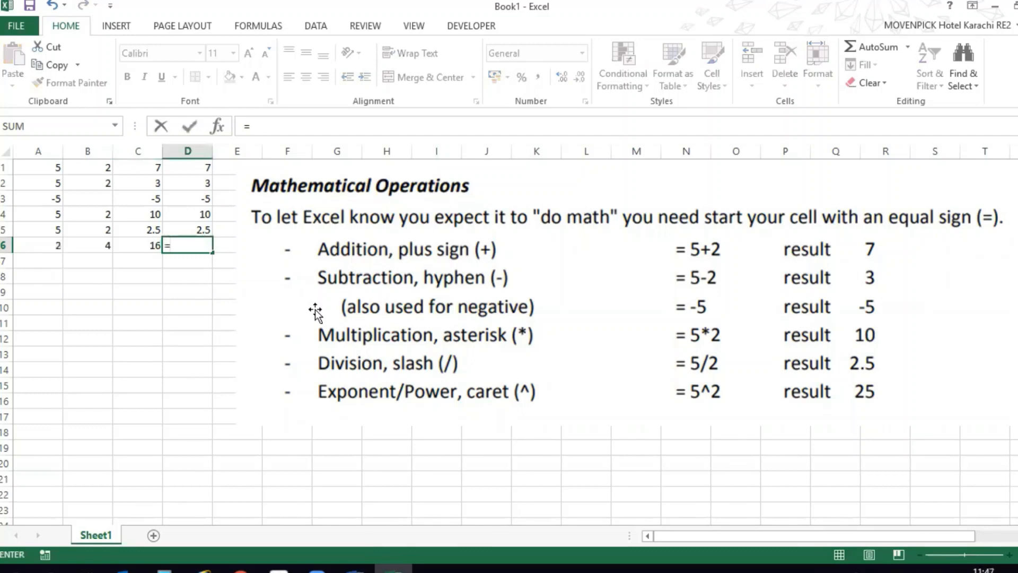
pyautogui.write('2')
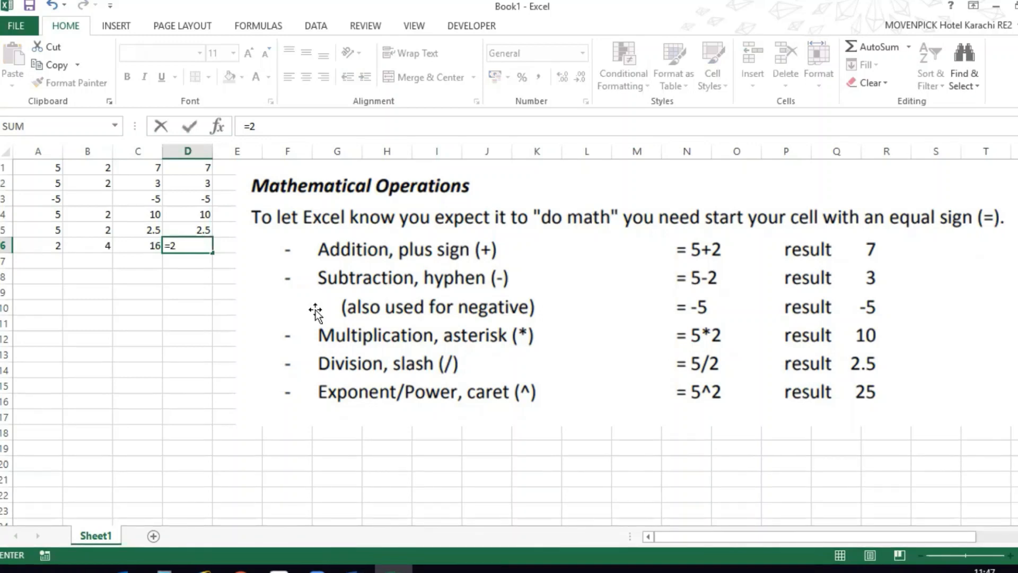
pyautogui.write('^')
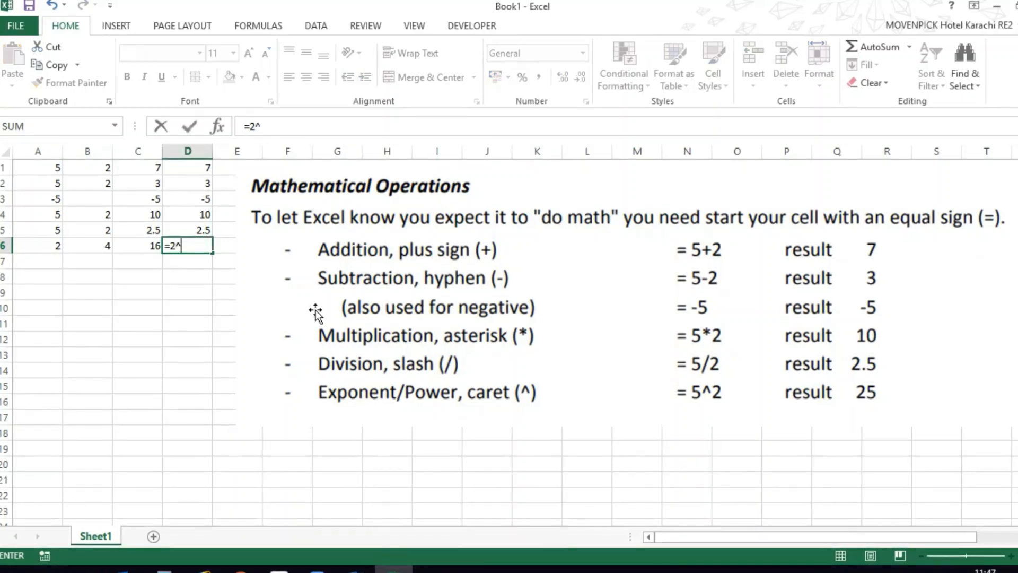
pyautogui.write('4')
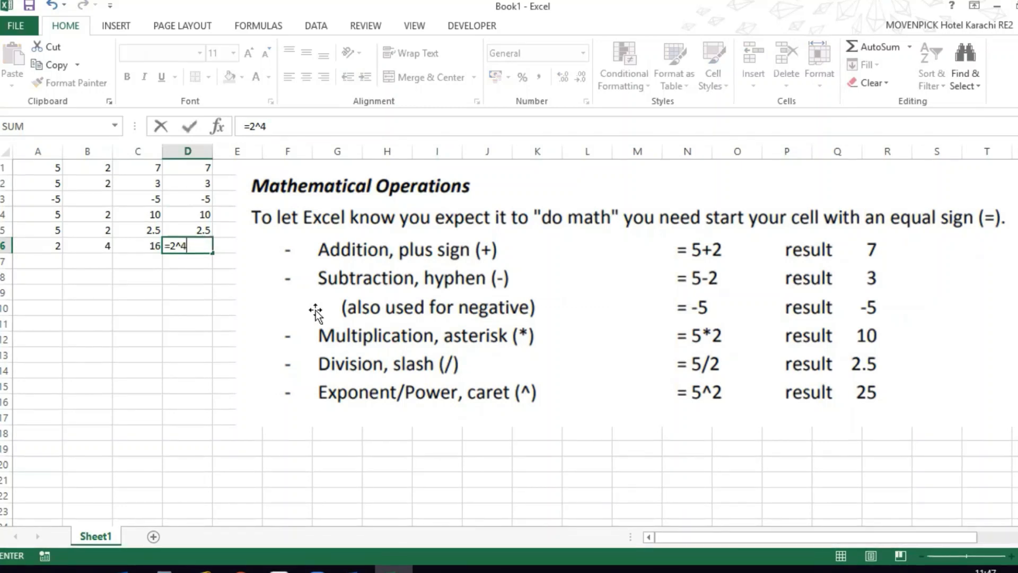
pyautogui.press('Return')
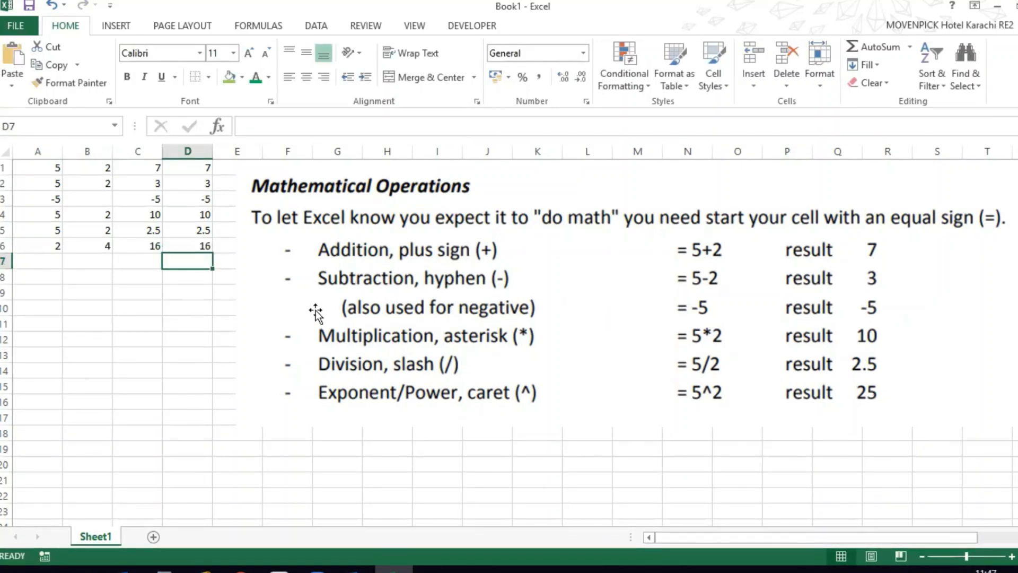
pyautogui.press('Up')
pyautogui.press('Left')
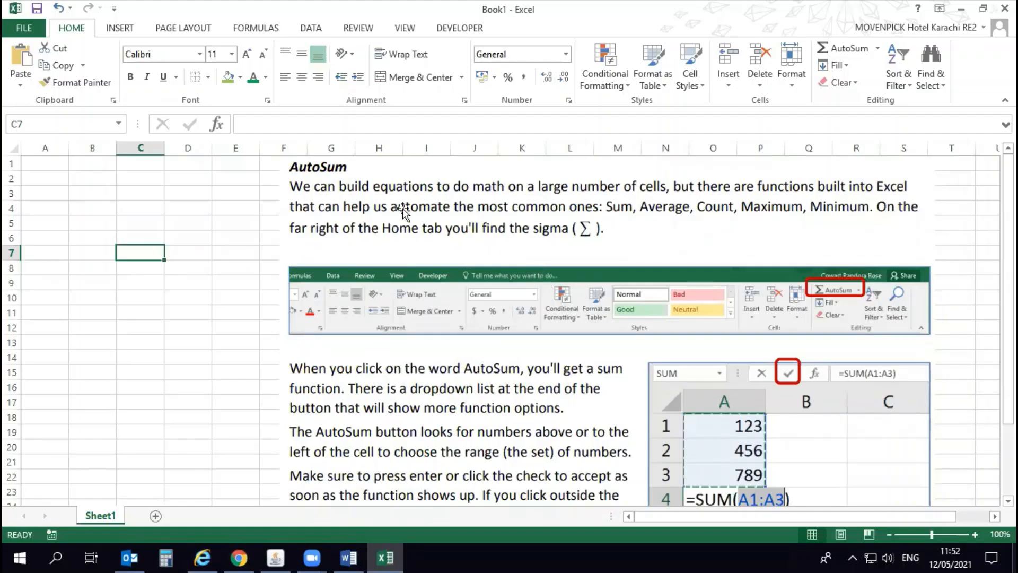
# Step: Switch to Excel2016-Beginners.pdf in Chrome and examine the table of contents entries for Exercises 1 to 4
pyautogui.hotkey('alt', 'Tab')
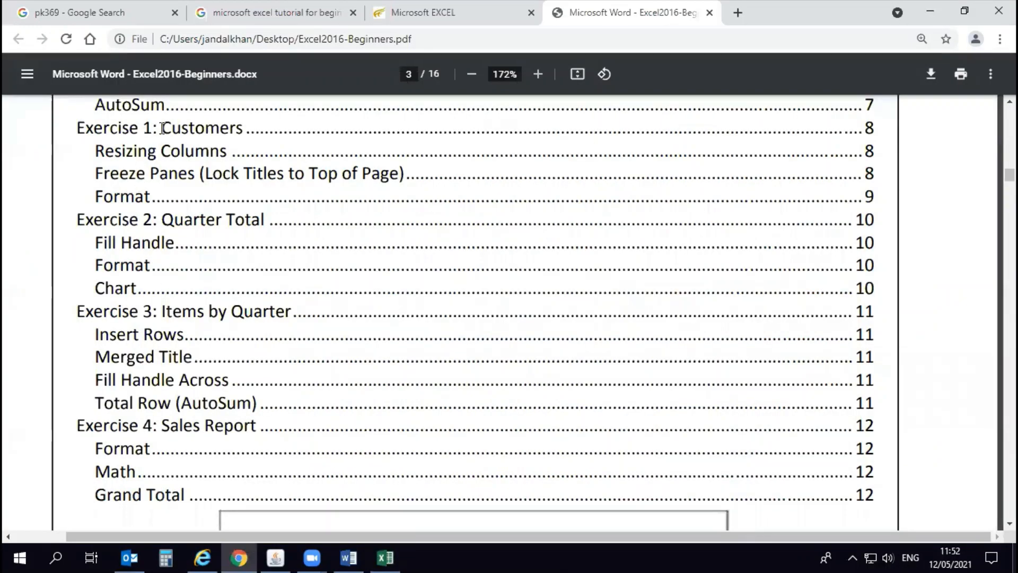
pyautogui.moveTo(162, 128); pyautogui.dragTo(213, 127)
pyautogui.moveTo(110, 220); pyautogui.dragTo(206, 226)
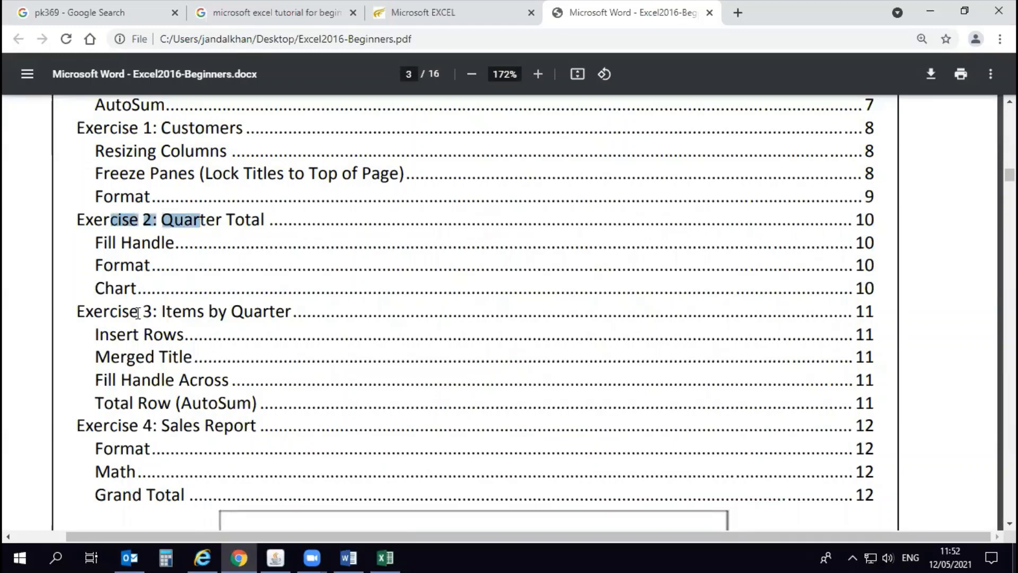
pyautogui.moveTo(86, 312); pyautogui.dragTo(198, 312)
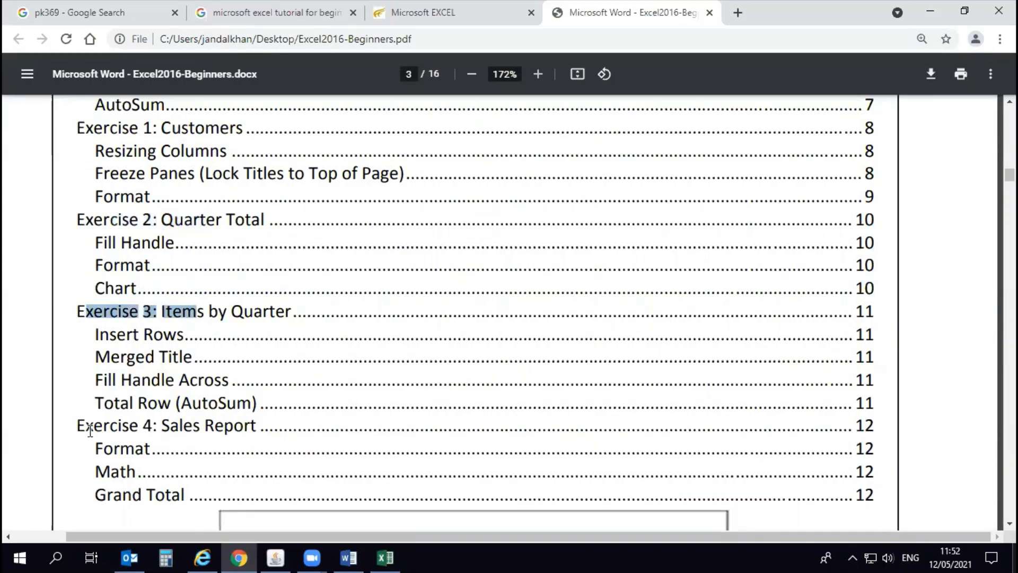
pyautogui.moveTo(87, 425); pyautogui.dragTo(232, 420)
pyautogui.hotkey('alt', 'Tab')
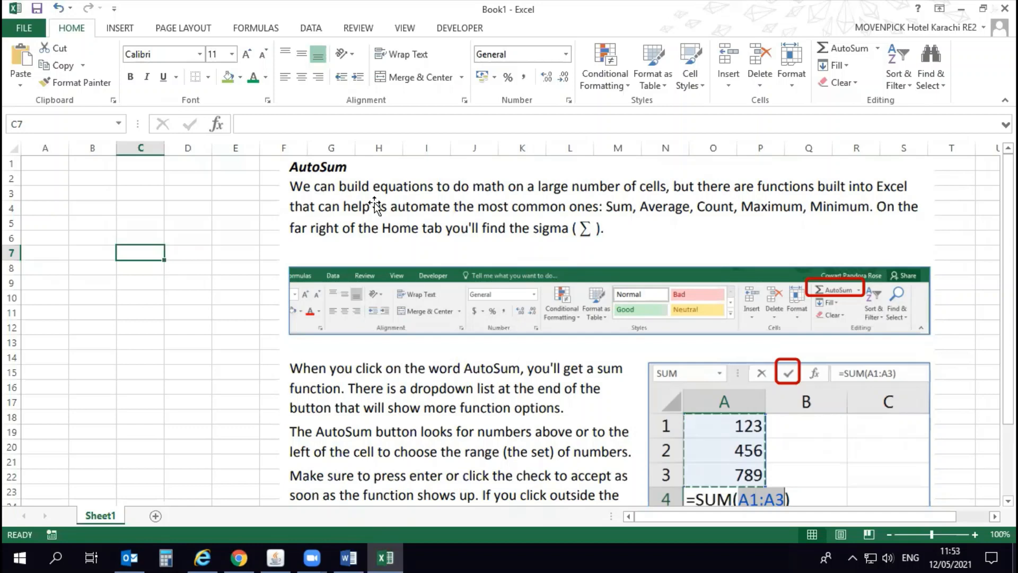
pyautogui.hotkey('alt', 'Tab')
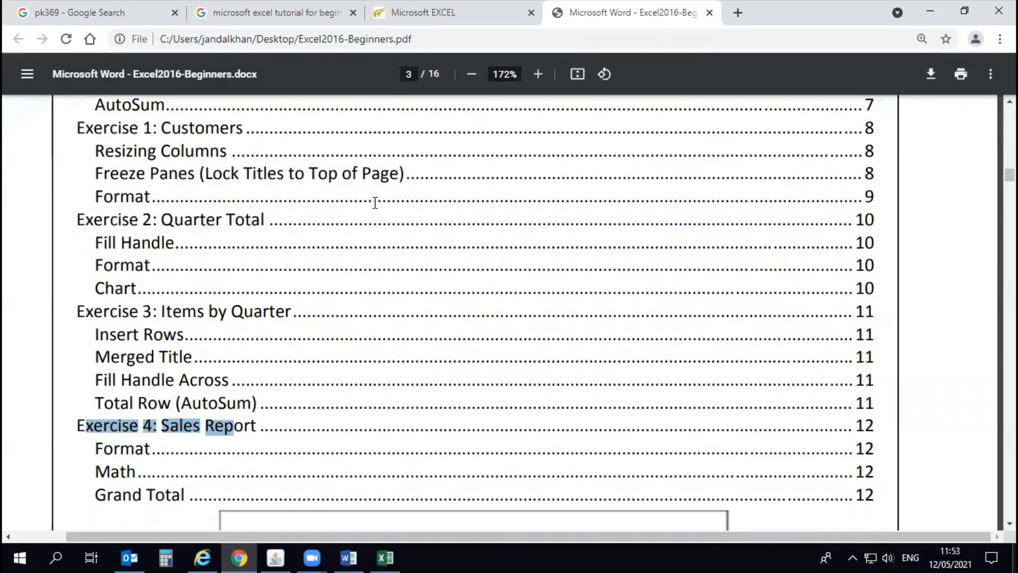
# Step: Return to the Excel workbook and look over the functions offered by AutoSum
pyautogui.hotkey('alt', 'Tab')
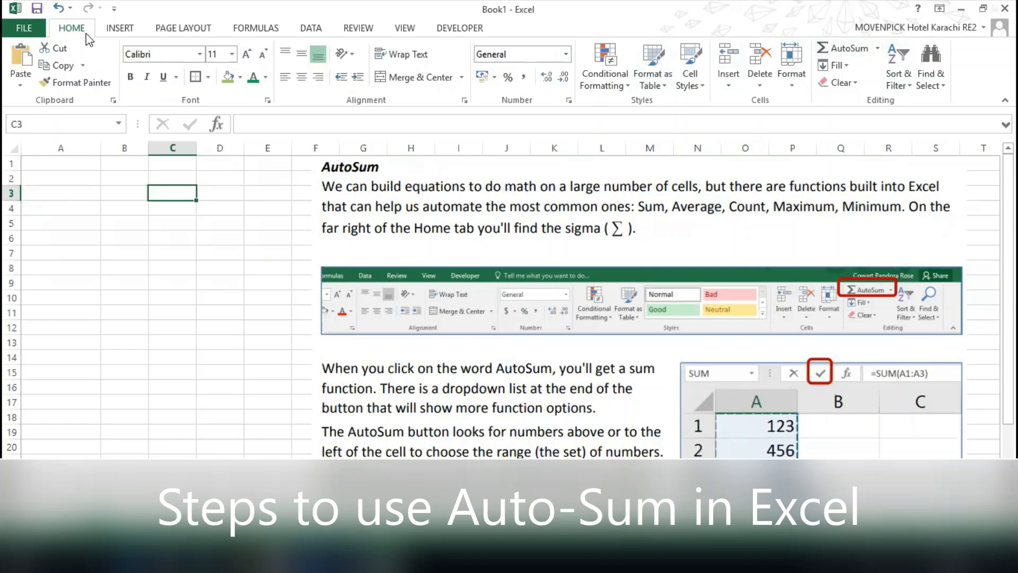
pyautogui.click(878, 49)
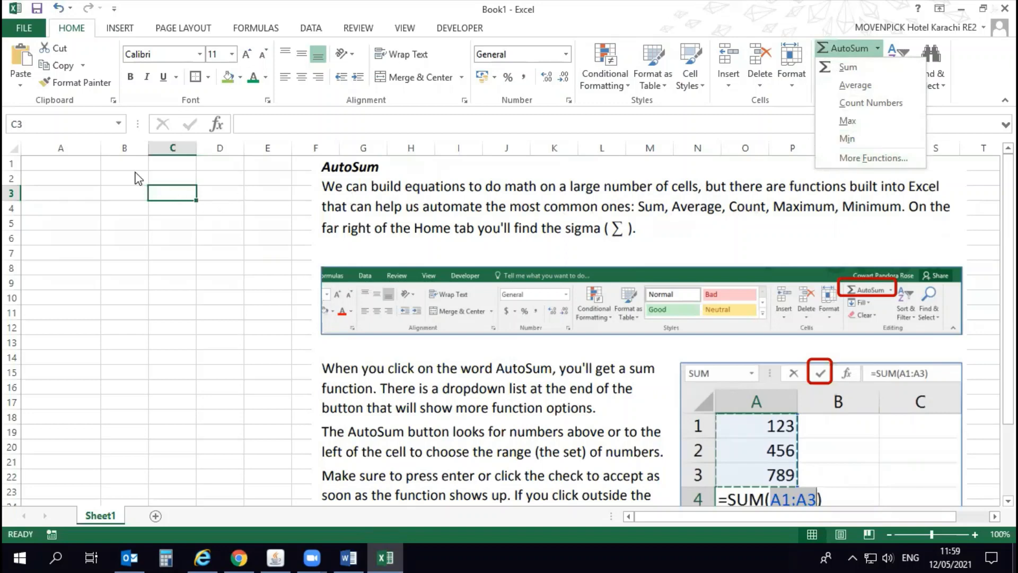
pyautogui.click(102, 166)
# Step: Enter the heading Amount in cell A1 and the values 46546, 54654 and 897 in cells A2 to A4
pyautogui.click(88, 161)
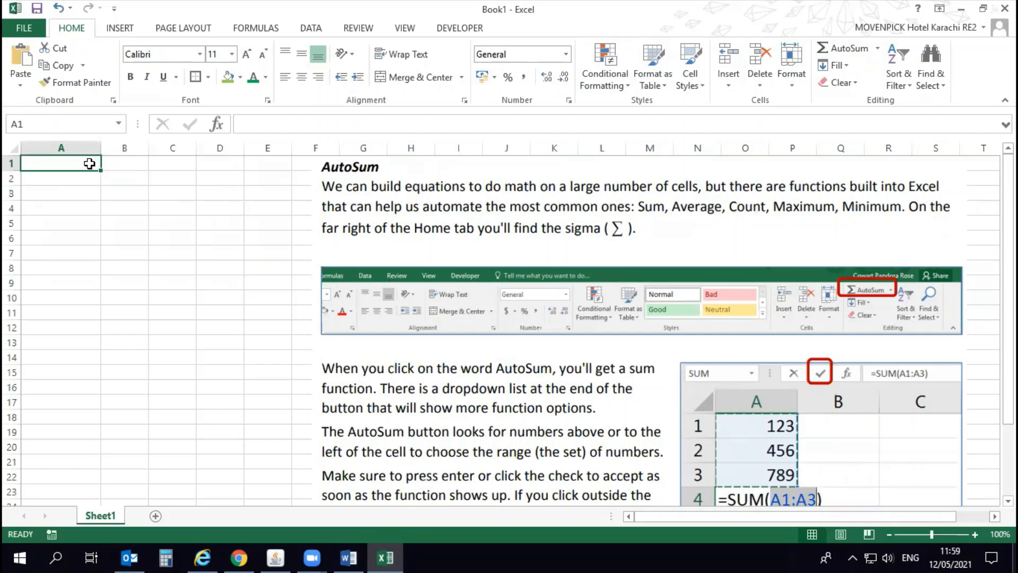
pyautogui.write('Amount')
pyautogui.press('Return')
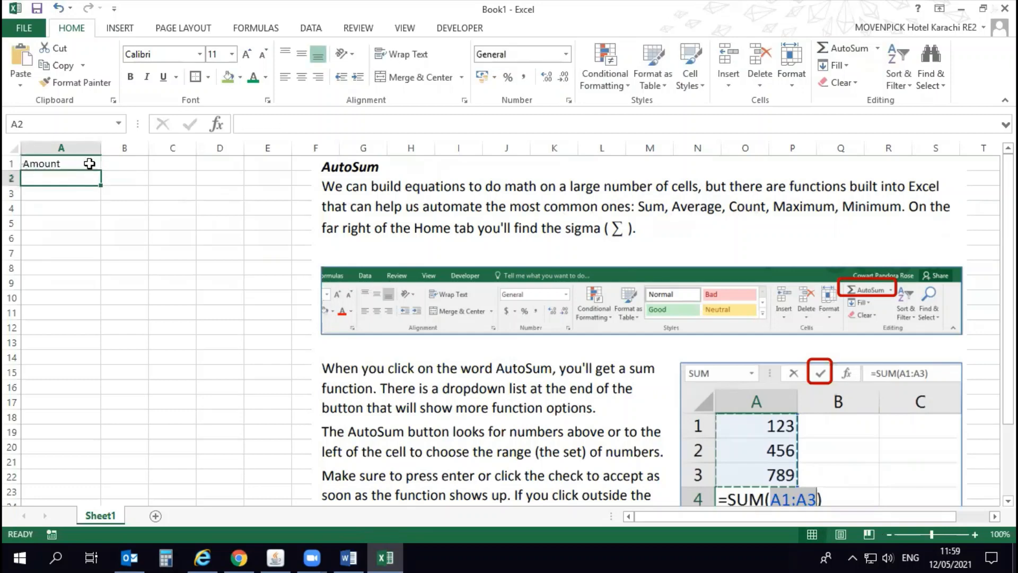
pyautogui.write('46546')
pyautogui.press('Return')
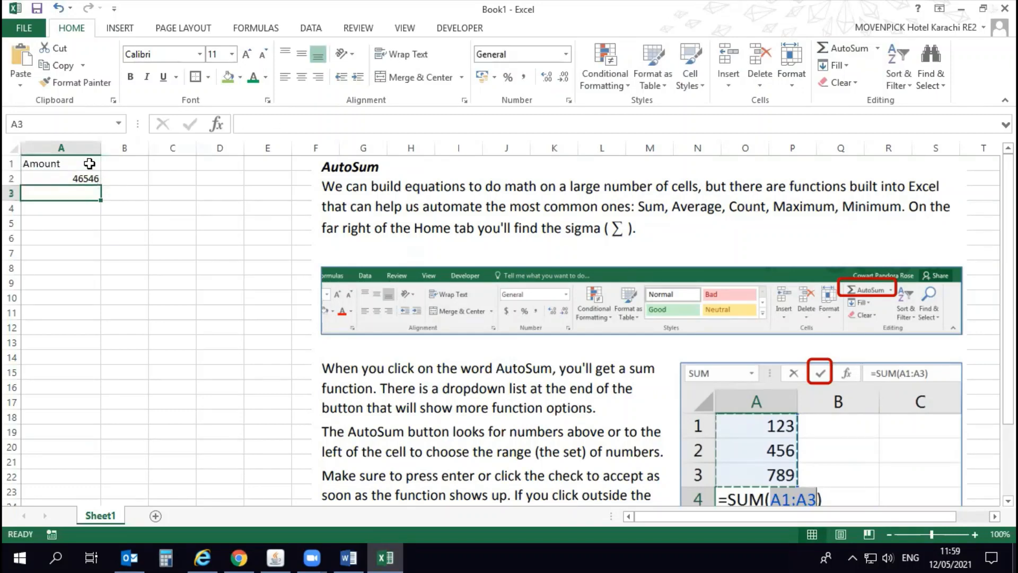
pyautogui.write('54654')
pyautogui.press('Return')
pyautogui.write('5645')
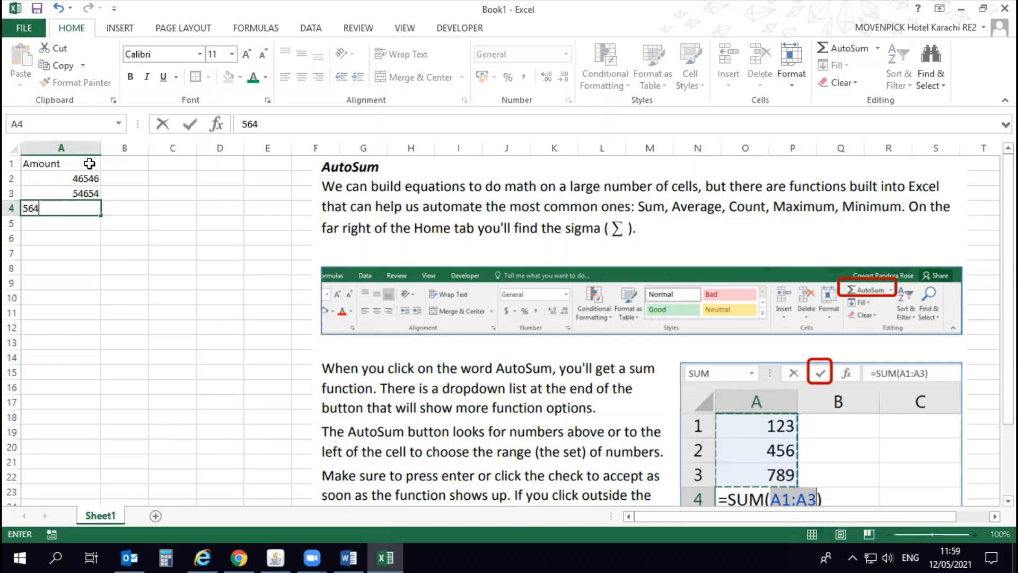
pyautogui.press('Return')
pyautogui.press('Up')
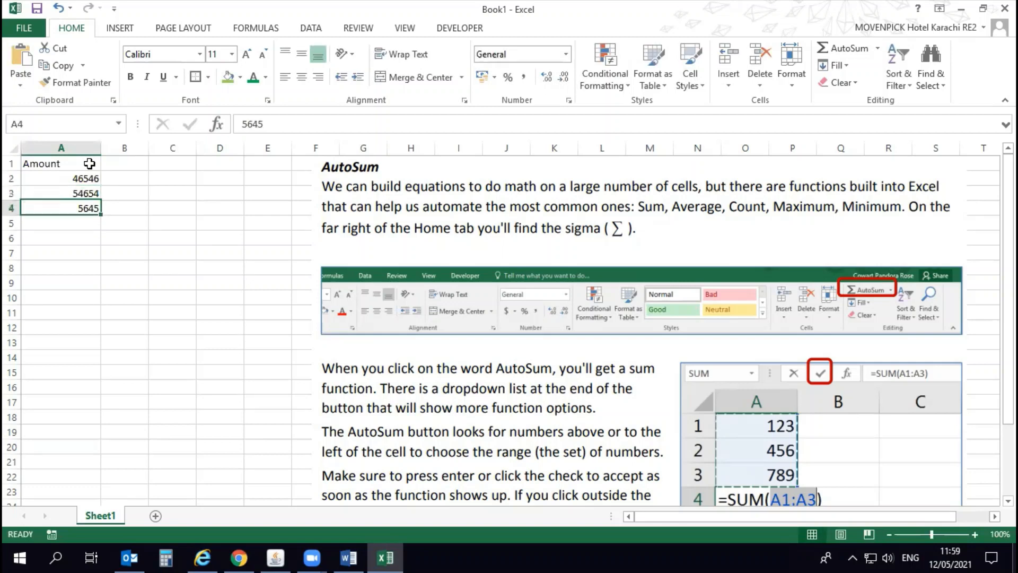
pyautogui.write('897')
pyautogui.press('Return')
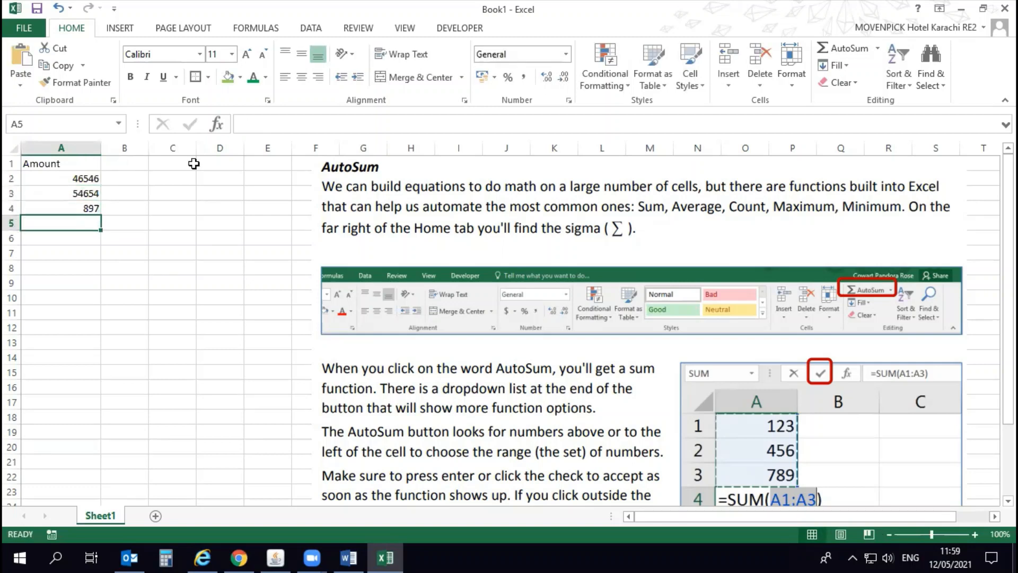
# Step: Continue the Amount column with 98989 in cell A5 and 545 in cell A6
pyautogui.write('6454654')
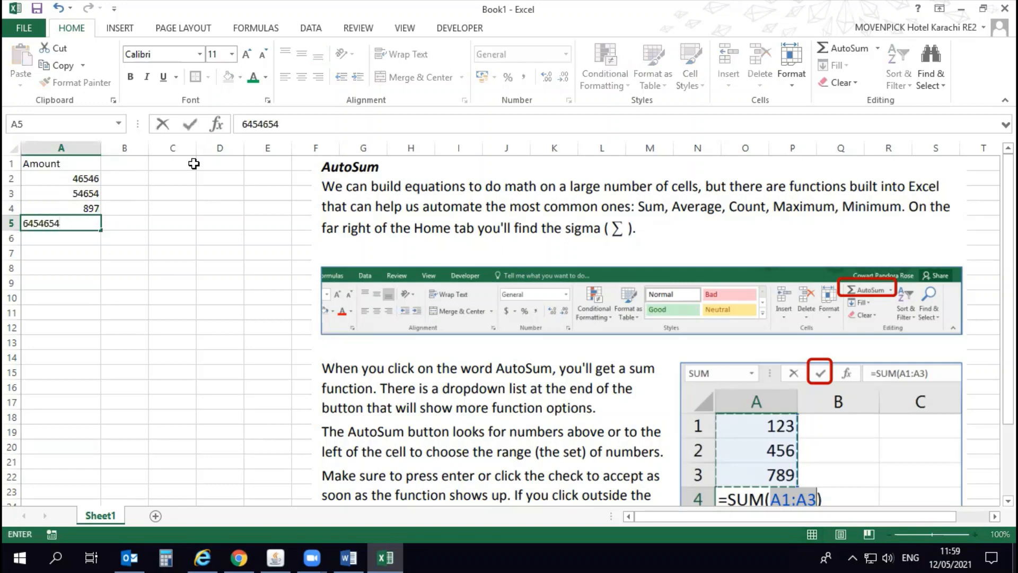
pyautogui.press('Escape')
pyautogui.write('98989')
pyautogui.press('Return')
pyautogui.write('45')
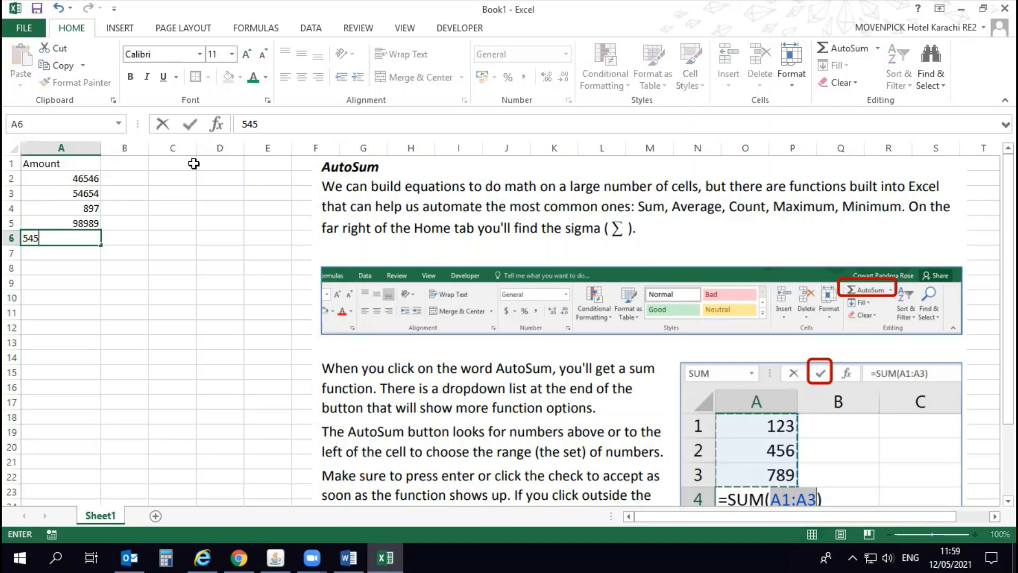
pyautogui.press('Return')
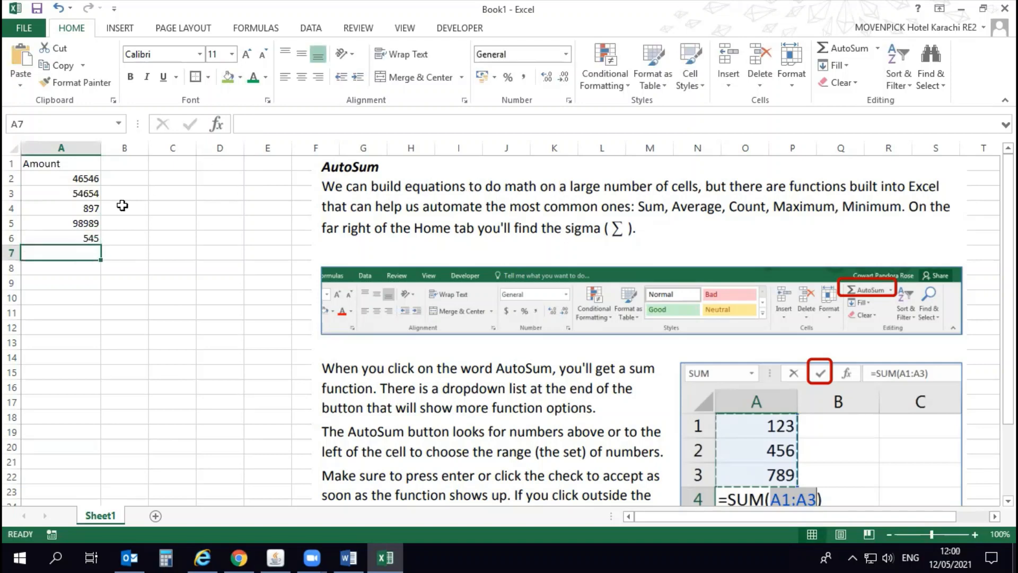
# Step: Total the amounts in A2:A6 with AutoSum in cell A7 and check it against the status bar summary of the selected amounts
pyautogui.moveTo(74, 184); pyautogui.dragTo(84, 237)
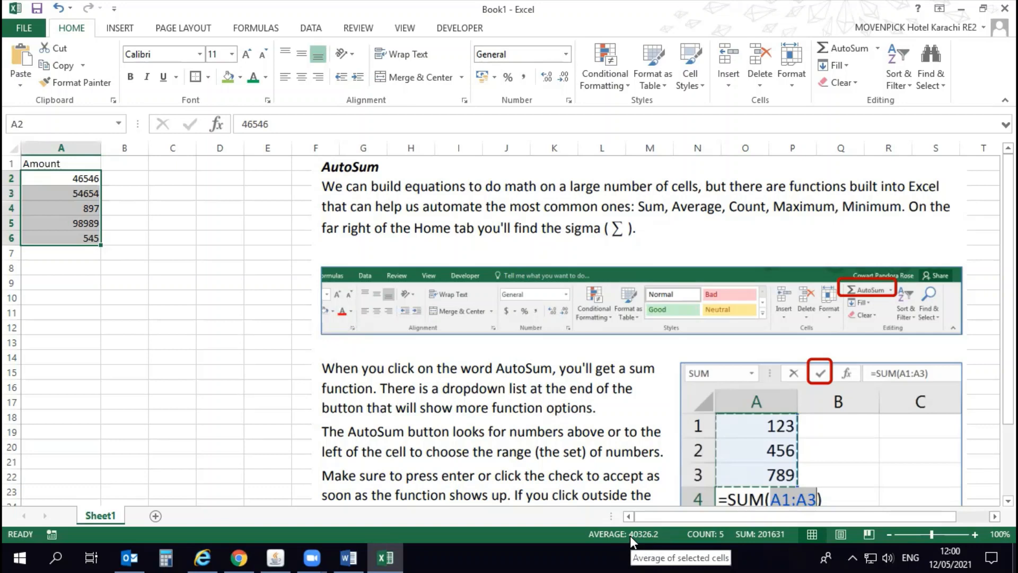
pyautogui.click(84, 253)
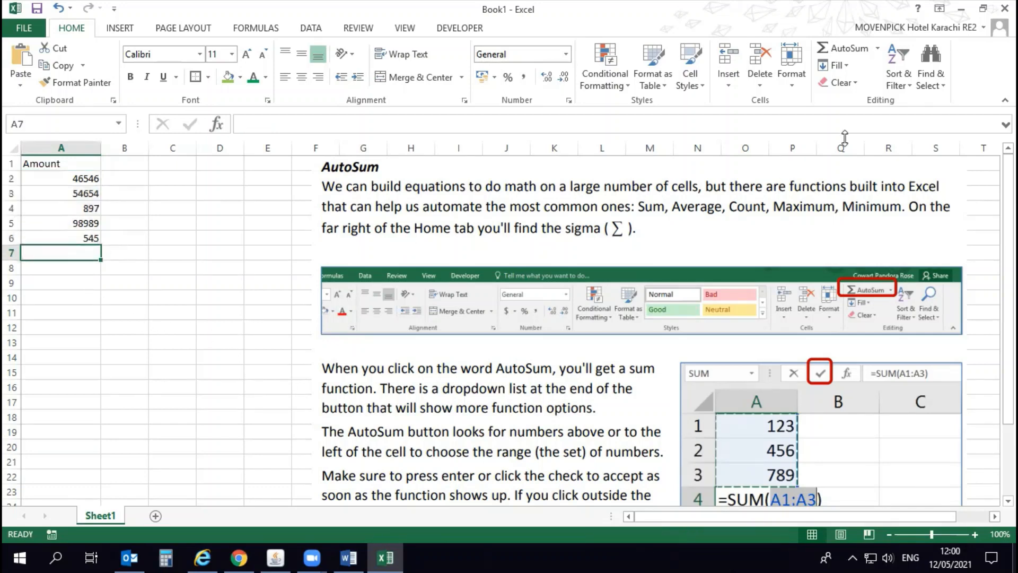
pyautogui.click(848, 51)
pyautogui.press('Return')
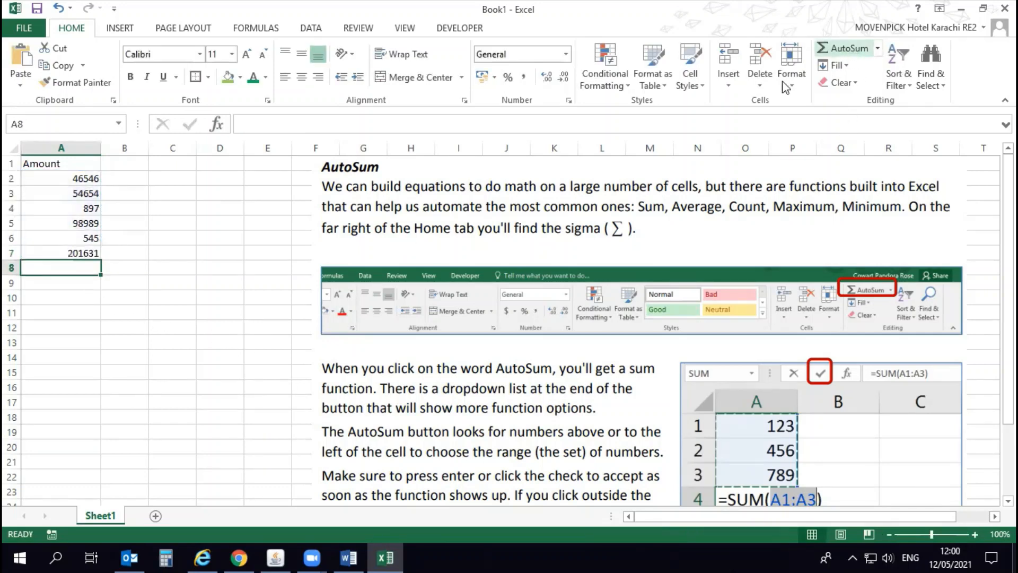
pyautogui.moveTo(90, 238); pyautogui.dragTo(84, 179)
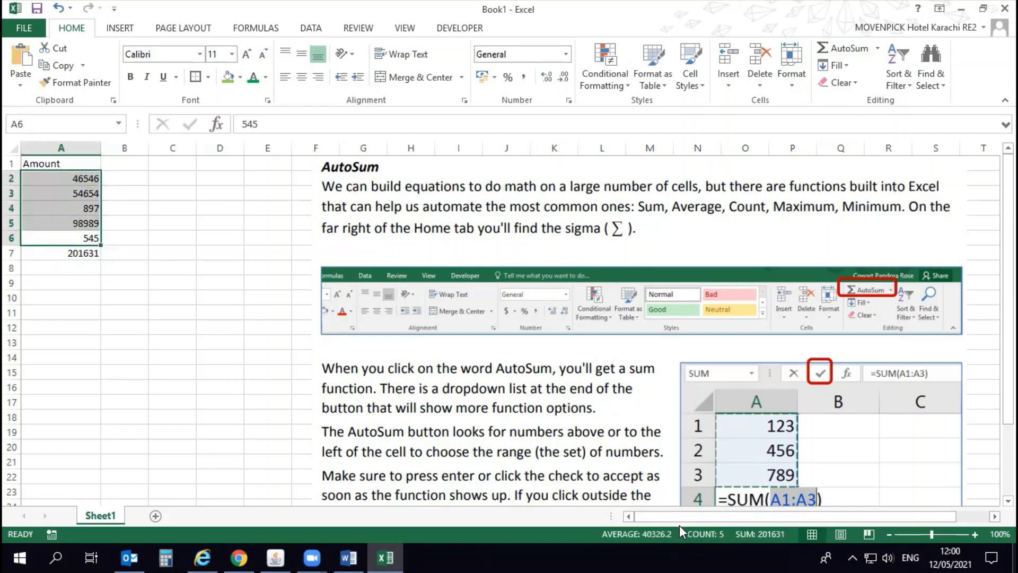
pyautogui.click(172, 312)
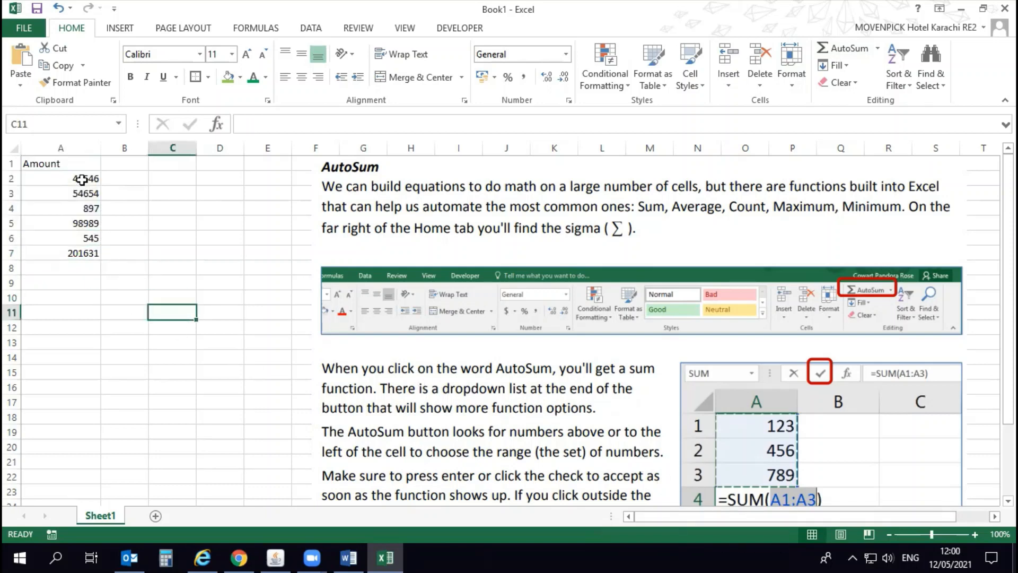
# Step: Format the amounts and total in A2:A7 with thousands separators and one decimal place
pyautogui.moveTo(82, 179); pyautogui.dragTo(84, 255)
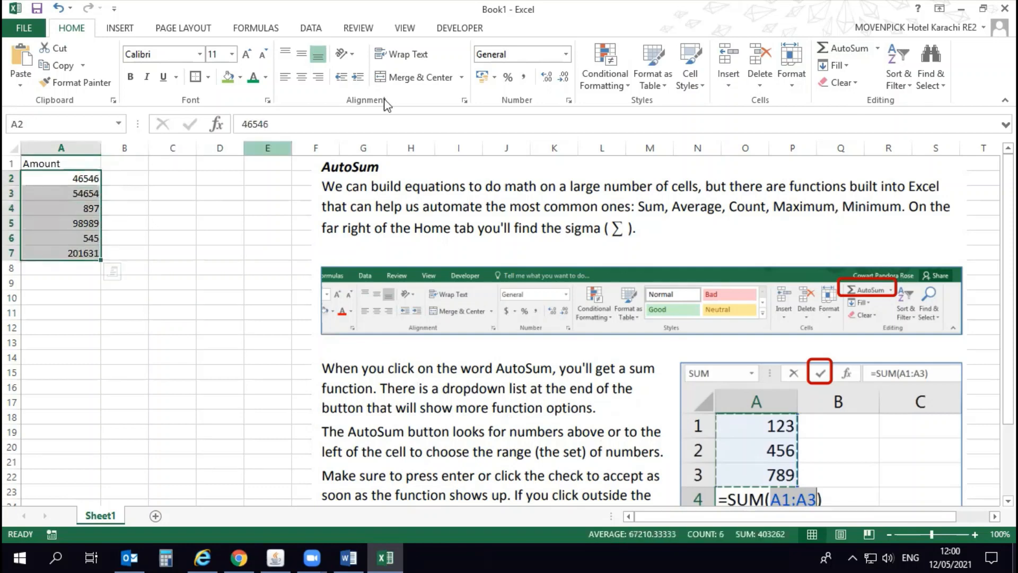
pyautogui.click(525, 78)
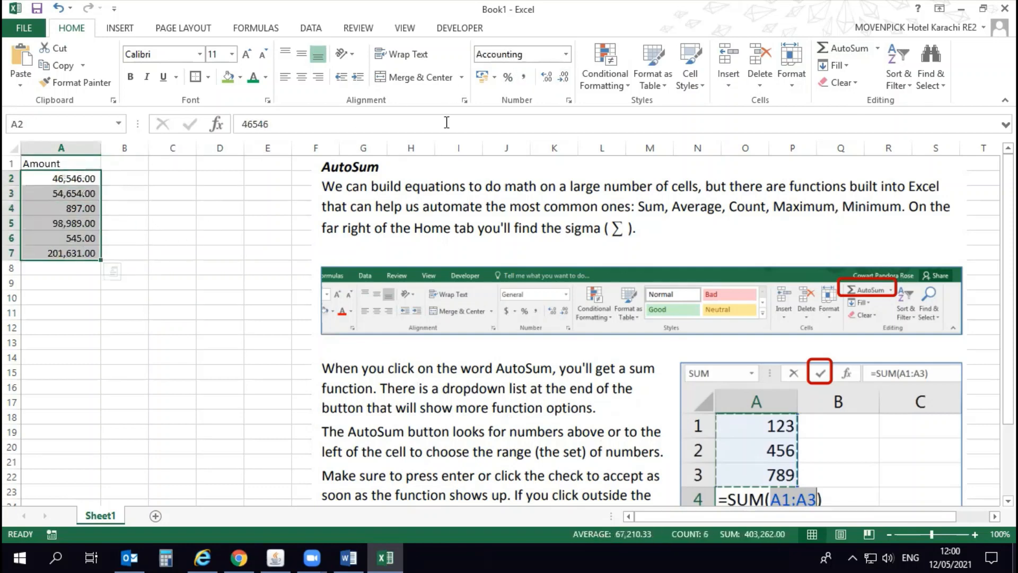
pyautogui.click(548, 78)
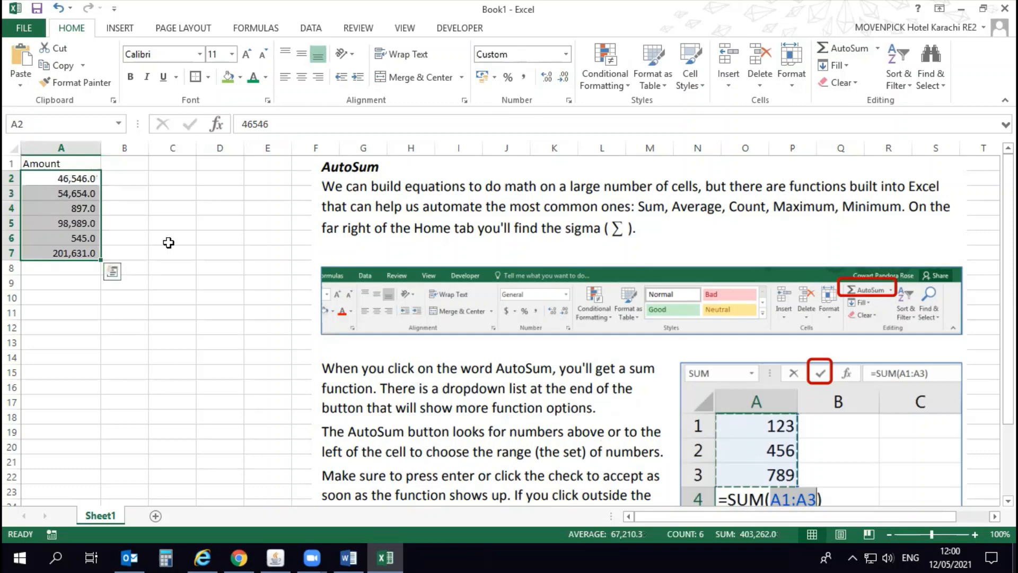
pyautogui.click(563, 78)
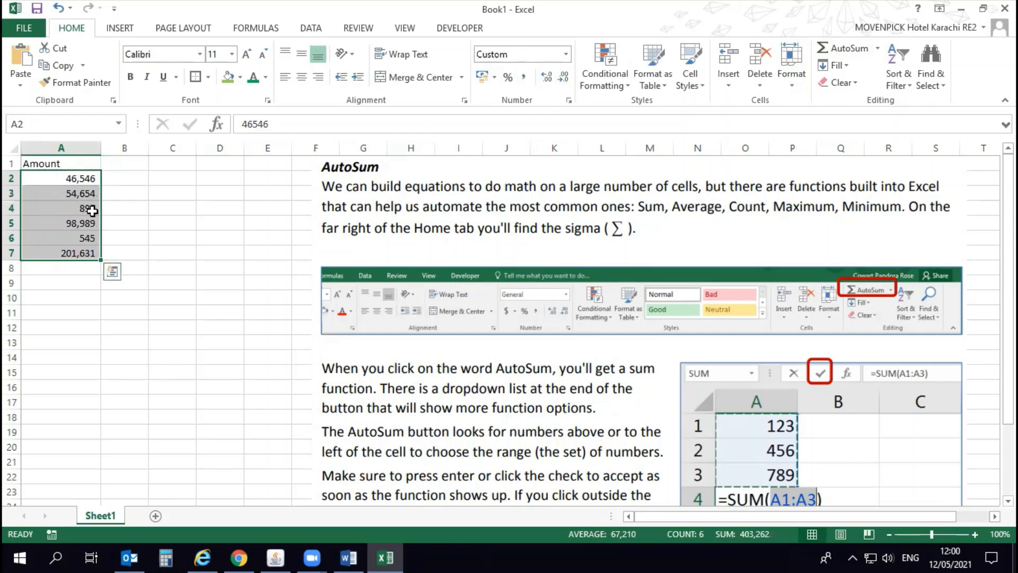
pyautogui.click(547, 78)
pyautogui.click(268, 163)
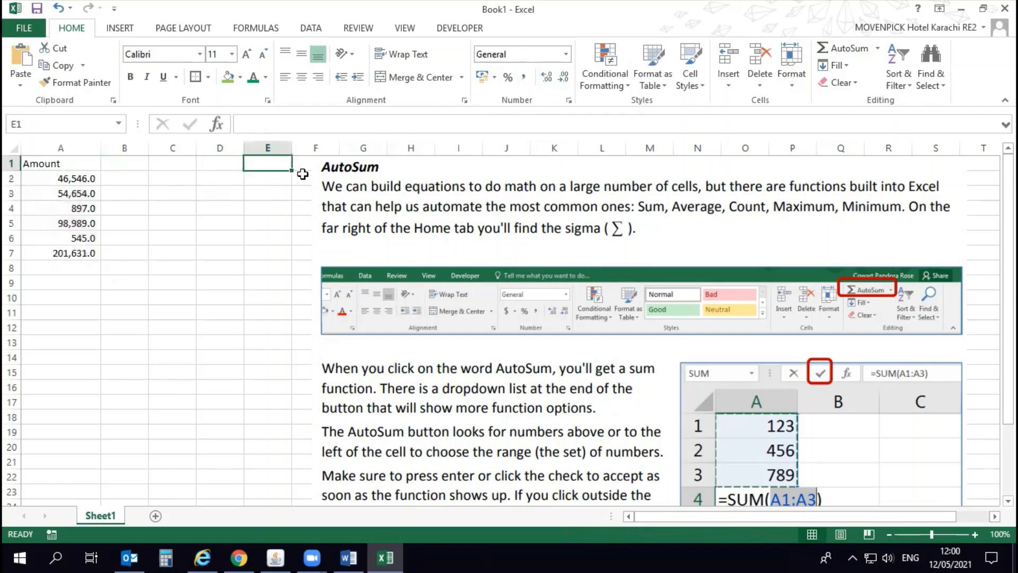
# Step: Apply an outline border around the amounts in A2:A6 and around the total cell A7
pyautogui.moveTo(65, 178); pyautogui.dragTo(70, 238)
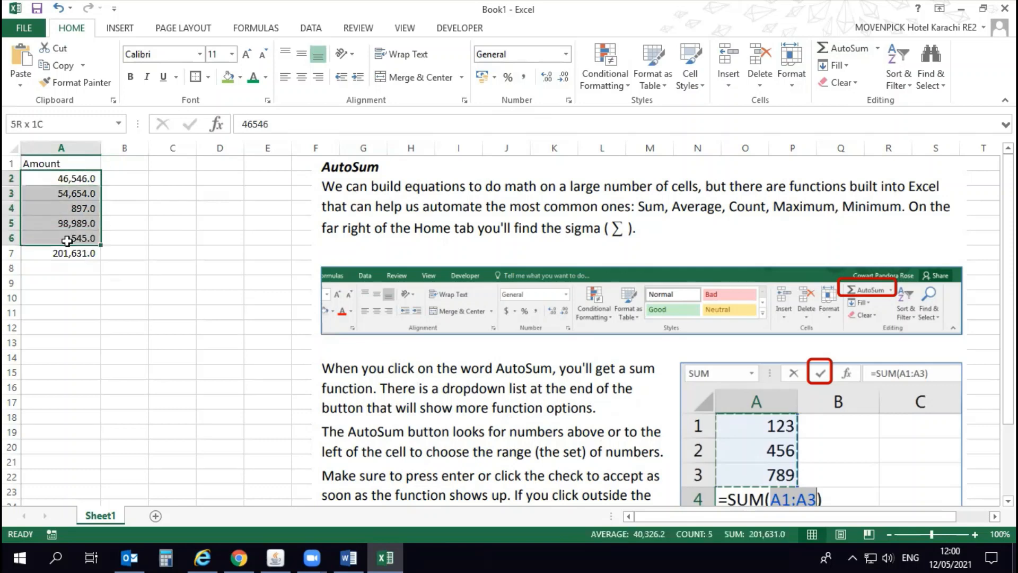
pyautogui.click(208, 77)
pyautogui.click(199, 75)
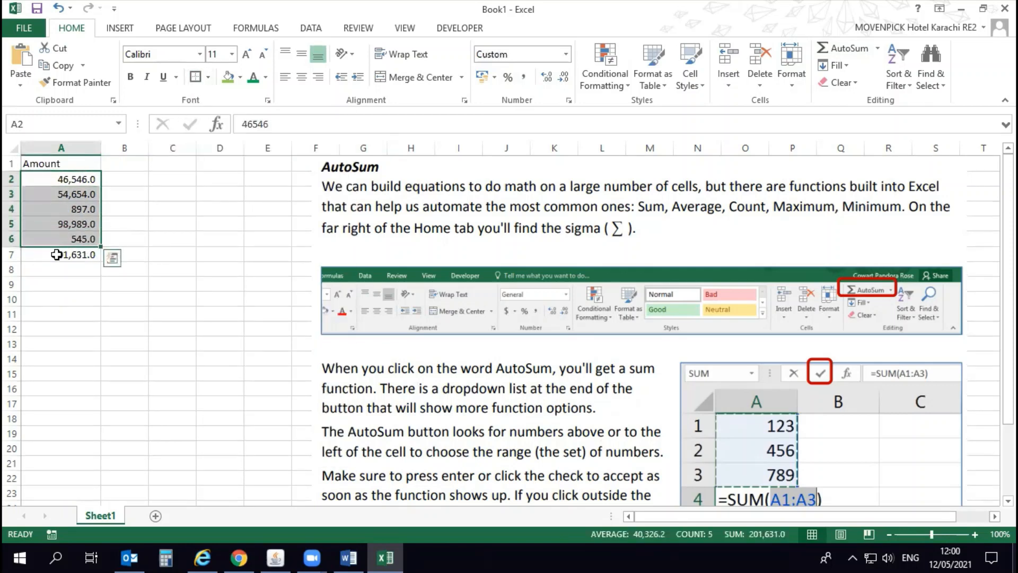
pyautogui.click(56, 254)
pyautogui.click(196, 79)
# Step: Enter the label Total in cell B7 beside the sum
pyautogui.click(121, 257)
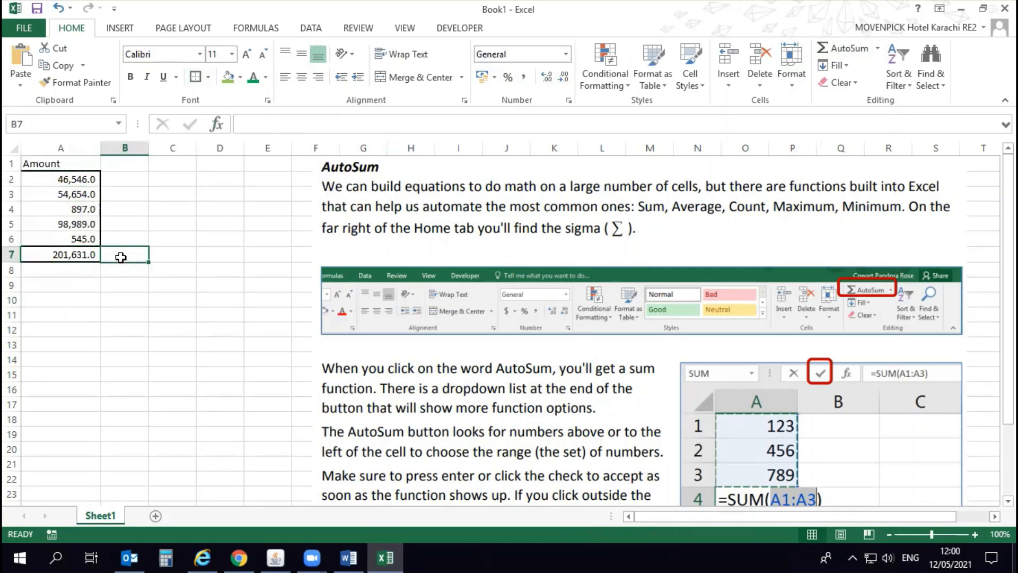
pyautogui.write('Total')
pyautogui.press('Return')
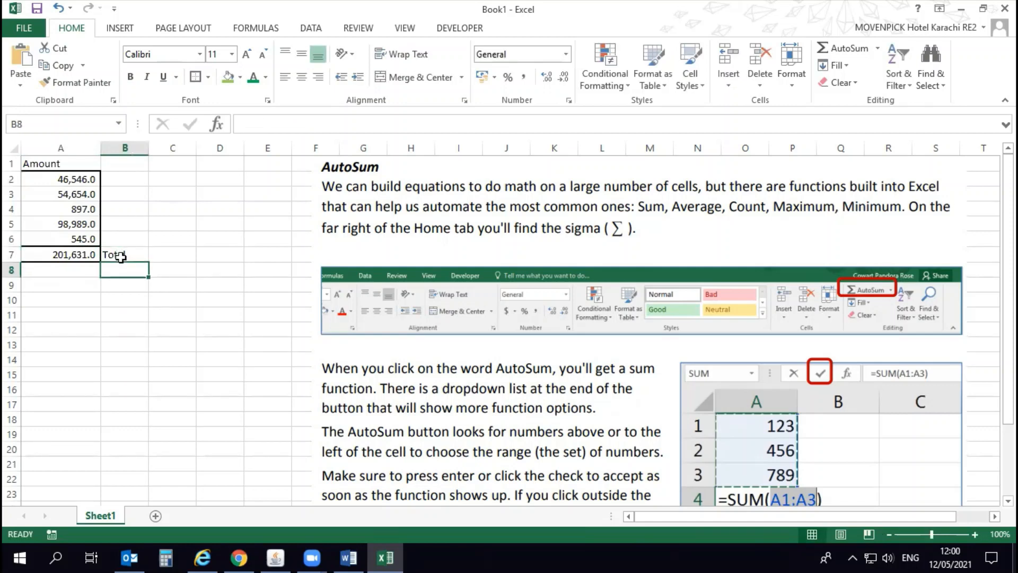
# Step: Replace the label in cell B7 with Average
pyautogui.click(122, 257)
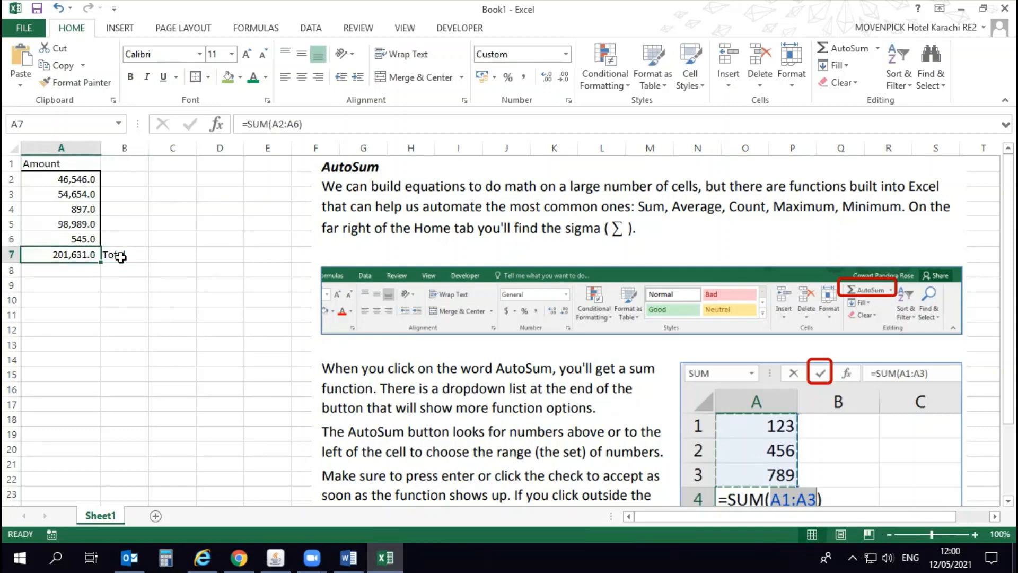
pyautogui.press('Delete')
pyautogui.write('A')
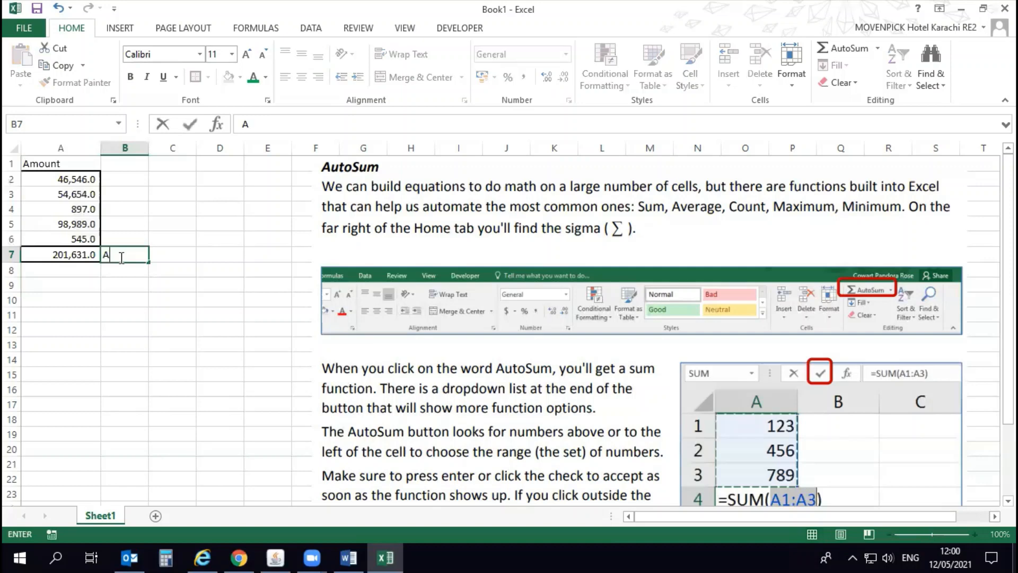
pyautogui.write('verage')
pyautogui.press('BackSpace')
pyautogui.press('BackSpace')
pyautogui.write('rage')
pyautogui.press('Return')
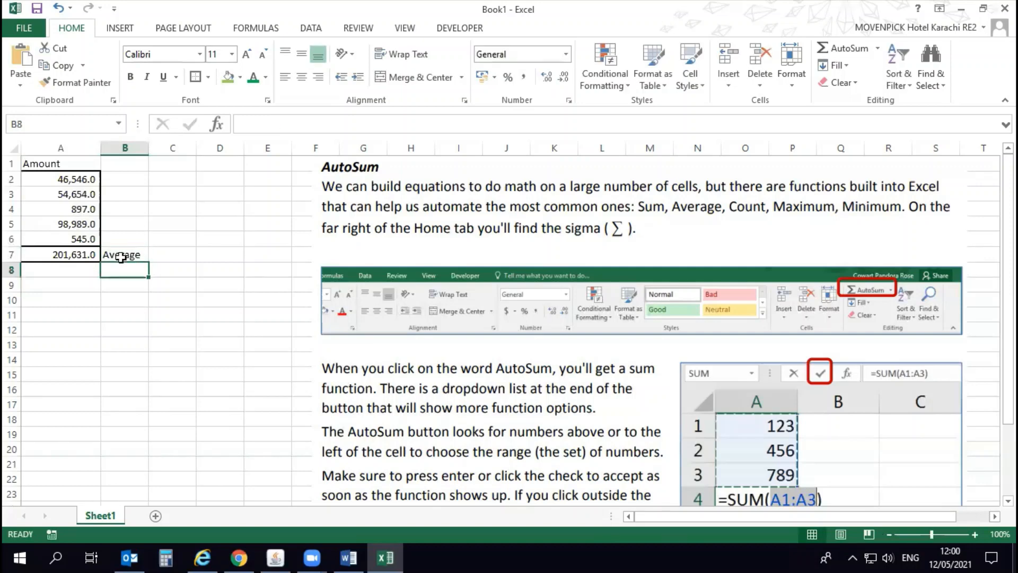
# Step: Try the AutoSum Average function over the existing formula in A7, cancel it, and clear the cell
pyautogui.click(52, 255)
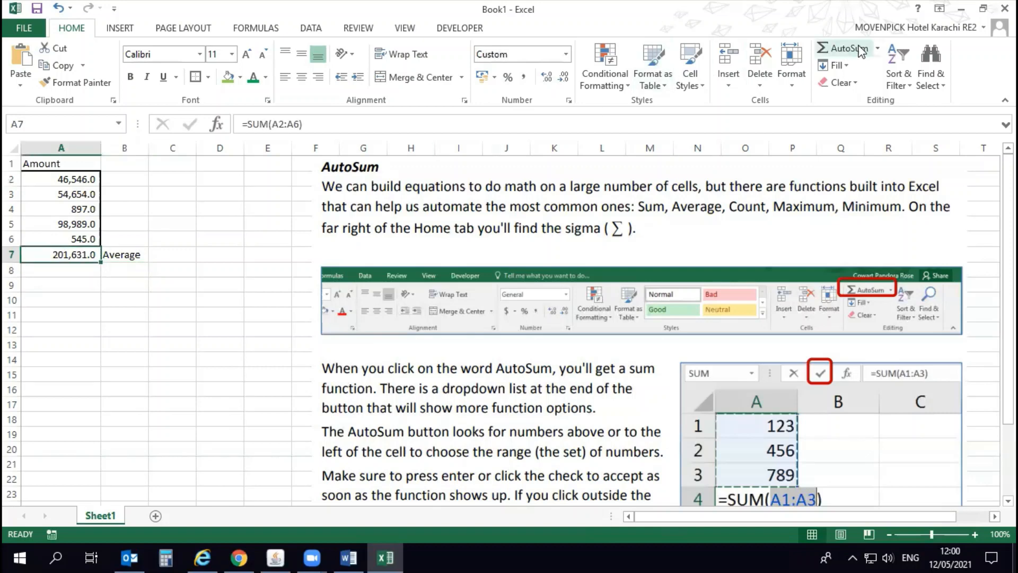
pyautogui.click(877, 48)
pyautogui.click(854, 85)
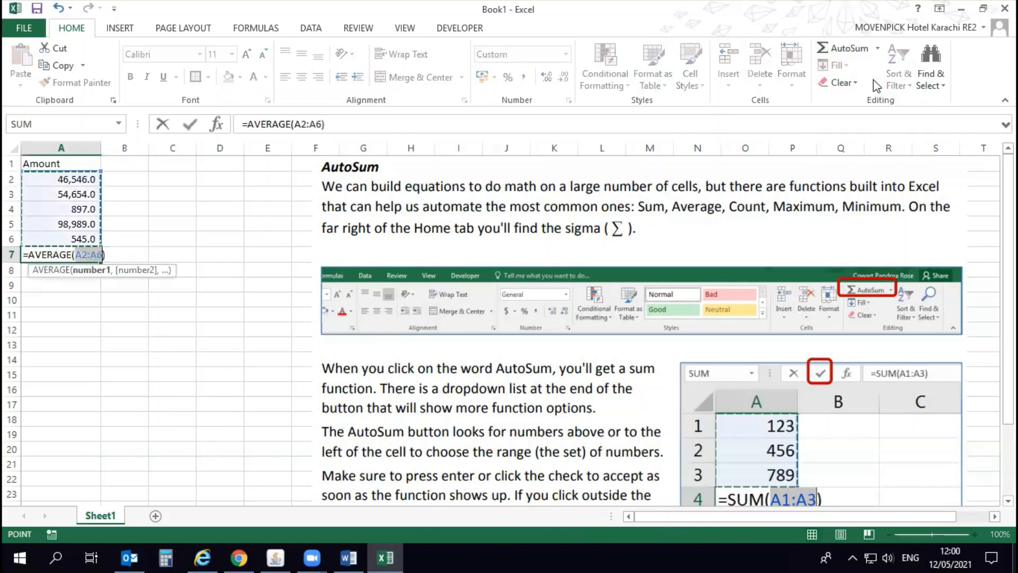
pyautogui.press('Escape')
pyautogui.press('Delete')
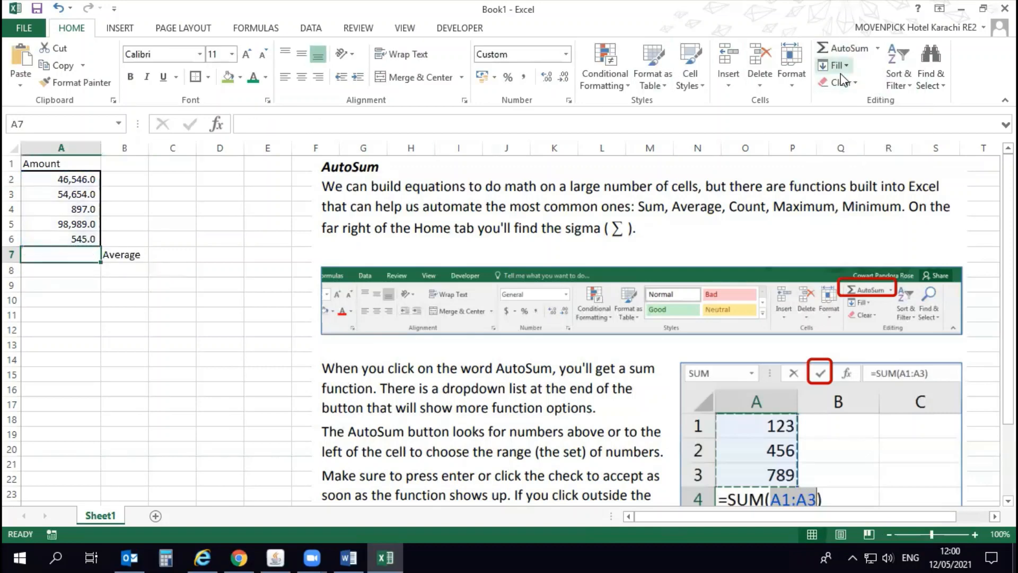
# Step: Calculate the average of A2:A6 in A7 with AutoSum and select the amounts to compare the result
pyautogui.click(877, 48)
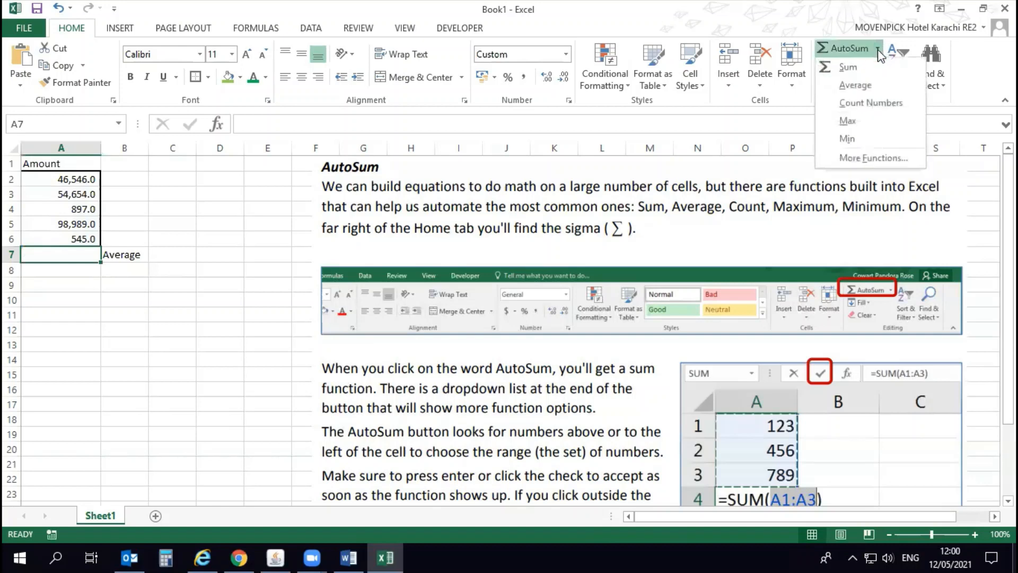
pyautogui.click(868, 87)
pyautogui.press('Return')
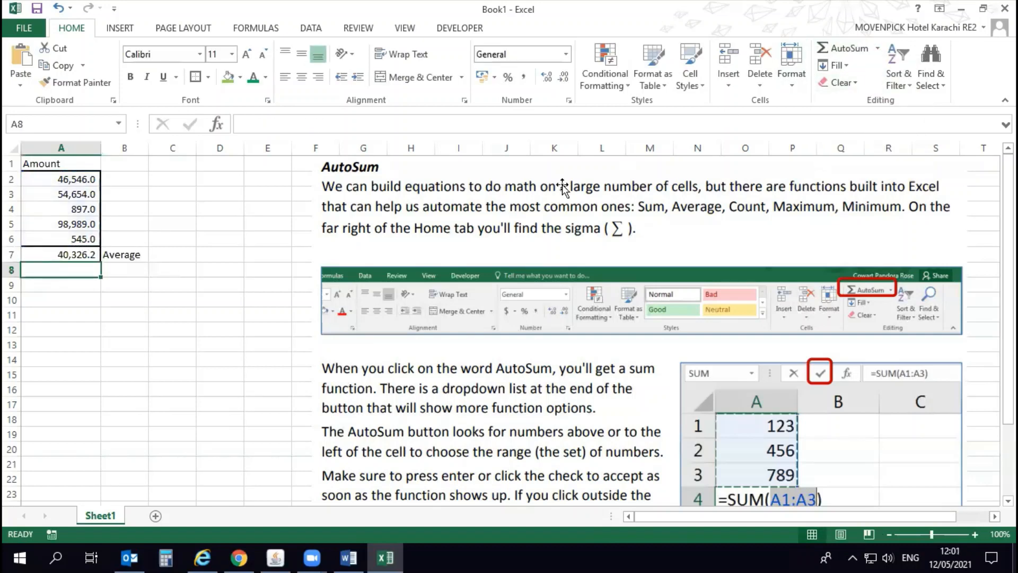
pyautogui.moveTo(83, 180); pyautogui.dragTo(83, 238)
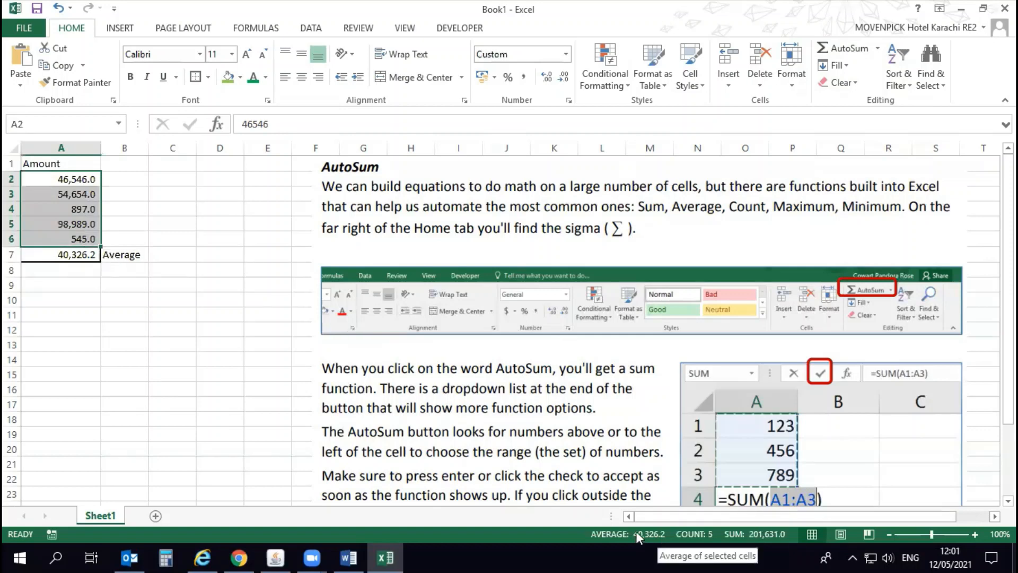
# Step: Clear the average and its label from A7 and B7, and enter the label Count in B7
pyautogui.click(122, 257)
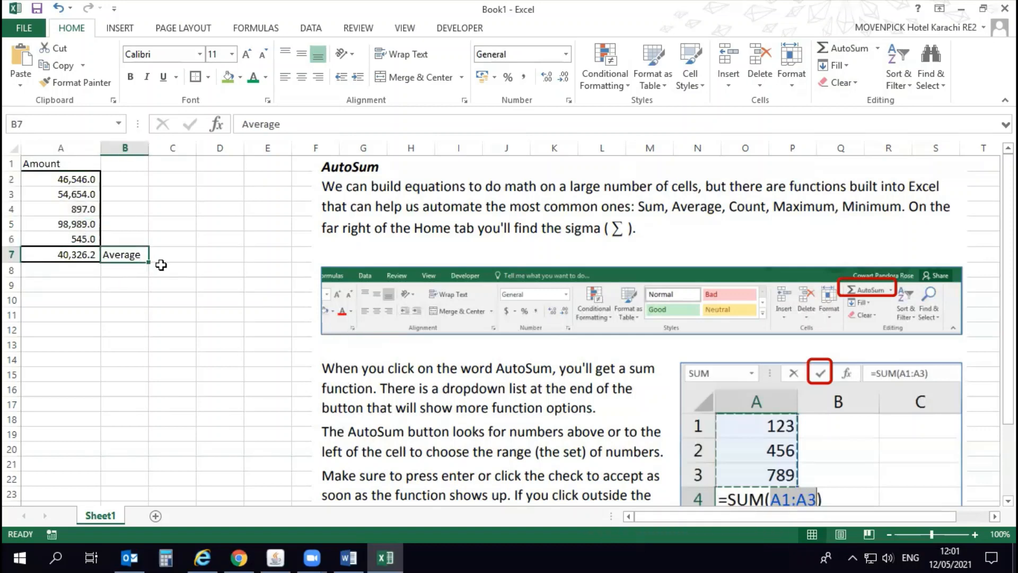
pyautogui.press('Delete')
pyautogui.press('Left')
pyautogui.press('Delete')
pyautogui.press('Right')
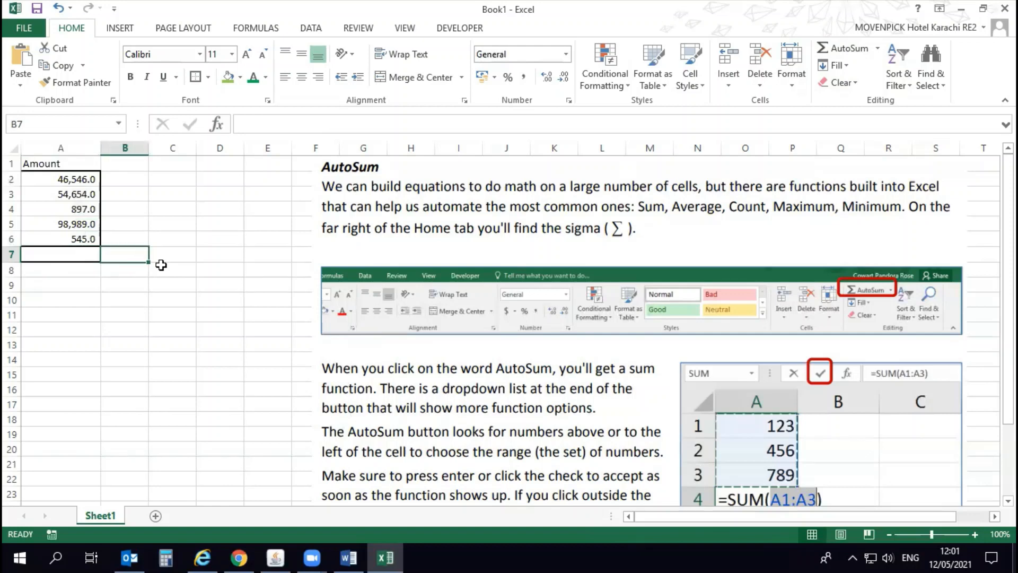
pyautogui.write('Count')
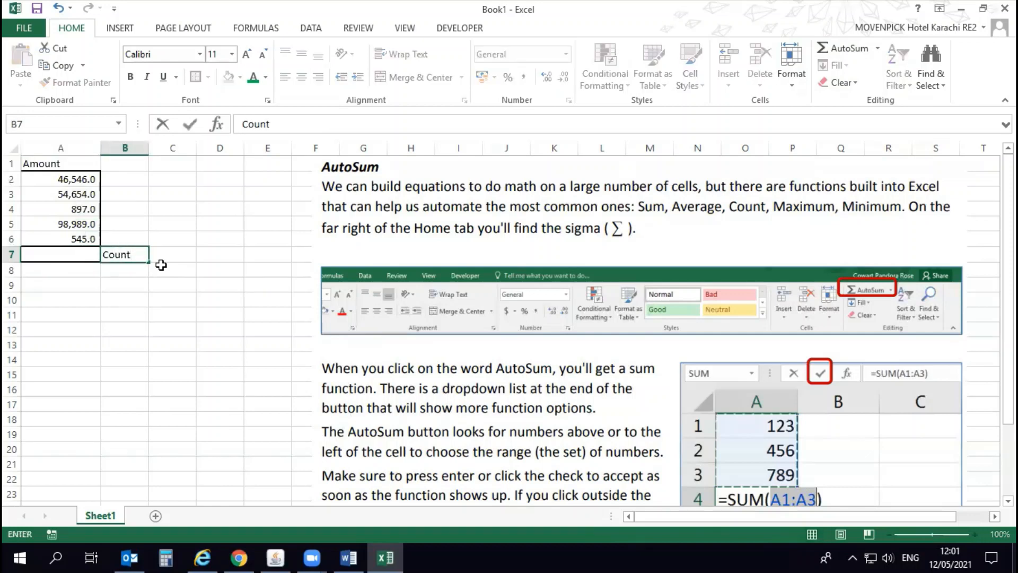
# Step: Count the numbers in A2:A6 with AutoSum in A7 and check the result against the selected amounts
pyautogui.press('Left')
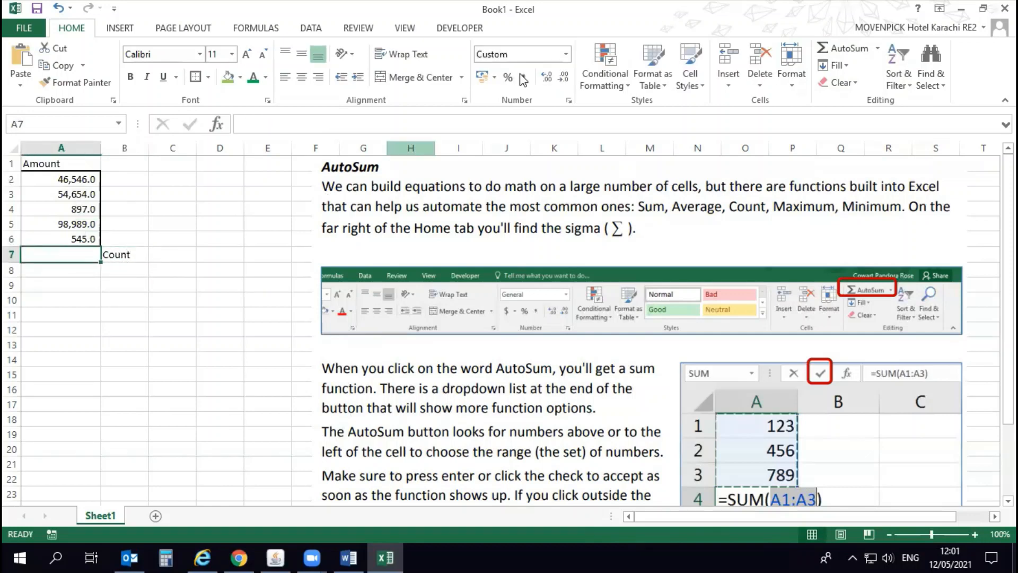
pyautogui.click(878, 48)
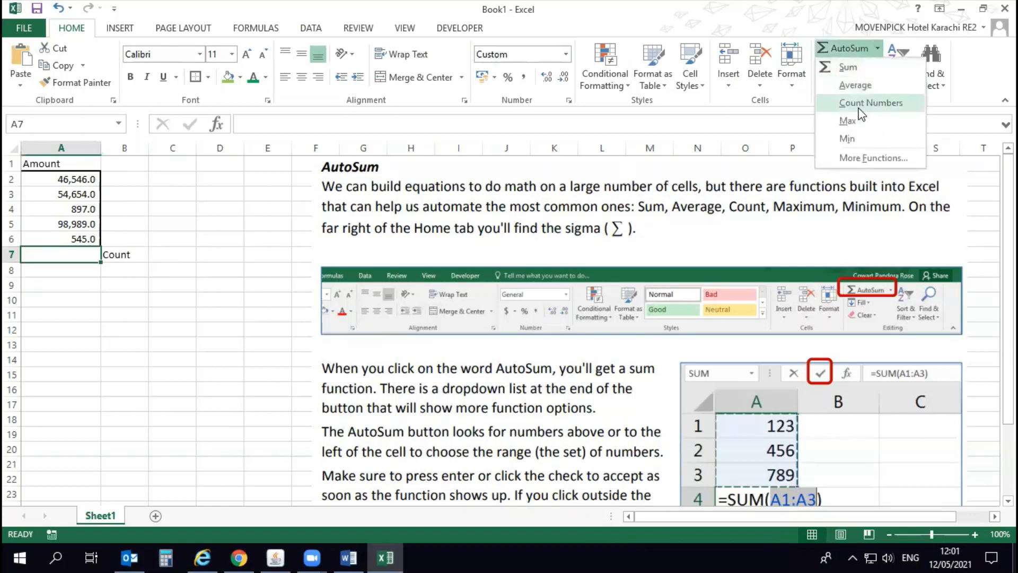
pyautogui.click(869, 102)
pyautogui.press('Return')
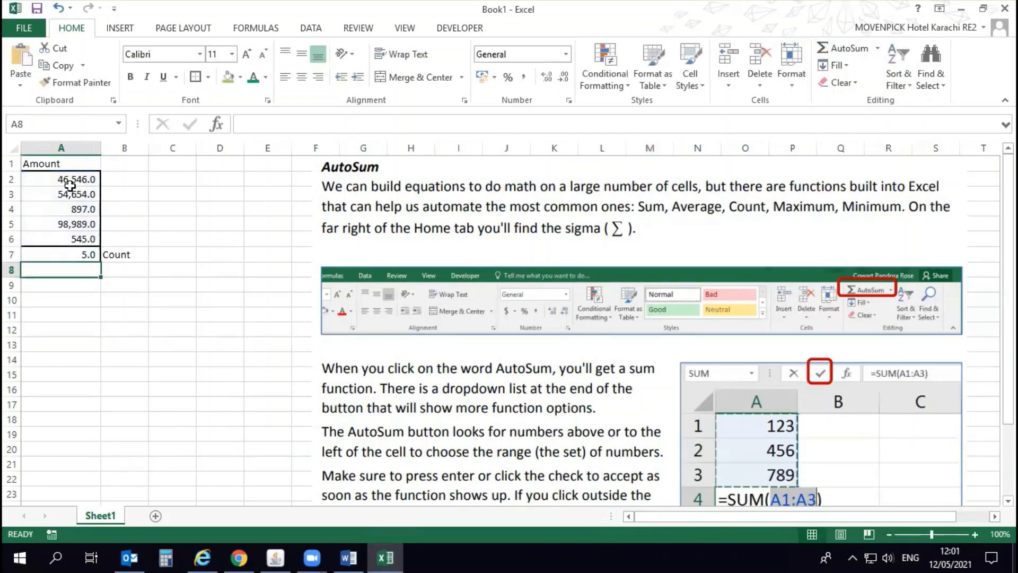
pyautogui.moveTo(69, 183); pyautogui.dragTo(75, 240)
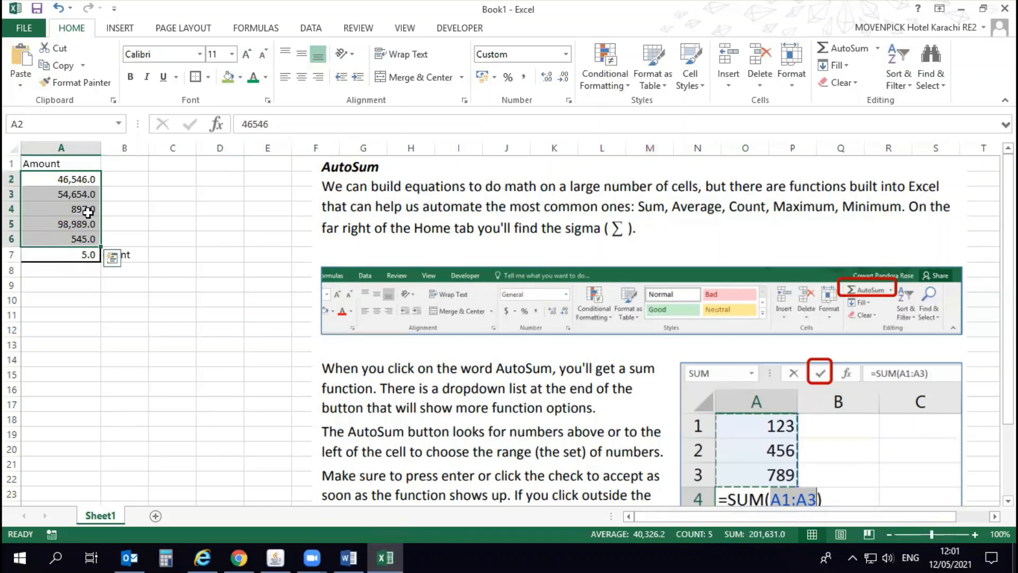
pyautogui.click(84, 256)
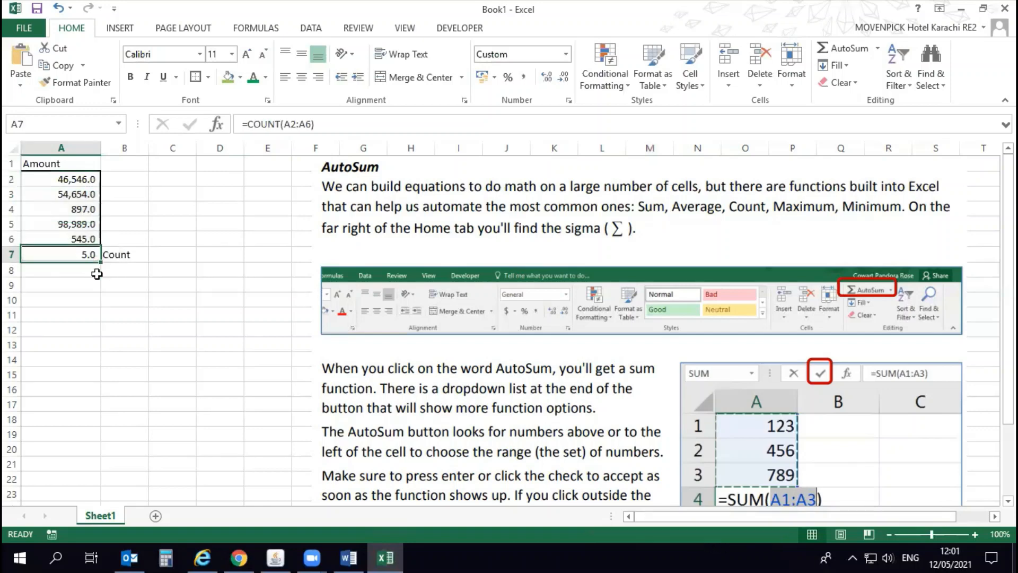
pyautogui.click(109, 252)
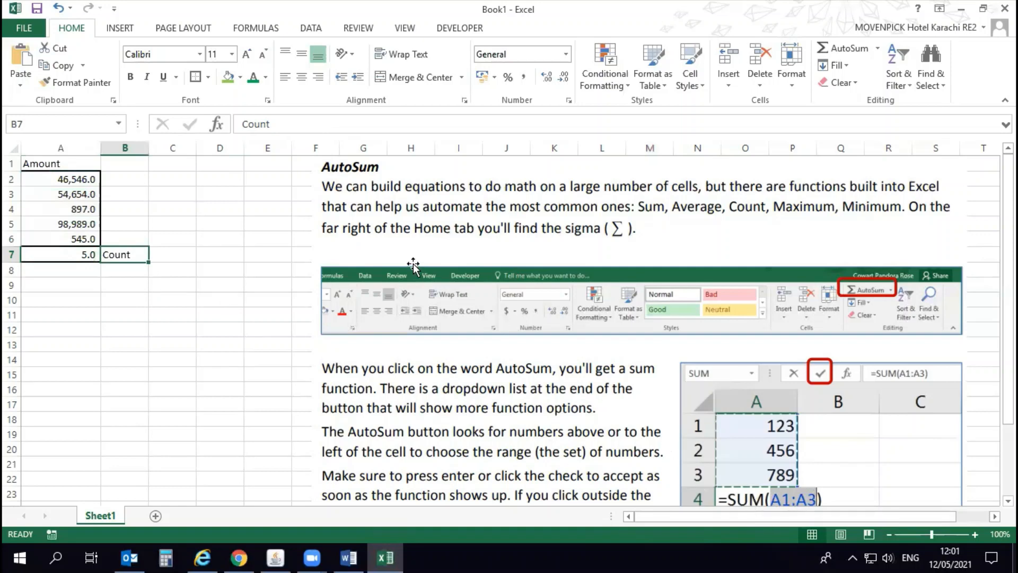
# Step: Clear the count and its label from A7:B7, and enter the label Maximum in B7
pyautogui.moveTo(81, 254); pyautogui.dragTo(130, 254)
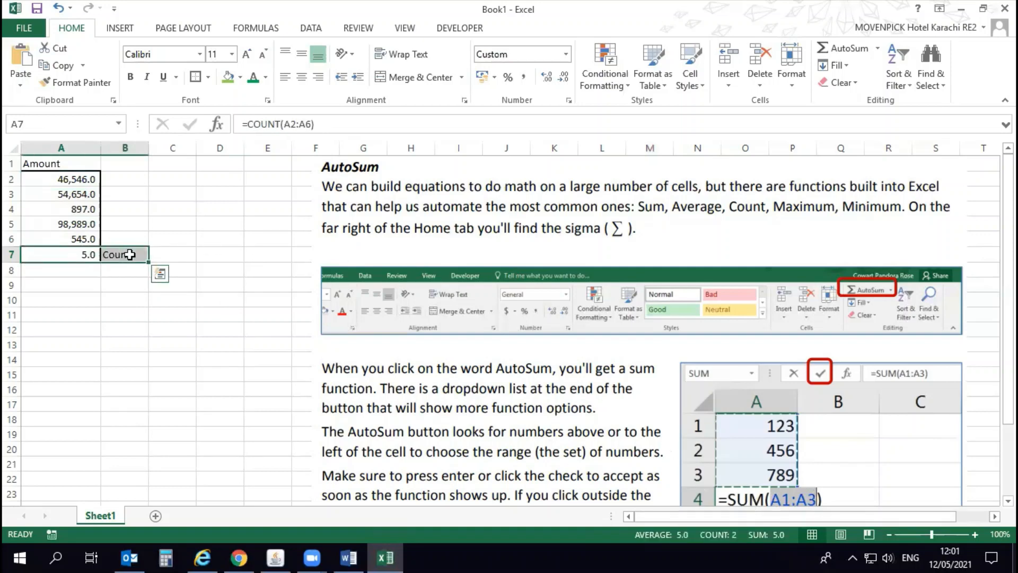
pyautogui.press('Delete')
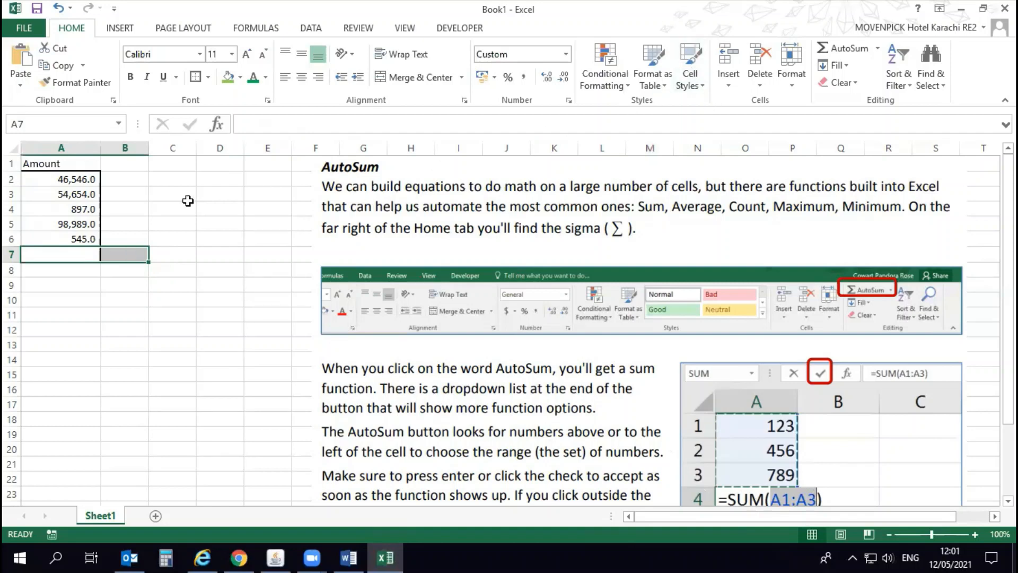
pyautogui.click(75, 254)
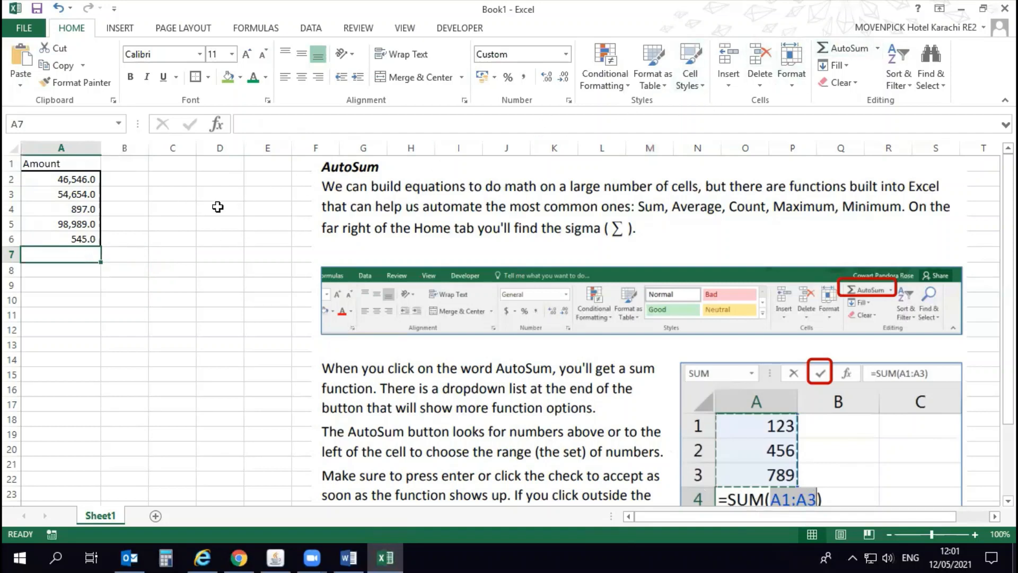
pyautogui.click(129, 258)
pyautogui.write('Max')
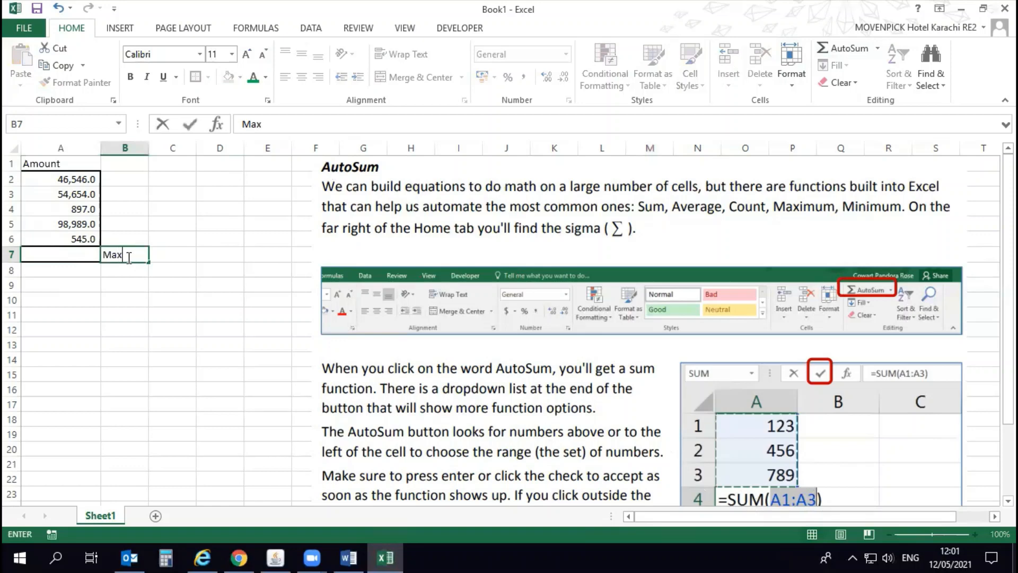
pyautogui.write('imum')
pyautogui.press('Return')
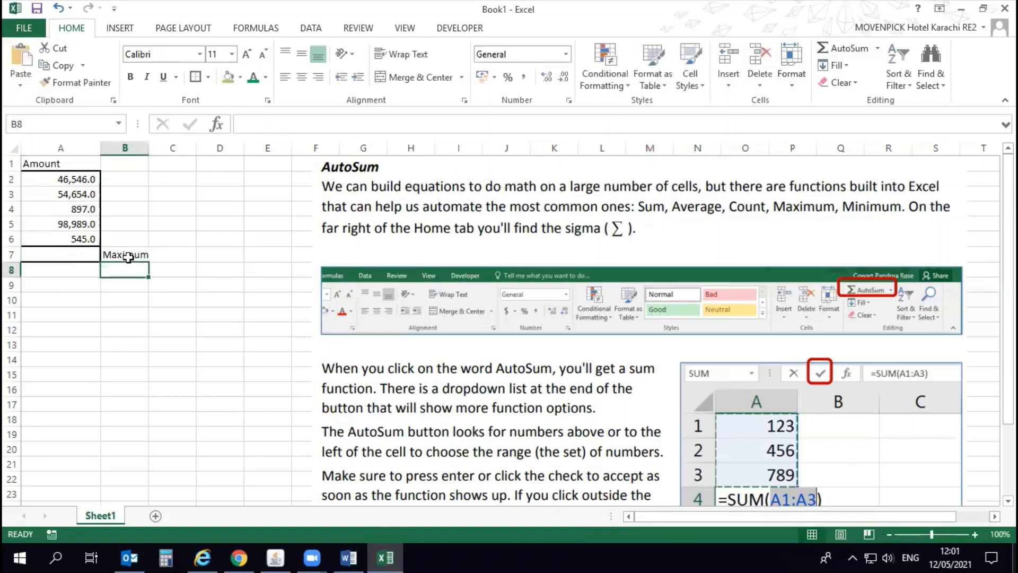
# Step: Calculate the maximum of A2:A6 in A7 with the AutoSum Max function and compare it with the largest amount
pyautogui.press('Up')
pyautogui.press('Left')
pyautogui.click(878, 52)
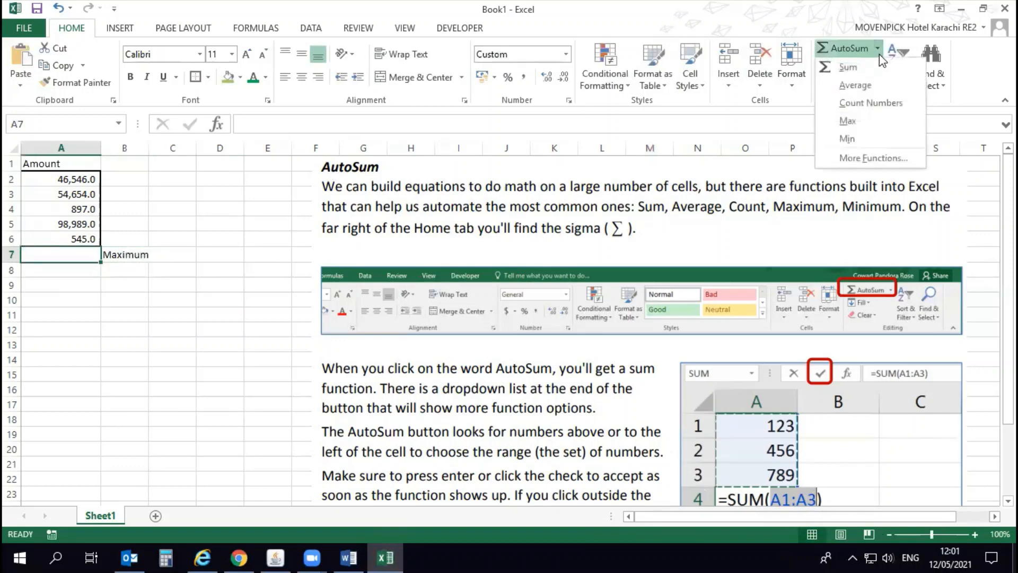
pyautogui.click(848, 121)
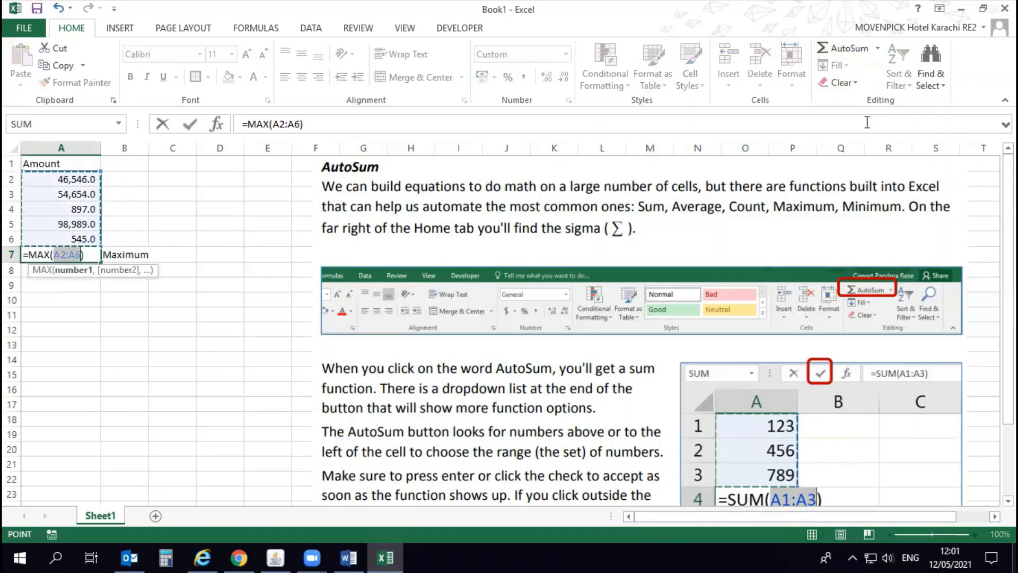
pyautogui.press('Return')
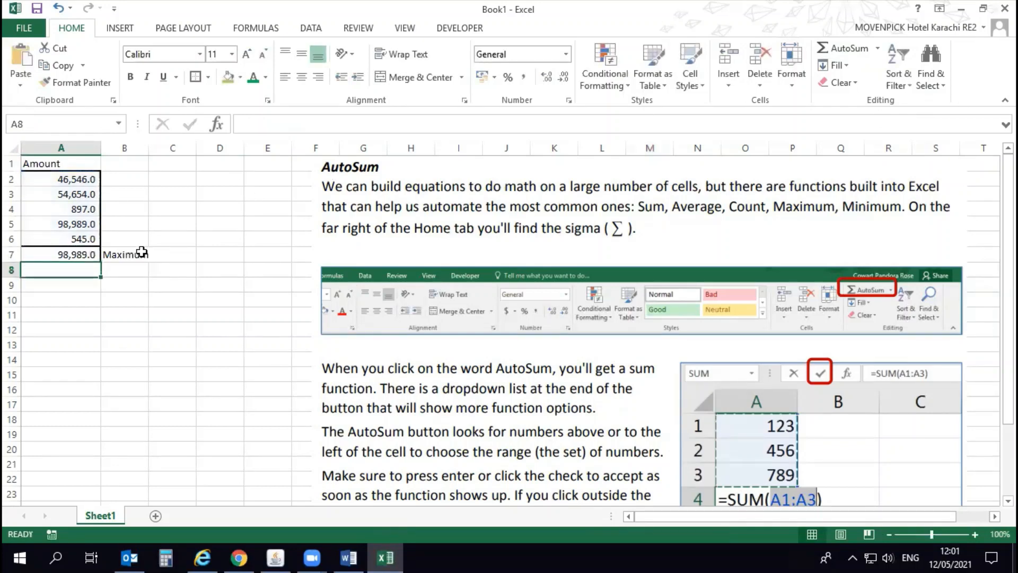
pyautogui.click(68, 224)
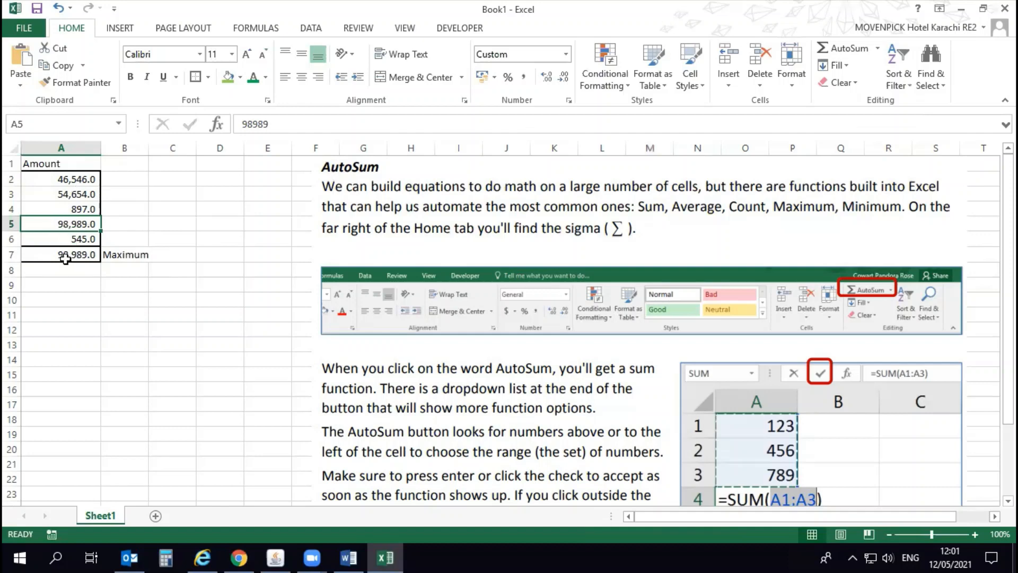
# Step: Clear the maximum and its label from A7:B7, and enter the label Min in B7
pyautogui.moveTo(73, 255); pyautogui.dragTo(136, 255)
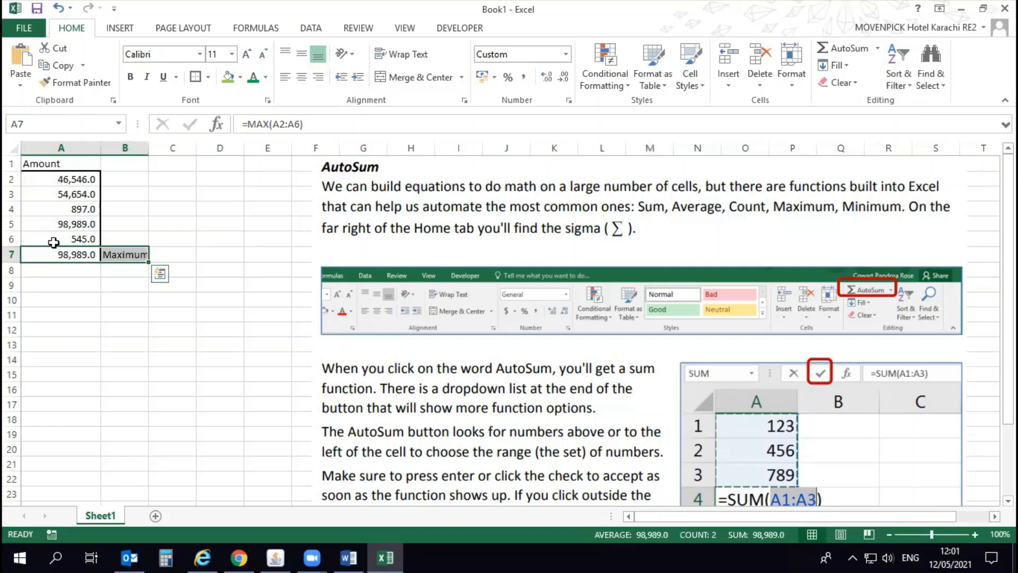
pyautogui.moveTo(45, 255); pyautogui.dragTo(113, 255)
pyautogui.click(104, 255)
pyautogui.press('Delete')
pyautogui.click(125, 254)
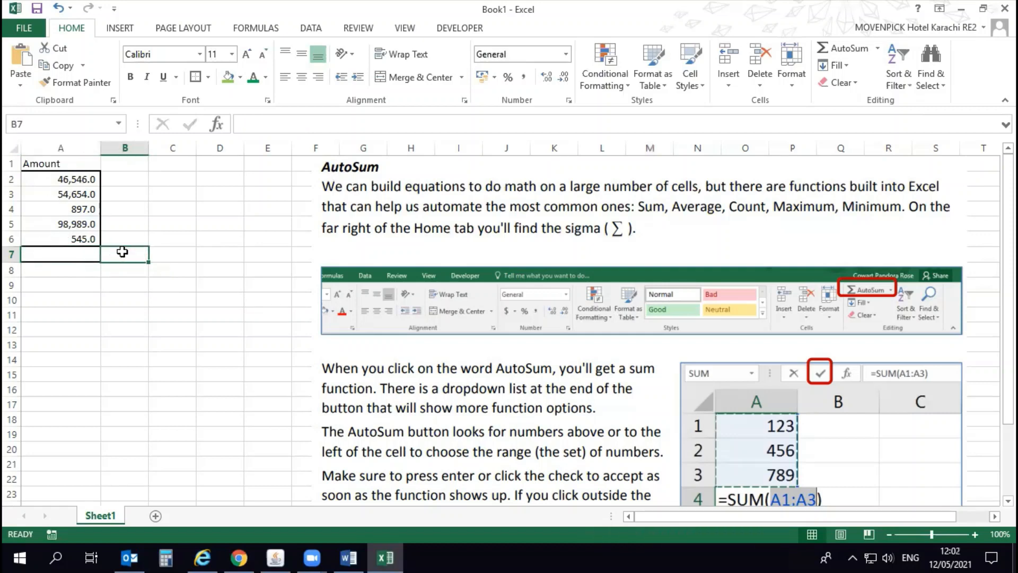
pyautogui.write('Min')
pyautogui.press('Return')
# Step: Calculate the minimum of A2:A6 in A7 with the AutoSum Min function
pyautogui.click(70, 254)
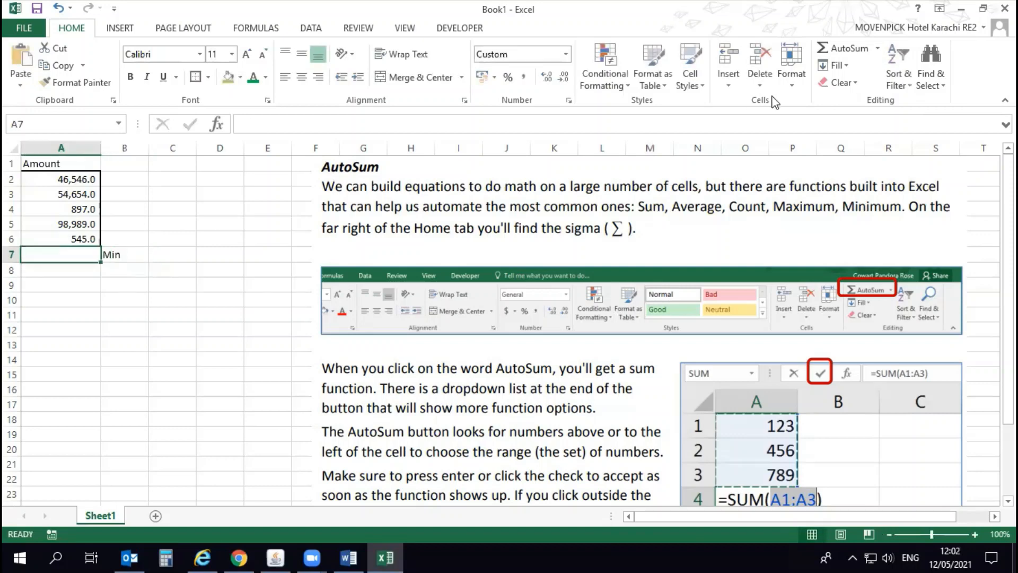
pyautogui.click(876, 50)
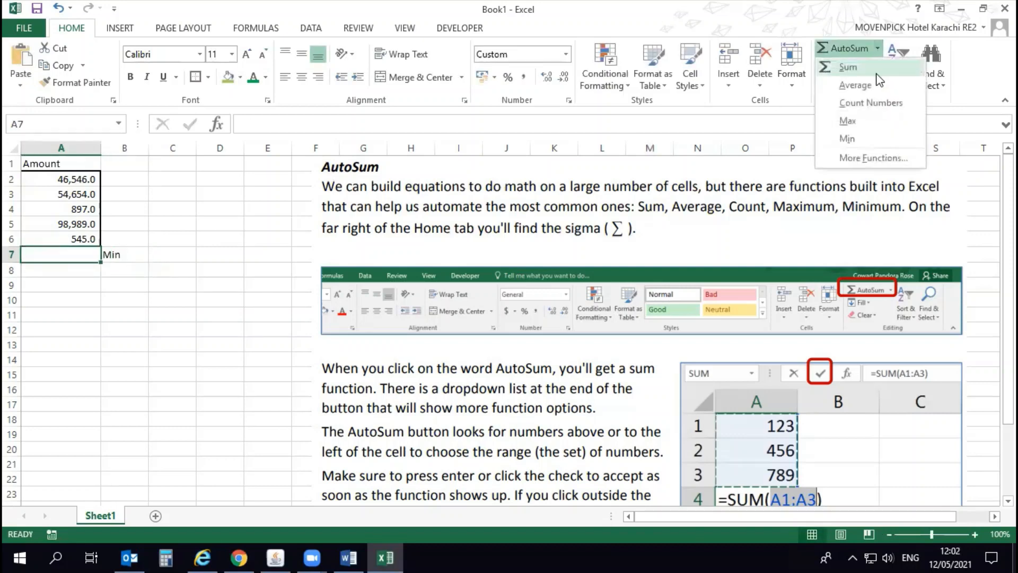
pyautogui.click(870, 141)
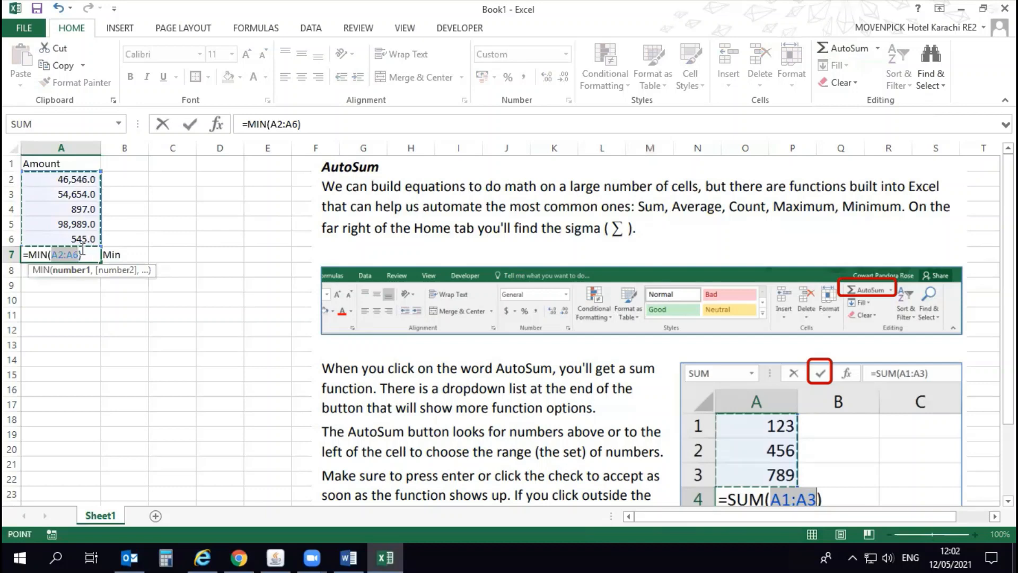
pyautogui.press('Return')
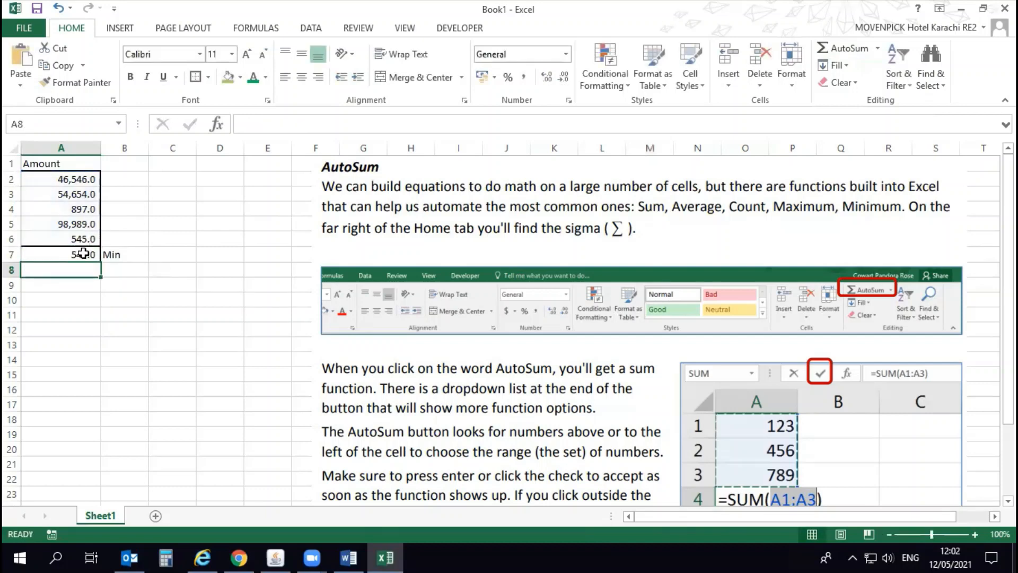
# Step: Set the amount in A6 to 879 and compare the recalculated minimum in A7 with the amounts above it
pyautogui.click(78, 240)
pyautogui.write('879')
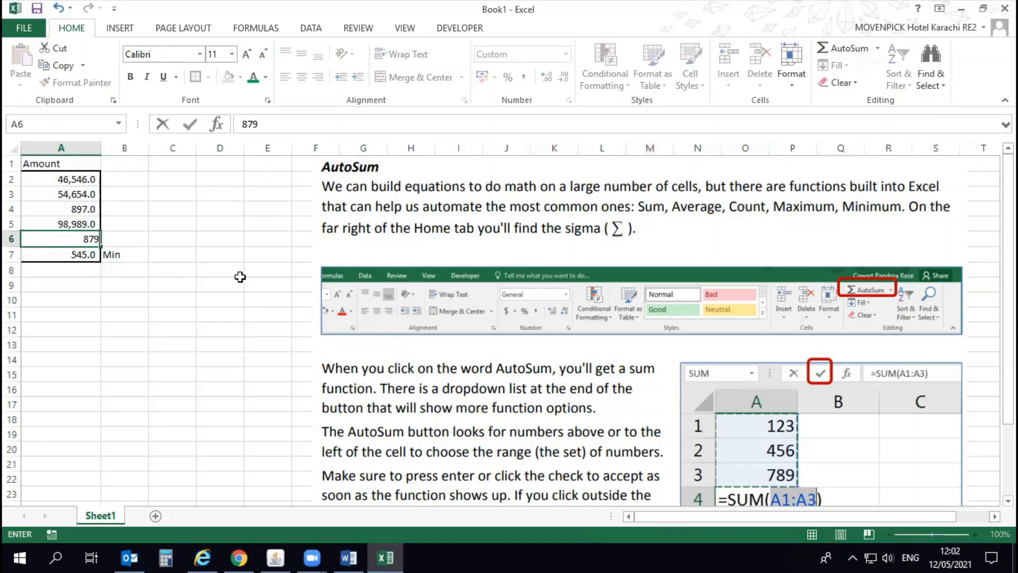
pyautogui.press('Return')
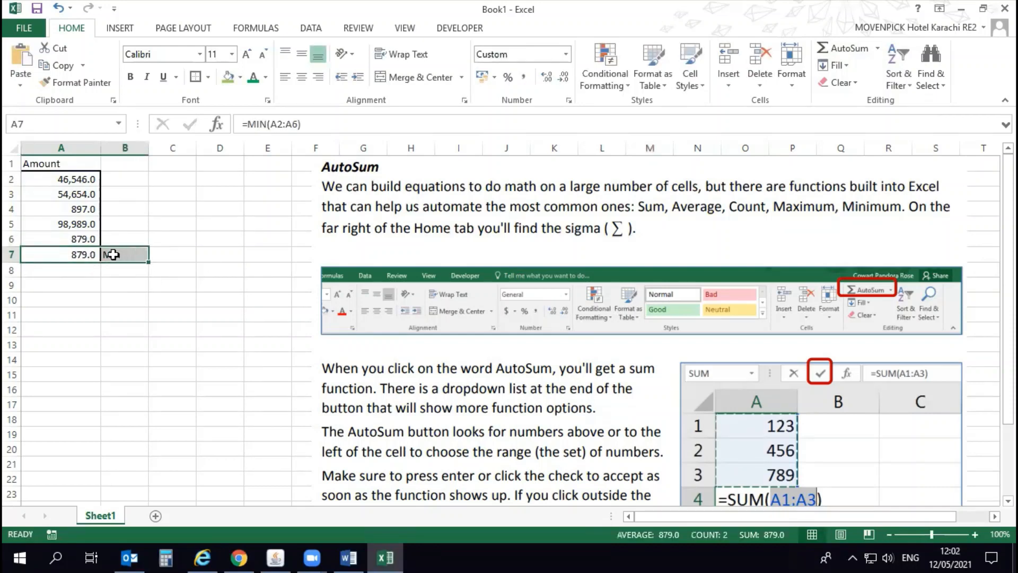
pyautogui.moveTo(85, 179); pyautogui.dragTo(85, 239)
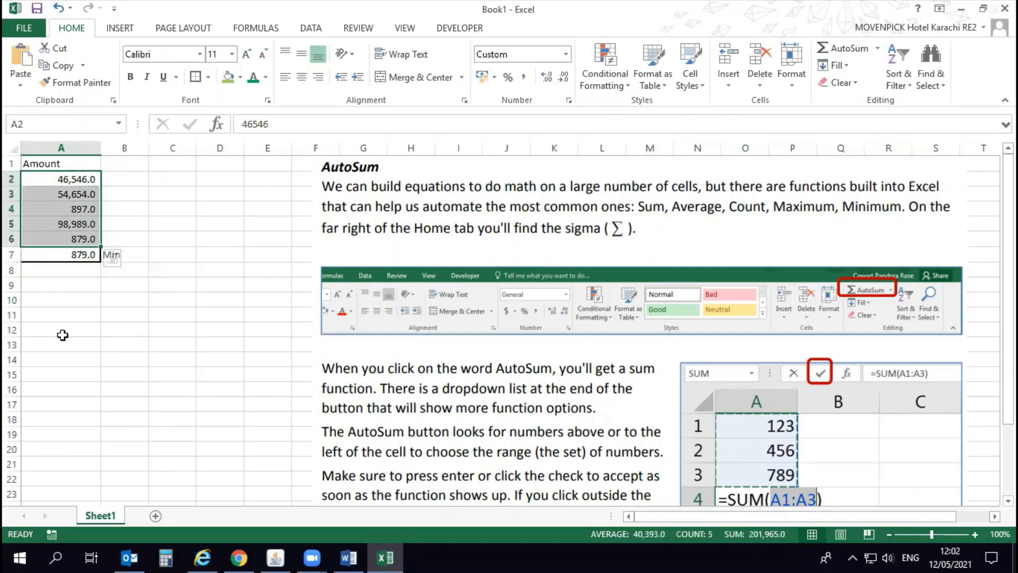
pyautogui.click(53, 255)
pyautogui.moveTo(63, 180); pyautogui.dragTo(69, 255)
# Step: Switch to Excel2016-Beginners.pdf in Chrome and go through the Exercise 1 to Exercise 4 headings in the table of contents
pyautogui.hotkey('alt', 'Tab')
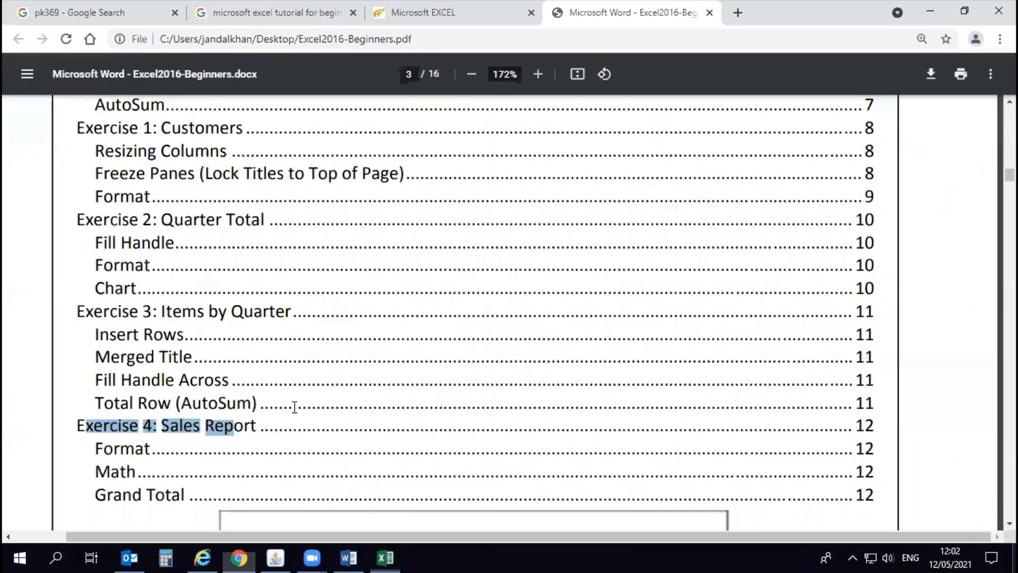
pyautogui.click(179, 370)
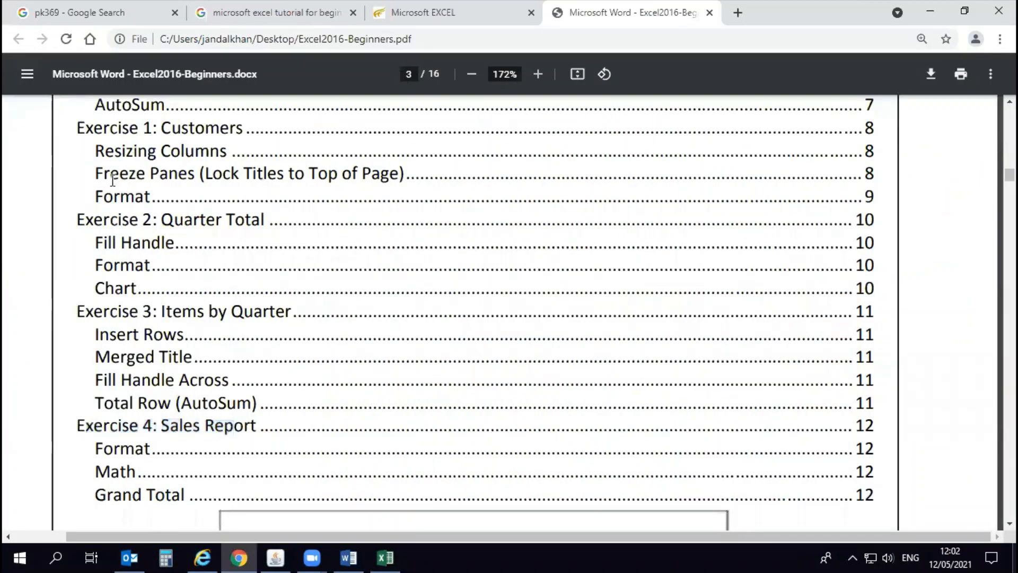
pyautogui.moveTo(76, 127); pyautogui.dragTo(196, 125)
pyautogui.moveTo(78, 220); pyautogui.dragTo(264, 220)
pyautogui.moveTo(74, 313); pyautogui.dragTo(272, 311)
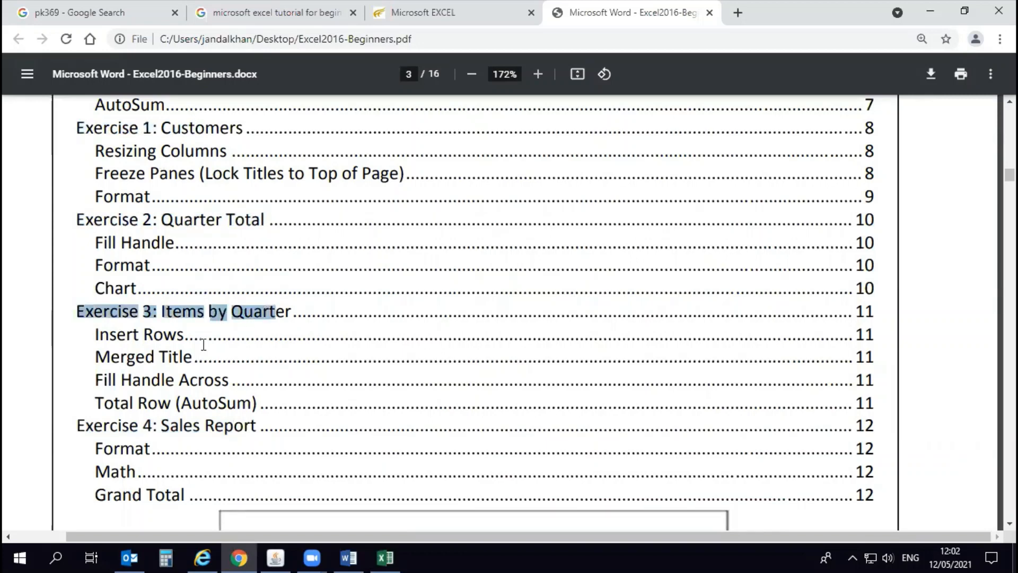
pyautogui.moveTo(80, 430); pyautogui.dragTo(274, 433)
pyautogui.click(208, 419)
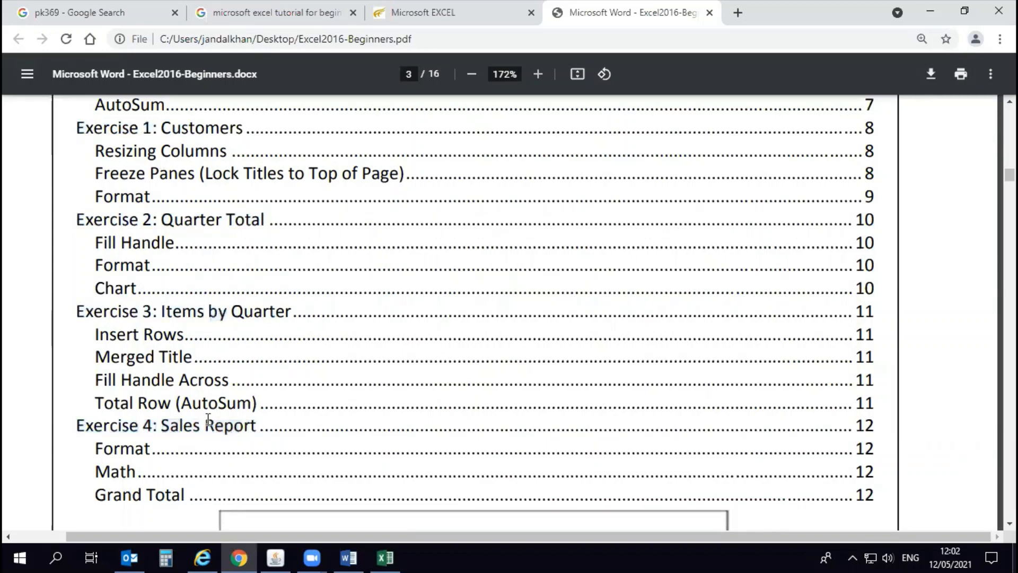
pyautogui.moveTo(115, 127); pyautogui.dragTo(241, 125)
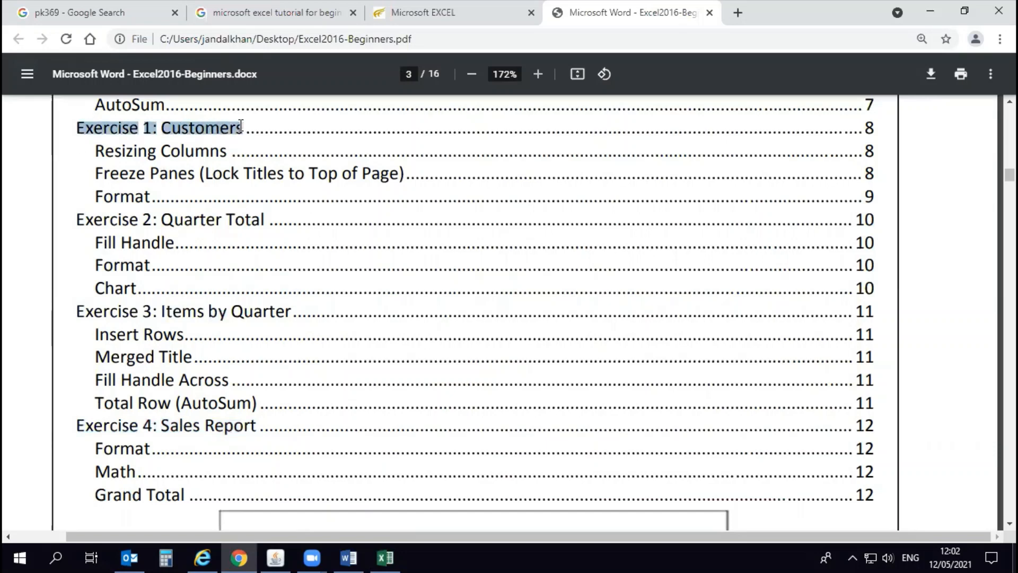
pyautogui.moveTo(77, 219); pyautogui.dragTo(269, 213)
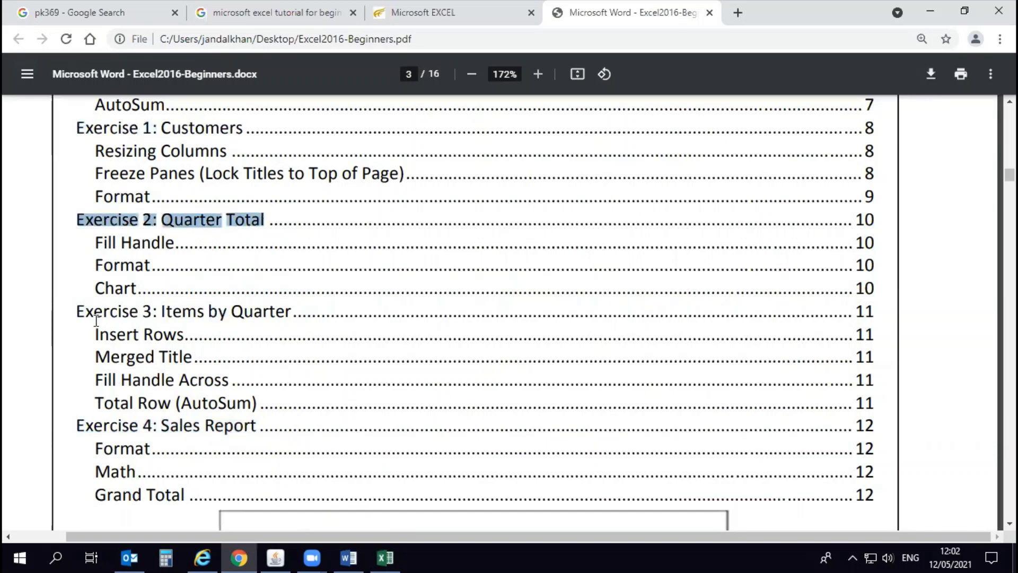
pyautogui.moveTo(78, 310); pyautogui.dragTo(295, 311)
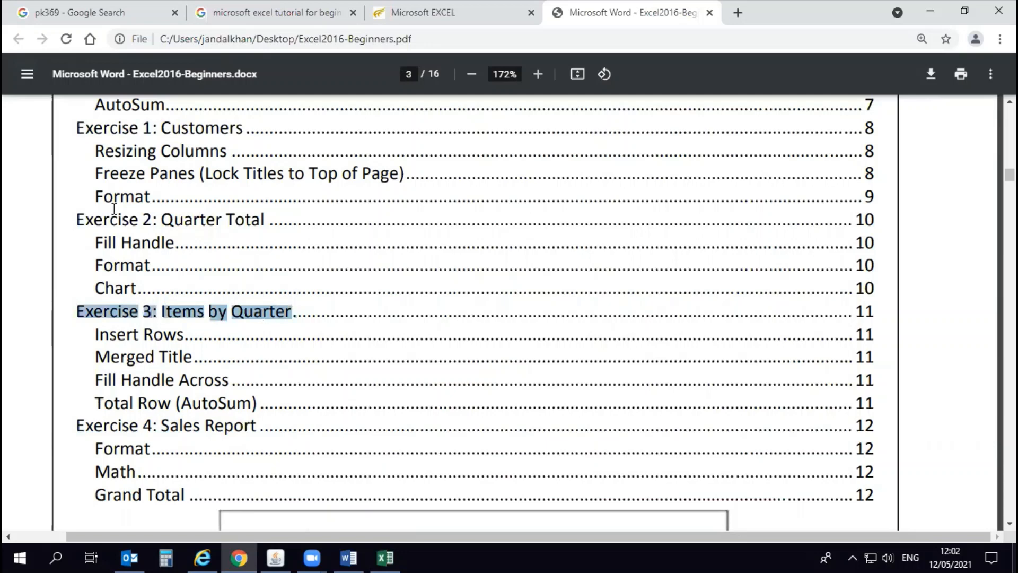
# Step: Go through the subtopics listed under the four exercises, from Resizing Columns to Grand Total
pyautogui.moveTo(92, 151); pyautogui.dragTo(220, 393)
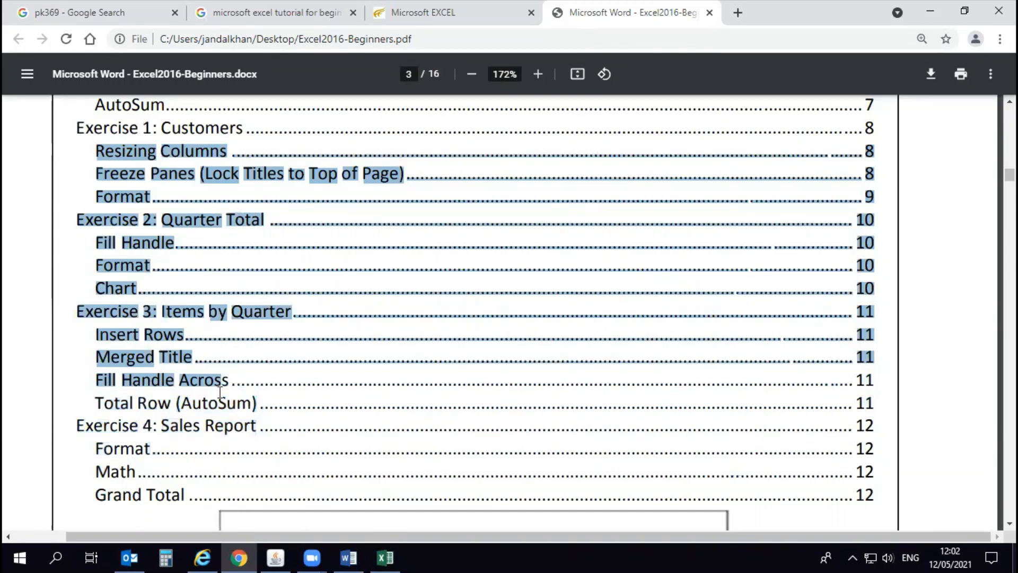
pyautogui.click(210, 246)
pyautogui.moveTo(97, 177); pyautogui.dragTo(176, 177)
pyautogui.moveTo(105, 197); pyautogui.dragTo(152, 200)
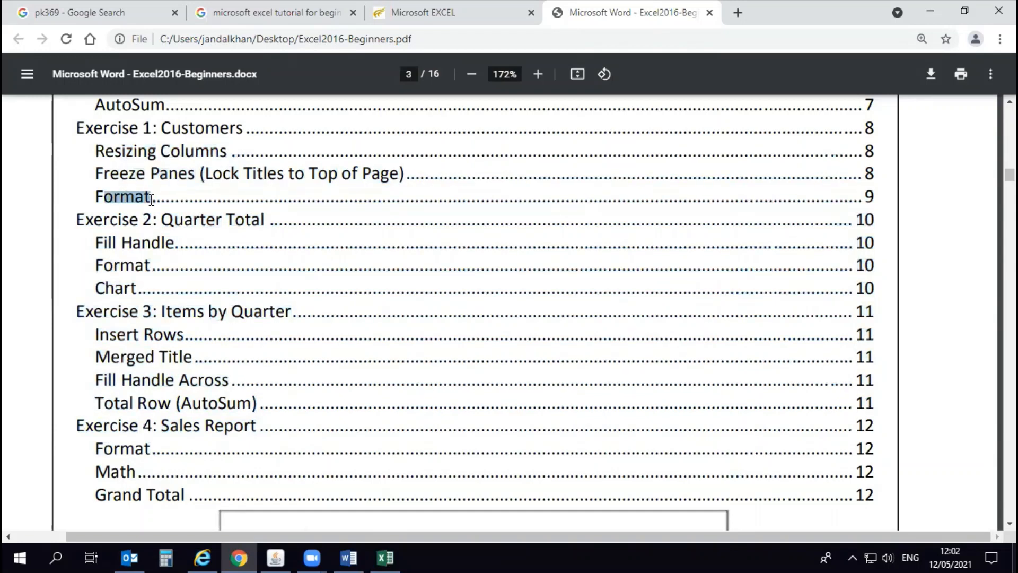
pyautogui.moveTo(104, 242); pyautogui.dragTo(139, 264)
pyautogui.moveTo(86, 285); pyautogui.dragTo(135, 284)
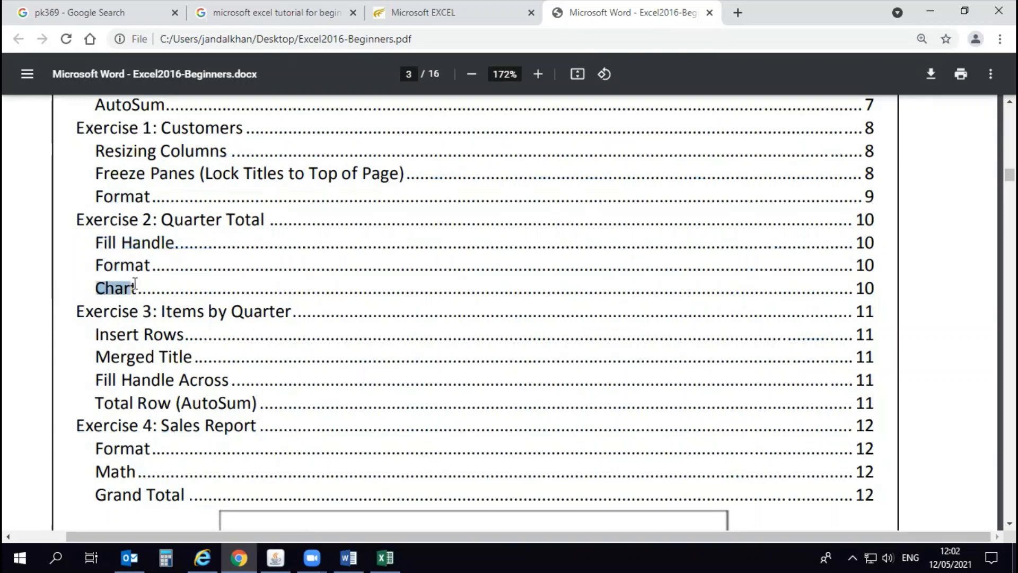
pyautogui.moveTo(97, 335); pyautogui.dragTo(256, 408)
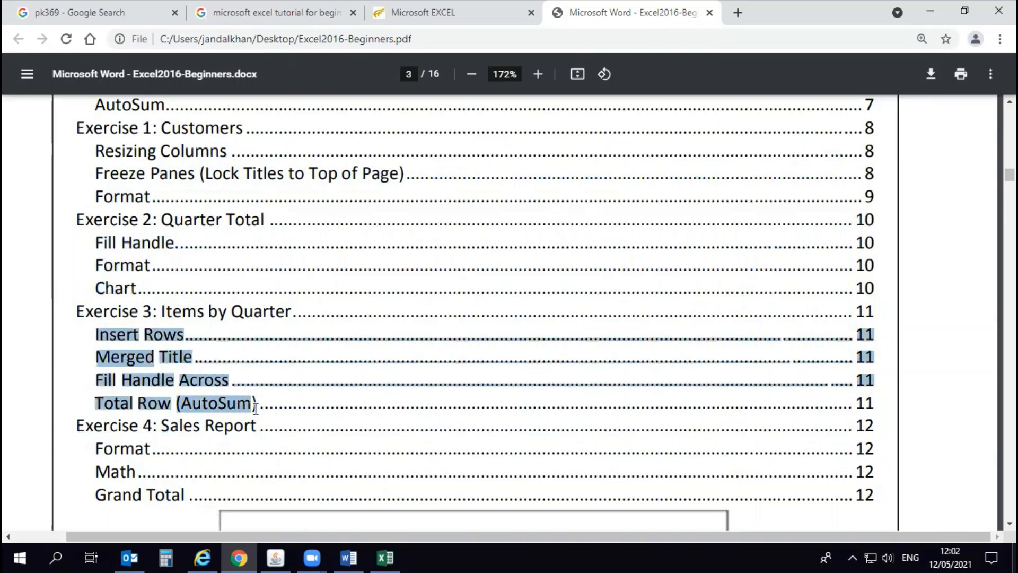
pyautogui.moveTo(98, 446); pyautogui.dragTo(189, 494)
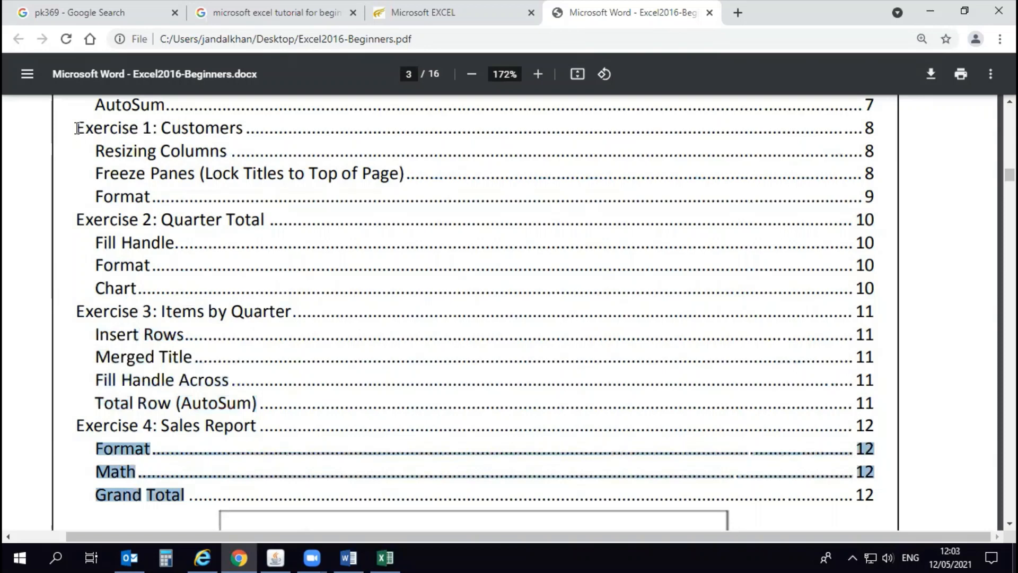
# Step: Highlight the complete list of exercises in the table of contents, and single out the Exercise 1: Customers heading
pyautogui.moveTo(77, 128); pyautogui.dragTo(188, 494)
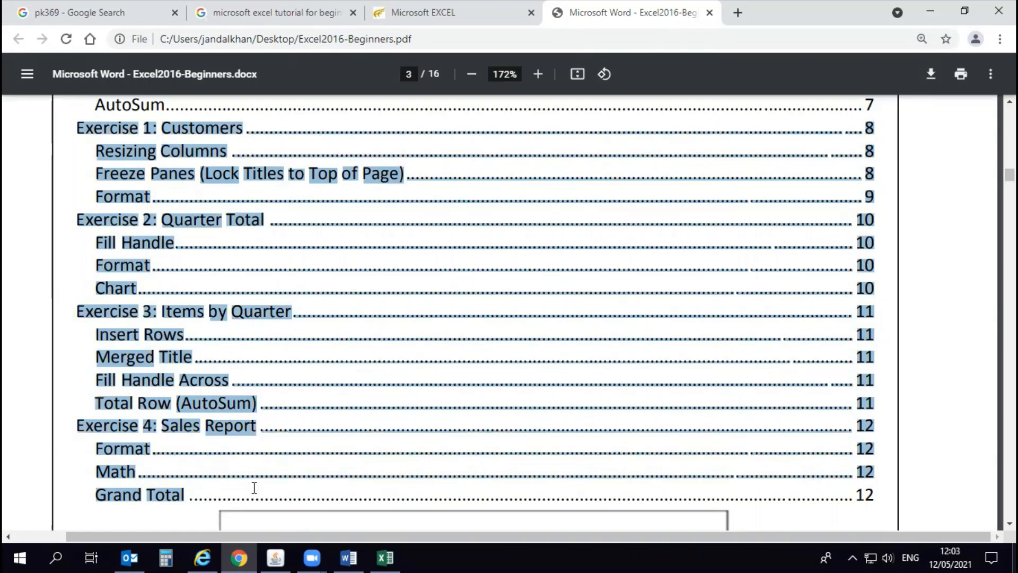
pyautogui.click(247, 256)
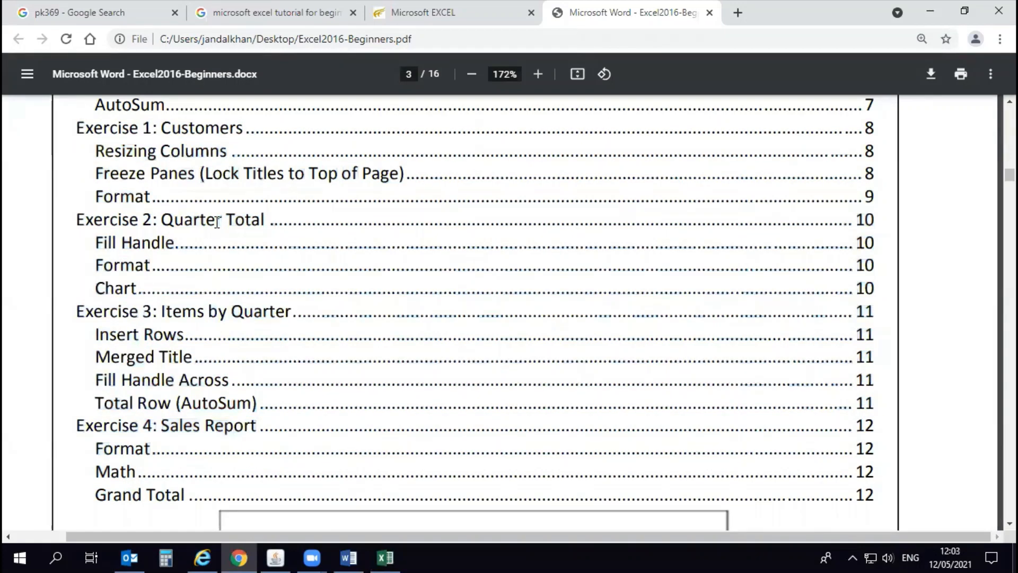
pyautogui.moveTo(121, 131); pyautogui.dragTo(873, 491)
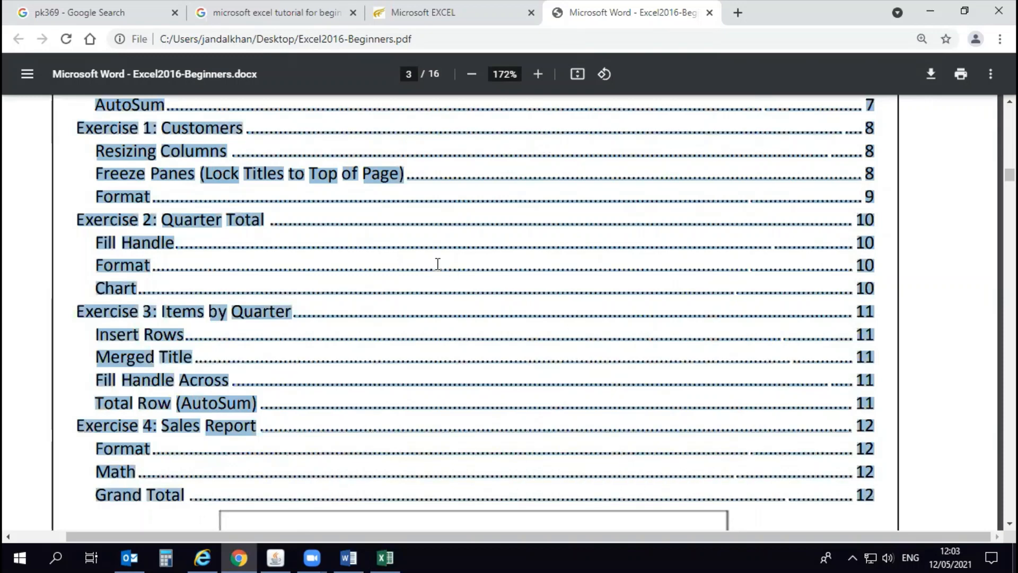
pyautogui.click(197, 188)
pyautogui.moveTo(76, 125); pyautogui.dragTo(202, 126)
# Step: Switch back to Excel and examine the customer data in A1:F17 on the E1 Customers sheet
pyautogui.hotkey('alt', 'Tab')
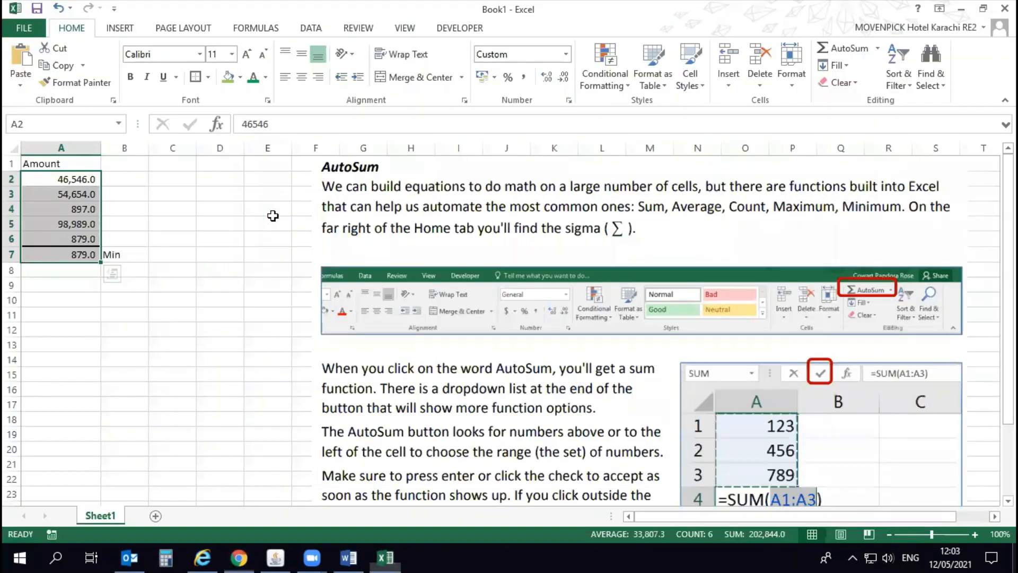
pyautogui.click(336, 202)
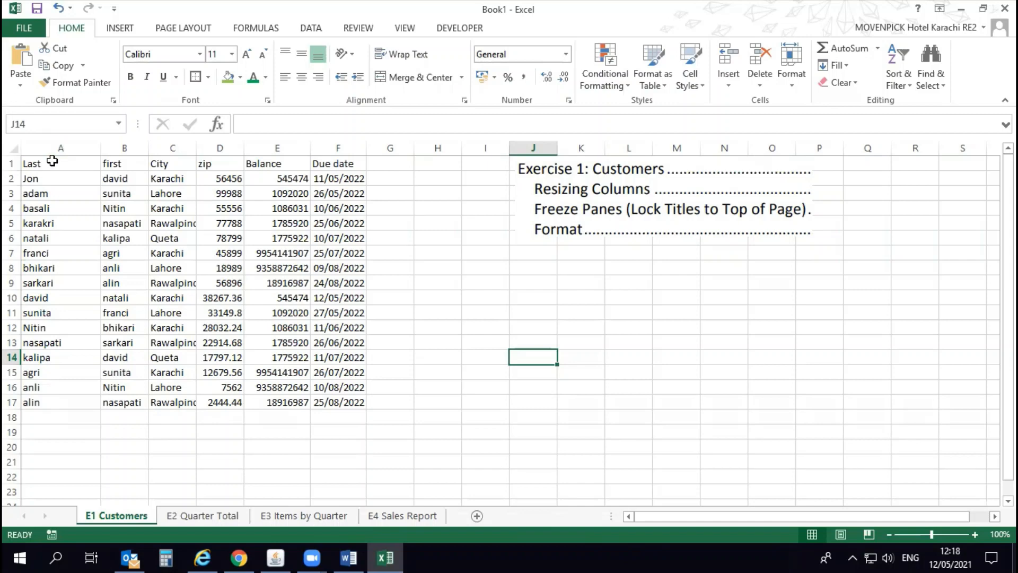
pyautogui.moveTo(52, 162); pyautogui.dragTo(334, 401)
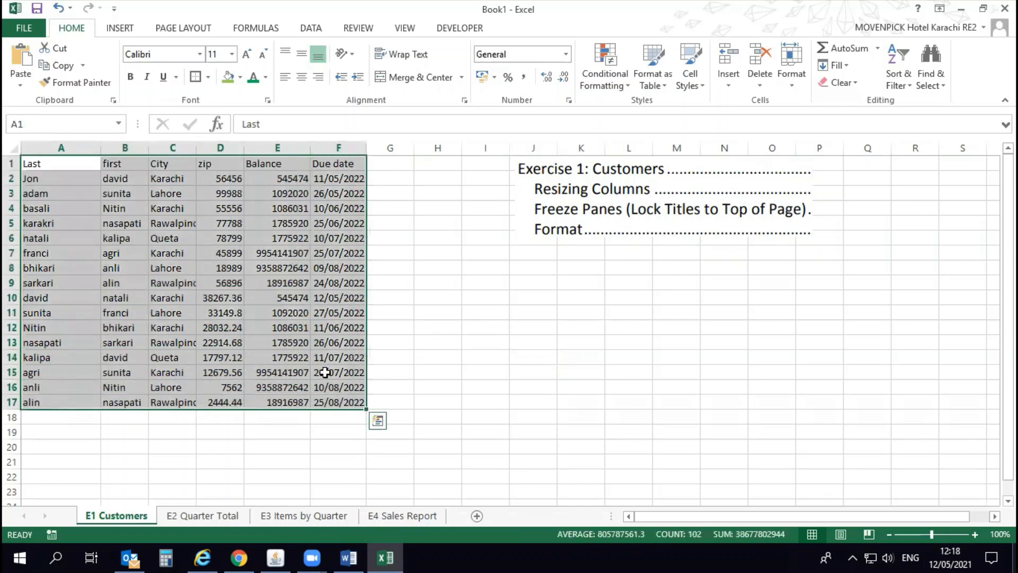
# Step: Examine the E2 Quarter Total, E3 Items by Quarter and E4 Sales Report sheets, and return to E1 Customers
pyautogui.hotkey('ctrl', 'pagedown')
pyautogui.click(324, 369)
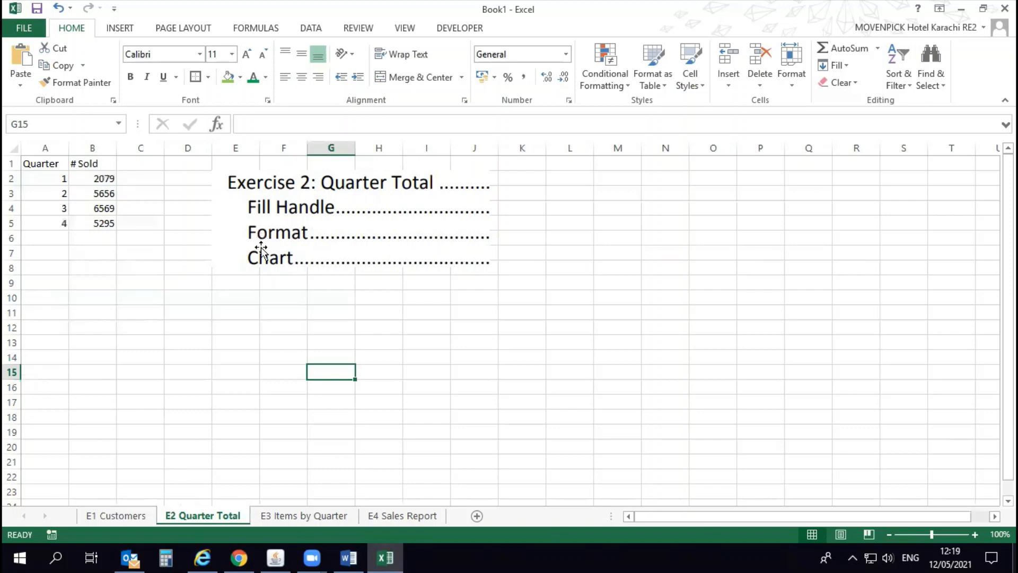
pyautogui.click(266, 293)
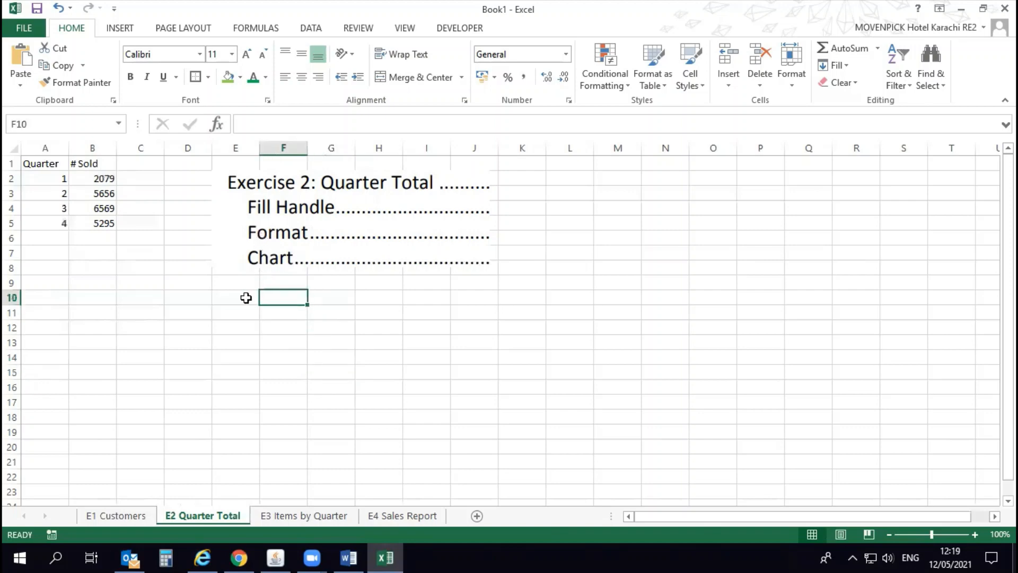
pyautogui.hotkey('ctrl', 'pagedown')
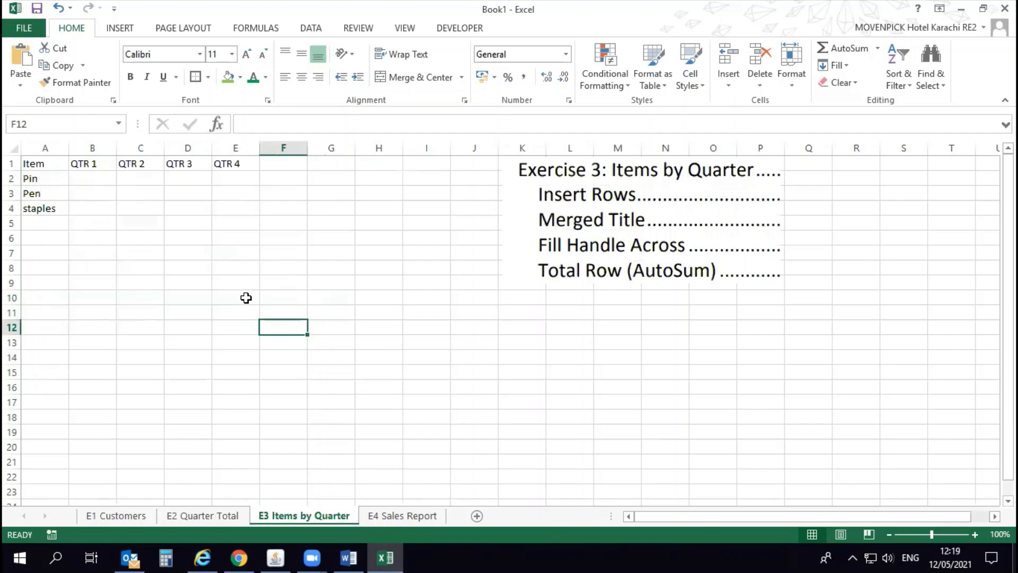
pyautogui.click(271, 295)
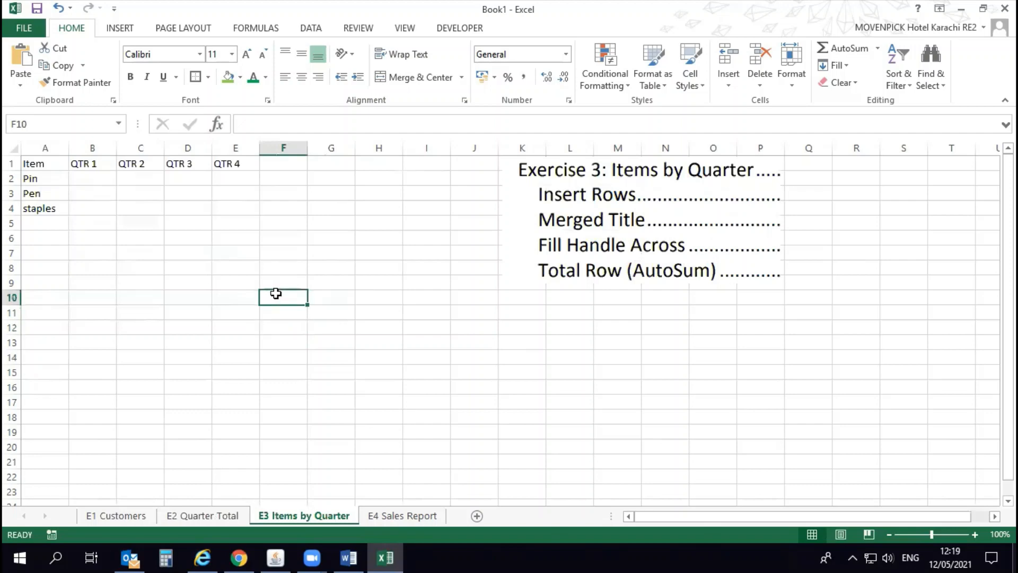
pyautogui.click(357, 283)
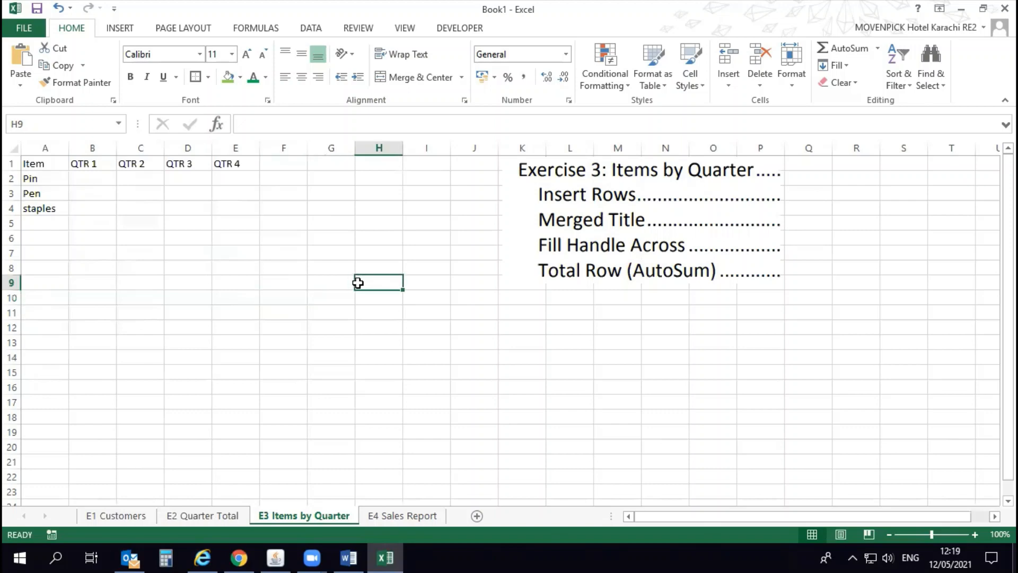
pyautogui.hotkey('ctrl', 'pagedown')
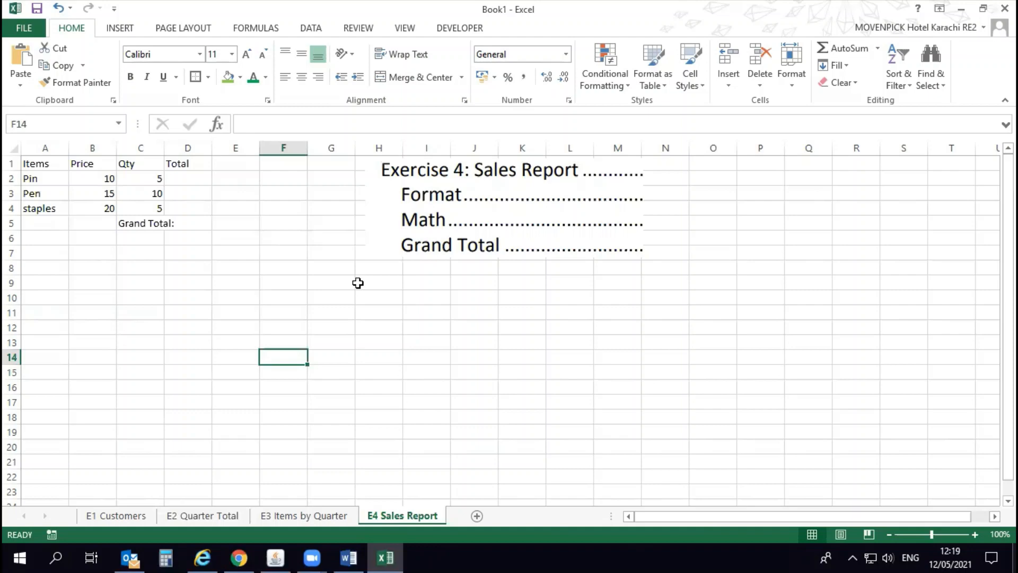
pyautogui.hotkey('ctrl', 'pageup')
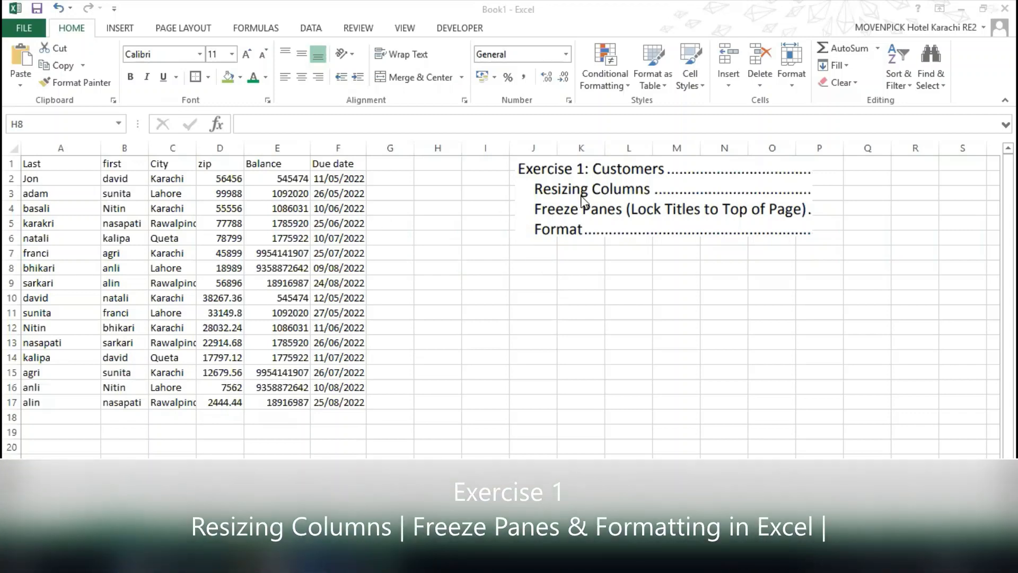
# Step: Widen column B of the customer table, and narrow columns A to F together to one equal width
pyautogui.moveTo(101, 147); pyautogui.dragTo(196, 148)
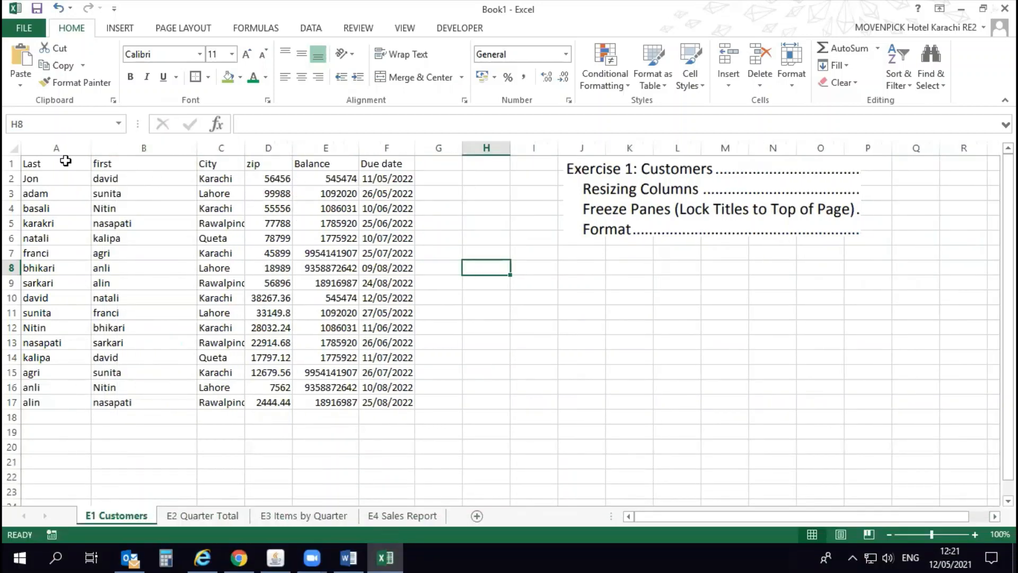
pyautogui.moveTo(63, 148); pyautogui.dragTo(352, 146)
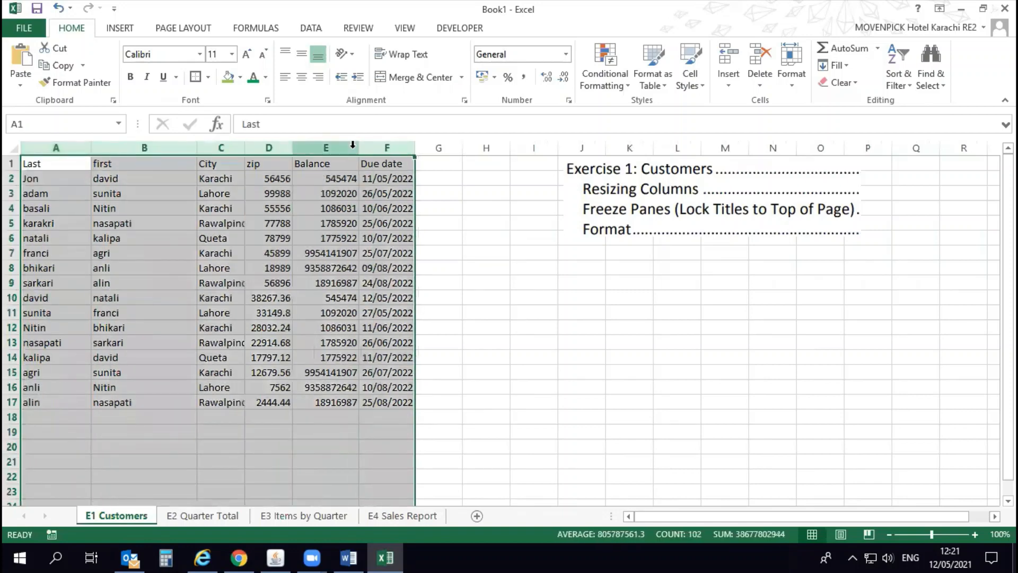
pyautogui.moveTo(244, 147); pyautogui.dragTo(235, 152)
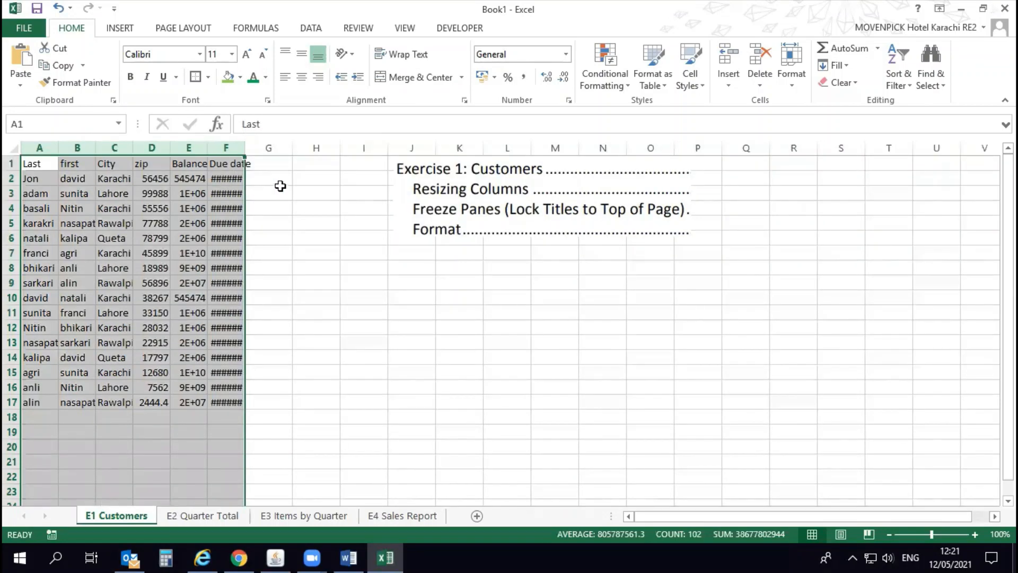
# Step: AutoFit columns A to F of the customer table to the width of their contents
pyautogui.click(276, 188)
pyautogui.click(13, 147)
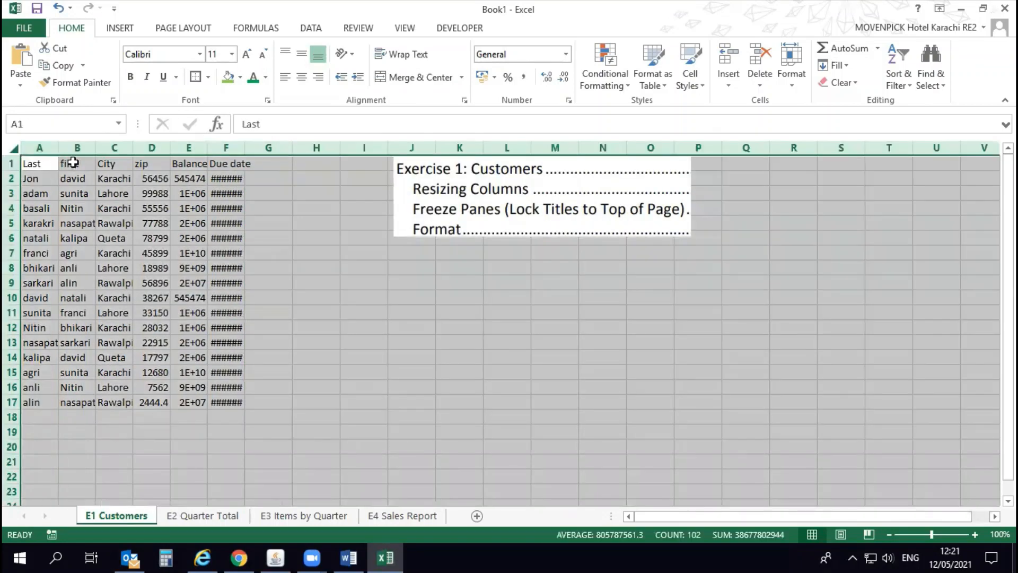
pyautogui.click(27, 150)
pyautogui.moveTo(81, 148); pyautogui.dragTo(235, 145)
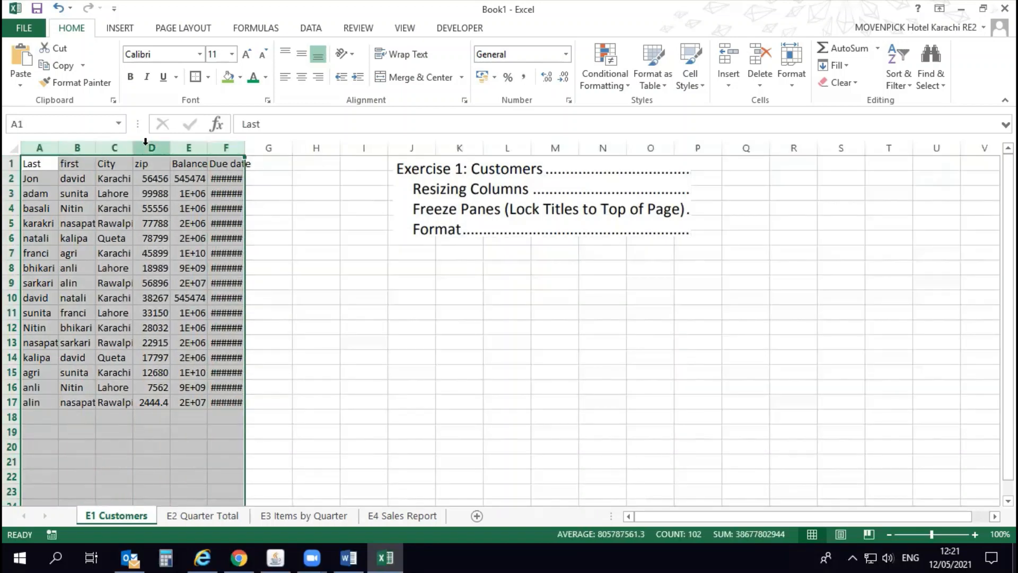
pyautogui.doubleClick(58, 148)
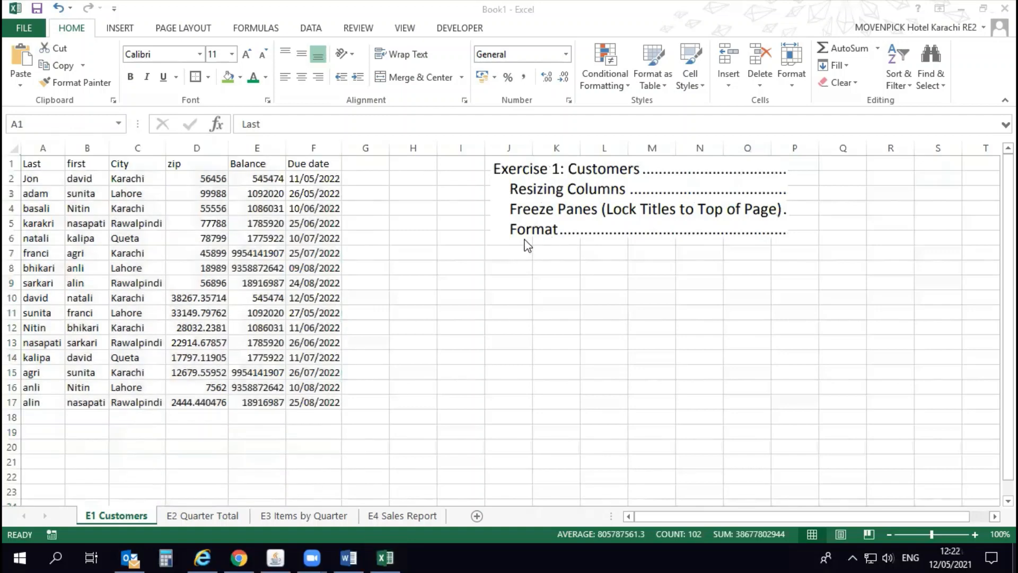
pyautogui.hotkey('alt', 'Tab')
pyautogui.press('Tab')
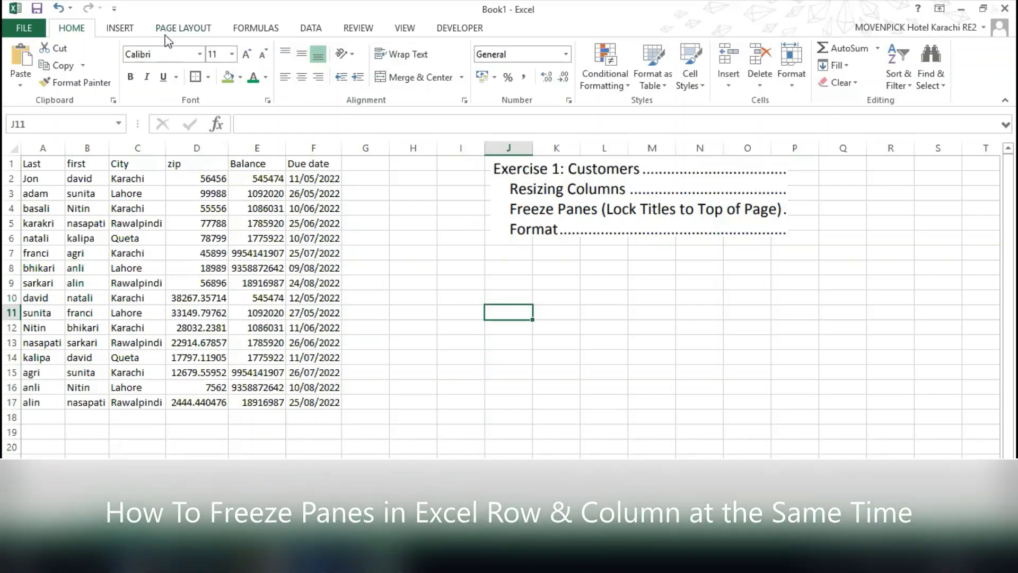
# Step: Apply Freeze Panes on the E1 Customers sheet with cell A1 selected
pyautogui.click(118, 28)
pyautogui.click(166, 29)
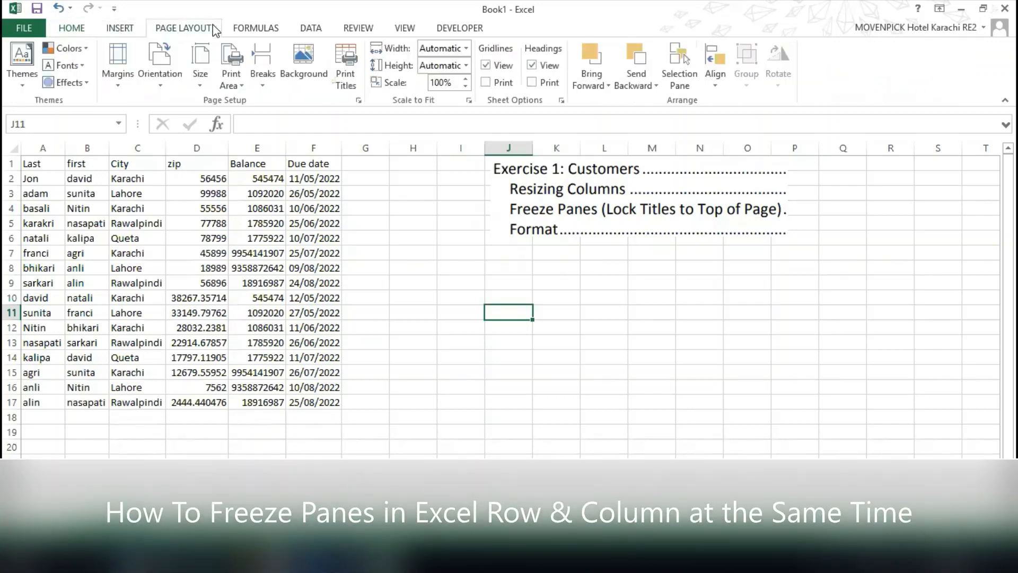
pyautogui.click(247, 29)
pyautogui.click(310, 30)
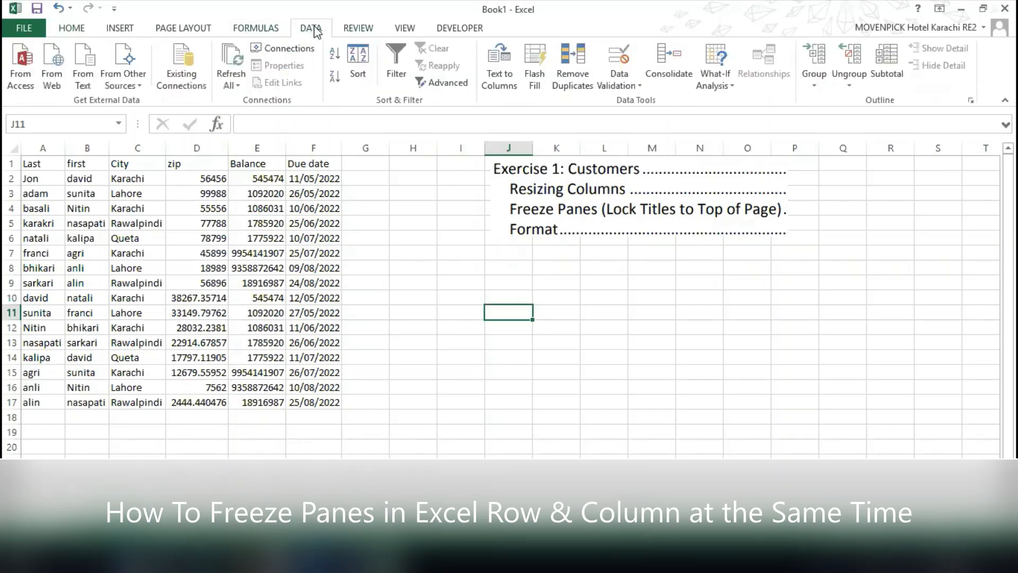
pyautogui.click(358, 29)
pyautogui.click(405, 29)
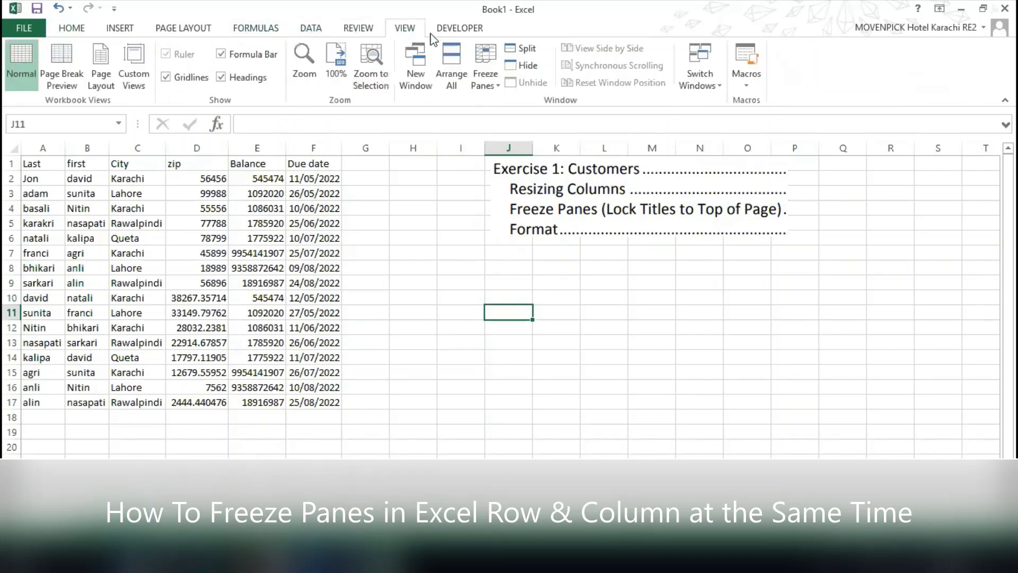
pyautogui.click(485, 69)
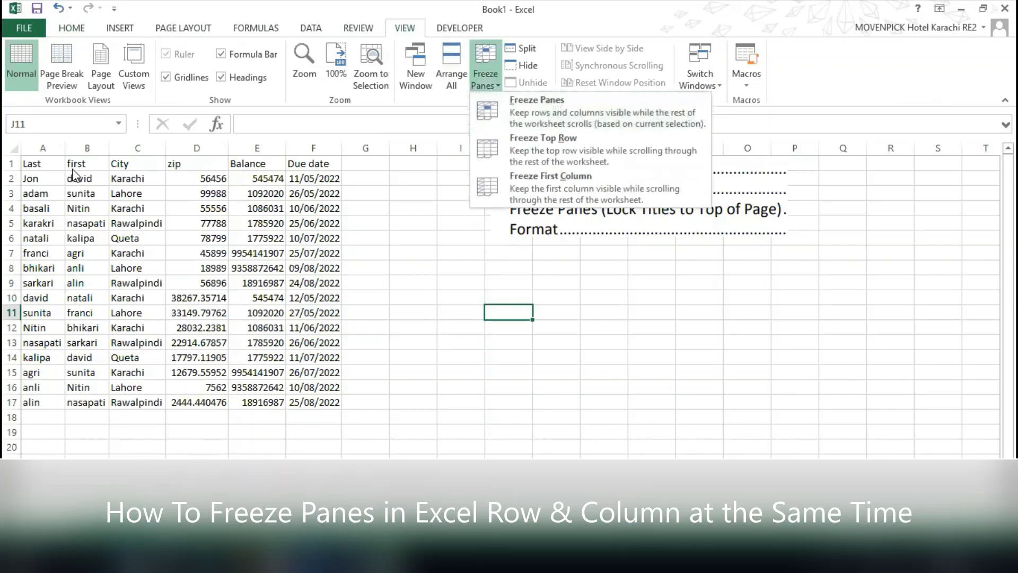
pyautogui.click(39, 163)
pyautogui.click(40, 164)
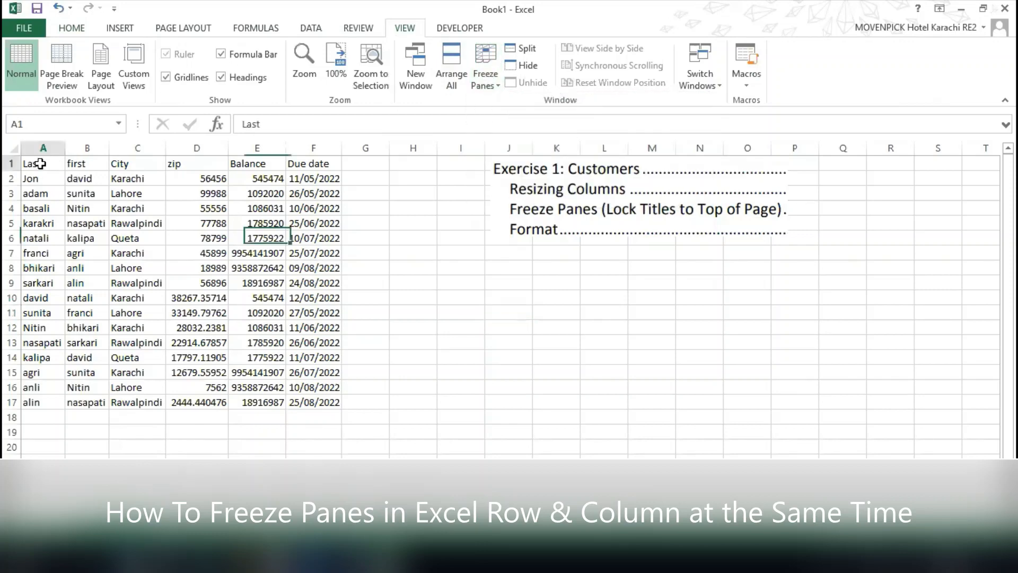
pyautogui.click(485, 77)
pyautogui.click(503, 113)
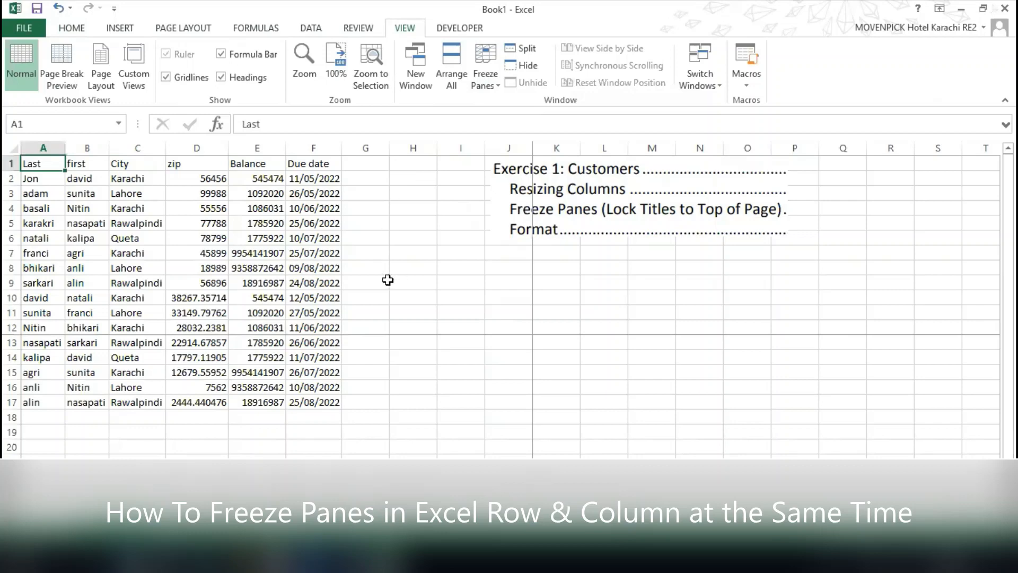
# Step: Check which rows stay locked when moving down the sheet, and unfreeze the panes
pyautogui.scroll(-2, 112, 247)
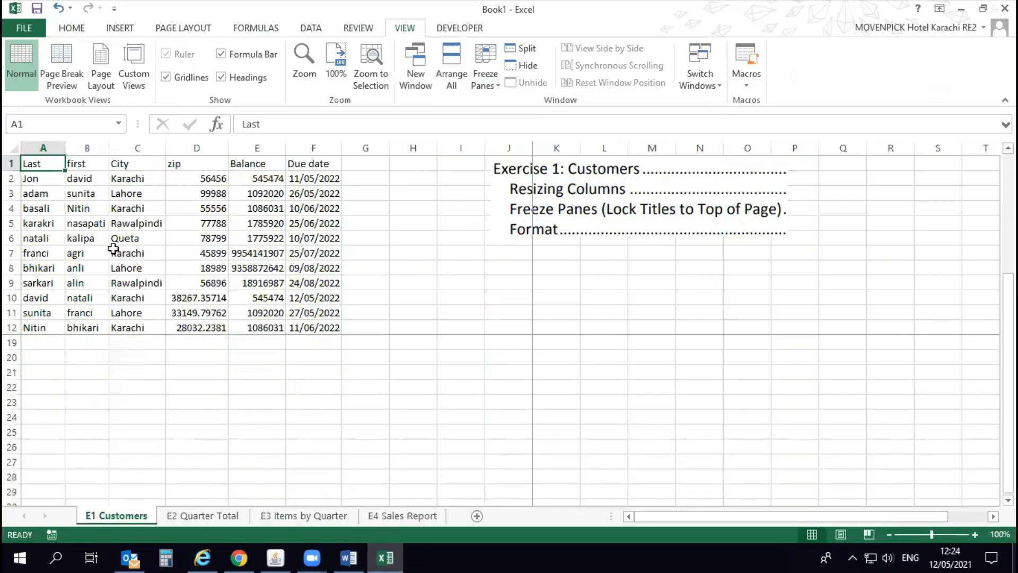
pyautogui.scroll(2, 113, 248)
pyautogui.click(490, 75)
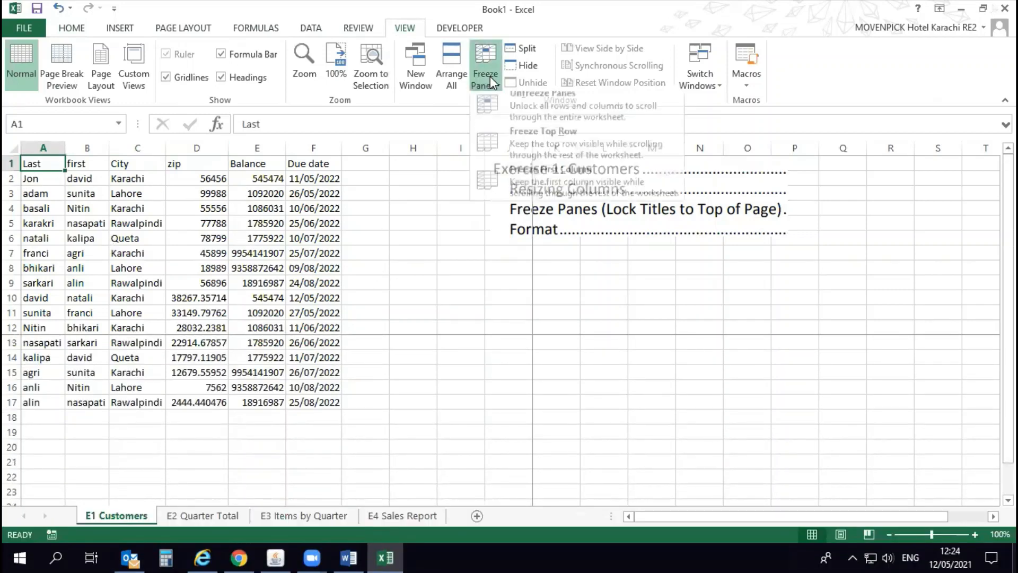
pyautogui.click(504, 100)
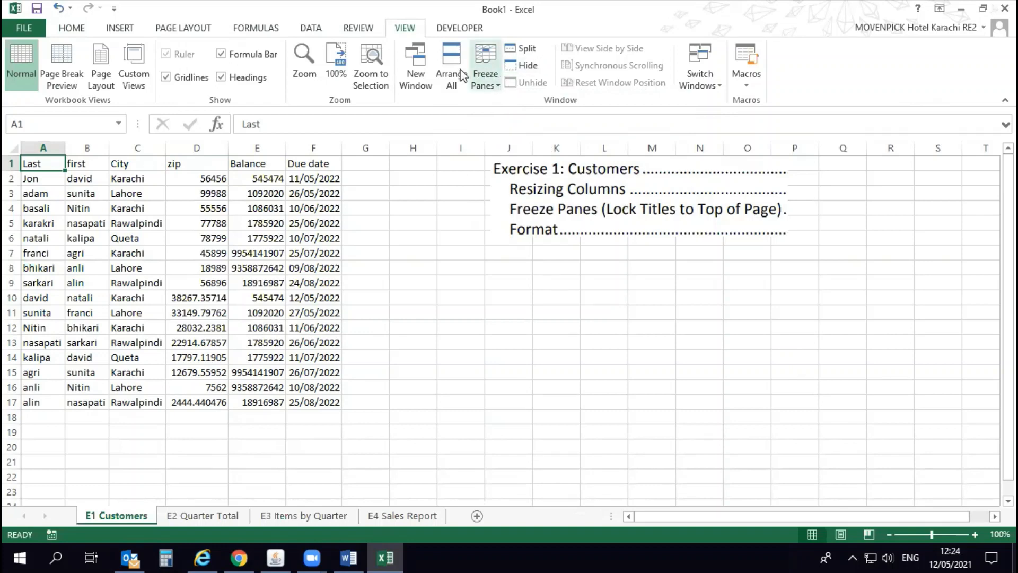
# Step: Lock the heading row of the customer table with Freeze Top Row
pyautogui.moveTo(42, 163); pyautogui.dragTo(147, 163)
pyautogui.click(486, 80)
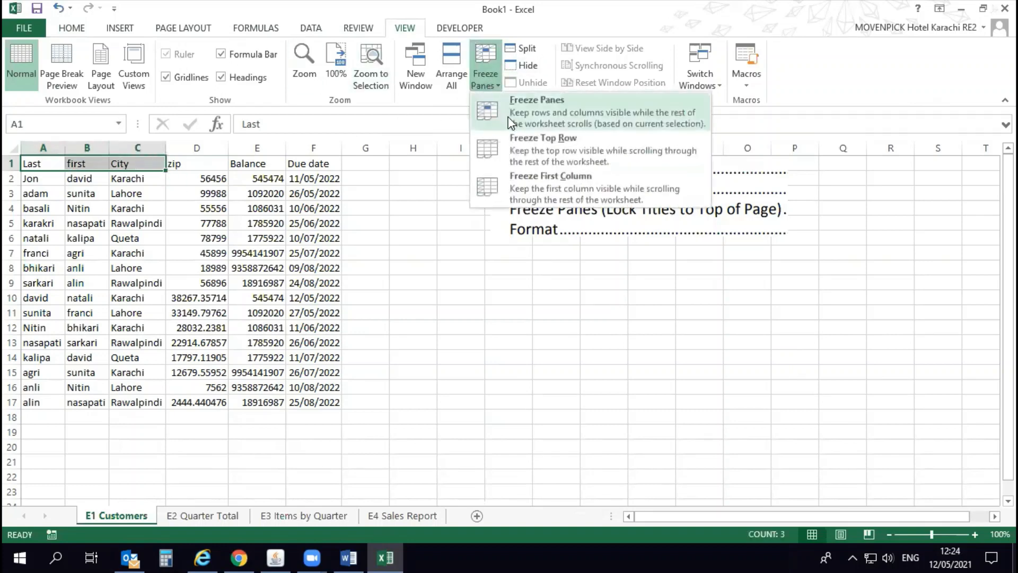
pyautogui.click(509, 142)
pyautogui.click(236, 211)
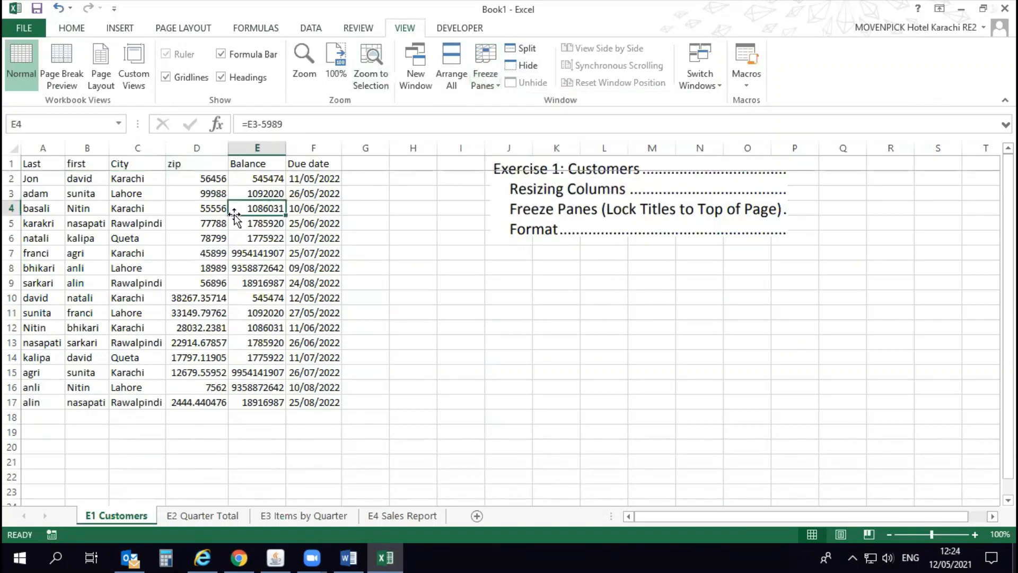
# Step: Check the frozen heading row against the customer rows down to row 17 and back to the table's start
pyautogui.scroll(-3, 235, 214)
pyautogui.scroll(3, 235, 215)
pyautogui.scroll(-2, 88, 205)
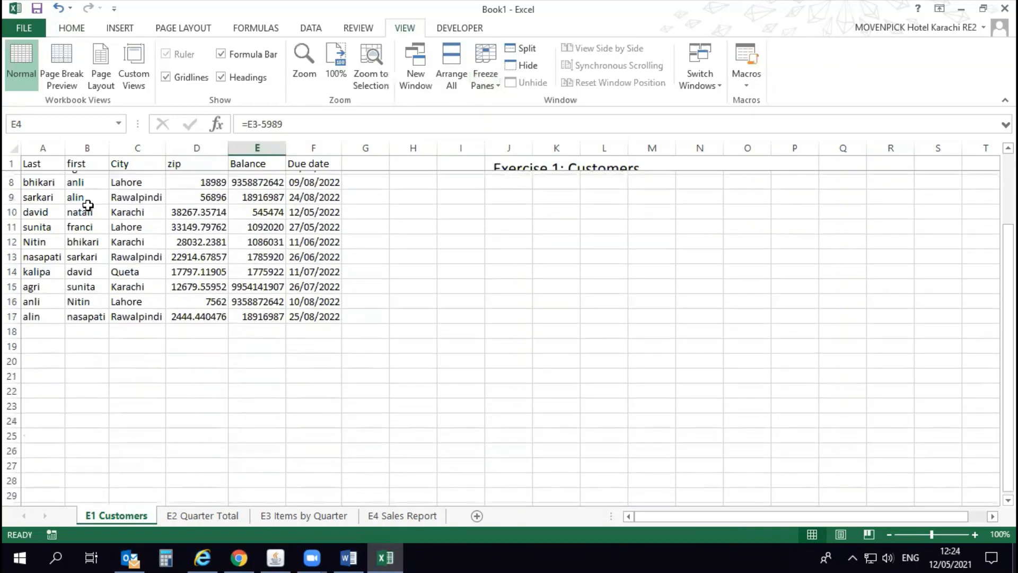
pyautogui.scroll(-2, 87, 205)
pyautogui.scroll(-1, 87, 206)
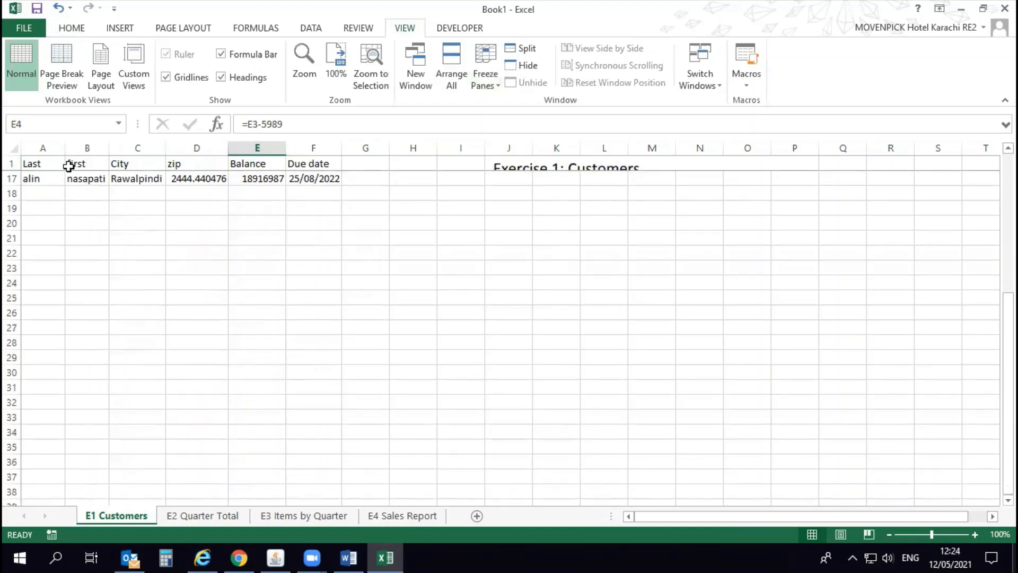
pyautogui.scroll(3, 75, 191)
pyautogui.scroll(2, 65, 217)
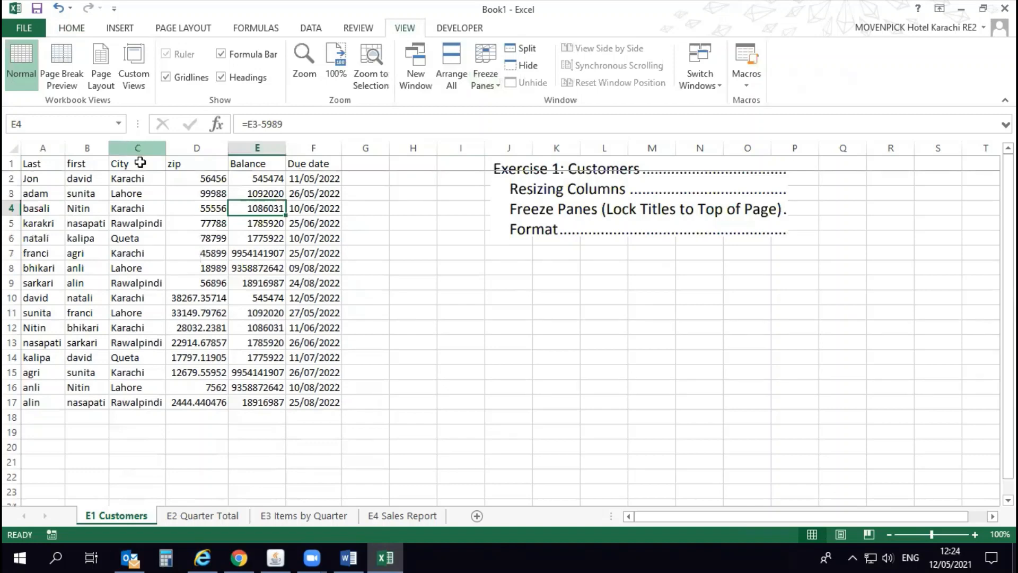
# Step: Replace the top-row freeze with Freeze First Column, and test it against the rows below
pyautogui.click(485, 71)
pyautogui.click(27, 162)
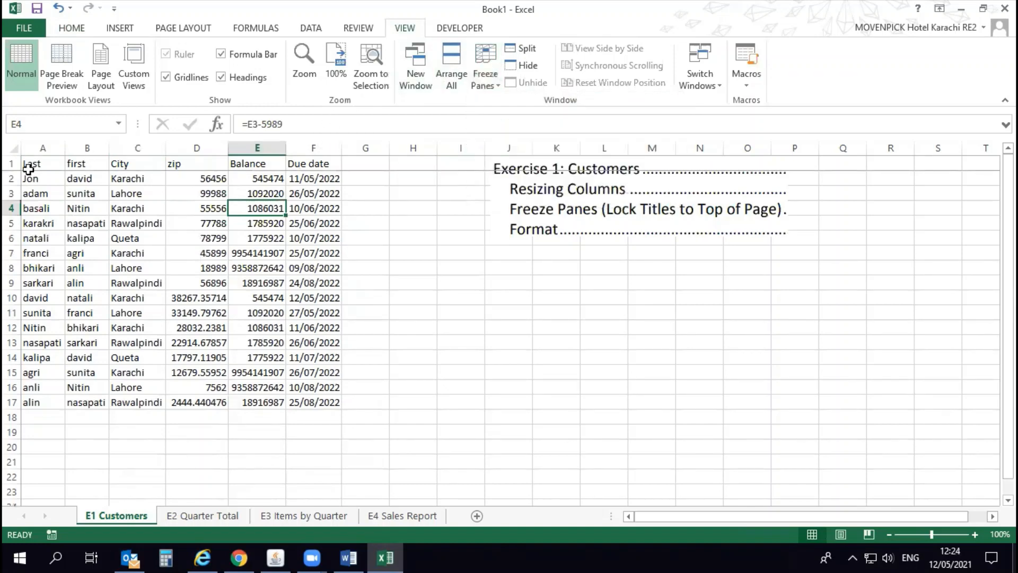
pyautogui.click(30, 178)
pyautogui.click(485, 74)
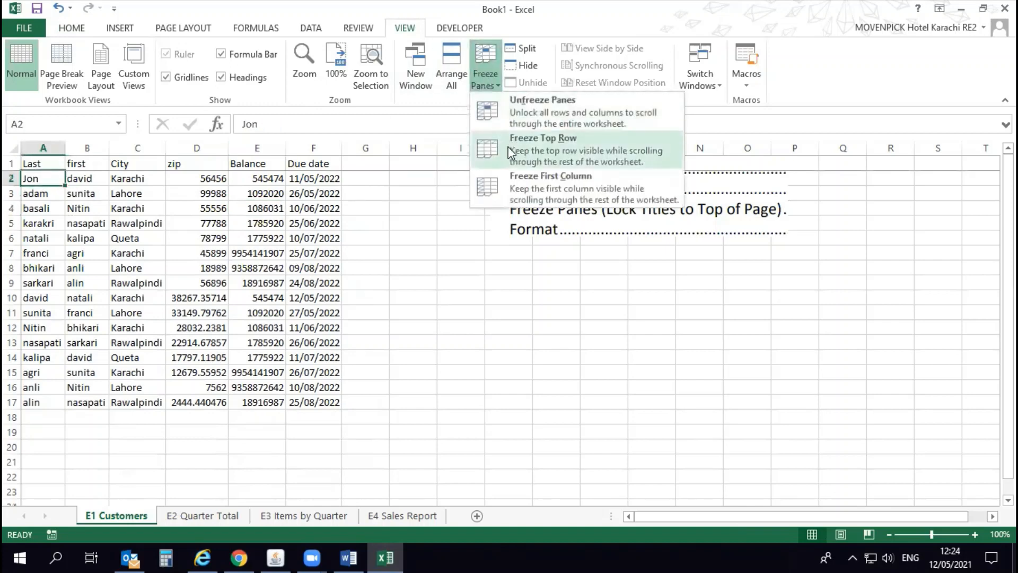
pyautogui.click(513, 185)
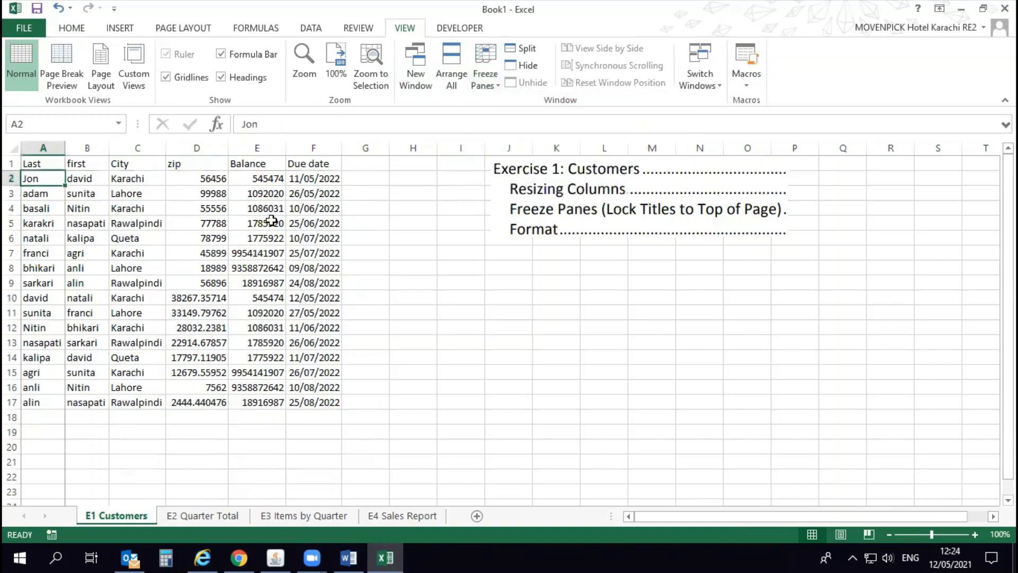
pyautogui.scroll(-1, 68, 198)
pyautogui.scroll(1, 65, 198)
# Step: Unfreeze the first column, and apply Freeze Panes again with cell A1 selected
pyautogui.click(43, 165)
pyautogui.click(480, 84)
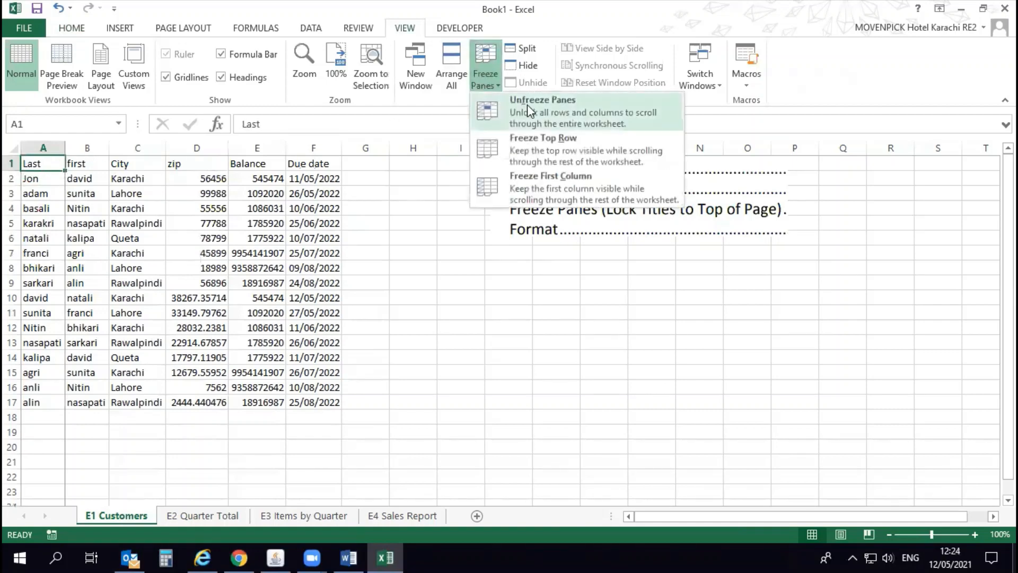
pyautogui.click(528, 110)
pyautogui.click(485, 80)
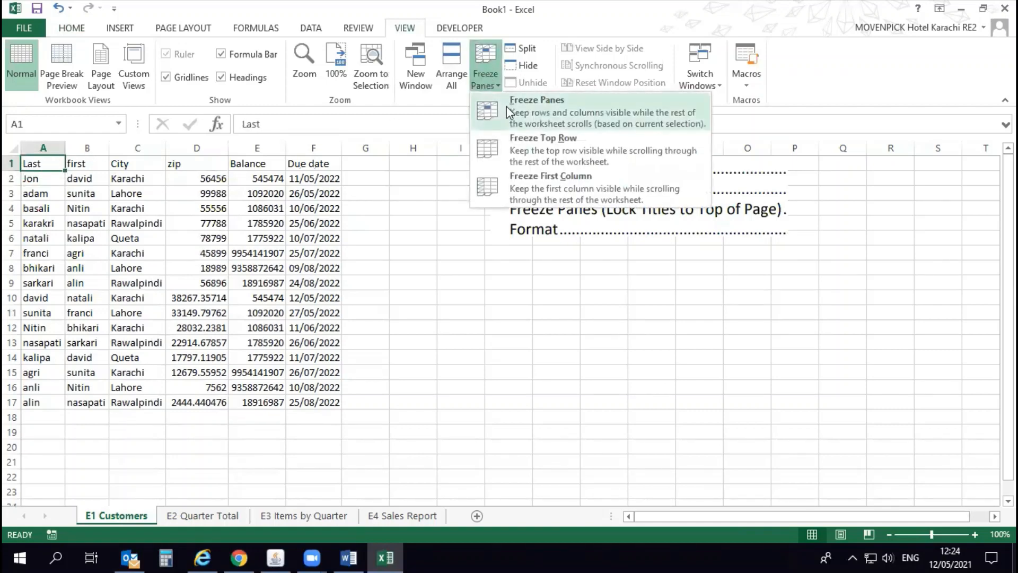
pyautogui.press('Escape')
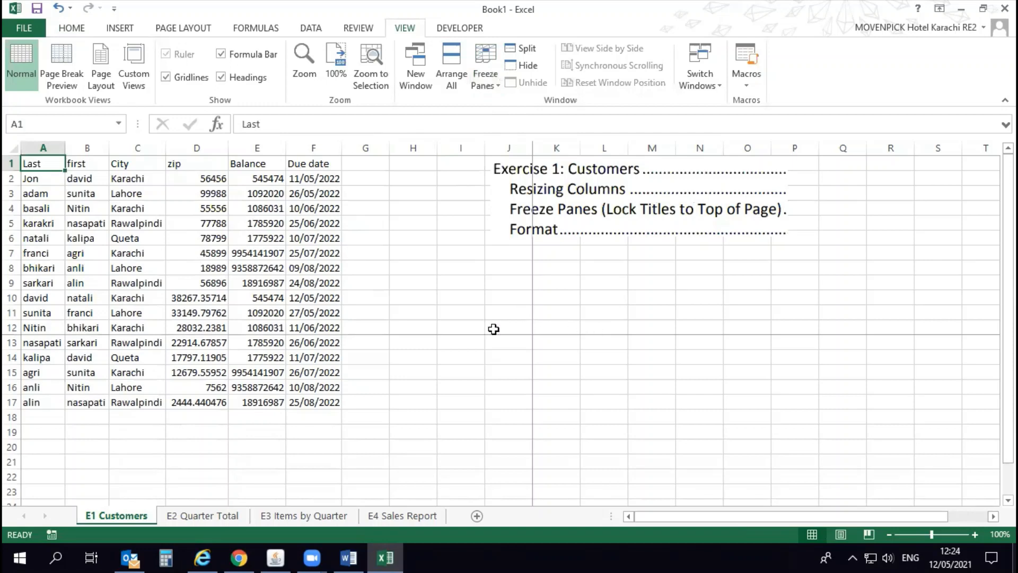
pyautogui.click(493, 329)
pyautogui.click(231, 292)
pyautogui.click(45, 164)
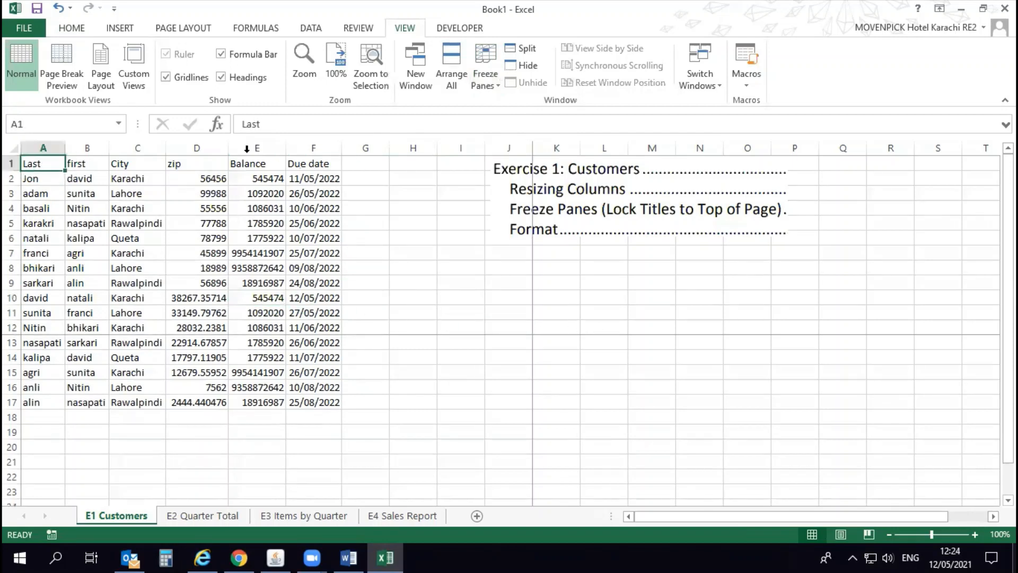
# Step: Switch the freeze to the first column only, and test it sideways across the sheet
pyautogui.click(484, 77)
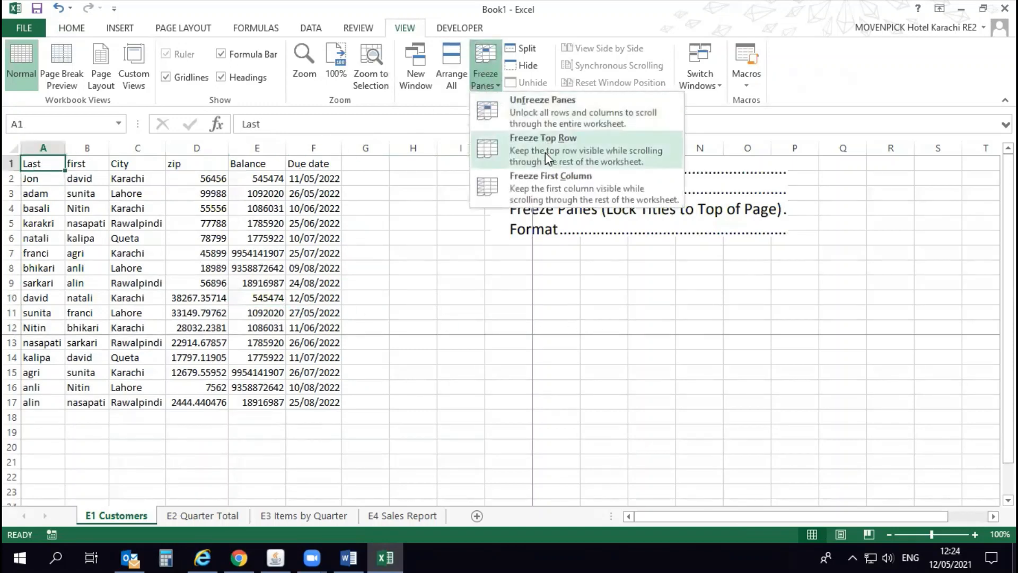
pyautogui.click(535, 190)
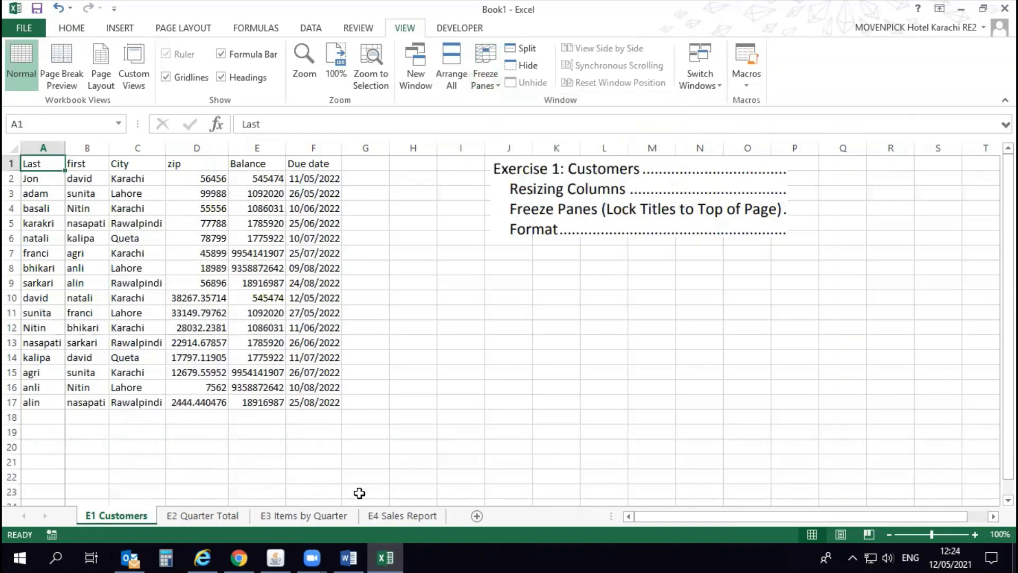
pyautogui.moveTo(670, 519)
pyautogui.mouseDown()
pyautogui.moveTo(705, 520)
pyautogui.moveTo(669, 518)
pyautogui.mouseUp()
# Step: Switch the freeze to the top row only, and test it against the customer rows below
pyautogui.click(495, 84)
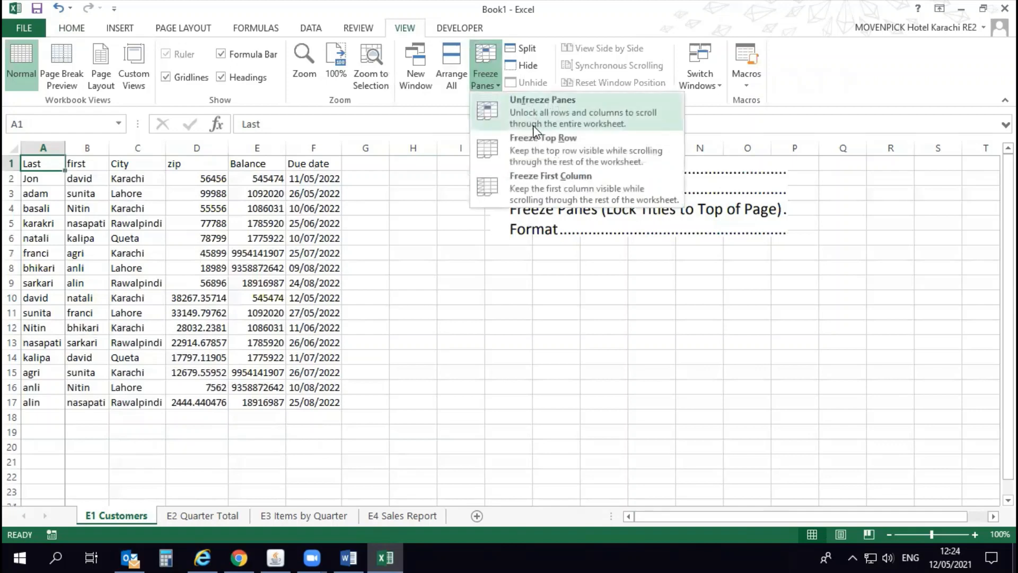
pyautogui.click(528, 146)
pyautogui.scroll(-3, 202, 184)
pyautogui.scroll(3, 202, 184)
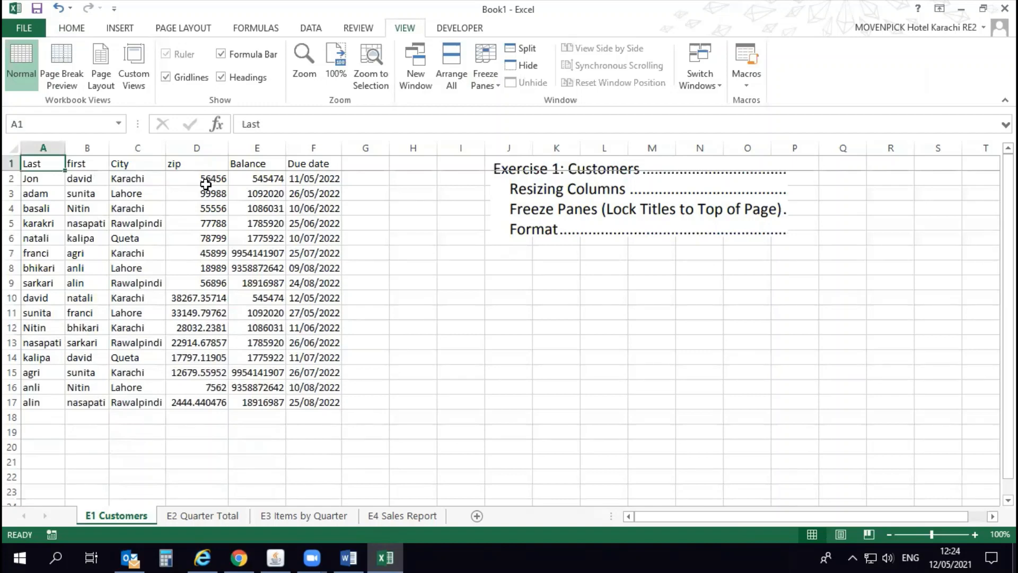
# Step: Unfreeze the top row, and freeze the panes at cell B2 to lock row 1 and column A together
pyautogui.click(495, 70)
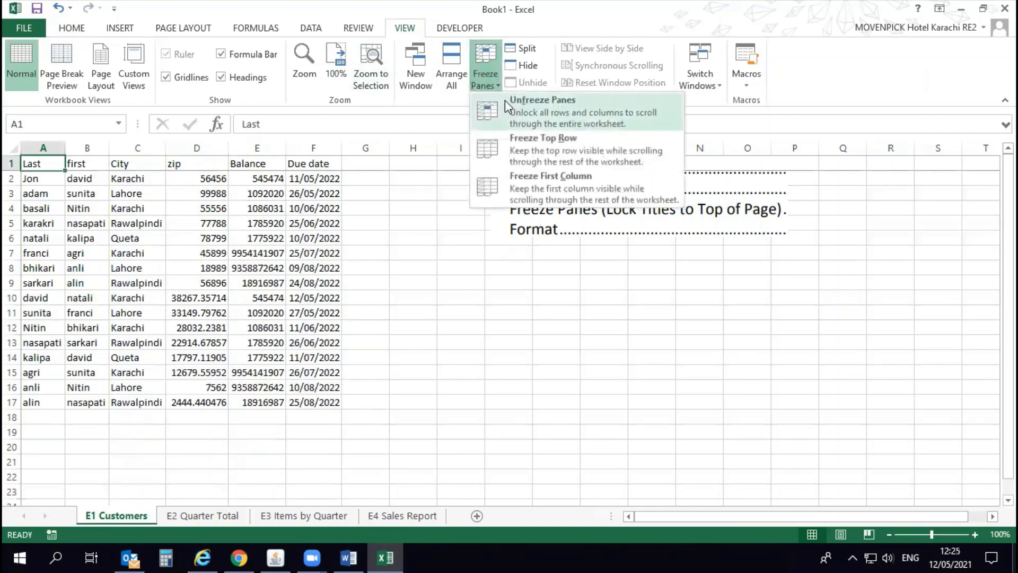
pyautogui.click(501, 101)
pyautogui.click(483, 79)
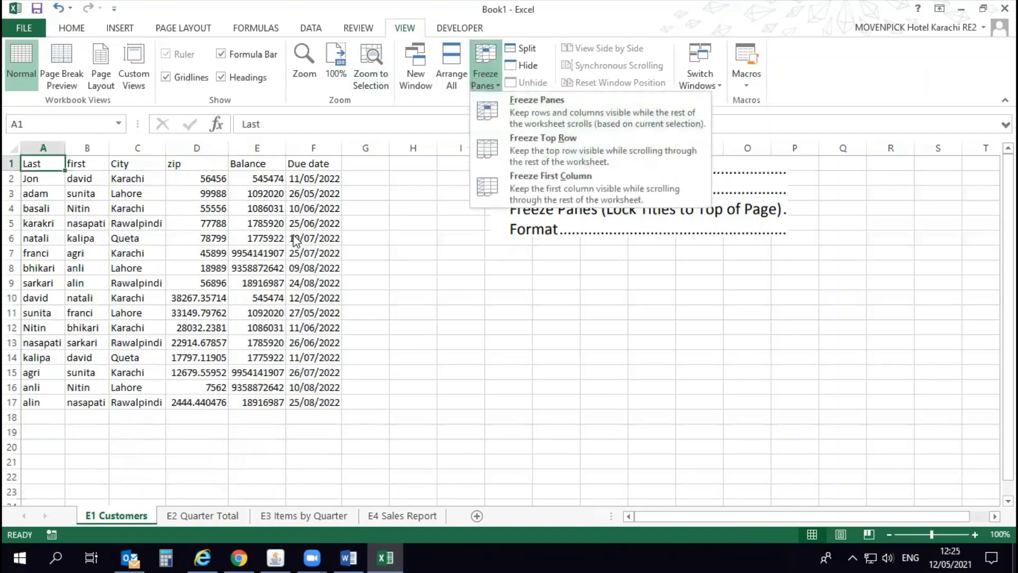
pyautogui.click(74, 189)
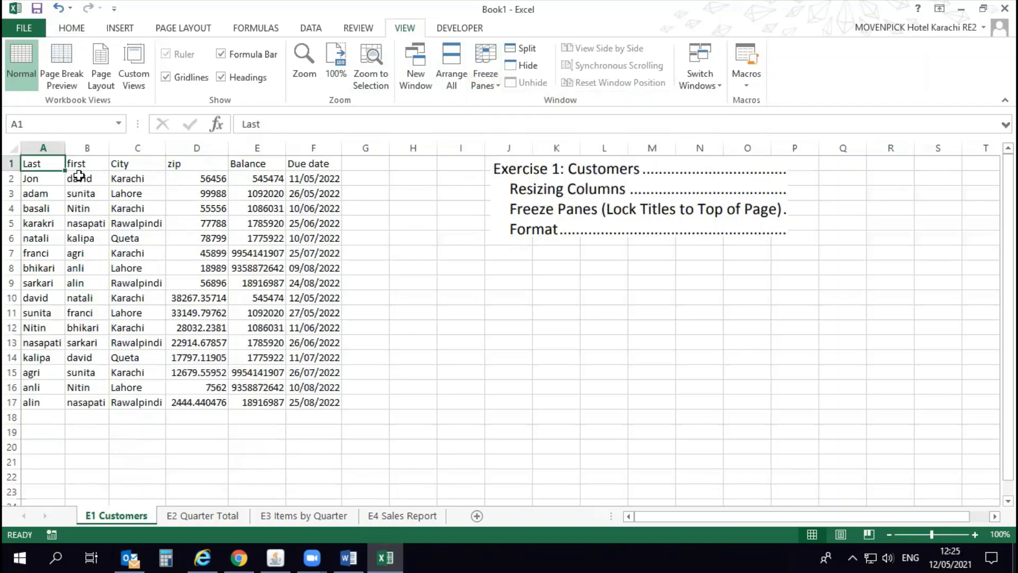
pyautogui.click(82, 178)
pyautogui.click(484, 77)
pyautogui.click(507, 107)
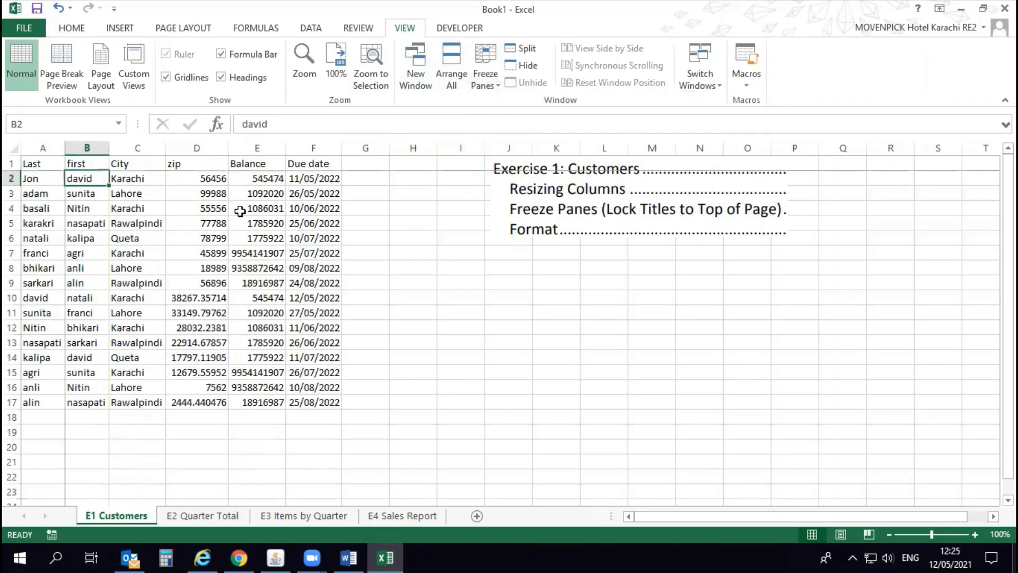
# Step: Move through the cells beyond B2 to check the frozen row and column, return to B2, and review the freeze options
pyautogui.press('Right')
pyautogui.press('Right')
pyautogui.press('Right')
pyautogui.press('Down')
pyautogui.press('Down')
pyautogui.click(84, 181)
pyautogui.click(484, 78)
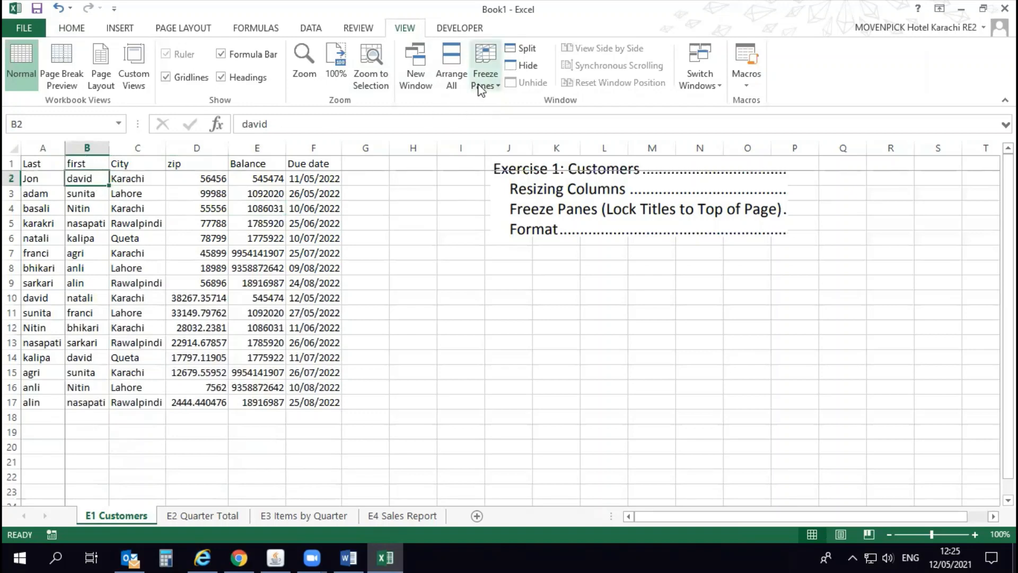
pyautogui.click(91, 195)
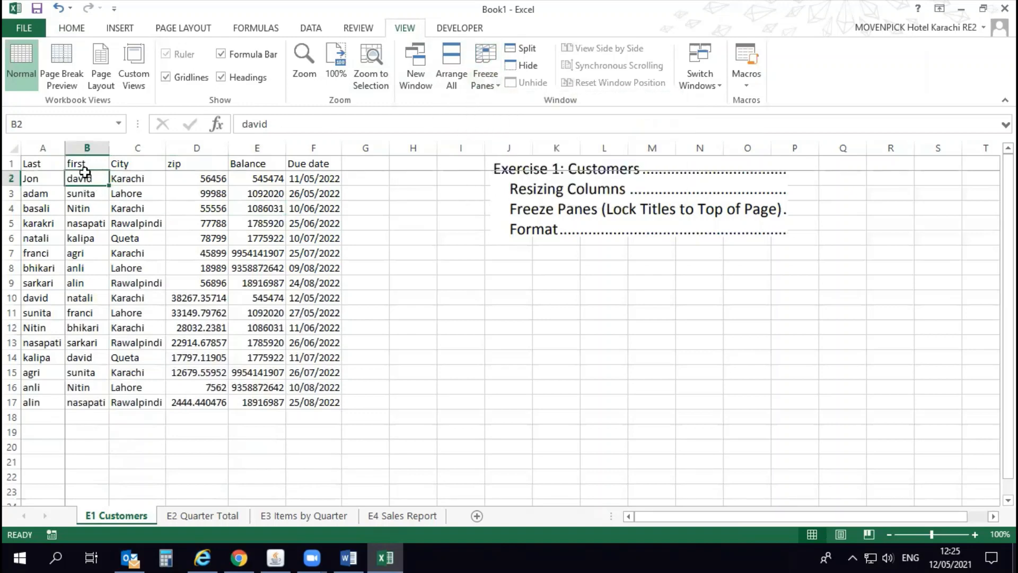
# Step: Test the frozen row 1 and column A by moving down and across the customer sheet
pyautogui.click(51, 189)
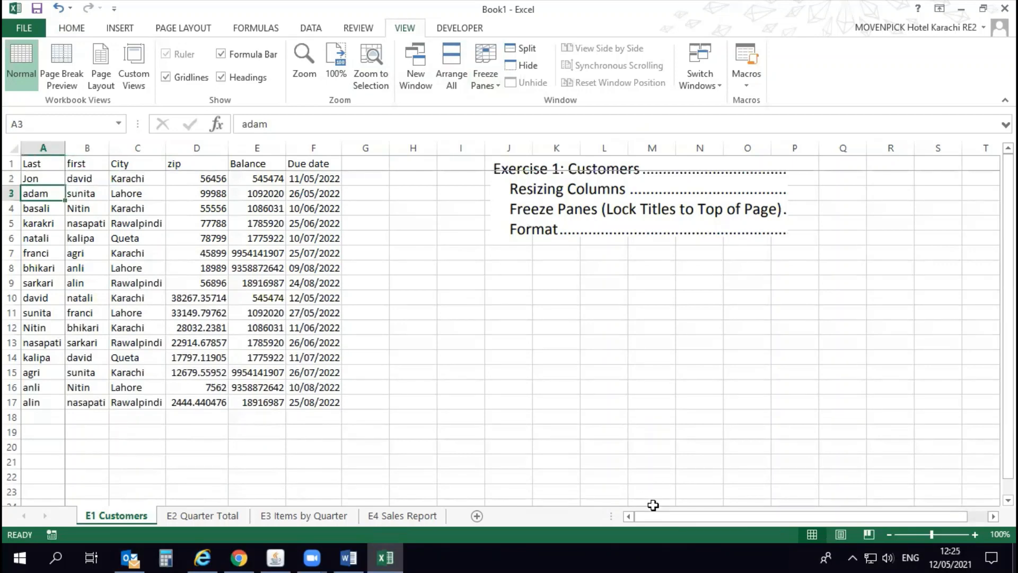
pyautogui.scroll(-4, 259, 318)
pyautogui.scroll(4, 260, 318)
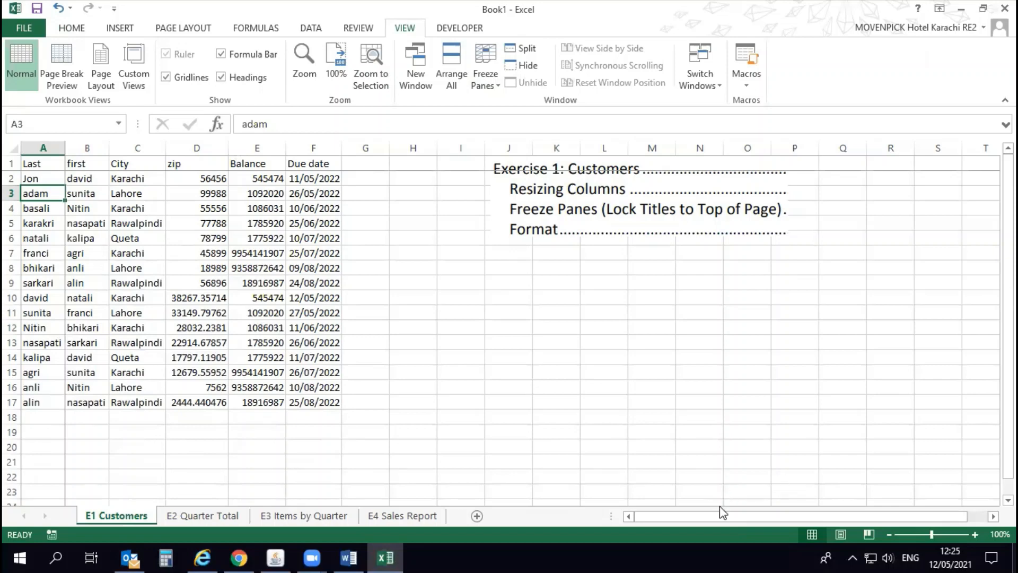
pyautogui.moveTo(724, 516); pyautogui.dragTo(800, 519)
pyautogui.moveTo(896, 511); pyautogui.dragTo(78, 343)
# Step: Capitalize the header in D1 as Zip, and make the headers in A1:F1 bold
pyautogui.click(71, 27)
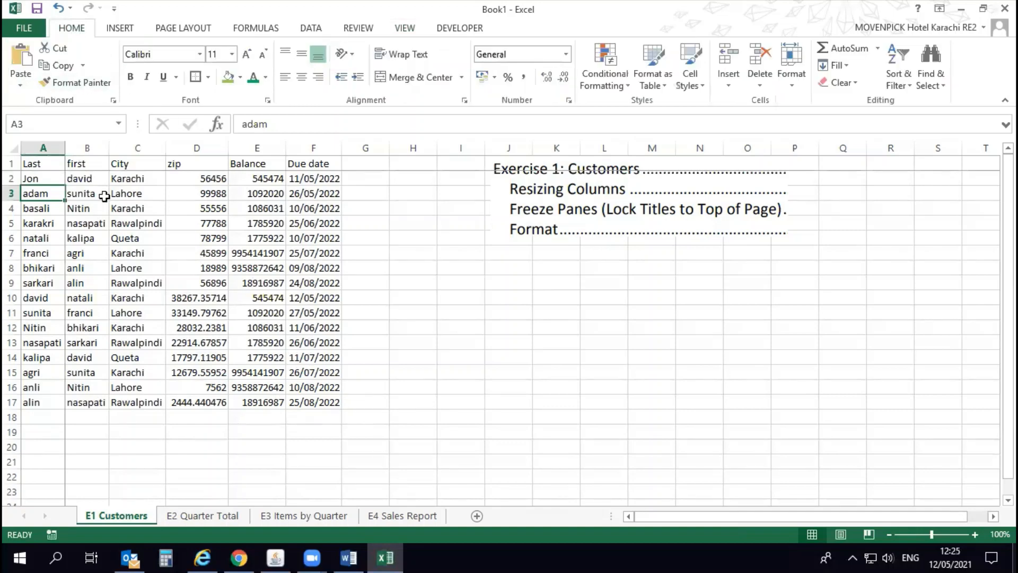
pyautogui.click(52, 165)
pyautogui.moveTo(52, 164); pyautogui.dragTo(308, 164)
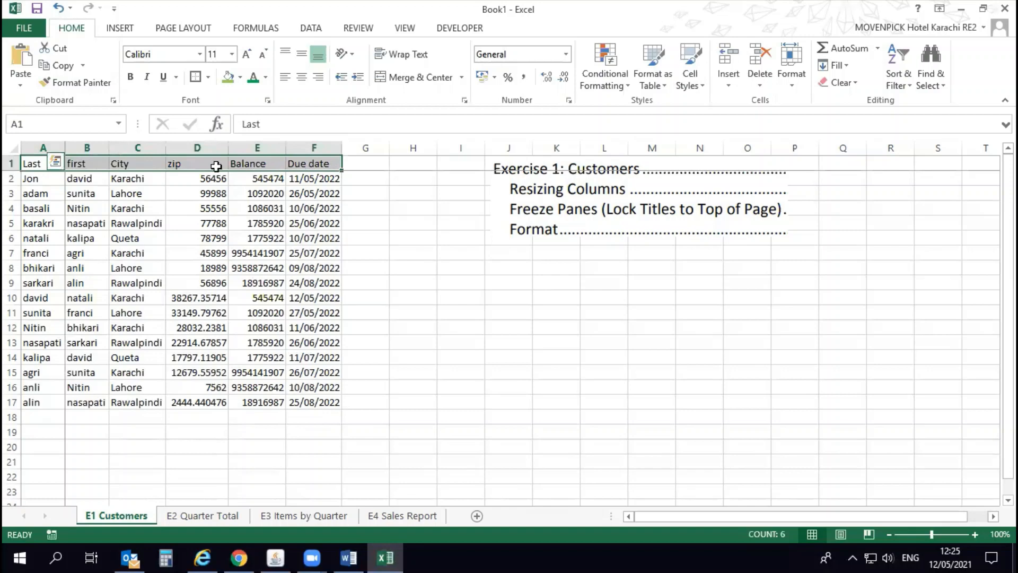
pyautogui.doubleClick(173, 164)
pyautogui.press('BackSpace')
pyautogui.write('Z')
pyautogui.press('Return')
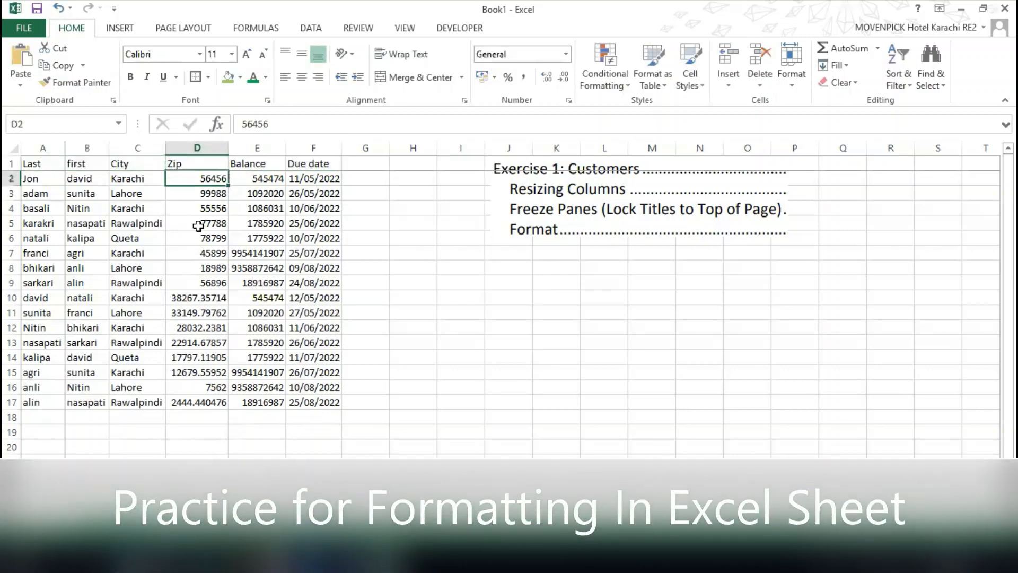
pyautogui.moveTo(44, 163); pyautogui.dragTo(289, 163)
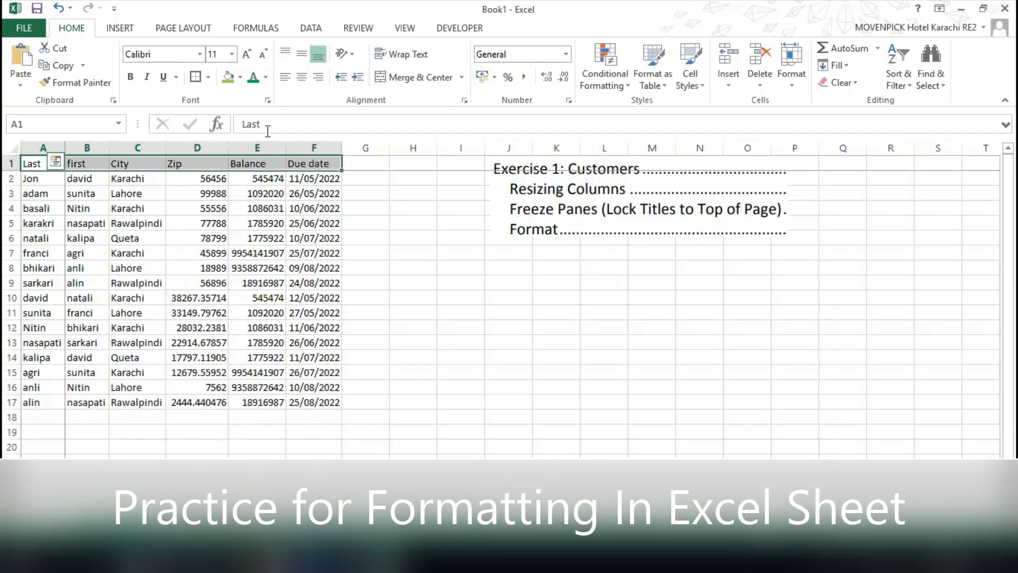
pyautogui.click(130, 76)
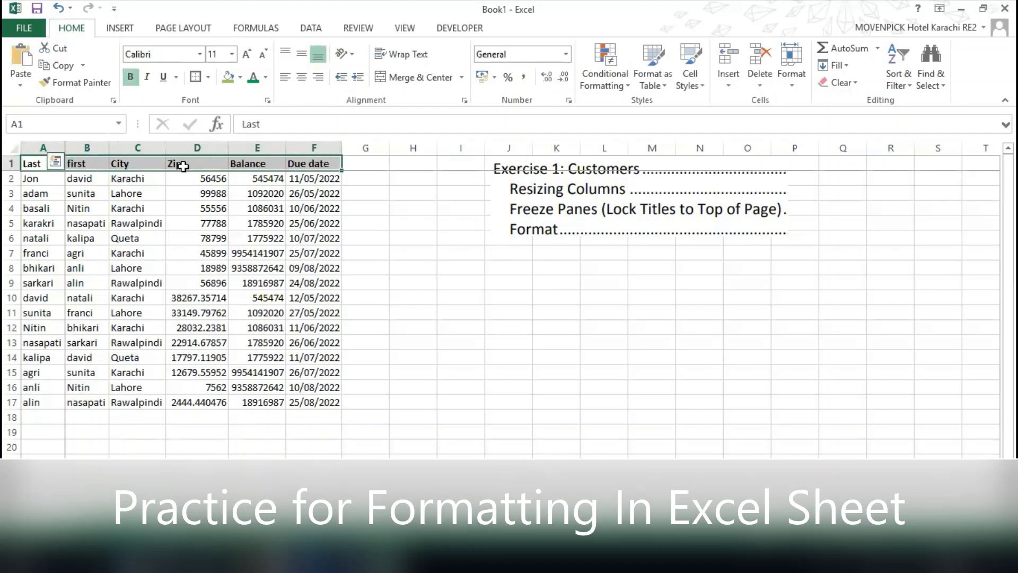
# Step: Try formatting only the header row A1:F1 as a table in a blue medium style, and undo it
pyautogui.click(688, 82)
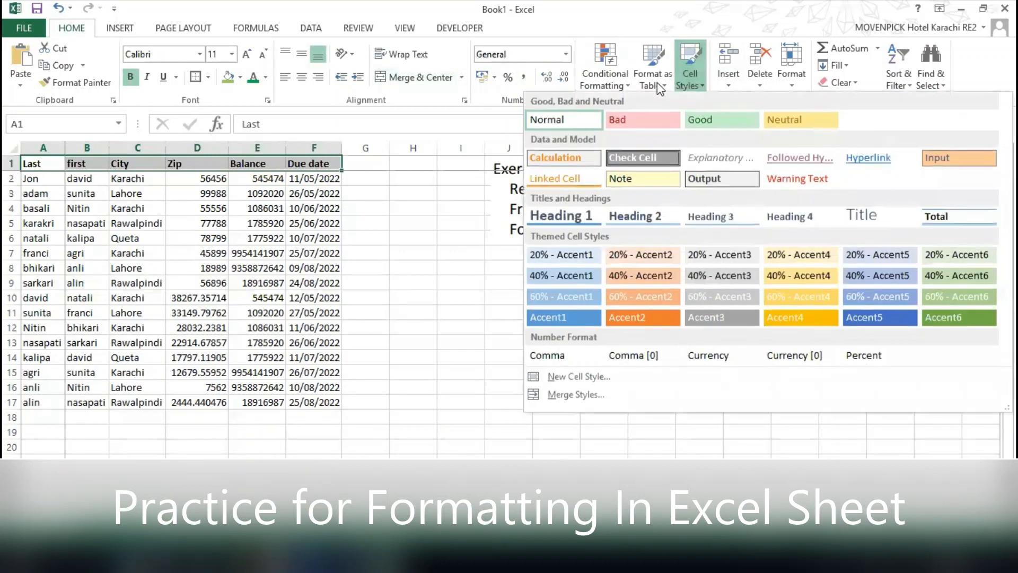
pyautogui.click(656, 82)
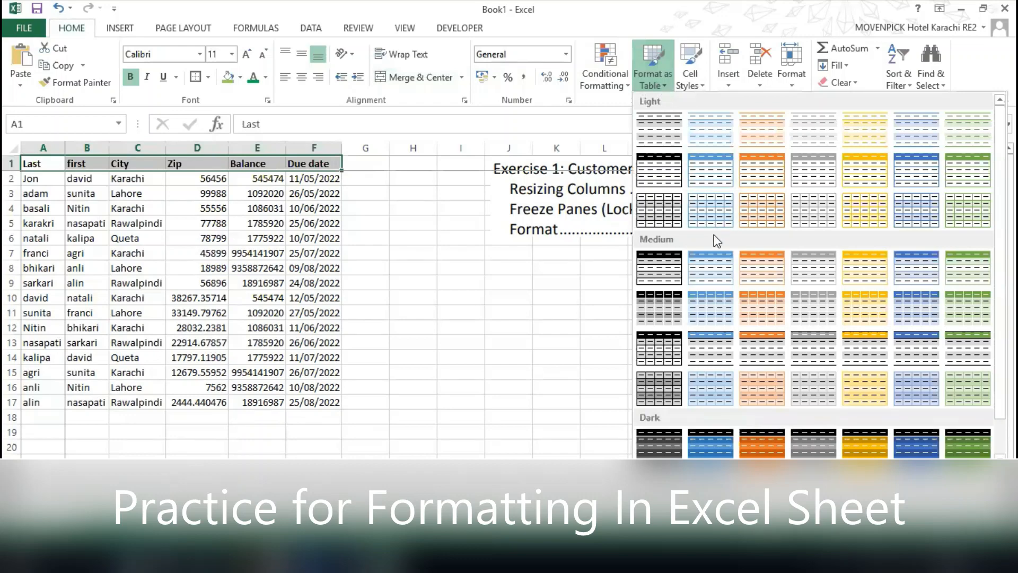
pyautogui.click(927, 306)
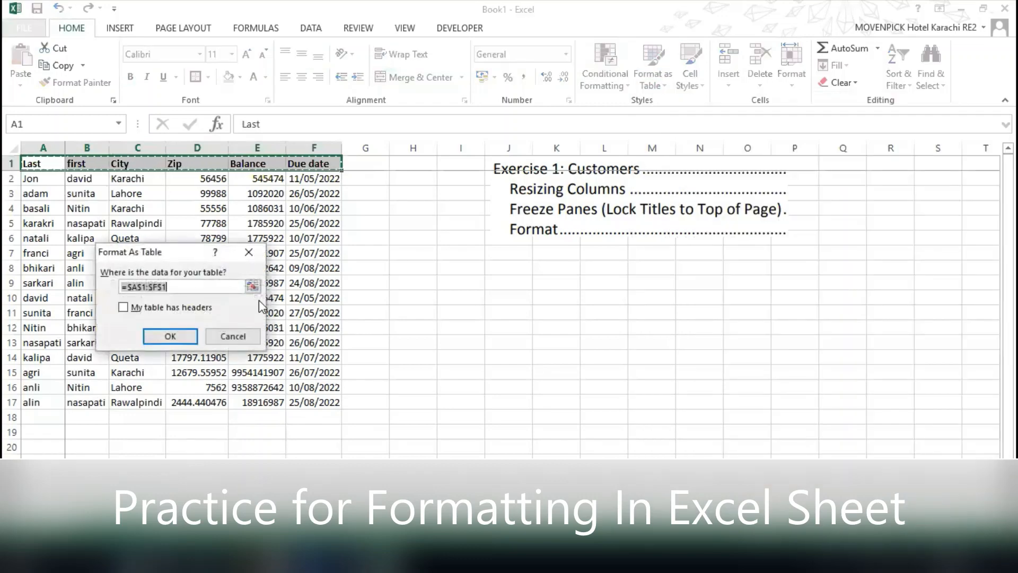
pyautogui.click(175, 337)
pyautogui.click(178, 209)
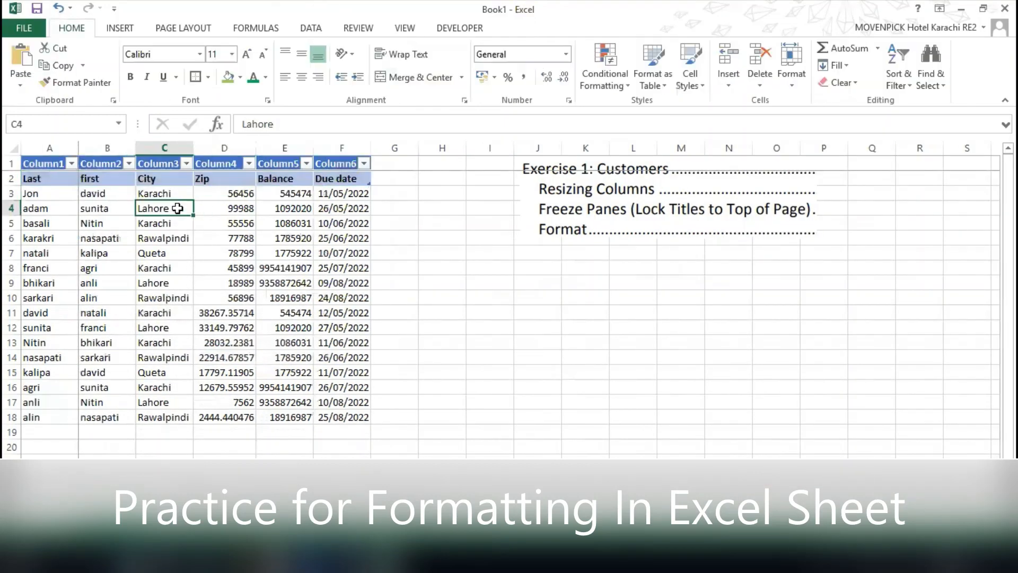
pyautogui.hotkey('ctrl', 'z')
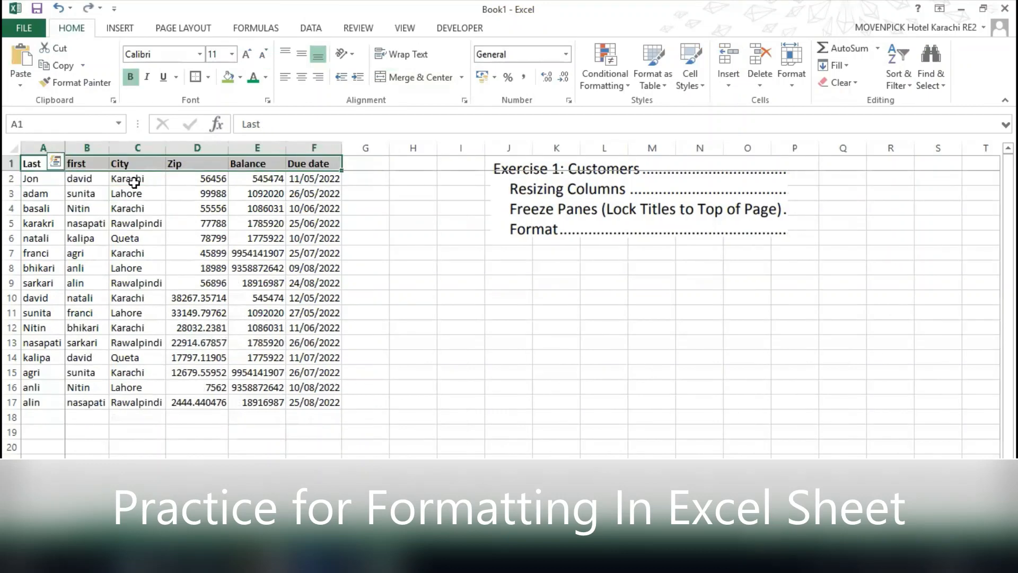
# Step: Format the whole customer range A1:F17 as a table in a blue banded medium style, and undo the table
pyautogui.moveTo(32, 164); pyautogui.dragTo(307, 402)
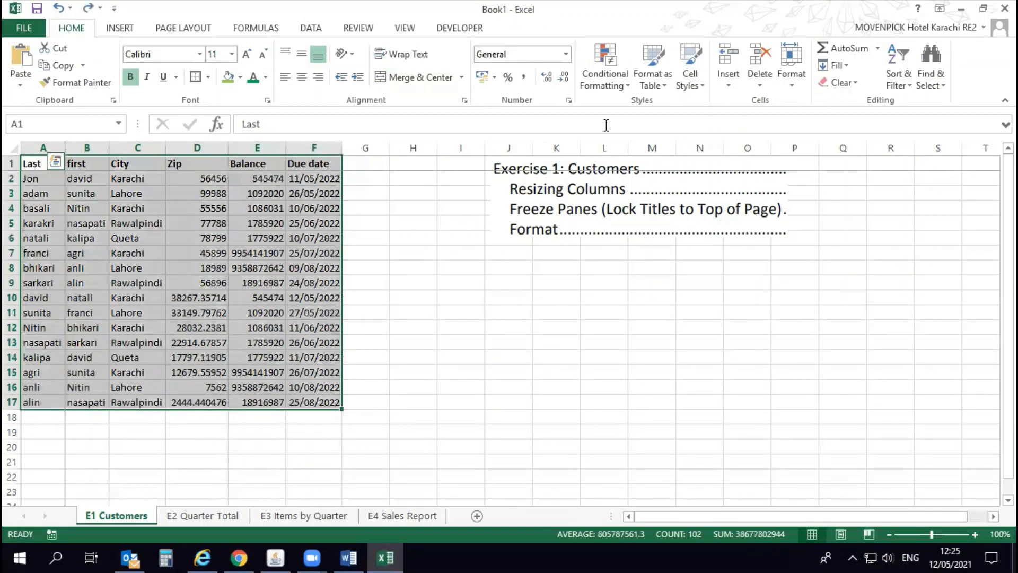
pyautogui.click(664, 89)
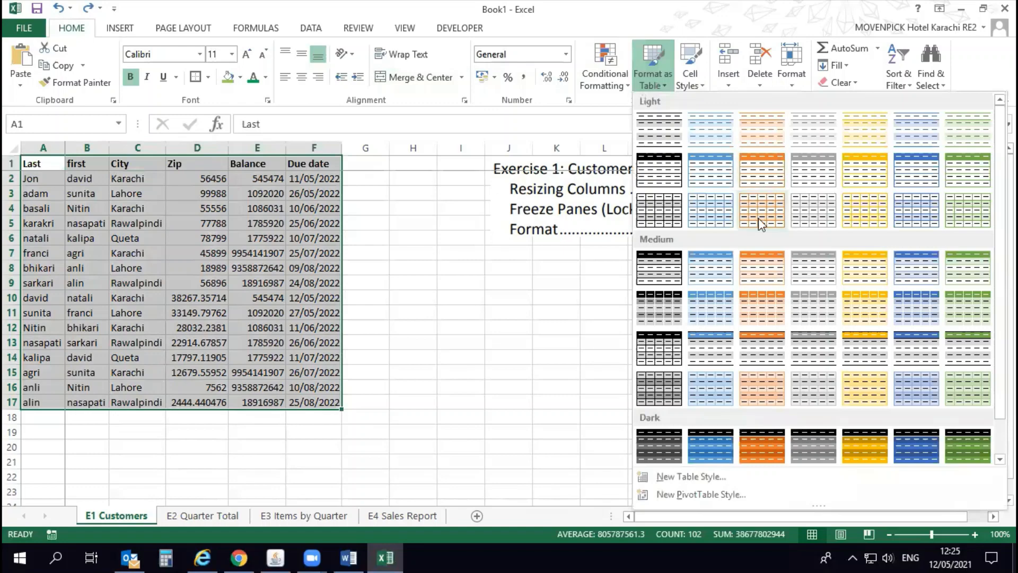
pyautogui.click(908, 300)
pyautogui.click(170, 335)
pyautogui.click(180, 296)
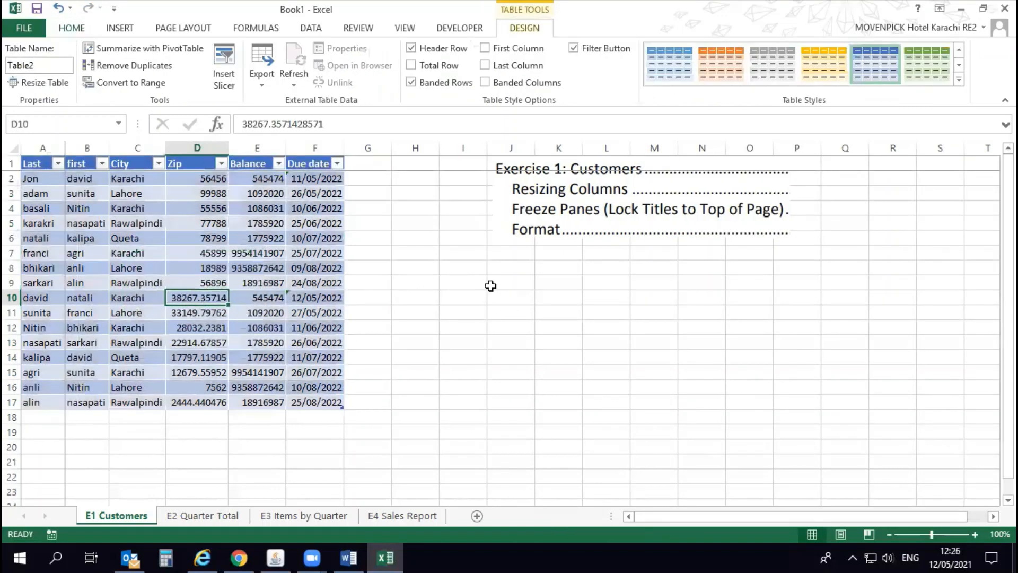
pyautogui.click(491, 286)
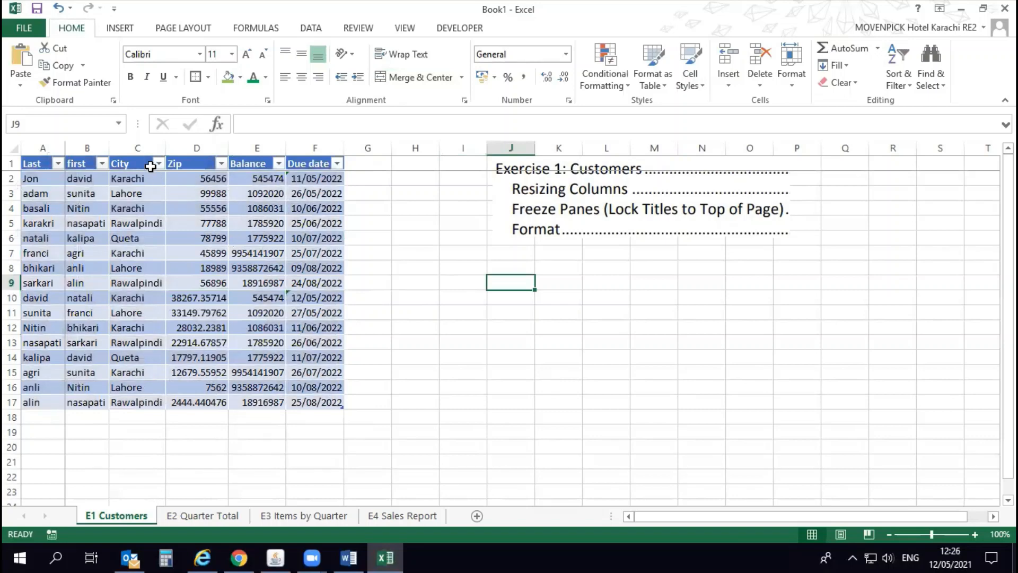
pyautogui.moveTo(33, 163); pyautogui.dragTo(234, 159)
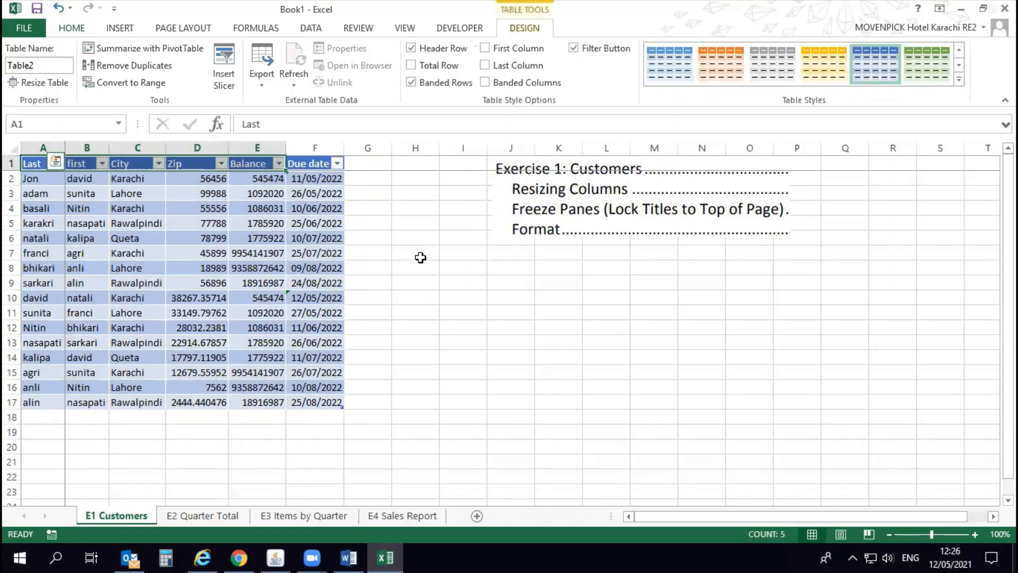
pyautogui.click(419, 255)
pyautogui.hotkey('ctrl', 'z')
pyautogui.click(281, 225)
pyautogui.click(214, 196)
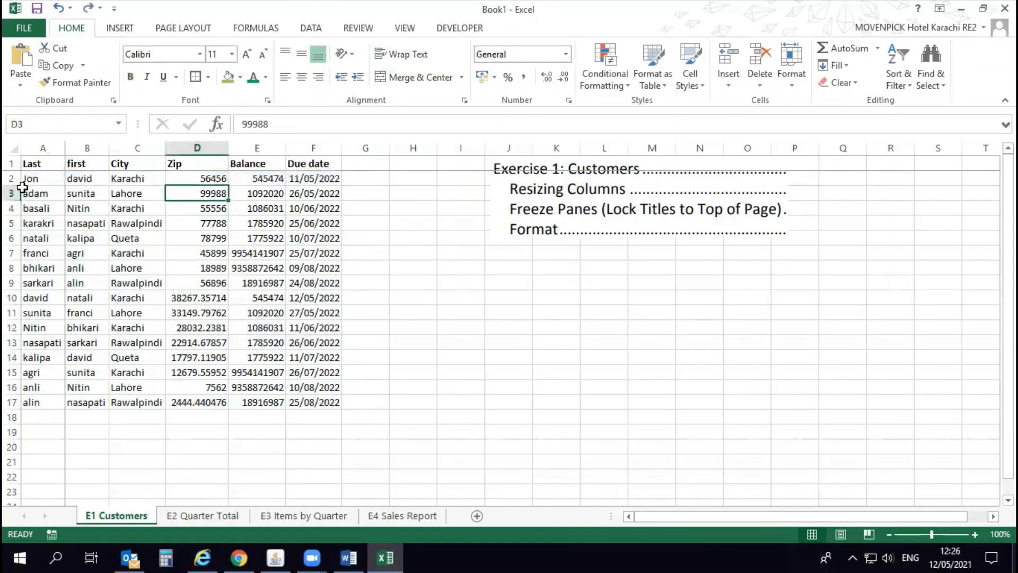
# Step: Change the font of the headers in A1:F1 to Algerian
pyautogui.moveTo(32, 163); pyautogui.dragTo(313, 162)
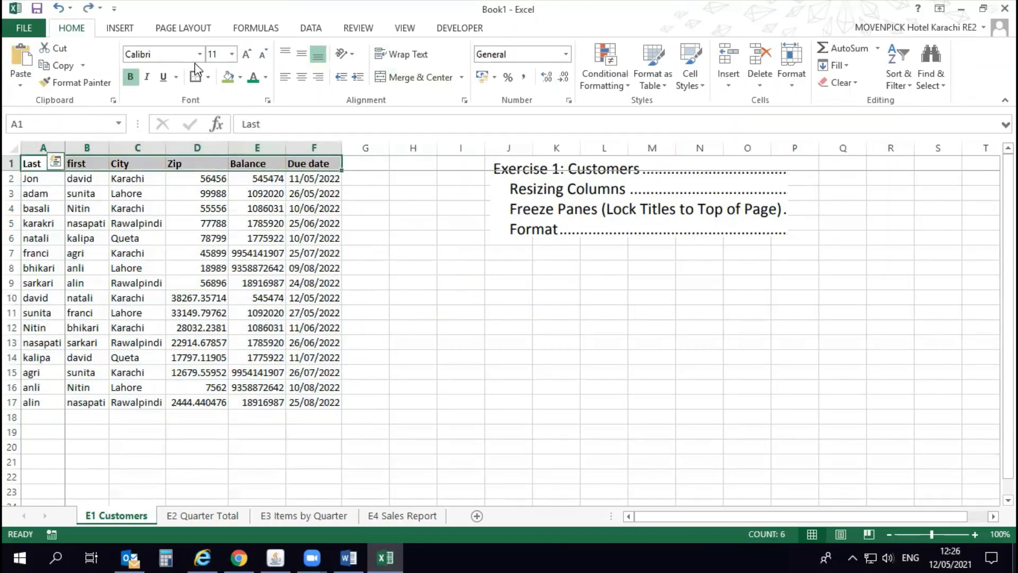
pyautogui.click(159, 54)
pyautogui.click(199, 54)
pyautogui.click(169, 161)
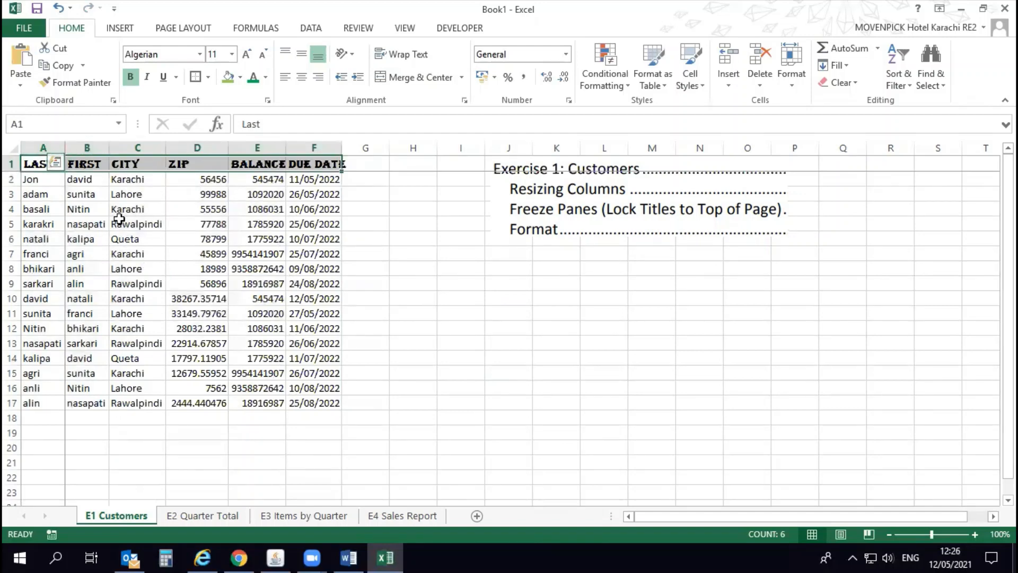
# Step: AutoFit the widths of columns A to F to their contents, and reselect the headers in A1:F1
pyautogui.click(236, 148)
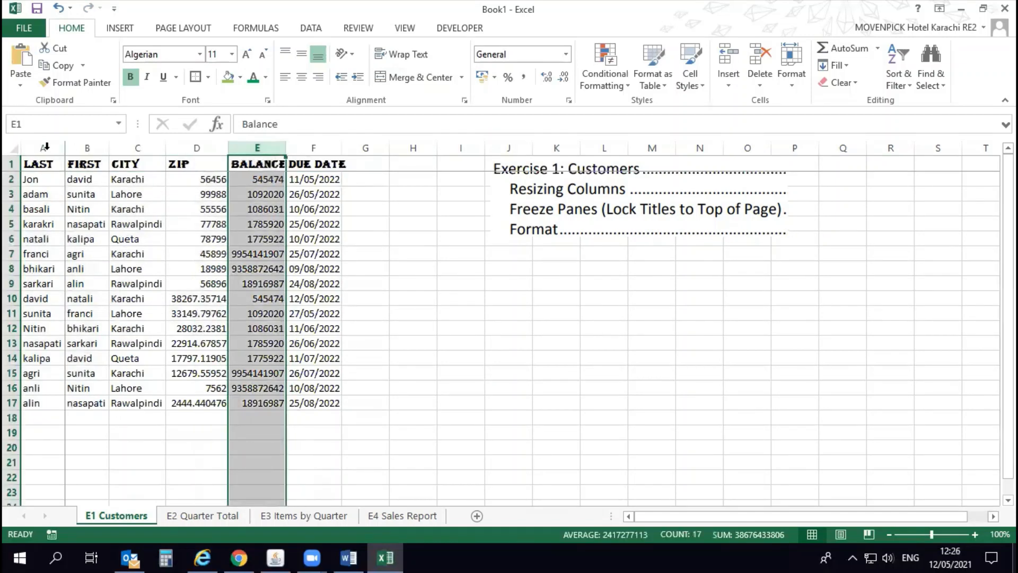
pyautogui.moveTo(45, 147); pyautogui.dragTo(337, 151)
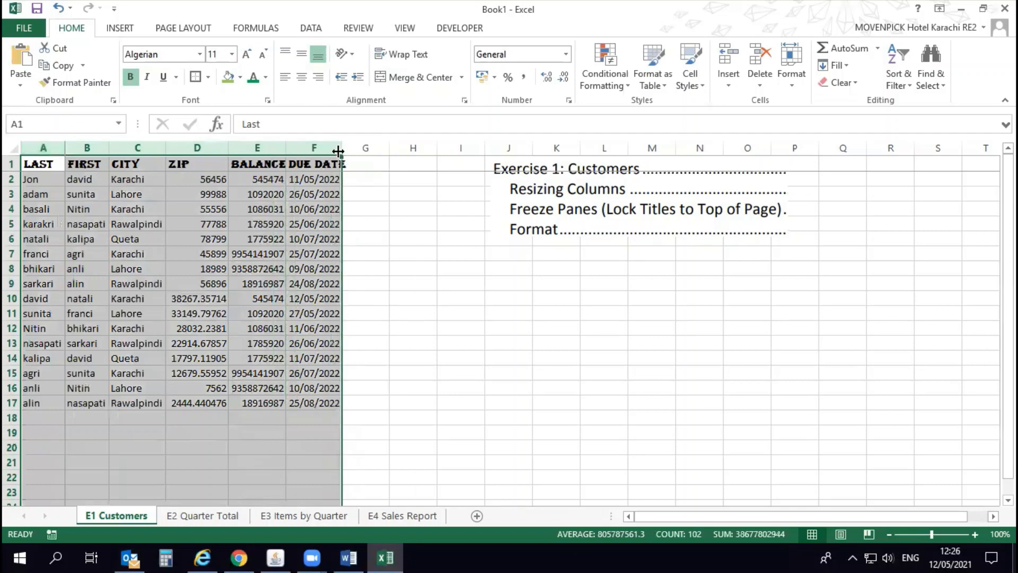
pyautogui.doubleClick(342, 144)
pyautogui.click(270, 180)
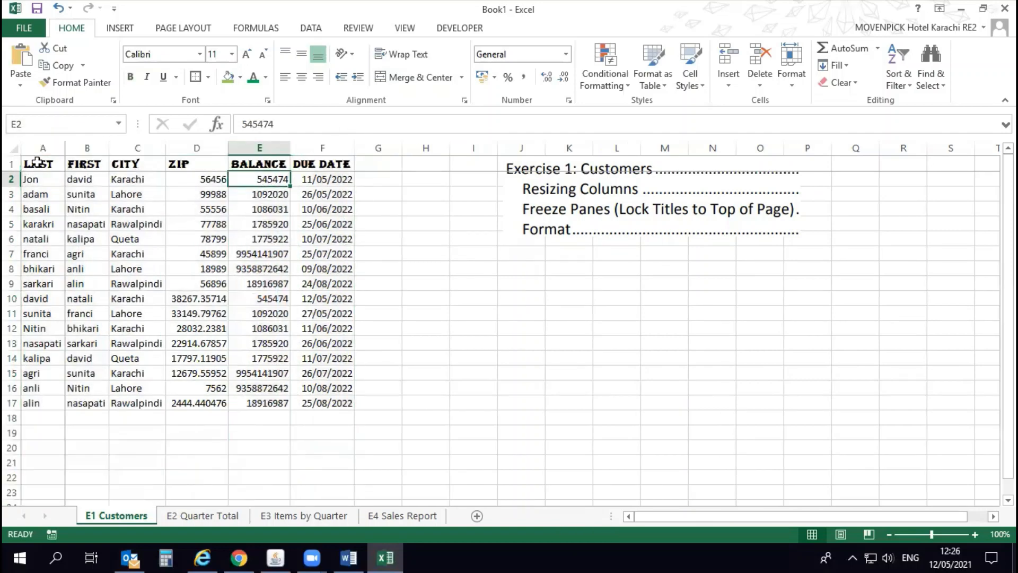
pyautogui.moveTo(33, 164); pyautogui.dragTo(309, 162)
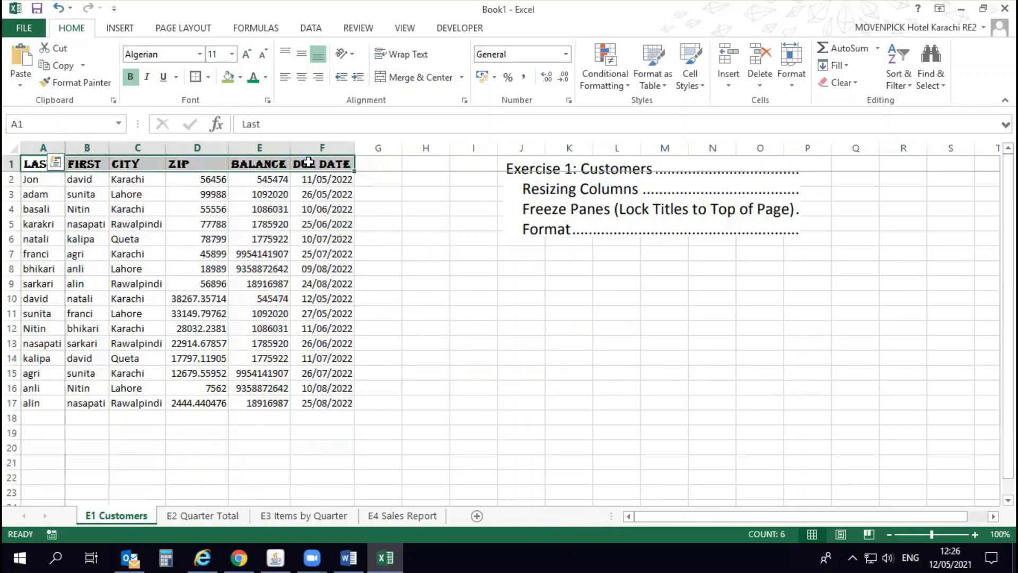
# Step: Fill the Karachi cells C2, C4, C7, C10, C12 and C15 with standard green
pyautogui.click(155, 181)
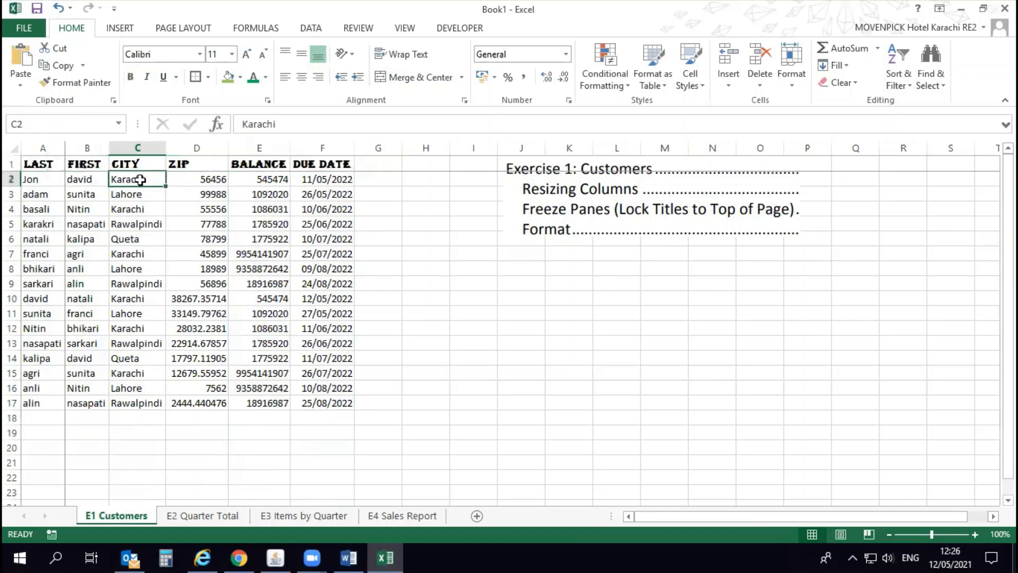
pyautogui.keyDown('ctrl'); pyautogui.click(146, 210); pyautogui.keyUp('ctrl')
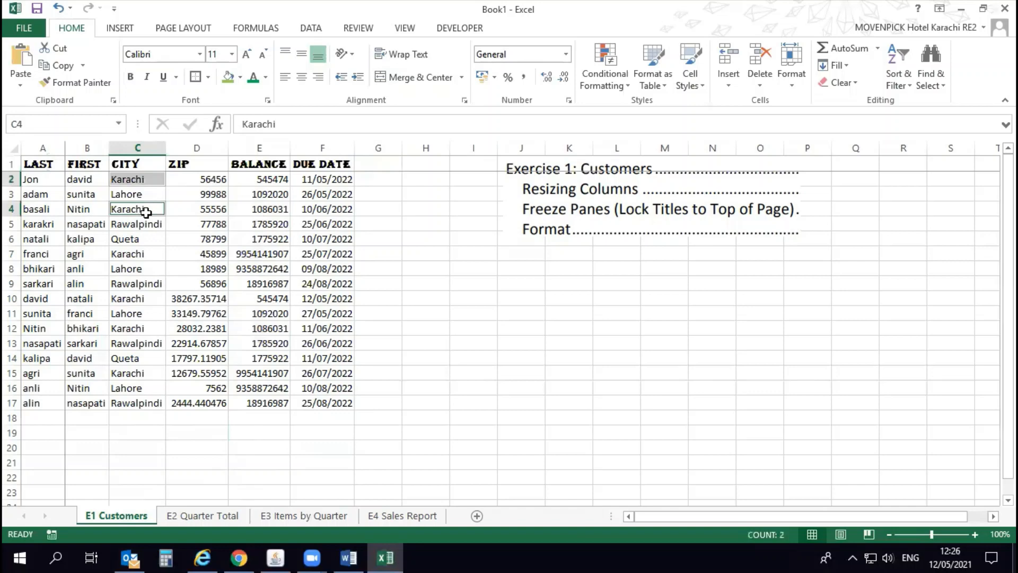
pyautogui.keyDown('ctrl'); pyautogui.click(149, 259); pyautogui.keyUp('ctrl')
pyautogui.keyDown('ctrl'); pyautogui.click(147, 296); pyautogui.keyUp('ctrl')
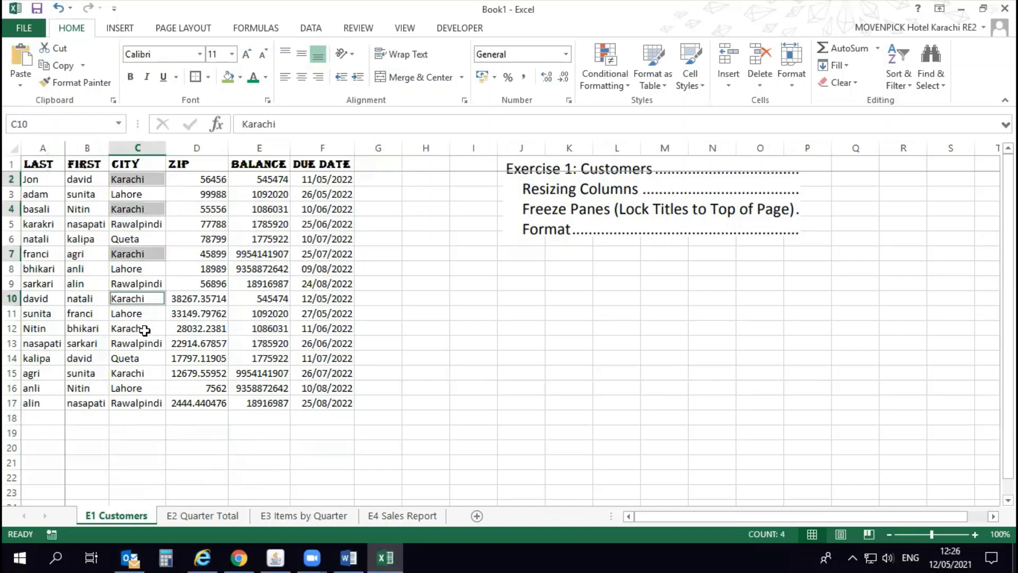
pyautogui.keyDown('ctrl'); pyautogui.click(145, 329); pyautogui.keyUp('ctrl')
pyautogui.keyDown('ctrl'); pyautogui.click(147, 373); pyautogui.keyUp('ctrl')
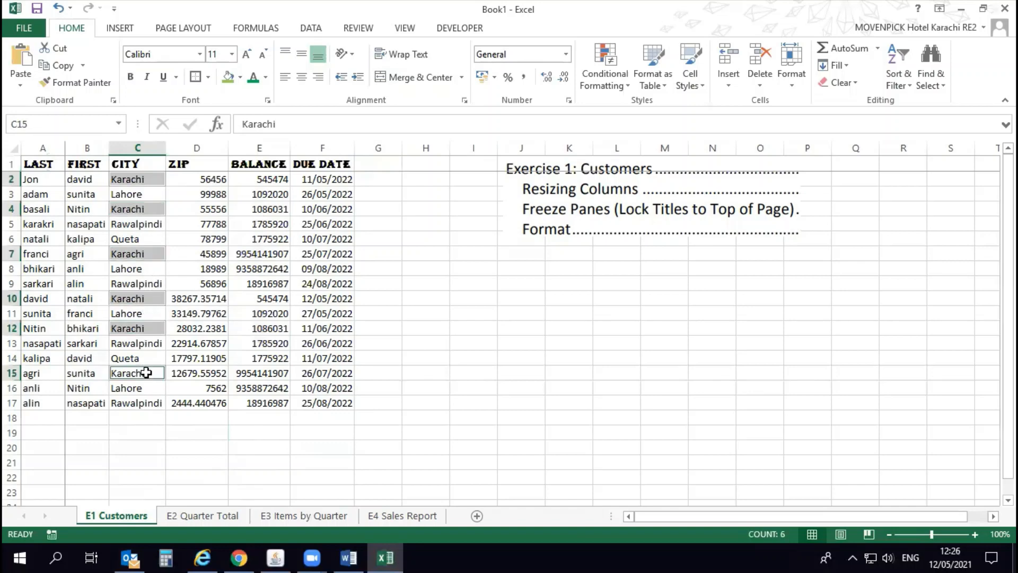
pyautogui.click(240, 77)
pyautogui.click(286, 194)
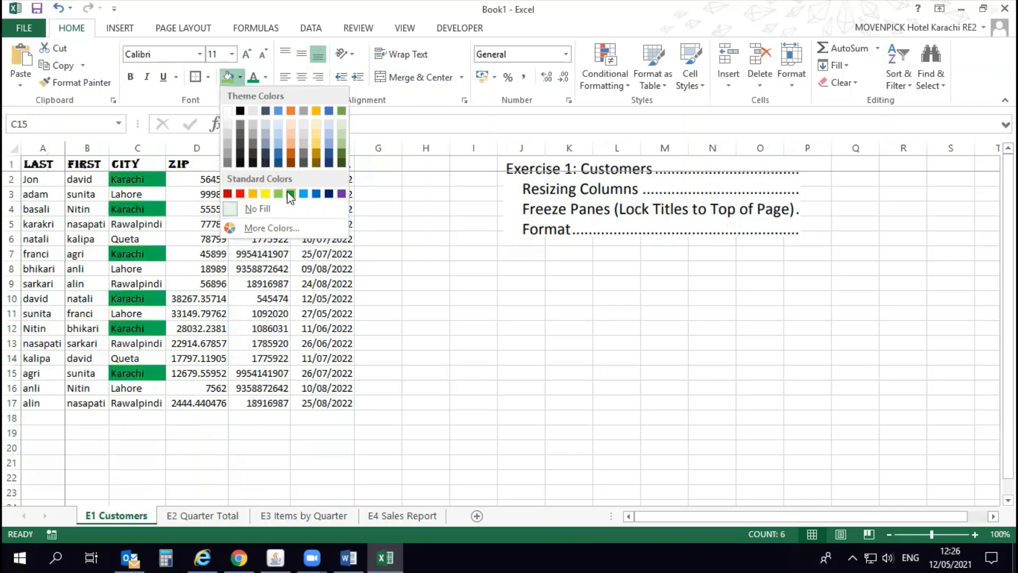
# Step: Fill the Lahore cells C3, C8, C11 and C16 with standard yellow
pyautogui.click(146, 224)
pyautogui.click(148, 194)
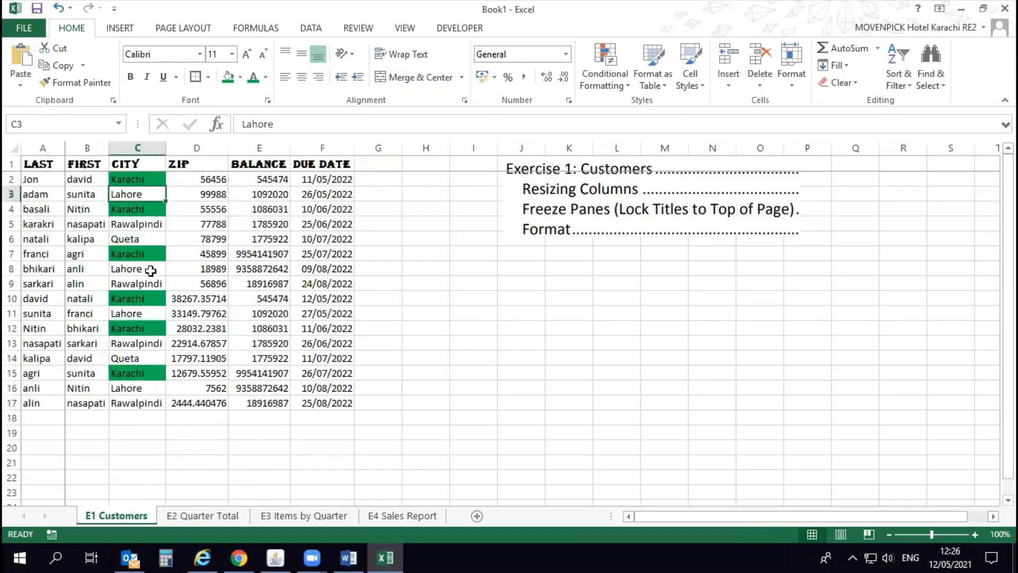
pyautogui.keyDown('ctrl'); pyautogui.click(148, 269); pyautogui.keyUp('ctrl')
pyautogui.keyDown('ctrl'); pyautogui.click(144, 315); pyautogui.keyUp('ctrl')
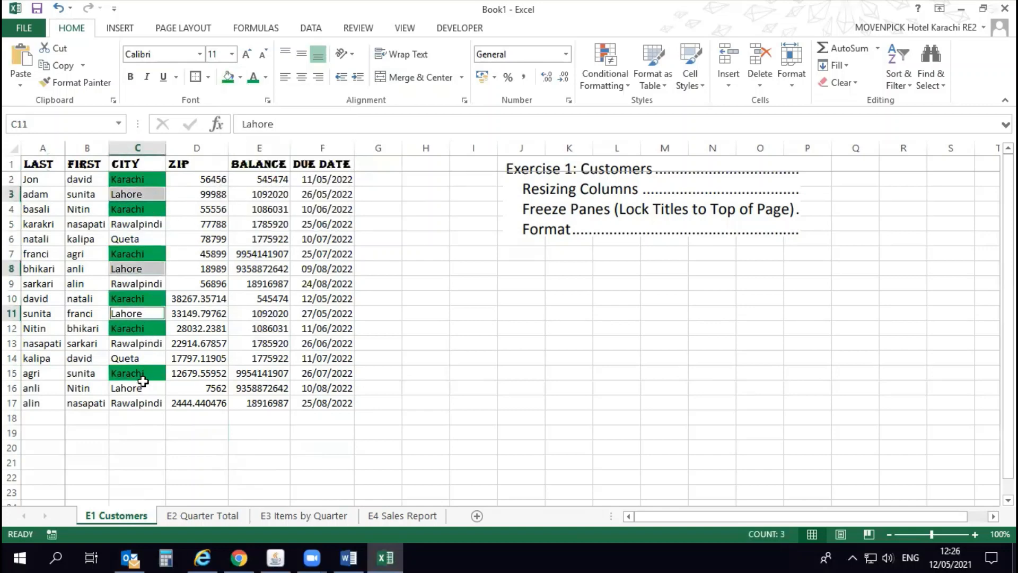
pyautogui.keyDown('ctrl'); pyautogui.click(141, 387); pyautogui.keyUp('ctrl')
pyautogui.click(240, 77)
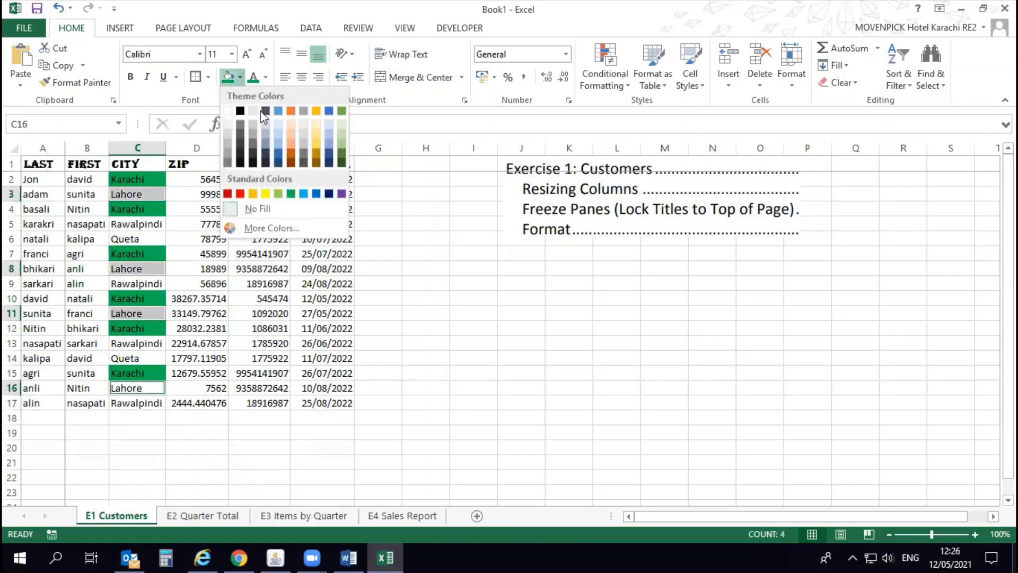
pyautogui.click(266, 193)
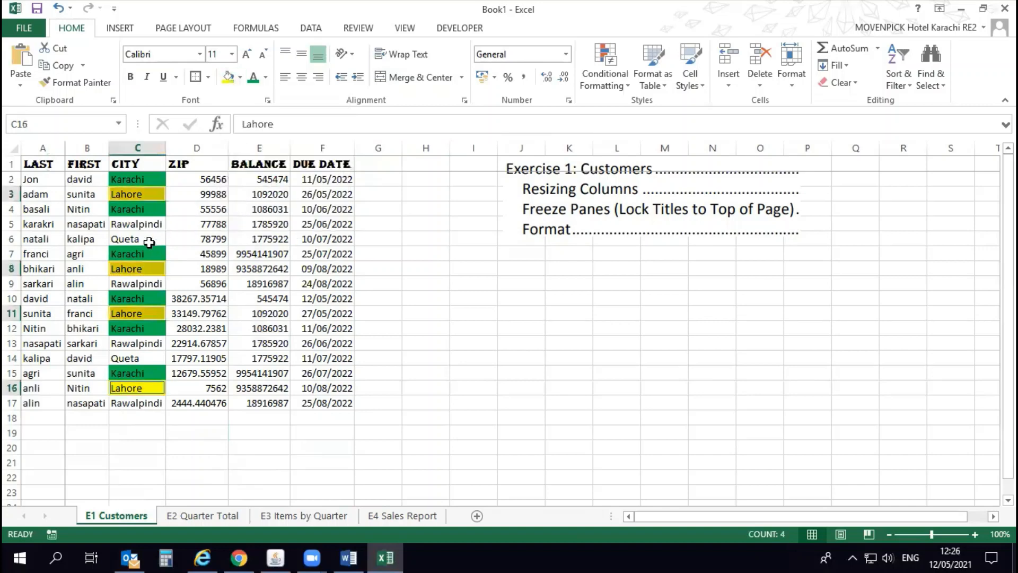
# Step: Change the font color of the Rawalpindi cells C5, C9, C13 and C17 to standard red
pyautogui.click(147, 225)
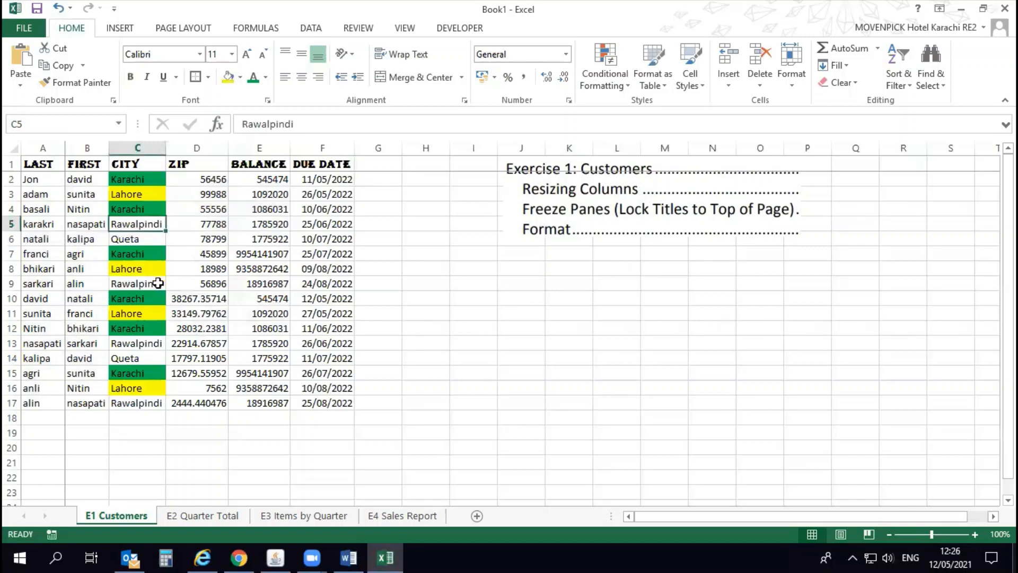
pyautogui.keyDown('ctrl'); pyautogui.click(154, 283); pyautogui.keyUp('ctrl')
pyautogui.keyDown('ctrl'); pyautogui.click(147, 344); pyautogui.keyUp('ctrl')
pyautogui.keyDown('ctrl'); pyautogui.click(148, 402); pyautogui.keyUp('ctrl')
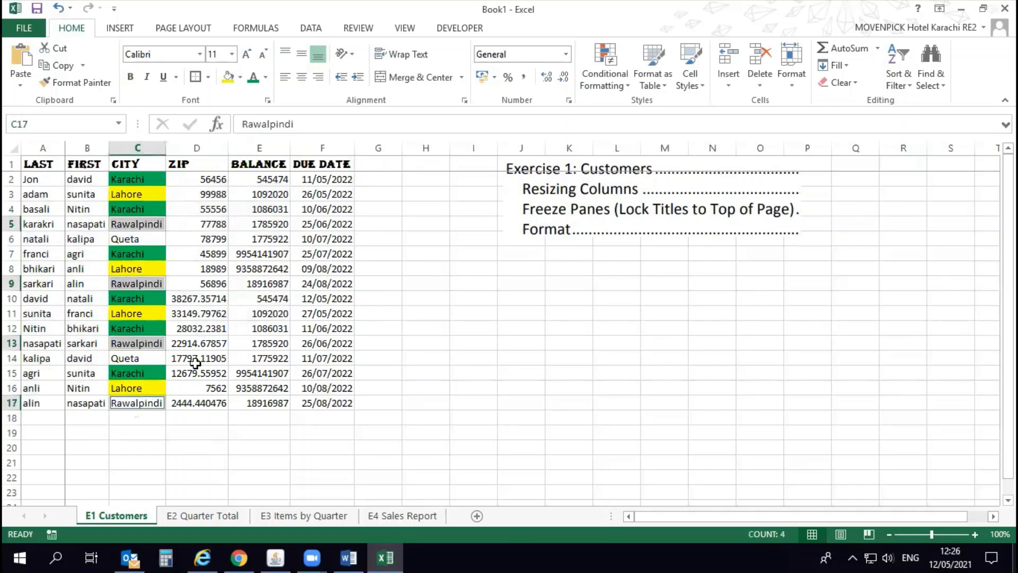
pyautogui.click(266, 78)
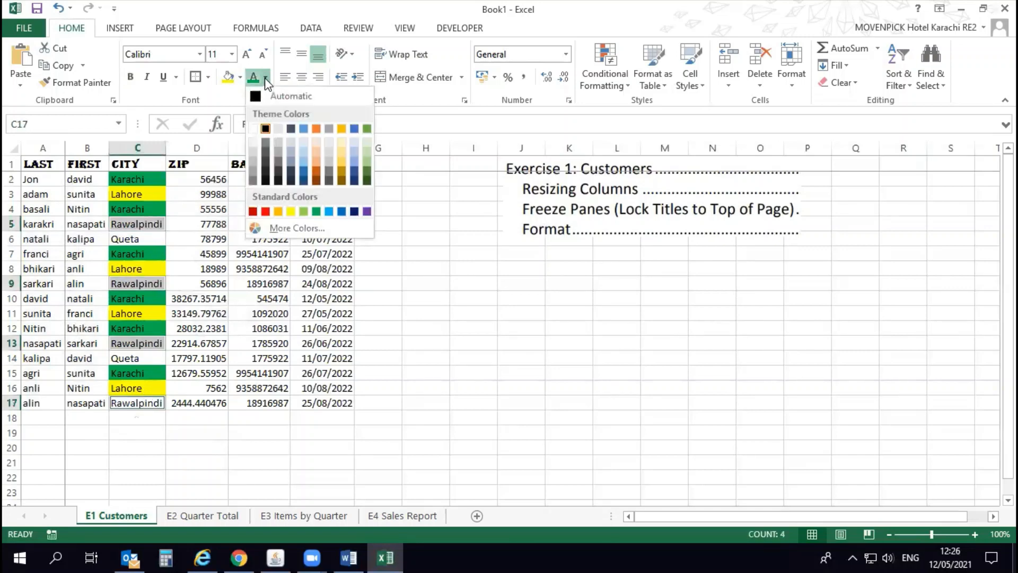
pyautogui.click(265, 212)
pyautogui.click(207, 237)
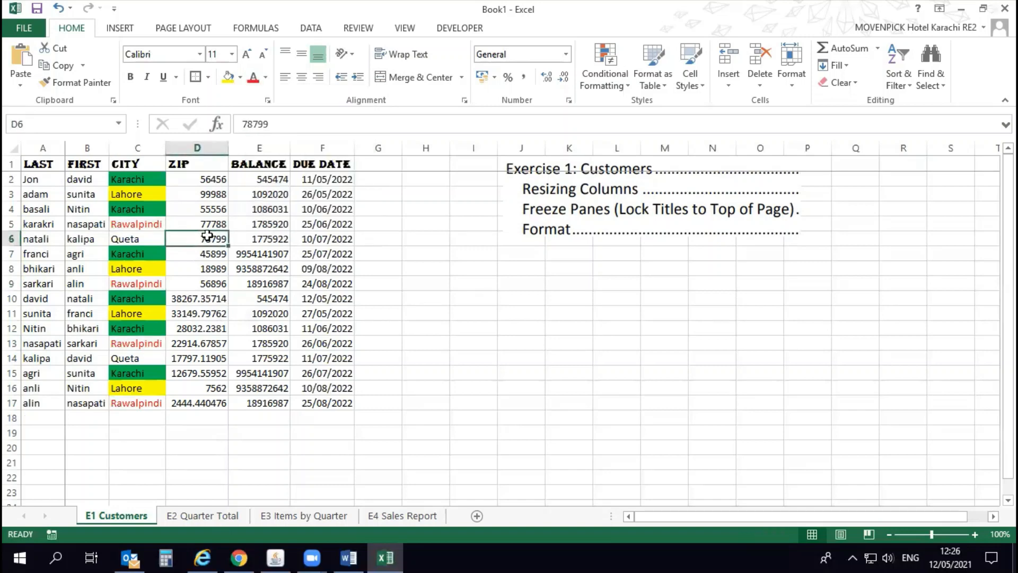
# Step: Italicize the Queta cells C6 and C14 in the CITY column
pyautogui.click(143, 239)
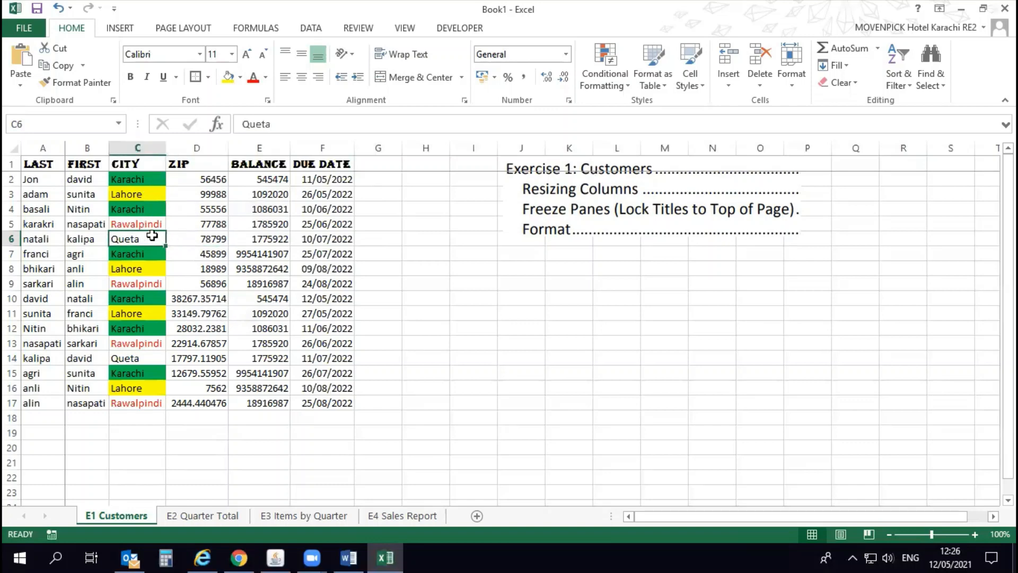
pyautogui.keyDown('ctrl'); pyautogui.click(144, 354); pyautogui.keyUp('ctrl')
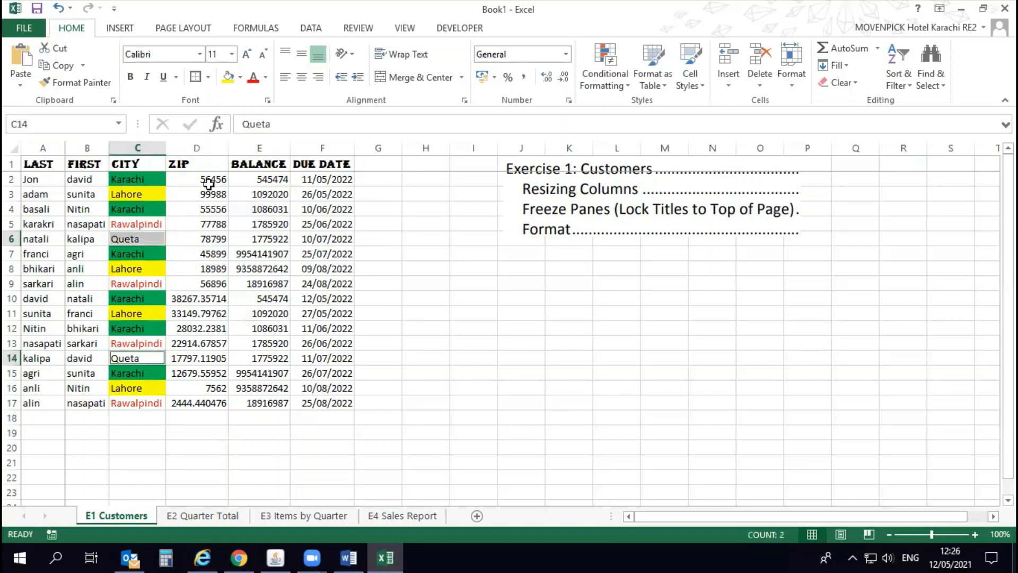
pyautogui.click(147, 77)
pyautogui.click(147, 257)
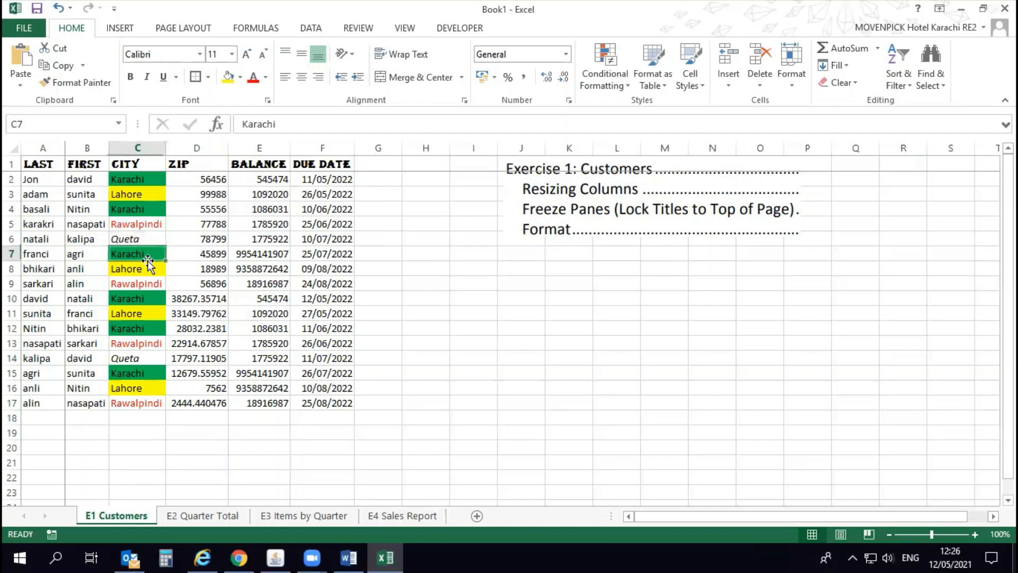
pyautogui.click(80, 210)
pyautogui.click(44, 177)
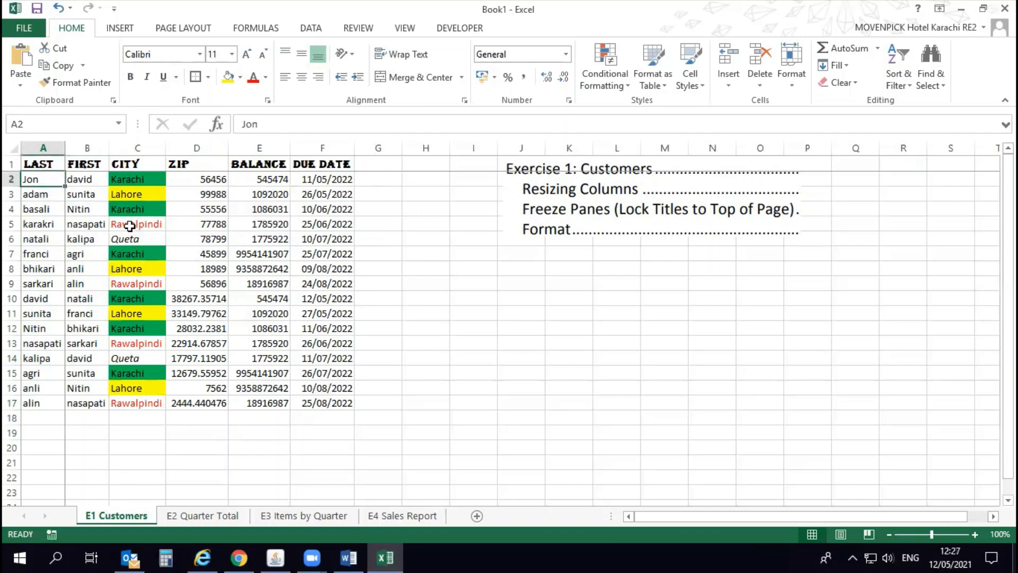
# Step: Apply the $ English (United States) accounting format to the BALANCE values in E2:E17
pyautogui.click(297, 239)
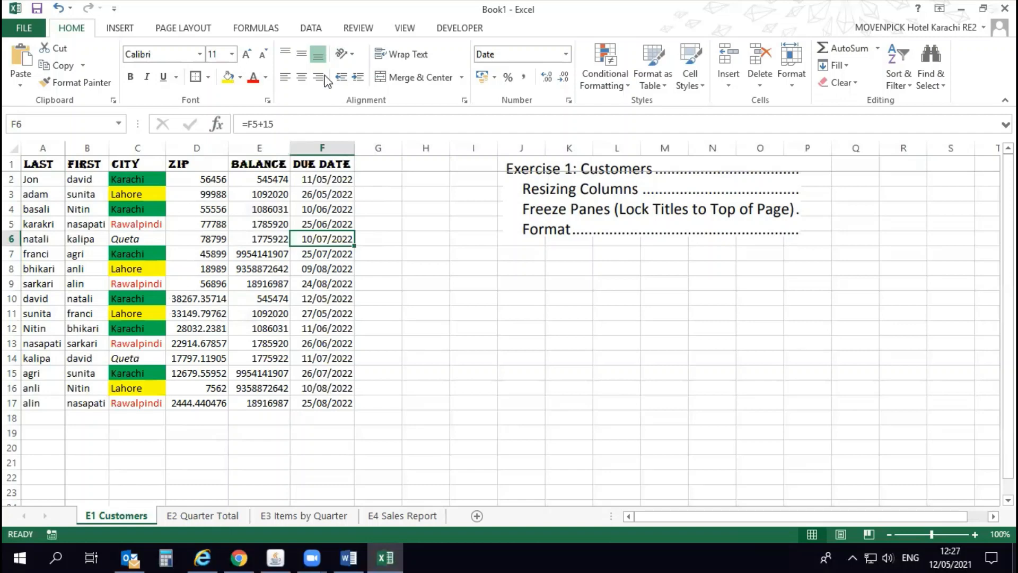
pyautogui.click(197, 177)
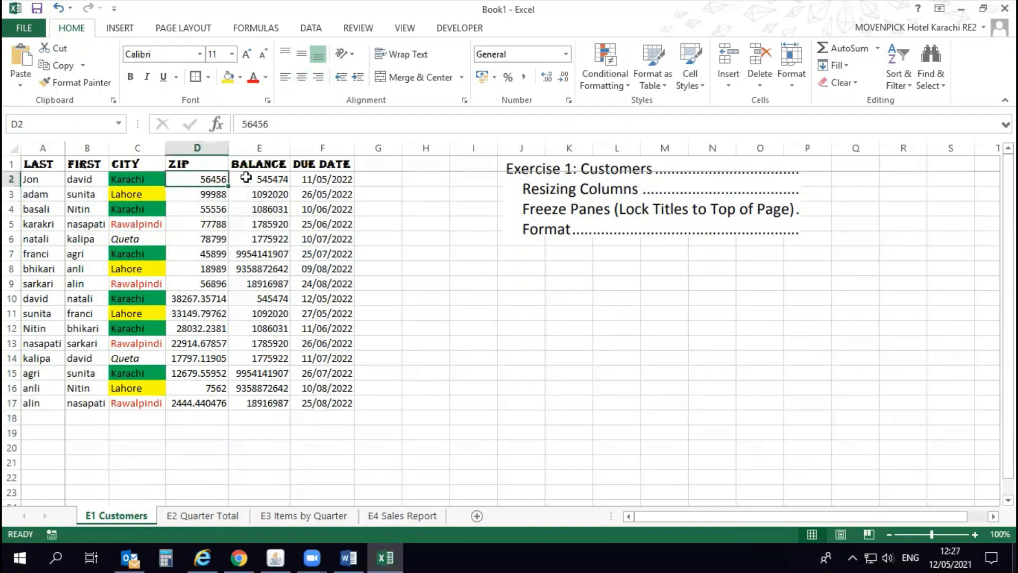
pyautogui.moveTo(245, 178); pyautogui.dragTo(256, 380)
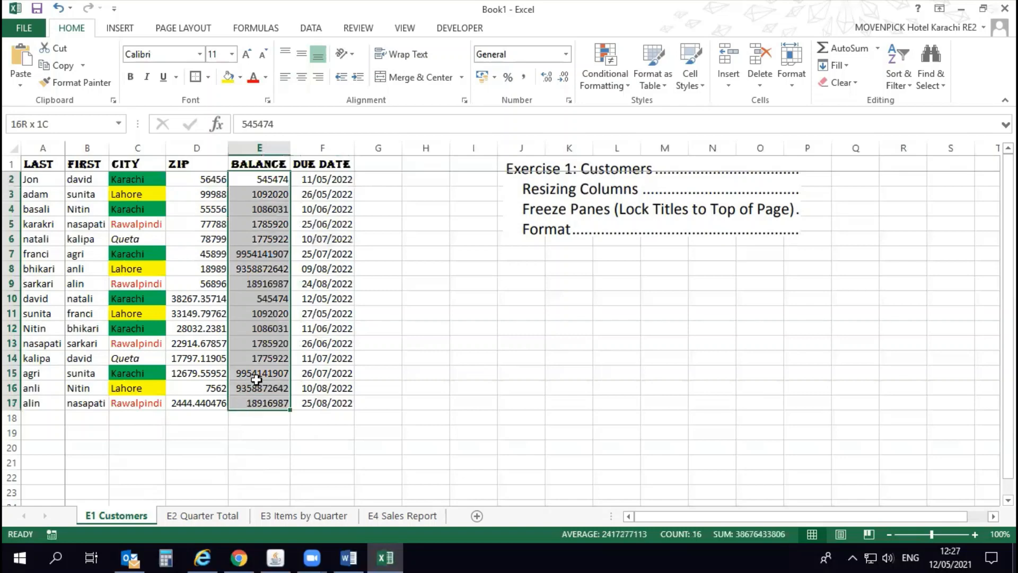
pyautogui.click(494, 77)
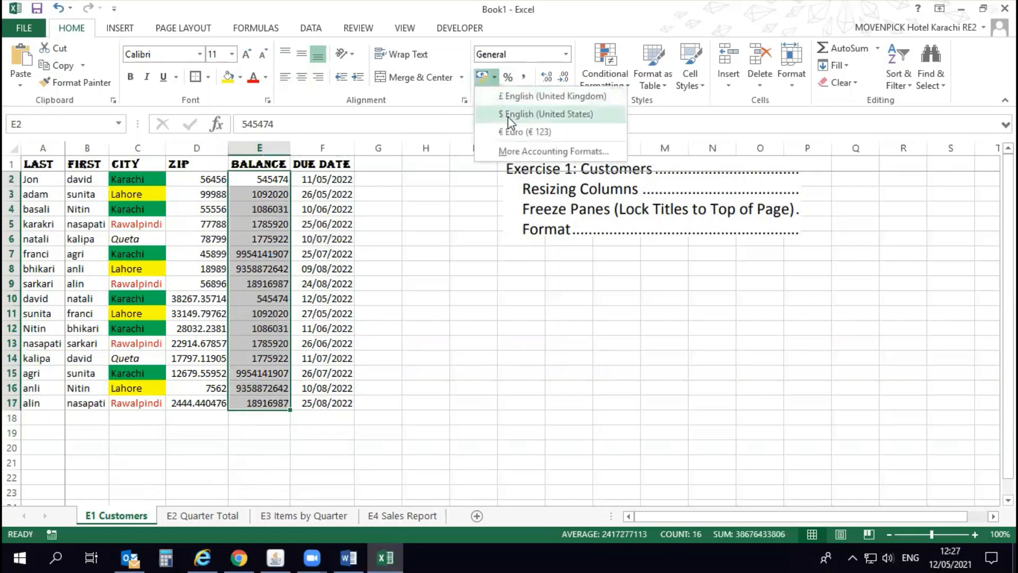
pyautogui.click(510, 122)
pyautogui.click(270, 300)
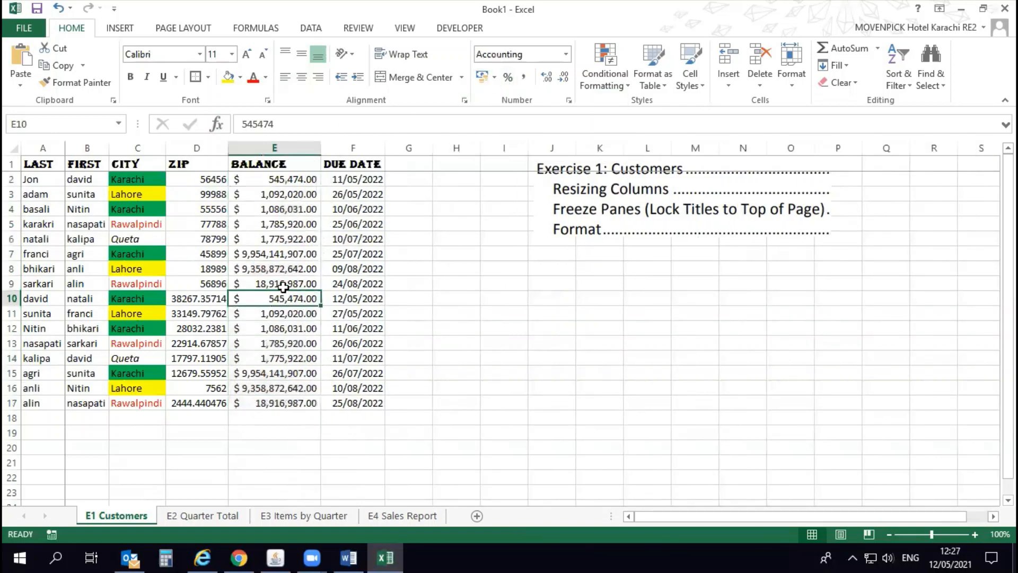
# Step: Format the DUE DATE cells F2:F17 with the *14 March 2012 date type
pyautogui.moveTo(366, 178); pyautogui.dragTo(365, 407)
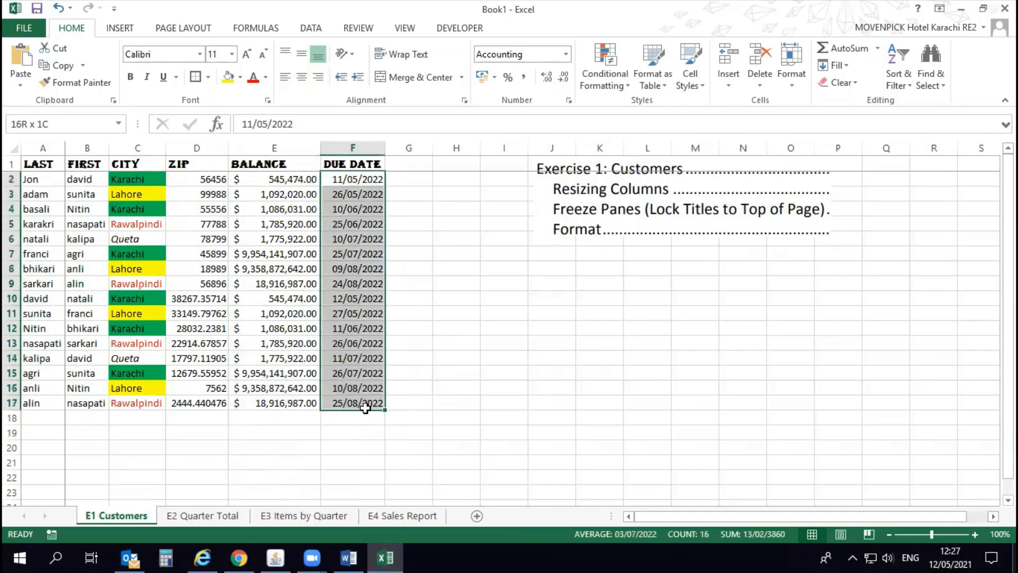
pyautogui.click(566, 55)
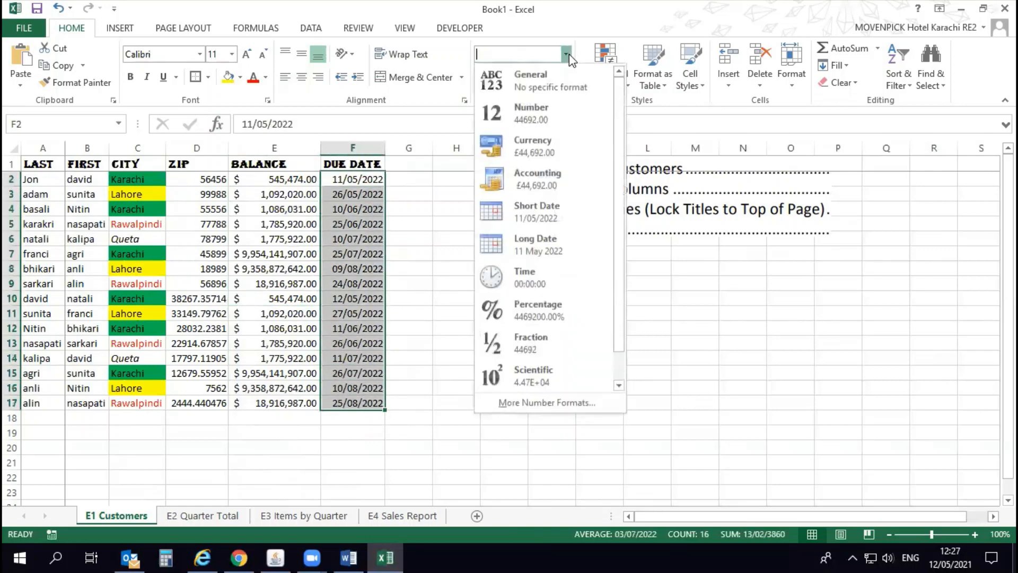
pyautogui.click(322, 257)
pyautogui.rightClick(359, 213)
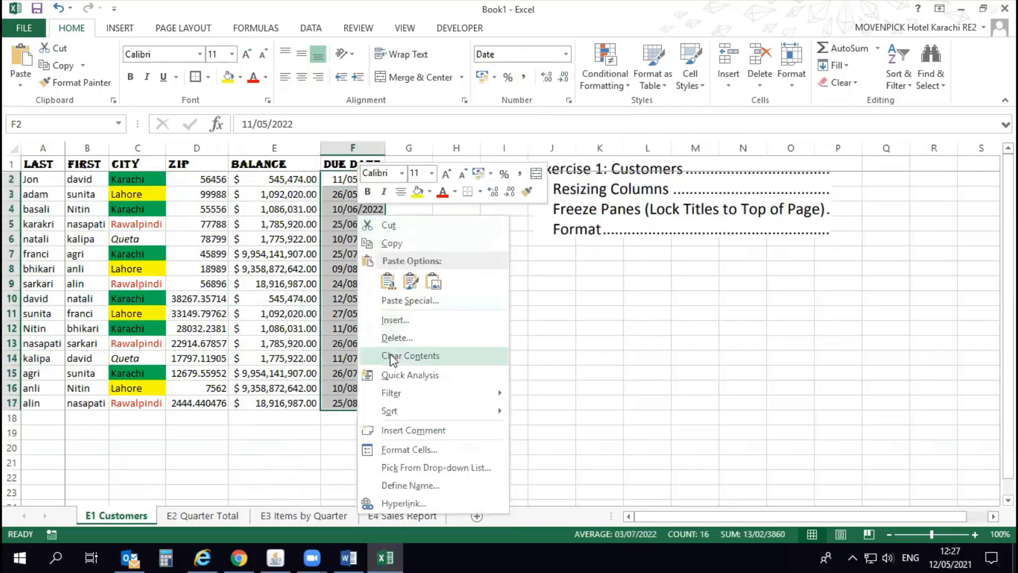
pyautogui.click(400, 451)
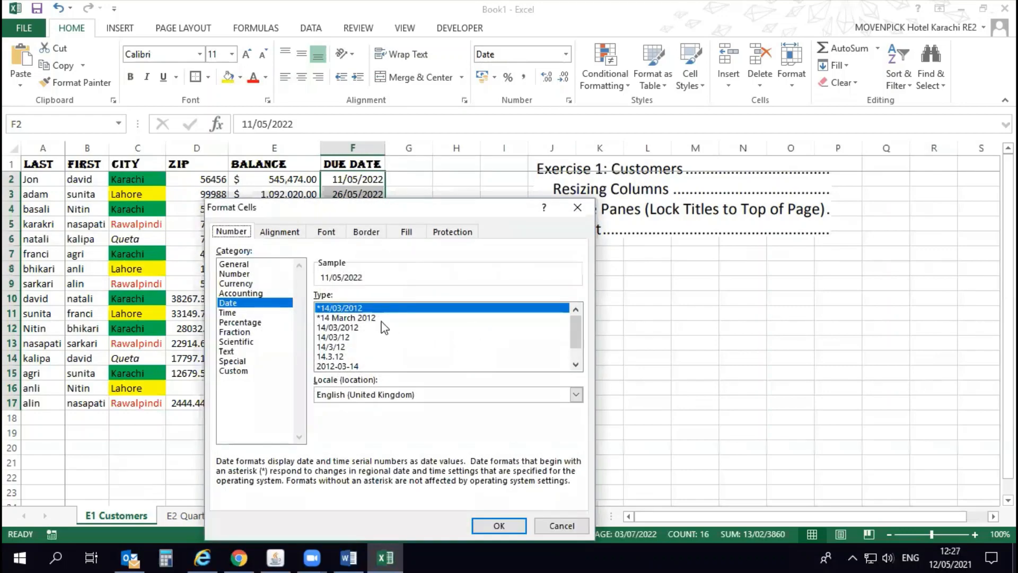
pyautogui.moveTo(392, 207); pyautogui.dragTo(596, 185)
pyautogui.click(527, 297)
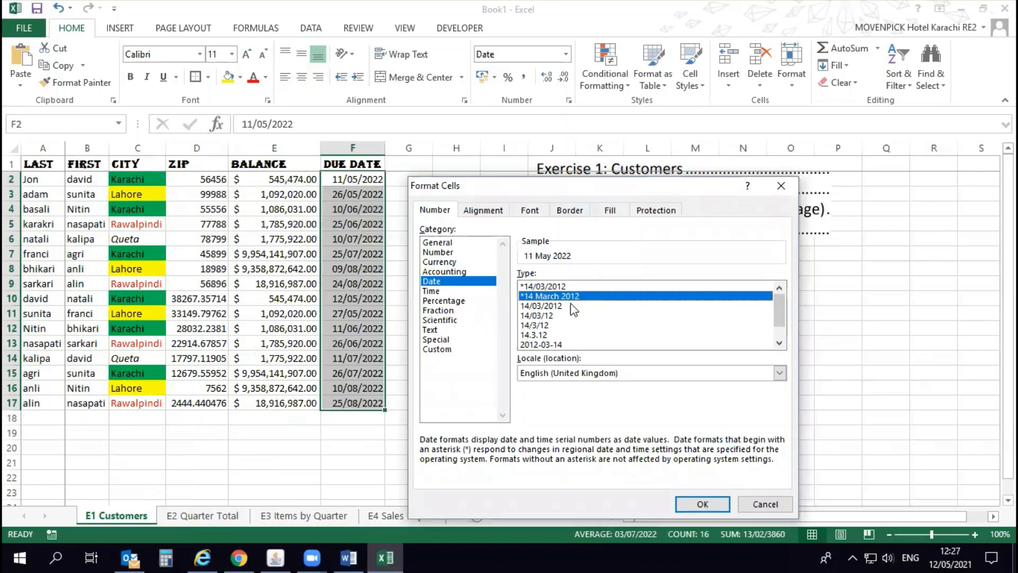
pyautogui.click(700, 503)
pyautogui.click(393, 267)
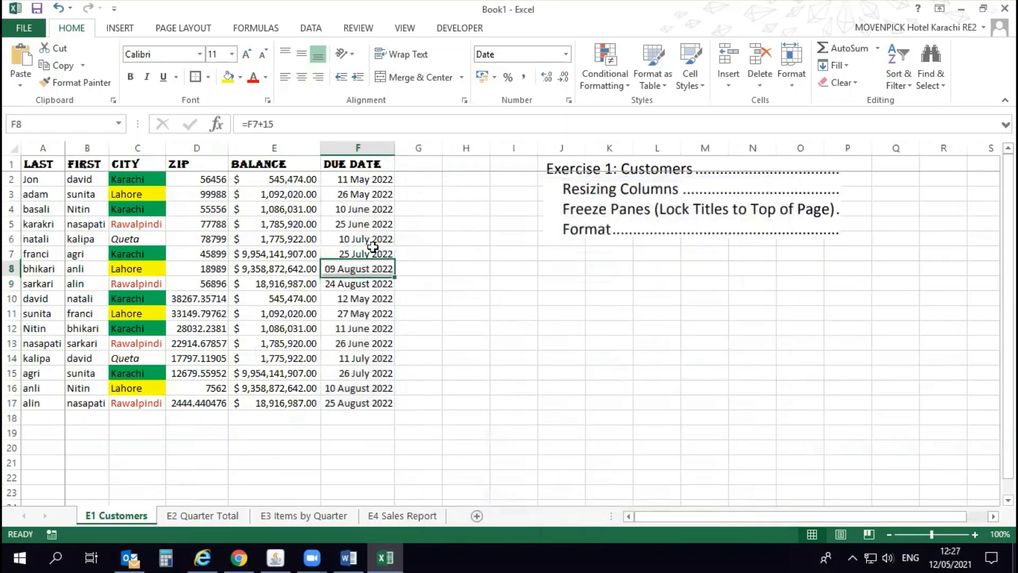
# Step: Increase the number of decimal places shown for the ZIP values in D2:D17
pyautogui.moveTo(369, 180); pyautogui.dragTo(369, 403)
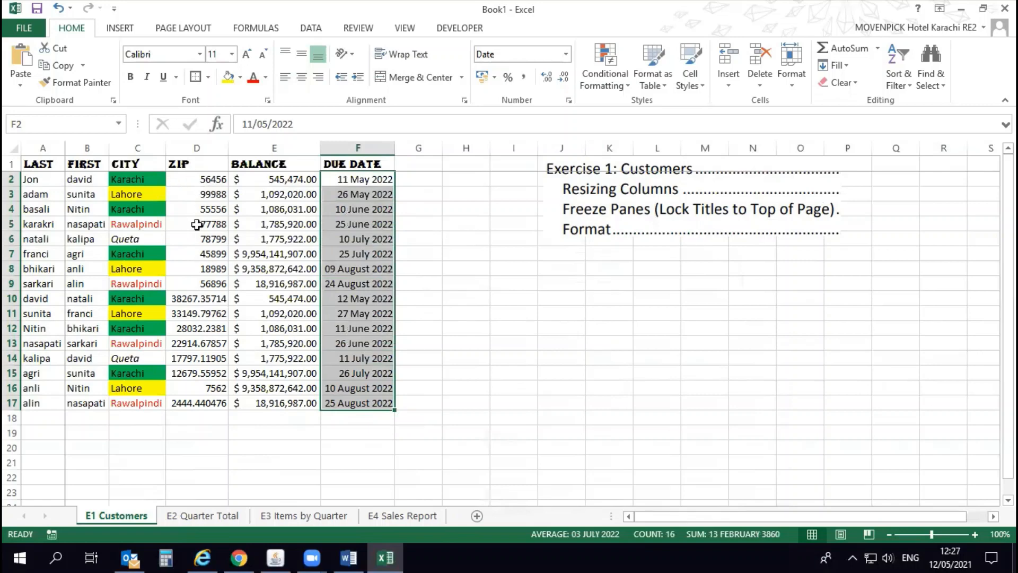
pyautogui.click(205, 311)
pyautogui.click(206, 181)
pyautogui.moveTo(209, 194)
pyautogui.mouseDown()
pyautogui.moveTo(216, 412)
pyautogui.moveTo(215, 398)
pyautogui.mouseUp()
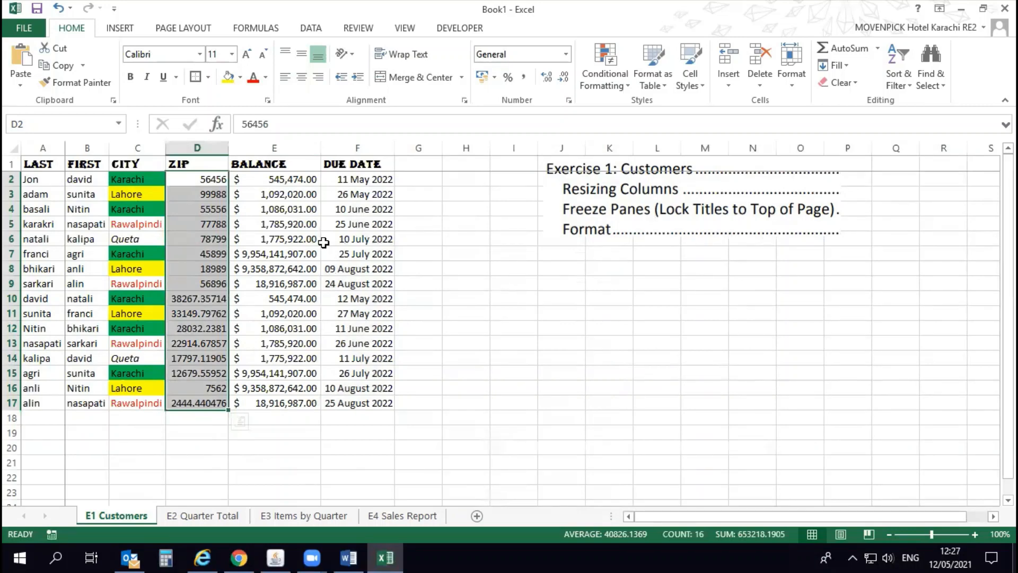
pyautogui.click(549, 78)
pyautogui.click(549, 78)
pyautogui.click(549, 78)
pyautogui.click(548, 79)
# Step: Reduce the ZIP values in D2:D17 to whole numbers without decimal places
pyautogui.doubleClick(563, 78)
pyautogui.tripleClick(564, 78)
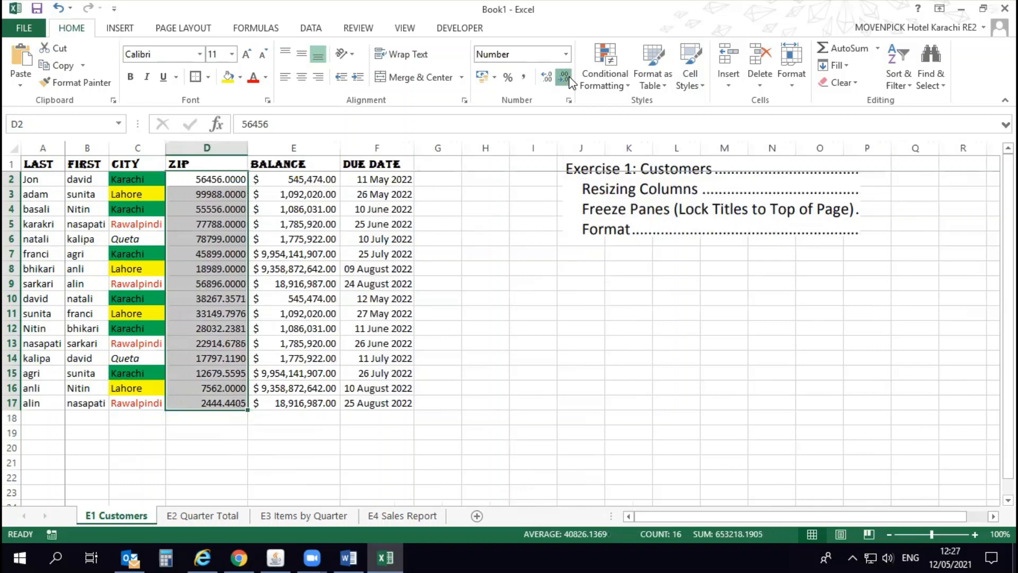
pyautogui.doubleClick(564, 79)
pyautogui.doubleClick(564, 78)
pyautogui.click(302, 316)
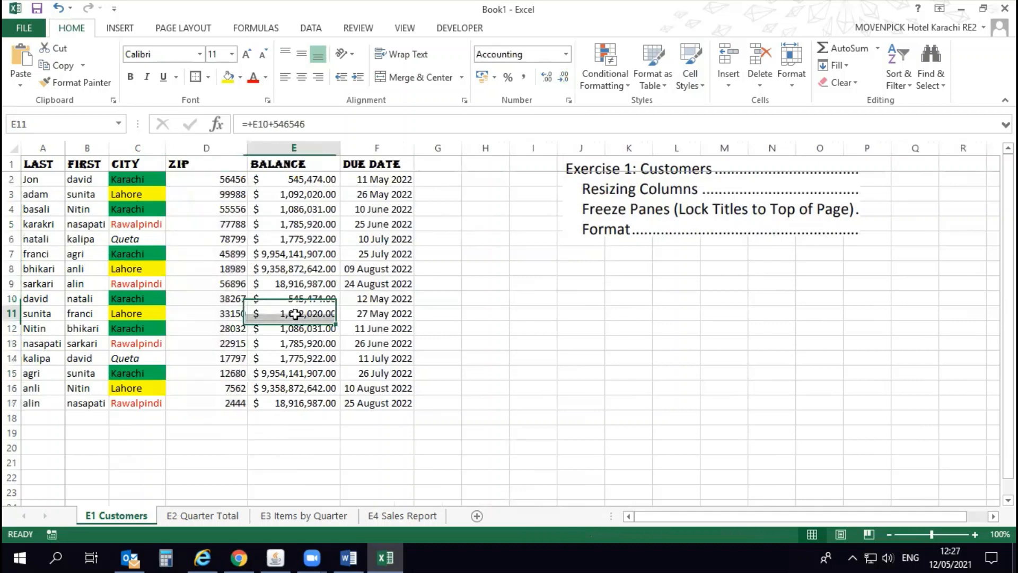
# Step: Extend the ZIP number series down to D17 with repeated fills, the last one starting from D11:D12
pyautogui.click(229, 373)
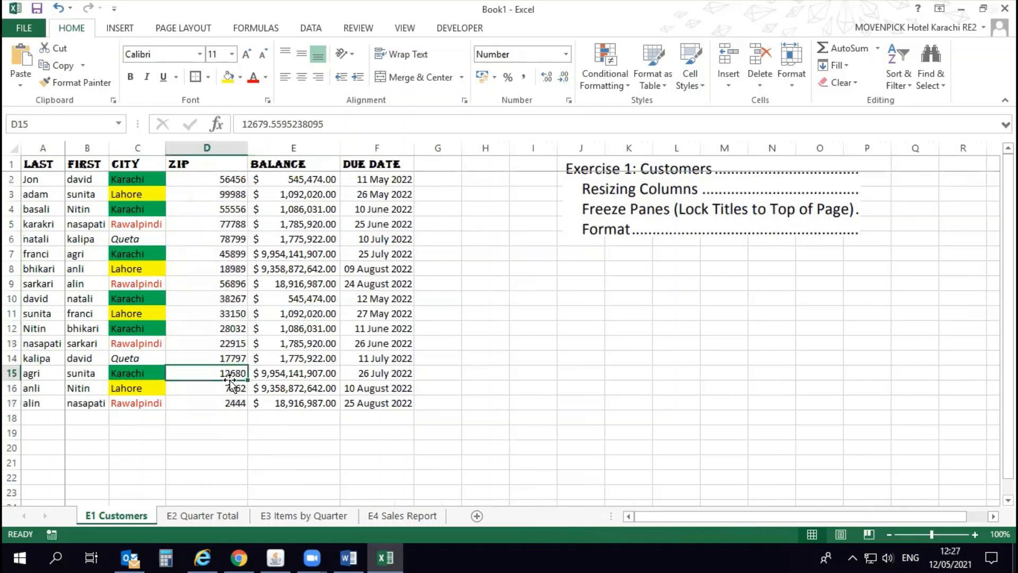
pyautogui.moveTo(229, 337); pyautogui.dragTo(198, 403)
pyautogui.click(240, 350)
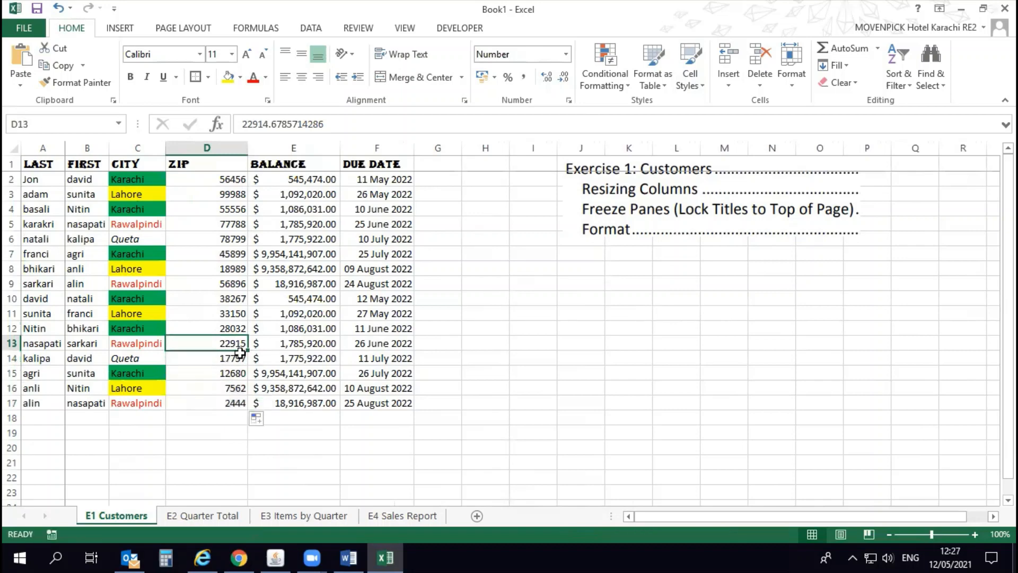
pyautogui.moveTo(237, 329); pyautogui.dragTo(258, 398)
pyautogui.click(239, 358)
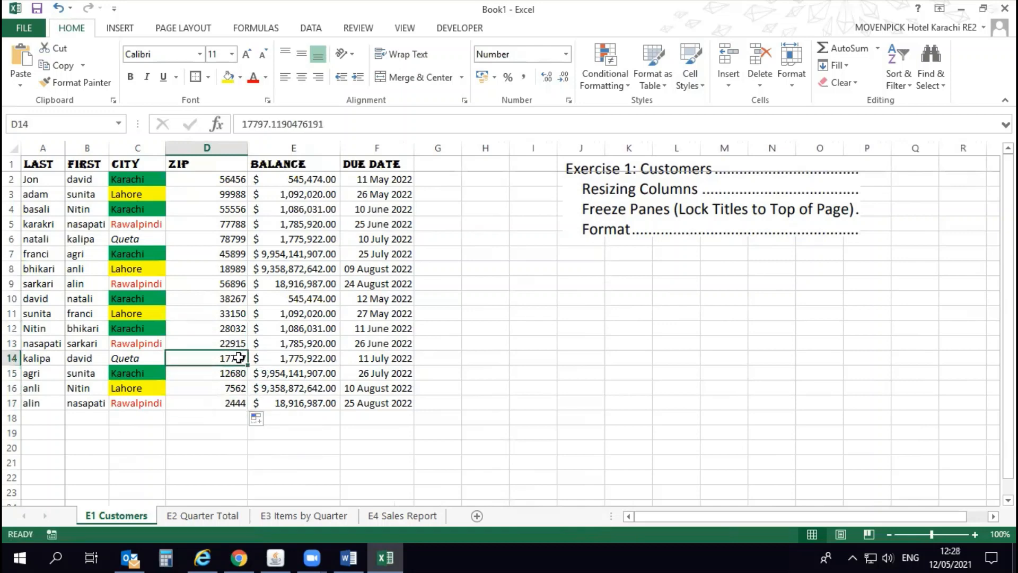
pyautogui.click(229, 317)
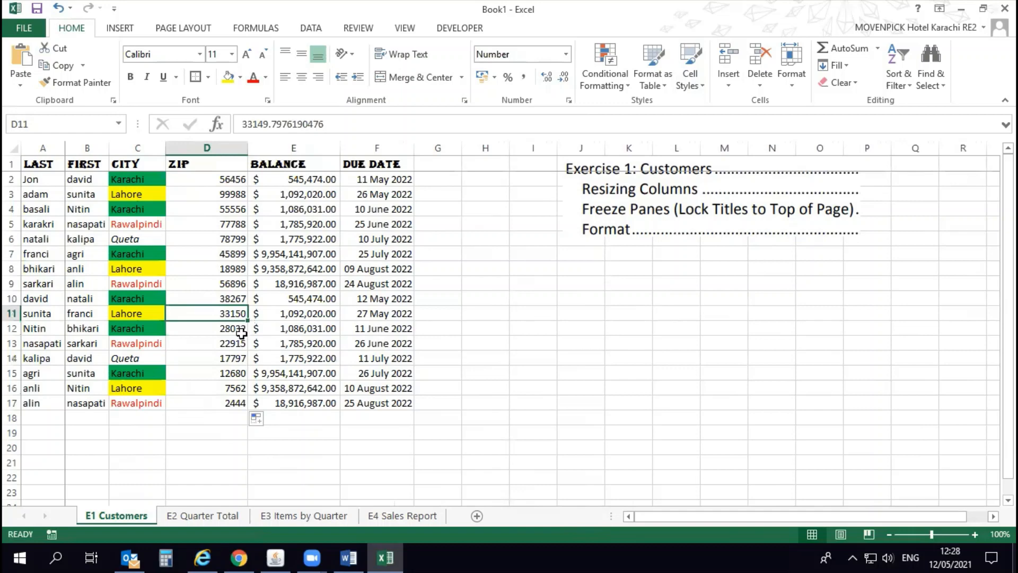
pyautogui.keyDown('shift'); pyautogui.click(241, 333); pyautogui.keyUp('shift')
pyautogui.moveTo(249, 334); pyautogui.dragTo(233, 404)
# Step: Copy the ZIP values in D13:D15 and paste them over D14:D16
pyautogui.click(219, 371)
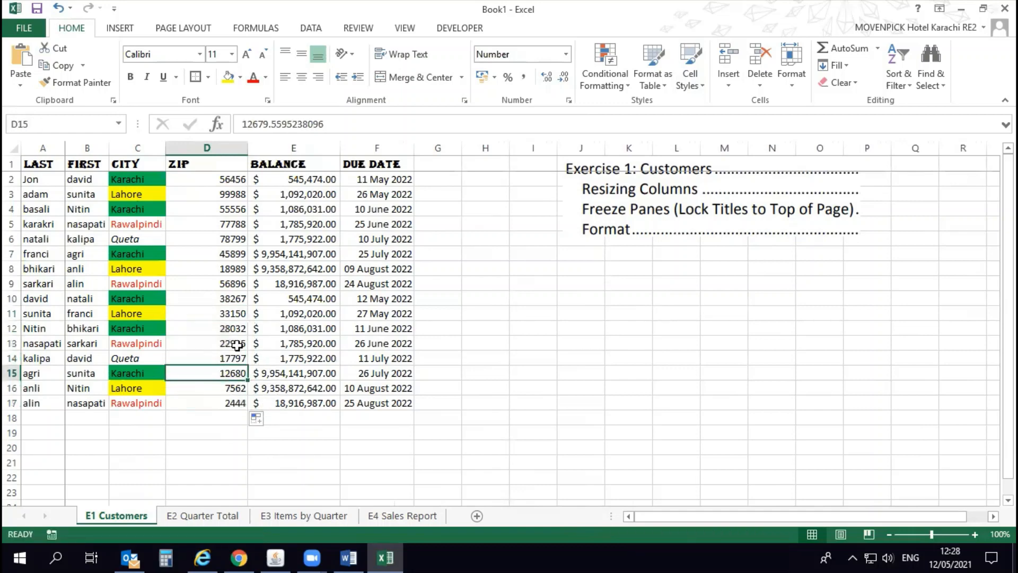
pyautogui.keyDown('shift'); pyautogui.click(237, 340); pyautogui.keyUp('shift')
pyautogui.hotkey('ctrl', 'c')
pyautogui.click(227, 371)
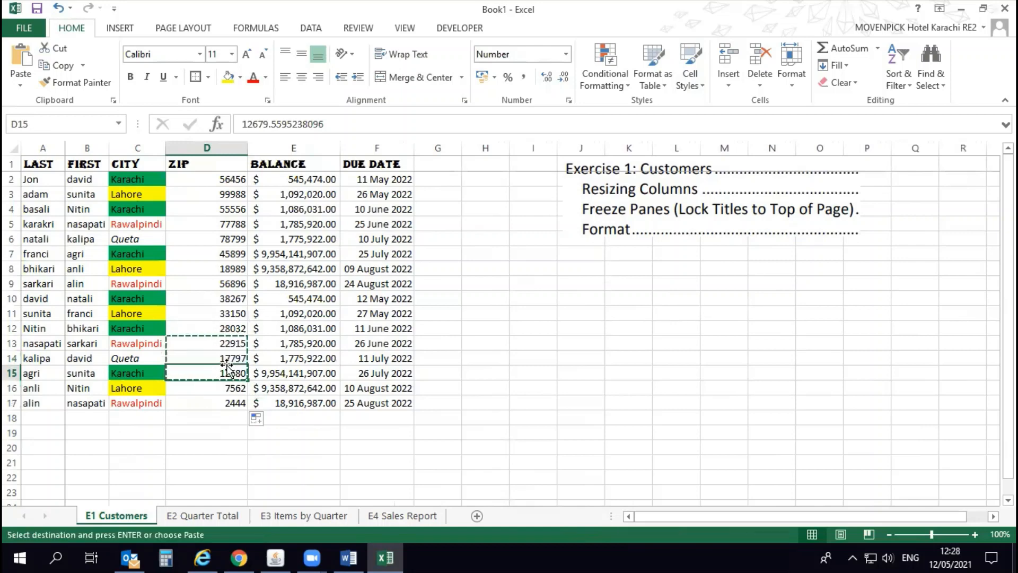
pyautogui.click(228, 361)
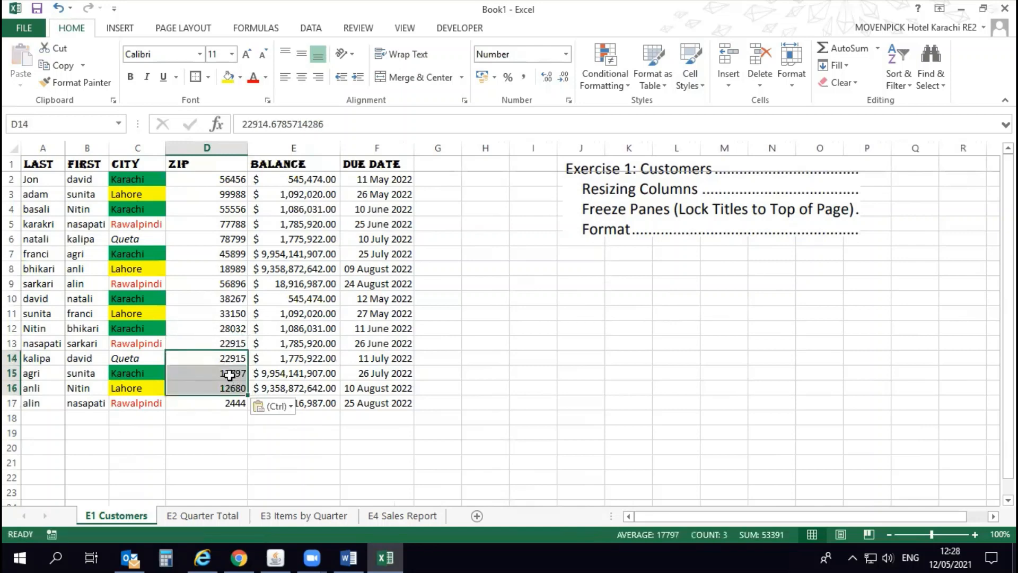
# Step: Copy the ZIP value in D16 and paste it into D17
pyautogui.click(228, 374)
pyautogui.click(225, 390)
pyautogui.hotkey('ctrl', 'c')
pyautogui.click(226, 400)
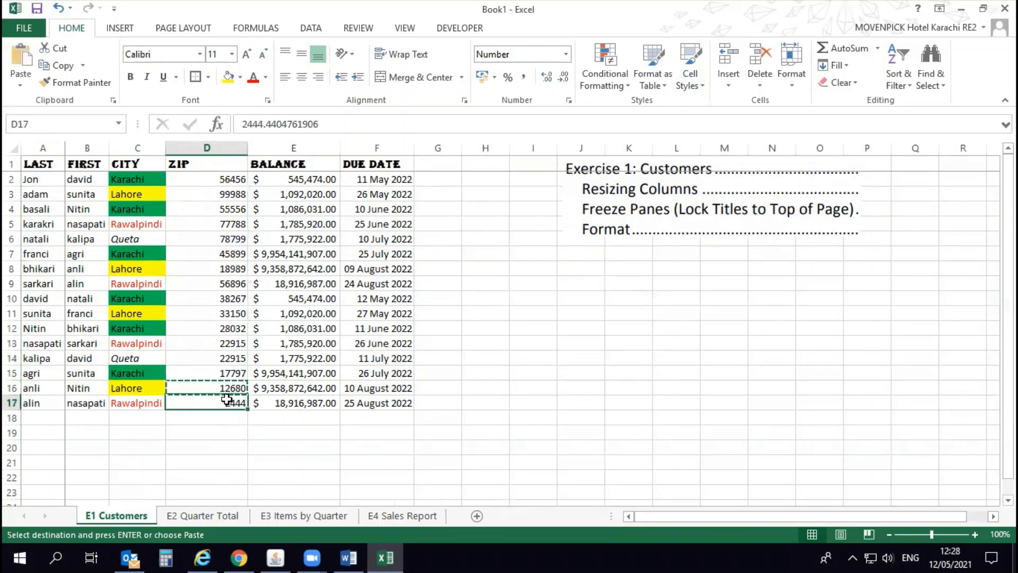
pyautogui.hotkey('ctrl', 'v')
pyautogui.click(178, 386)
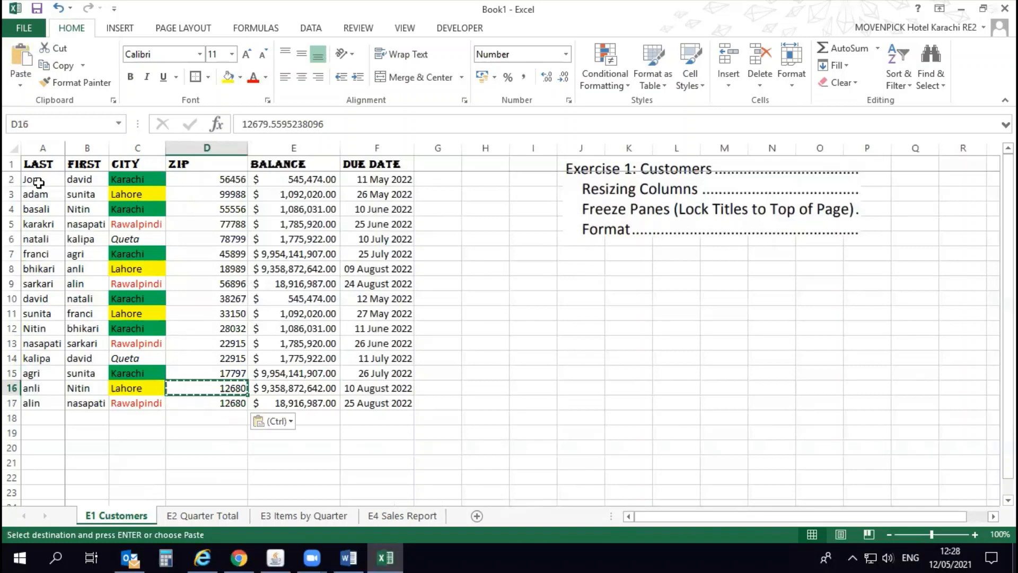
# Step: Switch to the E2 Quarter Total sheet and select the Quarter header in A1
pyautogui.moveTo(39, 183); pyautogui.dragTo(373, 412)
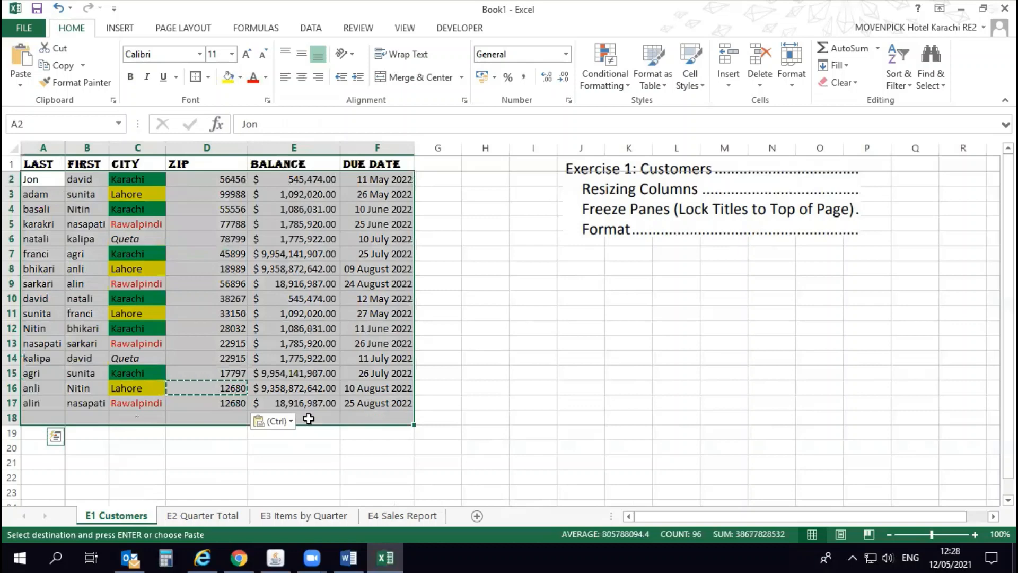
pyautogui.click(203, 515)
pyautogui.click(216, 200)
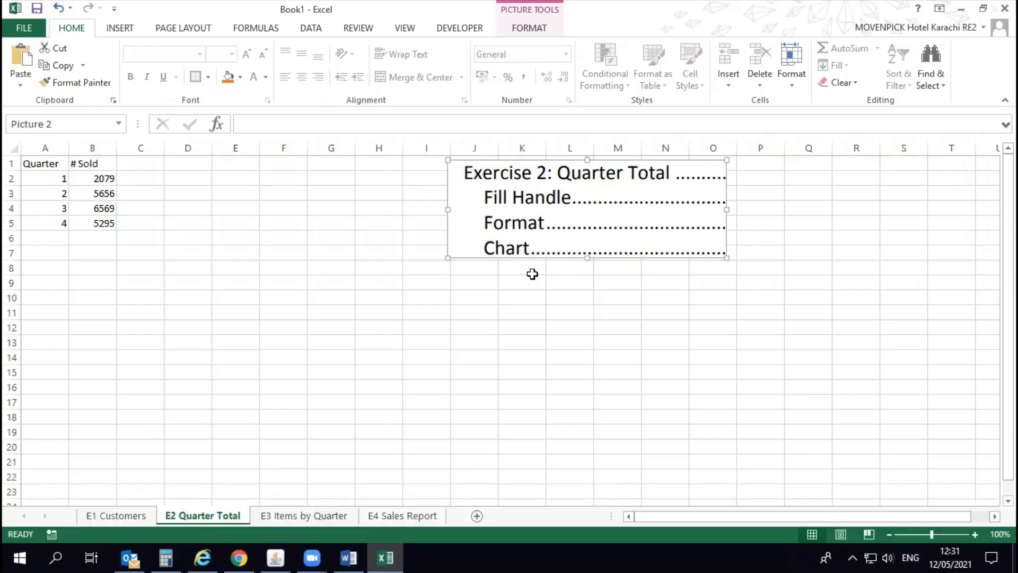
pyautogui.click(59, 163)
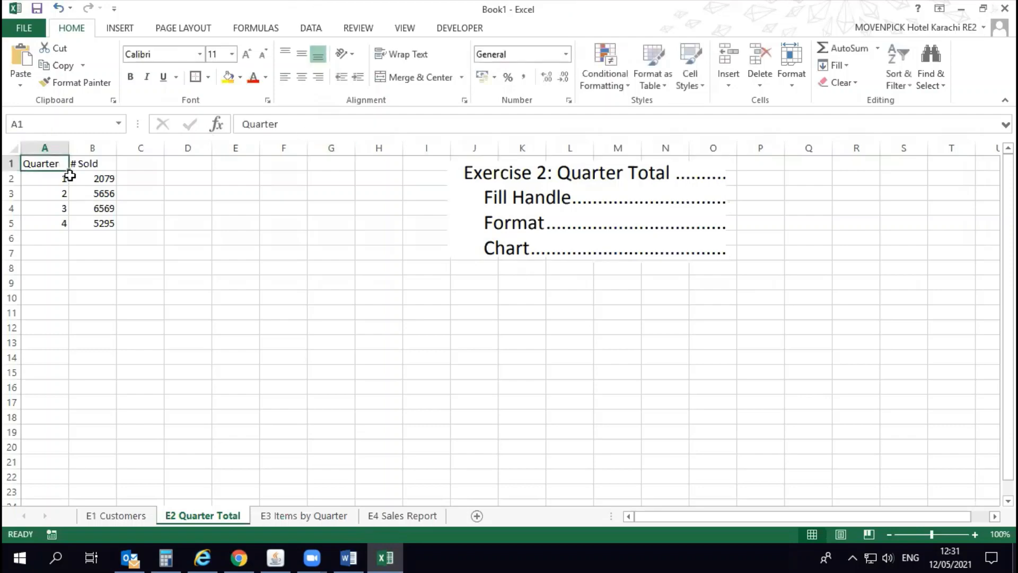
# Step: Enter QTY 1 in cell A2 and fill the series down to A5
pyautogui.moveTo(69, 170); pyautogui.dragTo(70, 229)
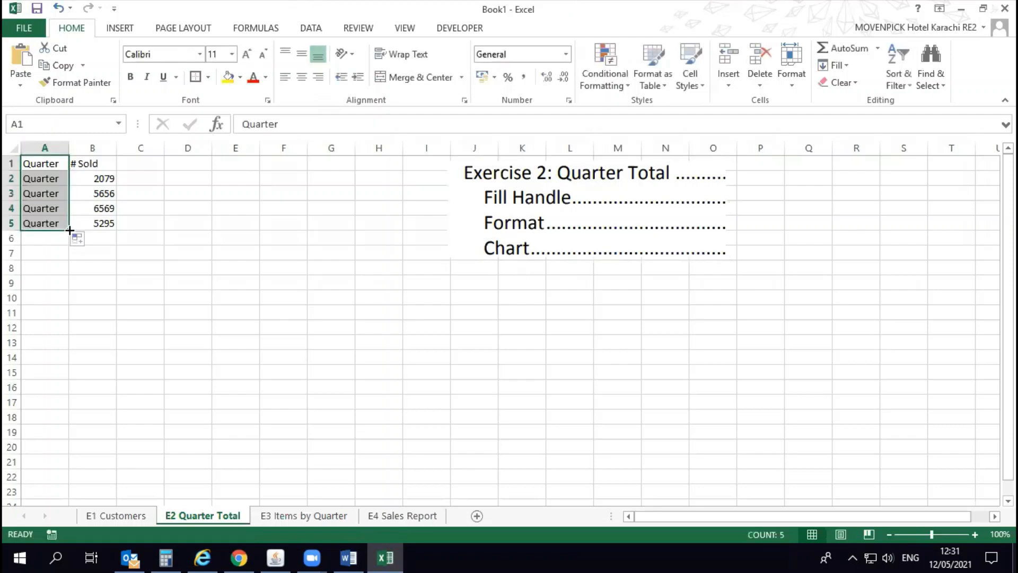
pyautogui.hotkey('ctrl', 'z')
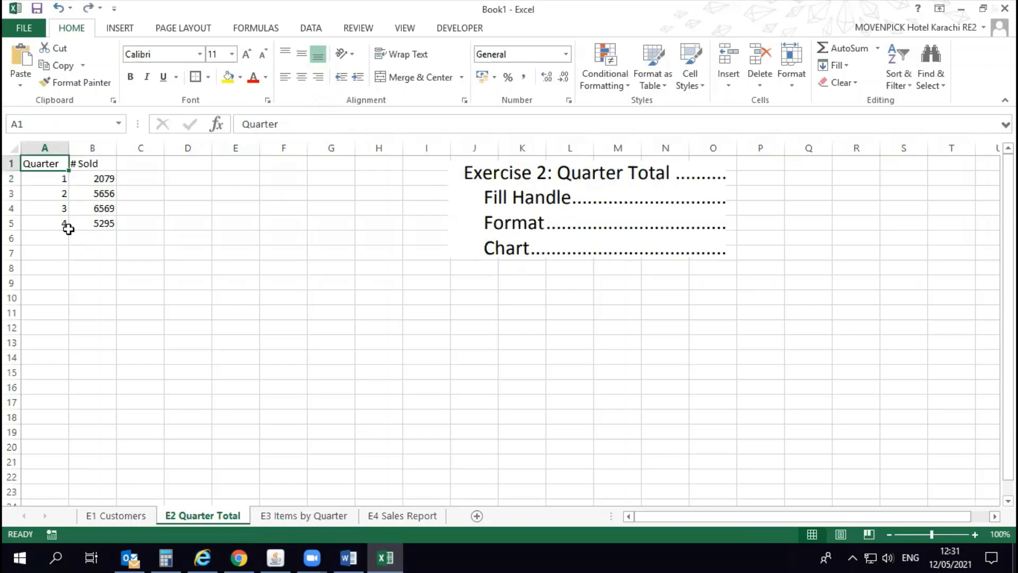
pyautogui.press('Down')
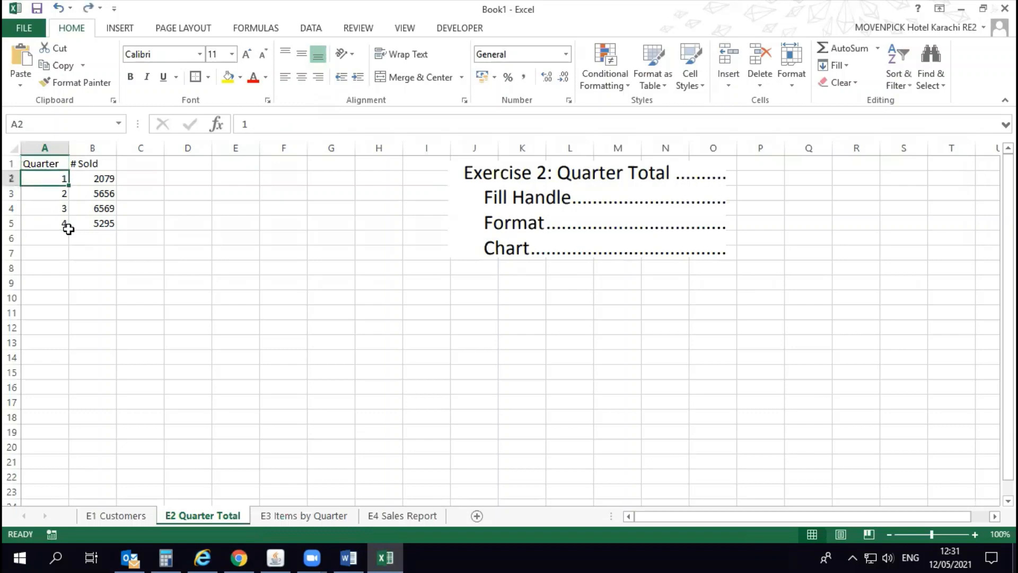
pyautogui.write('QTY')
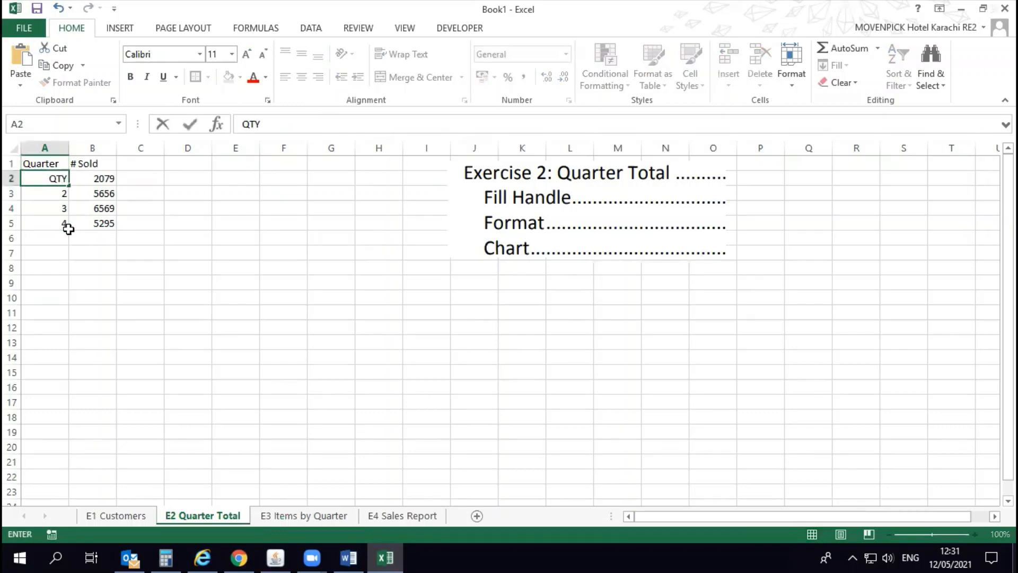
pyautogui.write(' 1')
pyautogui.hotkey('ctrl', 'Return')
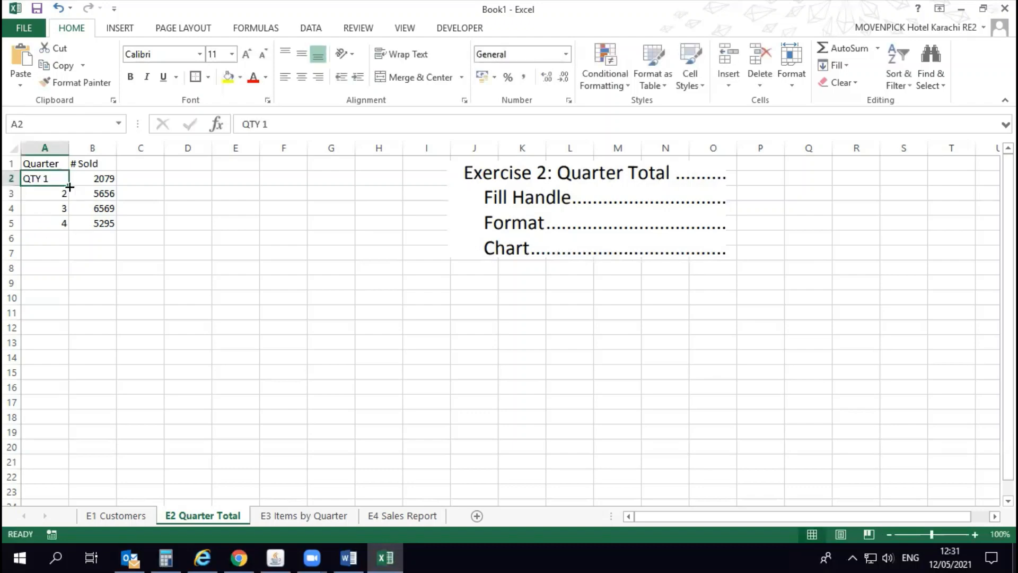
pyautogui.moveTo(69, 187); pyautogui.dragTo(67, 234)
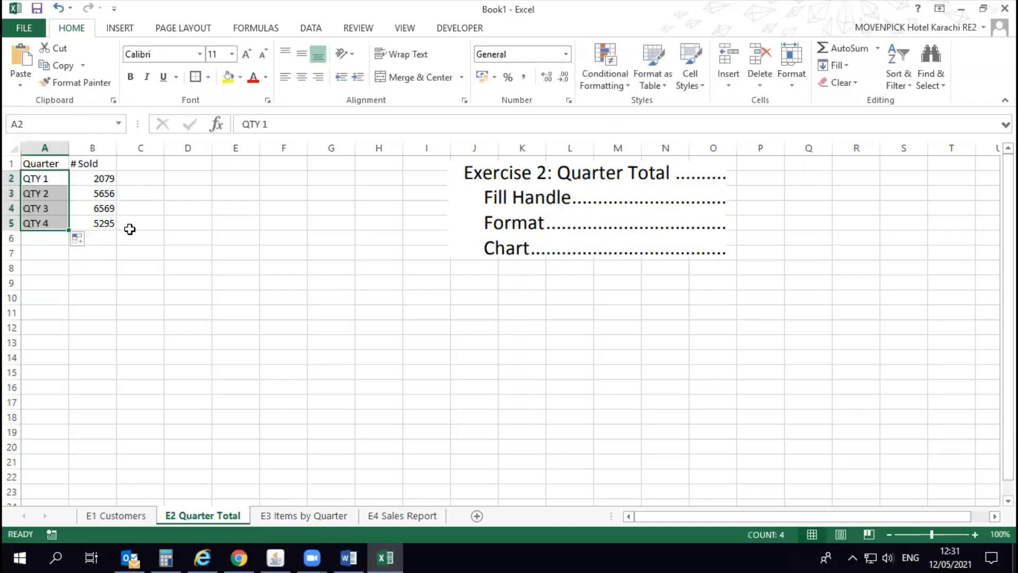
# Step: Format the # Sold values in B2:B5 with a thousands separator and no decimal places
pyautogui.click(101, 192)
pyautogui.moveTo(100, 178); pyautogui.dragTo(100, 214)
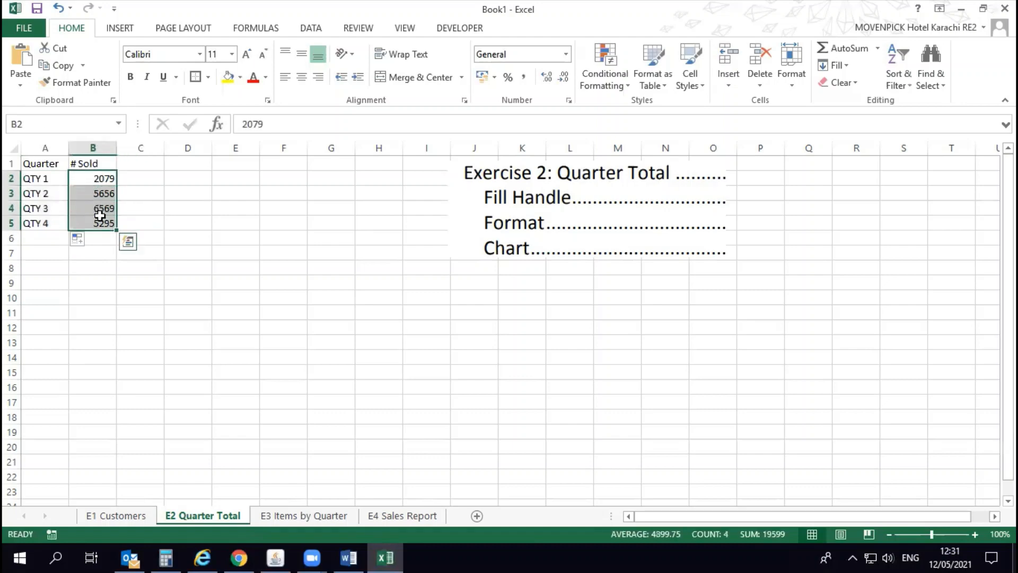
pyautogui.click(524, 77)
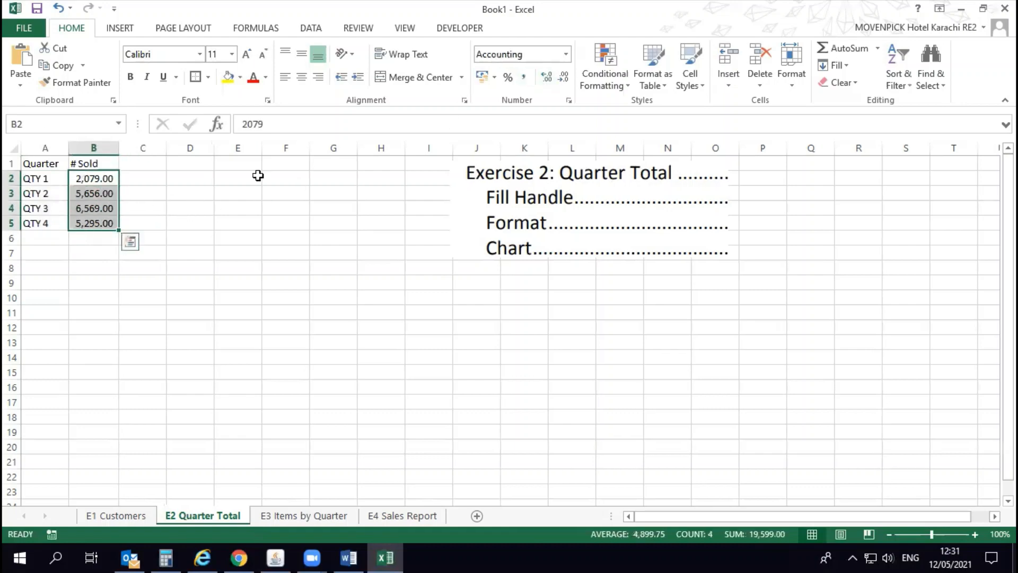
pyautogui.click(564, 86)
pyautogui.click(564, 86)
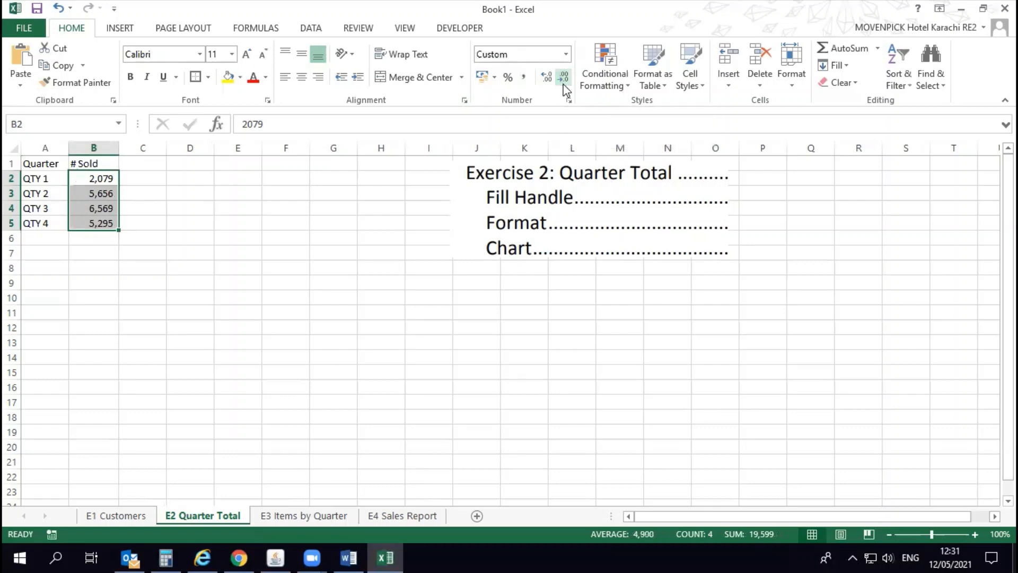
pyautogui.click(190, 192)
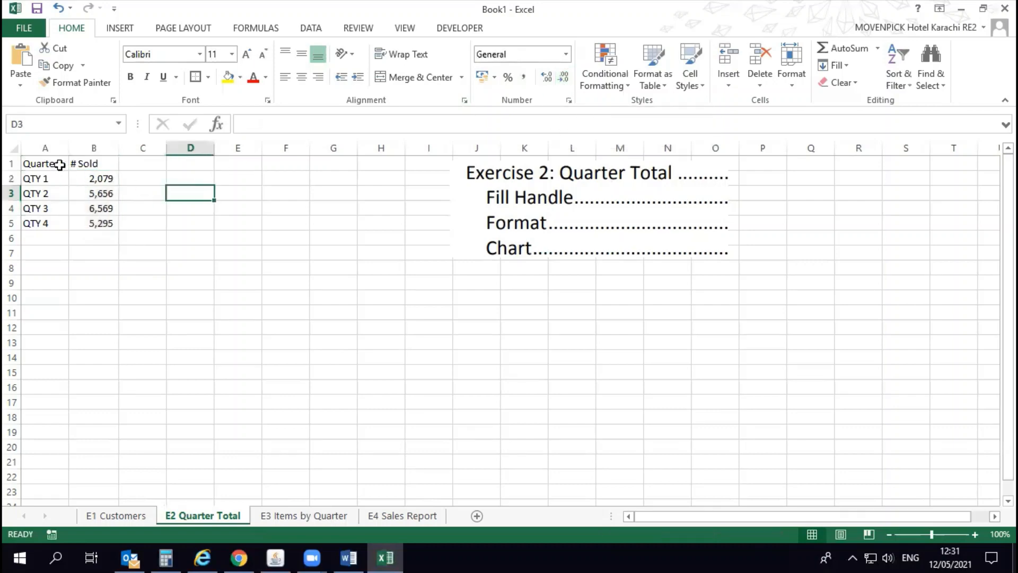
# Step: Make the headers in A1:B1 bold and centre them horizontally and vertically
pyautogui.moveTo(58, 164); pyautogui.dragTo(88, 165)
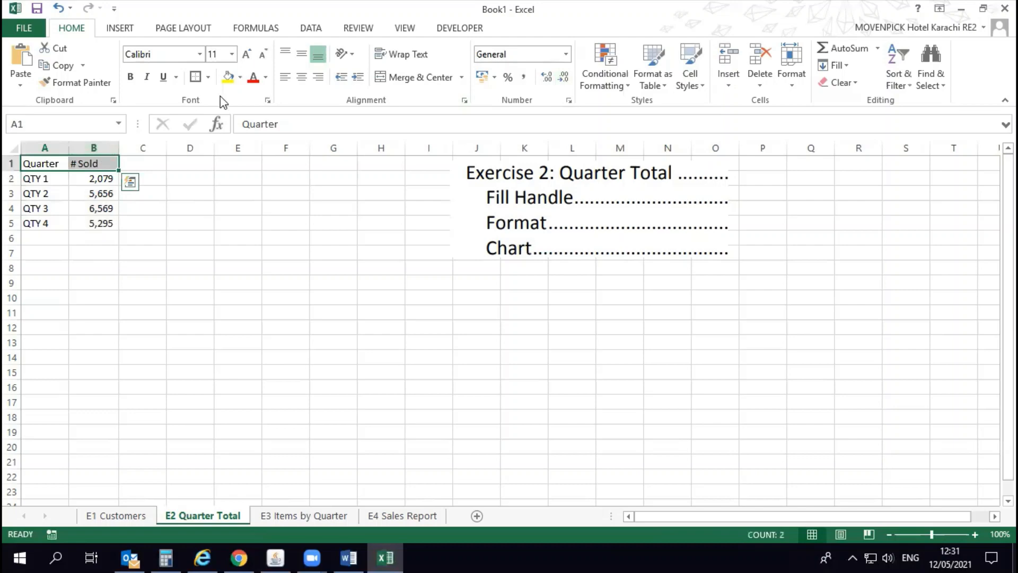
pyautogui.click(135, 82)
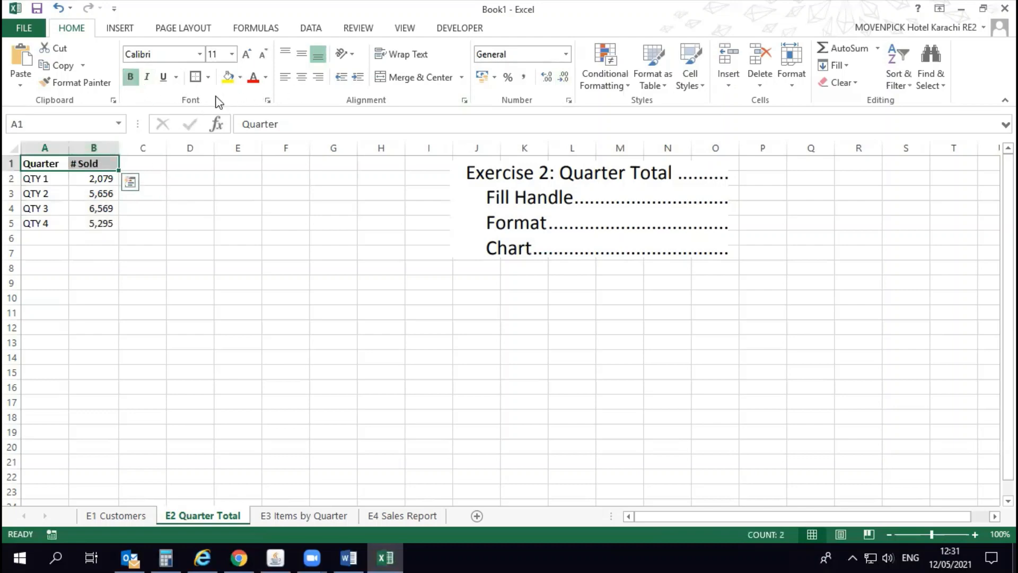
pyautogui.click(302, 54)
pyautogui.click(302, 77)
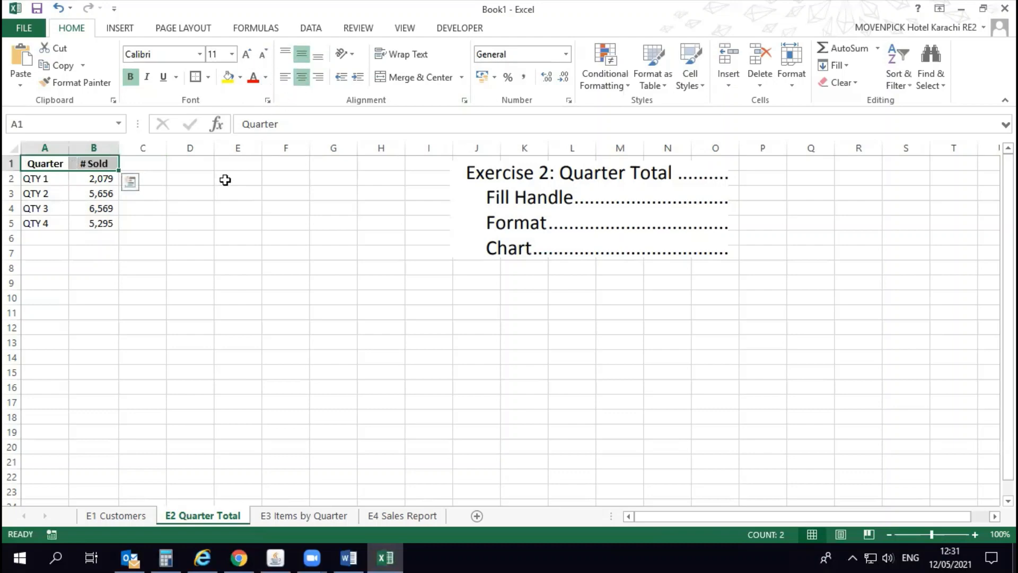
# Step: Apply centre and middle alignment to the whole table A1:B5
pyautogui.hotkey('shift', 'Down')
pyautogui.hotkey('shift', 'Down')
pyautogui.hotkey('shift', 'Down')
pyautogui.hotkey('shift', 'Down')
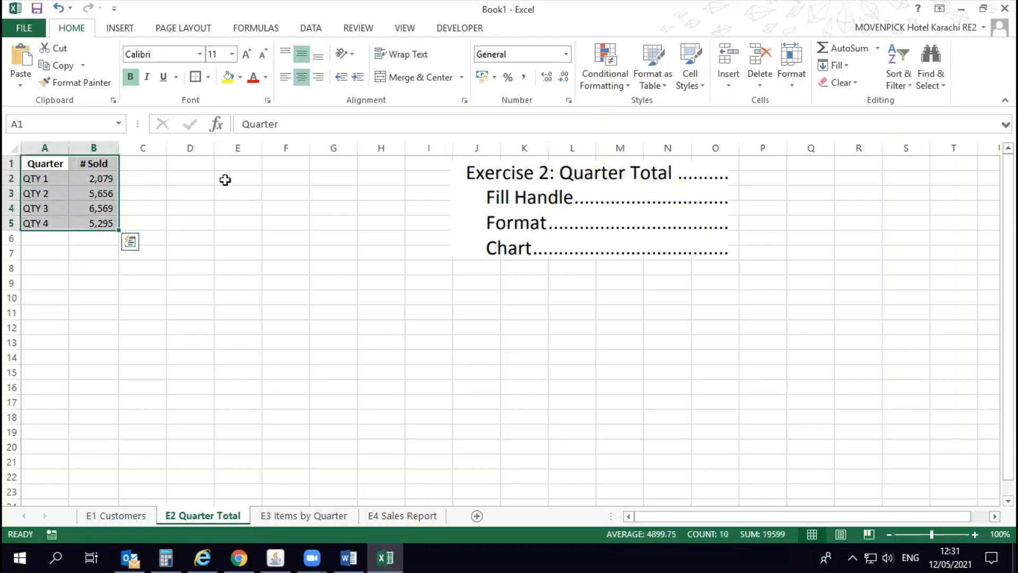
pyautogui.click(309, 78)
pyautogui.click(306, 78)
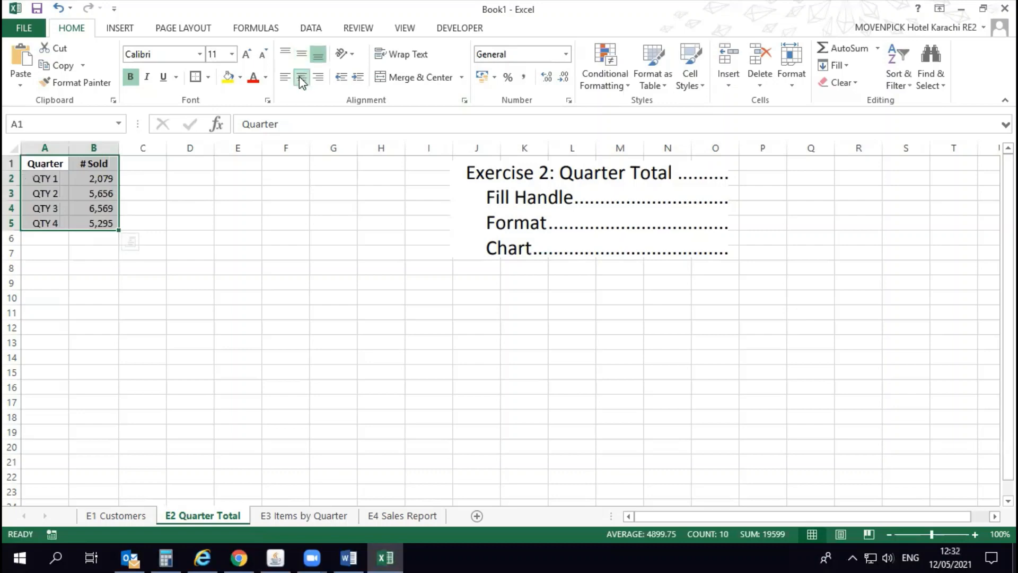
pyautogui.click(76, 209)
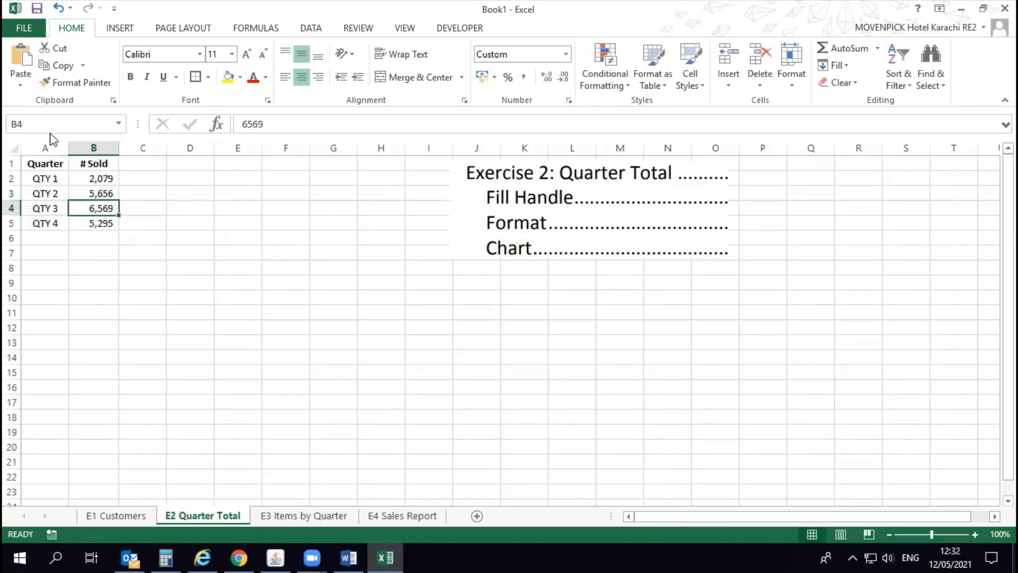
# Step: Add All Borders to the table range A1:B5
pyautogui.click(56, 164)
pyautogui.moveTo(71, 170); pyautogui.dragTo(102, 222)
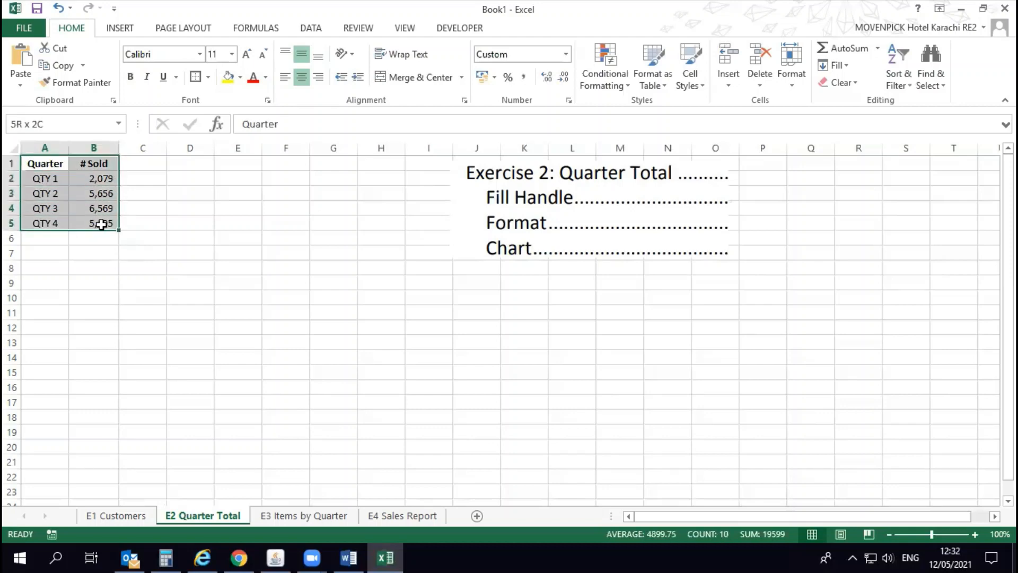
pyautogui.click(208, 77)
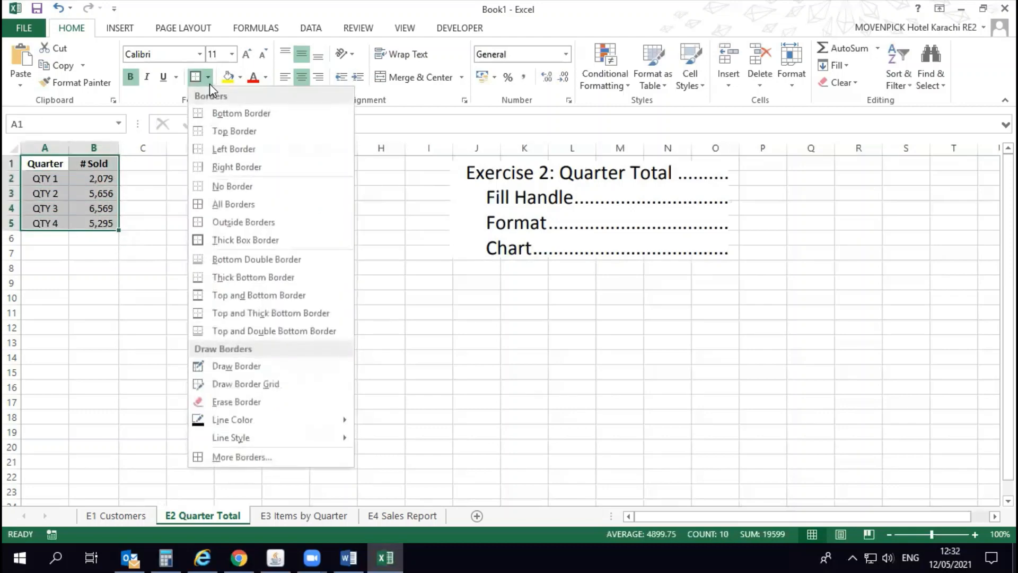
pyautogui.click(233, 204)
pyautogui.click(93, 208)
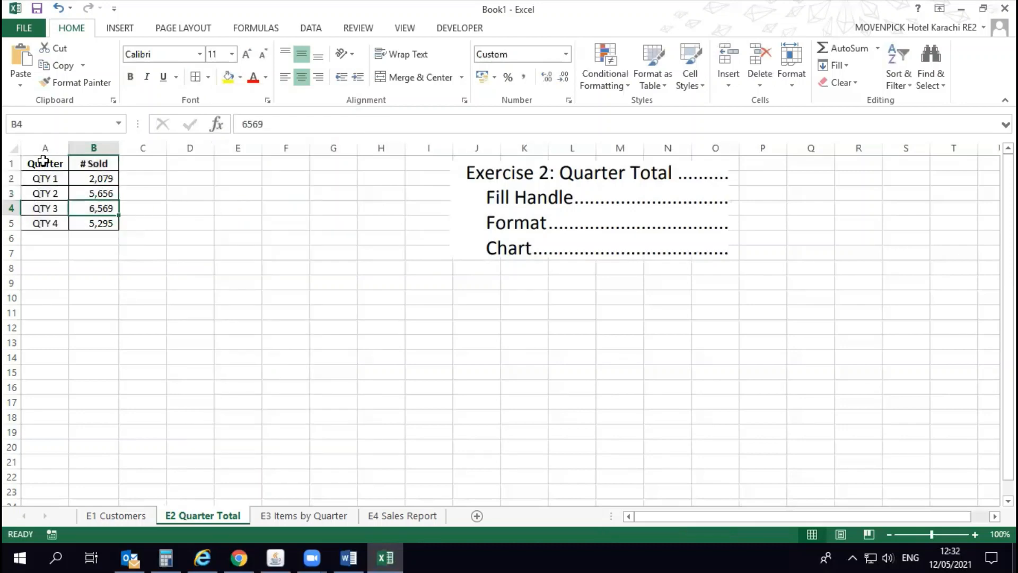
# Step: Apply a Thick Box Border around the header row A1:B1 and around the whole table A1:B5
pyautogui.moveTo(45, 164); pyautogui.dragTo(106, 163)
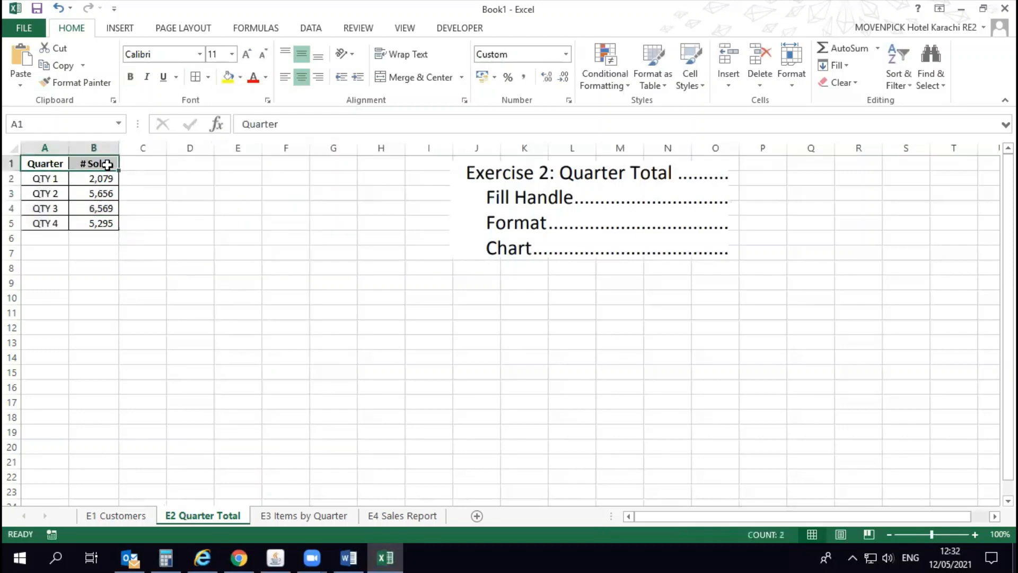
pyautogui.click(207, 78)
pyautogui.click(249, 239)
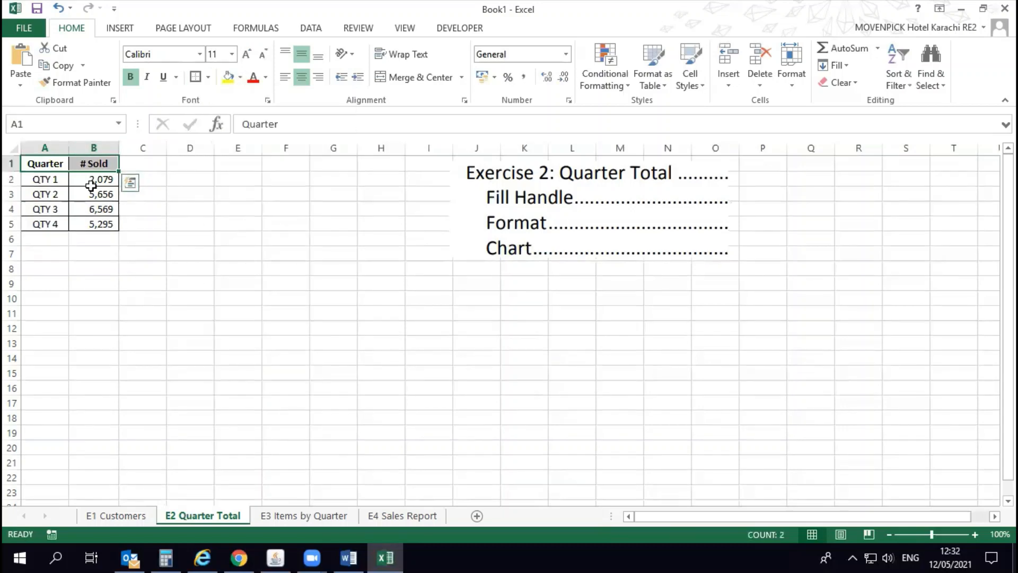
pyautogui.moveTo(54, 163); pyautogui.dragTo(102, 223)
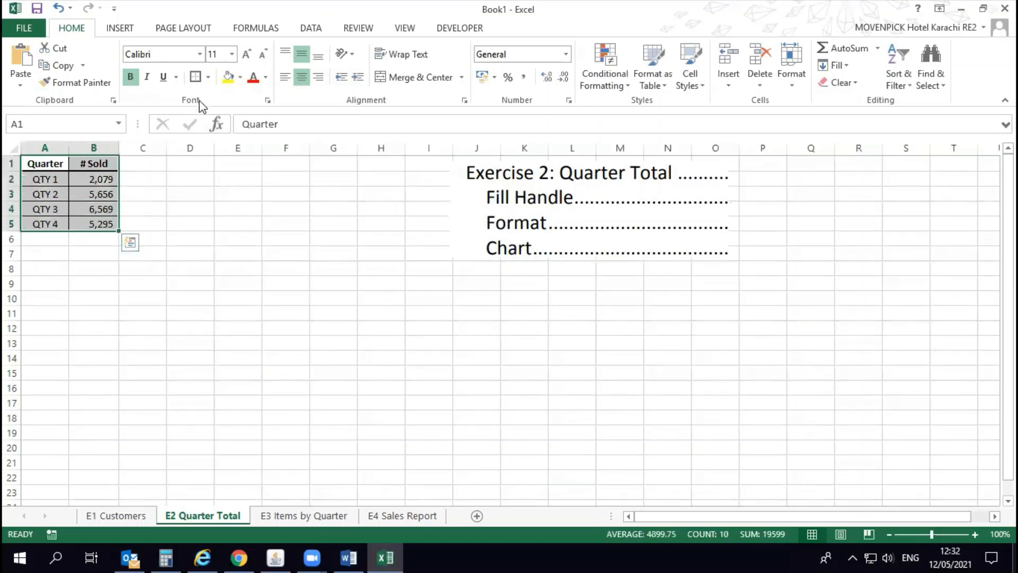
pyautogui.click(196, 77)
pyautogui.click(176, 184)
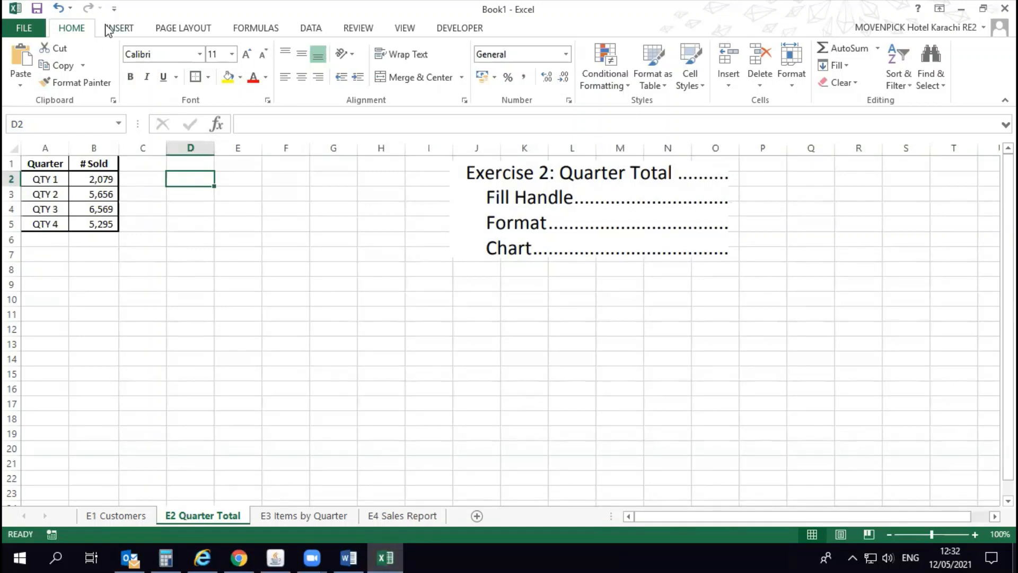
# Step: Insert a column chart from the quarterly data in A2:B5 and place it just beside the table
pyautogui.click(121, 31)
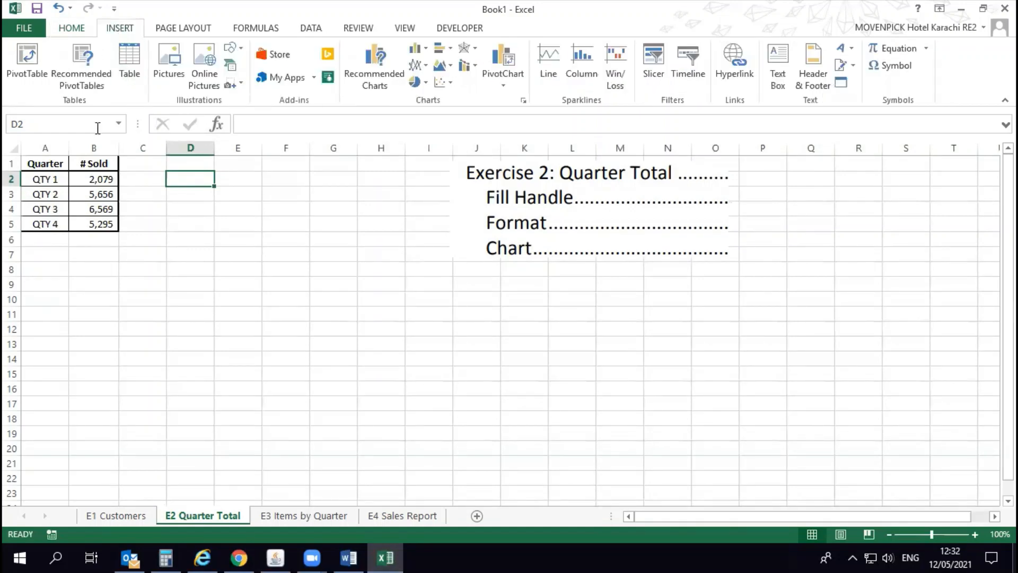
pyautogui.moveTo(55, 178); pyautogui.dragTo(102, 221)
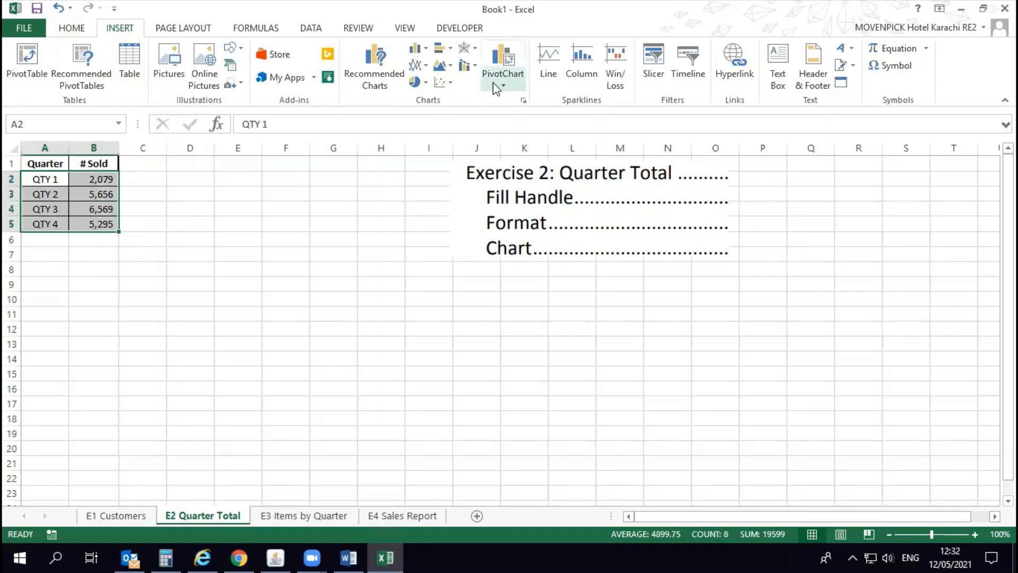
pyautogui.click(422, 60)
pyautogui.click(428, 95)
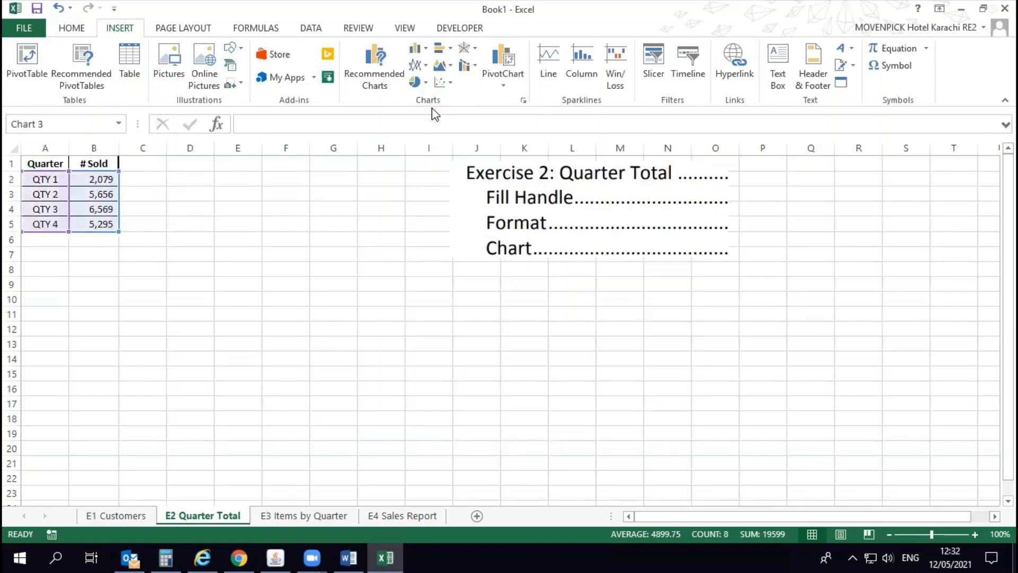
pyautogui.moveTo(374, 242); pyautogui.dragTo(154, 227)
# Step: Replace the chart's title text with #Sold
pyautogui.doubleClick(296, 232)
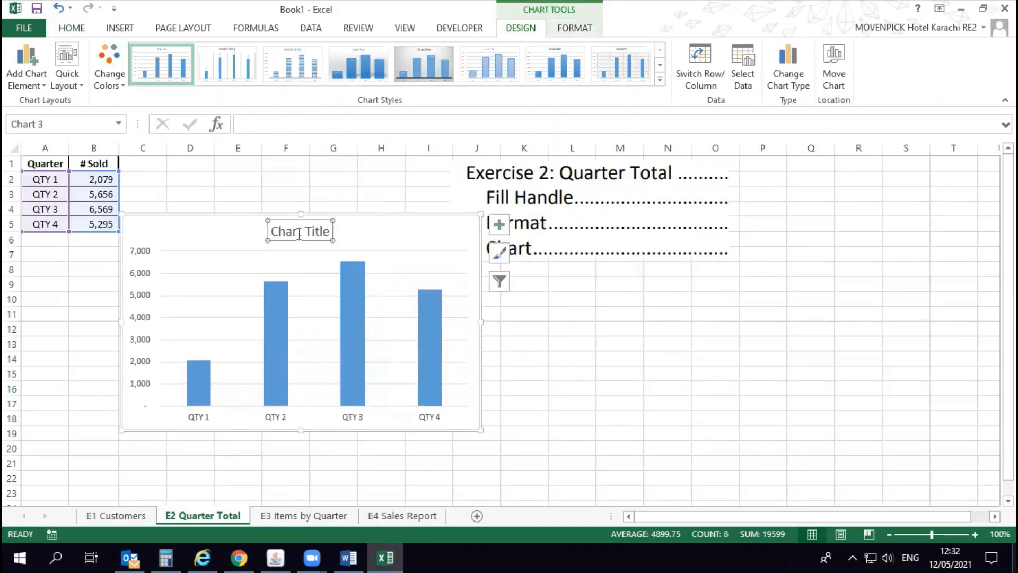
pyautogui.tripleClick(305, 234)
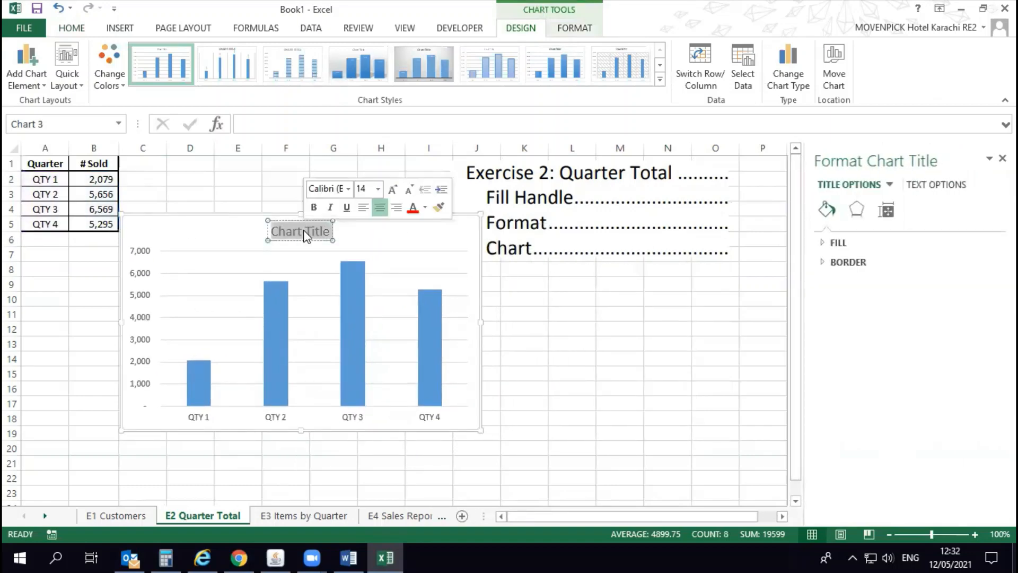
pyautogui.write('#Sold')
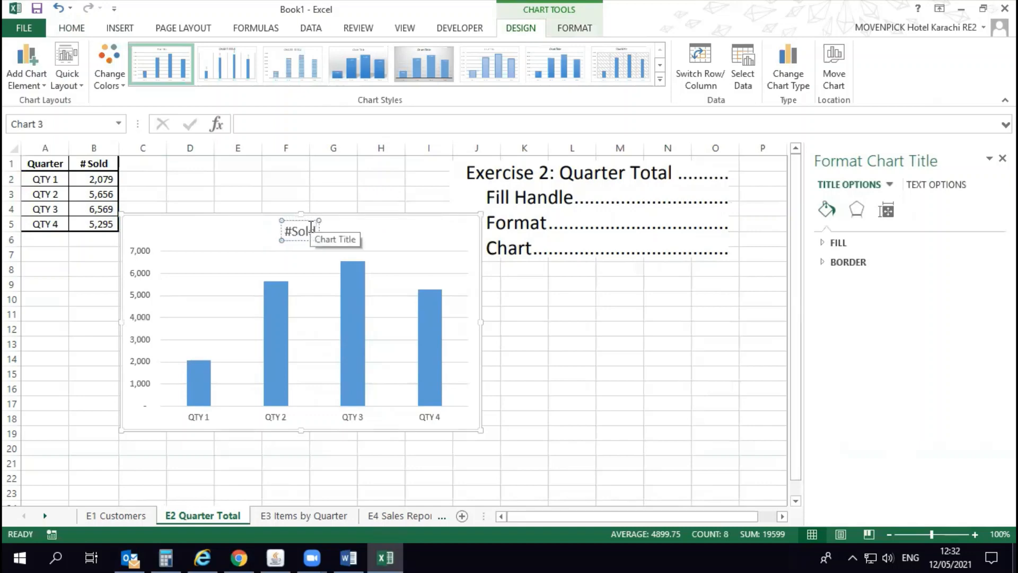
pyautogui.press('Return')
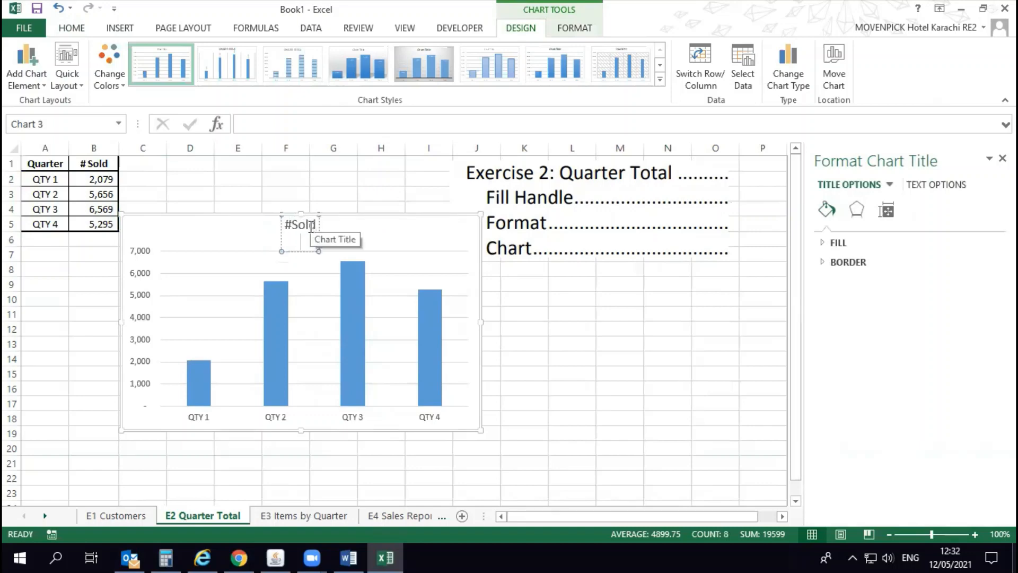
pyautogui.press('BackSpace')
pyautogui.click(286, 193)
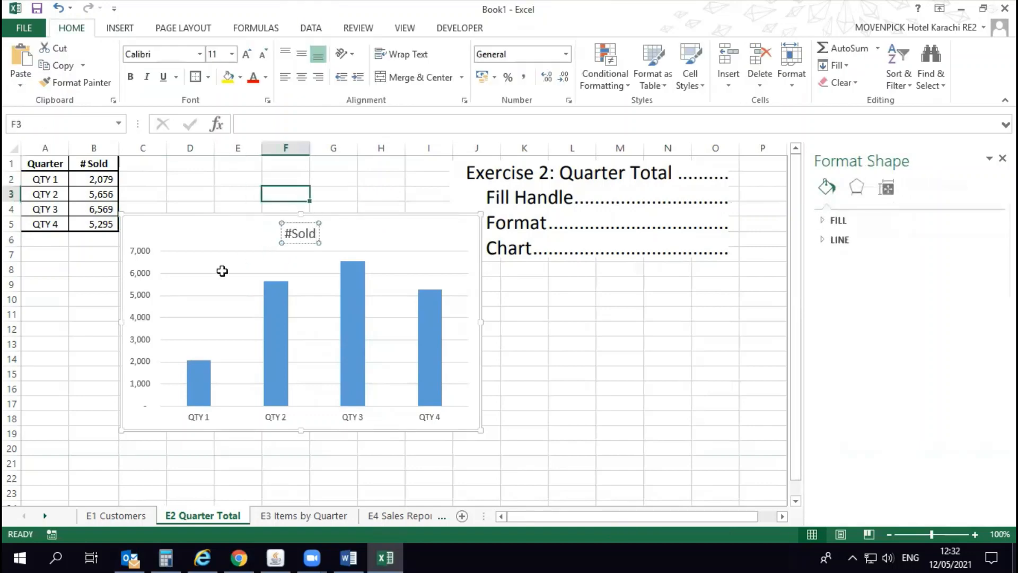
# Step: Select the chart's data series and open the Quick Layout choices
pyautogui.click(345, 276)
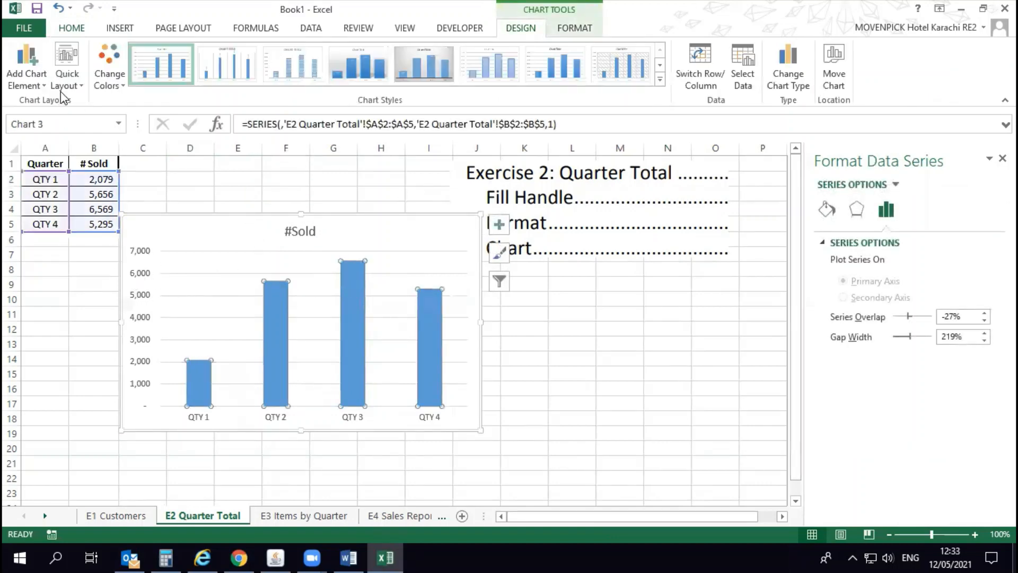
pyautogui.click(67, 80)
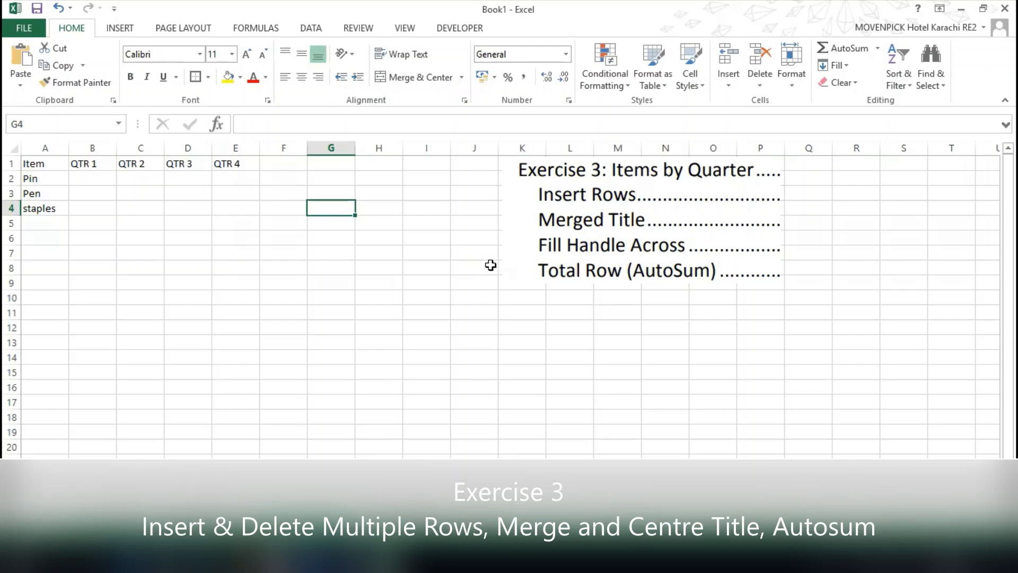
# Step: Enter the QTR 1 values 454, 4545 and 457 for Pin, Pen and staples in B2:B4
pyautogui.press('Left')
pyautogui.press('Left')
pyautogui.press('Left')
pyautogui.press('Up')
pyautogui.press('Up')
pyautogui.press('Left')
pyautogui.press('Up')
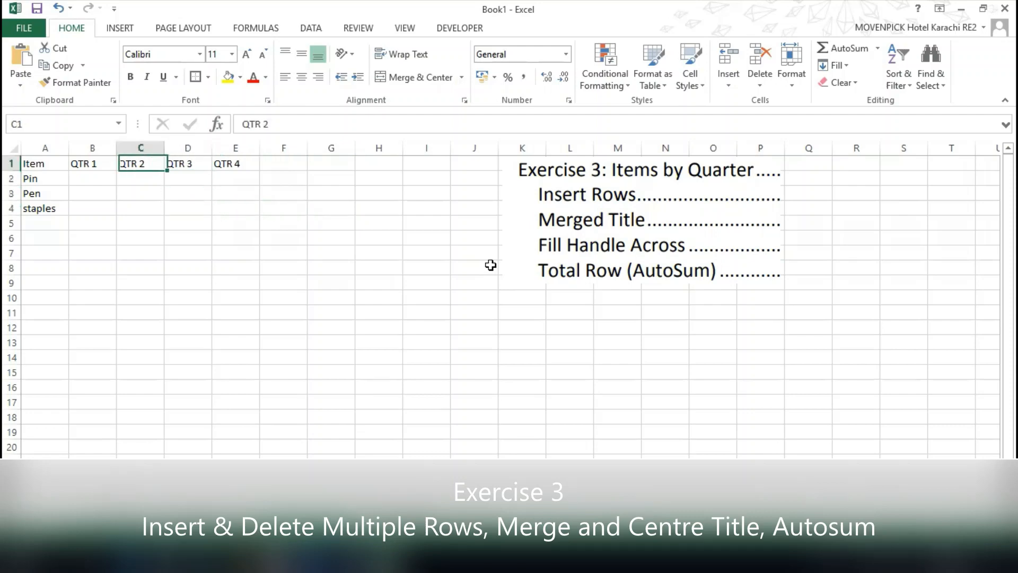
pyautogui.press('Down')
pyautogui.press('Up')
pyautogui.press('Left')
pyautogui.press('Down')
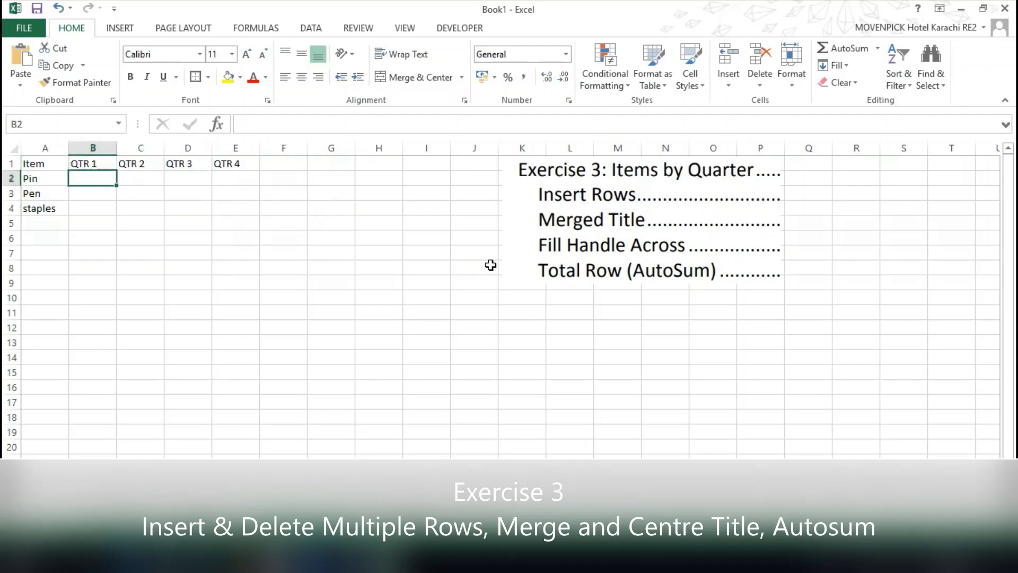
pyautogui.write('454')
pyautogui.press('Return')
pyautogui.write('4545')
pyautogui.press('Return')
pyautogui.write('457')
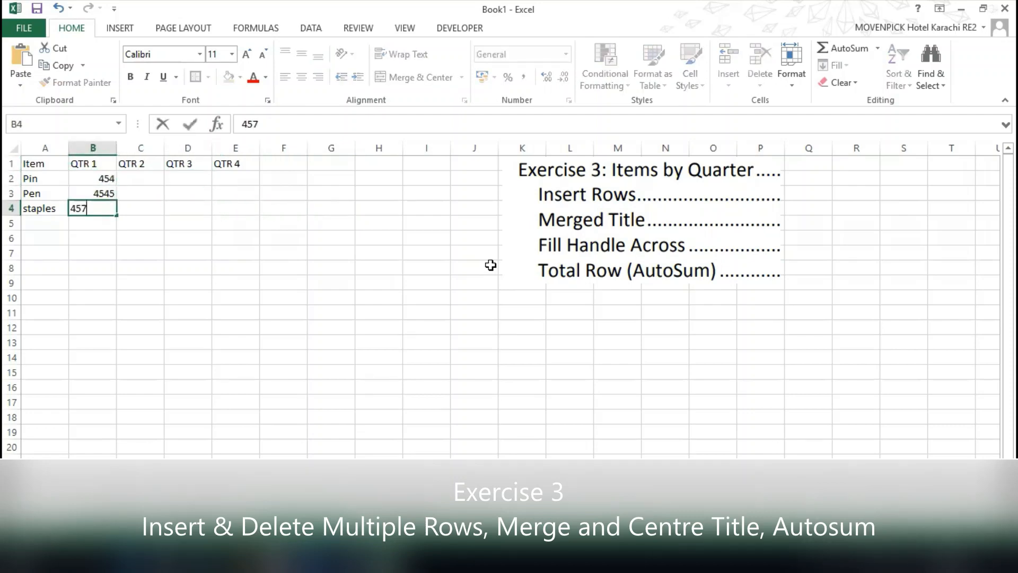
pyautogui.press('Return')
# Step: Enter the QTR 2 values 56456, 4456 and 897 for the three items in C2:C4
pyautogui.press('Right')
pyautogui.press('Up')
pyautogui.press('Up')
pyautogui.press('Up')
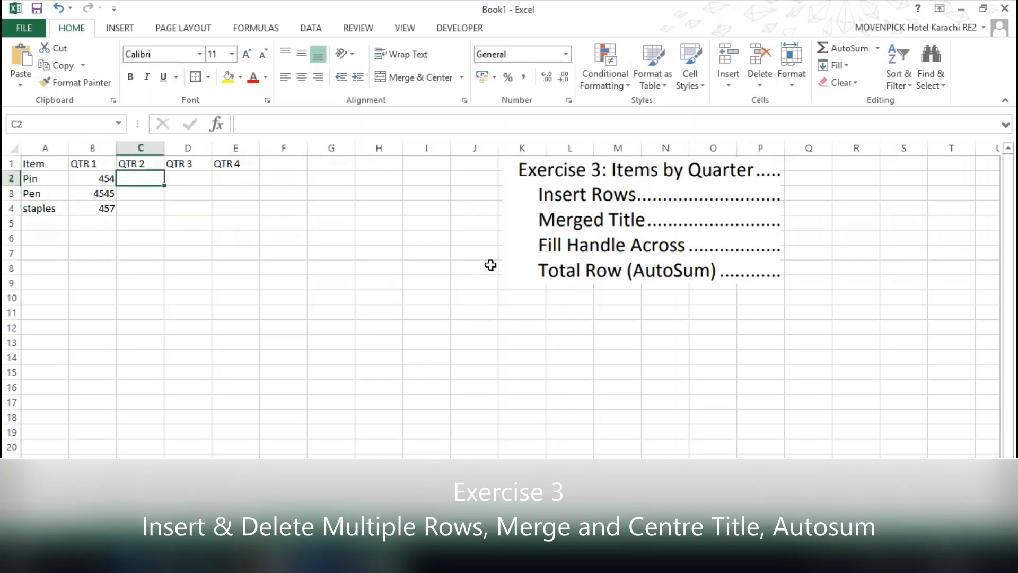
pyautogui.write('56456')
pyautogui.press('Return')
pyautogui.write('4456')
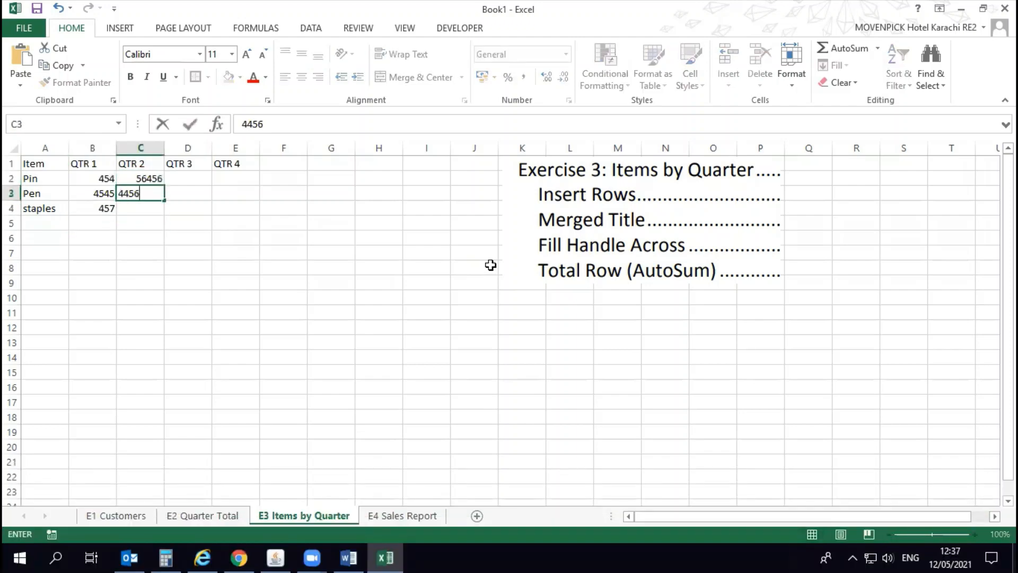
pyautogui.press('Return')
pyautogui.write('897')
pyautogui.press('Return')
# Step: Enter the QTR 3 values 666, 5498 and 54969 for the three items in D2:D4
pyautogui.press('Right')
pyautogui.press('Up')
pyautogui.press('Up')
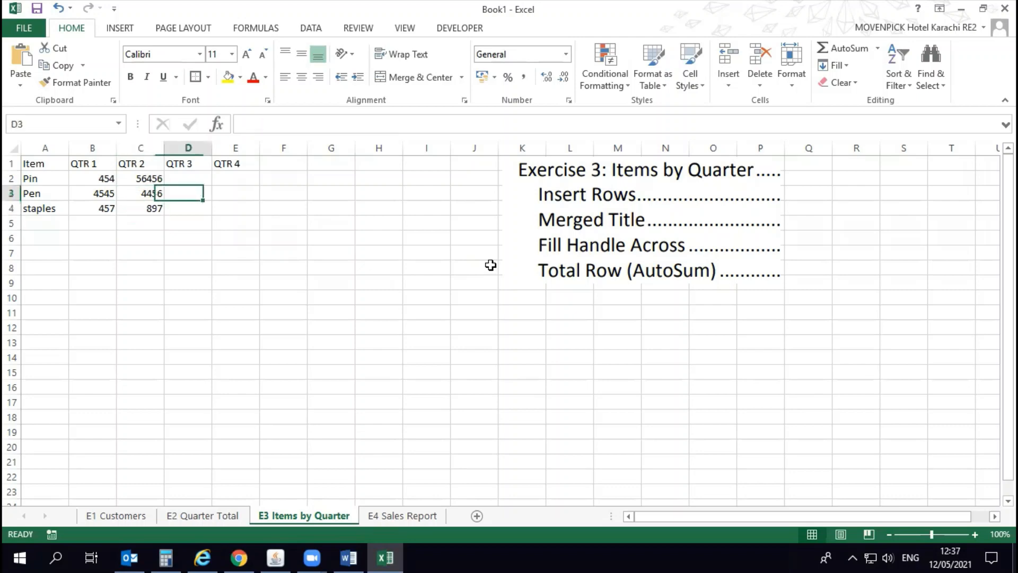
pyautogui.press('Up')
pyautogui.write('666')
pyautogui.press('Return')
pyautogui.write('54')
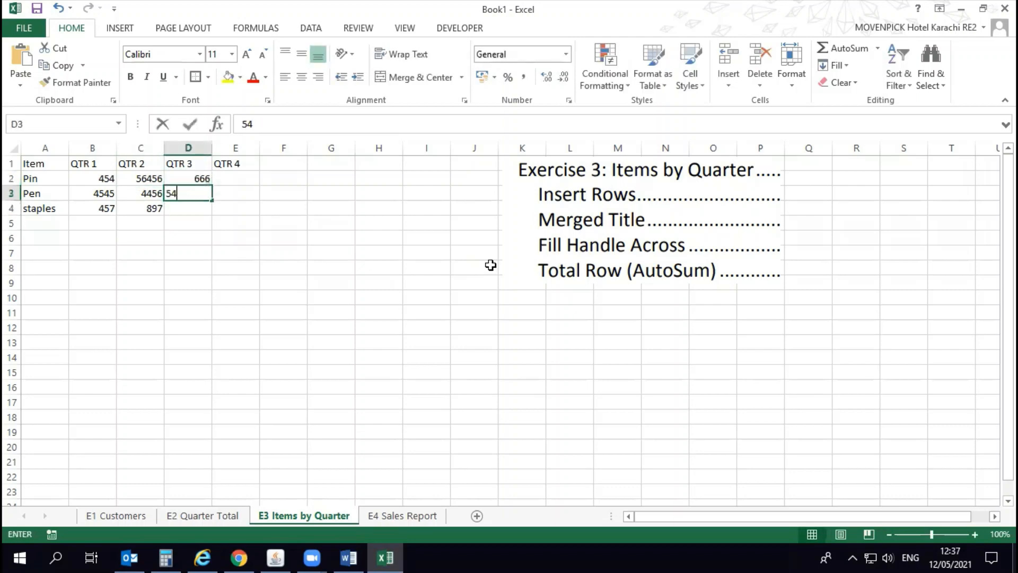
pyautogui.write('987')
pyautogui.press('BackSpace')
pyautogui.press('Return')
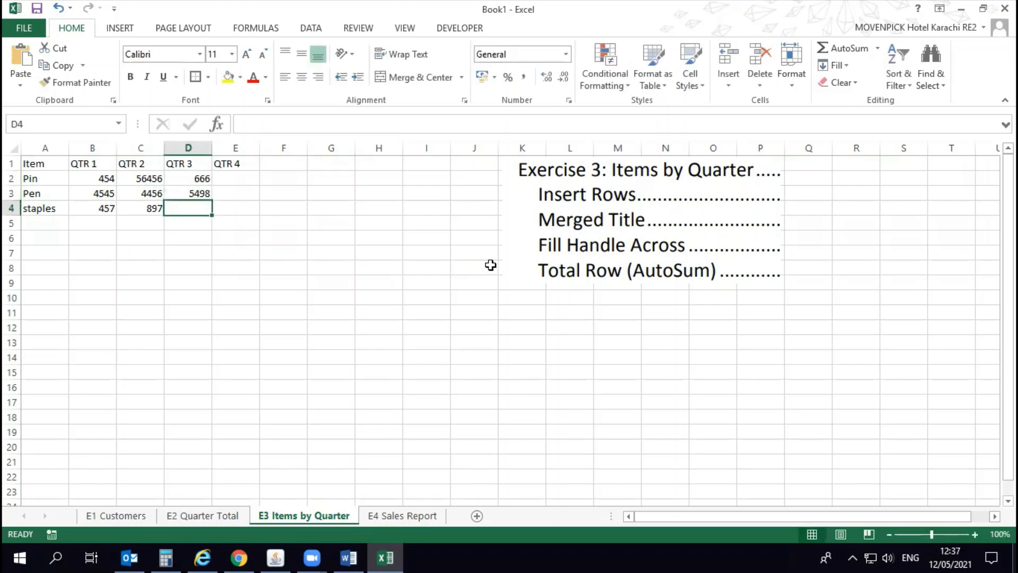
pyautogui.write('54969')
# Step: Enter the QTR 4 values 7987, 99 and 7899 for the three items in E2:E4
pyautogui.press('Right')
pyautogui.press('Up')
pyautogui.press('Up')
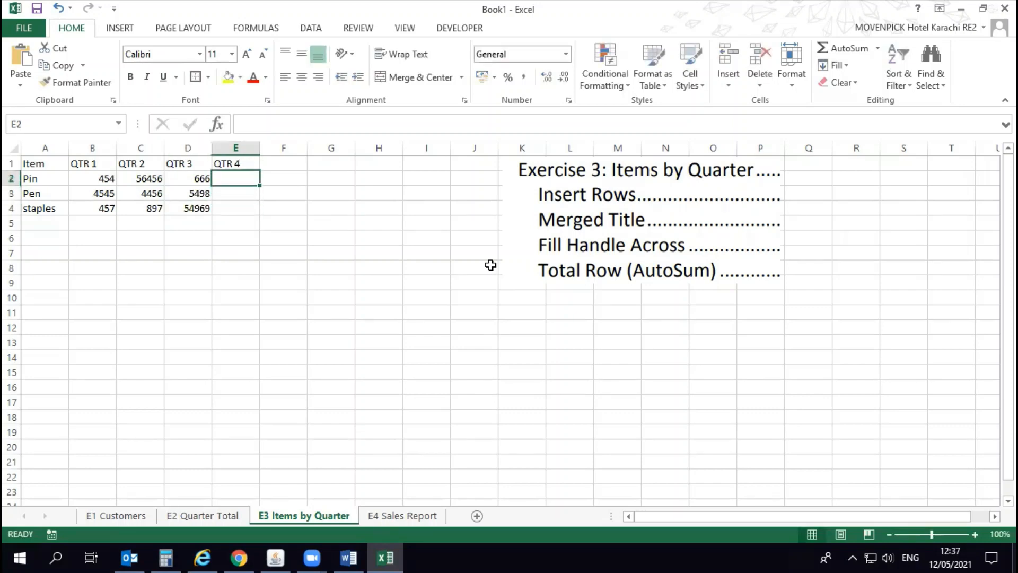
pyautogui.write('7987')
pyautogui.press('Return')
pyautogui.write('9')
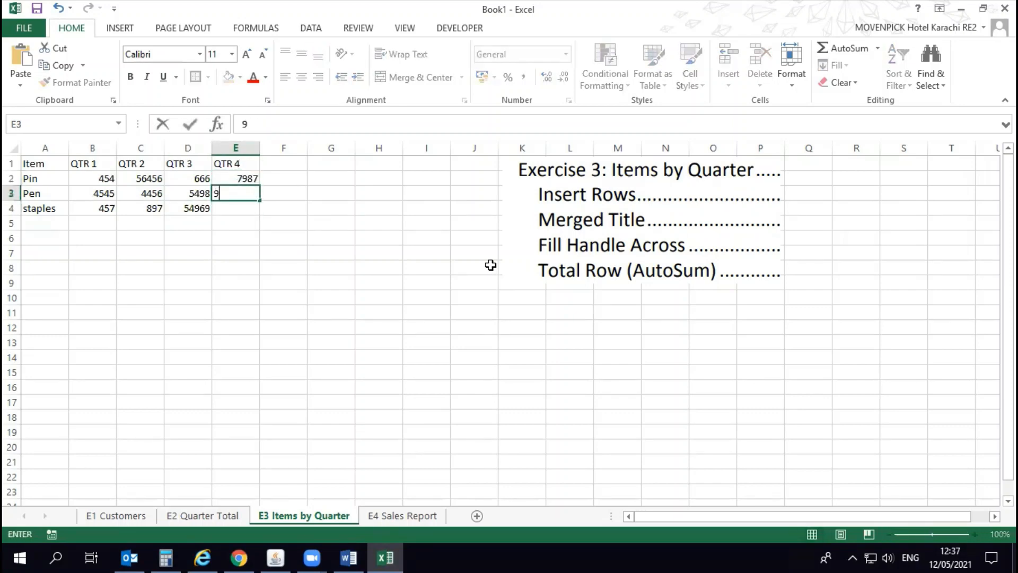
pyautogui.write('9')
pyautogui.press('Return')
pyautogui.write('789')
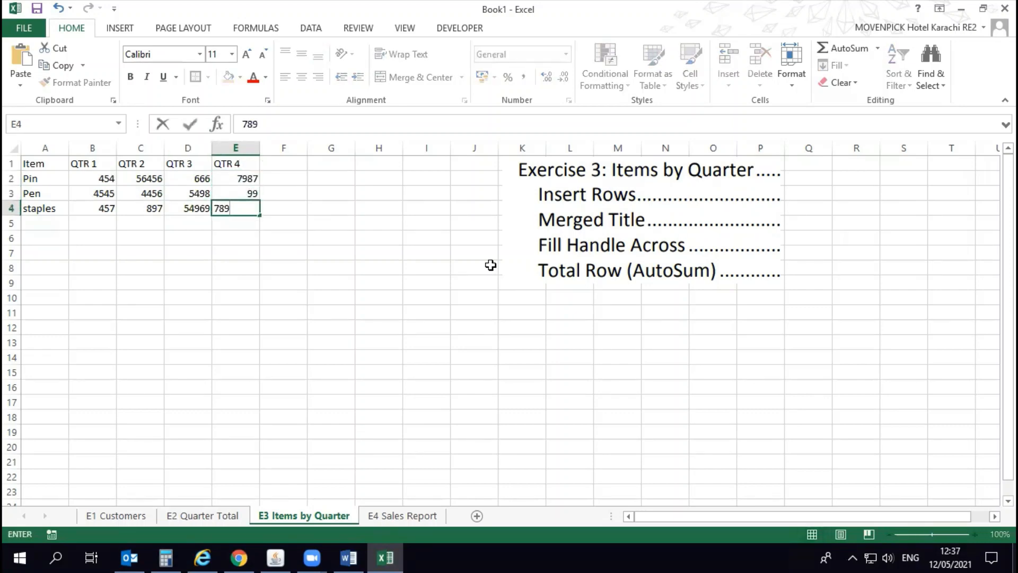
pyautogui.write('9')
pyautogui.press('Return')
# Step: Clear the header labels from A1:E1
pyautogui.press('Up')
pyautogui.press('Up')
pyautogui.press('Up')
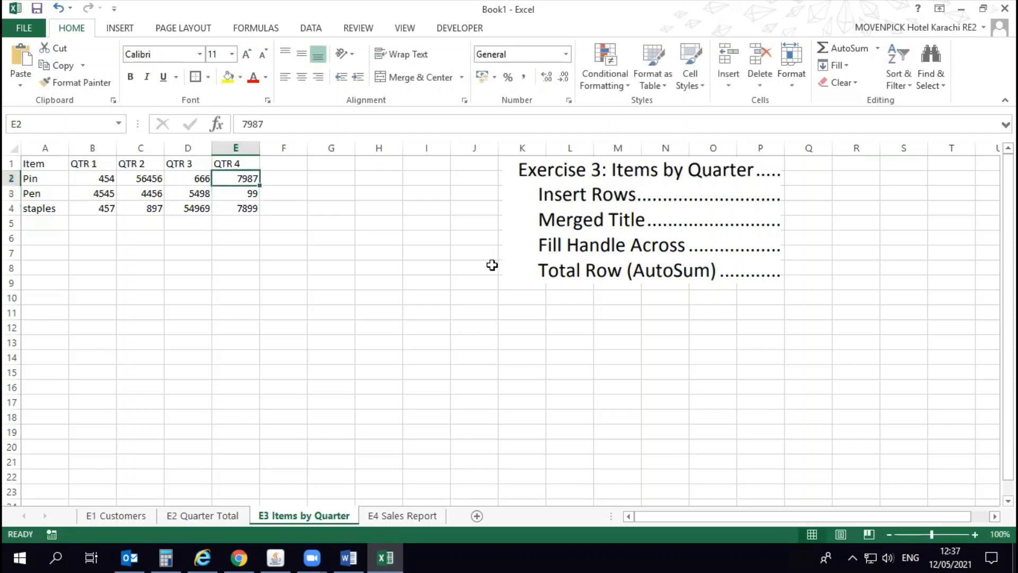
pyautogui.press('Up')
pyautogui.hotkey('ctrl', 'shift', 'Left')
pyautogui.press('Delete')
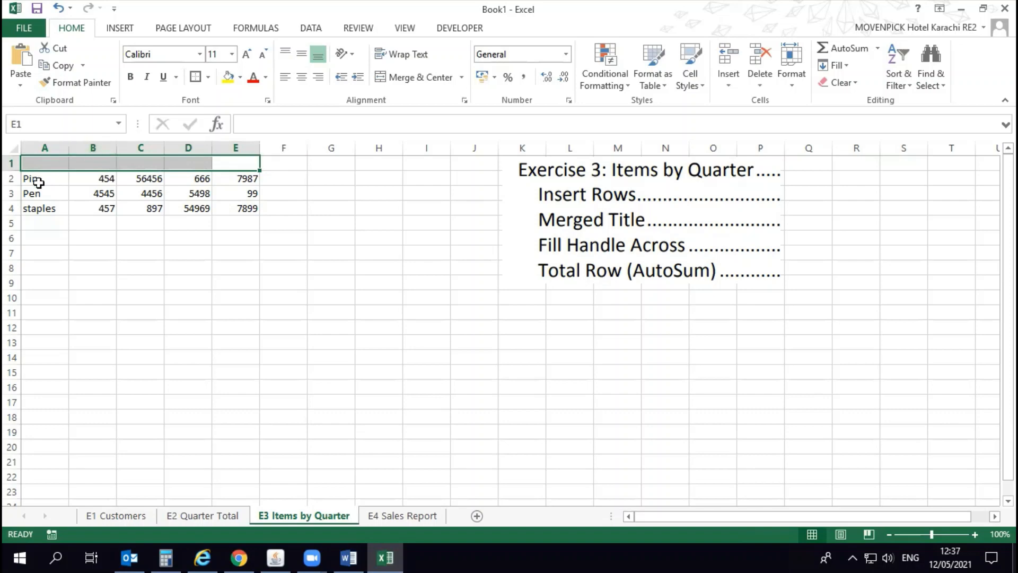
# Step: Insert three new rows at once above row 1 of the sheet
pyautogui.moveTo(10, 163); pyautogui.dragTo(12, 194)
pyautogui.rightClick(11, 193)
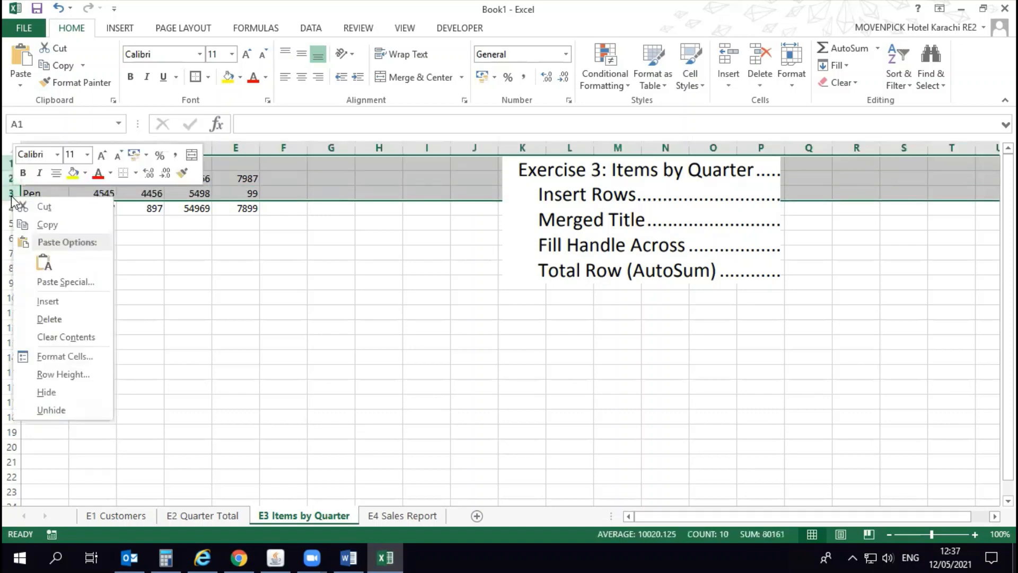
pyautogui.click(66, 300)
pyautogui.click(93, 238)
# Step: Merge and centre A1:E1 and enter the title "Quartererly Sales Report" in it
pyautogui.moveTo(50, 166); pyautogui.dragTo(244, 165)
pyautogui.click(392, 79)
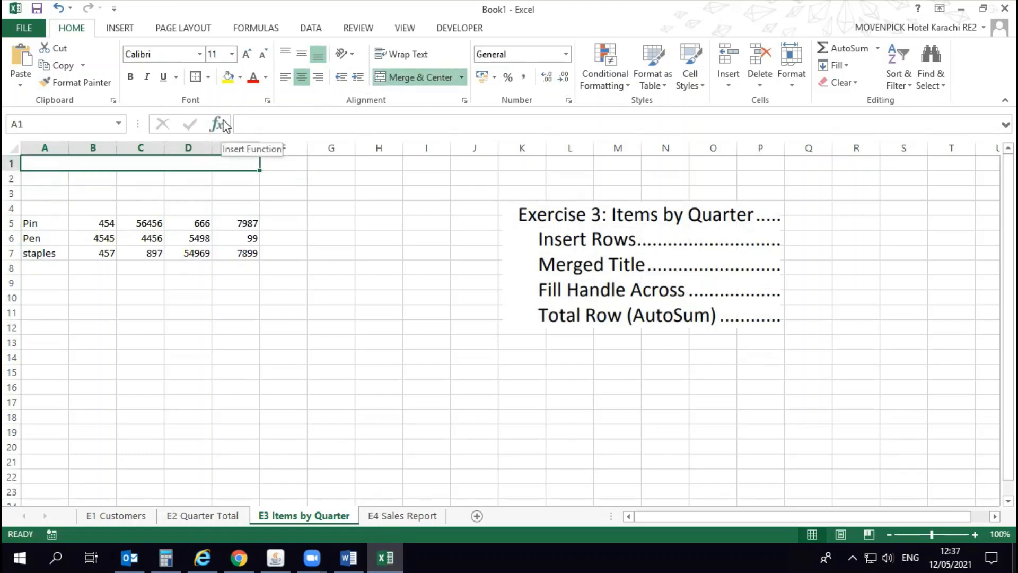
pyautogui.write('Quartererly')
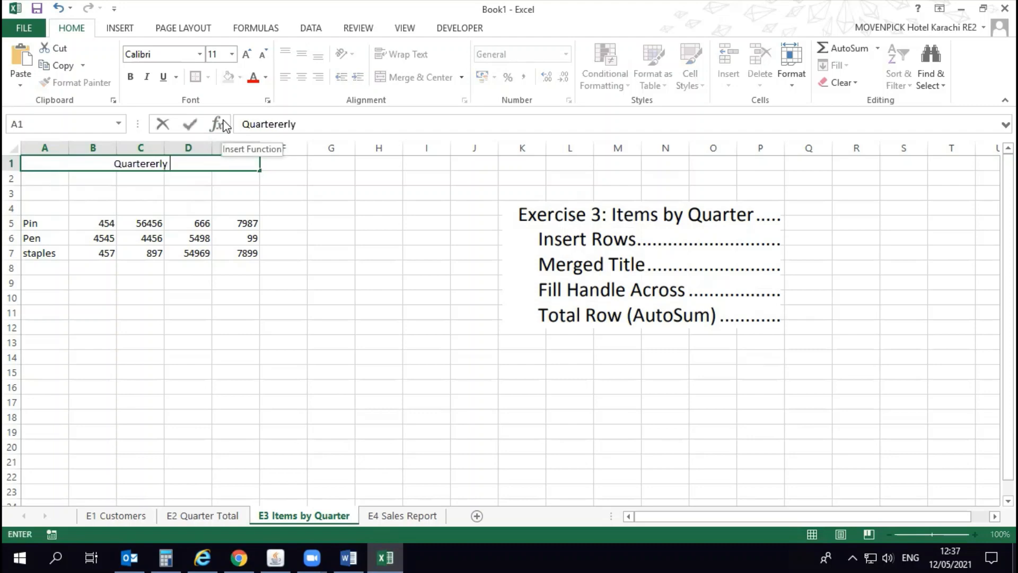
pyautogui.write(' Sales Reo')
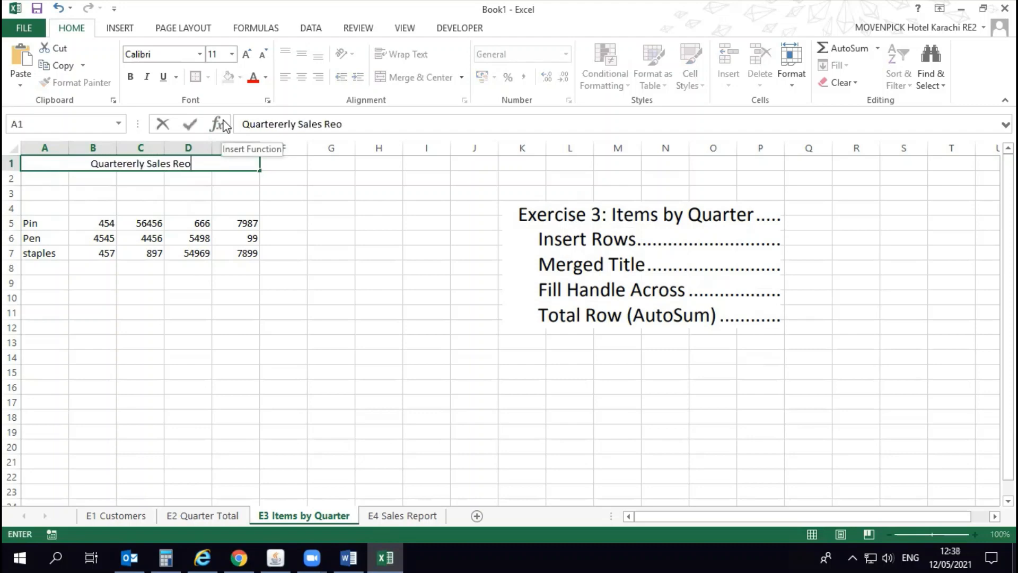
pyautogui.press('BackSpace')
pyautogui.write('port')
pyautogui.press('Return')
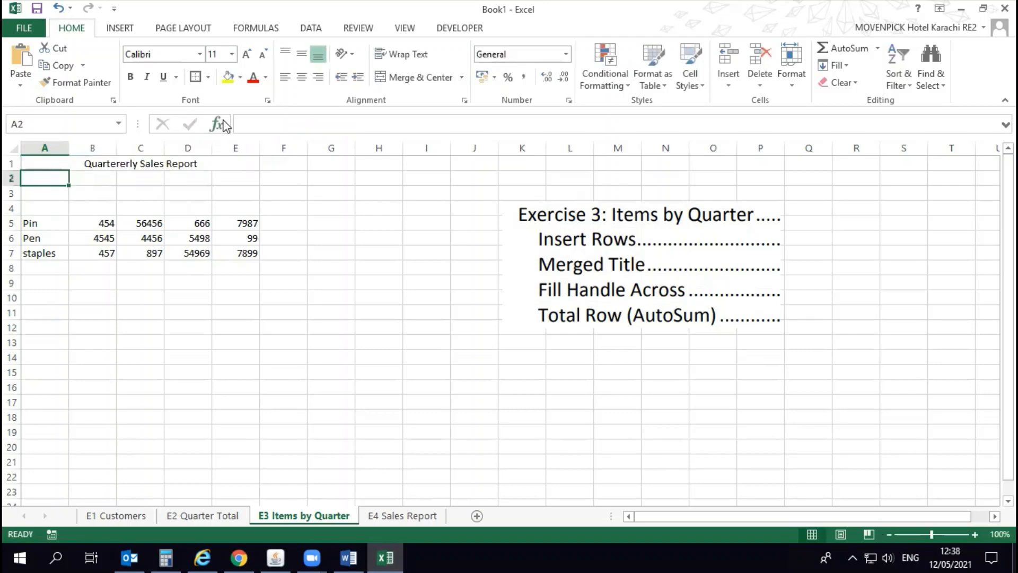
# Step: Run the spelling check on the merged title and replace its misspelled first word with the suggestion Quarterly
pyautogui.hotkey('shift', 'Up')
pyautogui.press('F7')
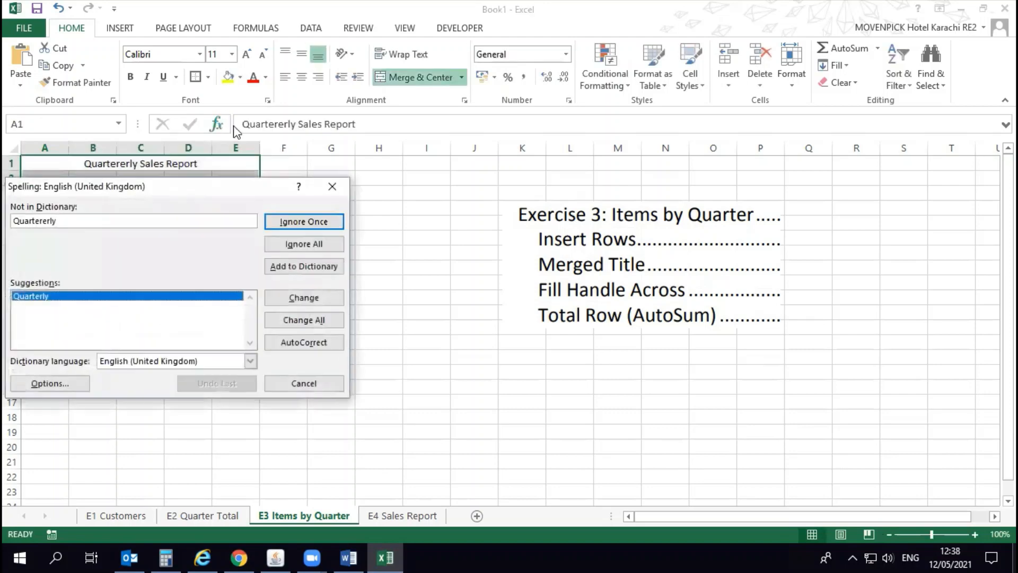
pyautogui.doubleClick(94, 296)
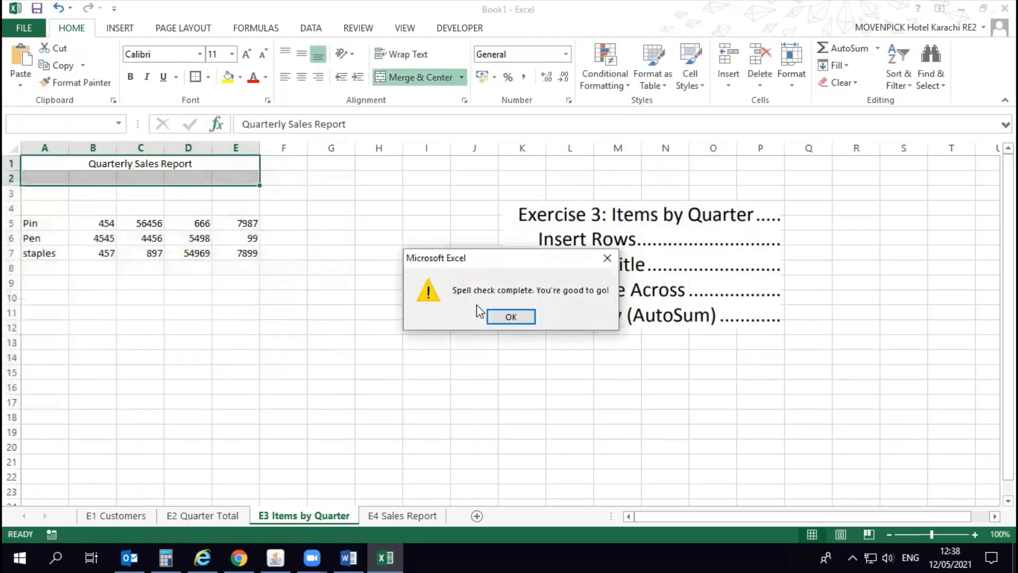
pyautogui.click(501, 315)
pyautogui.click(193, 173)
# Step: Format the merged title in A1 as bold light blue text with a thick border around the cell
pyautogui.press('Up')
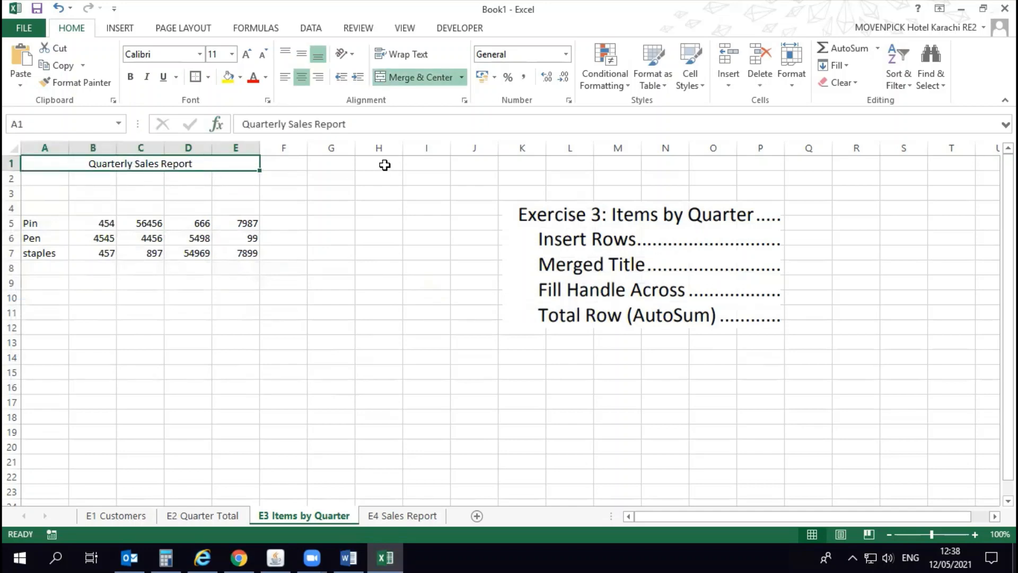
pyautogui.click(130, 76)
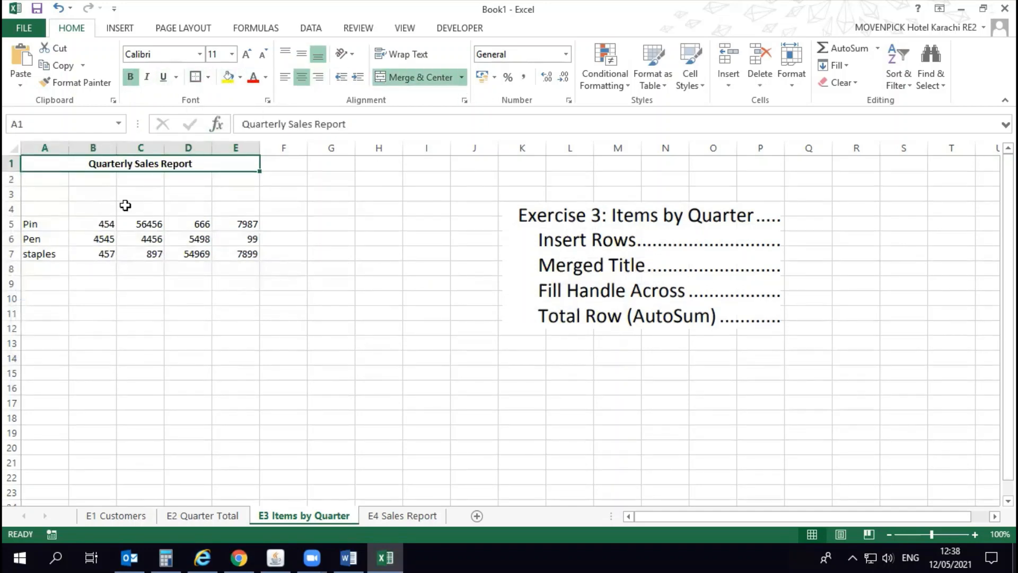
pyautogui.click(191, 180)
pyautogui.click(173, 165)
pyautogui.click(266, 77)
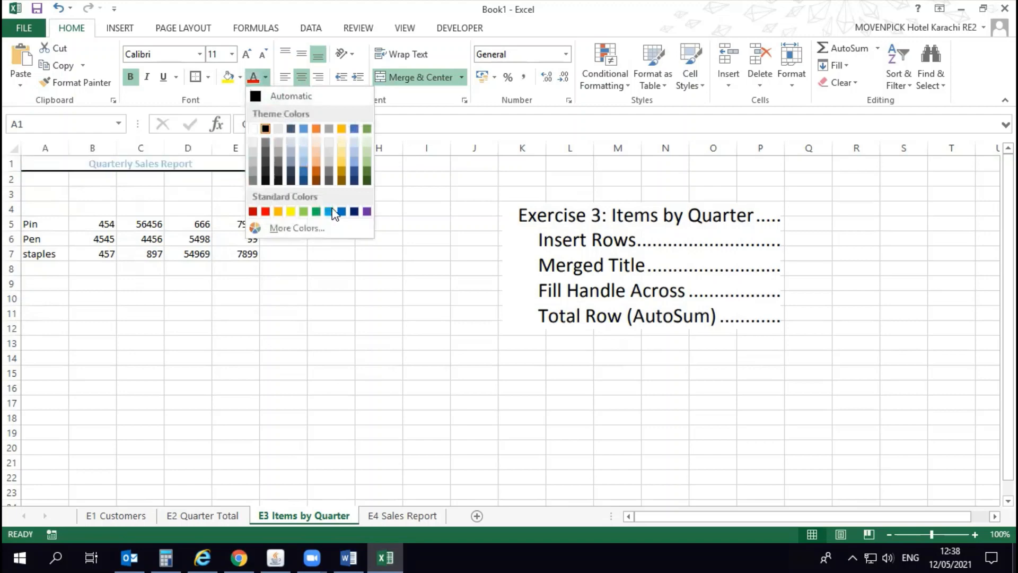
pyautogui.click(329, 212)
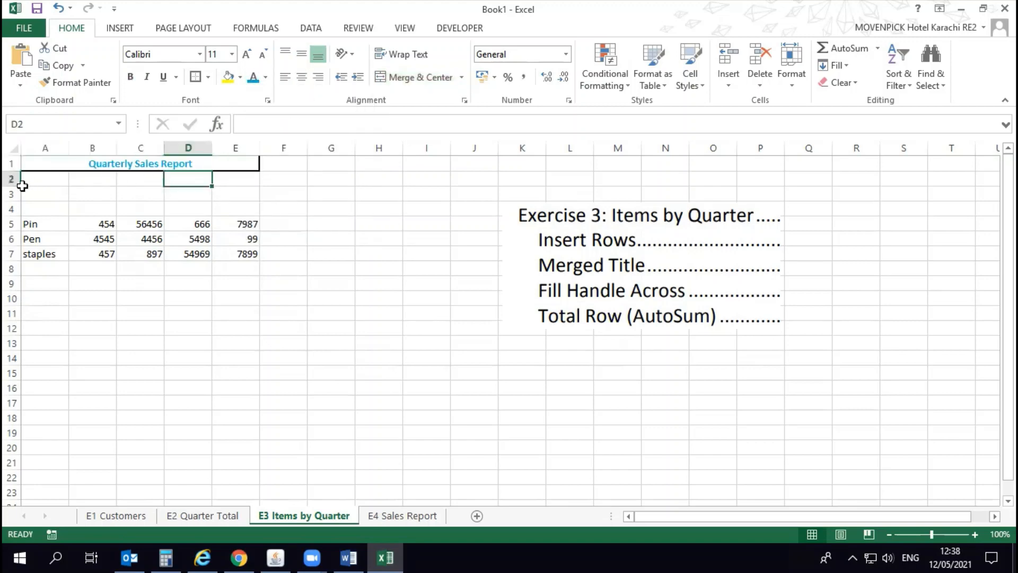
# Step: Delete the two empty rows 3 and 4 between the title and the item data
pyautogui.moveTo(12, 193); pyautogui.dragTo(13, 208)
pyautogui.rightClick(13, 207)
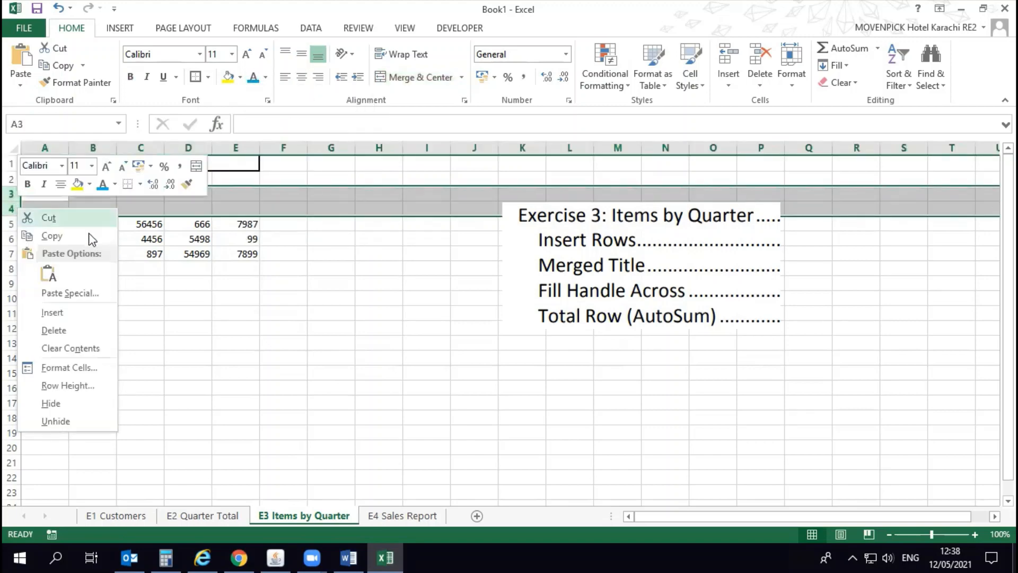
pyautogui.click(91, 329)
pyautogui.click(123, 269)
# Step: Enter the column heading Items in A2 above the item names
pyautogui.click(47, 180)
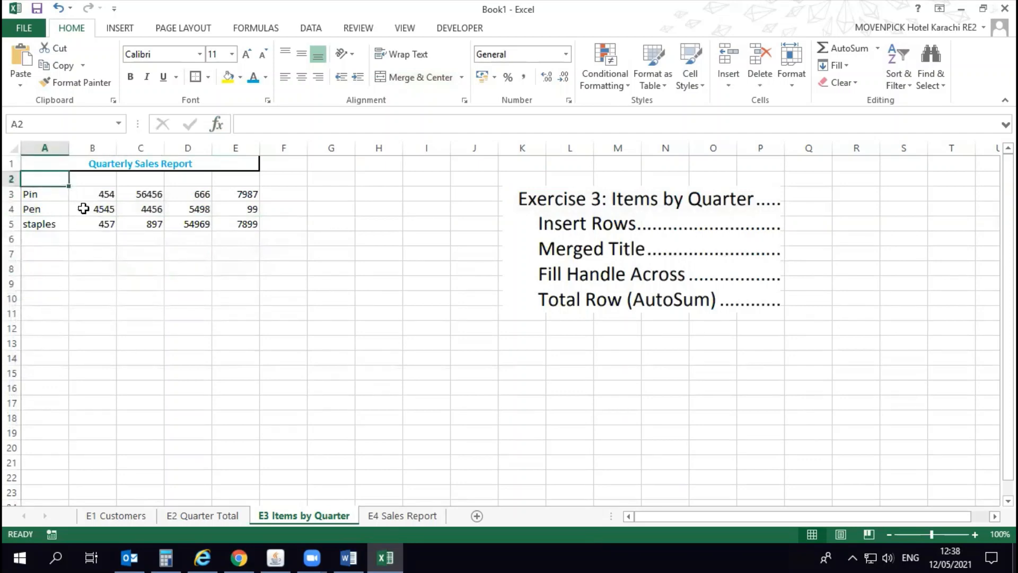
pyautogui.write('It')
pyautogui.write('ems')
pyautogui.press('BackSpace')
pyautogui.write('ms')
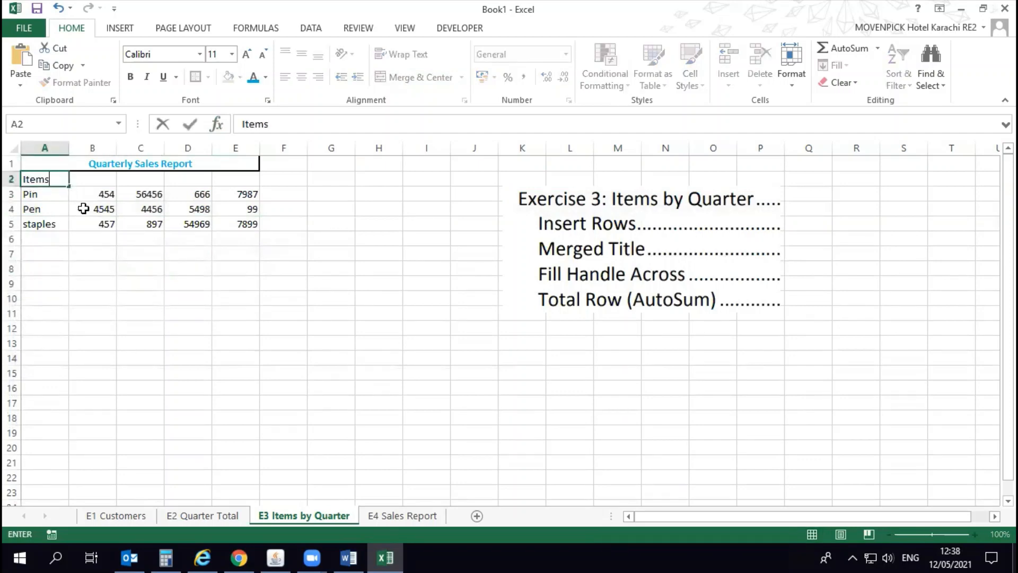
pyautogui.press('Tab')
# Step: Enter the heading QTR 1 in B2 and fill the series across to QTR 4 in E2
pyautogui.write('Q')
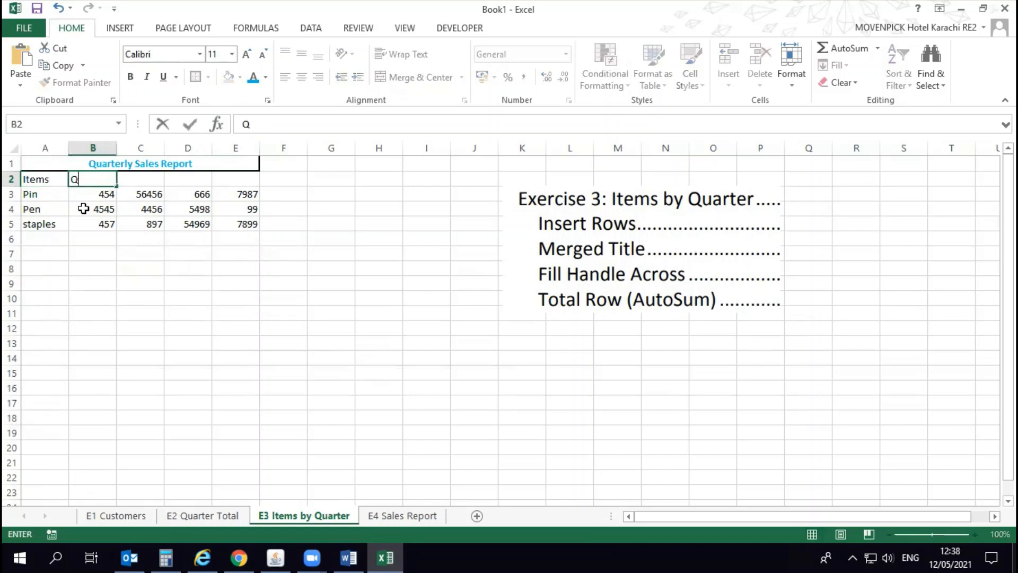
pyautogui.write('TR 1')
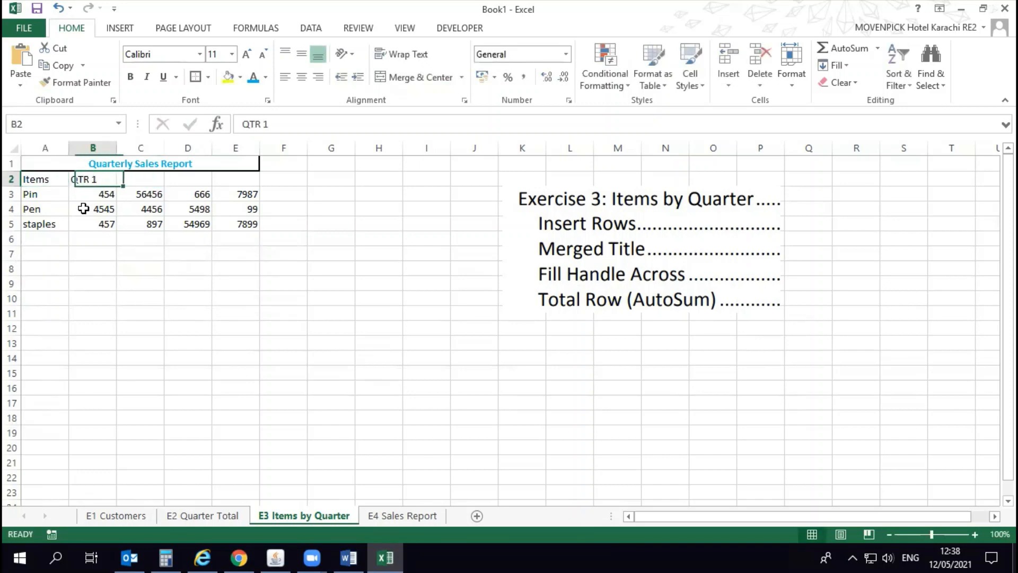
pyautogui.hotkey('ctrl', 'Return')
pyautogui.moveTo(114, 187); pyautogui.dragTo(254, 189)
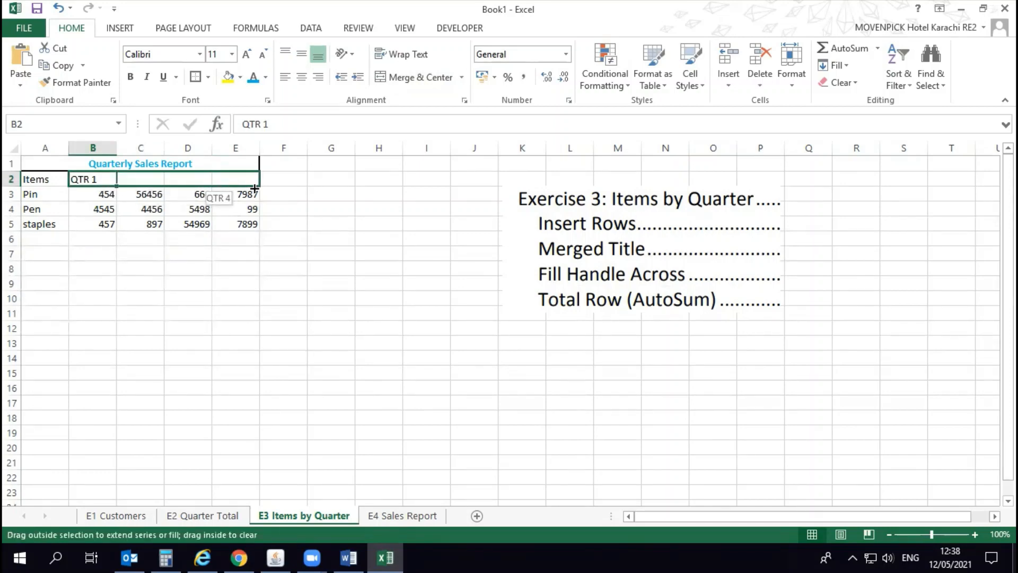
pyautogui.moveTo(255, 188); pyautogui.dragTo(255, 188)
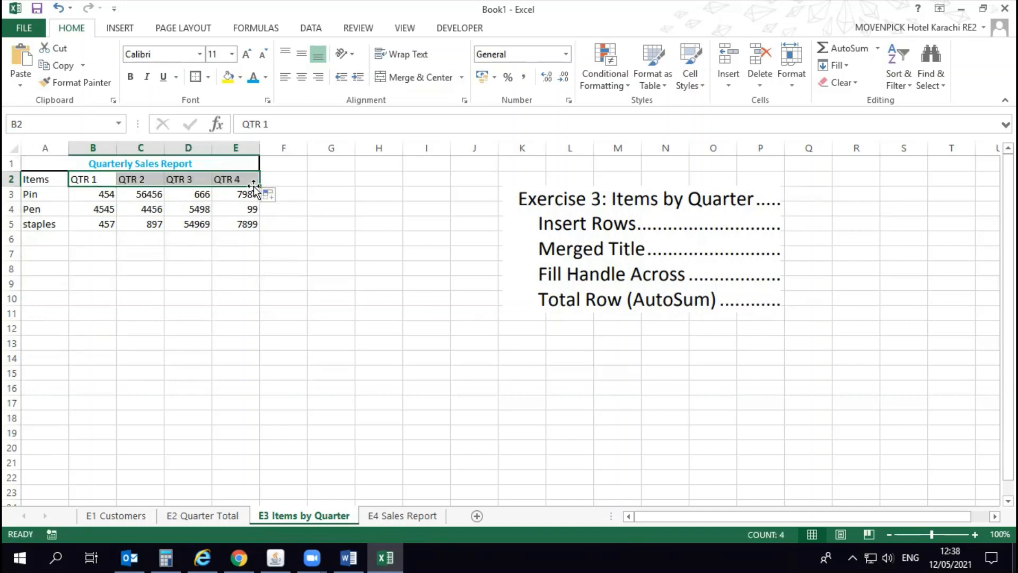
pyautogui.click(118, 239)
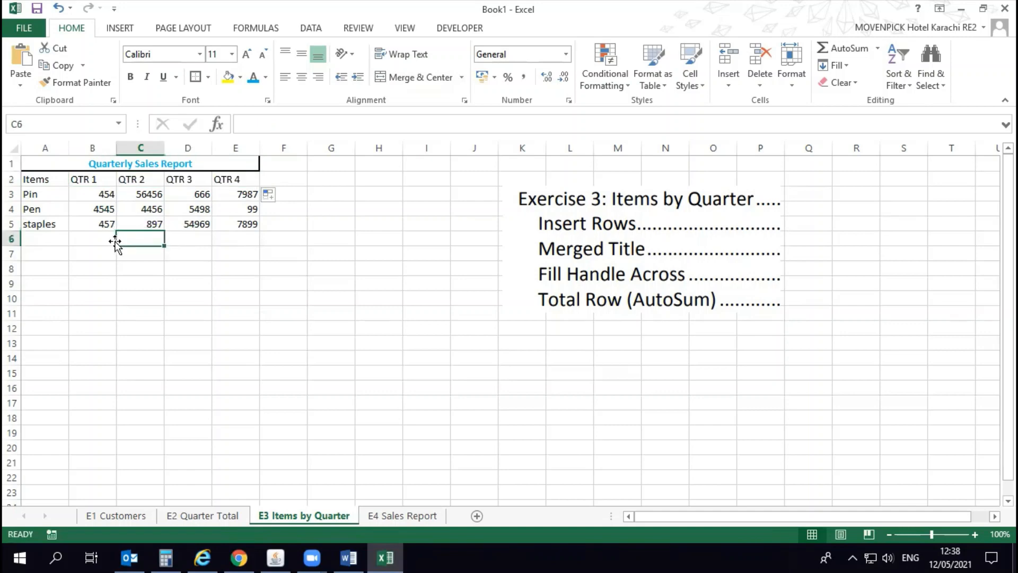
pyautogui.click(75, 225)
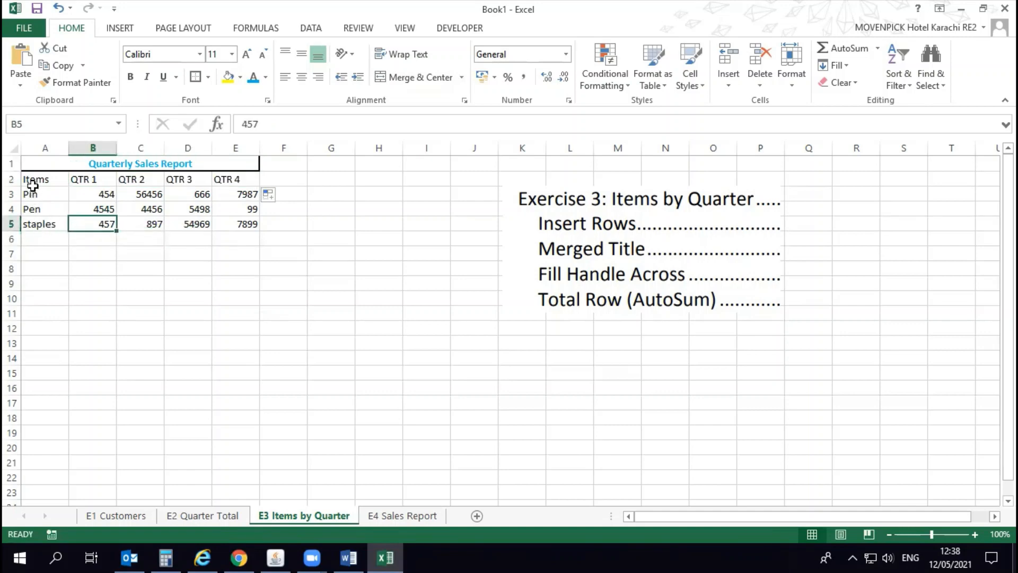
pyautogui.moveTo(84, 197); pyautogui.dragTo(255, 225)
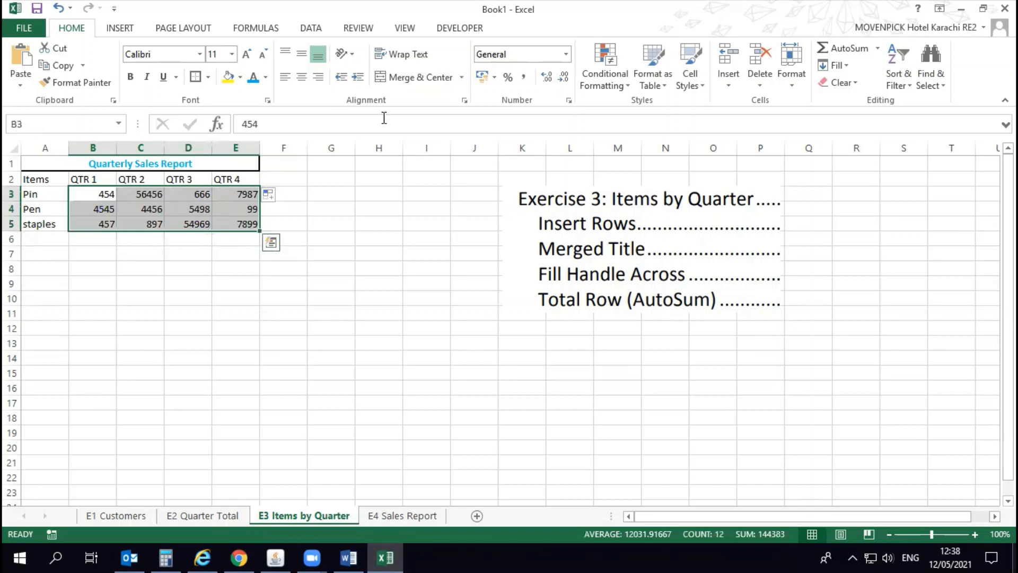
pyautogui.click(495, 78)
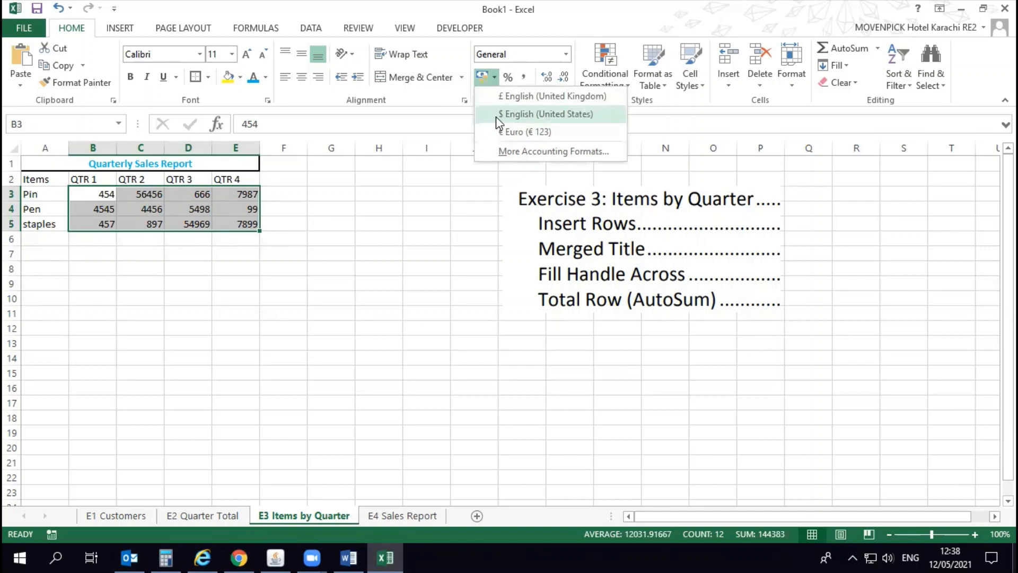
pyautogui.click(390, 192)
# Step: Format the quarterly figures in B3:E5 with comma style and no decimal places
pyautogui.click(82, 199)
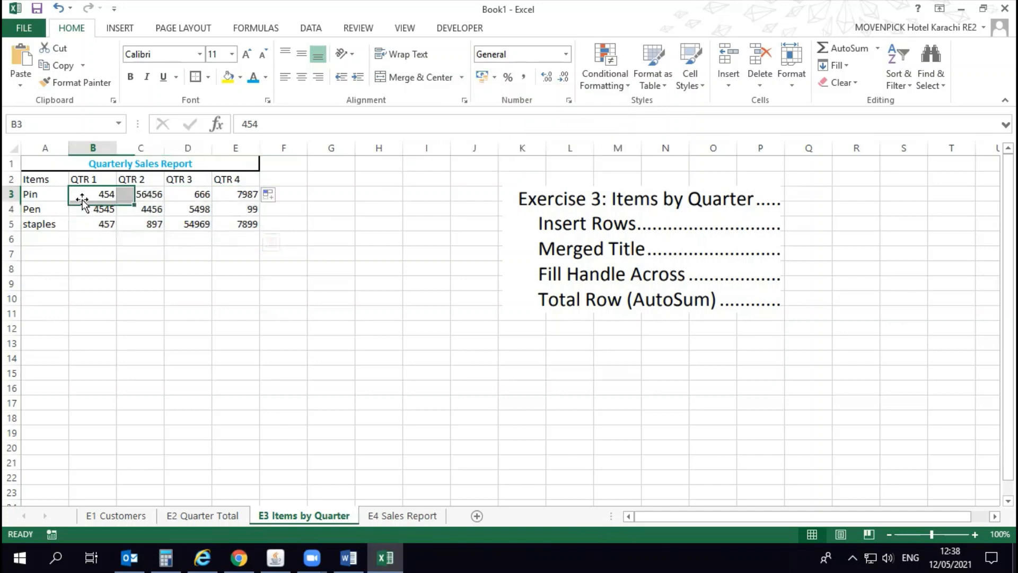
pyautogui.moveTo(85, 195); pyautogui.dragTo(231, 221)
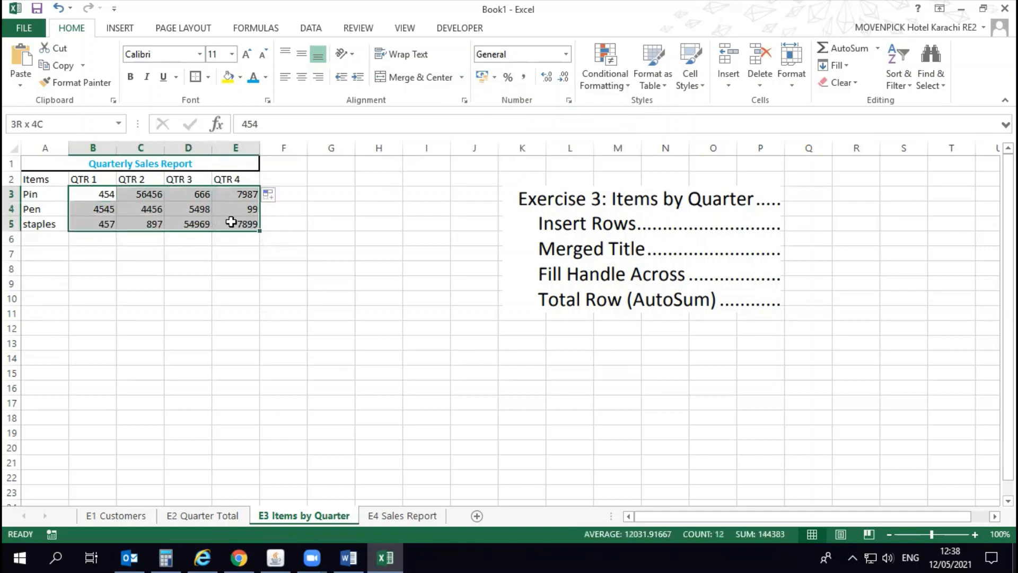
pyautogui.click(523, 78)
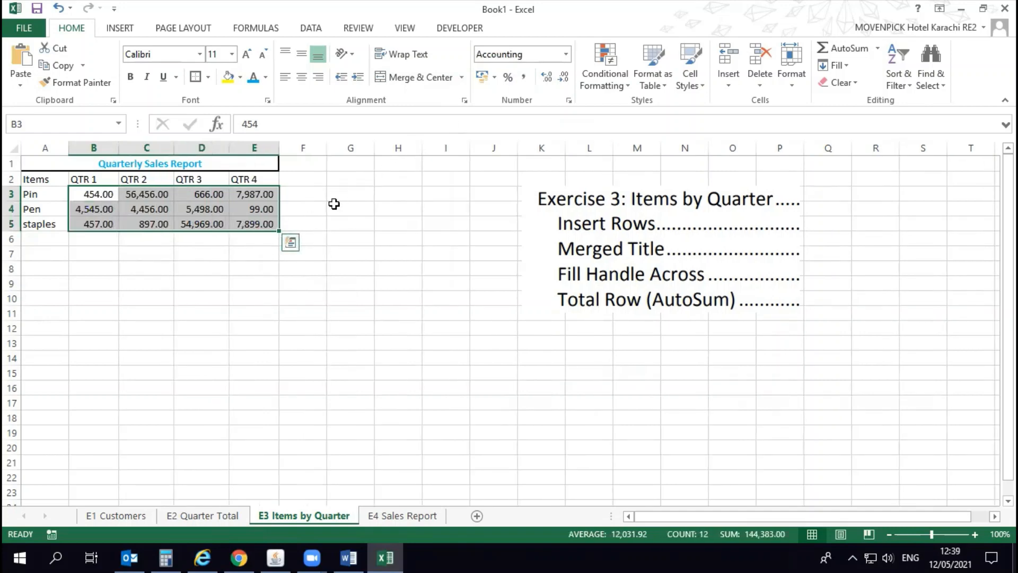
pyautogui.click(564, 78)
pyautogui.click(564, 78)
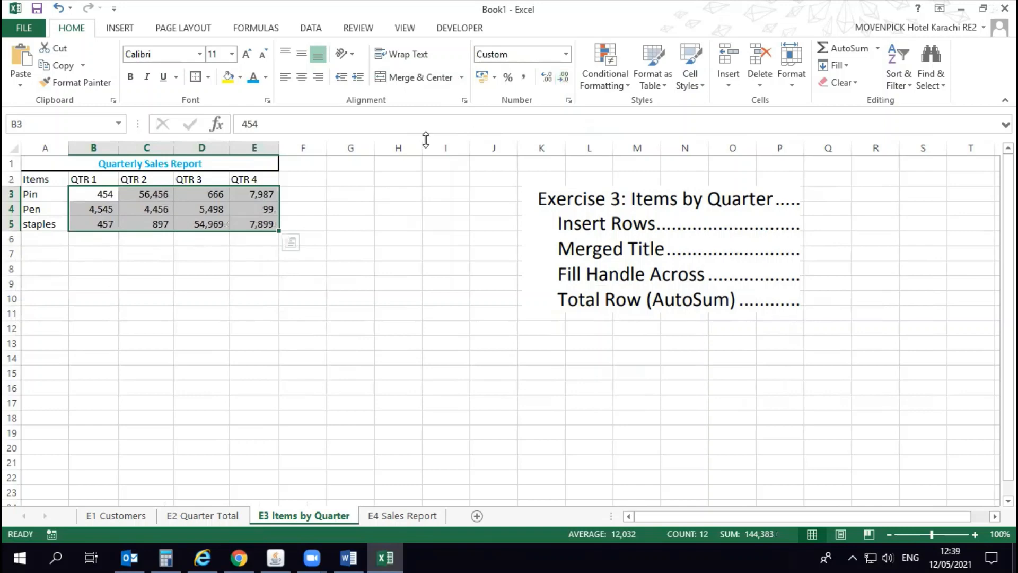
# Step: Middle-align the table A1:E5 vertically and center the headings and item names horizontally
pyautogui.moveTo(41, 165); pyautogui.dragTo(197, 225)
pyautogui.click(302, 54)
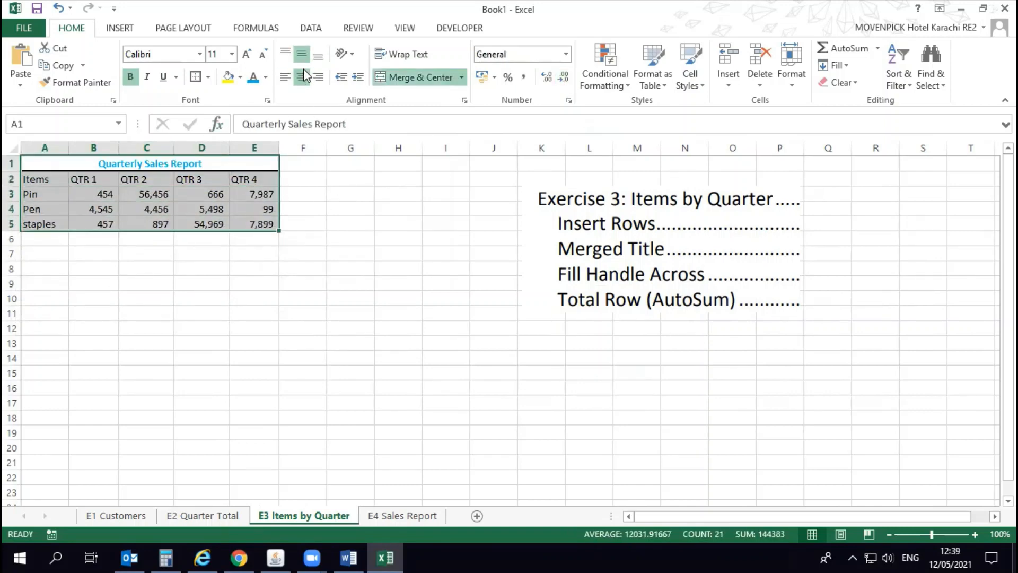
pyautogui.click(301, 77)
pyautogui.click(301, 77)
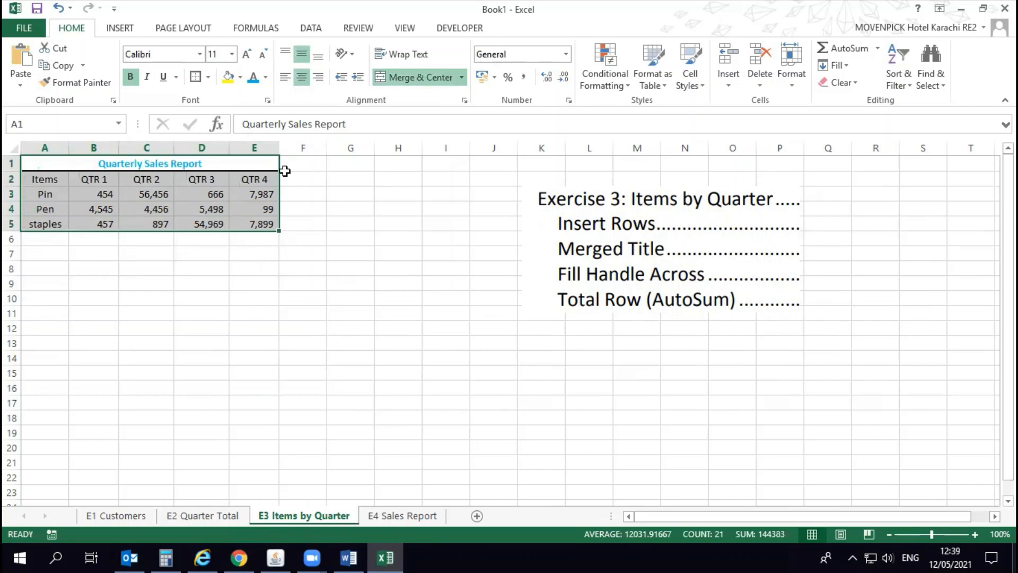
pyautogui.click(306, 208)
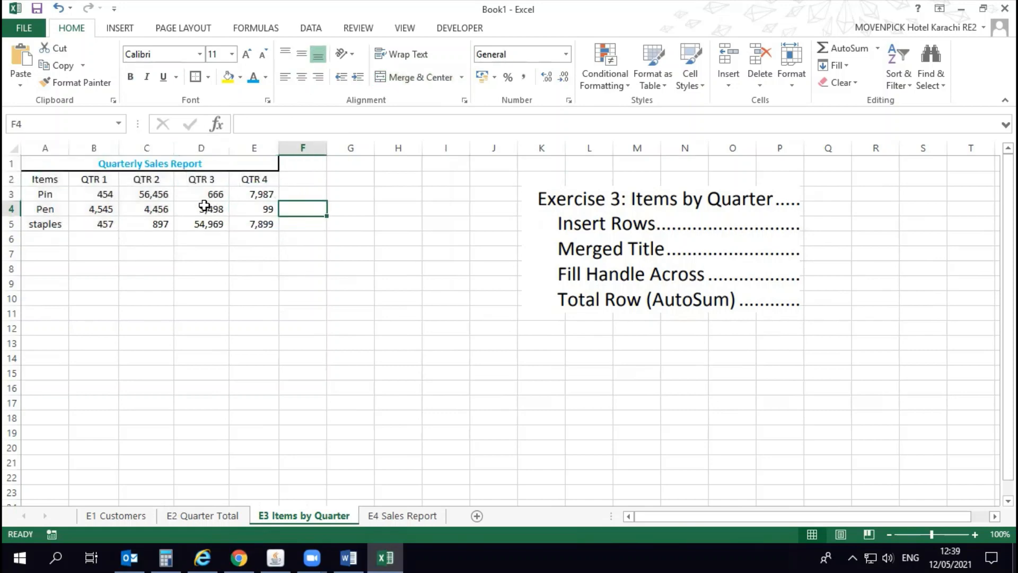
pyautogui.moveTo(51, 195); pyautogui.dragTo(258, 240)
pyautogui.click(216, 268)
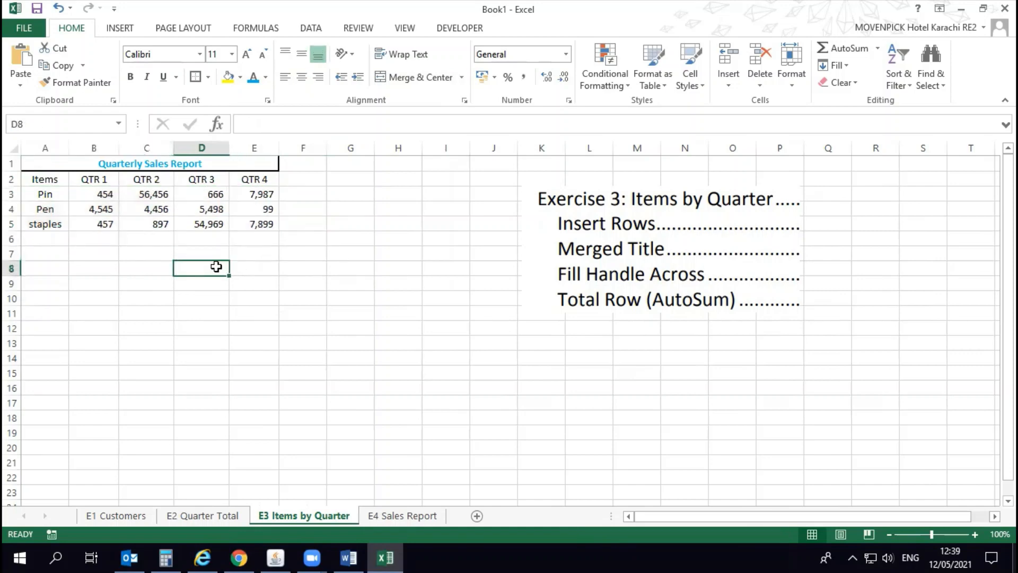
# Step: Enter the label Total in A7 and AutoSum the QTR 1 column over B3:B6 in B7
pyautogui.click(49, 255)
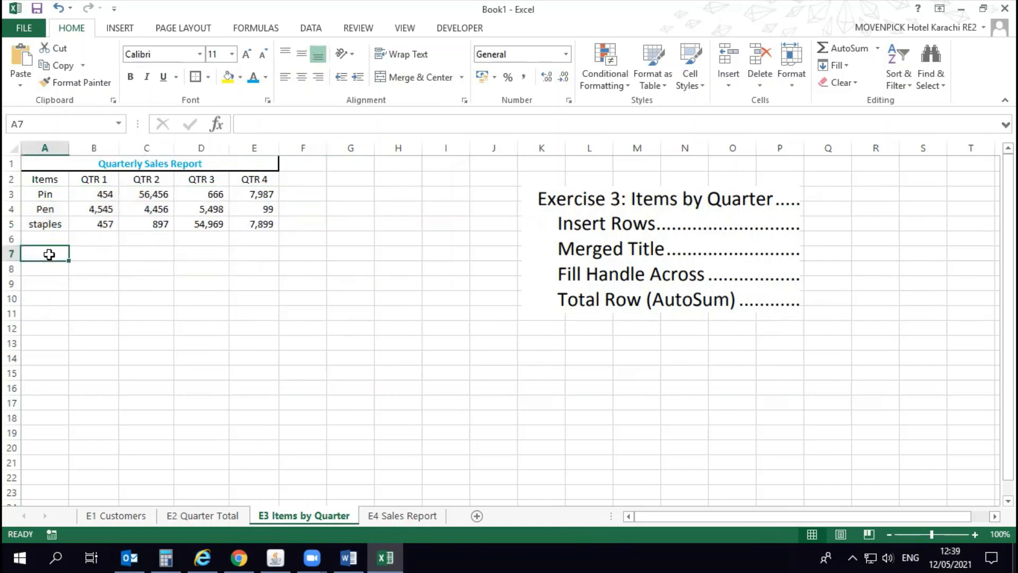
pyautogui.write('Total')
pyautogui.press('Tab')
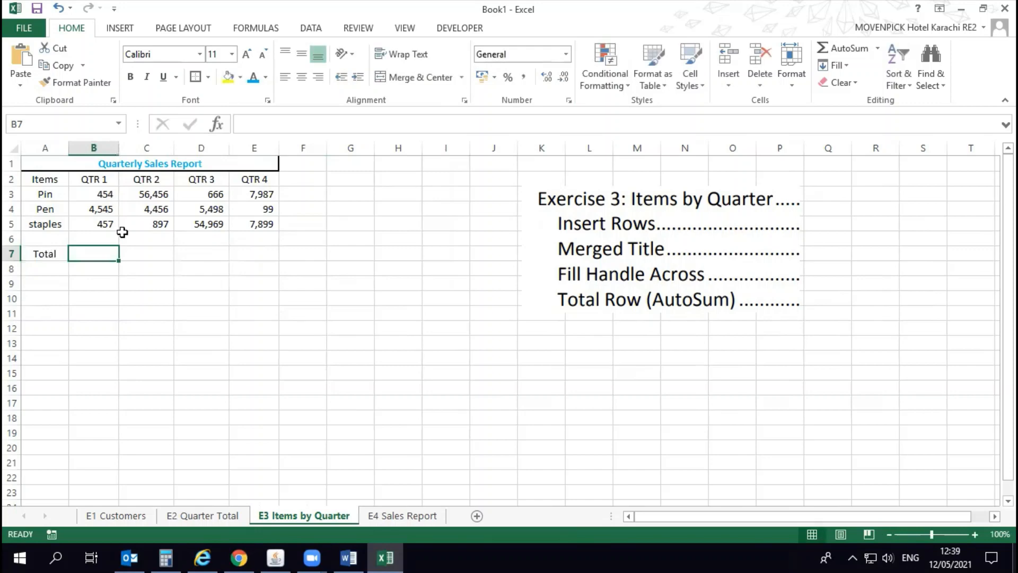
pyautogui.click(863, 51)
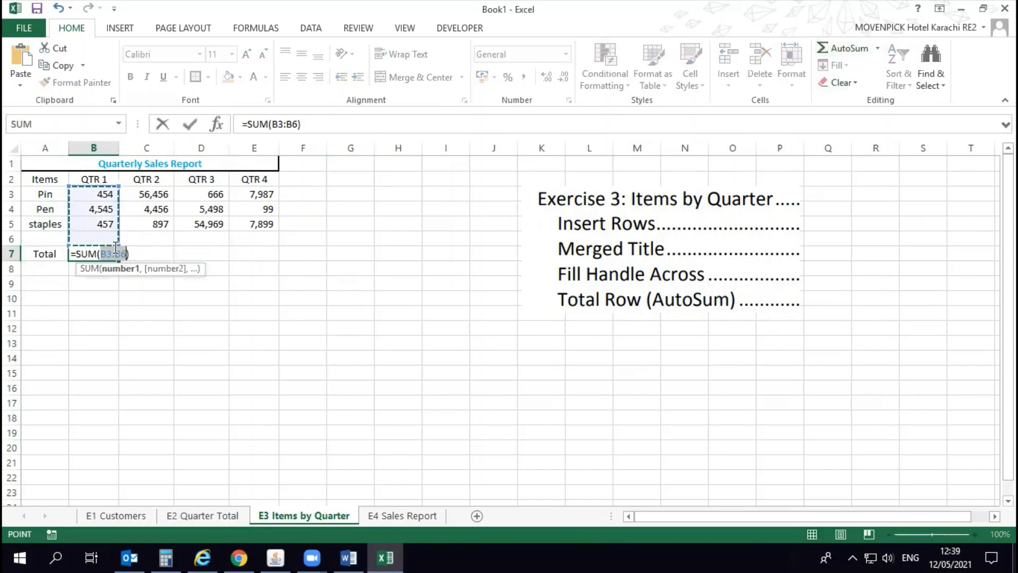
pyautogui.press('Return')
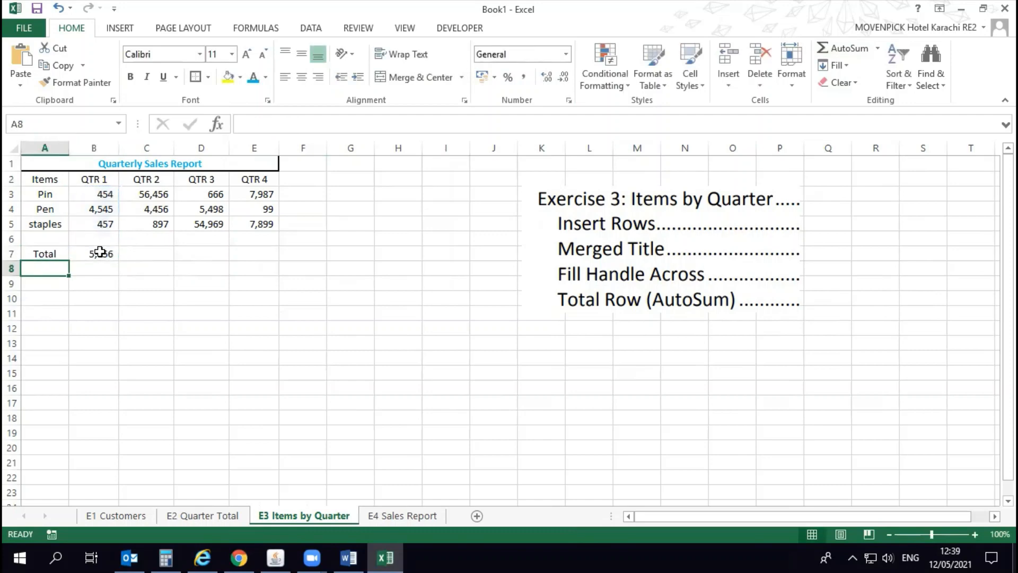
# Step: Shorten the range of the QTR 1 total formula in B7 to B3:B5
pyautogui.click(109, 254)
pyautogui.doubleClick(109, 253)
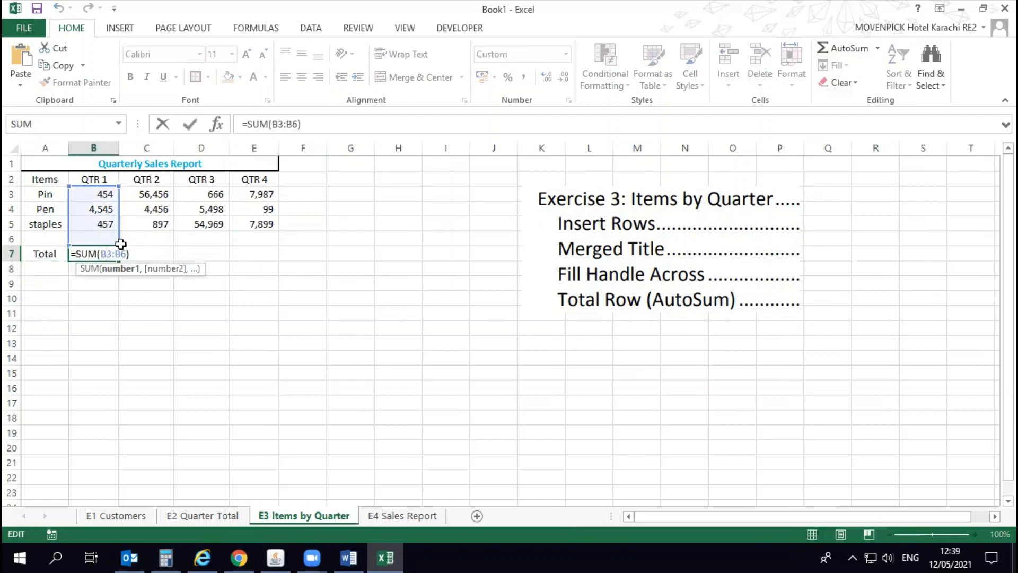
pyautogui.moveTo(115, 236); pyautogui.dragTo(115, 227)
pyautogui.press('Return')
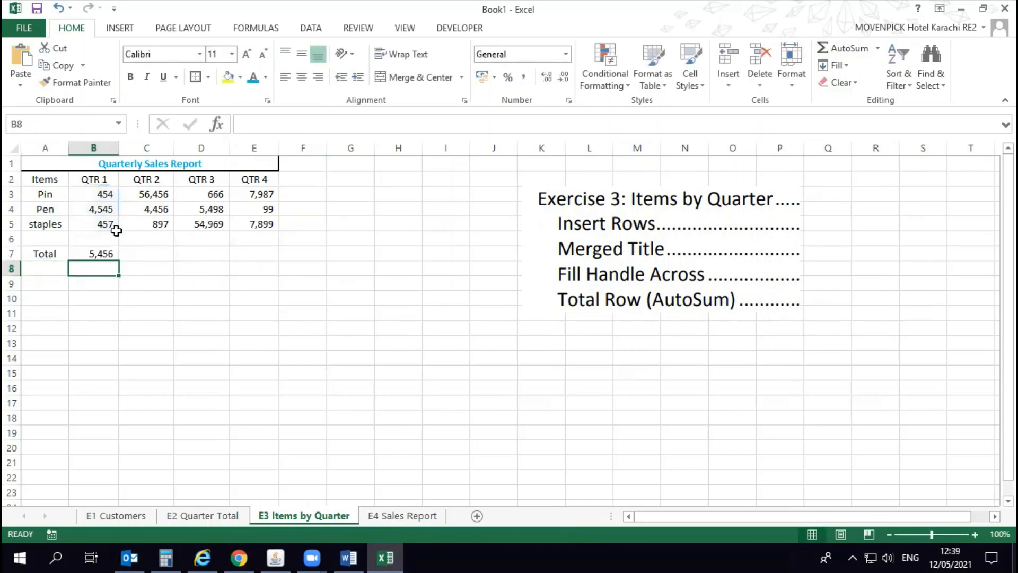
# Step: Fill the total formula from B7 across to E7 and check the copied formulas' ranges
pyautogui.click(104, 254)
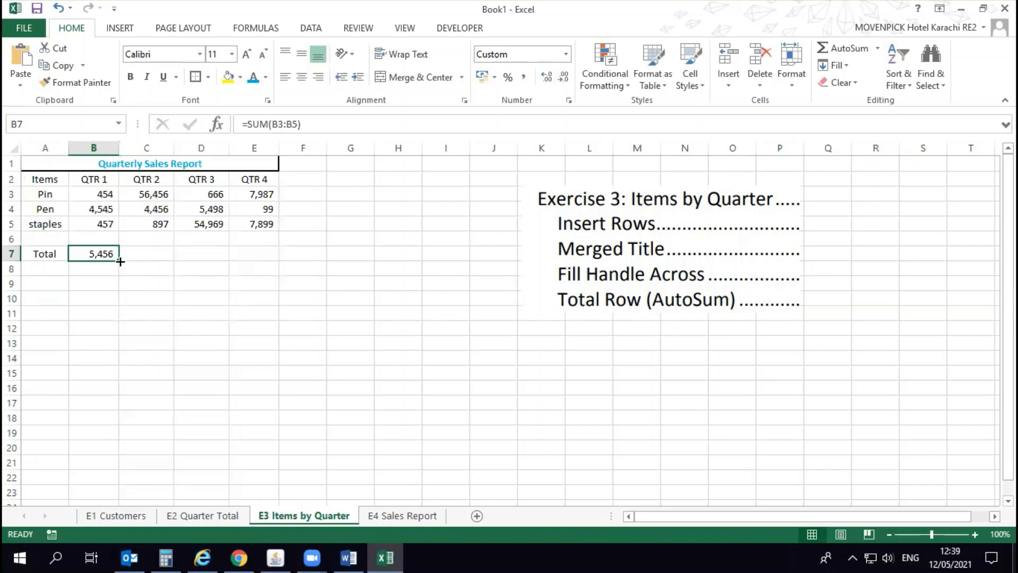
pyautogui.moveTo(118, 261); pyautogui.dragTo(276, 259)
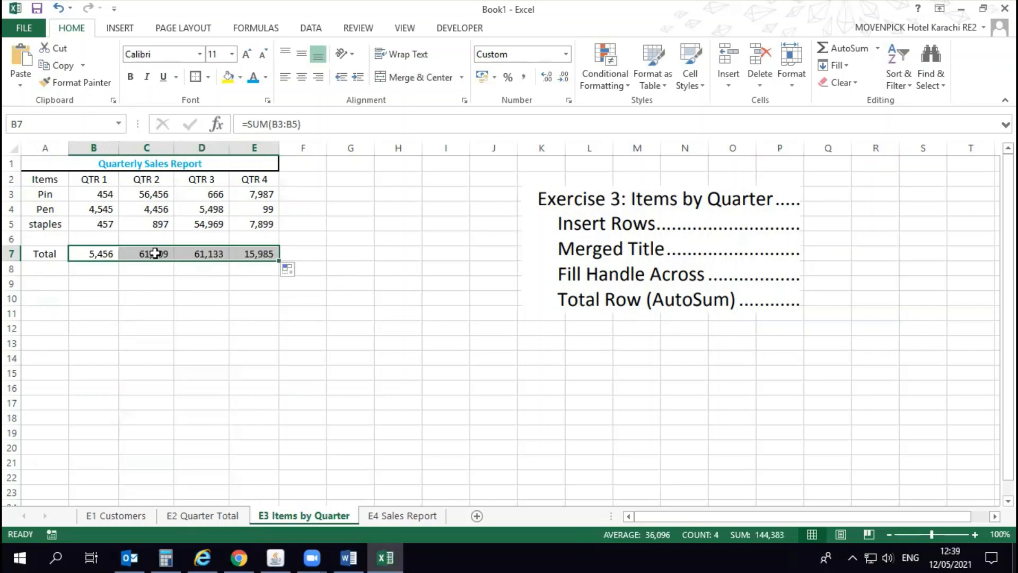
pyautogui.doubleClick(154, 254)
pyautogui.press('Escape')
pyautogui.doubleClick(195, 254)
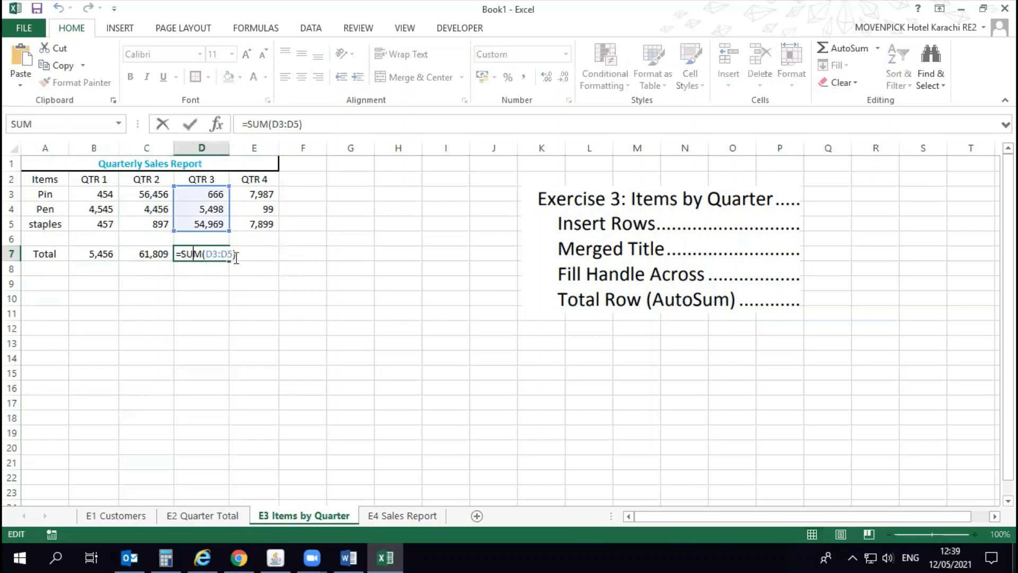
pyautogui.click(250, 255)
pyautogui.doubleClick(249, 254)
pyautogui.press('Escape')
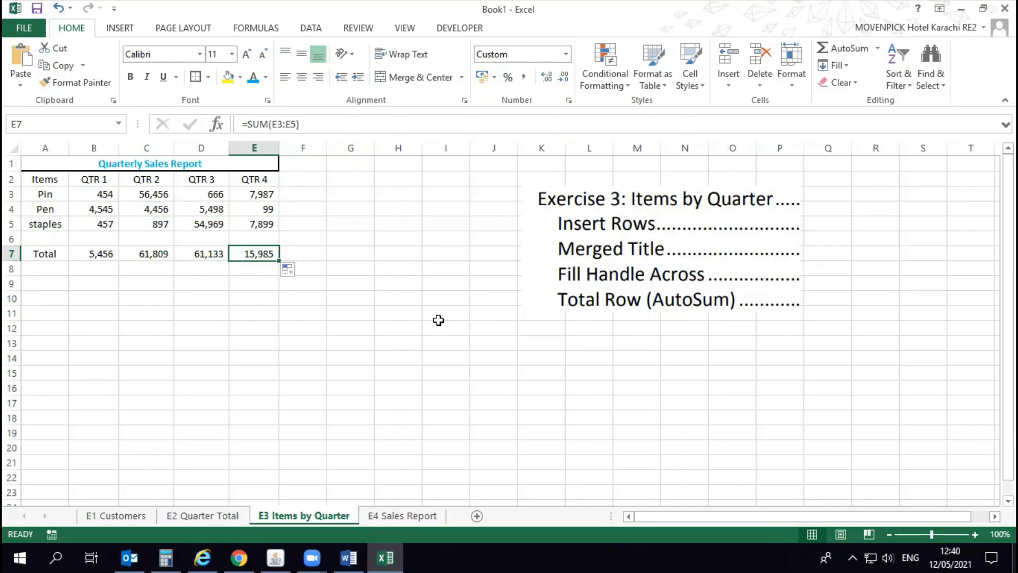
# Step: Enter the row labels Maxmim in A8 and Min in A9 below the Total label
pyautogui.click(94, 265)
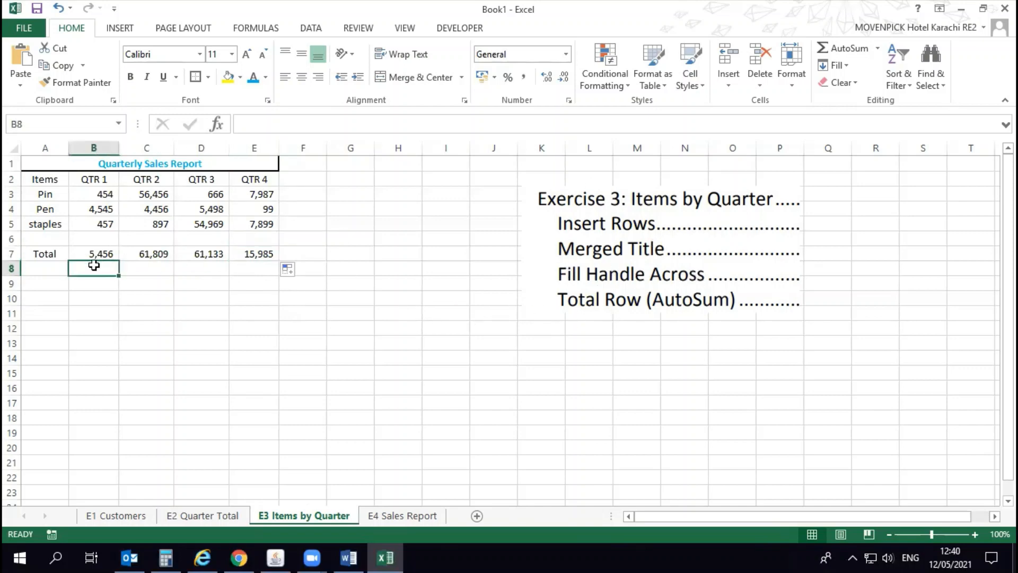
pyautogui.click(50, 268)
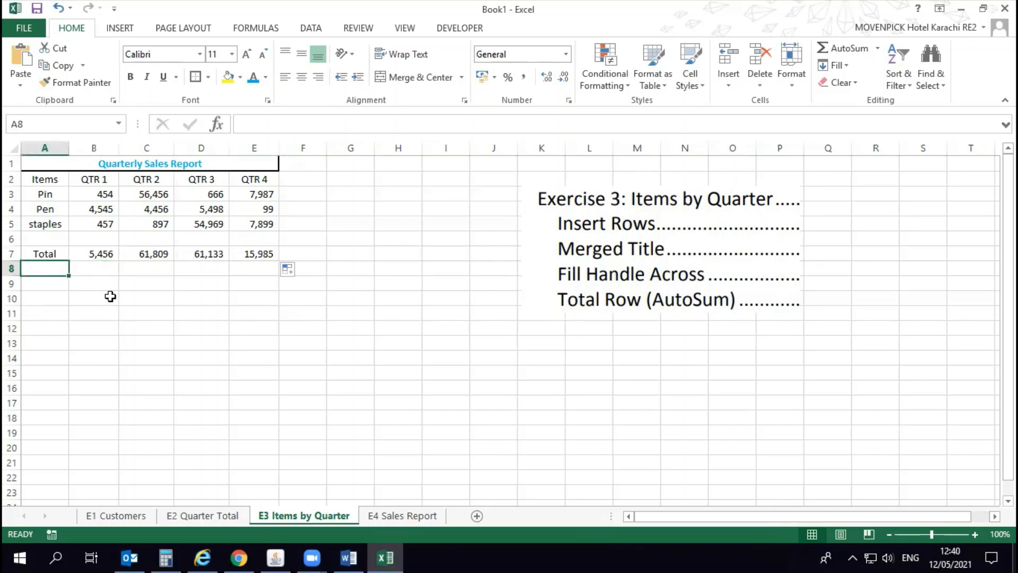
pyautogui.write('Max')
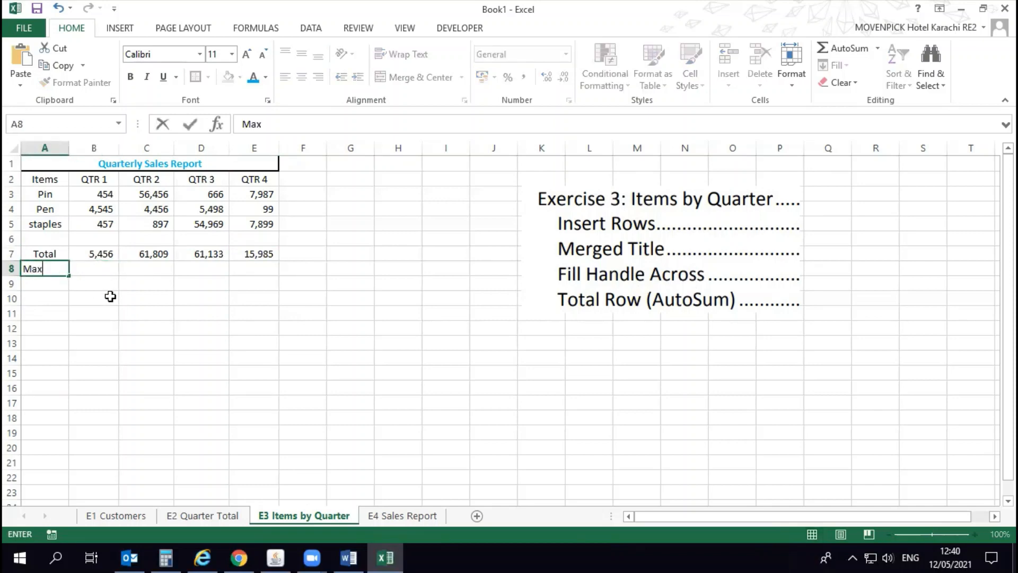
pyautogui.write('mim')
pyautogui.press('Return')
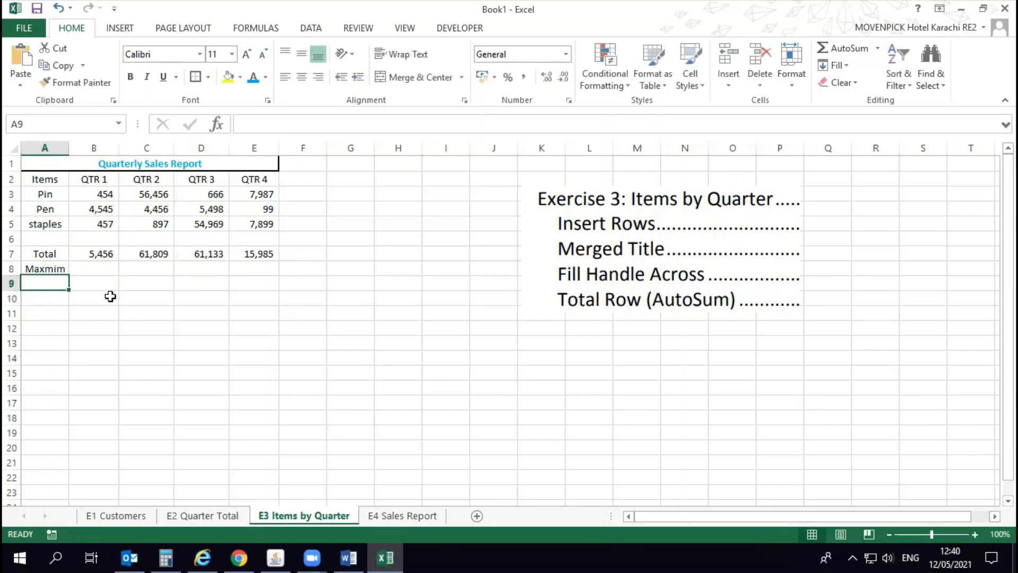
pyautogui.write('Min')
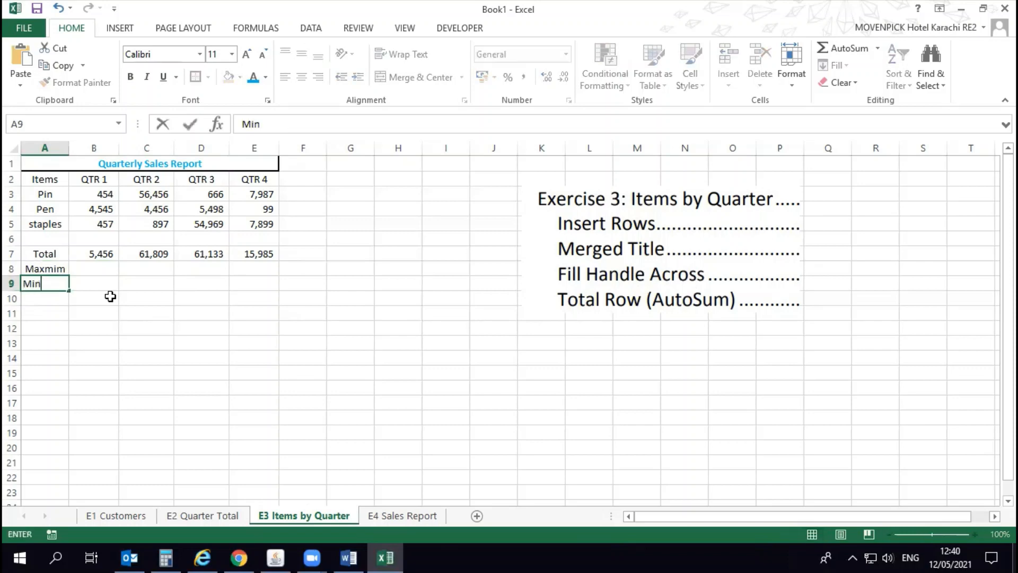
pyautogui.press('Return')
# Step: Spell-check the new row labels and replace the misspelled one in A8 with Maximum
pyautogui.hotkey('shift', 'Up')
pyautogui.hotkey('shift', 'Up')
pyautogui.press('F7')
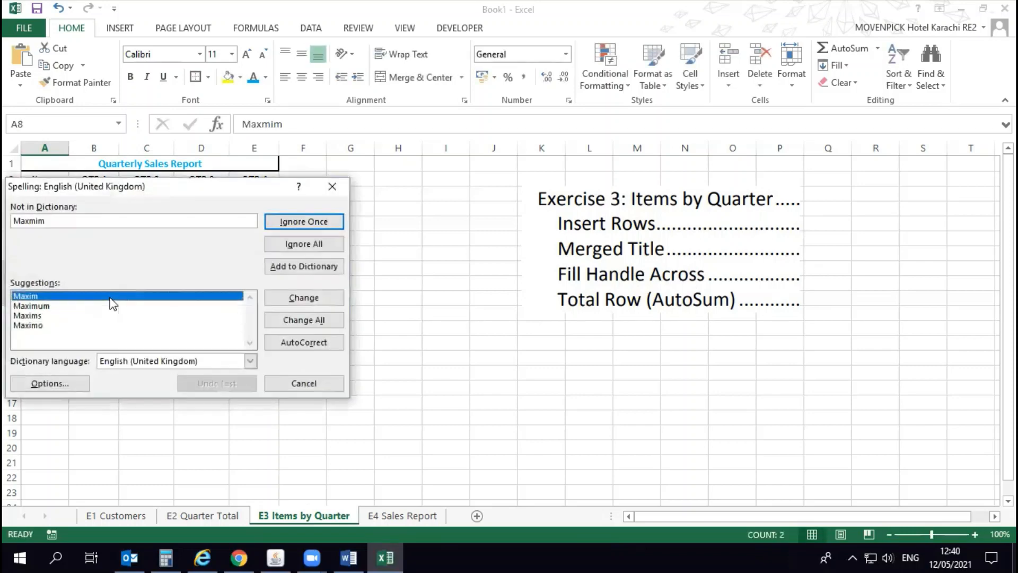
pyautogui.doubleClick(68, 307)
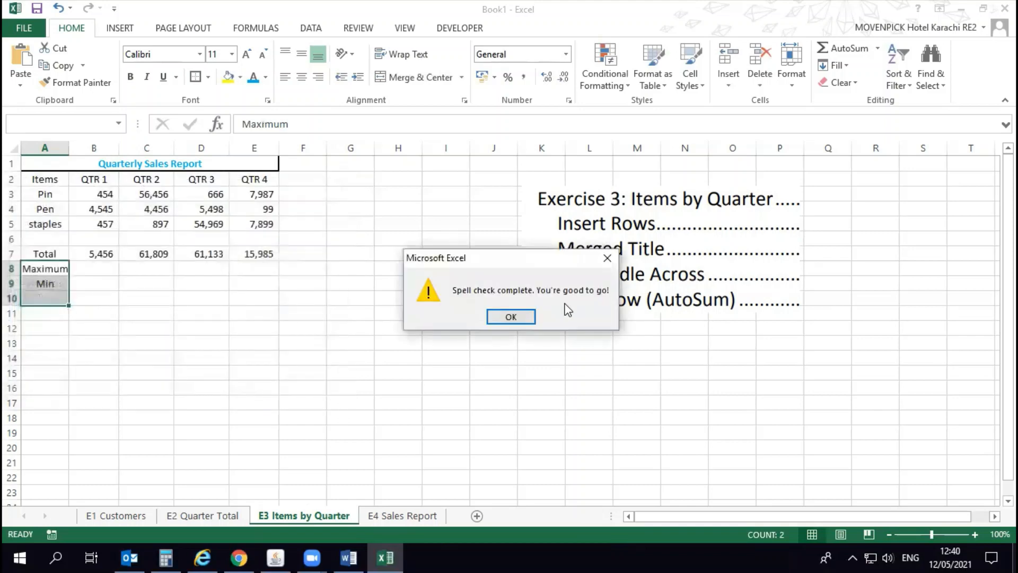
pyautogui.click(510, 322)
# Step: Insert an AutoSum of B3:B5 in the QTR 1 Maximum cell B8
pyautogui.click(89, 272)
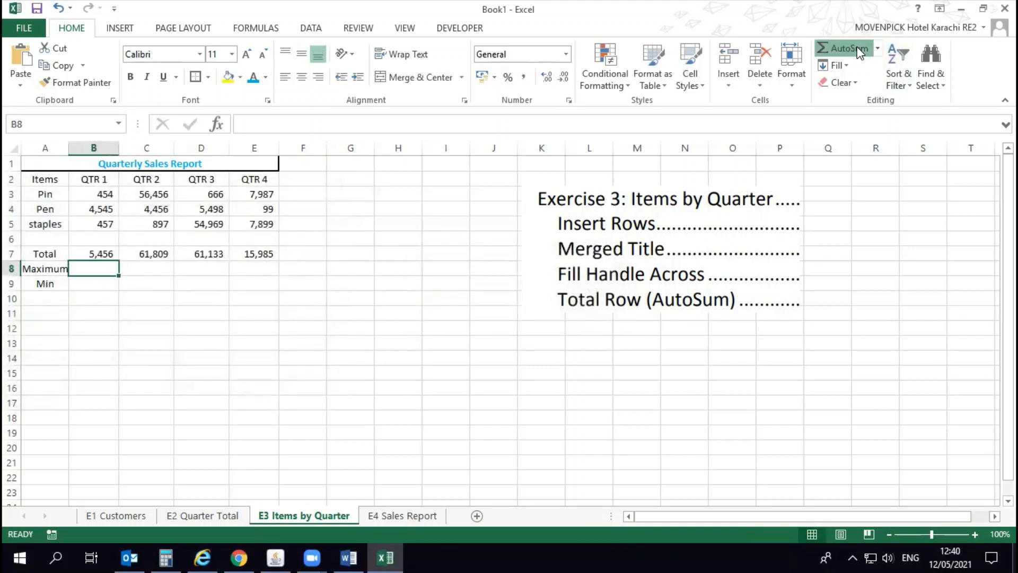
pyautogui.click(843, 48)
pyautogui.moveTo(100, 241)
pyautogui.mouseDown()
pyautogui.moveTo(100, 222)
pyautogui.moveTo(100, 231)
pyautogui.mouseUp()
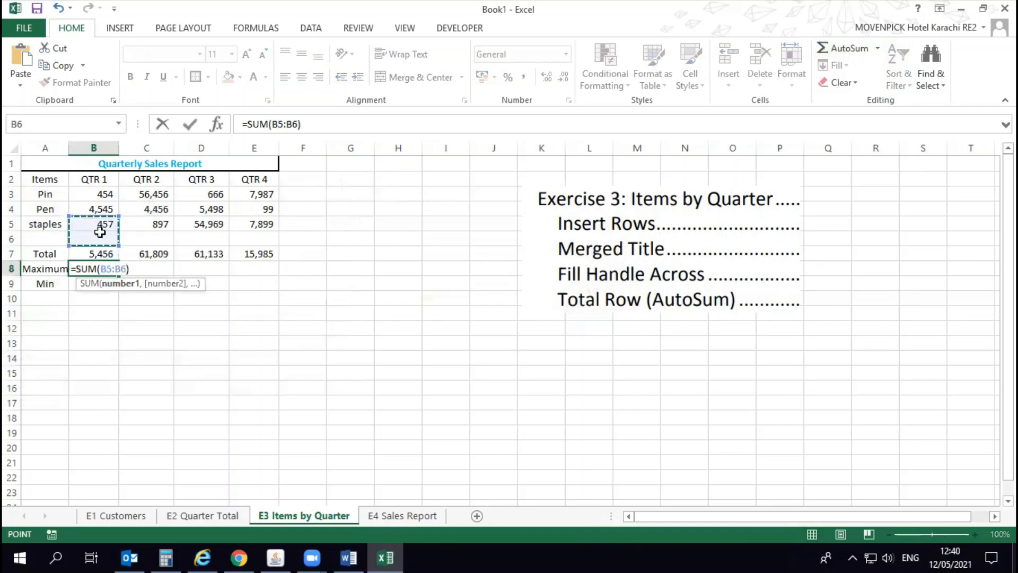
pyautogui.click(121, 213)
pyautogui.moveTo(104, 194); pyautogui.dragTo(118, 228)
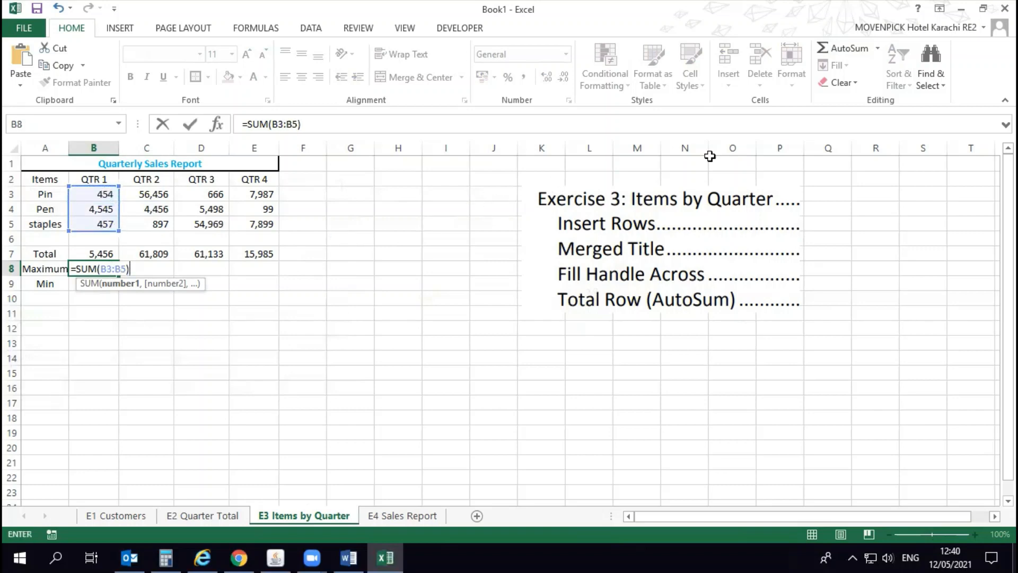
pyautogui.click(878, 48)
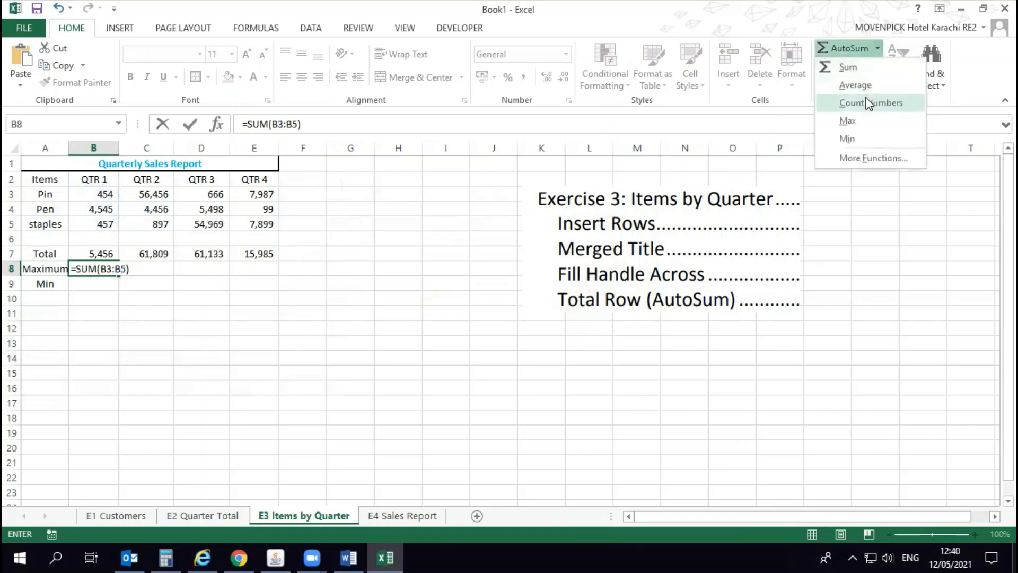
pyautogui.click(860, 119)
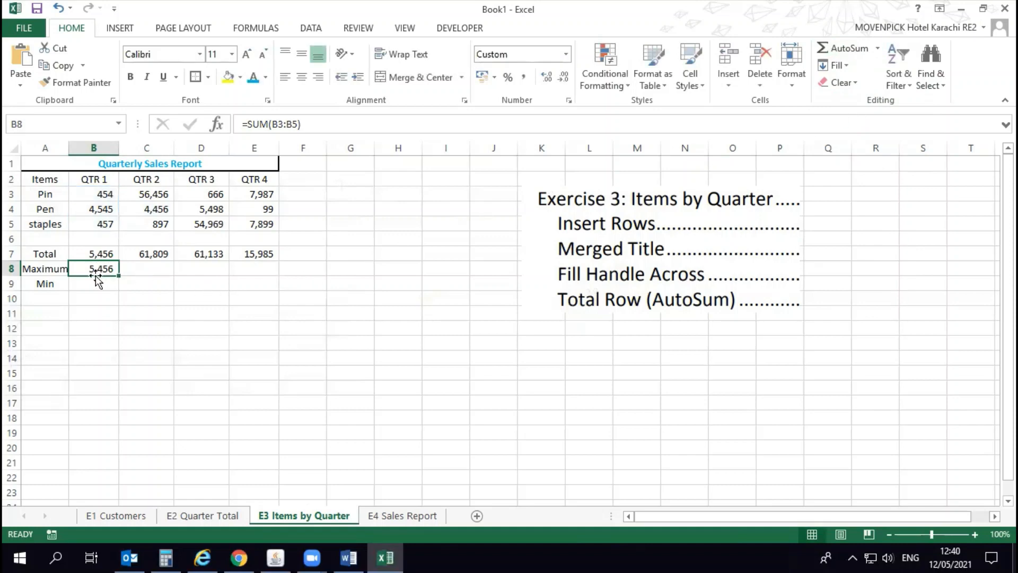
# Step: Enter the formula =MAX(B3:B5) in the QTR 1 Maximum cell B8
pyautogui.click(878, 49)
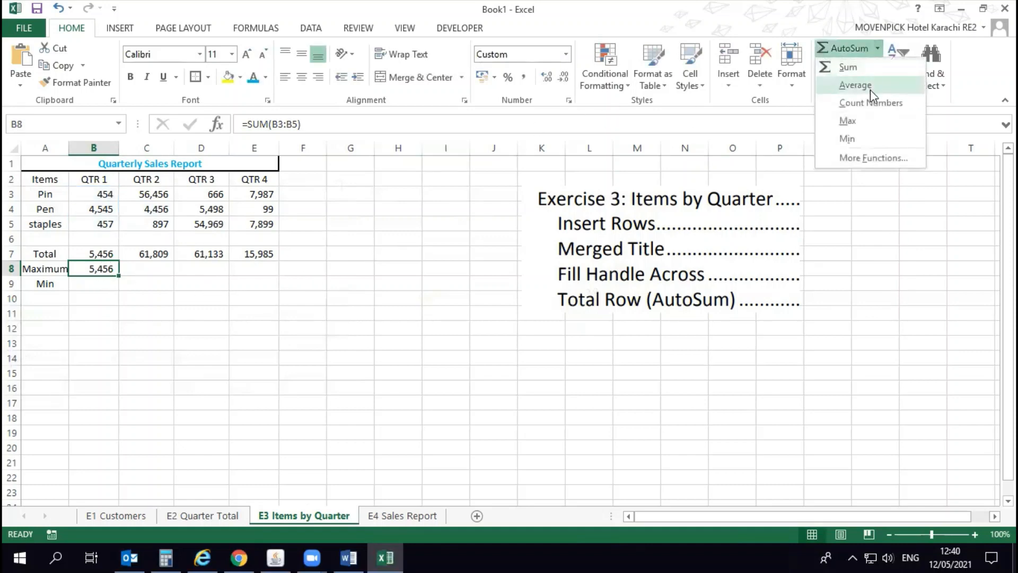
pyautogui.click(859, 122)
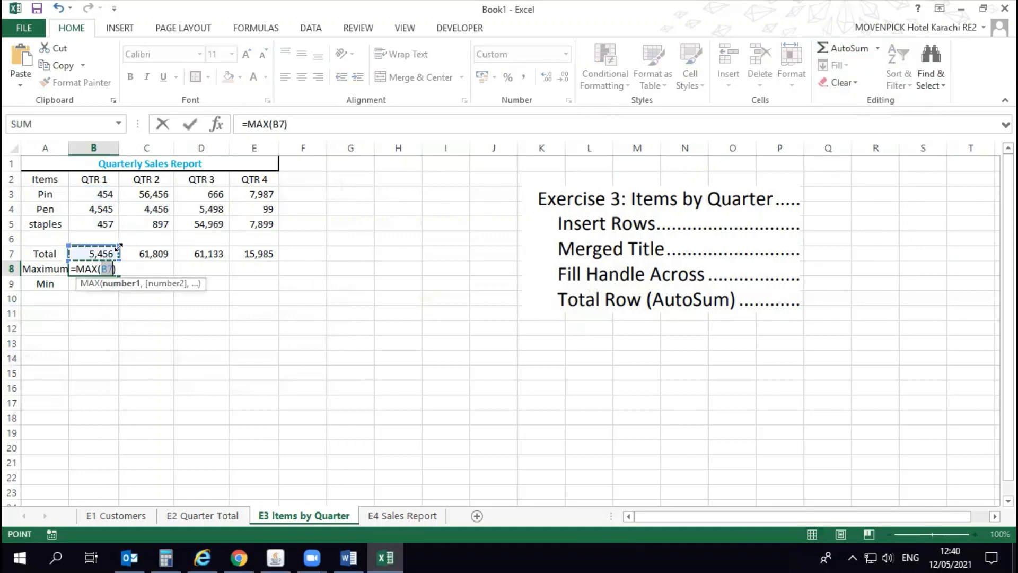
pyautogui.moveTo(109, 252); pyautogui.dragTo(118, 184)
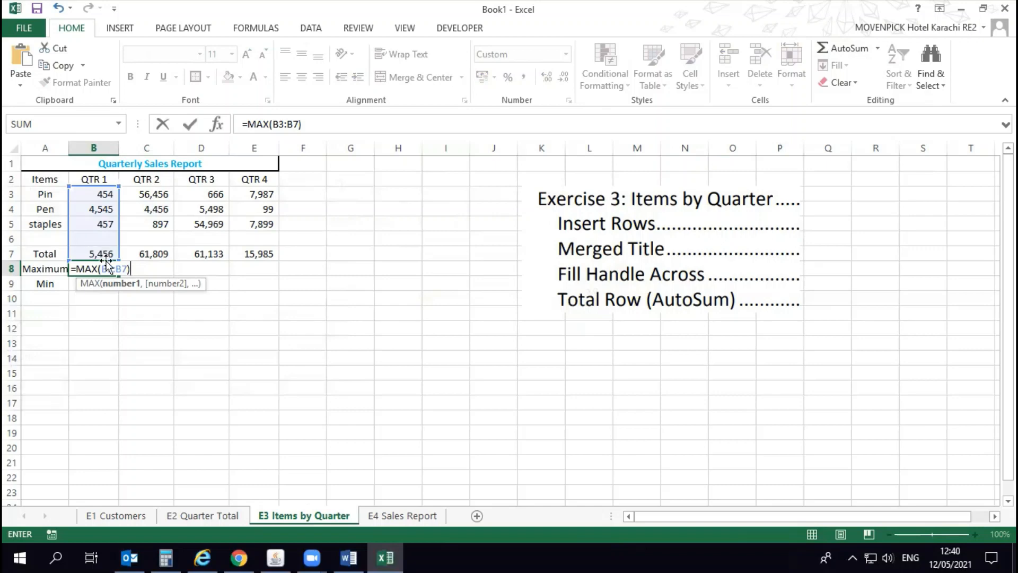
pyautogui.press('BackSpace')
pyautogui.press('BackSpace')
pyautogui.press('BackSpace')
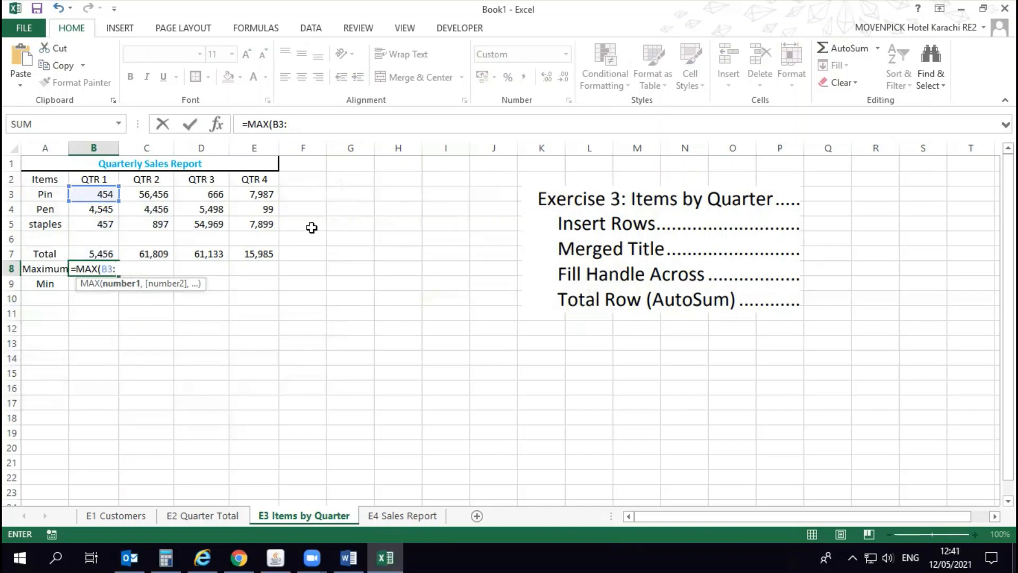
pyautogui.write('b5)')
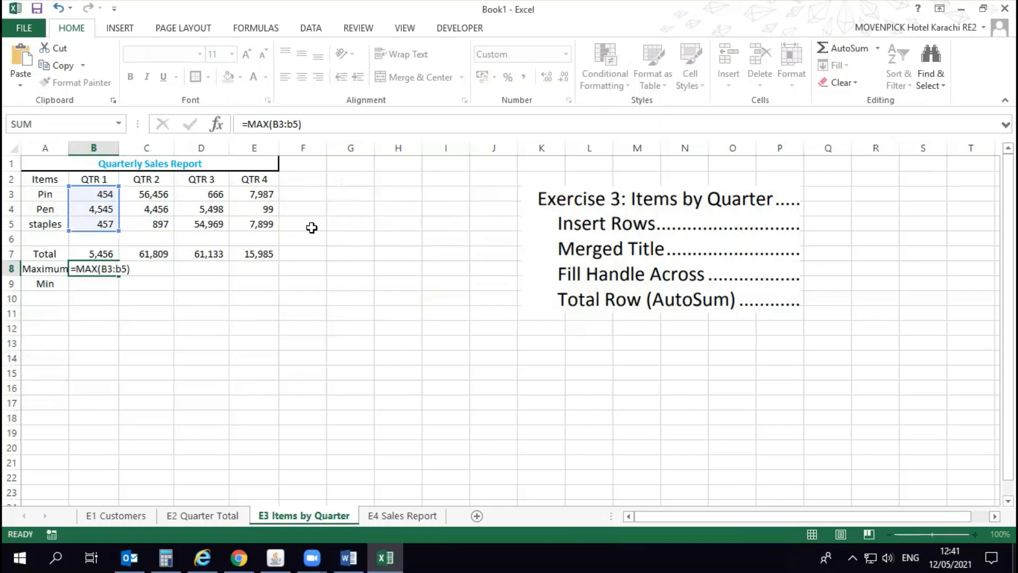
pyautogui.press('Return')
# Step: Enter the formula =MIN(B3:B5) in the QTR 1 Min cell B9
pyautogui.press('Up')
pyautogui.press('Down')
pyautogui.write('=')
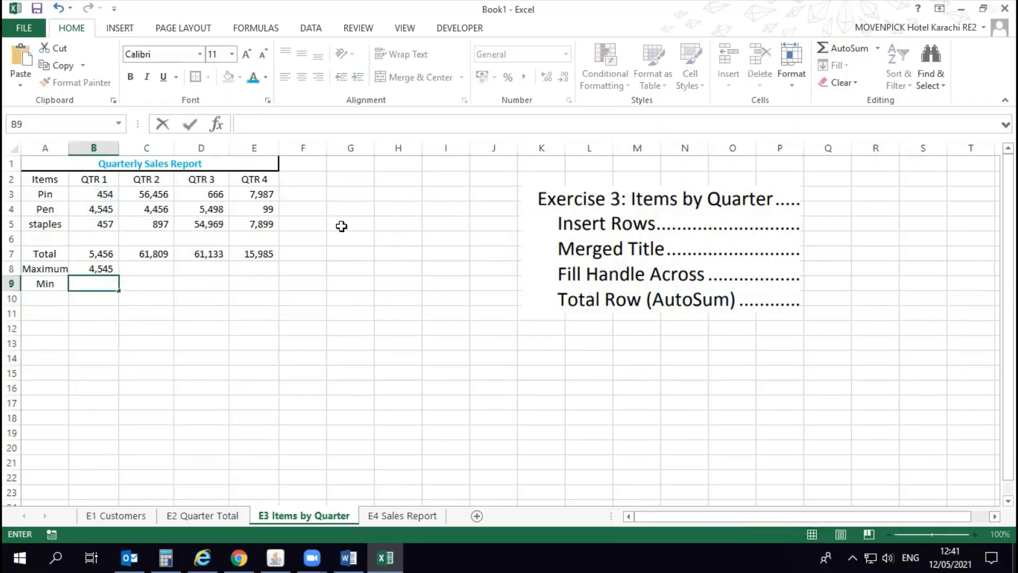
pyautogui.press('Escape')
pyautogui.click(878, 48)
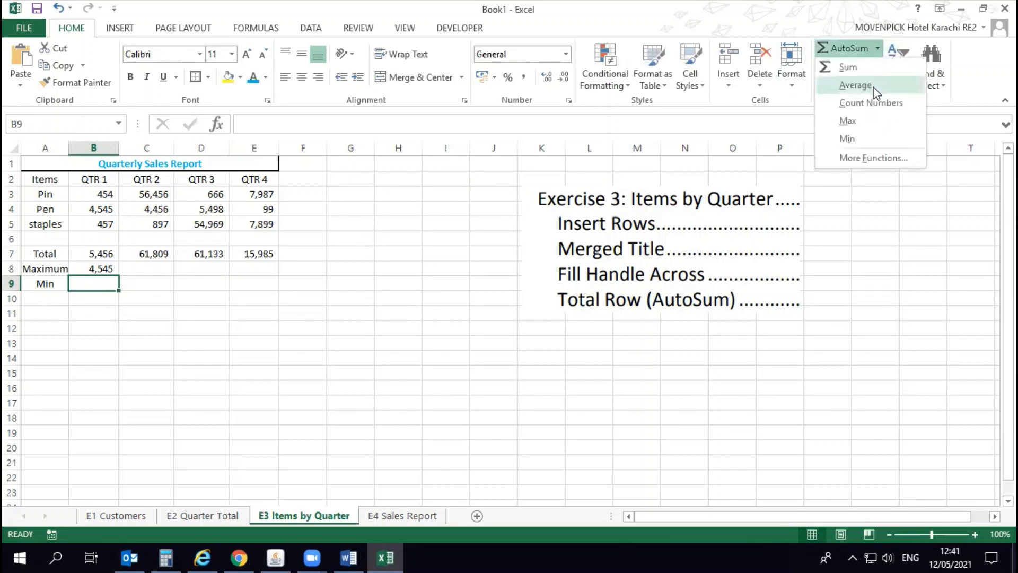
pyautogui.click(848, 136)
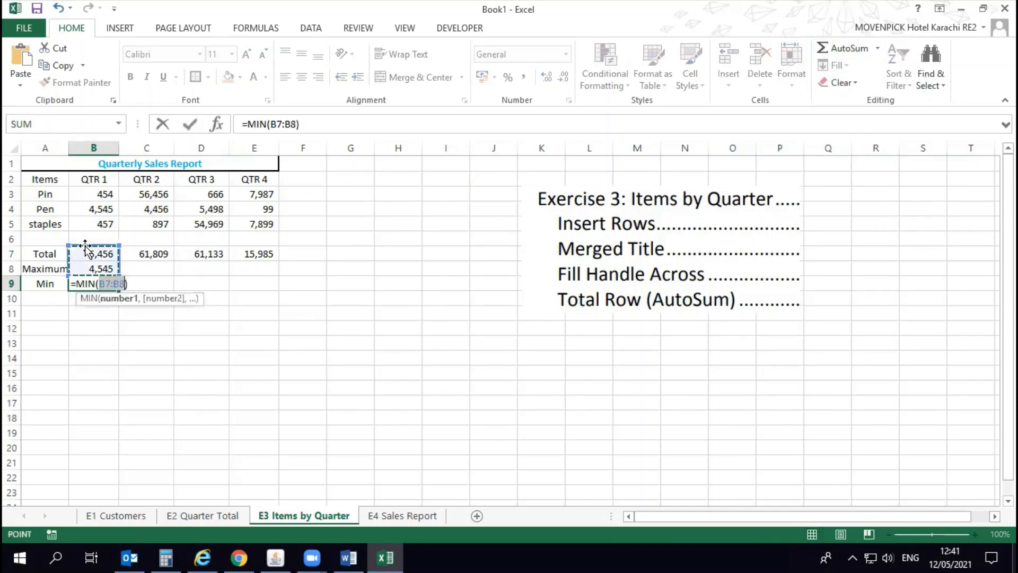
pyautogui.moveTo(104, 210); pyautogui.dragTo(105, 195)
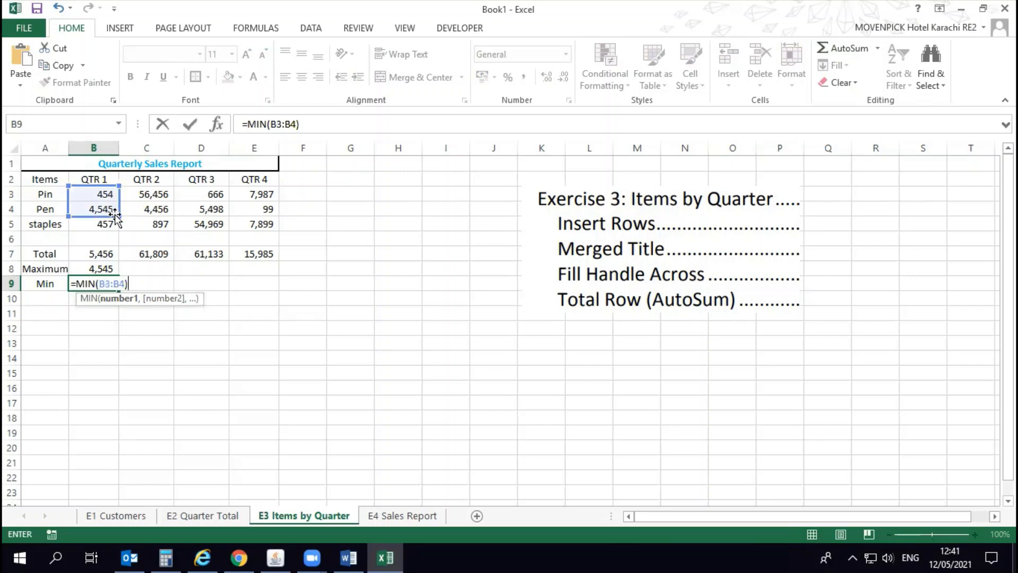
pyautogui.moveTo(116, 223); pyautogui.dragTo(117, 227)
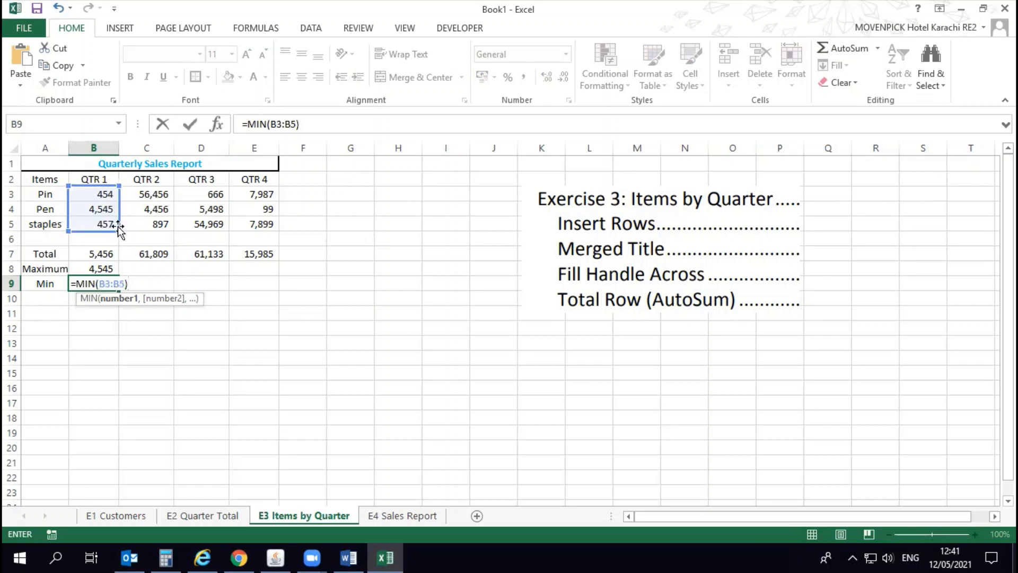
pyautogui.press('Return')
# Step: Fill the Maximum and Min formulas from B8:B9 across to column E and check them against the QTR 4 item values
pyautogui.moveTo(103, 268); pyautogui.dragTo(249, 291)
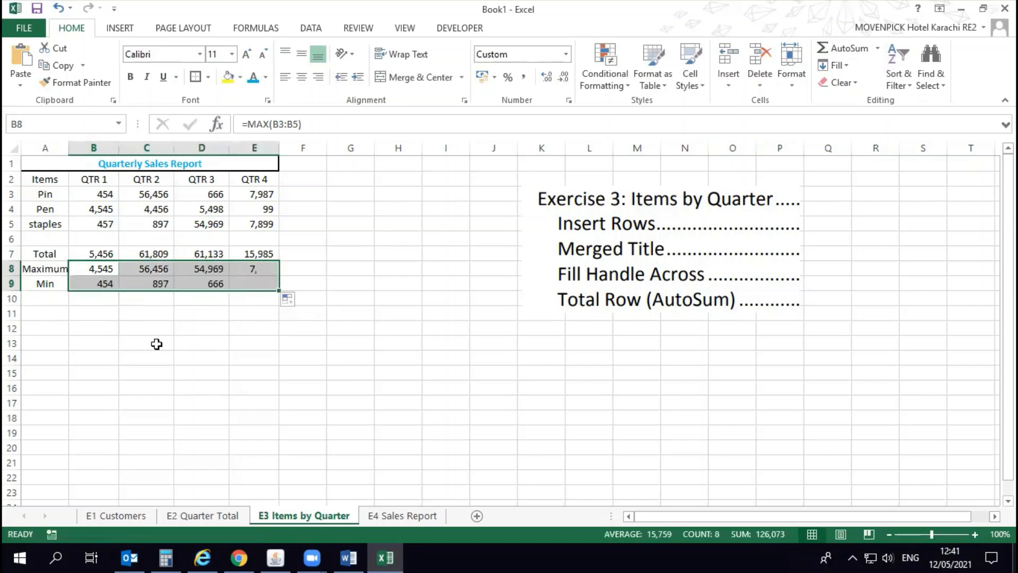
pyautogui.click(154, 345)
pyautogui.click(266, 197)
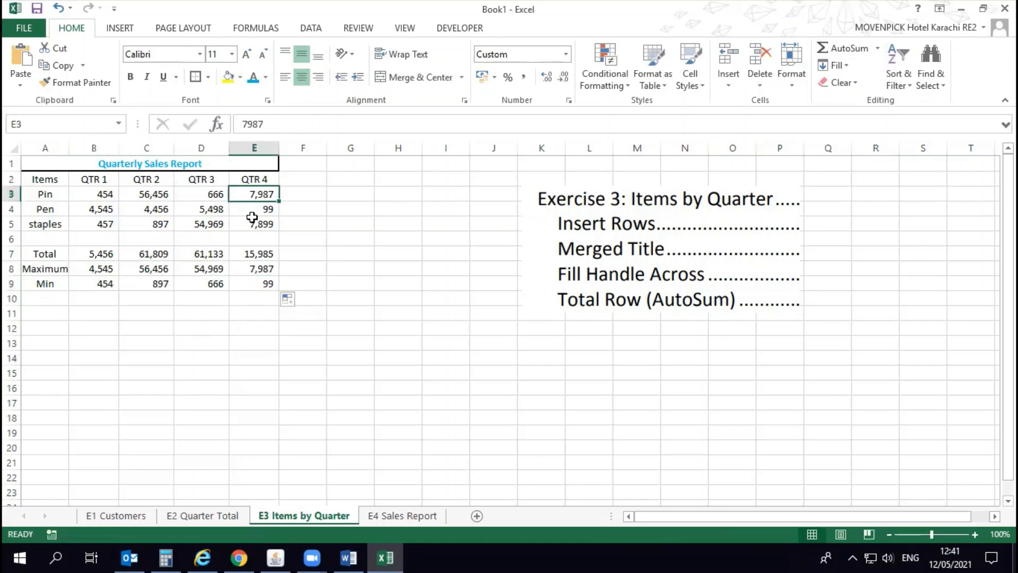
pyautogui.click(252, 219)
pyautogui.click(246, 209)
# Step: Compare the Min results for QTR 3, QTR 2 and QTR 1 with the item values in rows 3 to 5
pyautogui.click(203, 294)
pyautogui.click(200, 194)
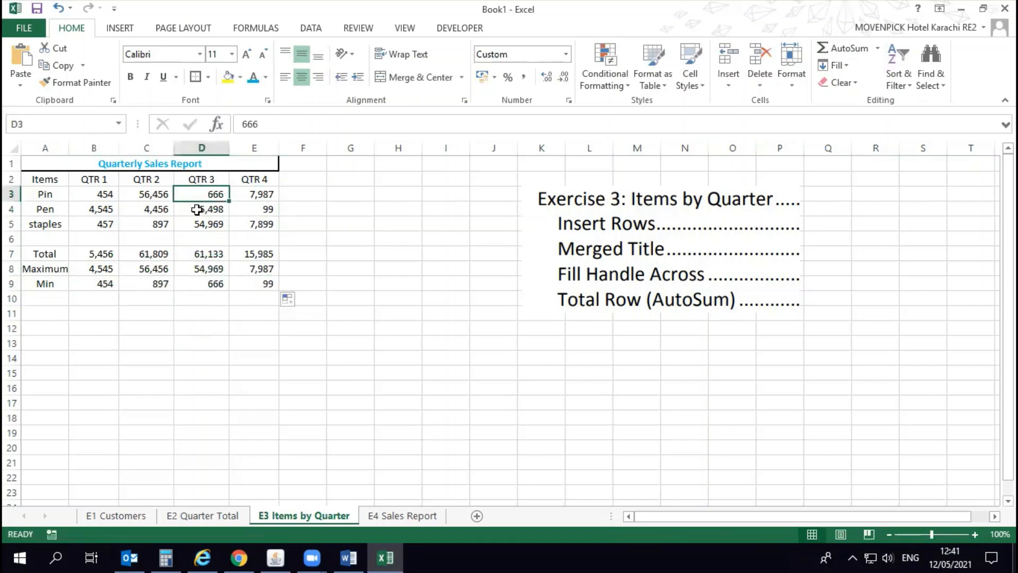
pyautogui.moveTo(200, 202); pyautogui.dragTo(201, 229)
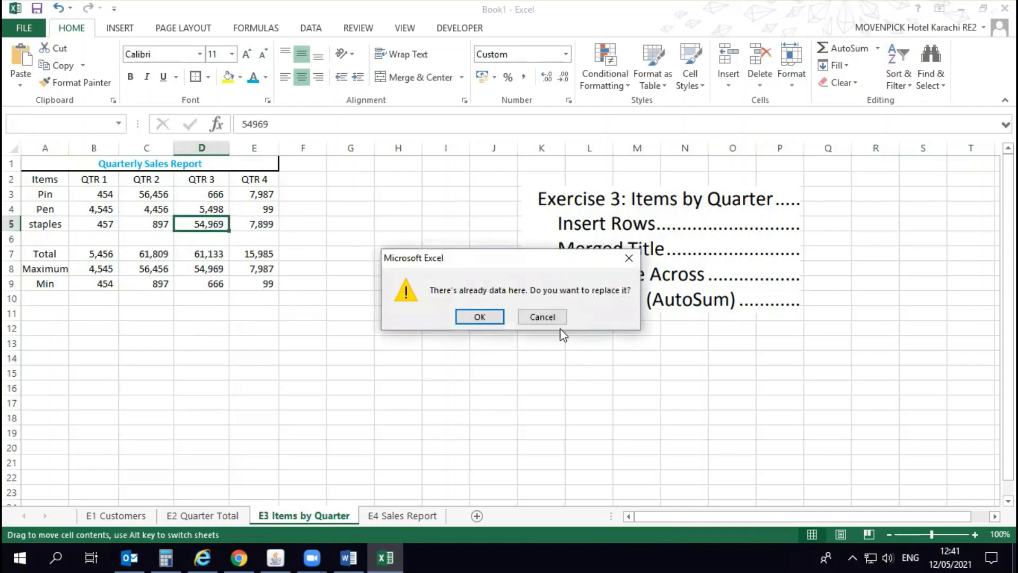
pyautogui.click(525, 316)
pyautogui.click(163, 283)
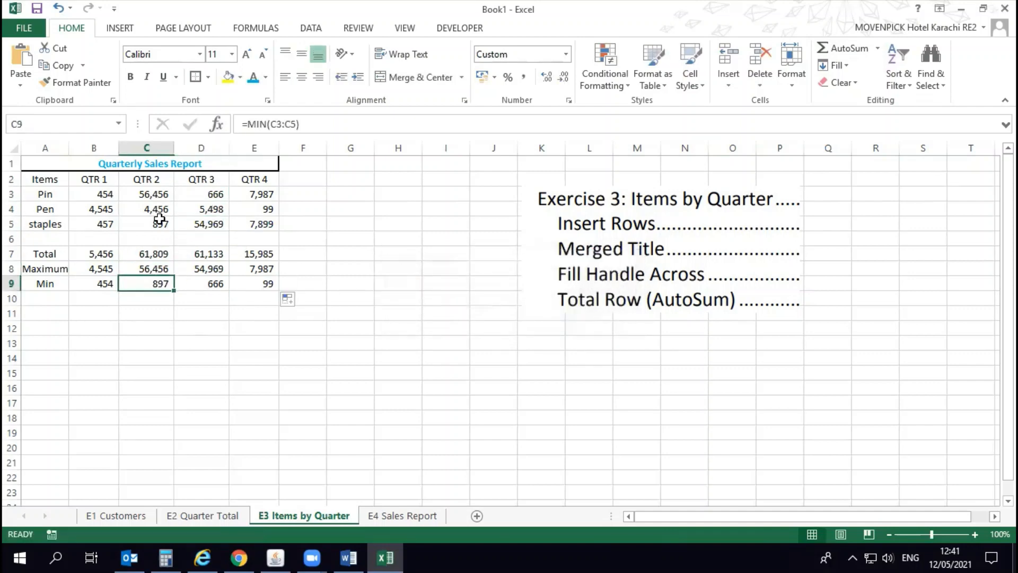
pyautogui.click(154, 224)
pyautogui.moveTo(153, 193); pyautogui.dragTo(154, 224)
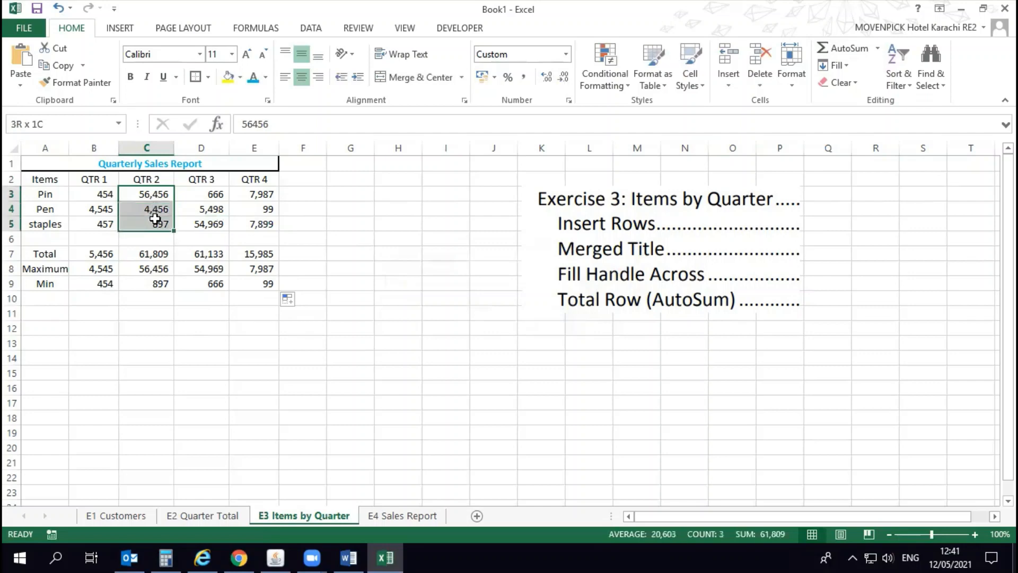
pyautogui.click(87, 284)
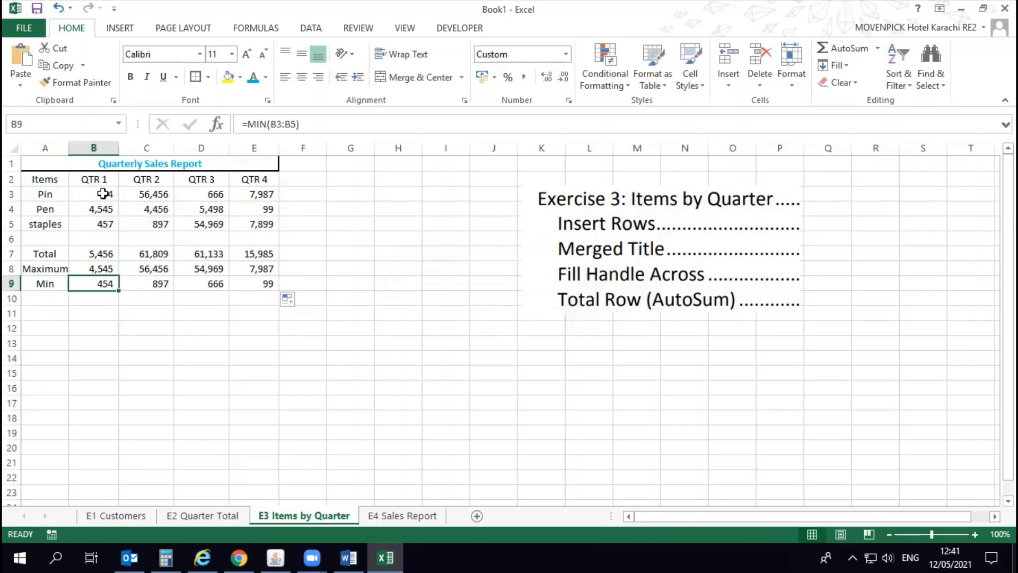
pyautogui.moveTo(102, 194); pyautogui.dragTo(106, 225)
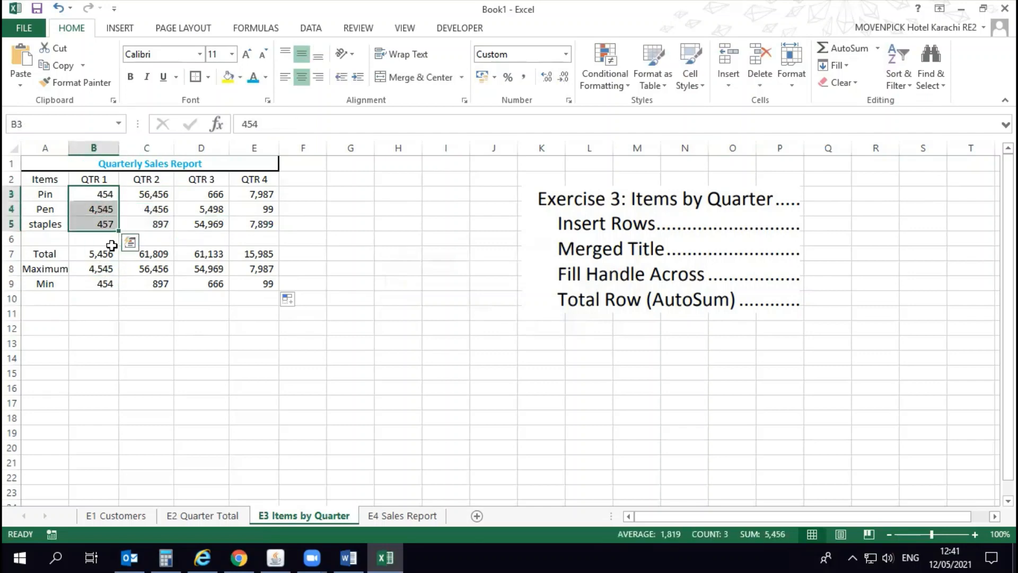
pyautogui.press('Up')
pyautogui.press('Down')
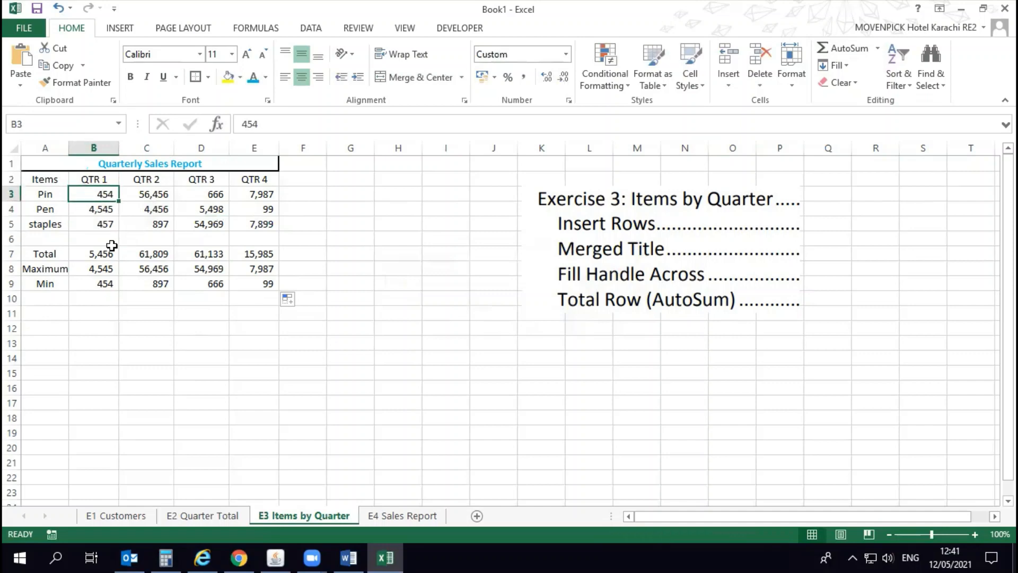
pyautogui.press('Down')
pyautogui.press('Right')
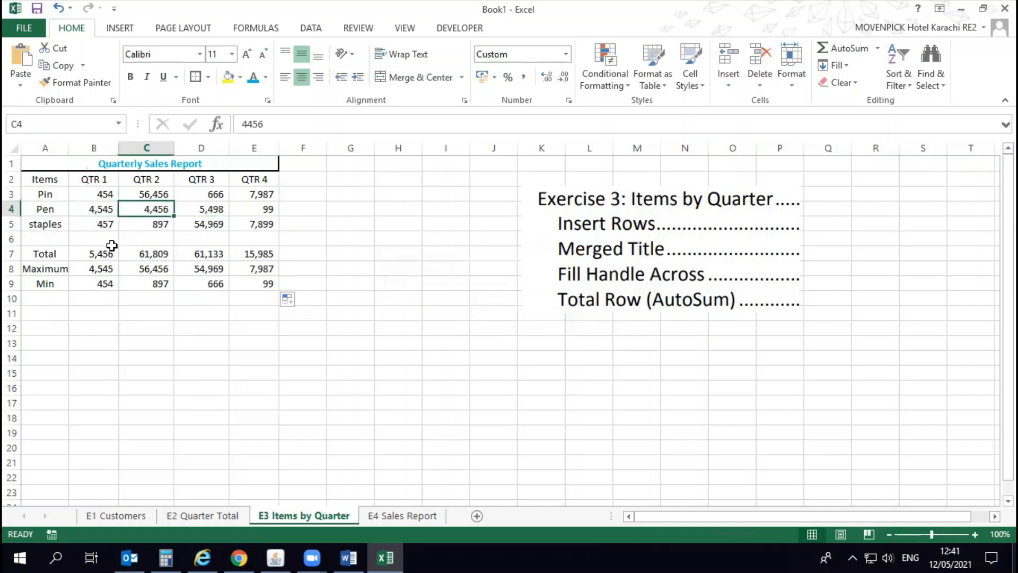
pyautogui.press('Up')
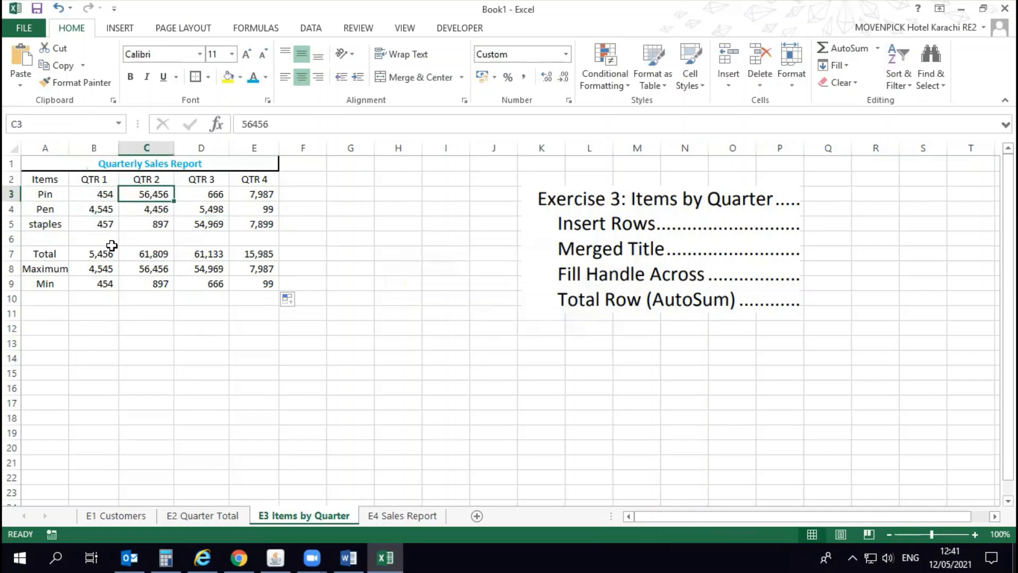
pyautogui.press('Down')
pyautogui.press('Down')
pyautogui.press('Down')
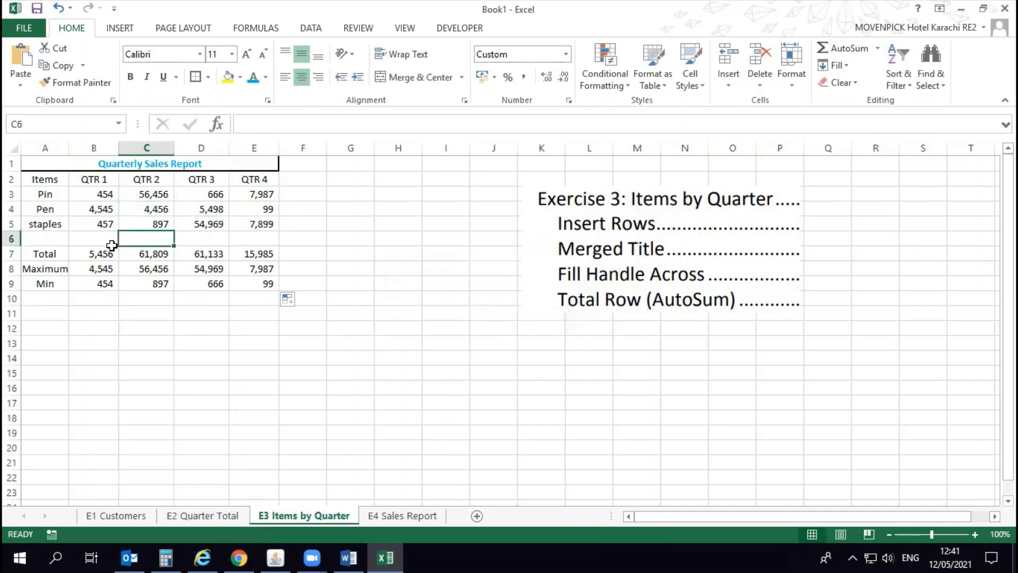
pyautogui.press('Right')
pyautogui.press('Right')
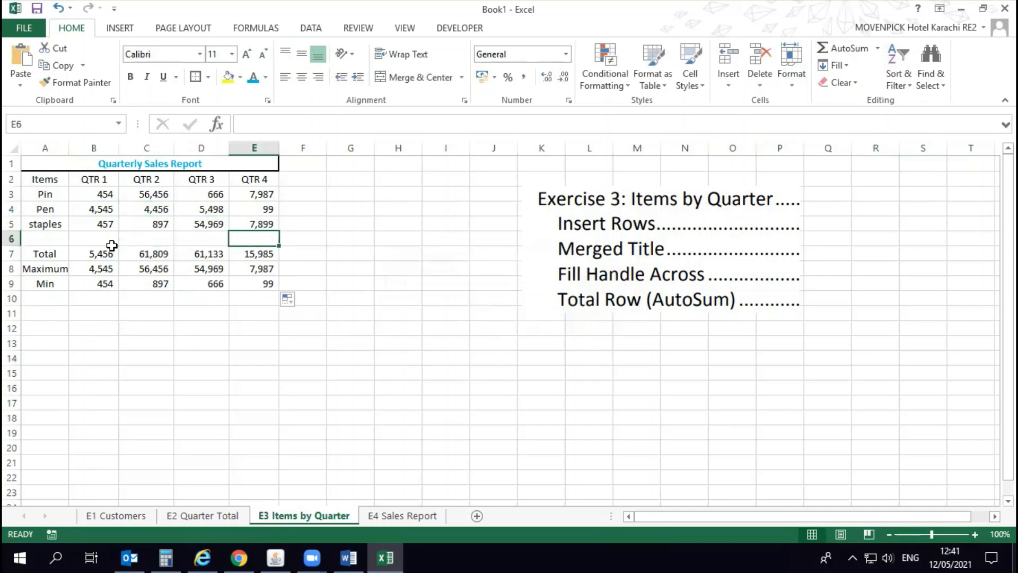
# Step: Switch to the E4 Sales Report sheet and select cell A1
pyautogui.hotkey('ctrl', 'pagedown')
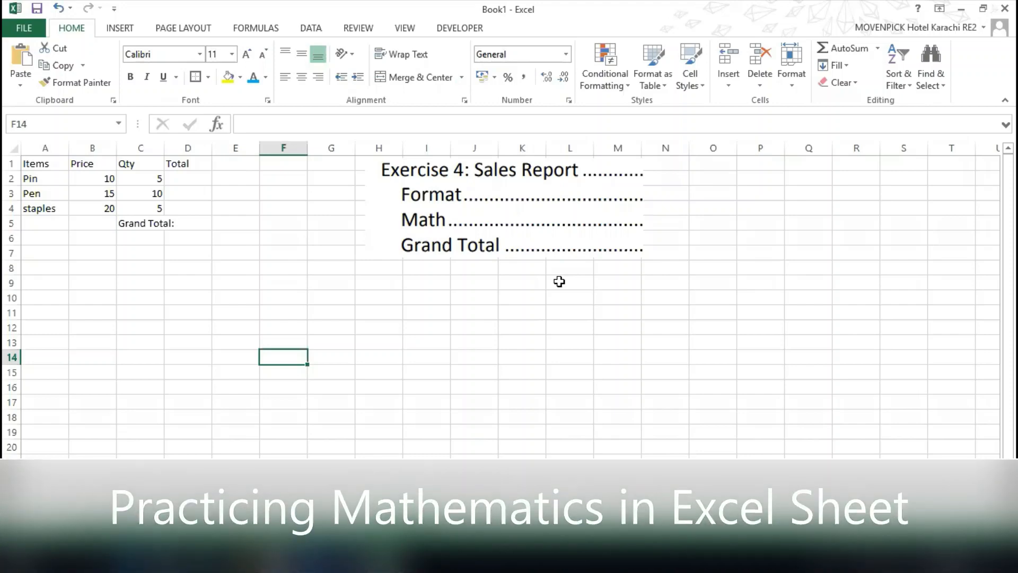
pyautogui.press('Up')
pyautogui.press('Up')
pyautogui.press('Up')
pyautogui.press('Up')
pyautogui.press('Up')
pyautogui.hotkey('ctrl', 'Home')
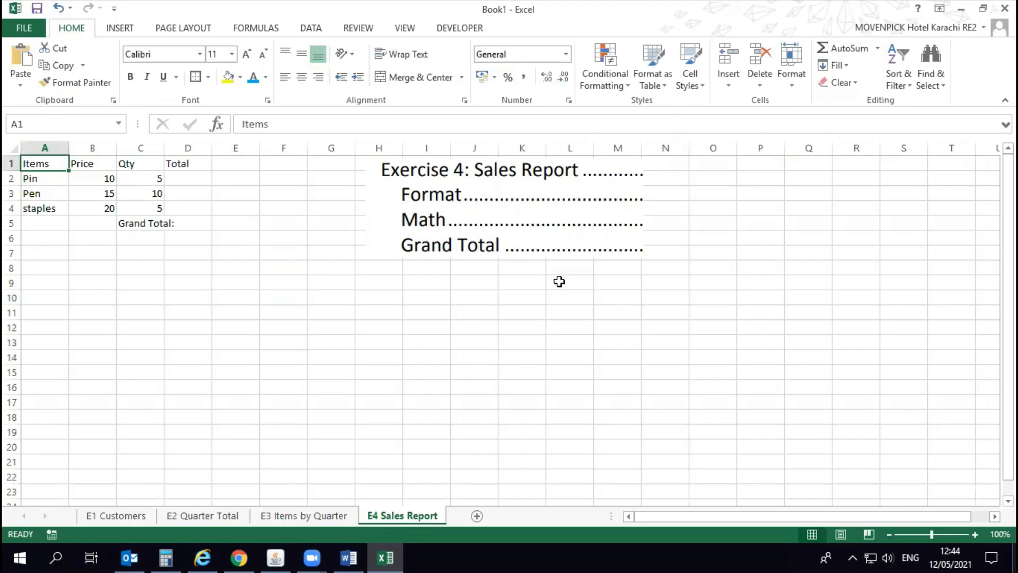
pyautogui.press('Right')
pyautogui.press('Right')
pyautogui.press('Right')
pyautogui.press('Down')
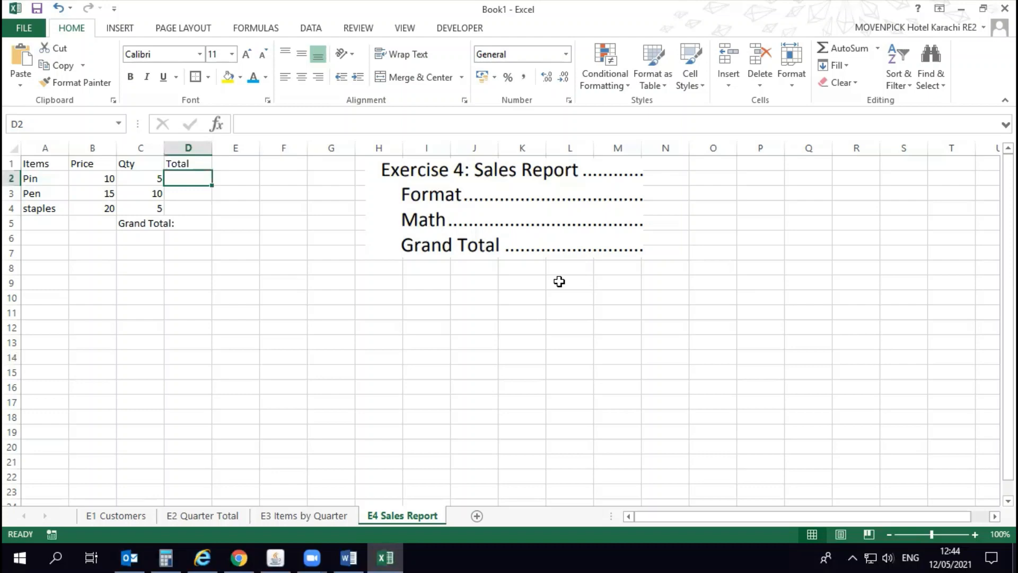
# Step: Make the column headings Items, Price, Qty and Total in A1:D1 bold
pyautogui.press('Up')
pyautogui.press('Left')
pyautogui.press('Left')
pyautogui.press('Left')
pyautogui.hotkey('shift', 'Right')
pyautogui.hotkey('shift', 'Right')
pyautogui.hotkey('shift', 'Right')
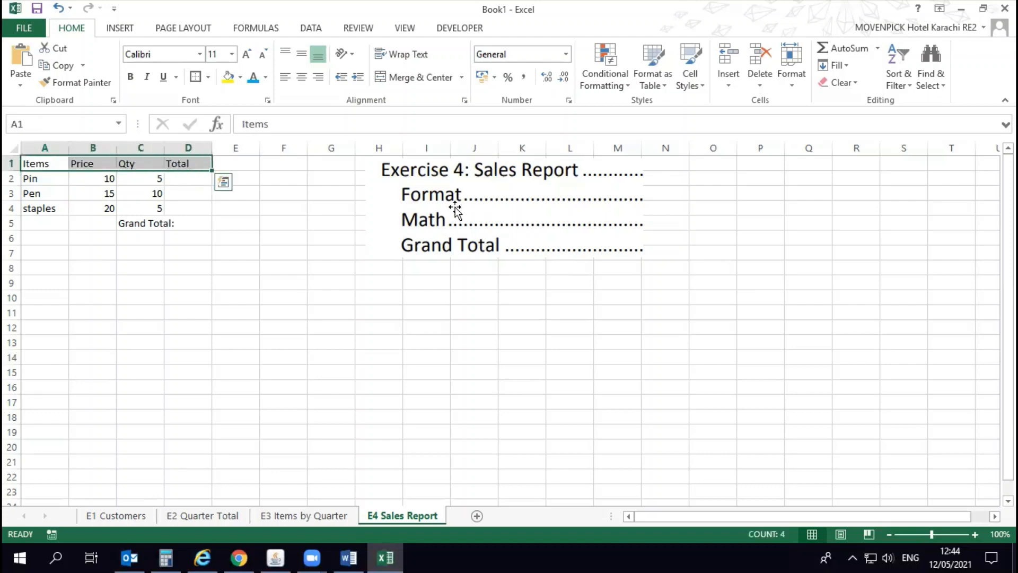
pyautogui.click(129, 80)
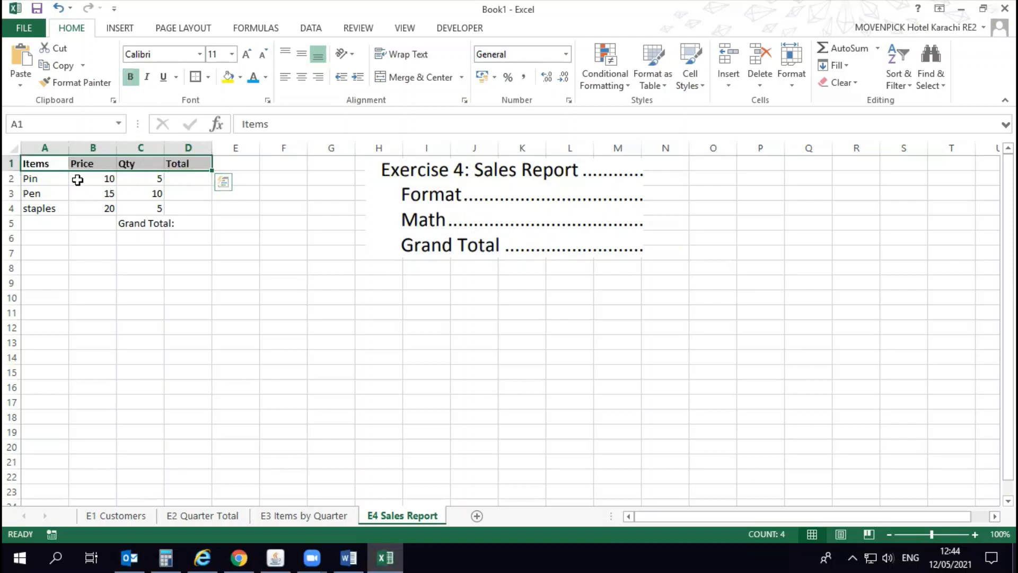
# Step: Center the contents of the sales table A1:D5 horizontally and align them to the middle vertically
pyautogui.moveTo(56, 163); pyautogui.dragTo(194, 225)
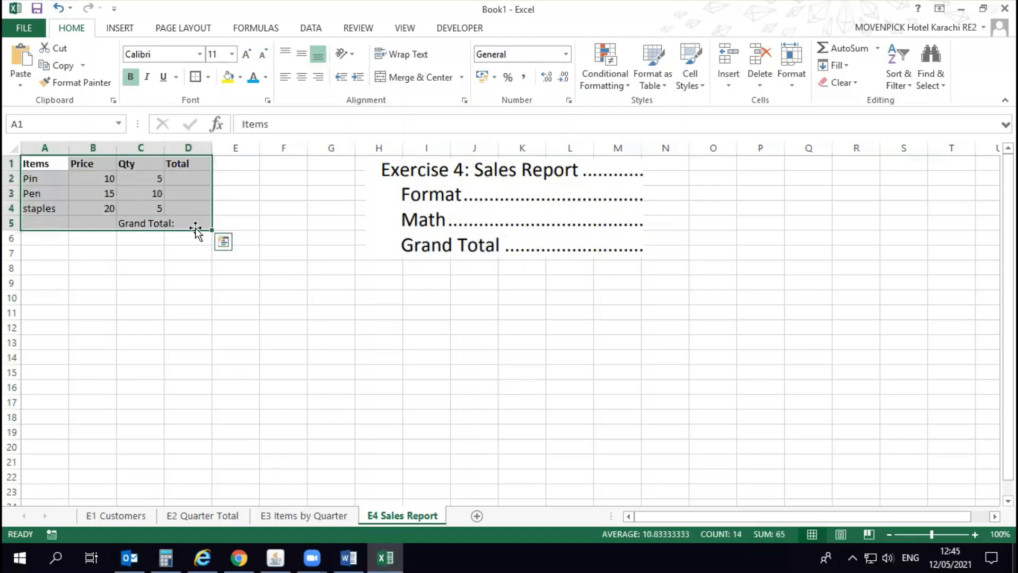
pyautogui.click(301, 77)
pyautogui.click(301, 55)
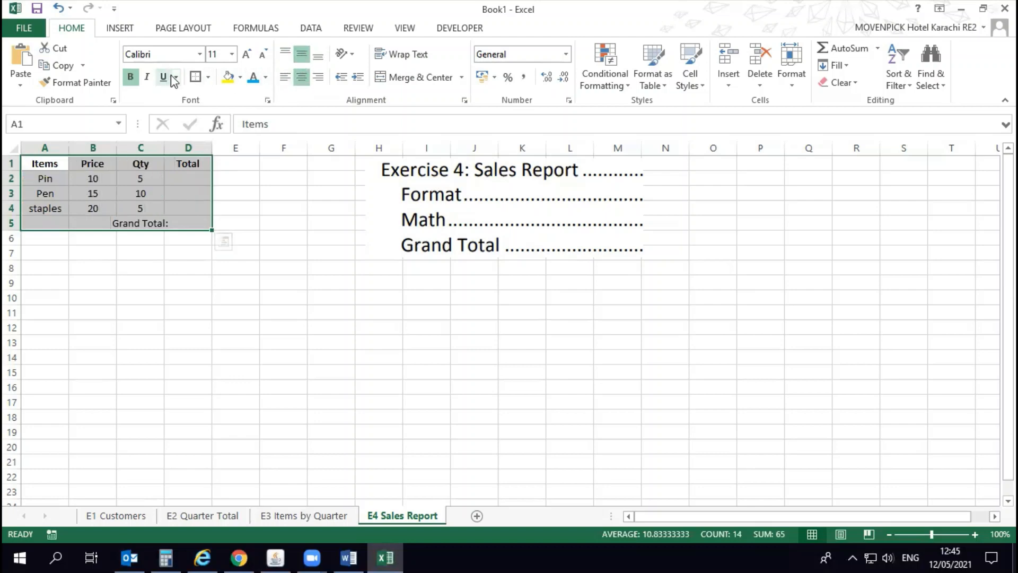
# Step: Apply all borders to the sales table A1:D5
pyautogui.click(208, 77)
pyautogui.click(218, 205)
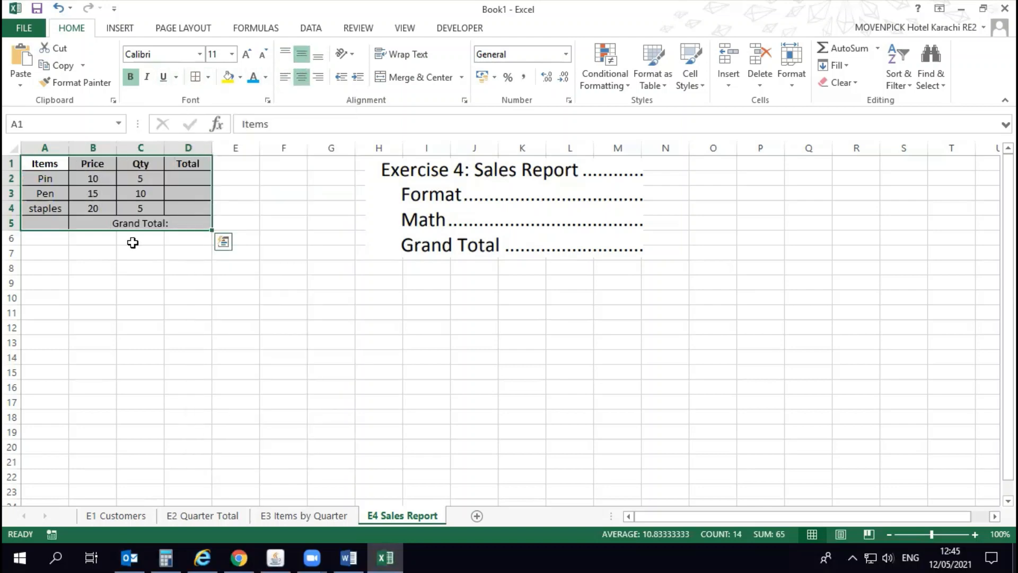
pyautogui.click(129, 241)
# Step: Merge and center the Grand Total label across A5:C5 and enlarge its font to size 14
pyautogui.moveTo(43, 225); pyautogui.dragTo(119, 219)
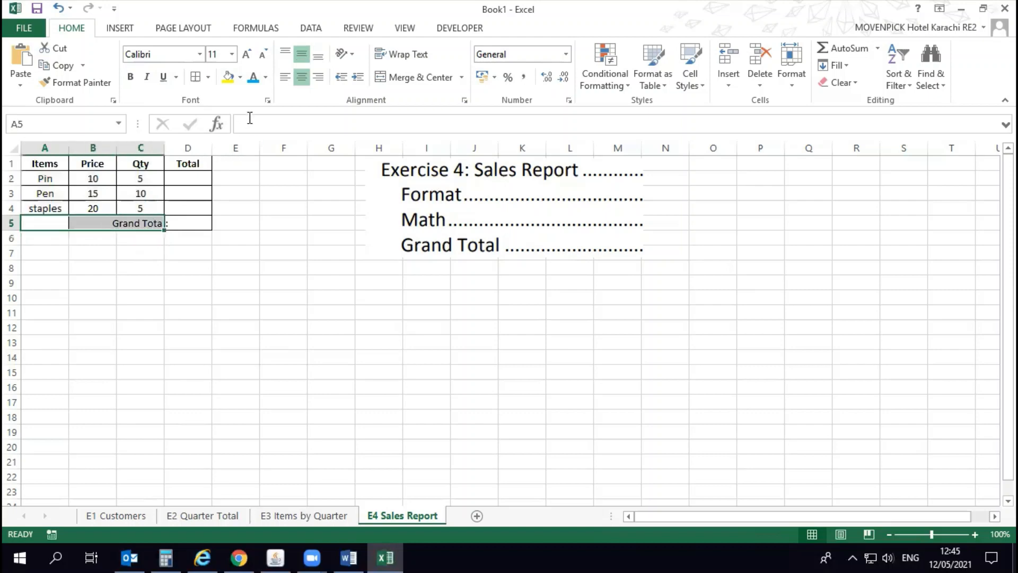
pyautogui.click(376, 78)
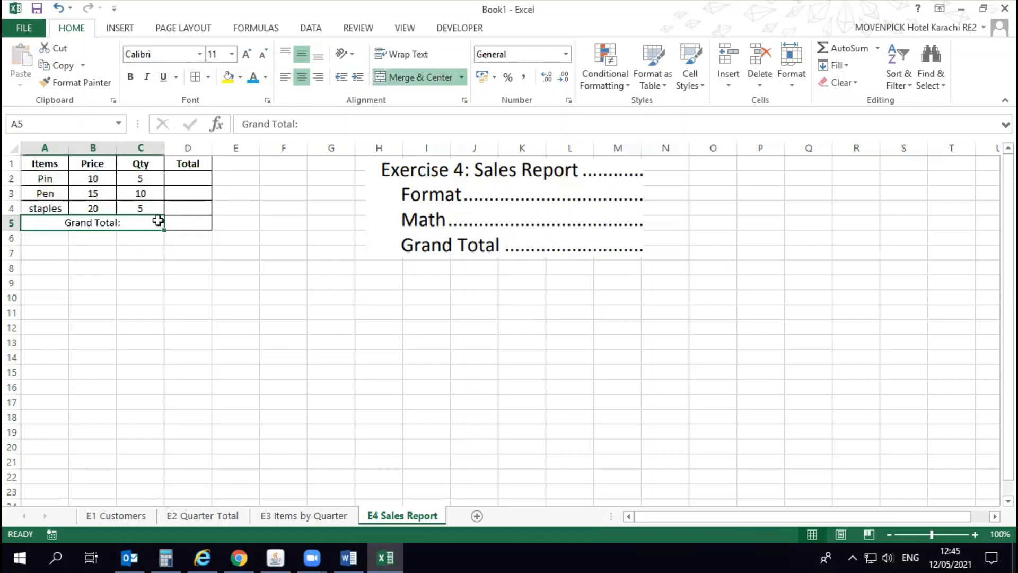
pyautogui.click(246, 55)
pyautogui.click(246, 55)
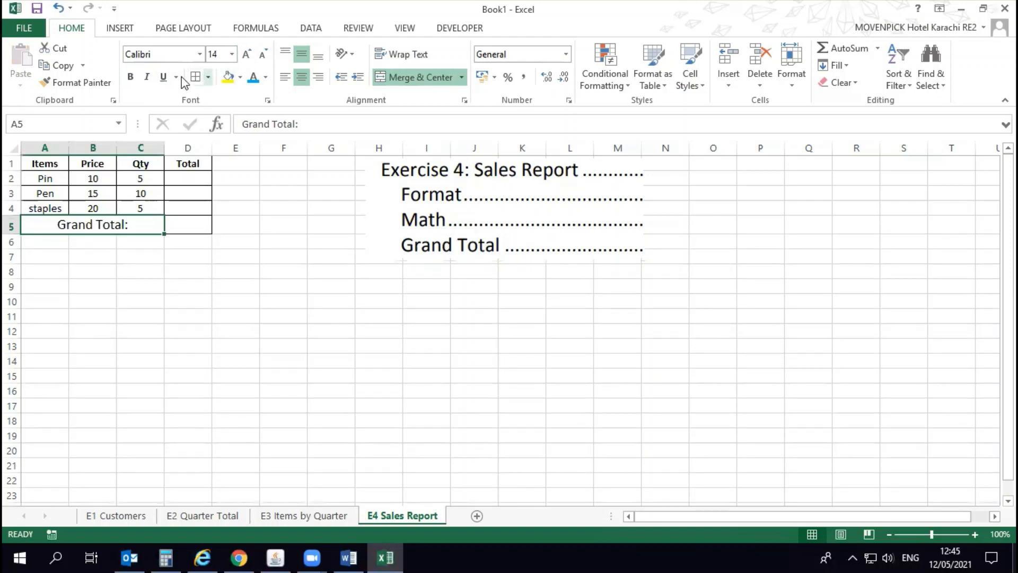
# Step: Make the Grand Total label bold with a double underline
pyautogui.click(131, 77)
pyautogui.click(163, 78)
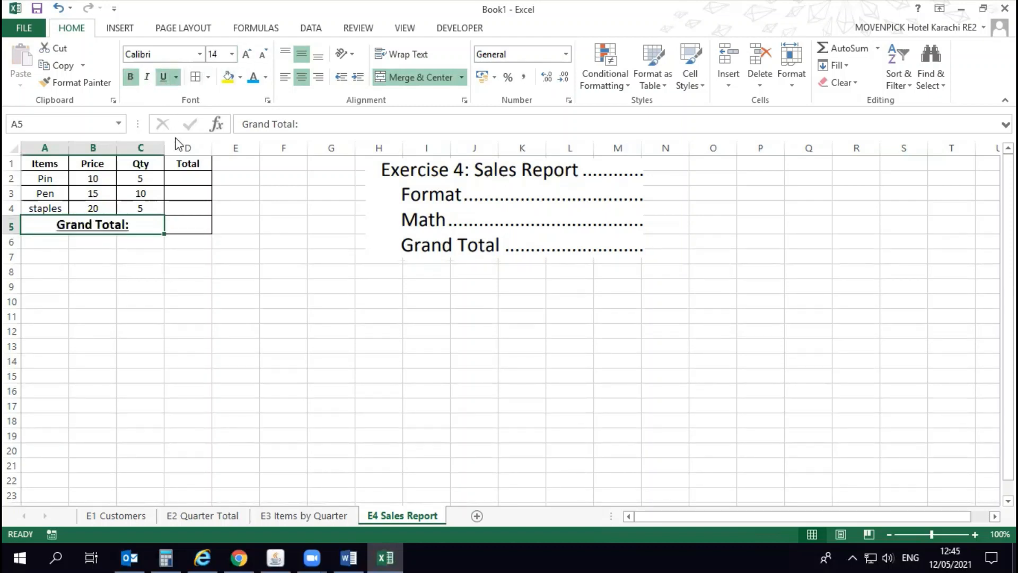
pyautogui.click(162, 84)
pyautogui.click(177, 79)
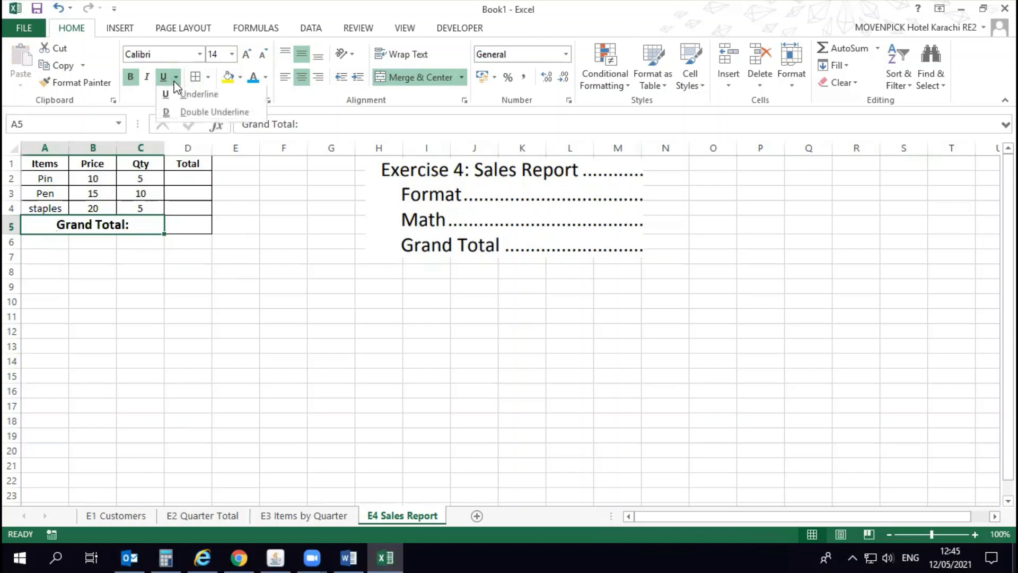
pyautogui.click(185, 115)
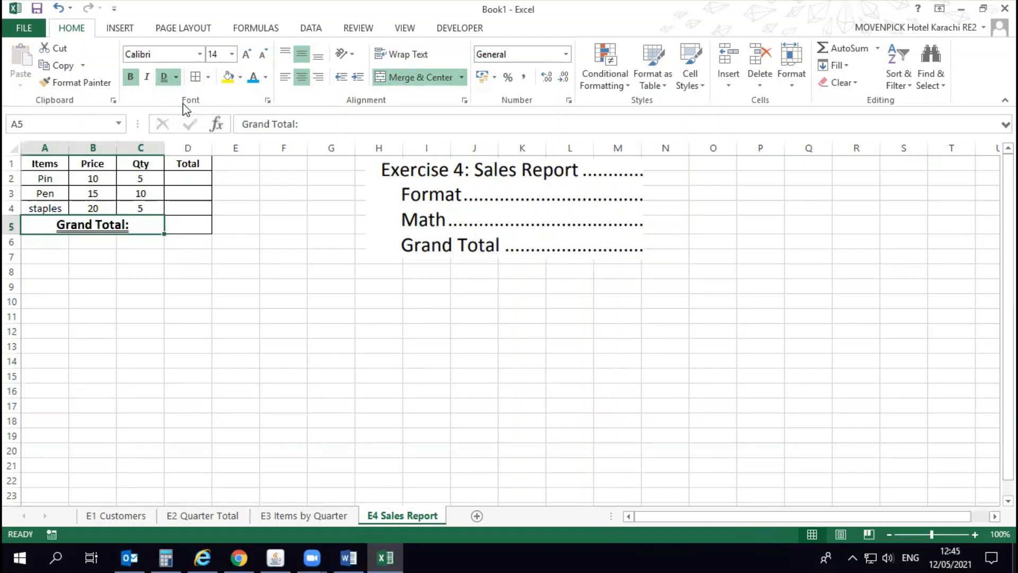
pyautogui.click(171, 241)
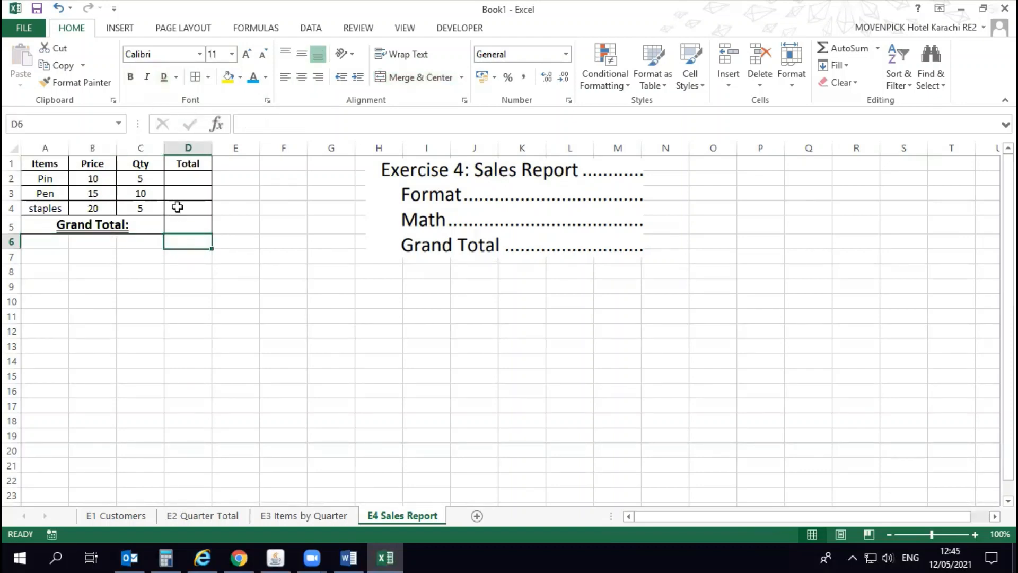
# Step: Enter the formula =B2*C2 in D2 to multiply the Pin price by its quantity
pyautogui.click(169, 180)
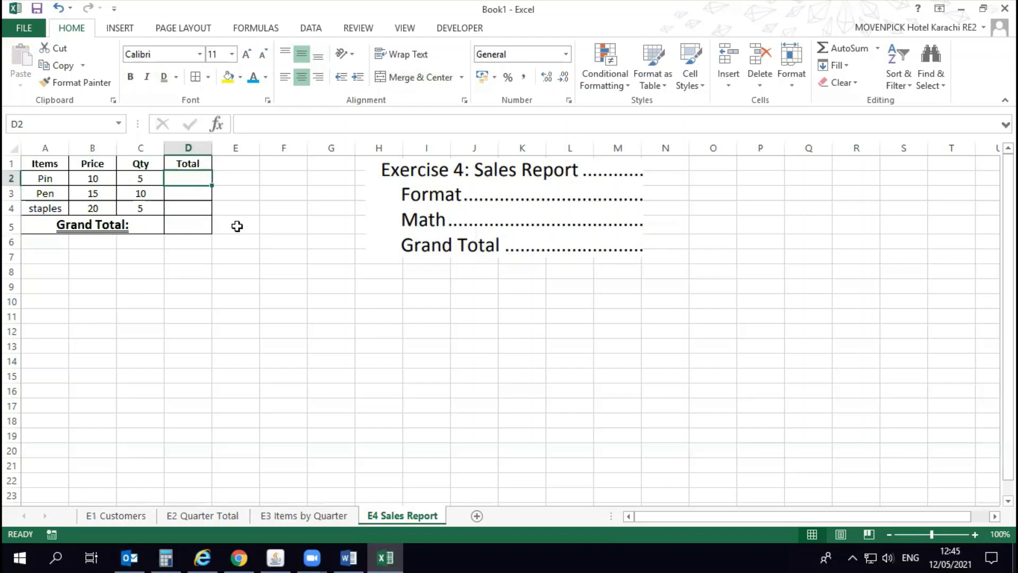
pyautogui.write('=')
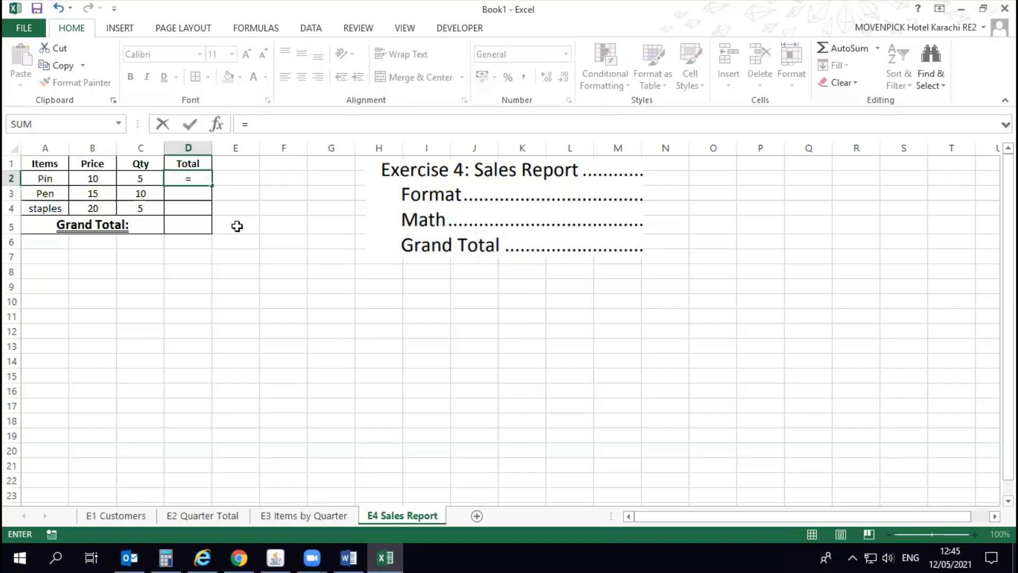
pyautogui.press('Left')
pyautogui.press('Left')
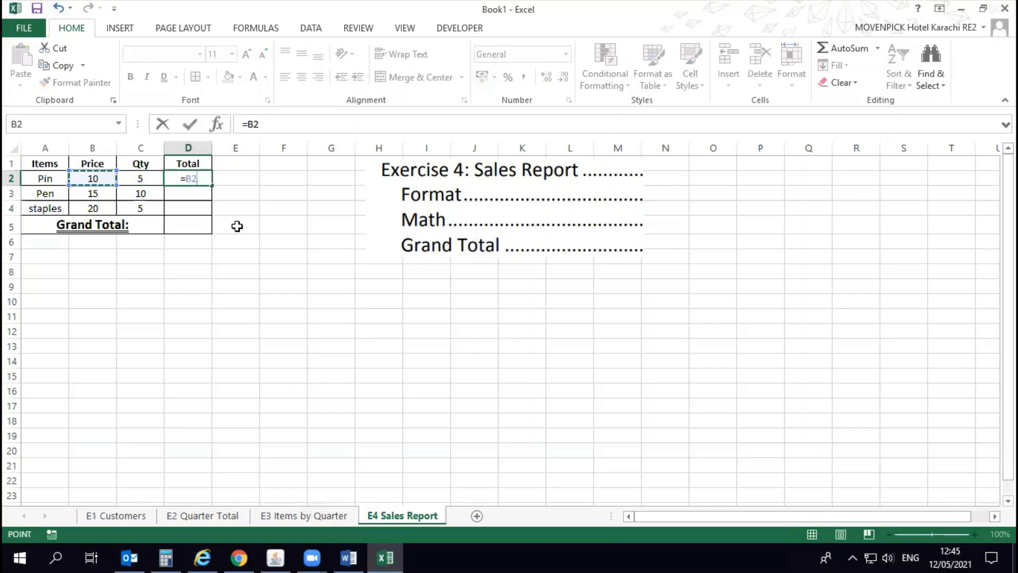
pyautogui.write('*')
pyautogui.press('Left')
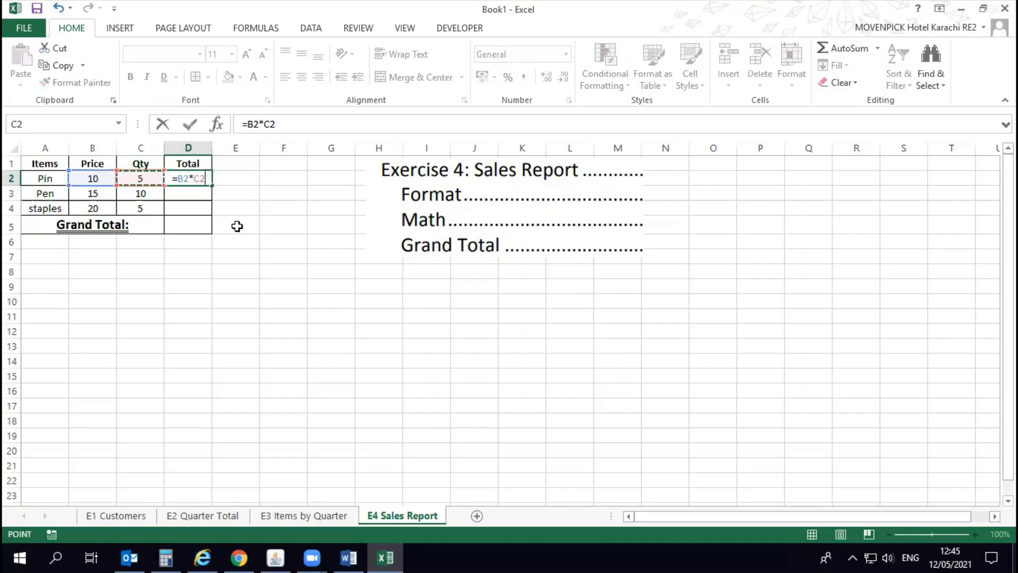
pyautogui.press('Return')
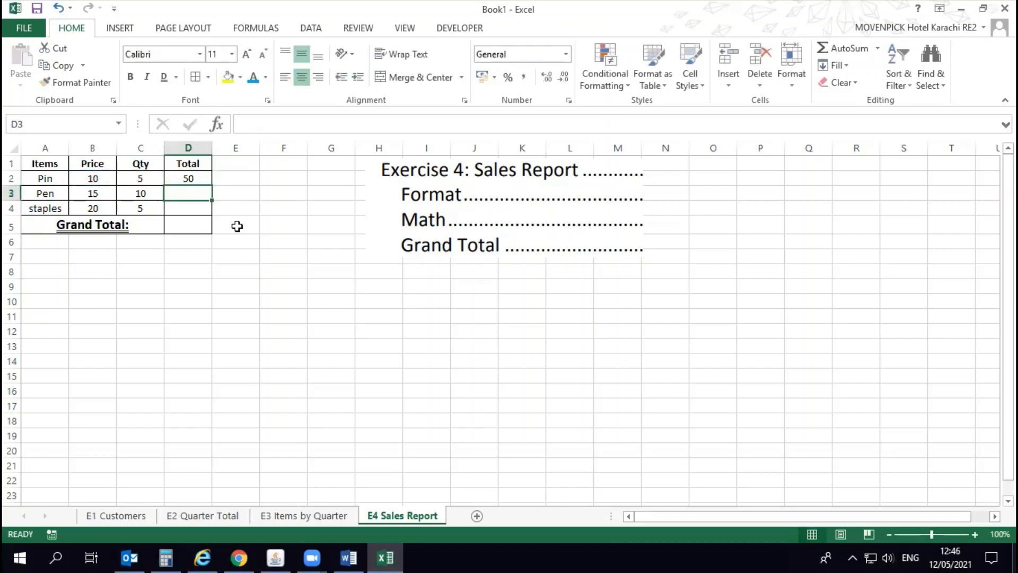
# Step: Format the prices in B2:B4 with the $ English (United States) accounting format
pyautogui.press('Up')
pyautogui.press('Left')
pyautogui.press('Left')
pyautogui.hotkey('shift', 'Down')
pyautogui.hotkey('shift', 'Down')
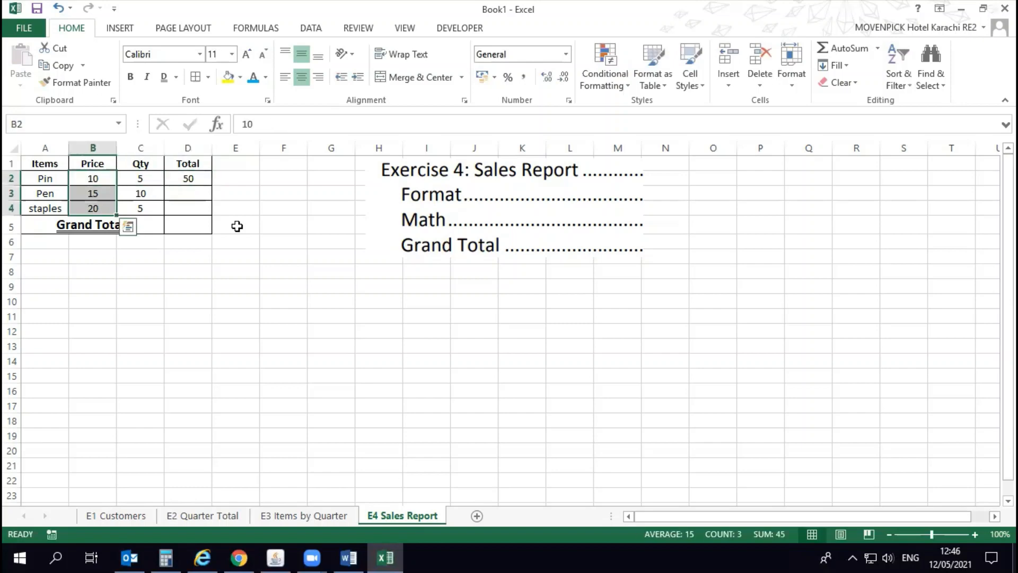
pyautogui.click(482, 77)
pyautogui.click(494, 77)
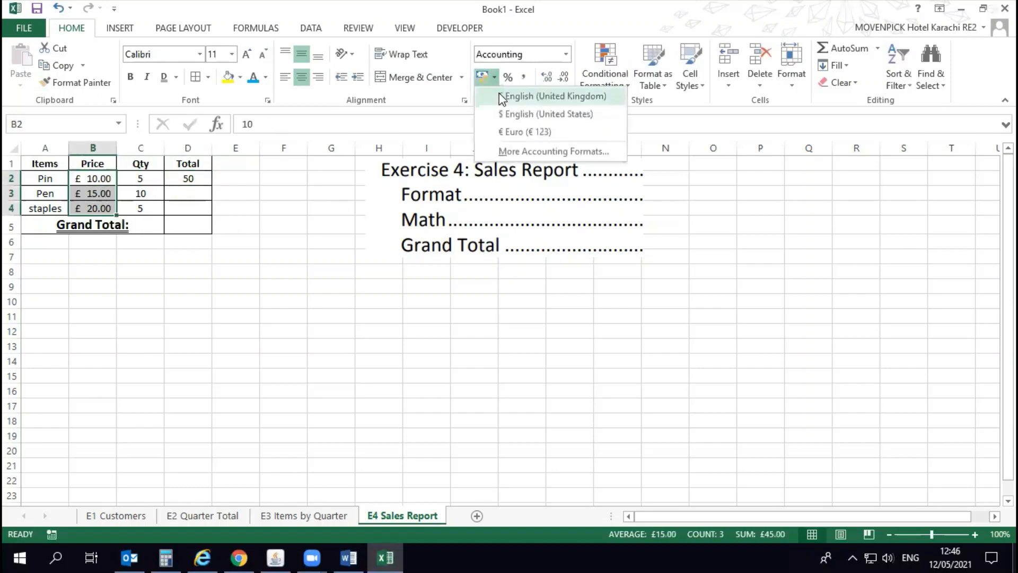
pyautogui.click(503, 114)
# Step: Format the Total cells D2:D5 with the $ English (United States) accounting format
pyautogui.moveTo(202, 180); pyautogui.dragTo(192, 218)
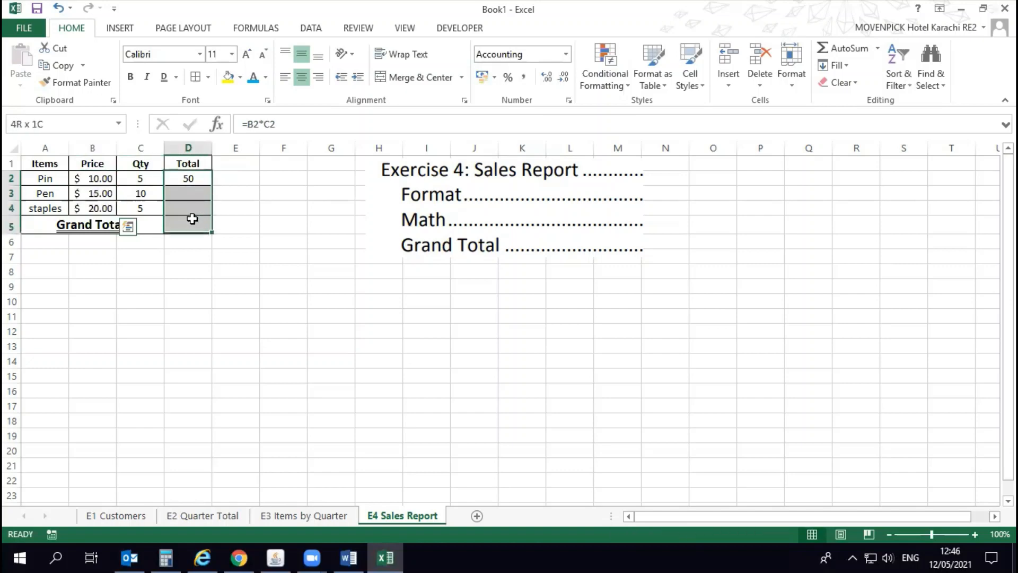
pyautogui.click(482, 77)
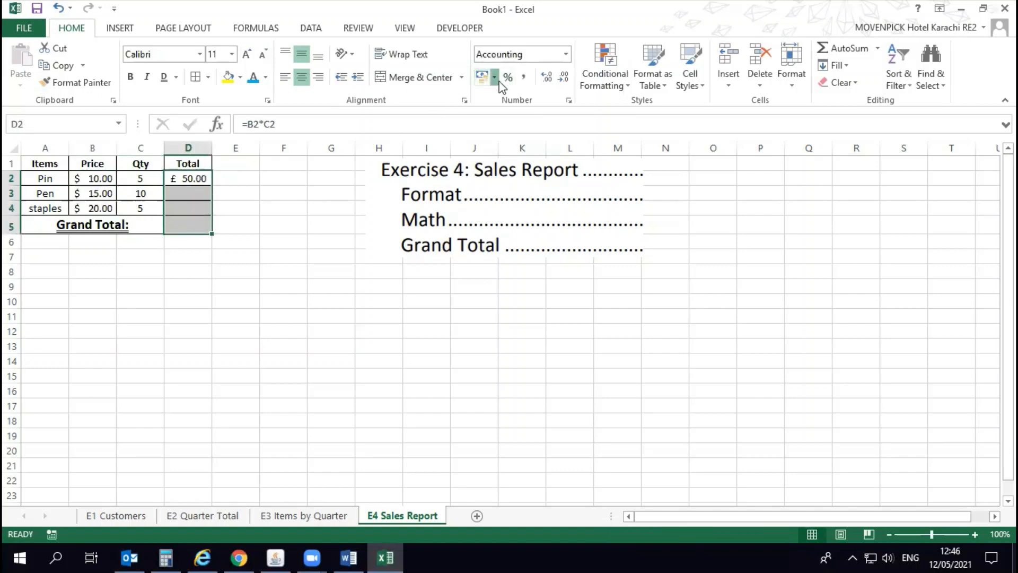
pyautogui.click(494, 78)
pyautogui.click(497, 115)
pyautogui.click(257, 211)
# Step: Set the Pin total in D2 to show one decimal place
pyautogui.click(185, 195)
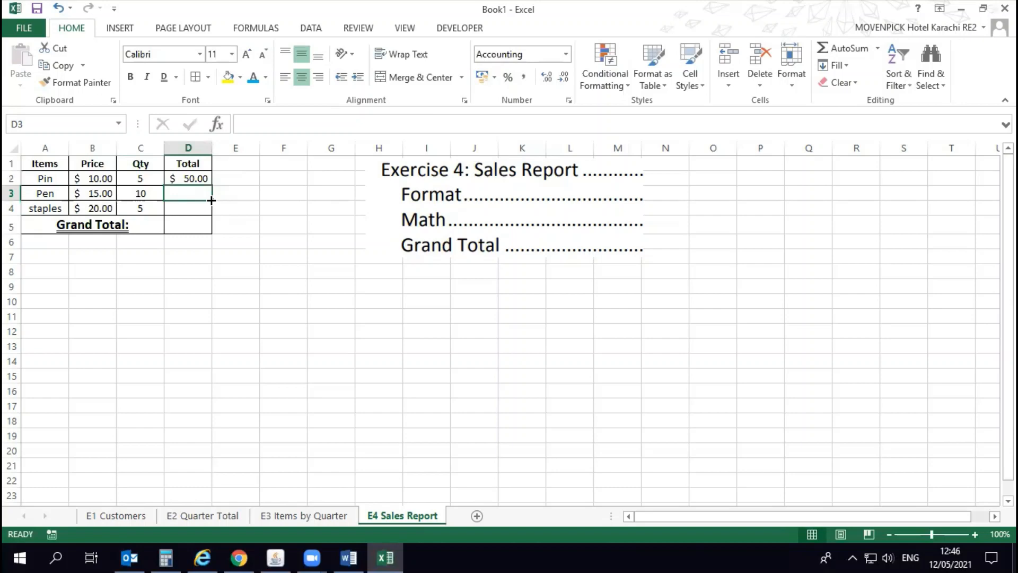
pyautogui.press('Up')
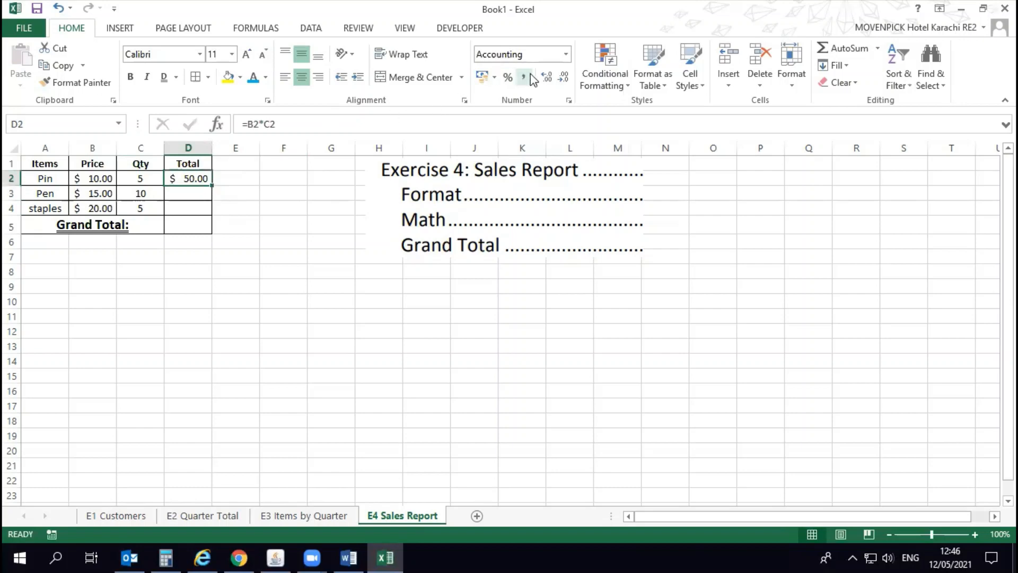
pyautogui.click(563, 79)
pyautogui.click(563, 78)
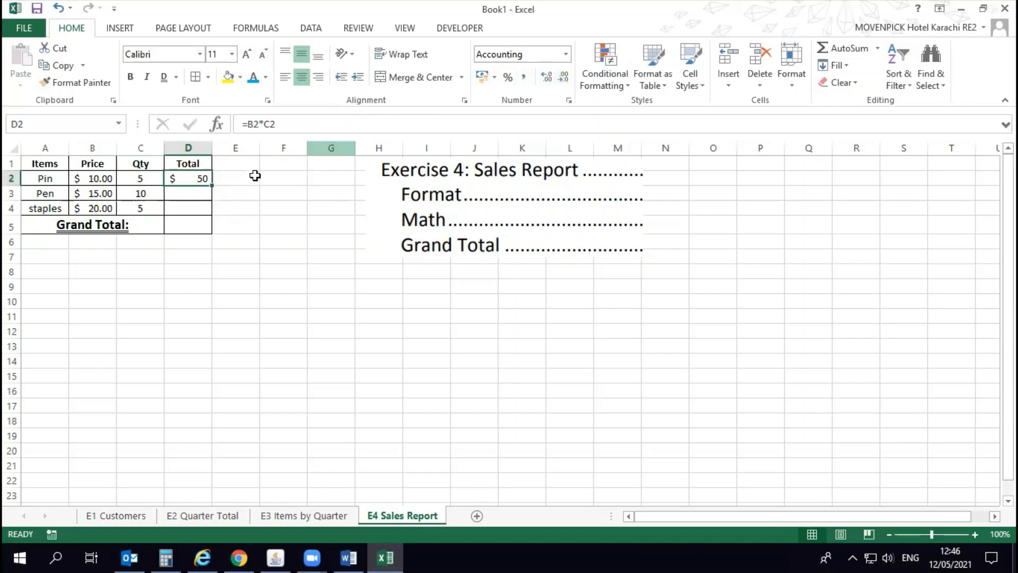
pyautogui.click(546, 78)
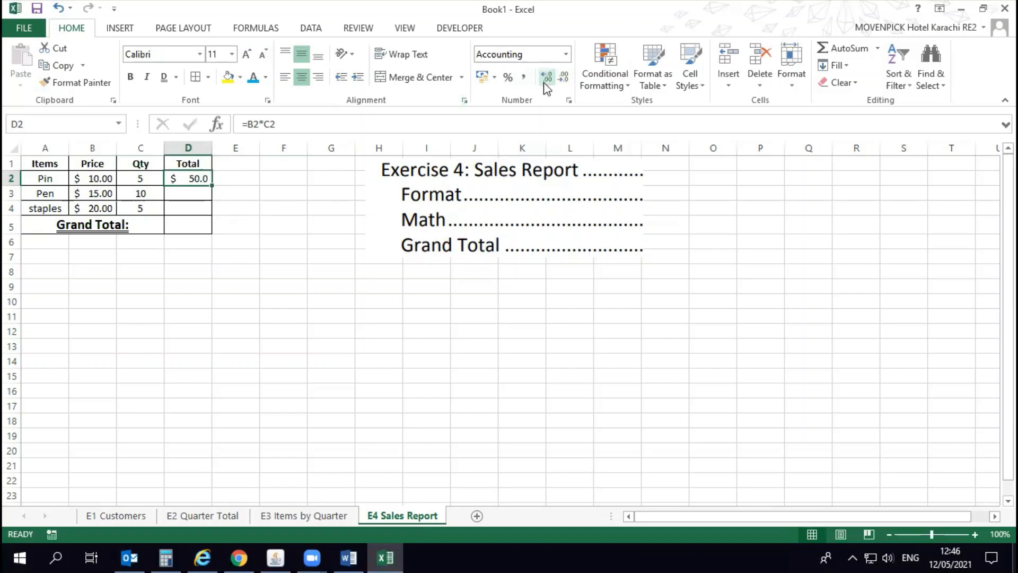
# Step: Fill the multiplication formula from D2 down to D4 for the Pen and staples rows
pyautogui.click(189, 193)
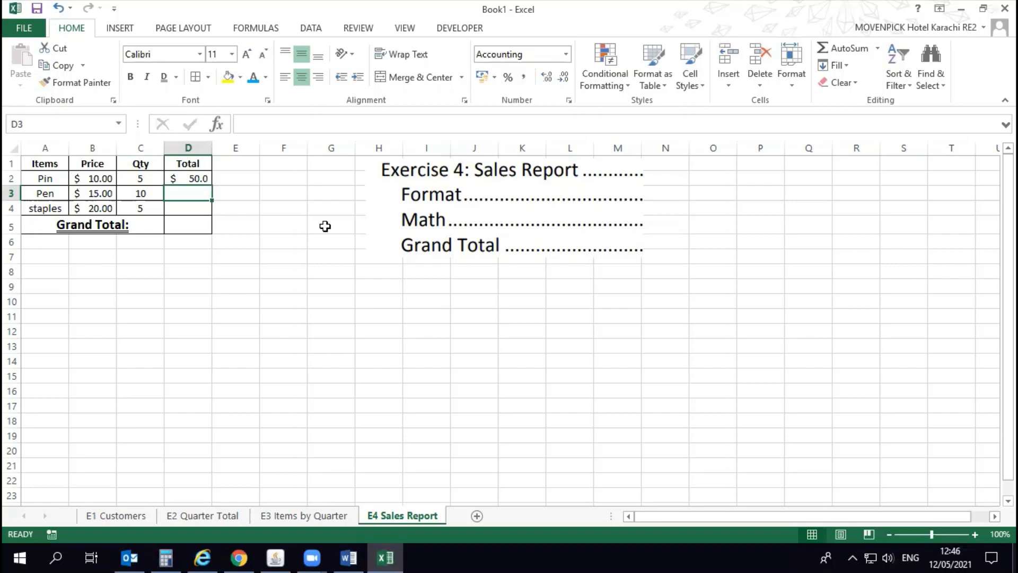
pyautogui.press('Up')
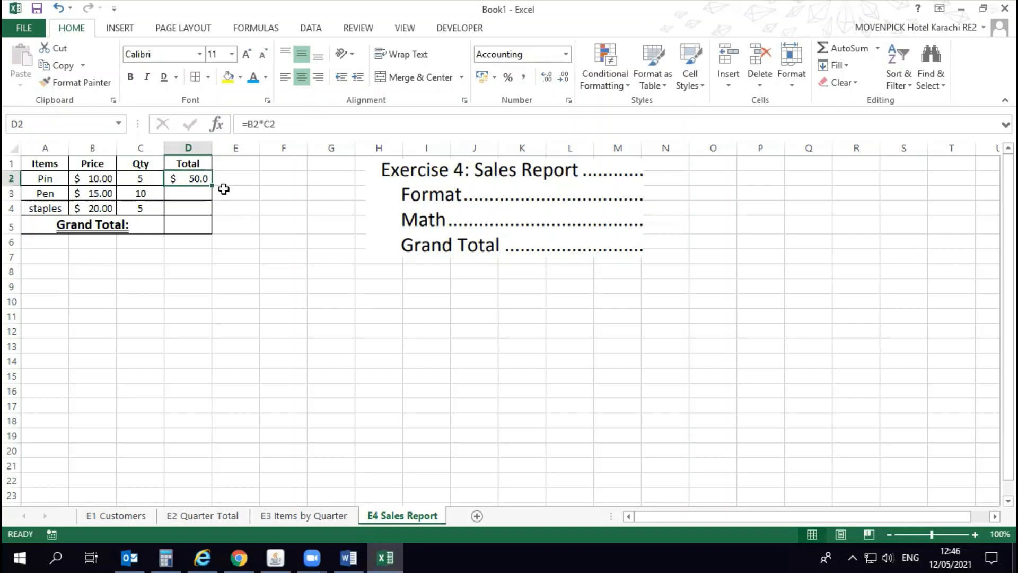
pyautogui.moveTo(212, 185); pyautogui.dragTo(212, 214)
pyautogui.click(255, 210)
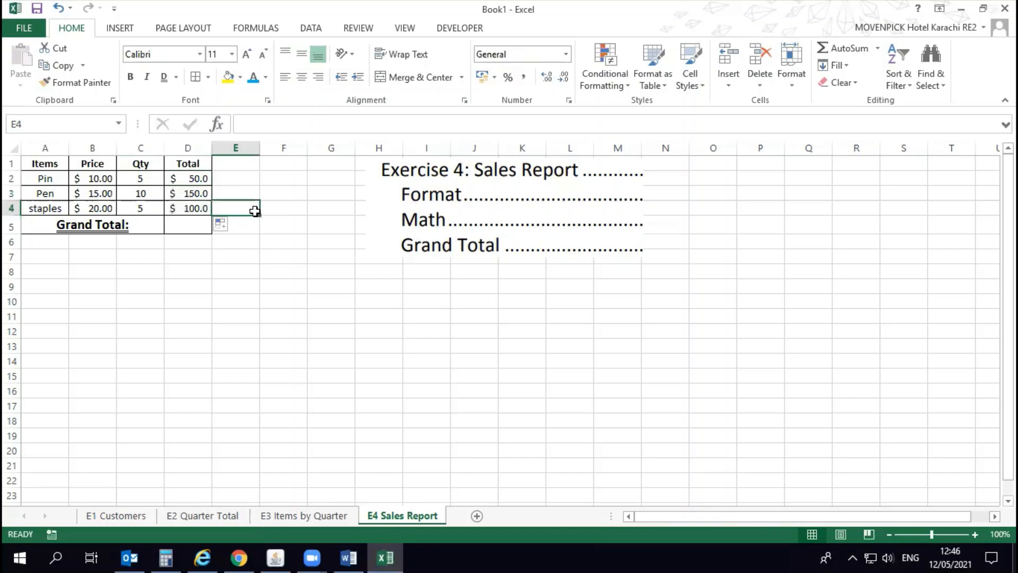
# Step: Calculate the grand total in D5 with =SUM(D2:D4) and make it bold
pyautogui.click(198, 224)
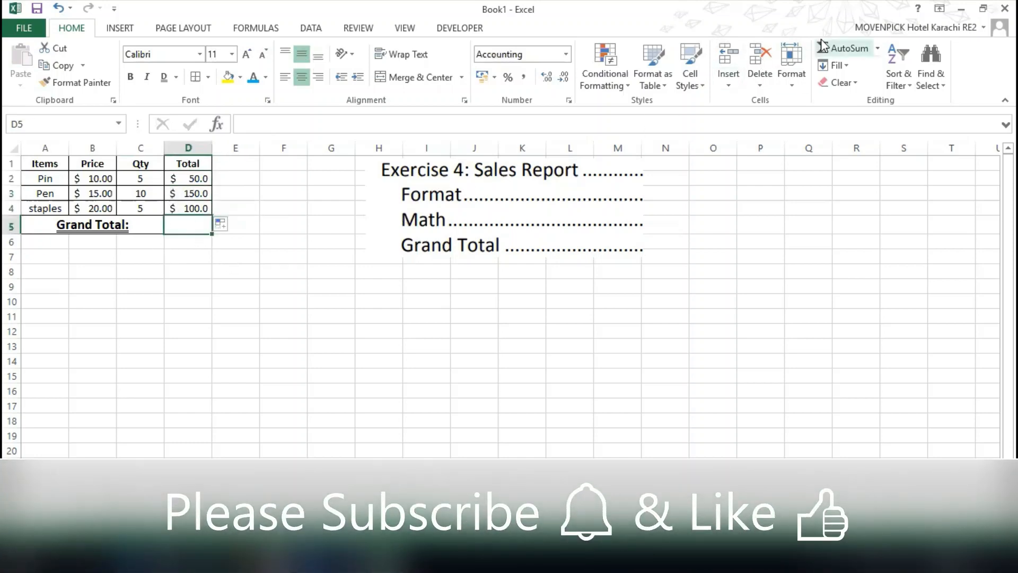
pyautogui.click(843, 48)
pyautogui.press('Return')
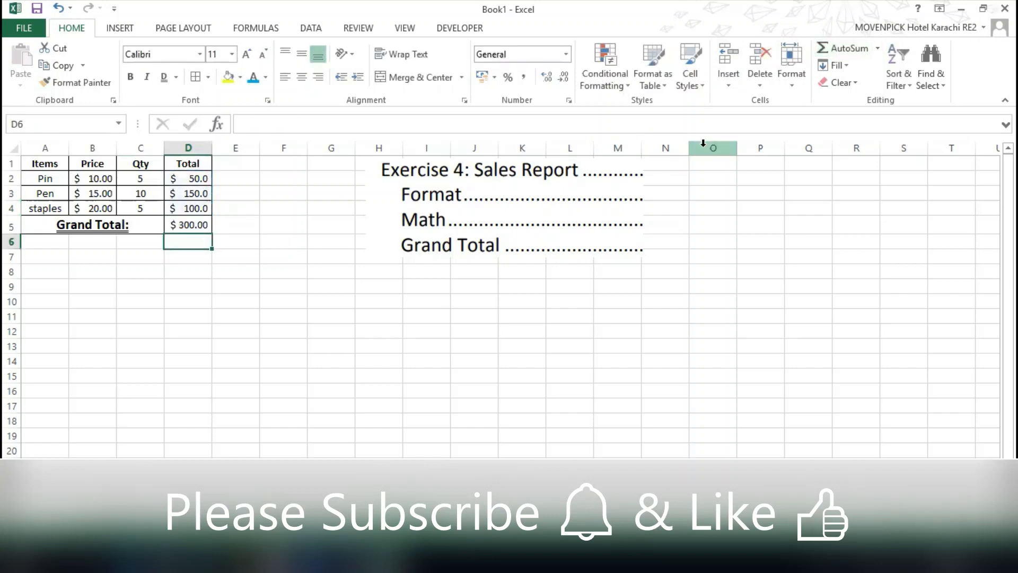
pyautogui.click(184, 222)
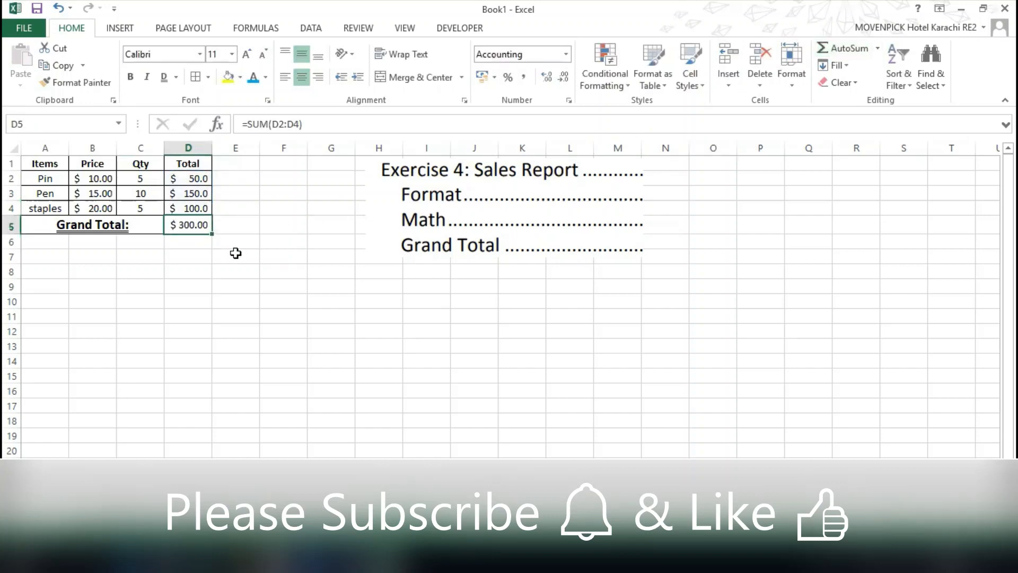
pyautogui.click(131, 77)
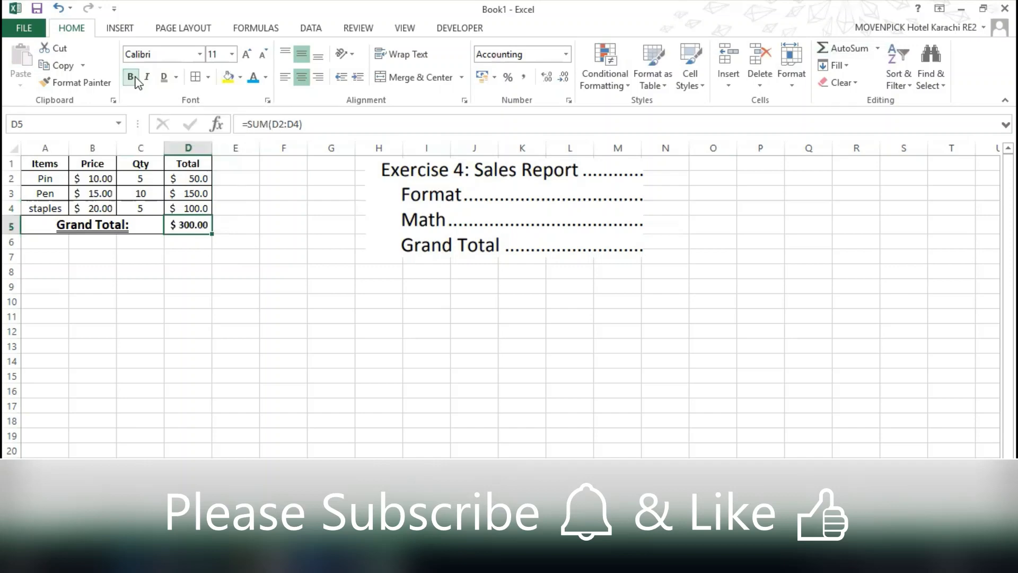